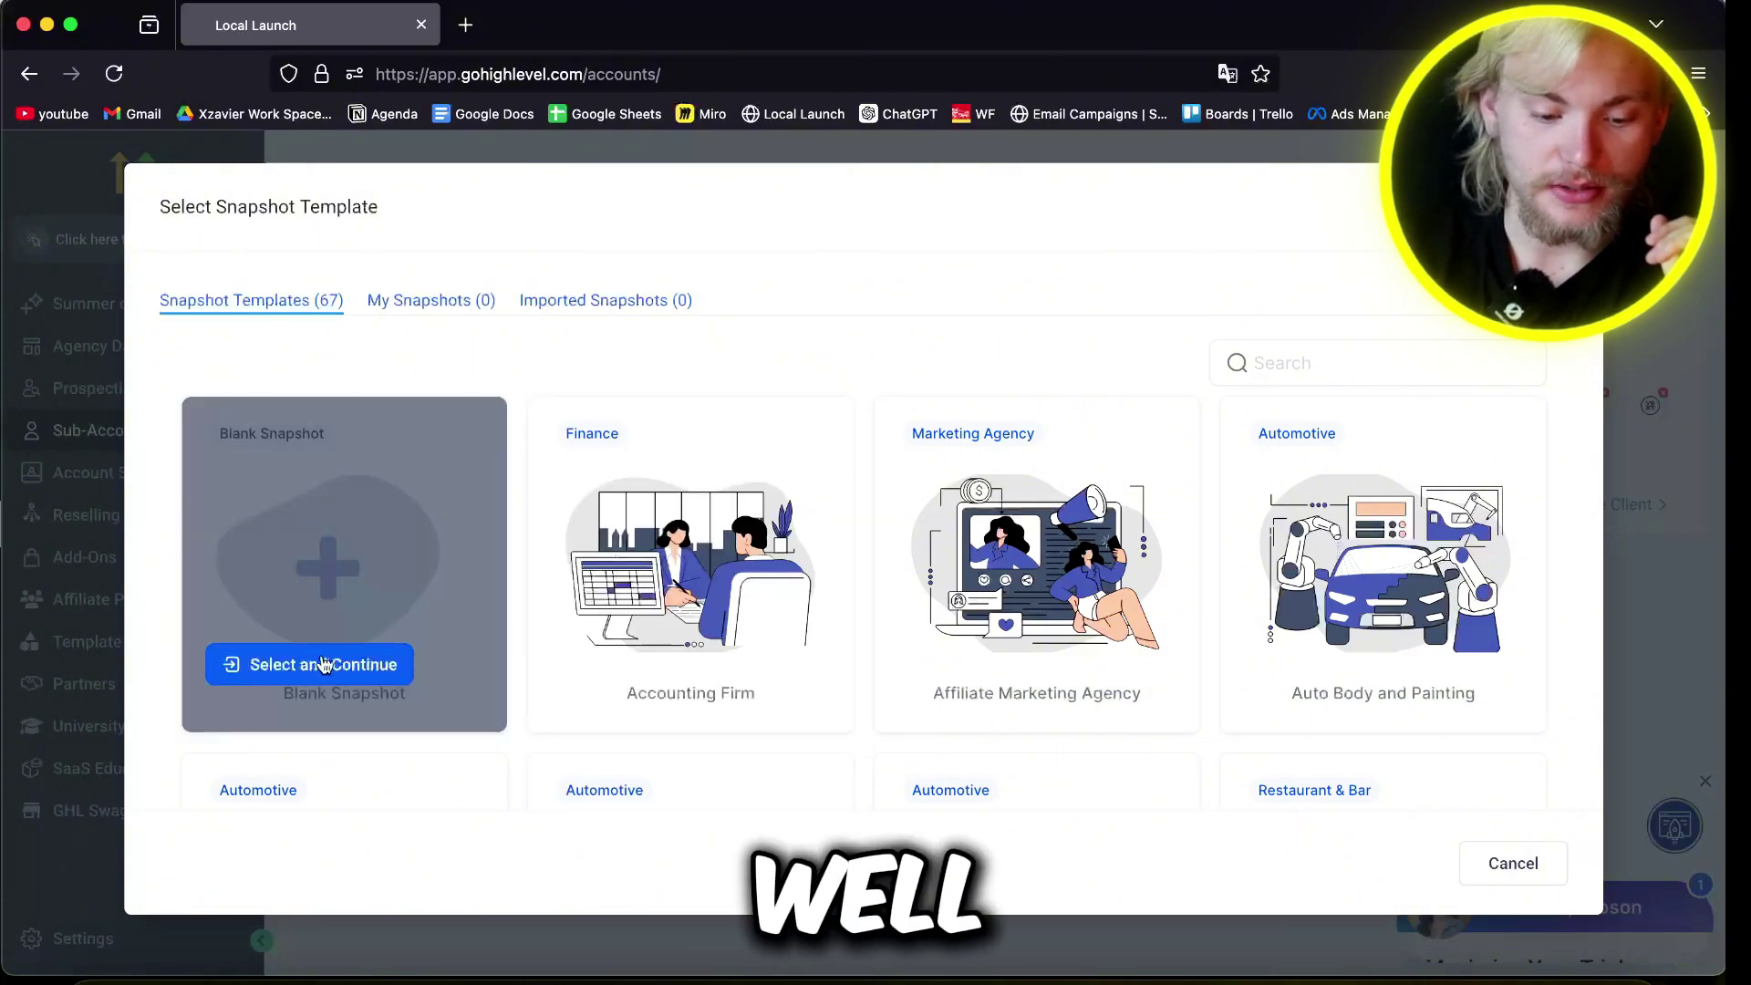
# Step: Start a blank-snapshot sub-account and locate it at Ogden, Utah via map search
pyautogui.click(324, 664)
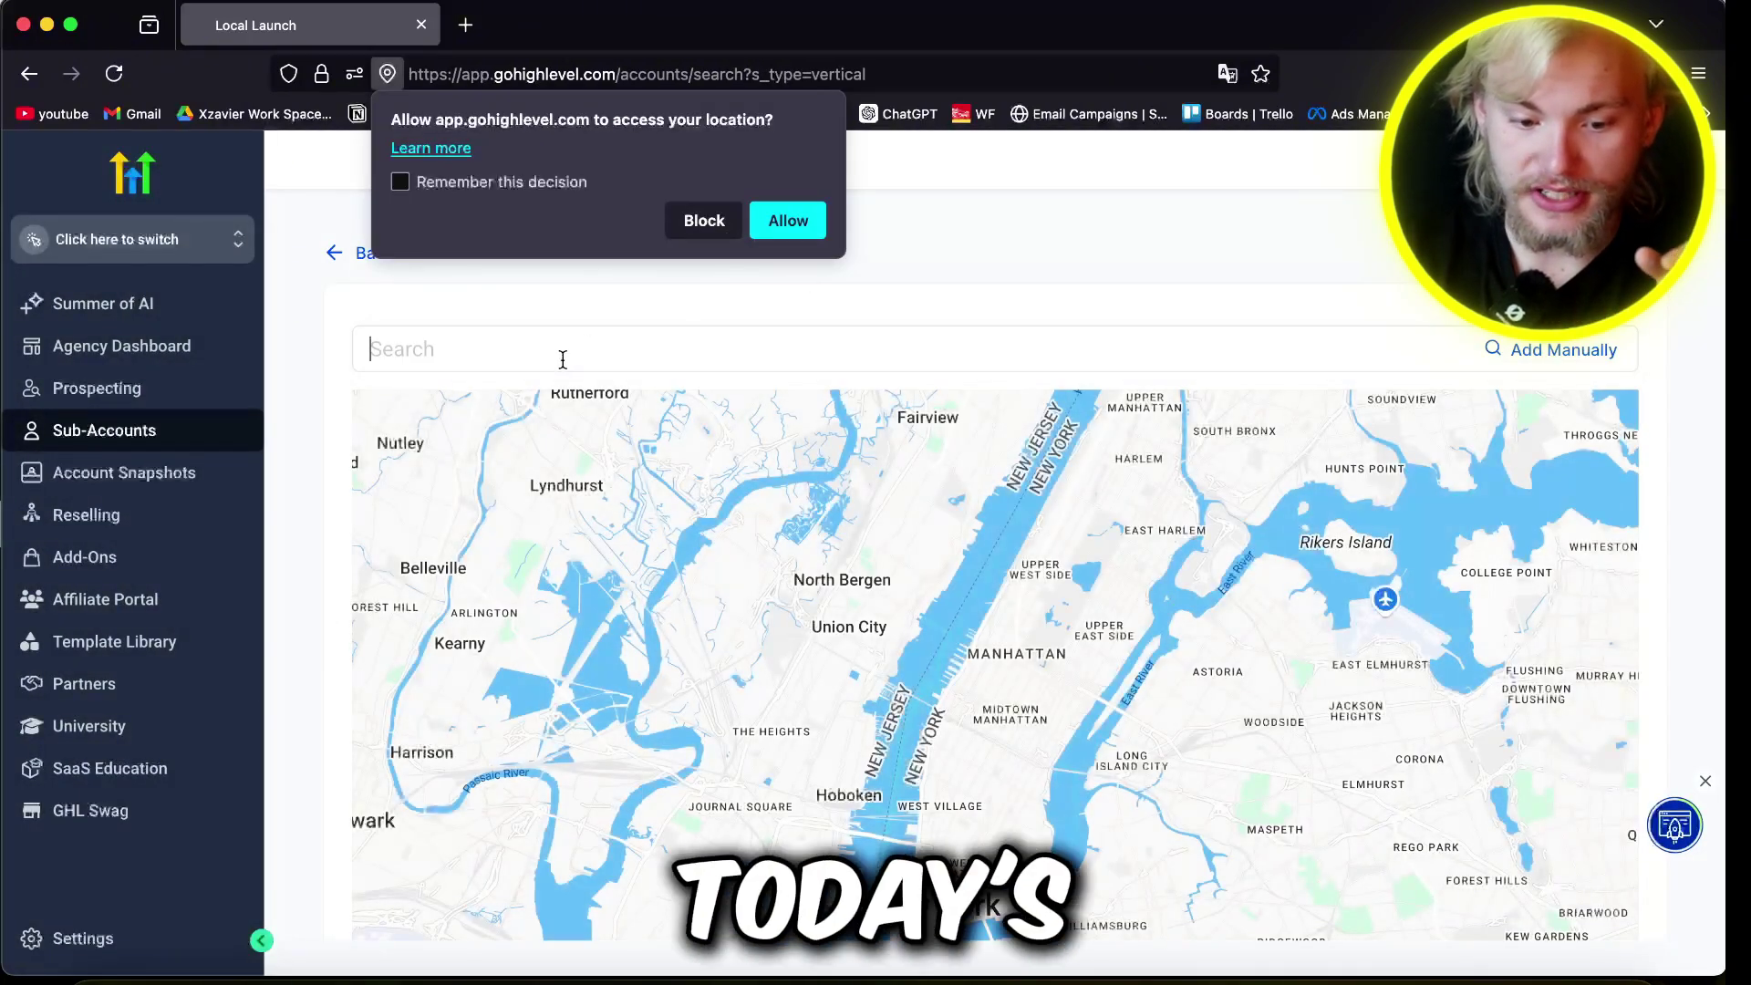
pyautogui.click(563, 359)
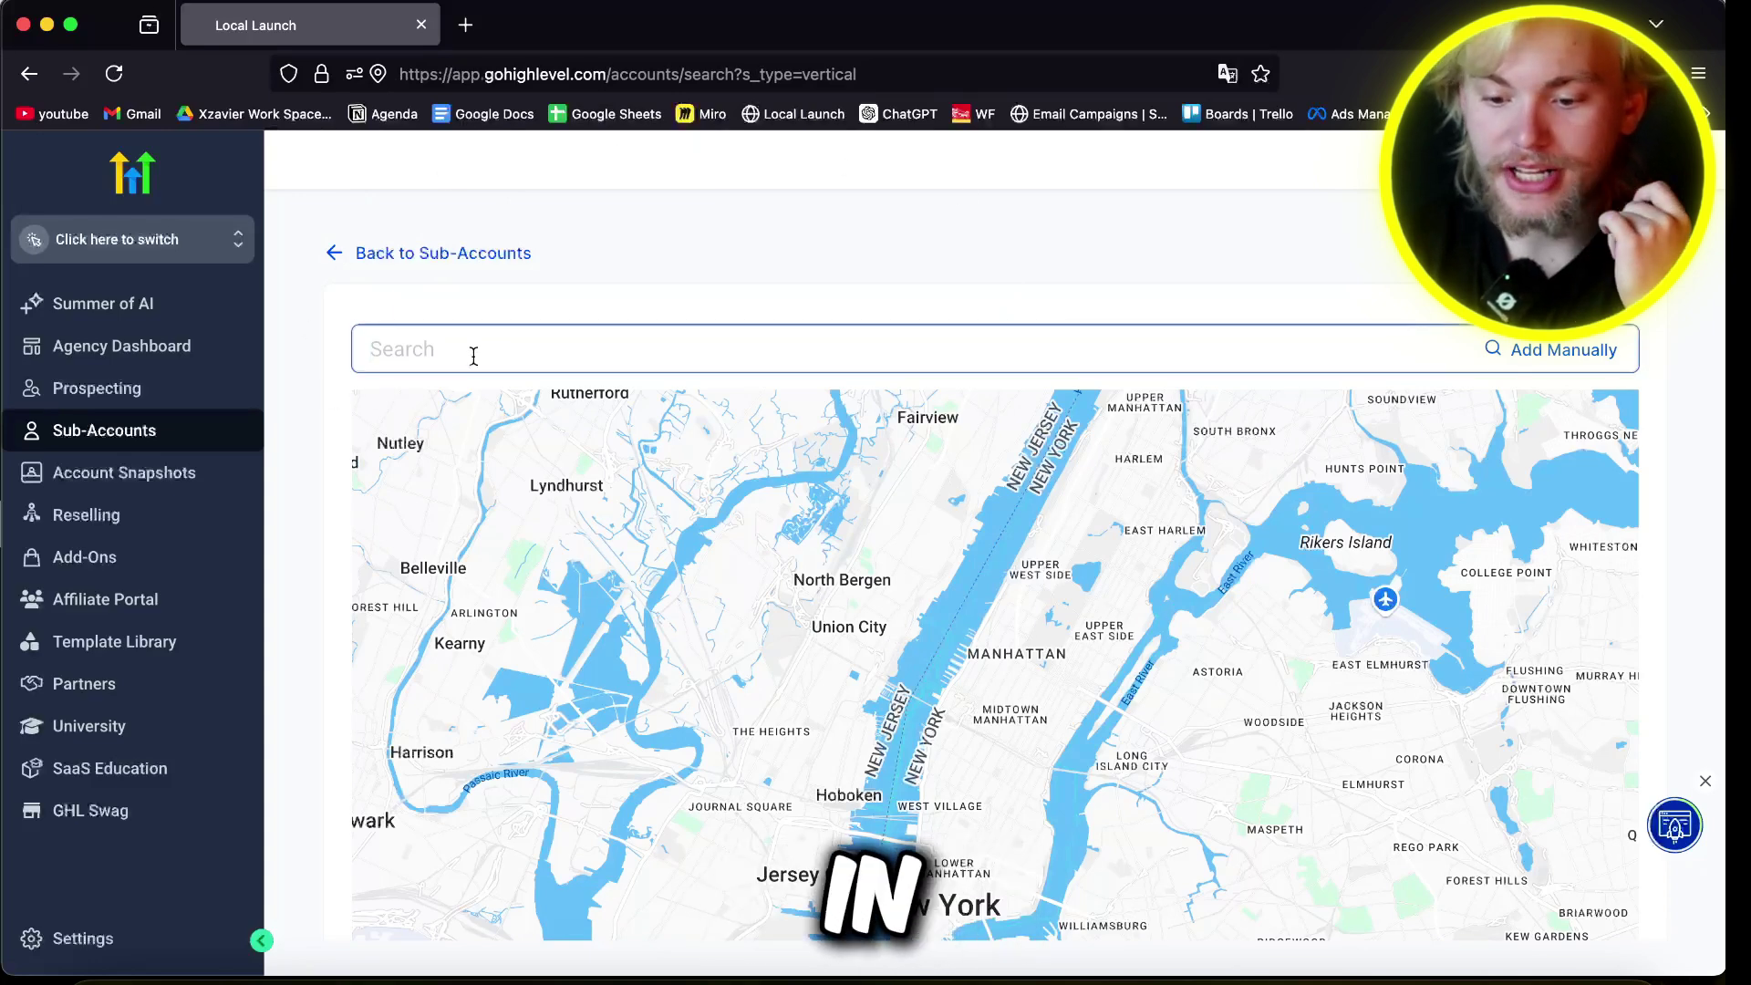
pyautogui.write('ogden')
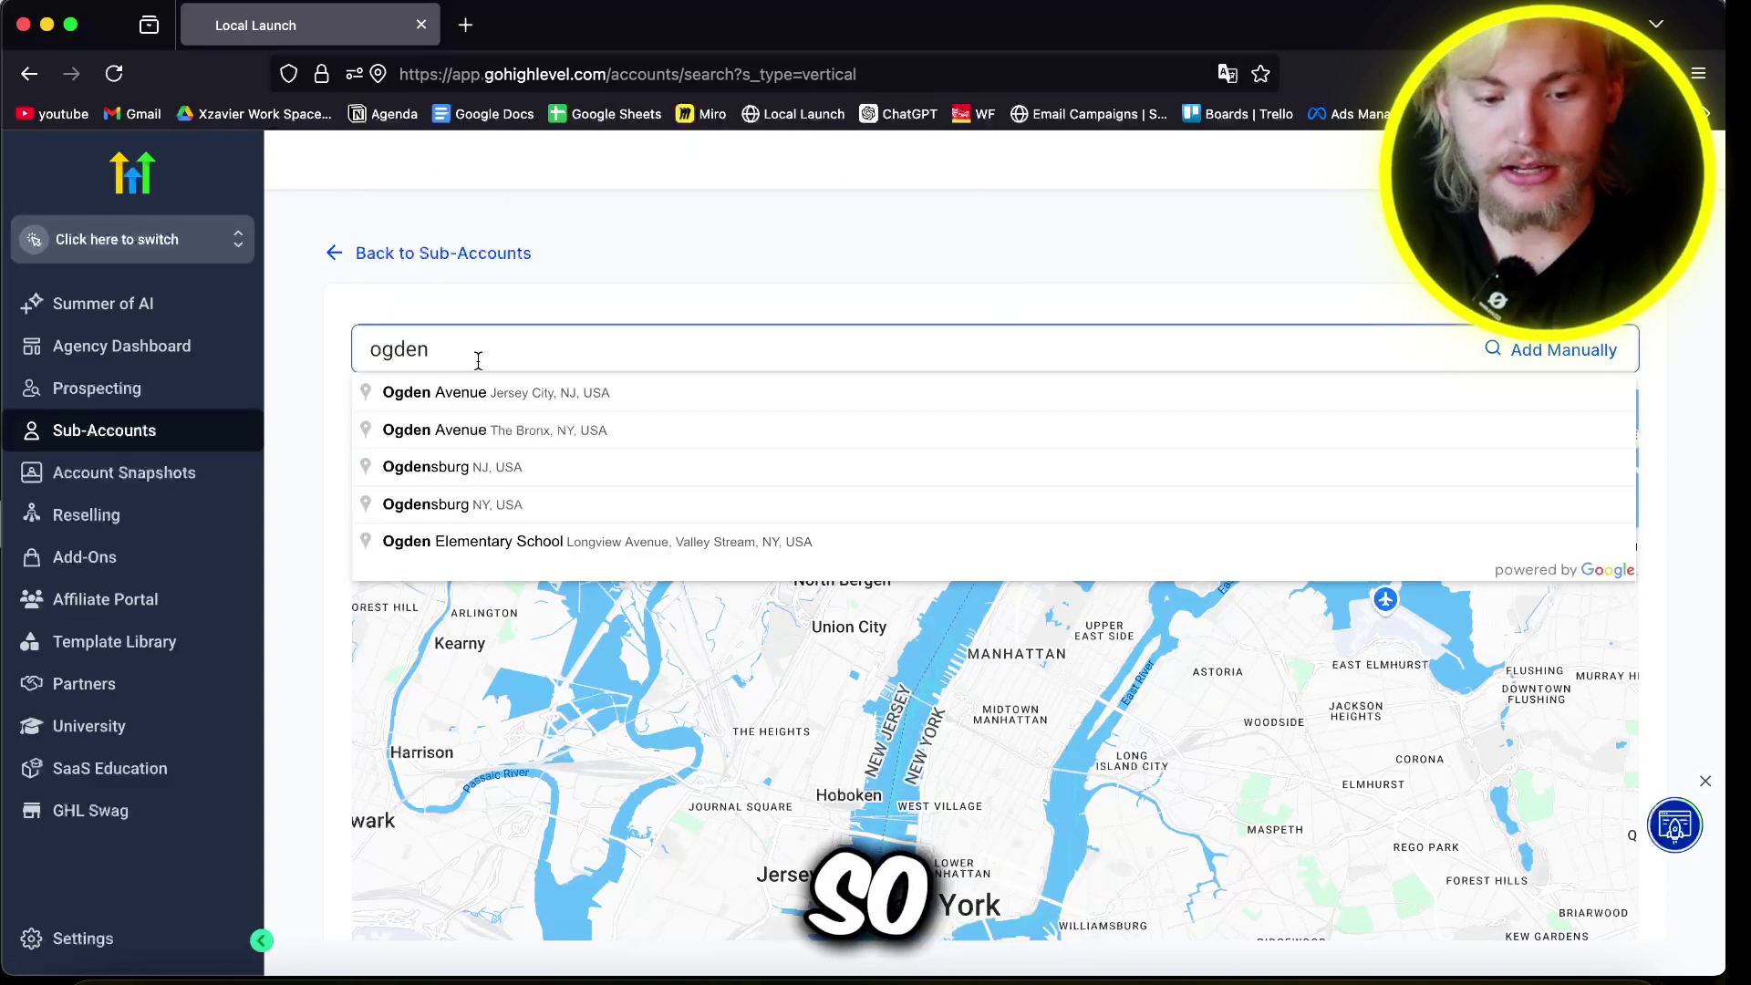
pyautogui.write(' utah')
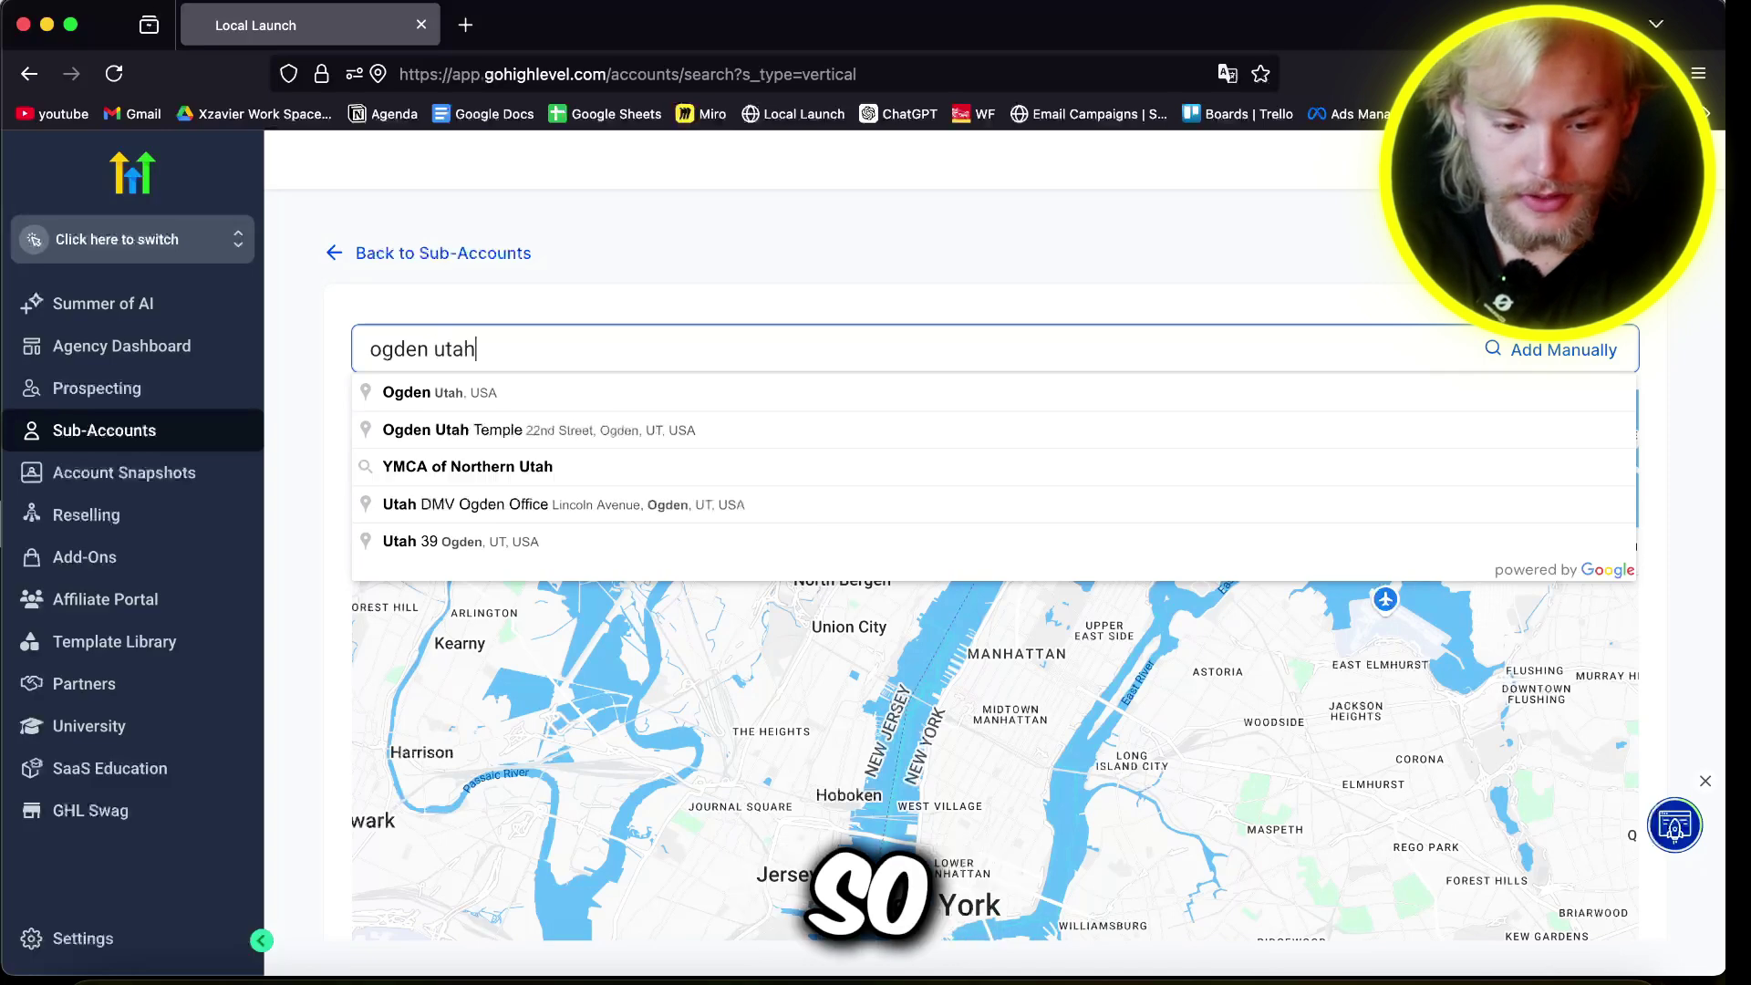
pyautogui.click(475, 402)
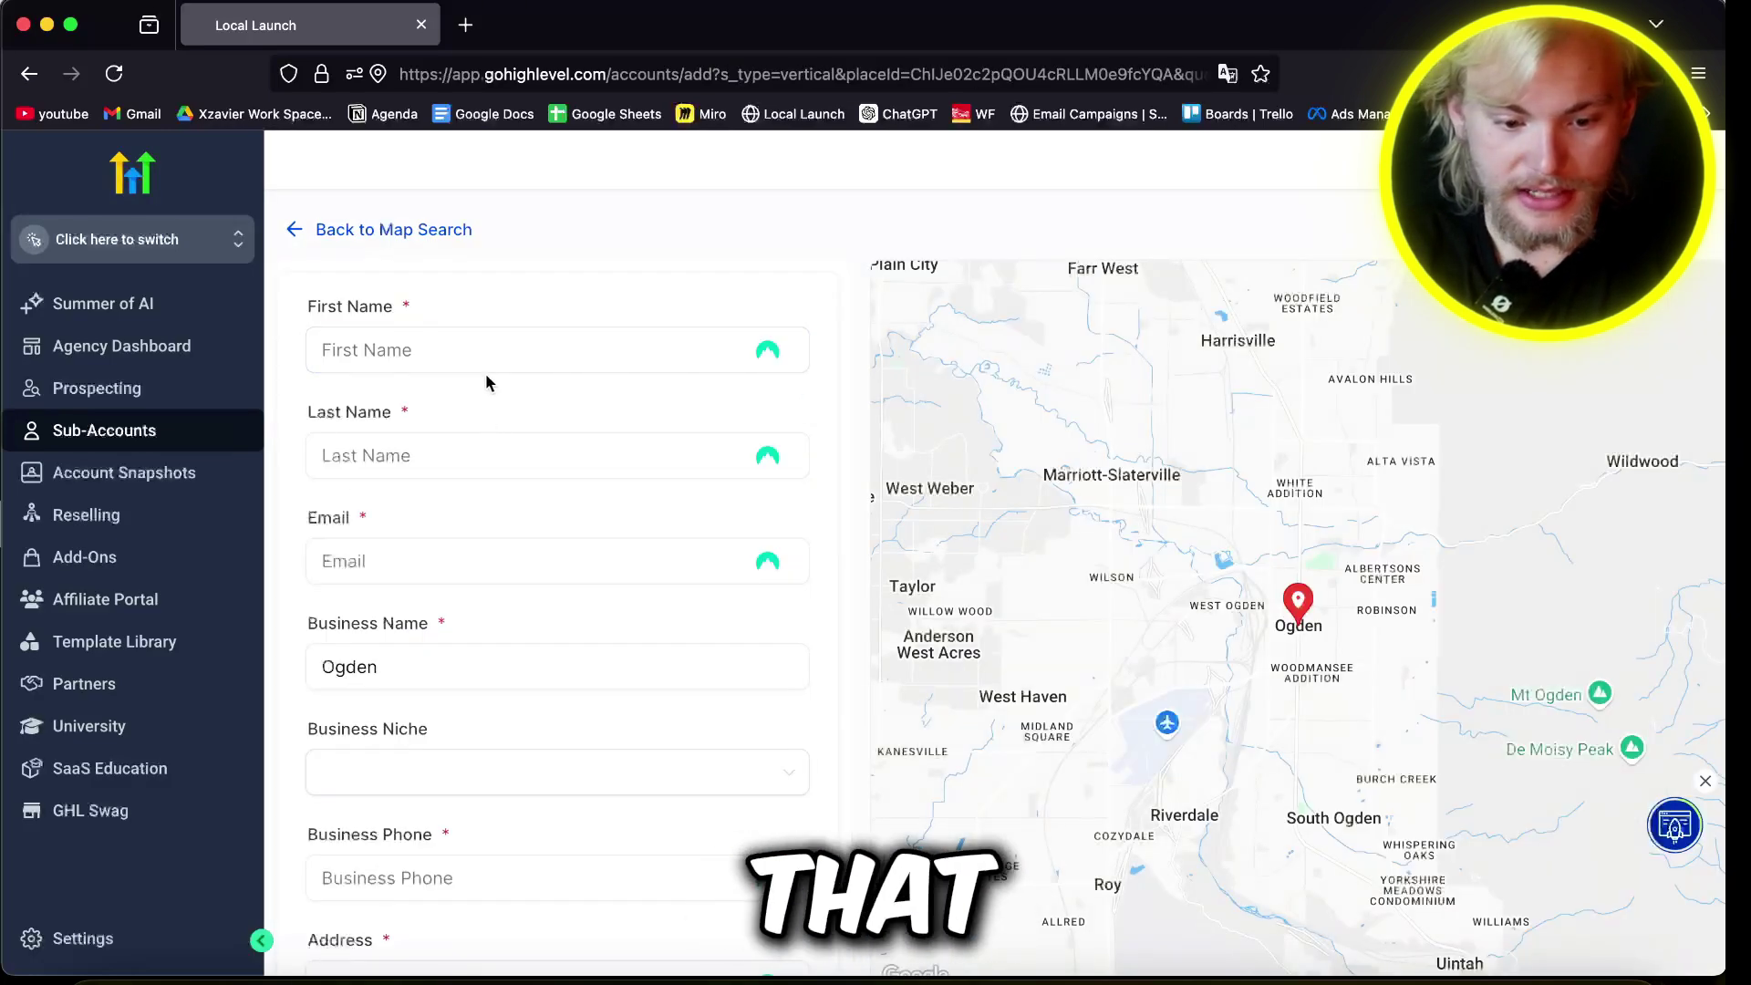
# Step: Autofill the saved personal details and change the email's first part to 'example'
pyautogui.click(565, 349)
pyautogui.click(466, 474)
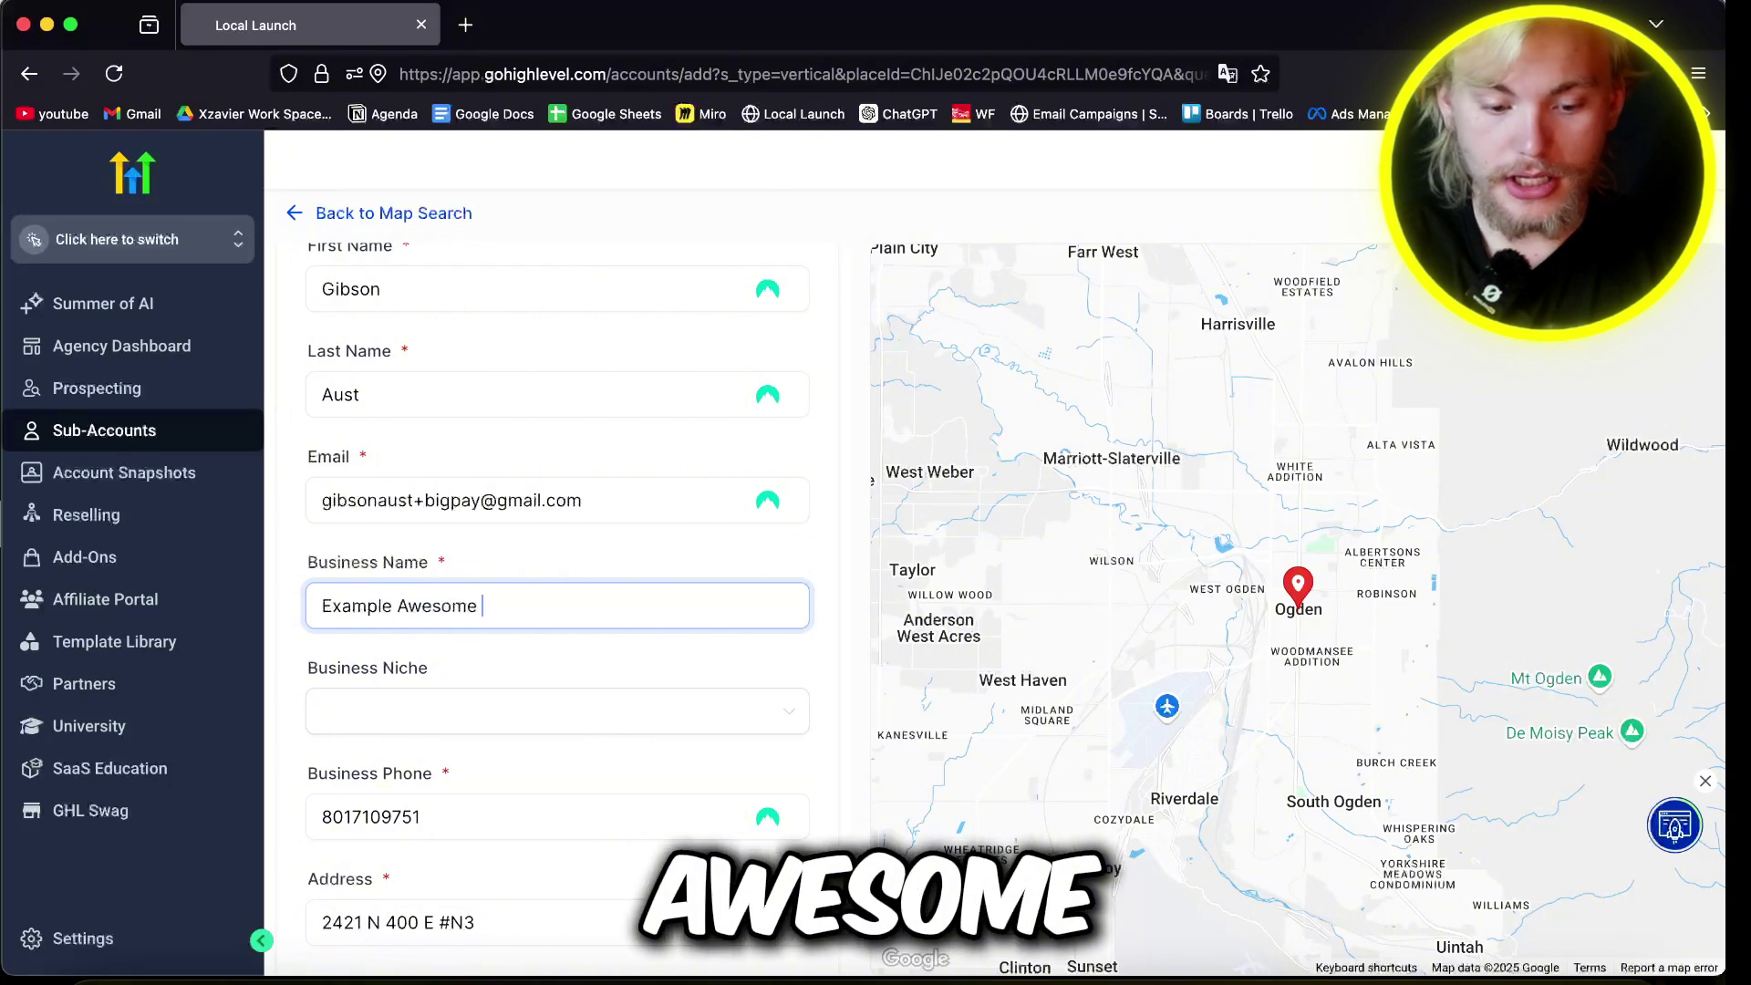
pyautogui.doubleClick(443, 499)
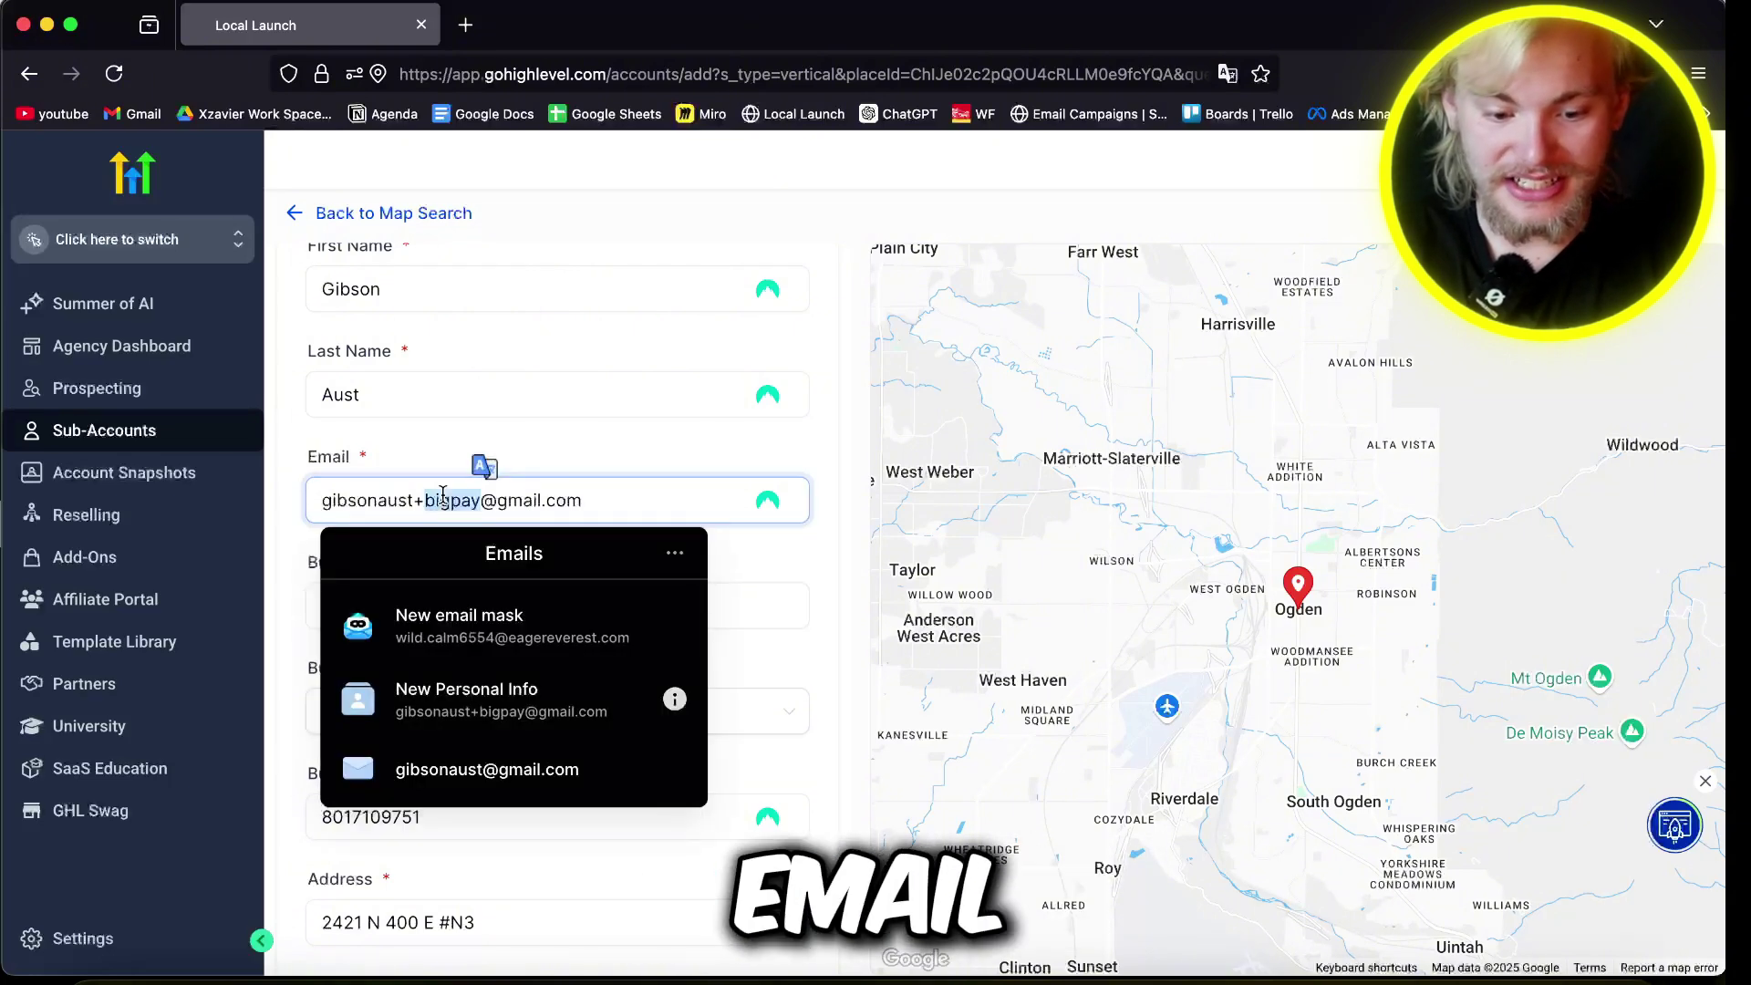
pyautogui.write('examplebuz')
# Step: Clear the Website field and set the time zone to GMT-07:00 US/Arizona (MST)
pyautogui.scroll(-3, 374, 710)
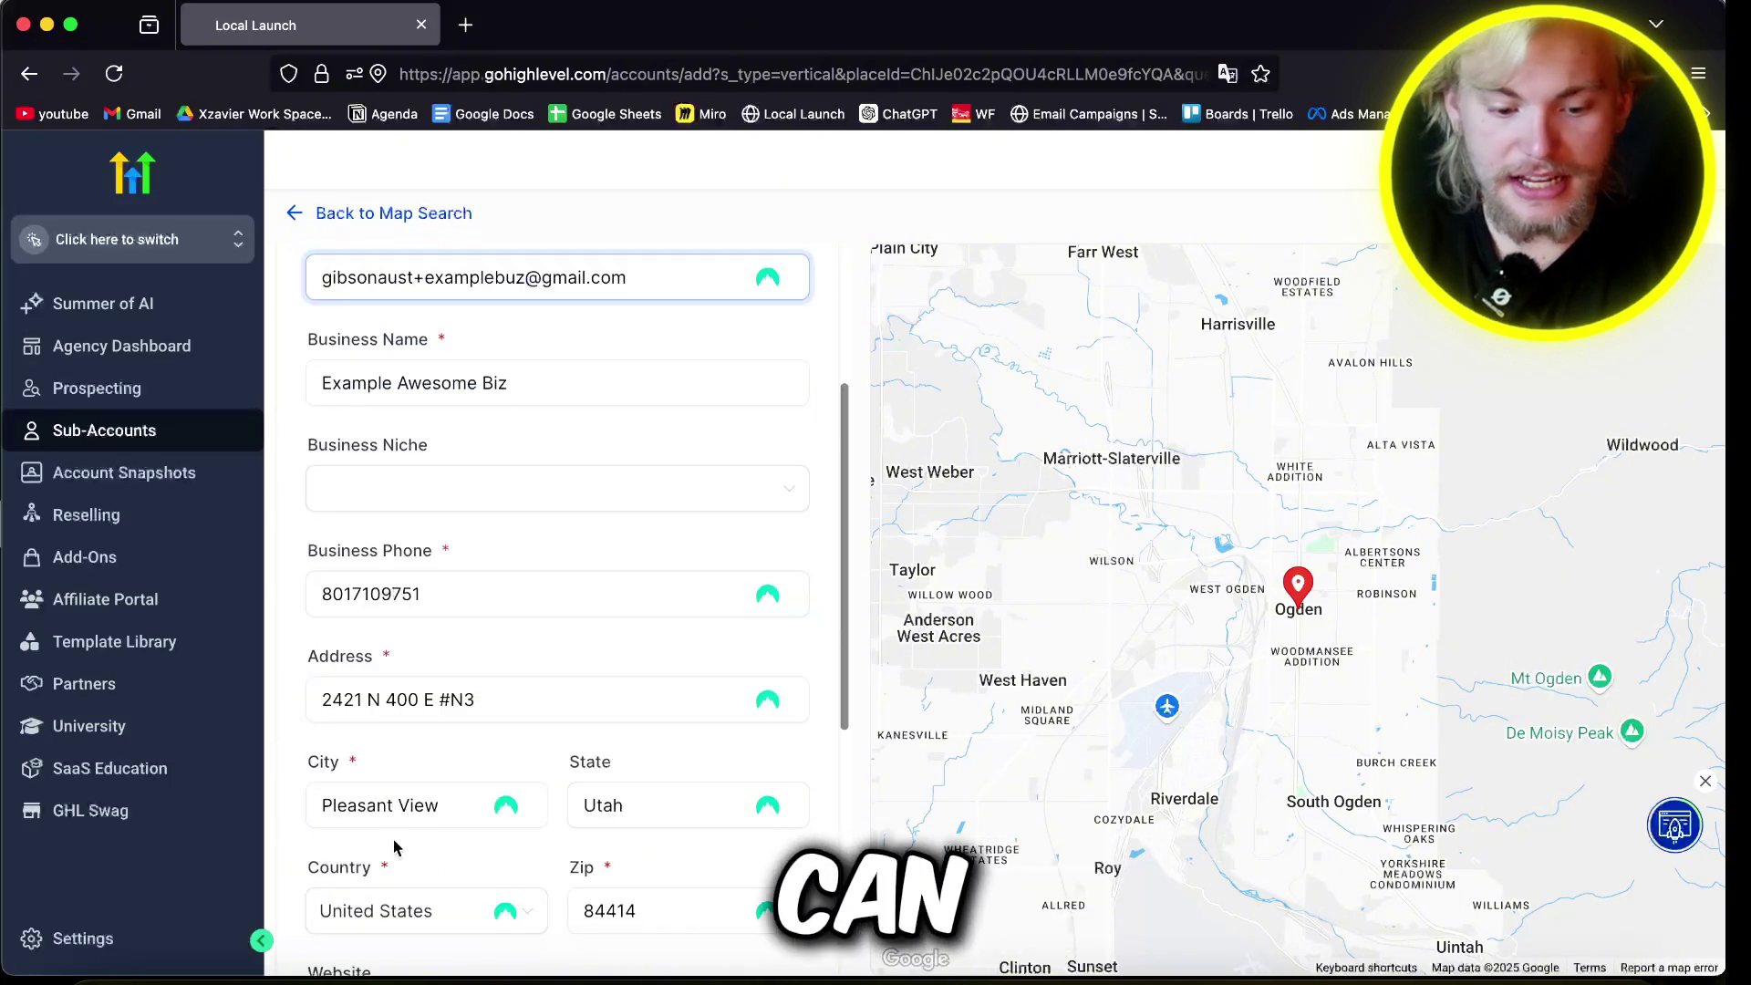
pyautogui.scroll(3, 484, 723)
pyautogui.scroll(-7, 522, 442)
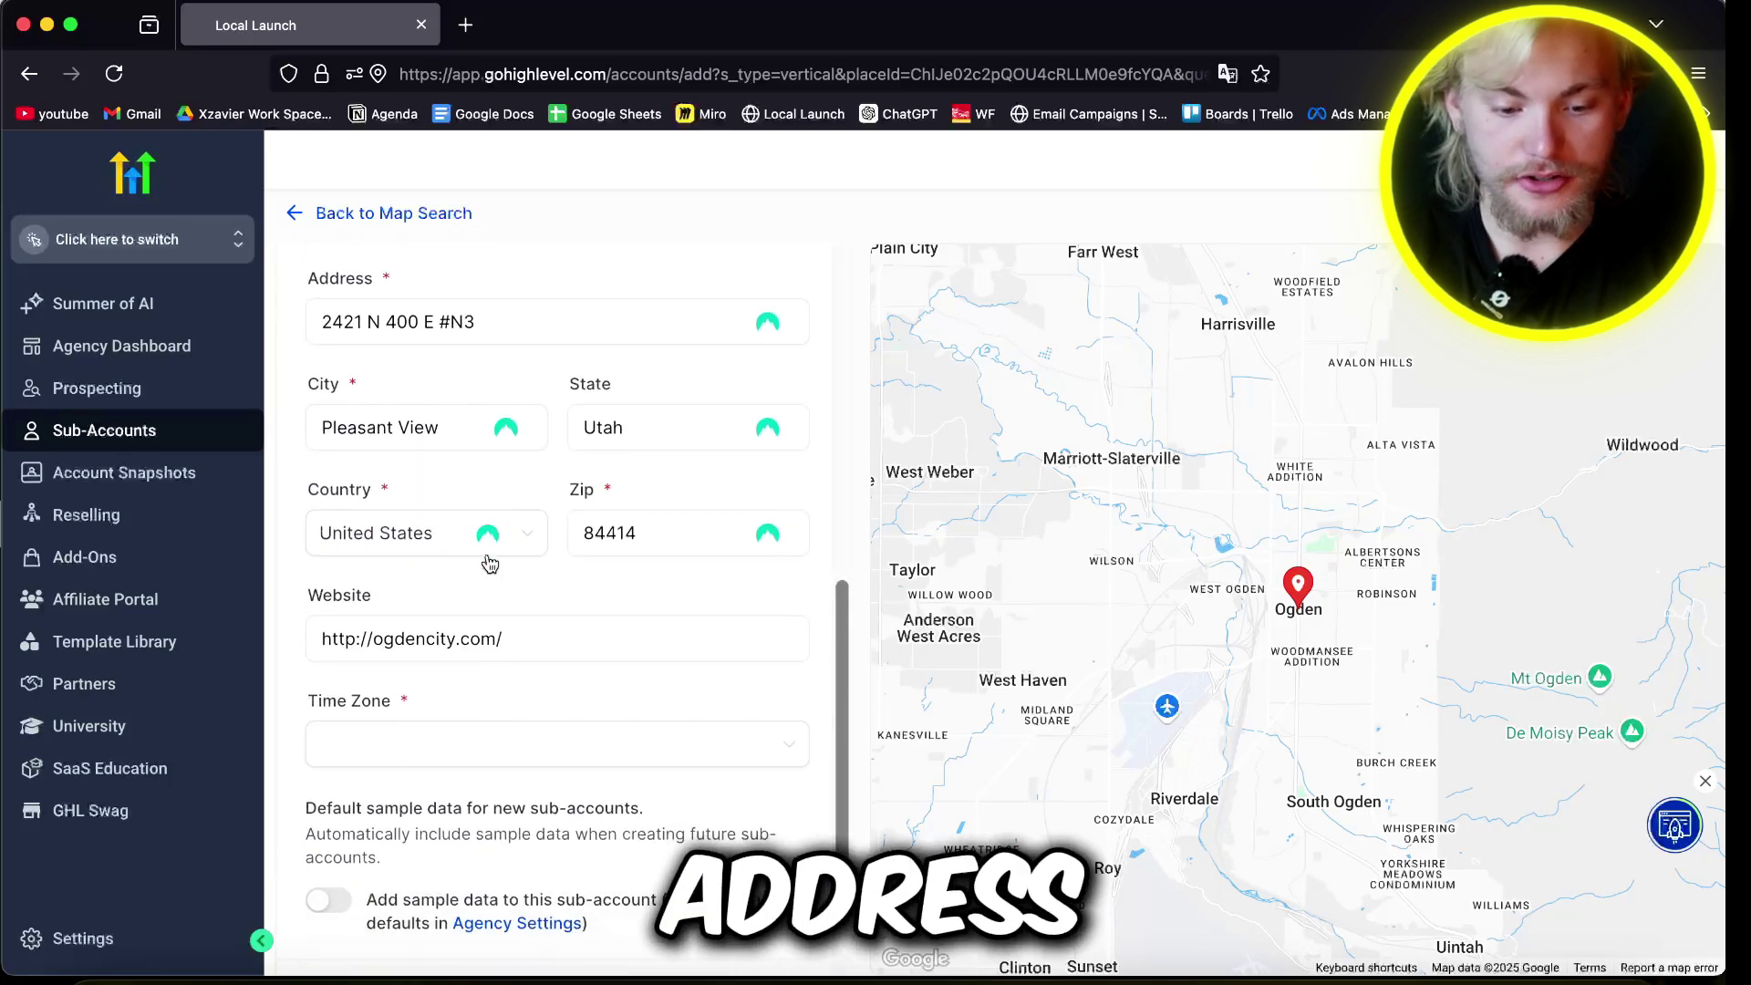
pyautogui.tripleClick(502, 638)
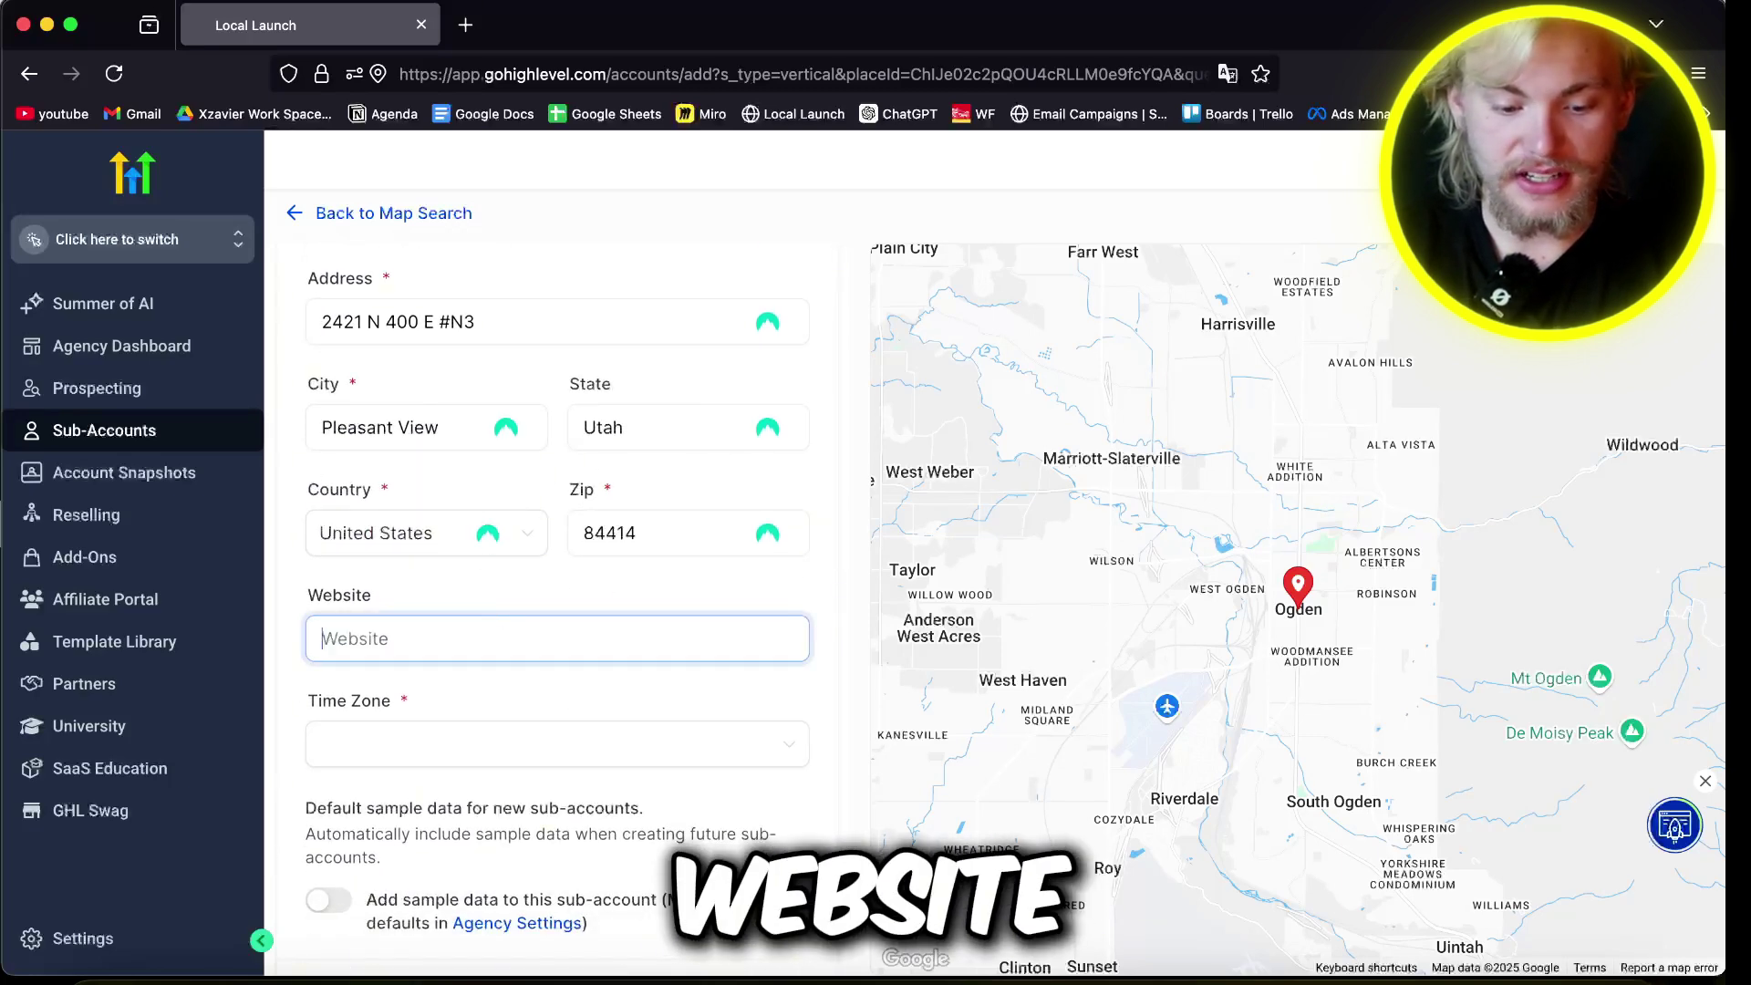
pyautogui.click(527, 709)
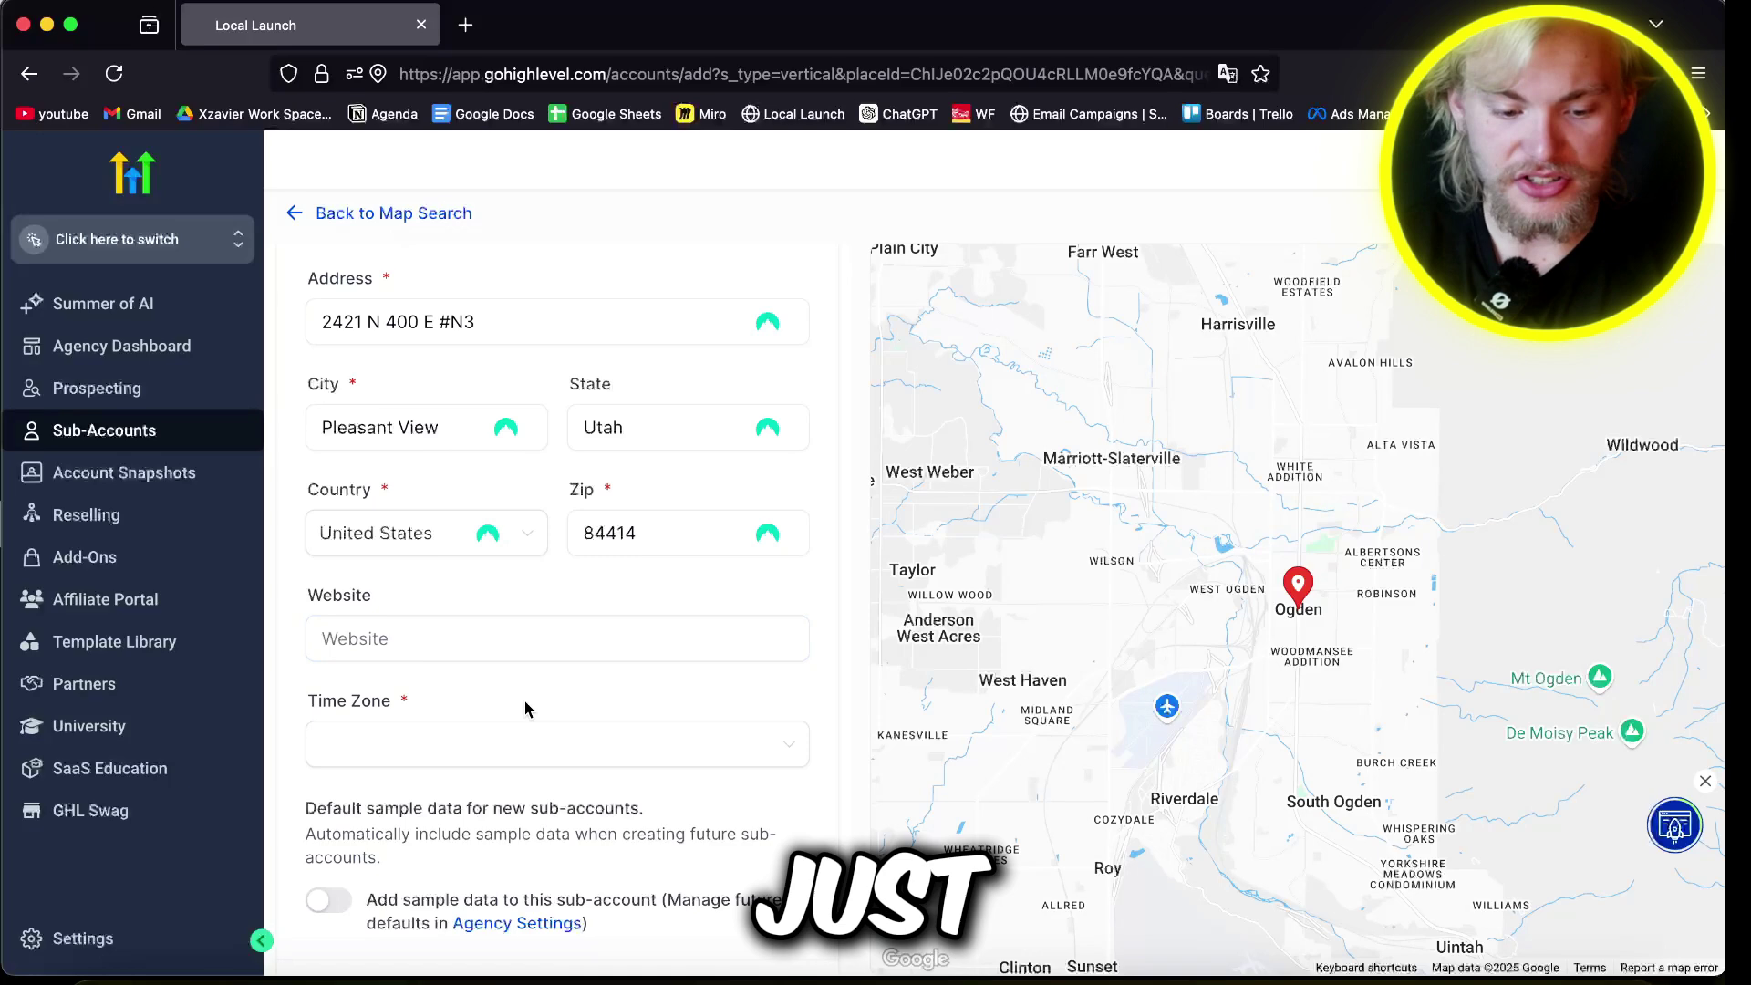
pyautogui.click(504, 759)
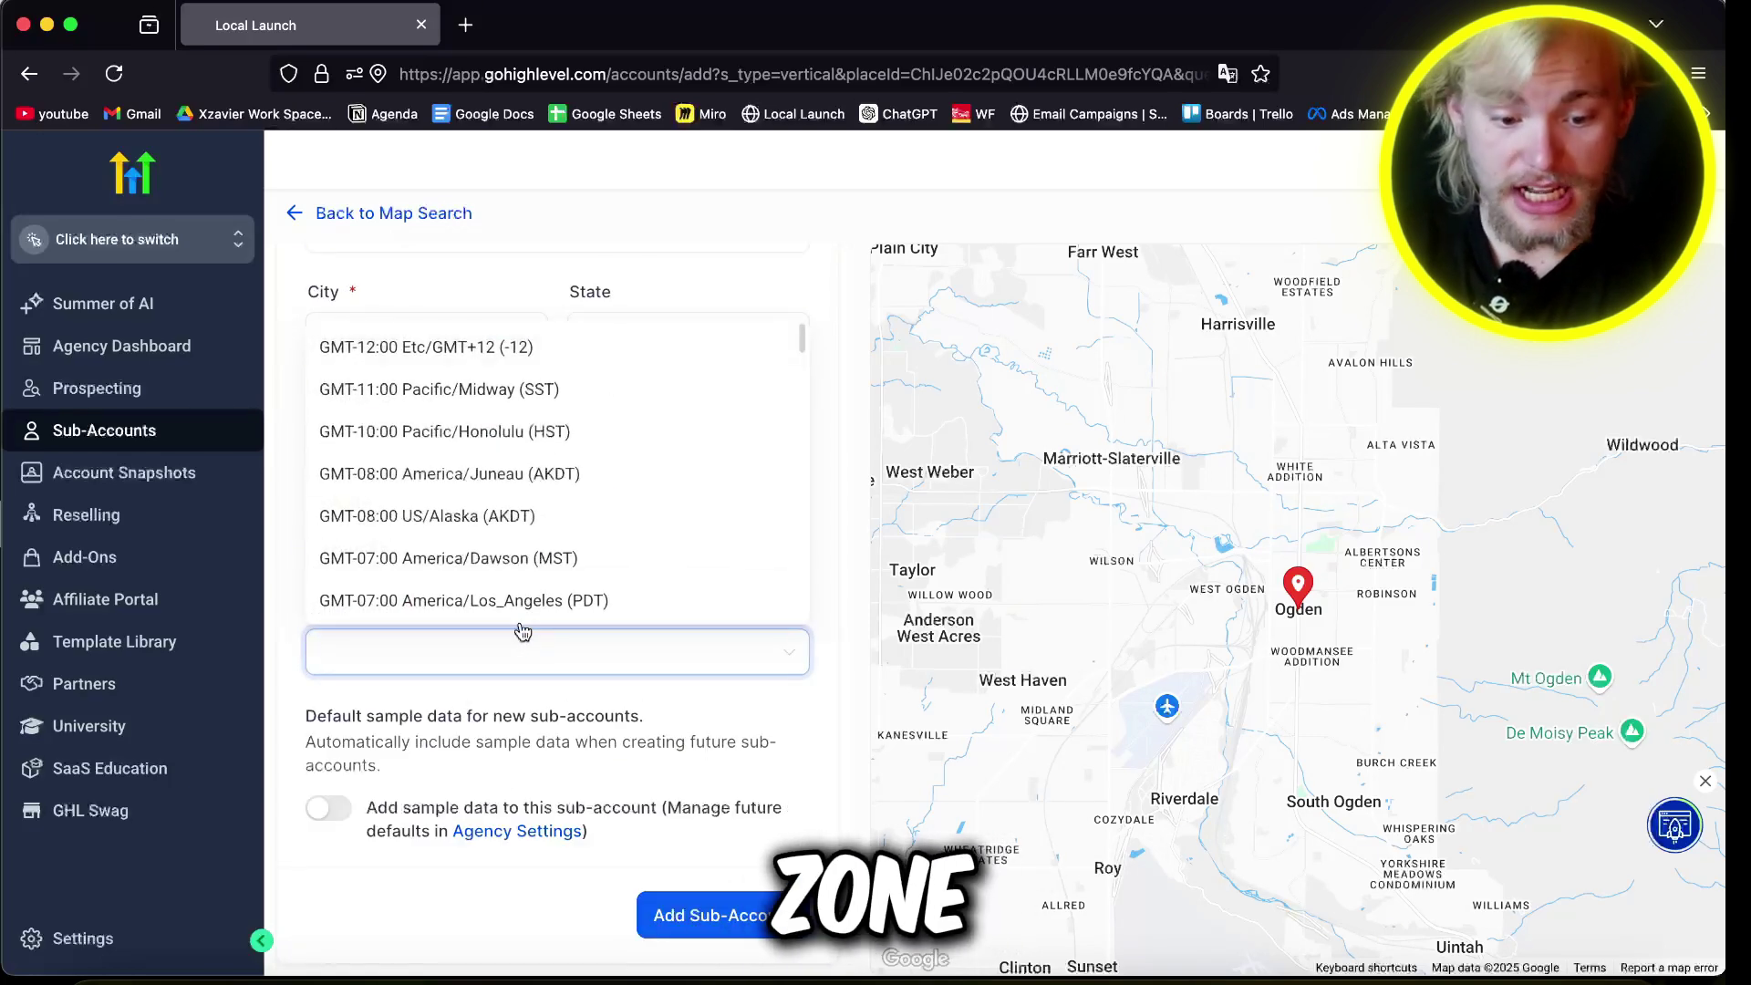
pyautogui.scroll(-4, 473, 586)
pyautogui.click(416, 494)
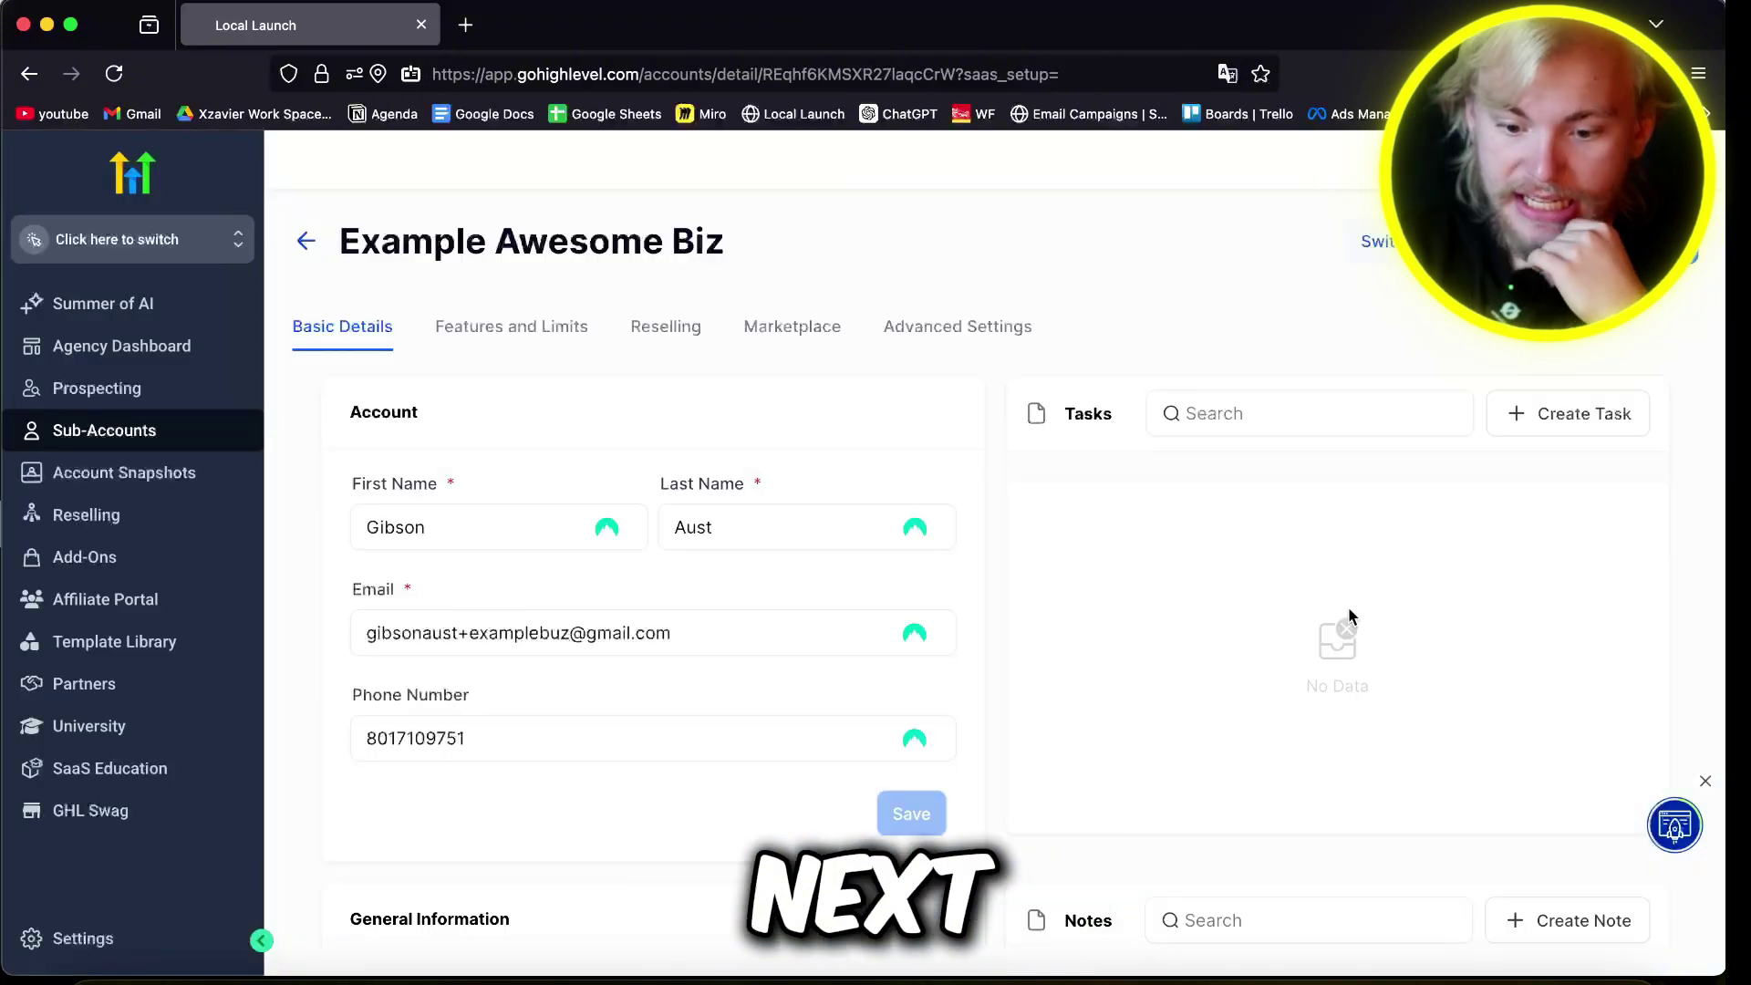
# Step: Switch into the new Example Awesome Biz sub-account
pyautogui.scroll(-6, 1348, 605)
pyautogui.scroll(6, 1231, 606)
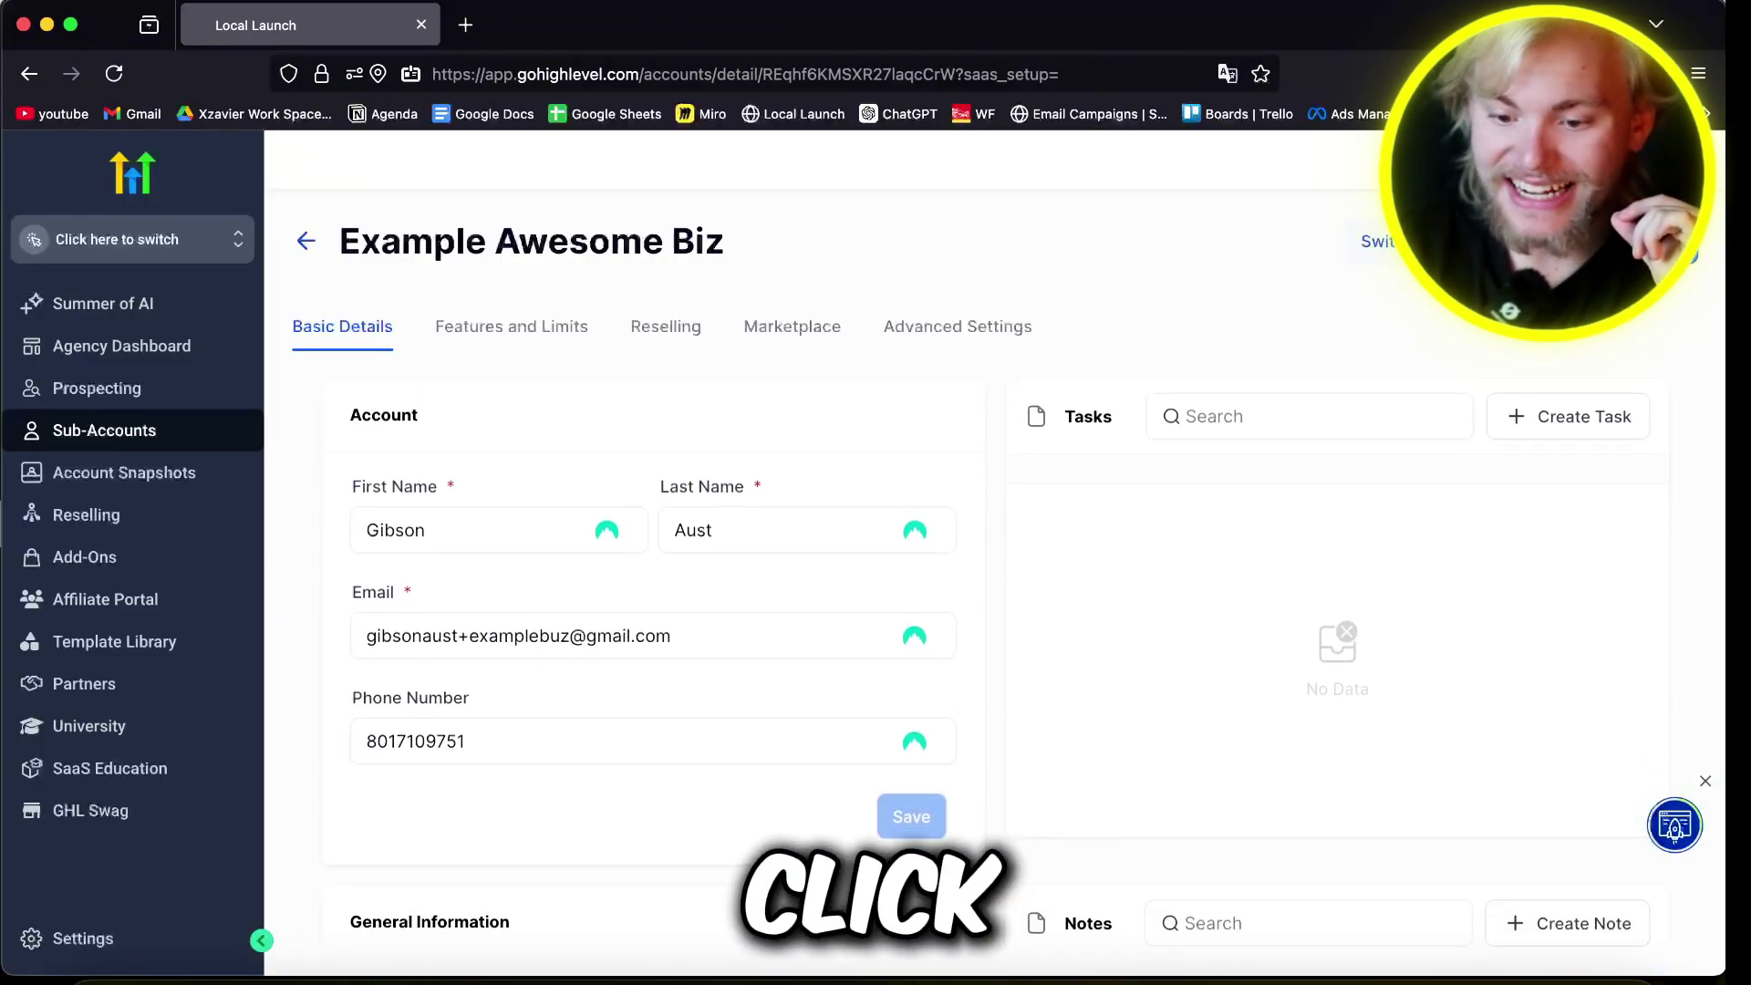
pyautogui.click(1441, 241)
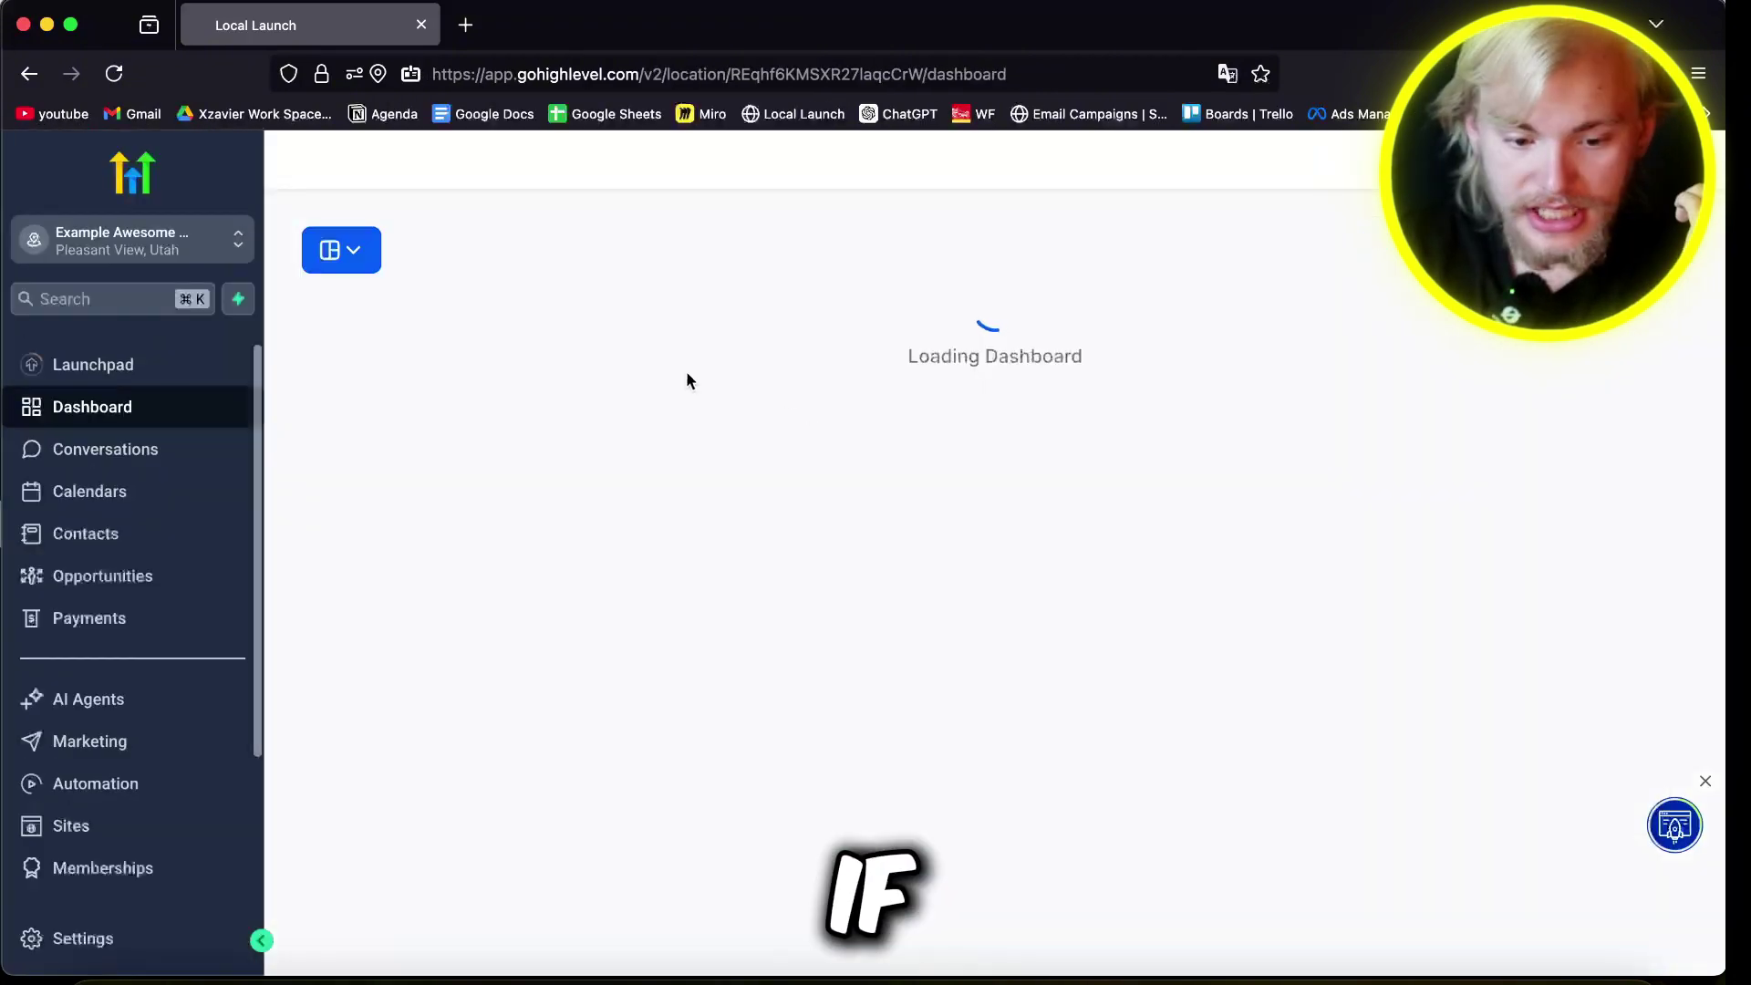
pyautogui.click(164, 255)
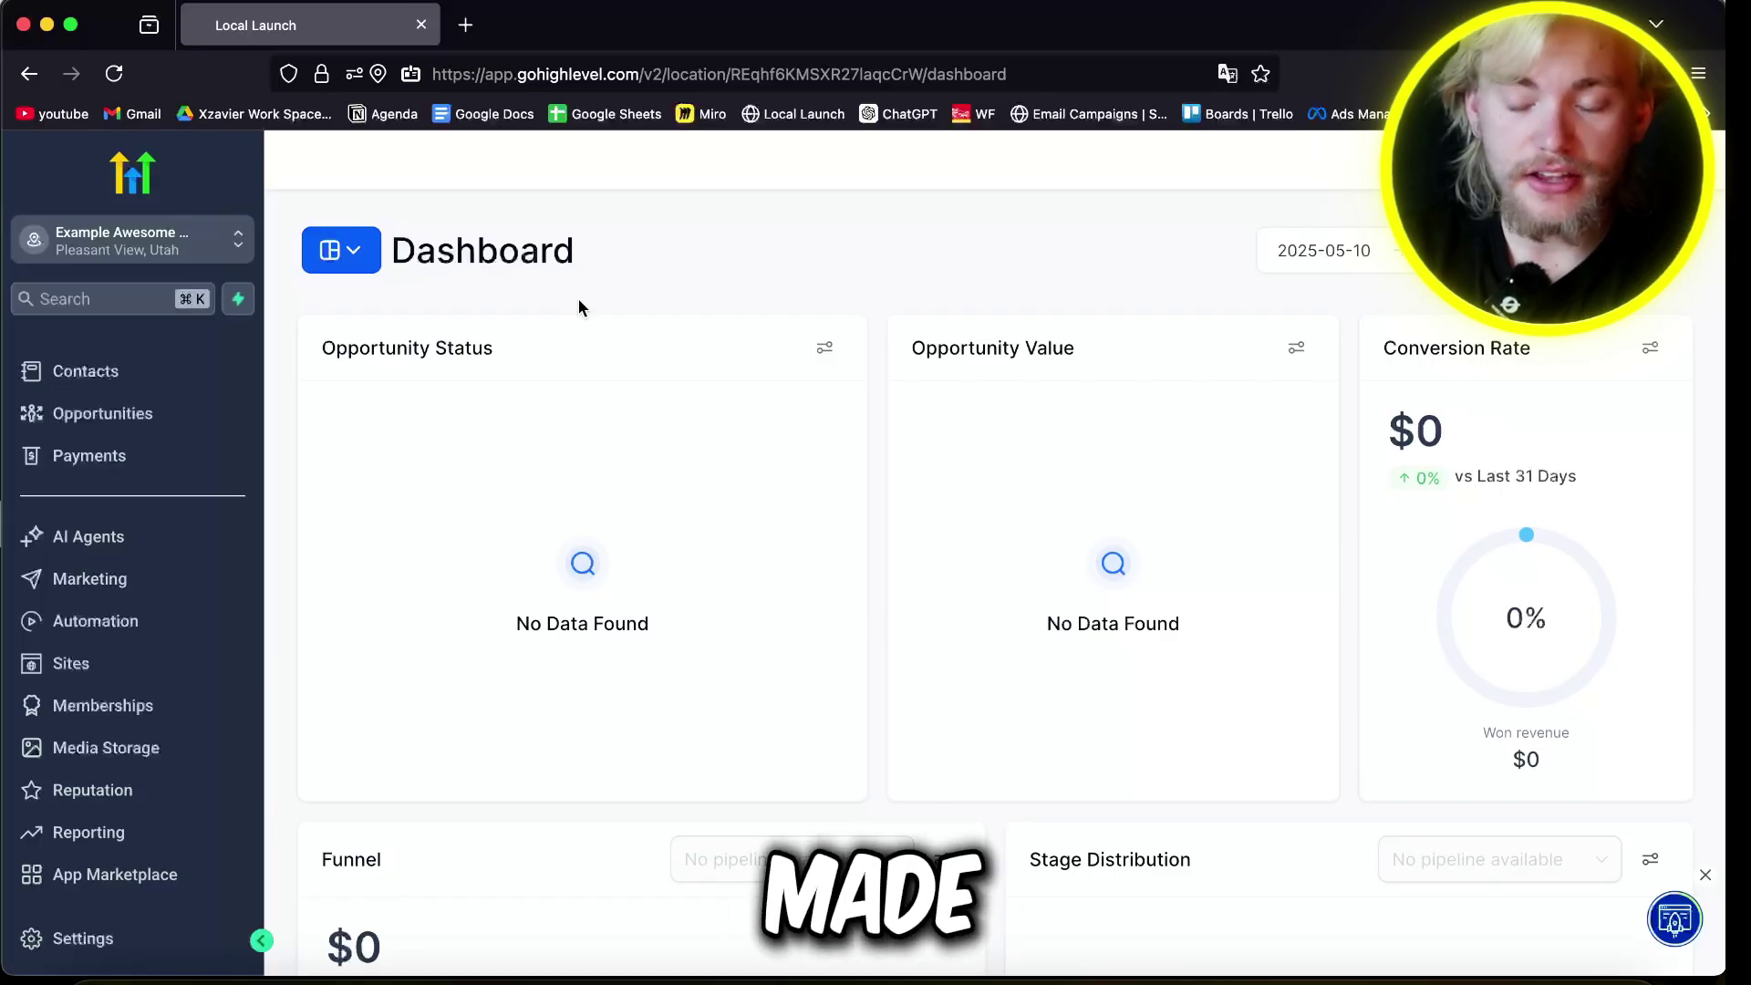
# Step: Scroll through the dashboard's empty task, analytics, ad and sales-efficiency reports
pyautogui.tripleClick(356, 350)
pyautogui.click(835, 306)
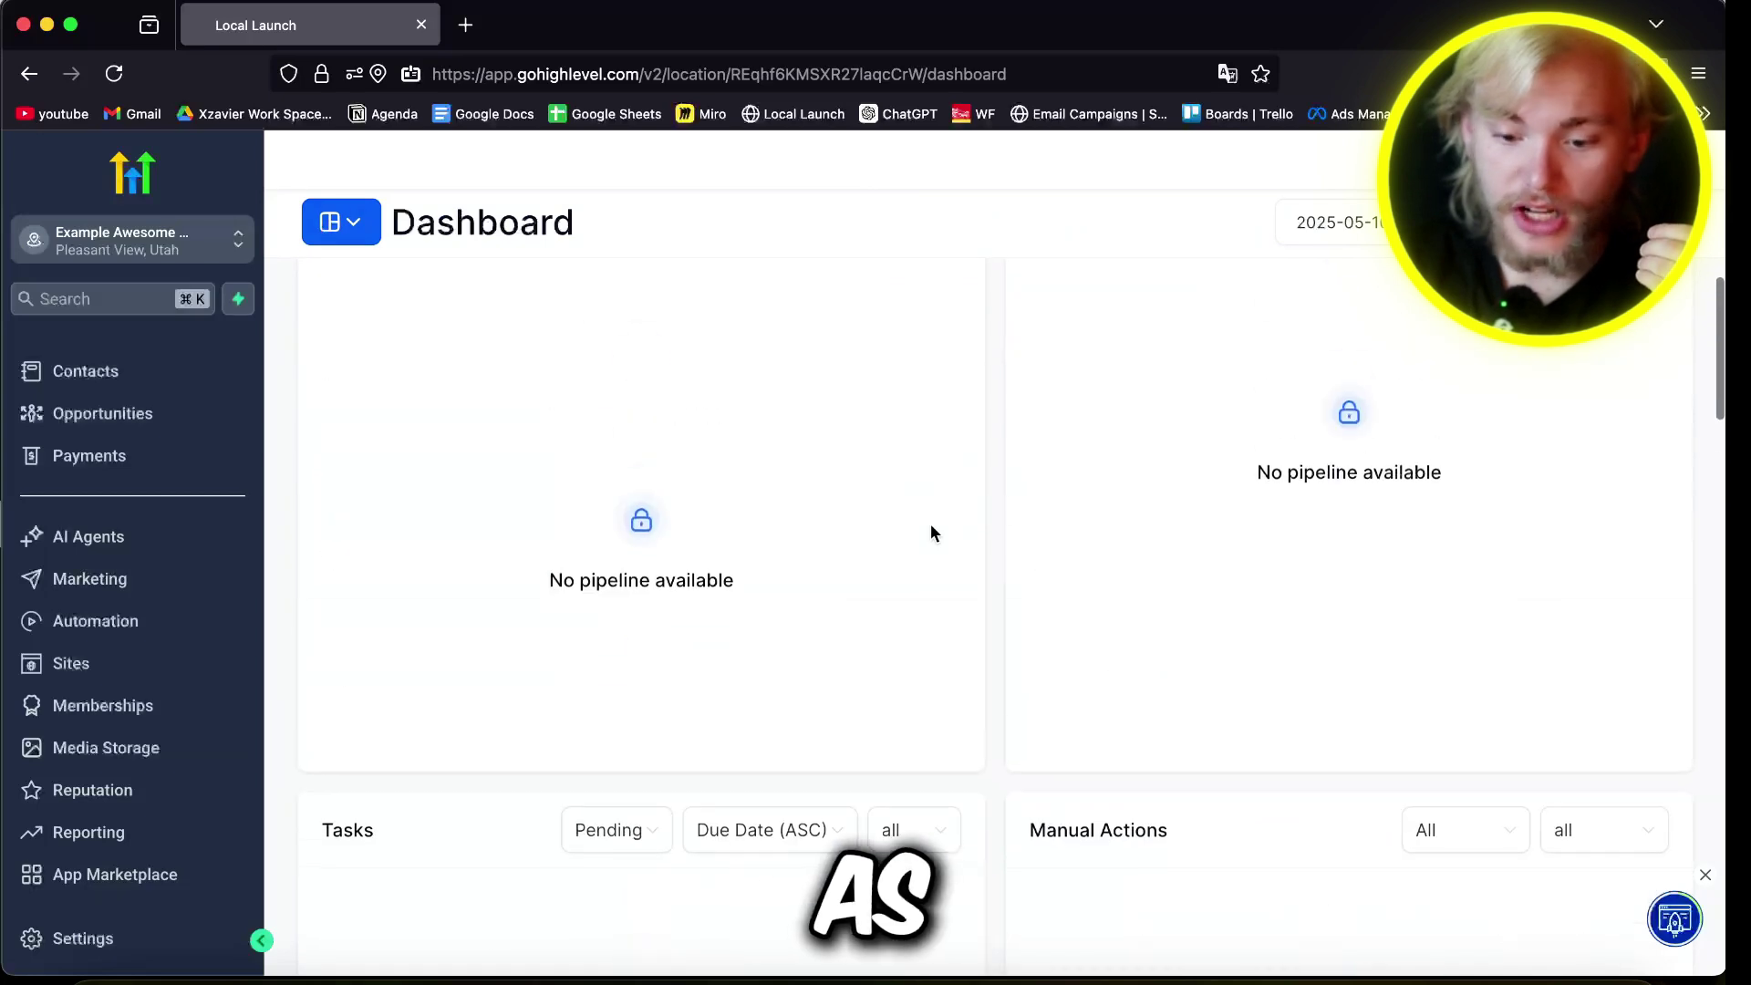
pyautogui.scroll(-5, 505, 462)
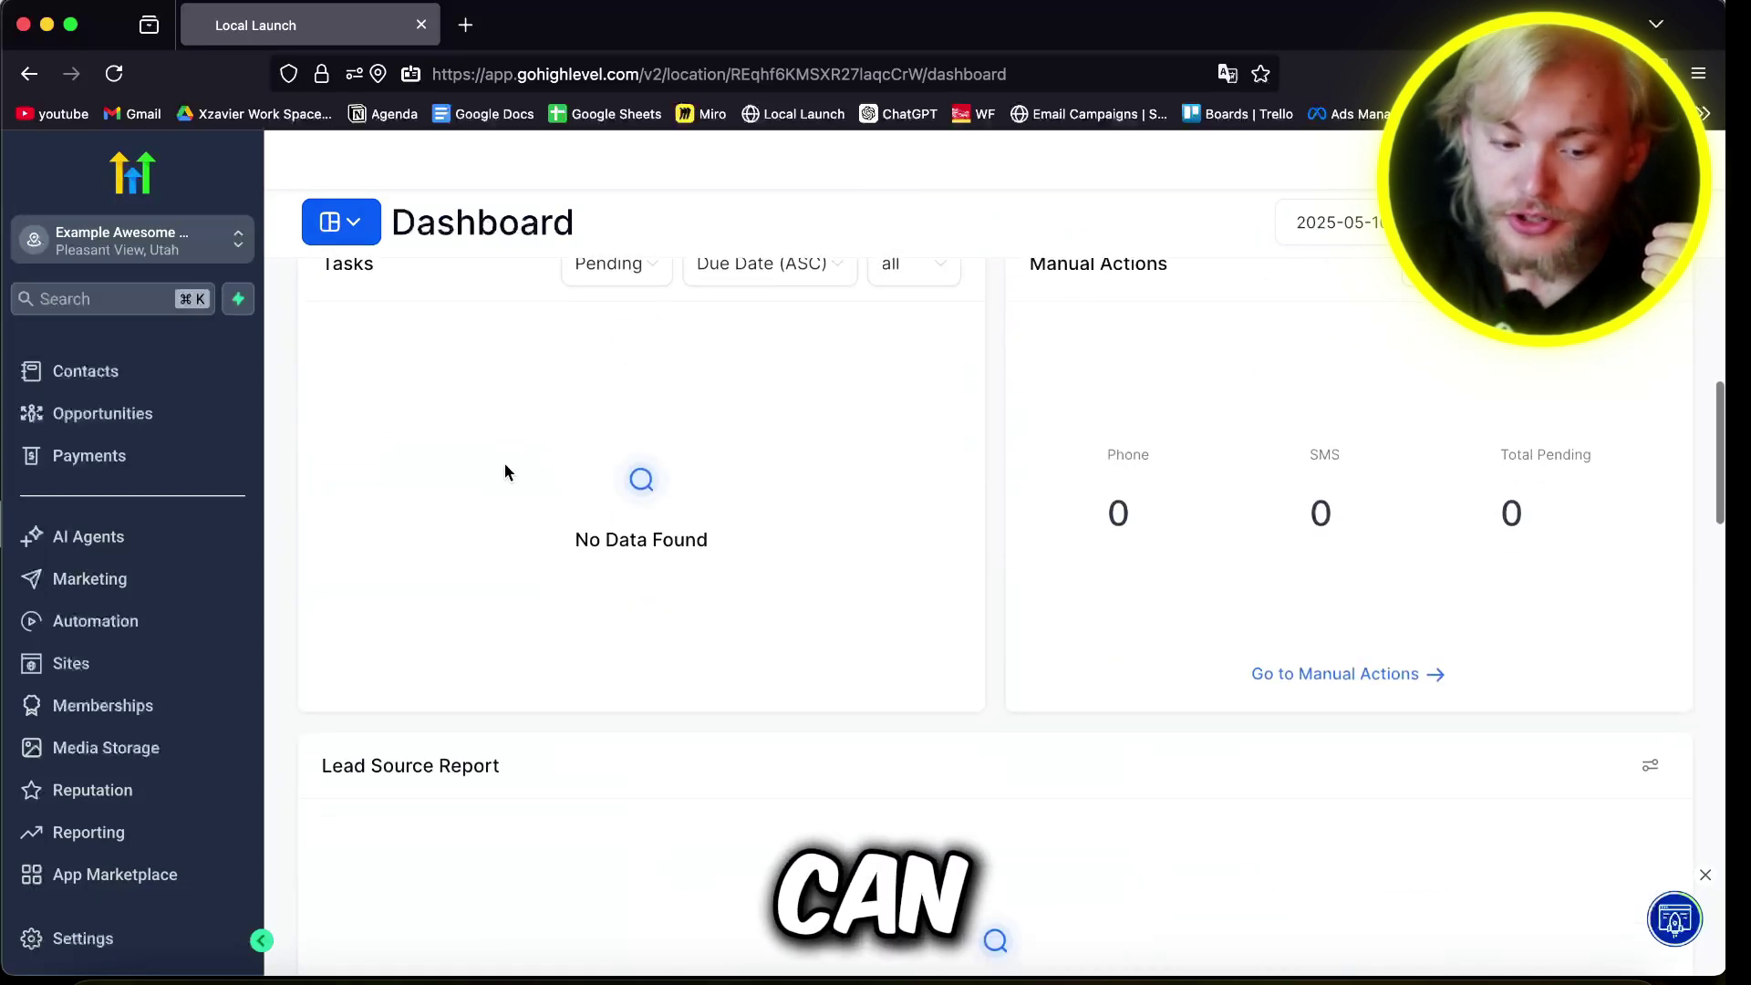
pyautogui.scroll(-5, 725, 502)
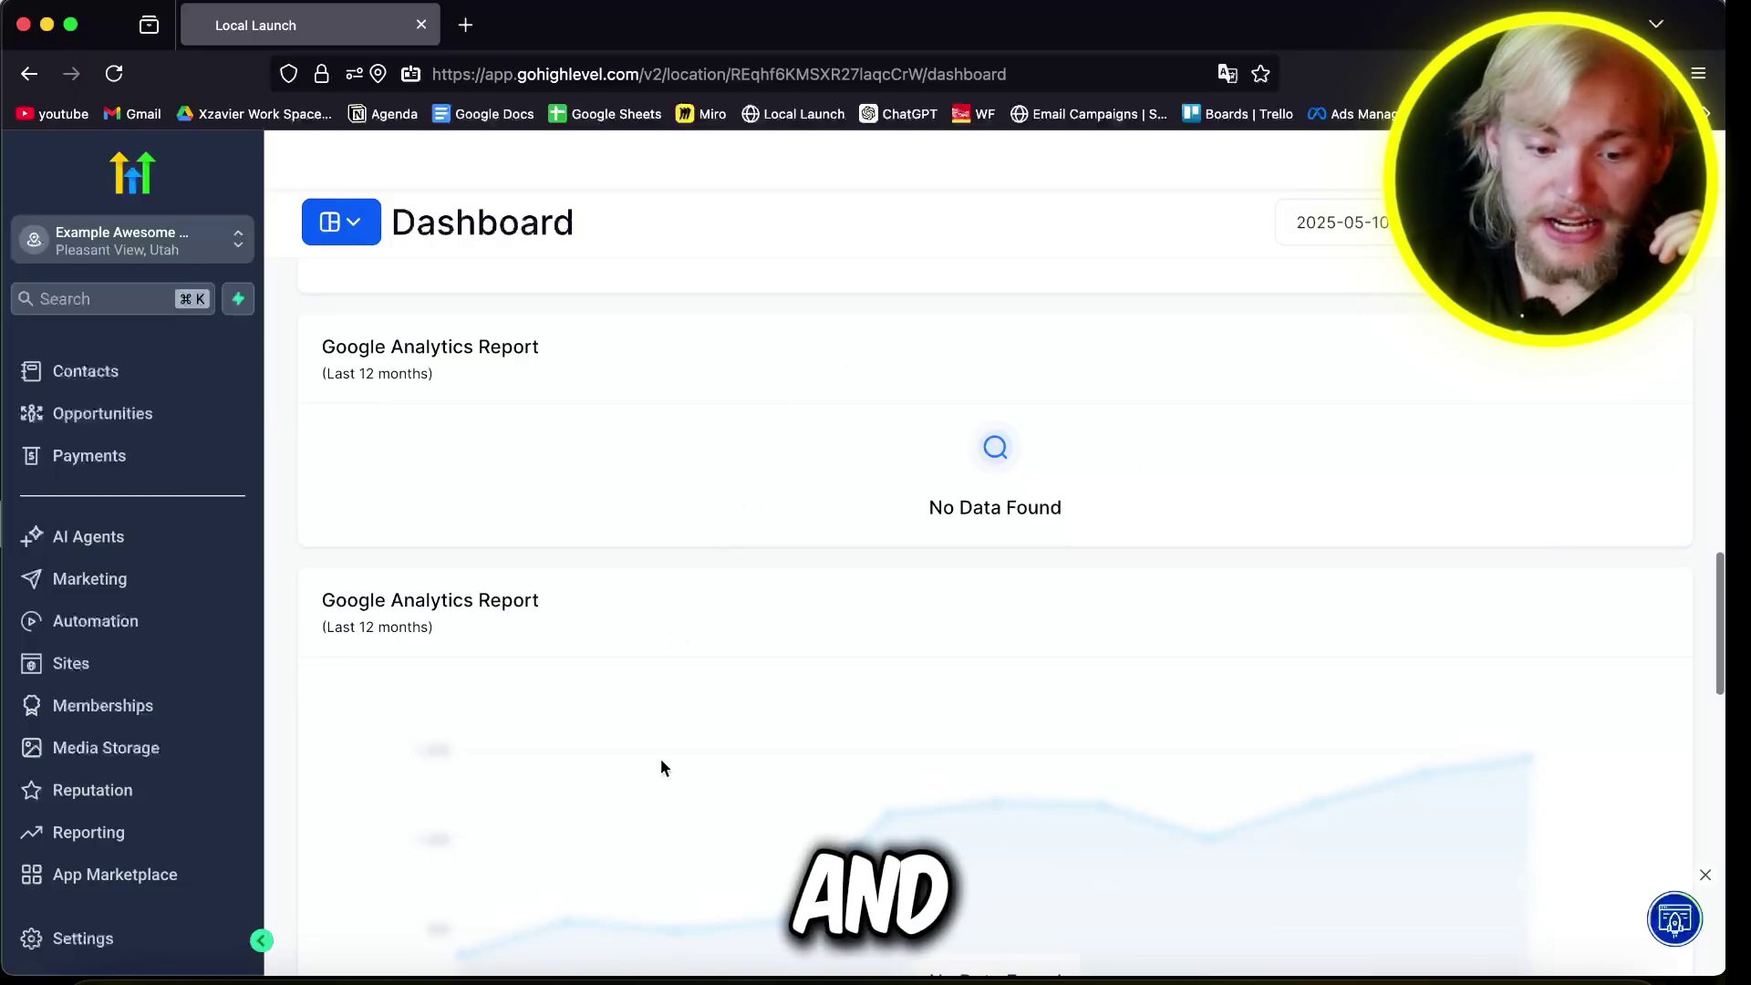
pyautogui.scroll(-10, 660, 767)
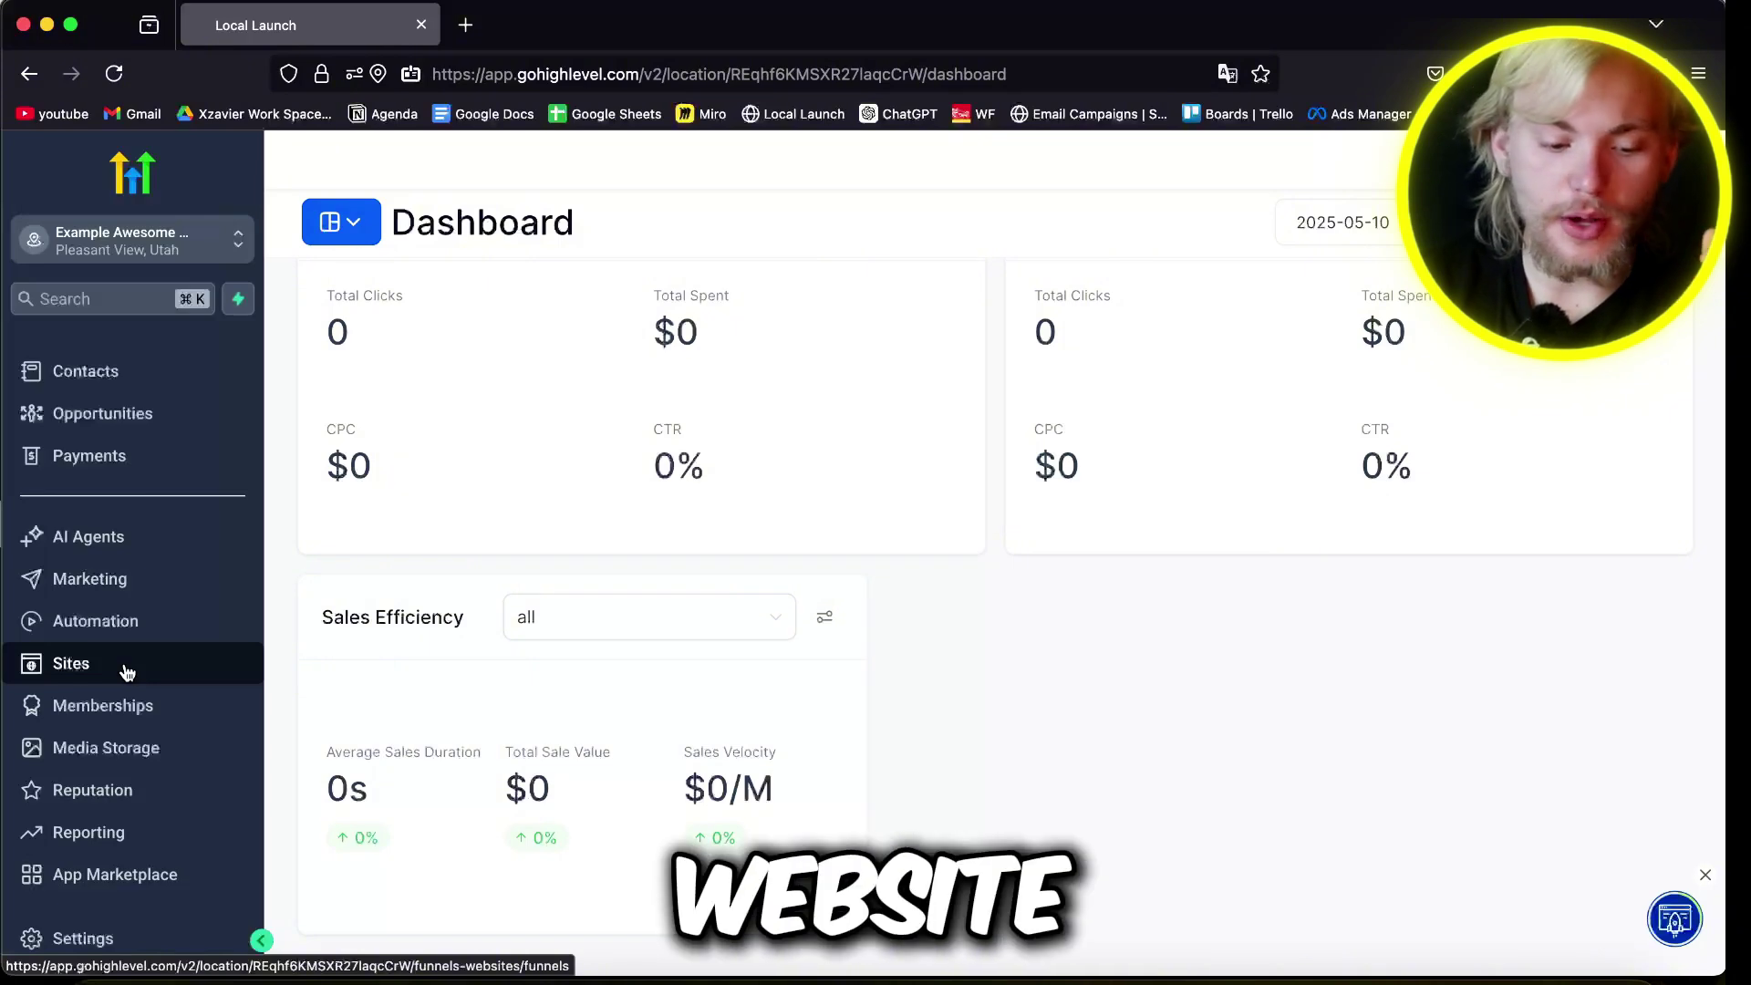
# Step: Go to Sites, then Websites, then Forms to create Form 0
pyautogui.click(127, 672)
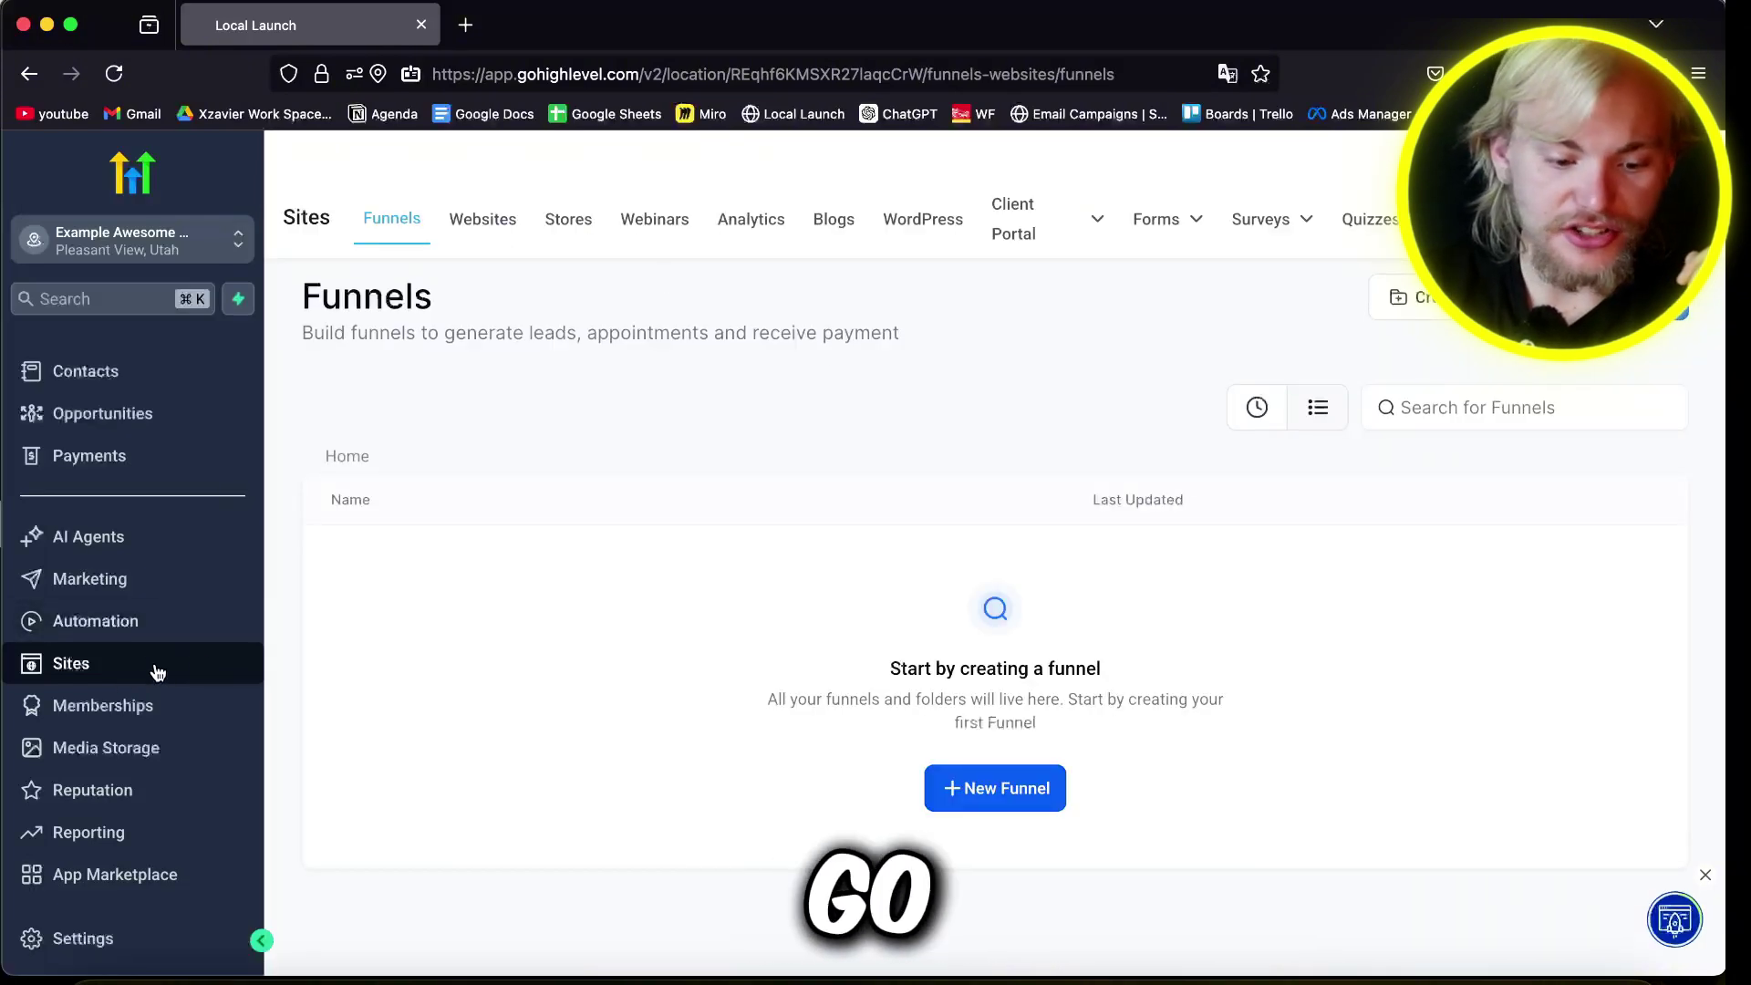
pyautogui.click(493, 223)
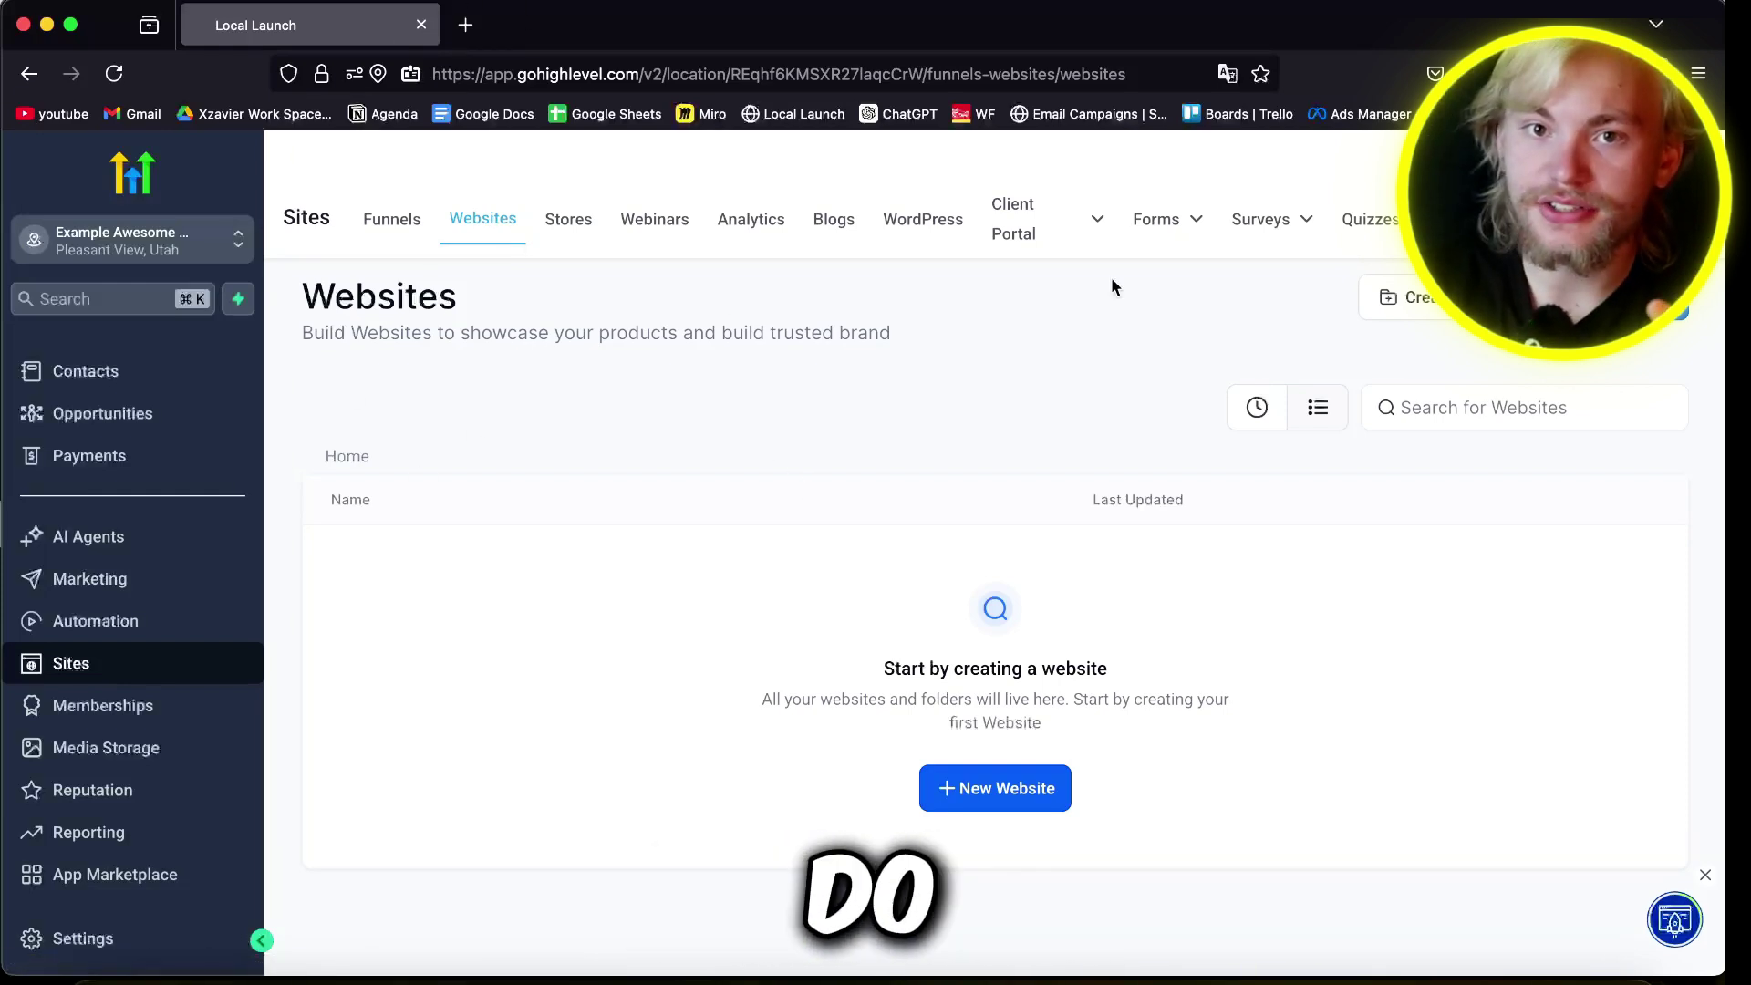
pyautogui.click(1164, 225)
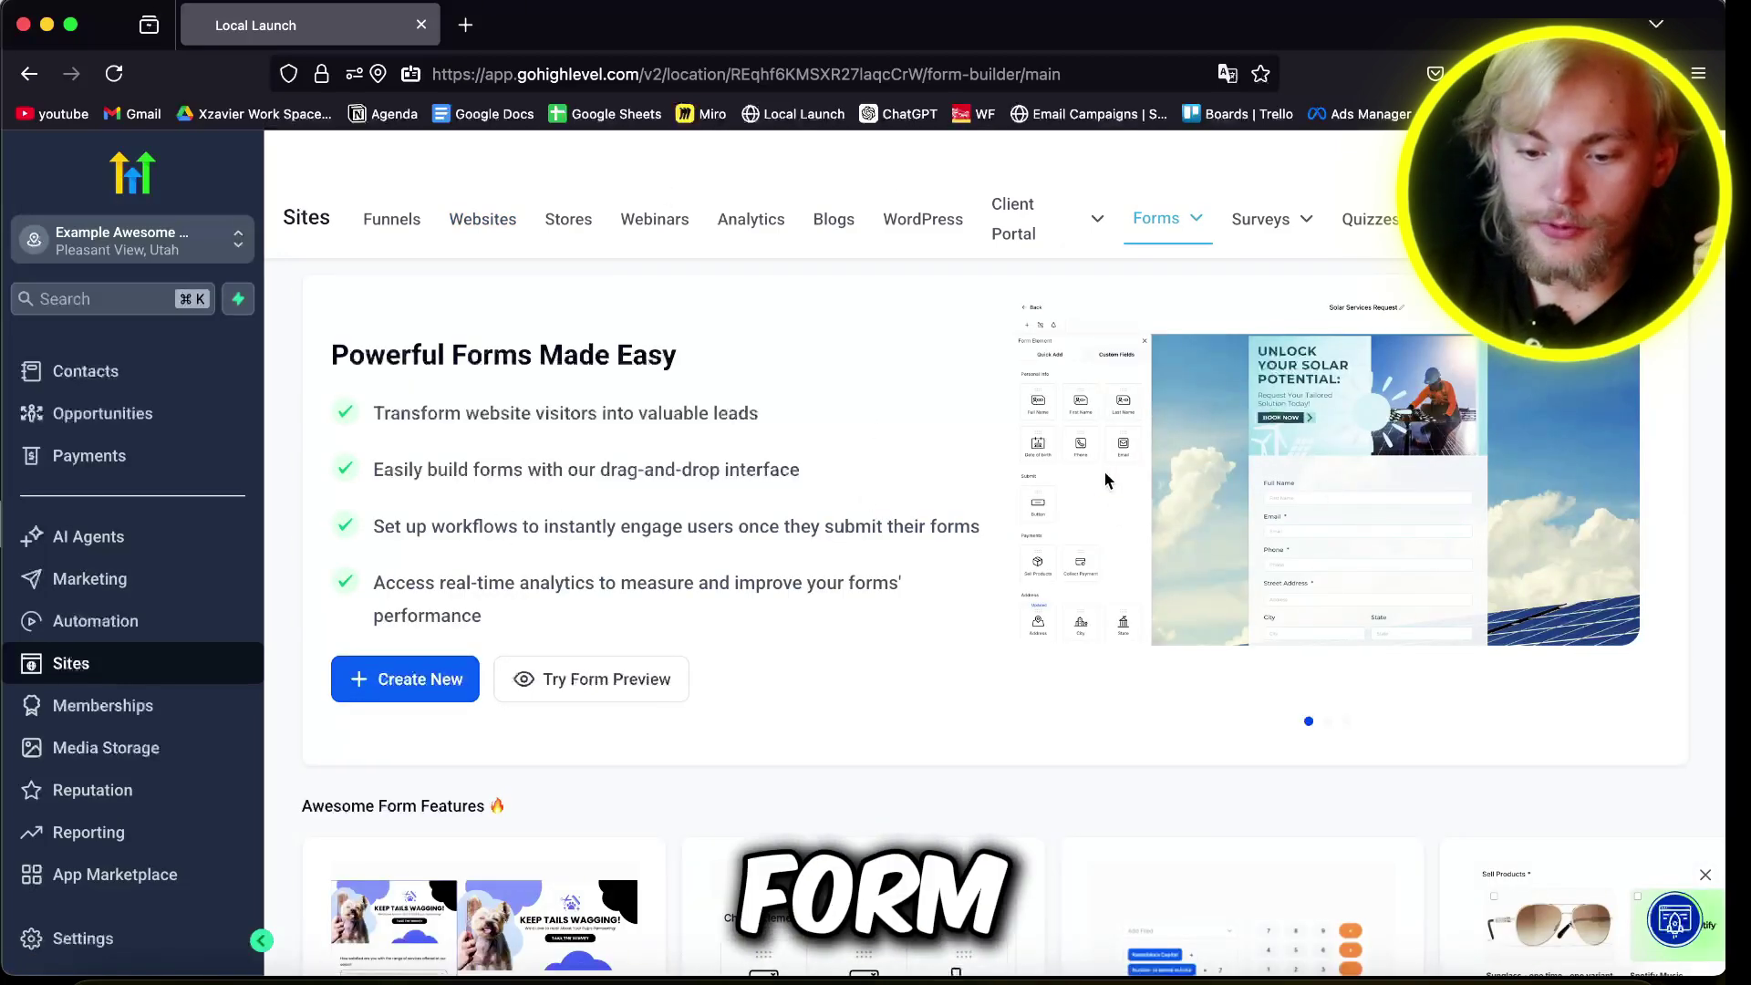
pyautogui.scroll(-8, 1105, 465)
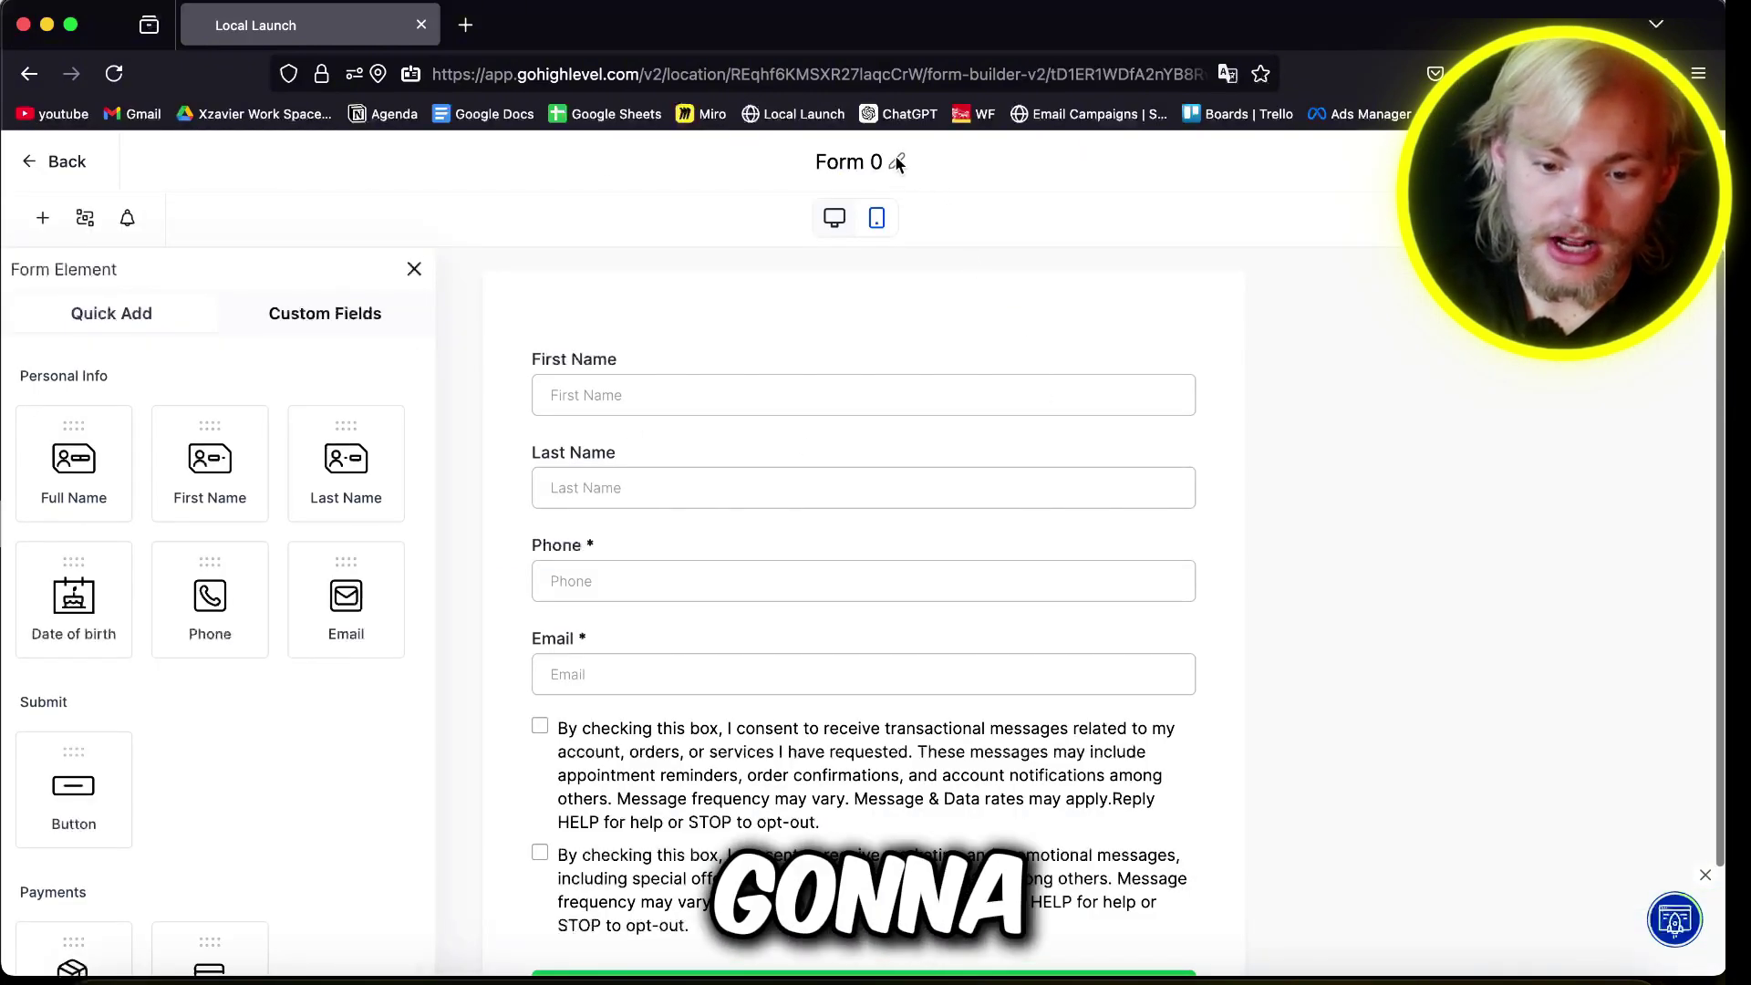
# Step: Rename Form 0 to 'ExampleForm'
pyautogui.click(896, 161)
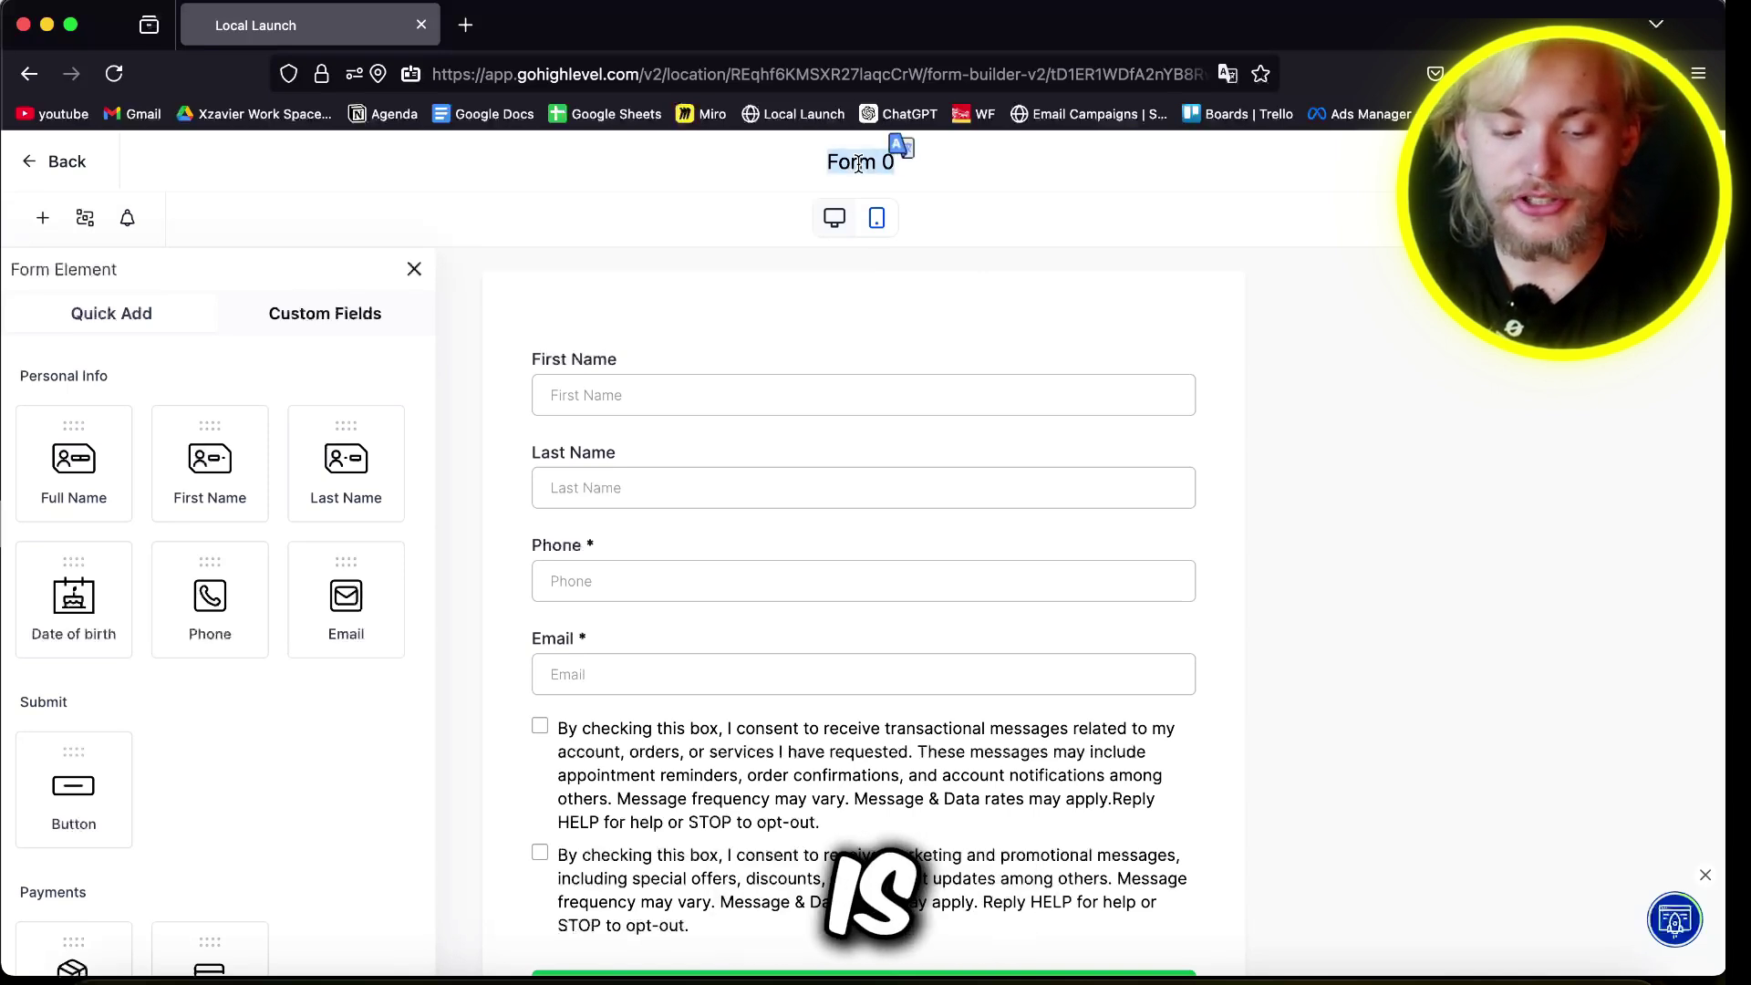
pyautogui.write('ExampleFor')
pyautogui.write('m')
pyautogui.click(1040, 398)
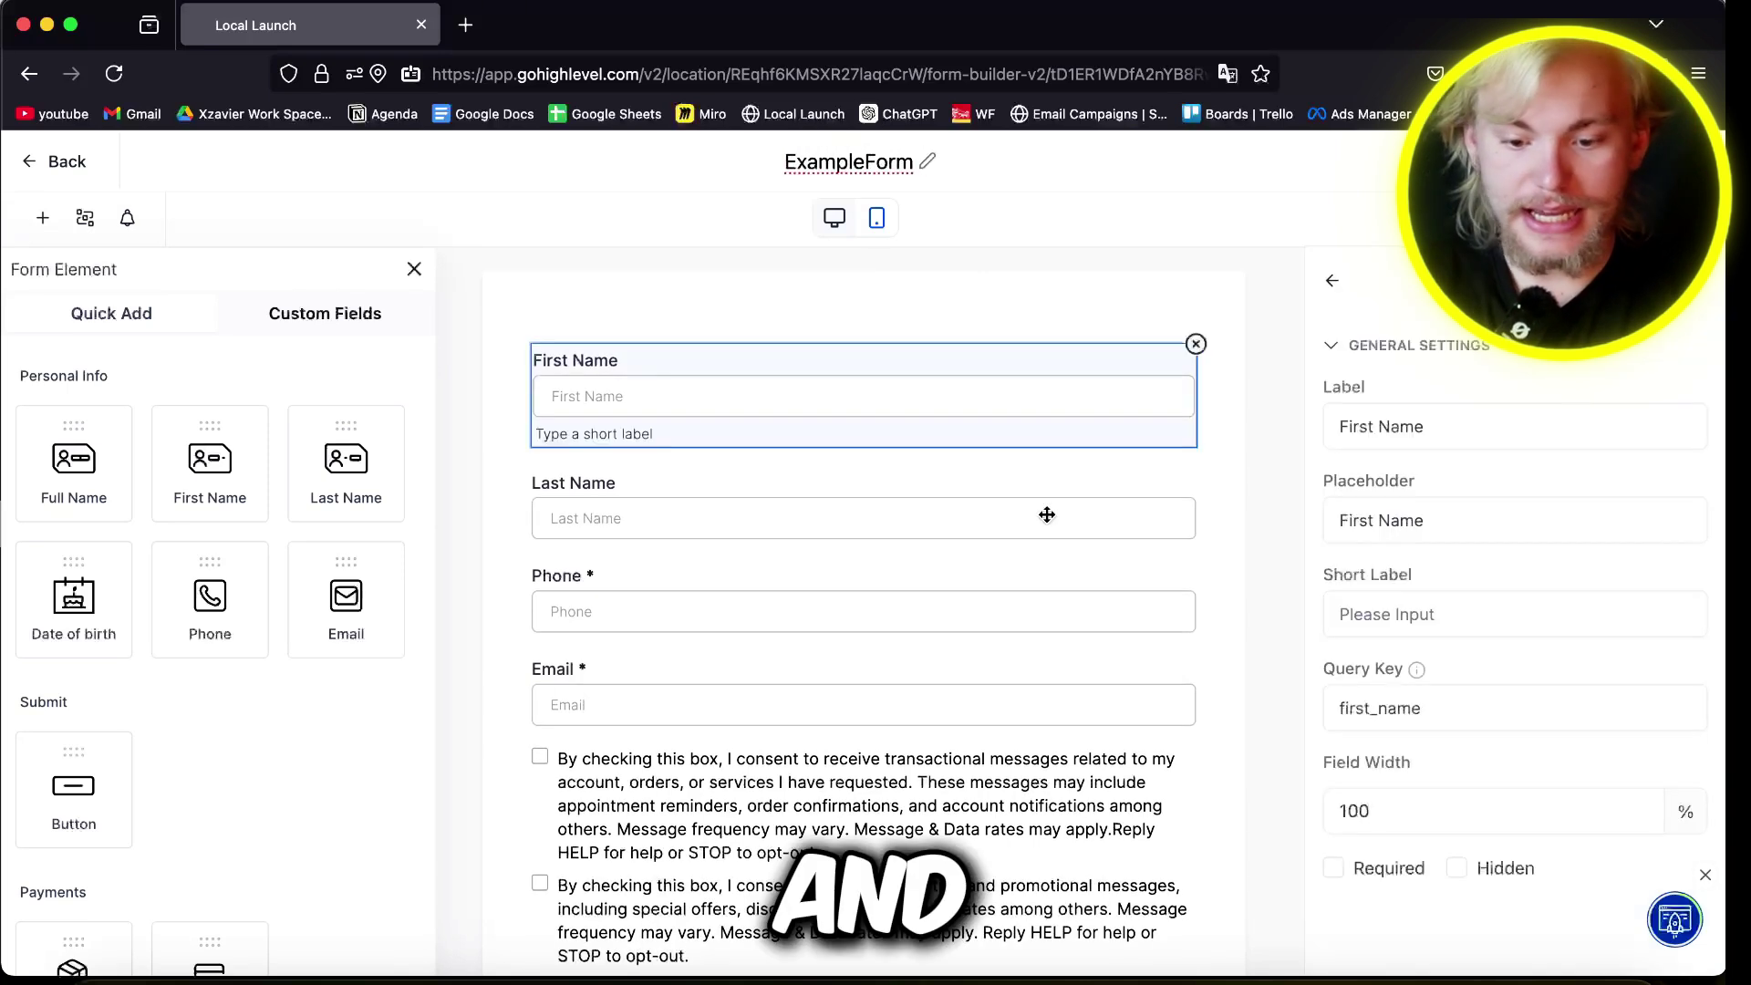
# Step: Review the default fields and remove the First Name and Last Name fields
pyautogui.click(856, 504)
pyautogui.click(699, 607)
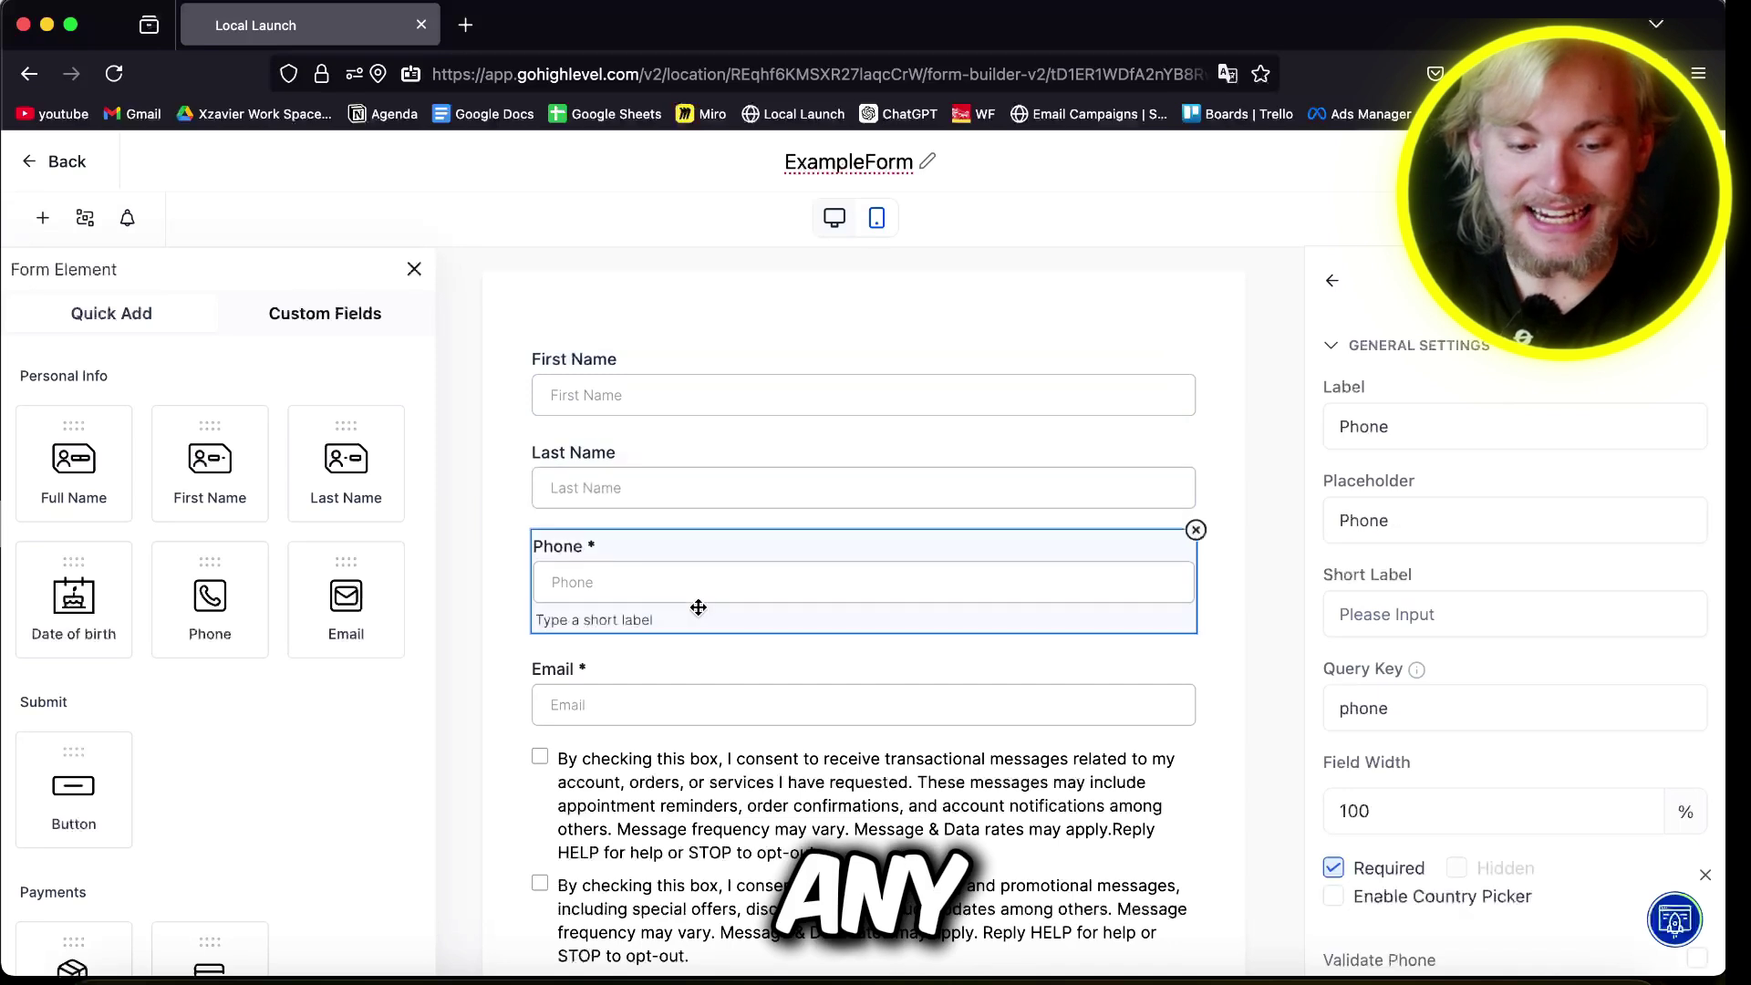
pyautogui.click(791, 686)
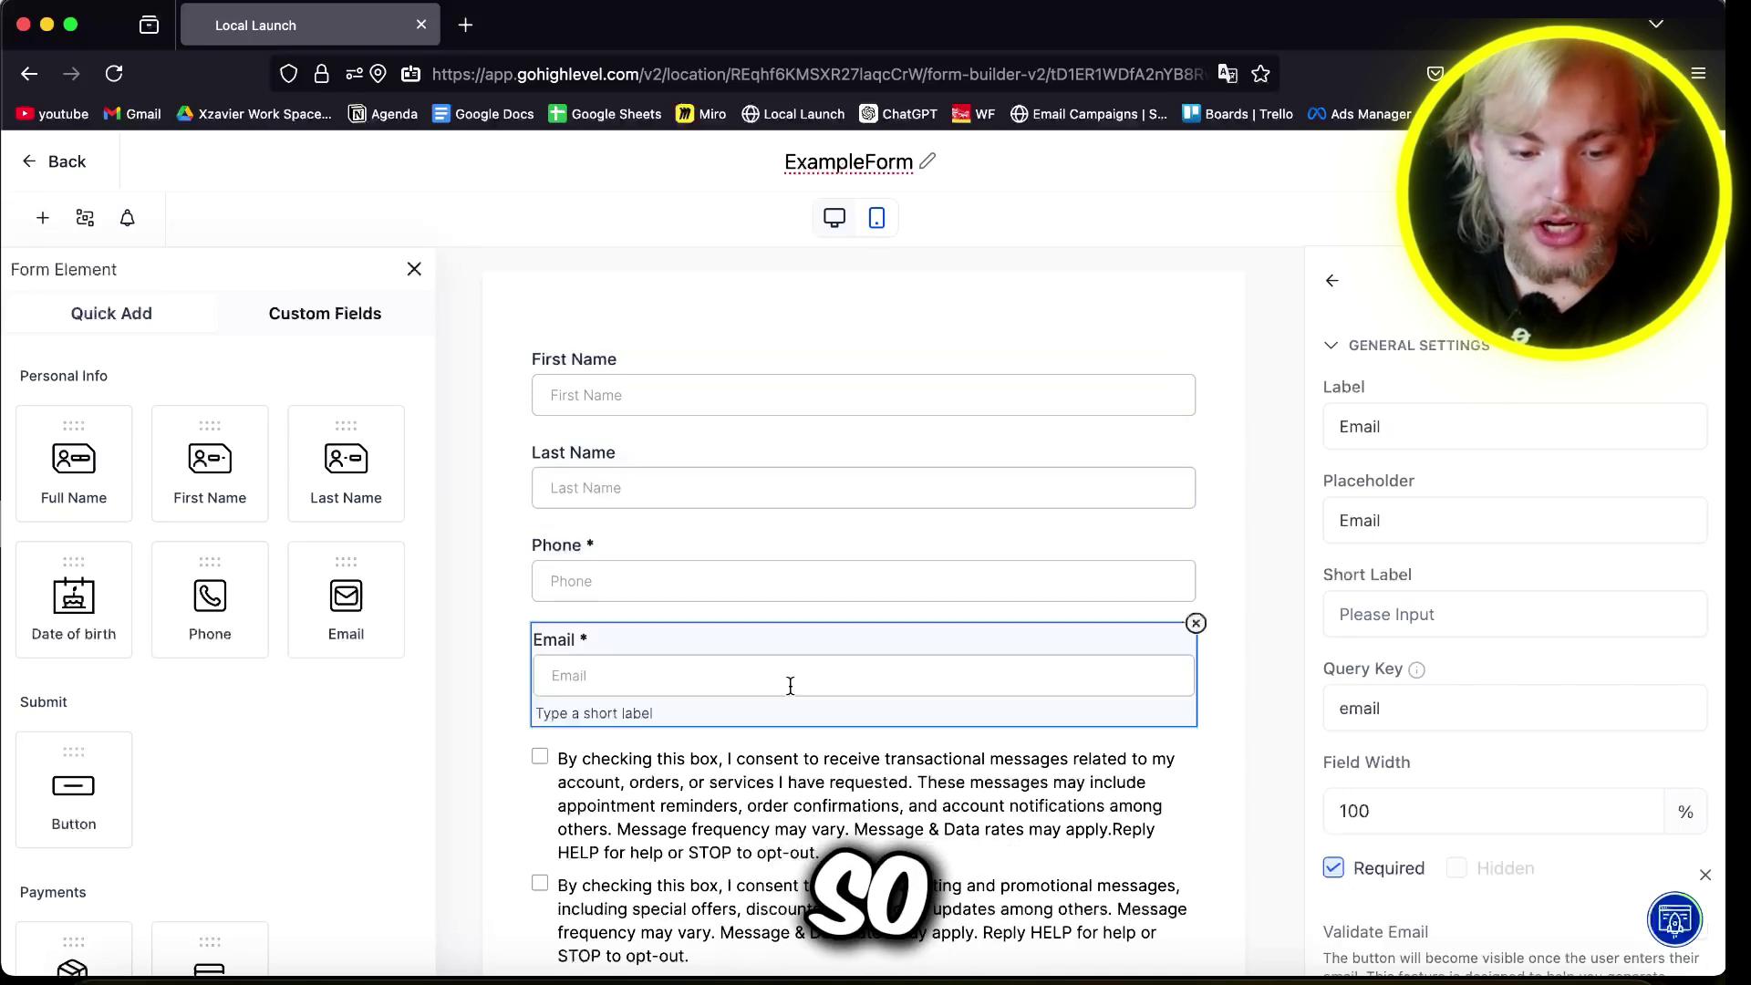
pyautogui.click(787, 634)
pyautogui.click(1101, 468)
pyautogui.click(1205, 441)
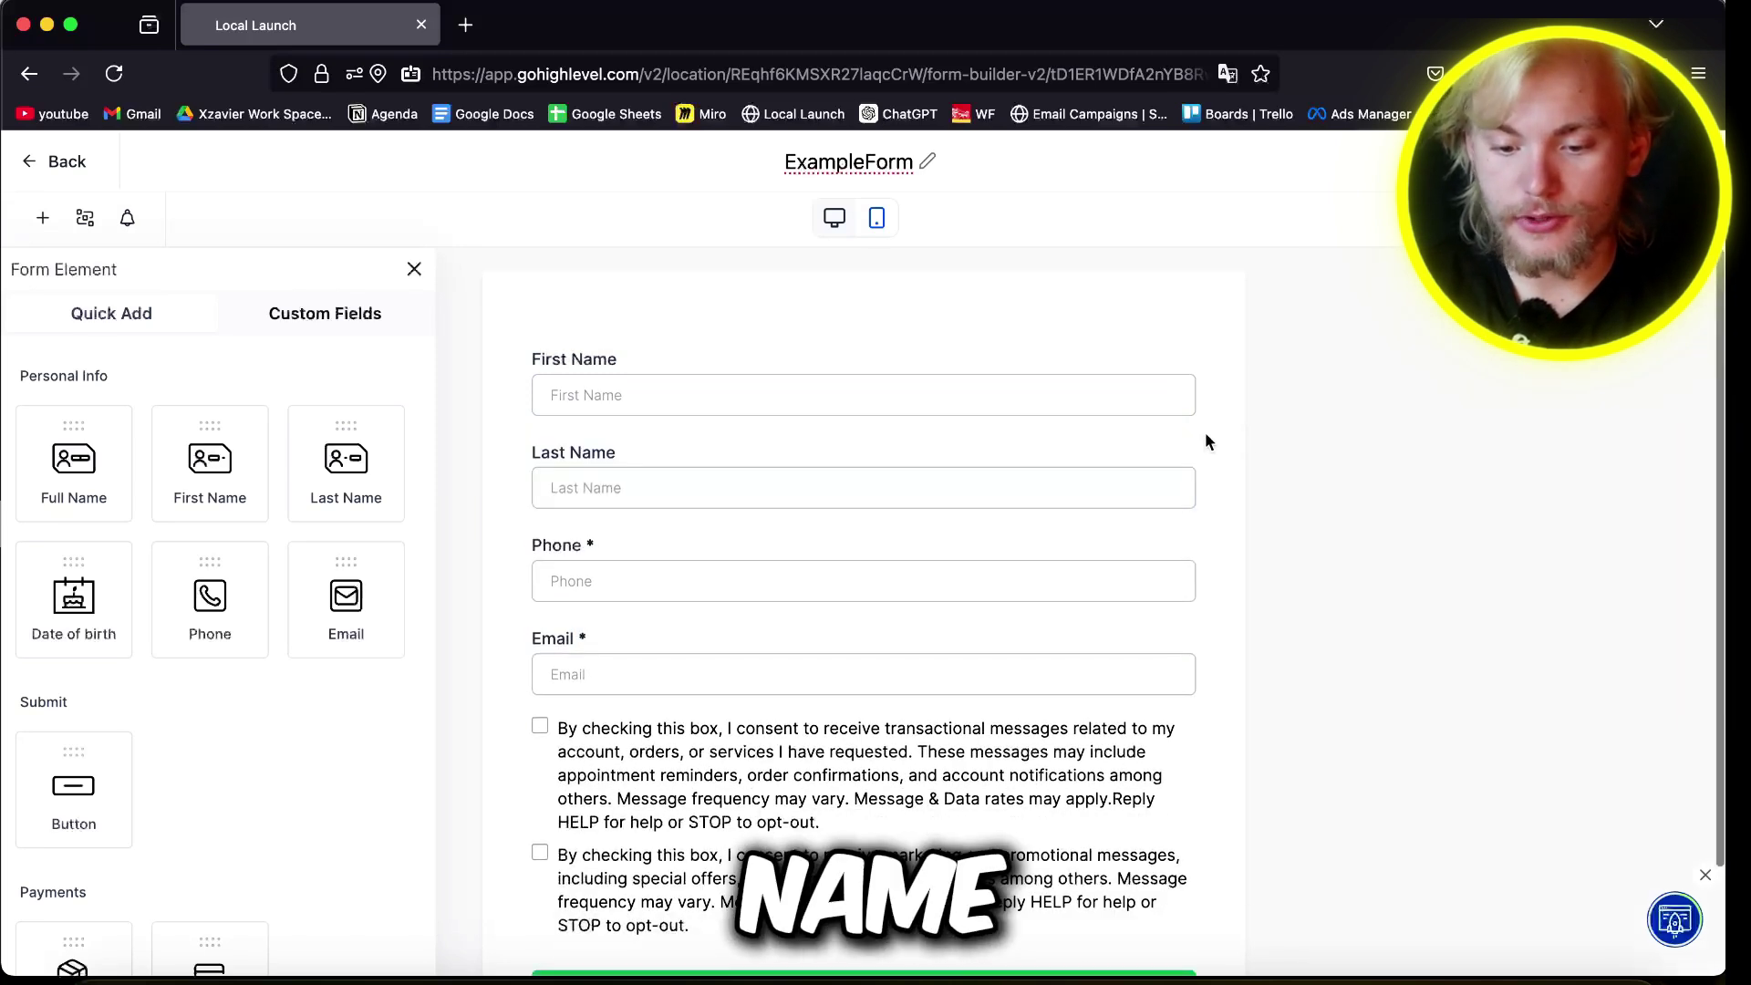
pyautogui.click(1166, 451)
pyautogui.click(1195, 439)
pyautogui.click(1177, 399)
pyautogui.click(1196, 345)
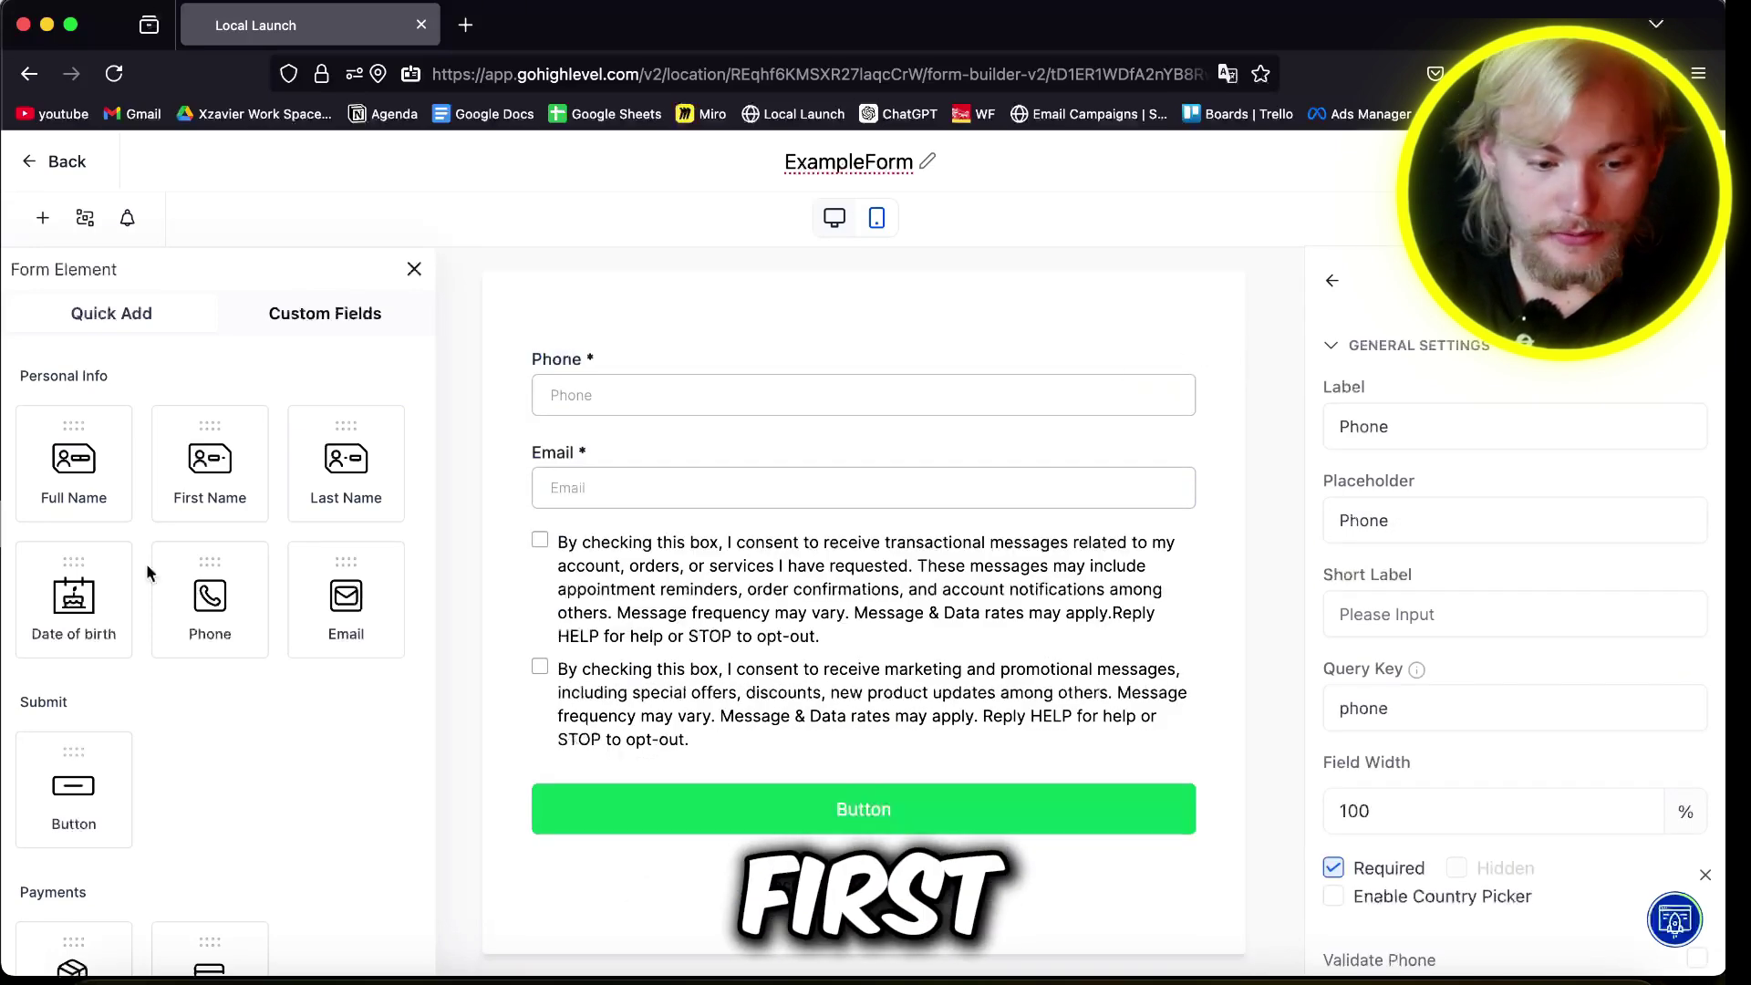
# Step: Add Full Name above Phone, a DD-MM-YYYY Date of birth, and an Address block below Email
pyautogui.moveTo(53, 469); pyautogui.dragTo(651, 429)
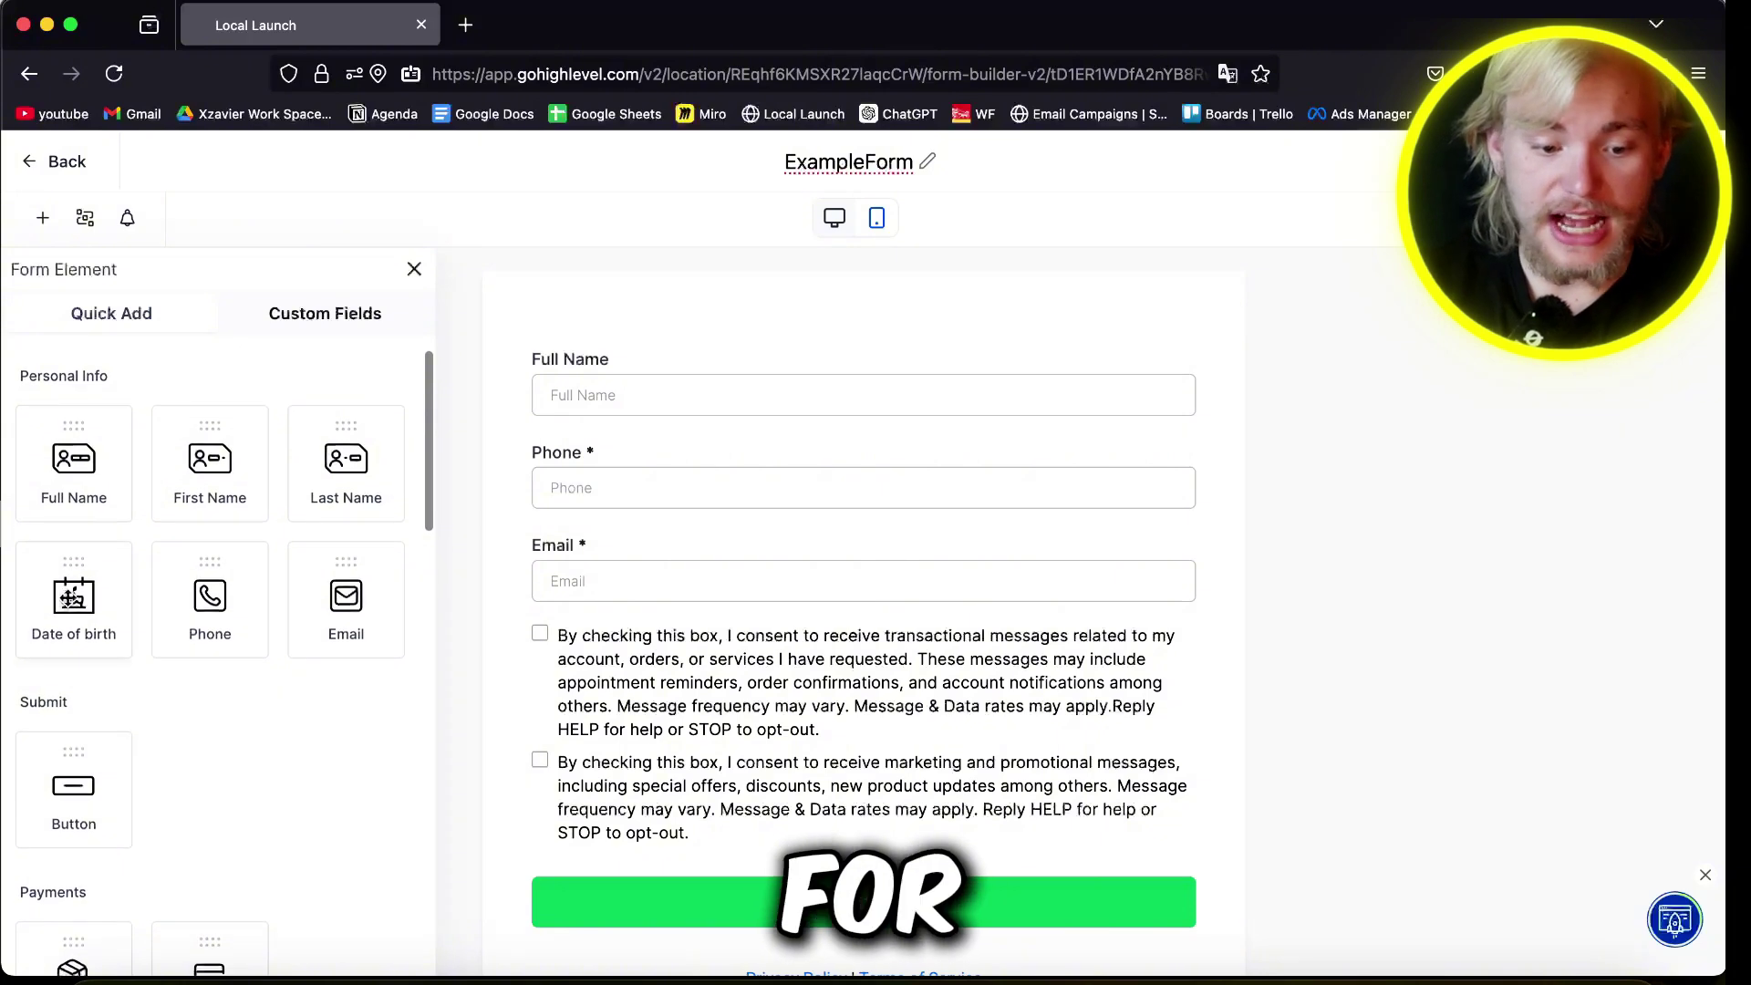
pyautogui.moveTo(71, 597); pyautogui.dragTo(566, 672)
pyautogui.click(566, 675)
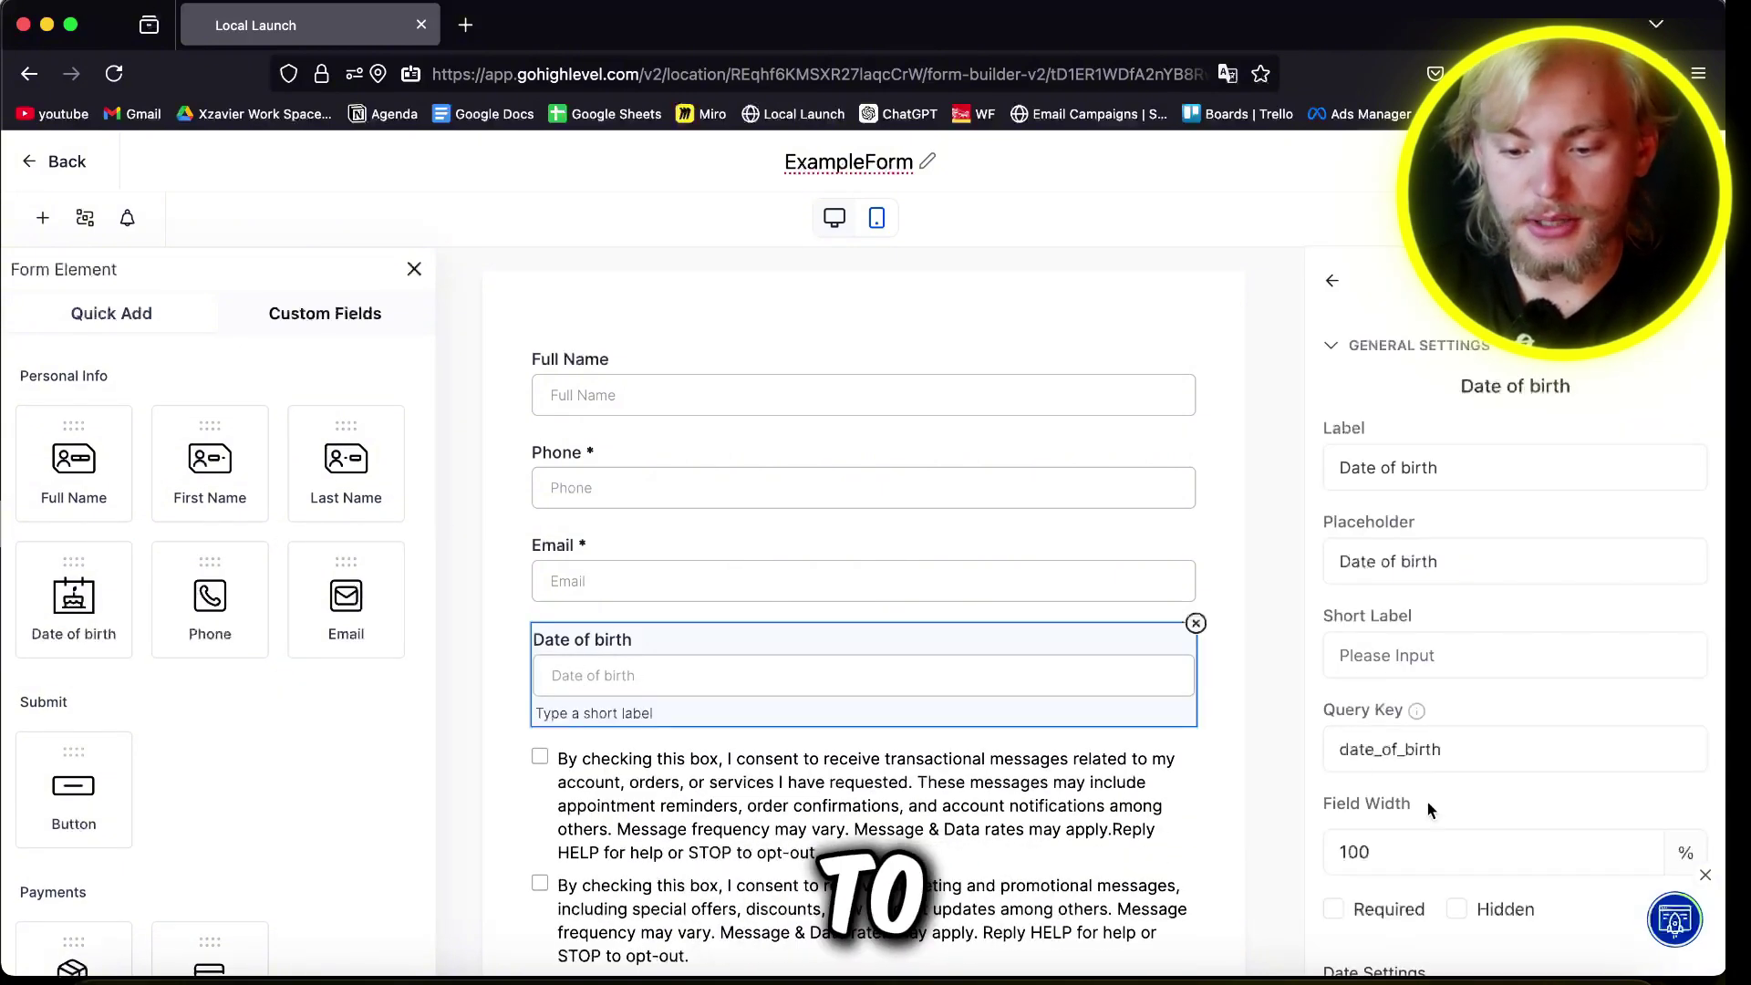
pyautogui.scroll(-3, 1426, 801)
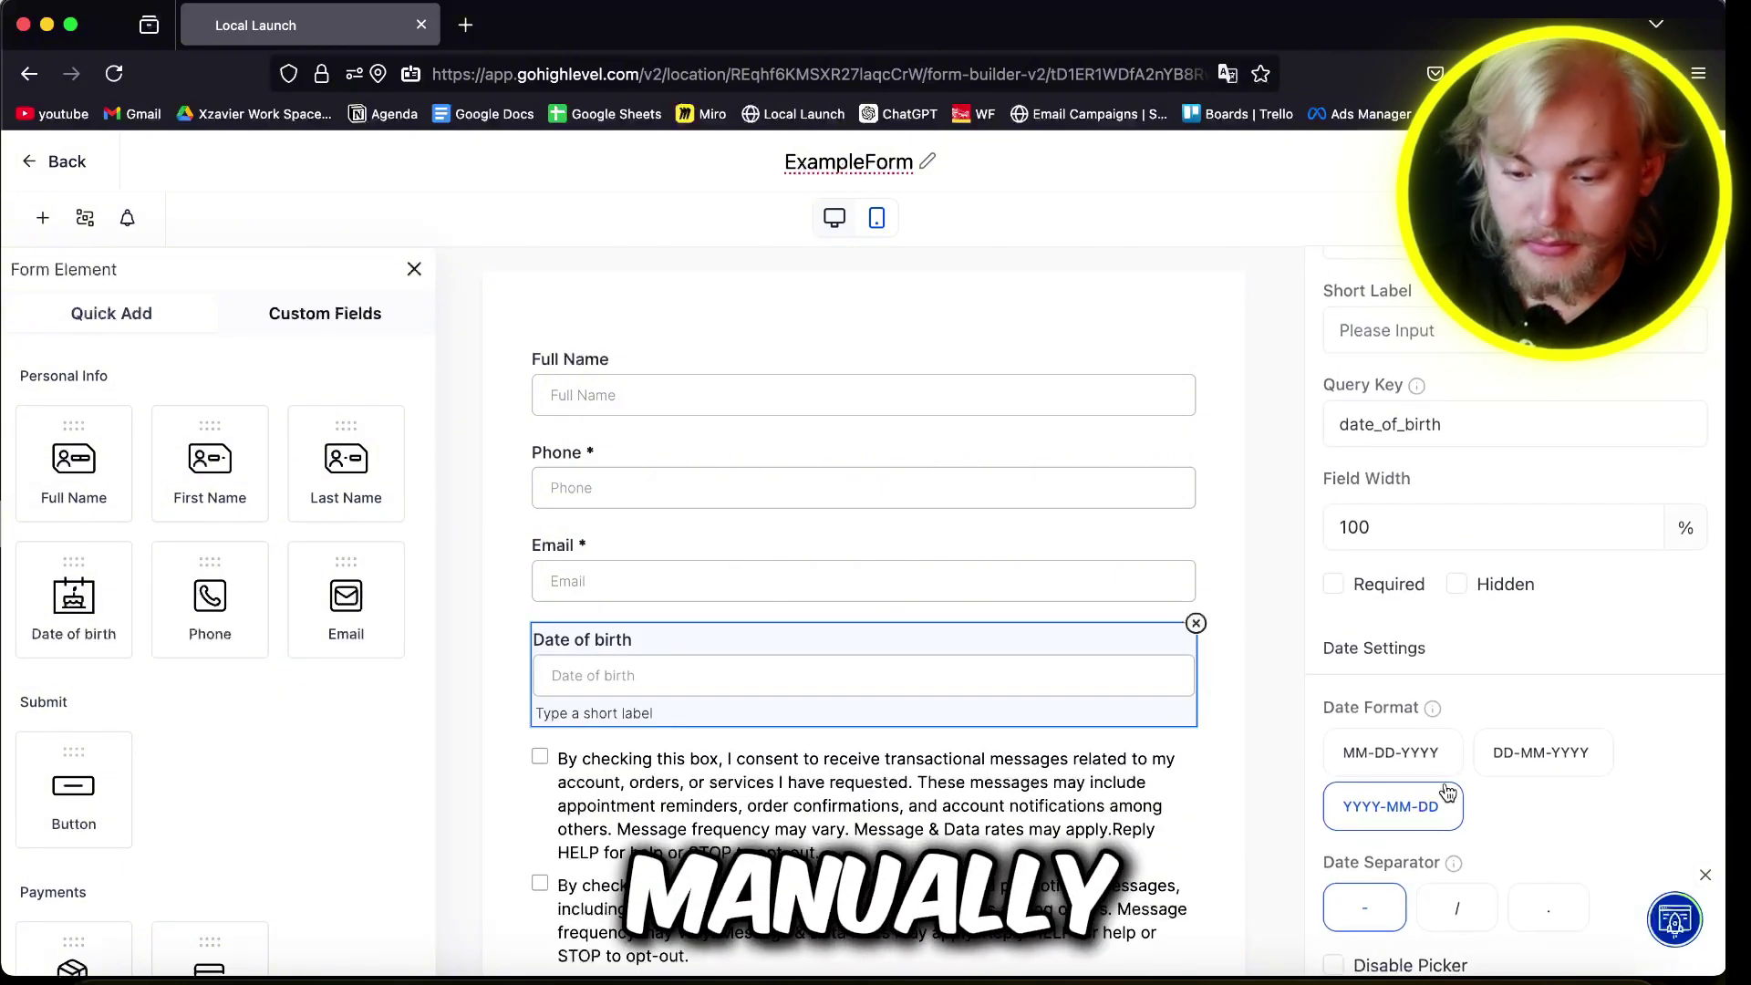
pyautogui.click(1497, 759)
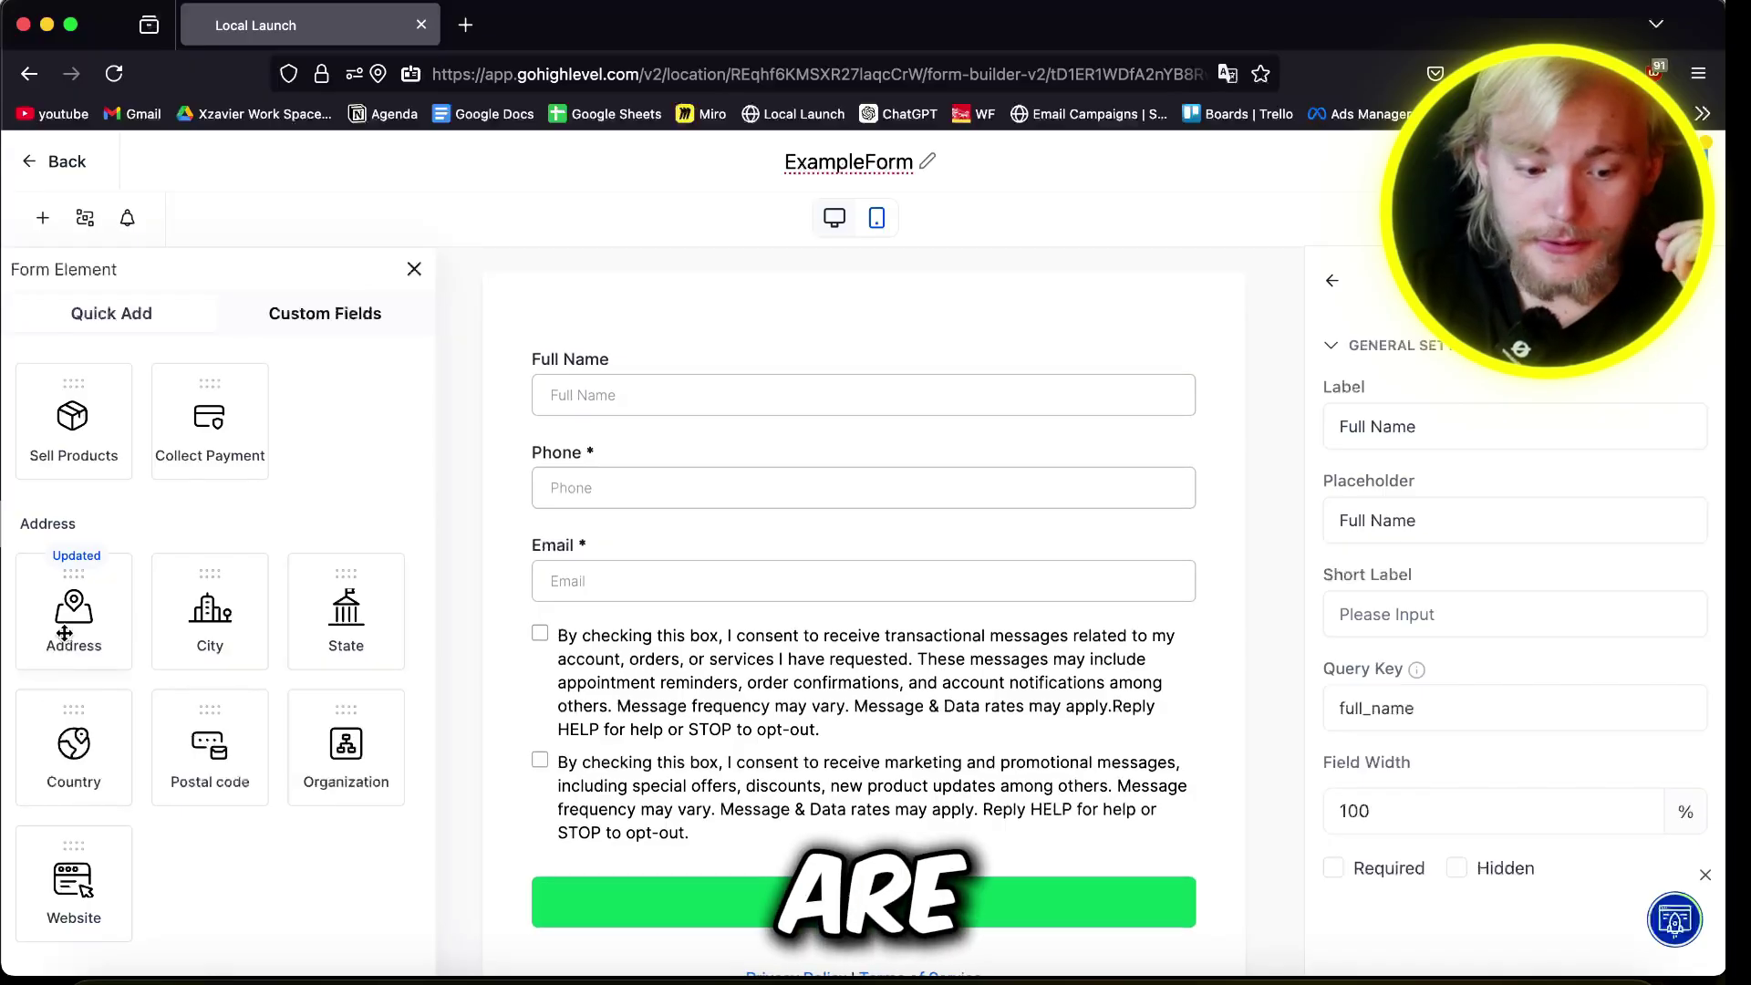
pyautogui.moveTo(66, 629); pyautogui.dragTo(710, 685)
pyautogui.scroll(-3, 969, 703)
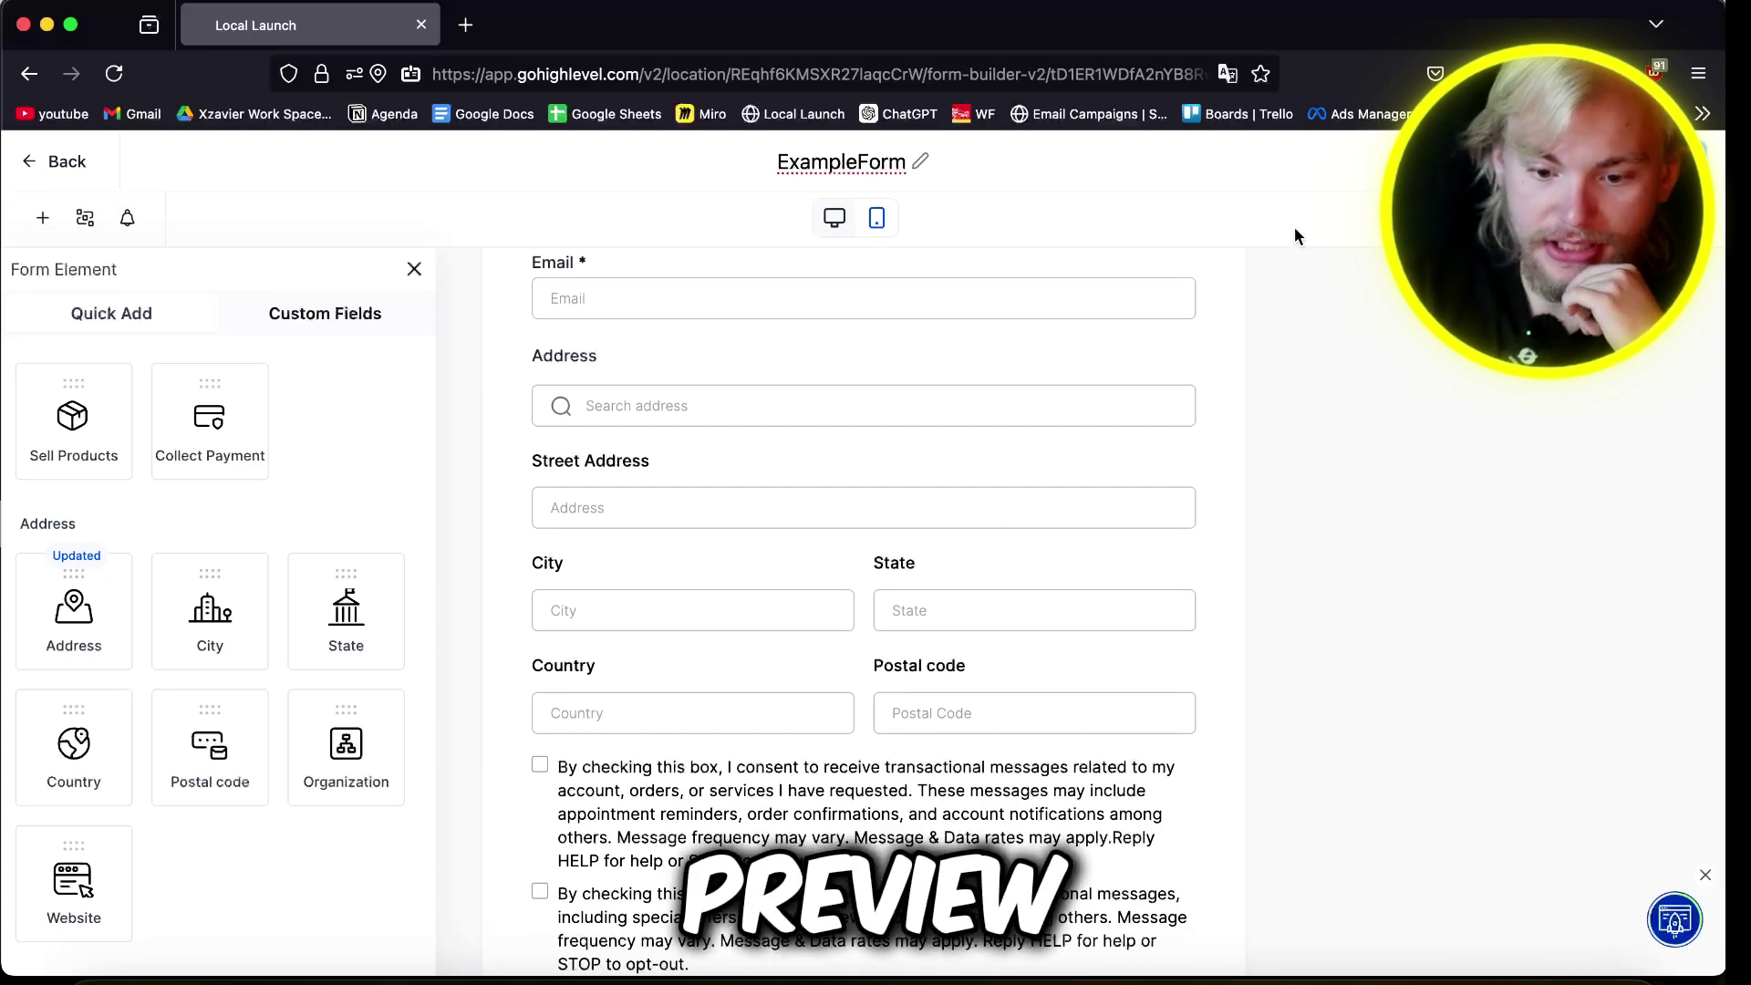
# Step: In the form preview, type '2' in Address search and pick the first suggestion to autofill
pyautogui.click(580, 250)
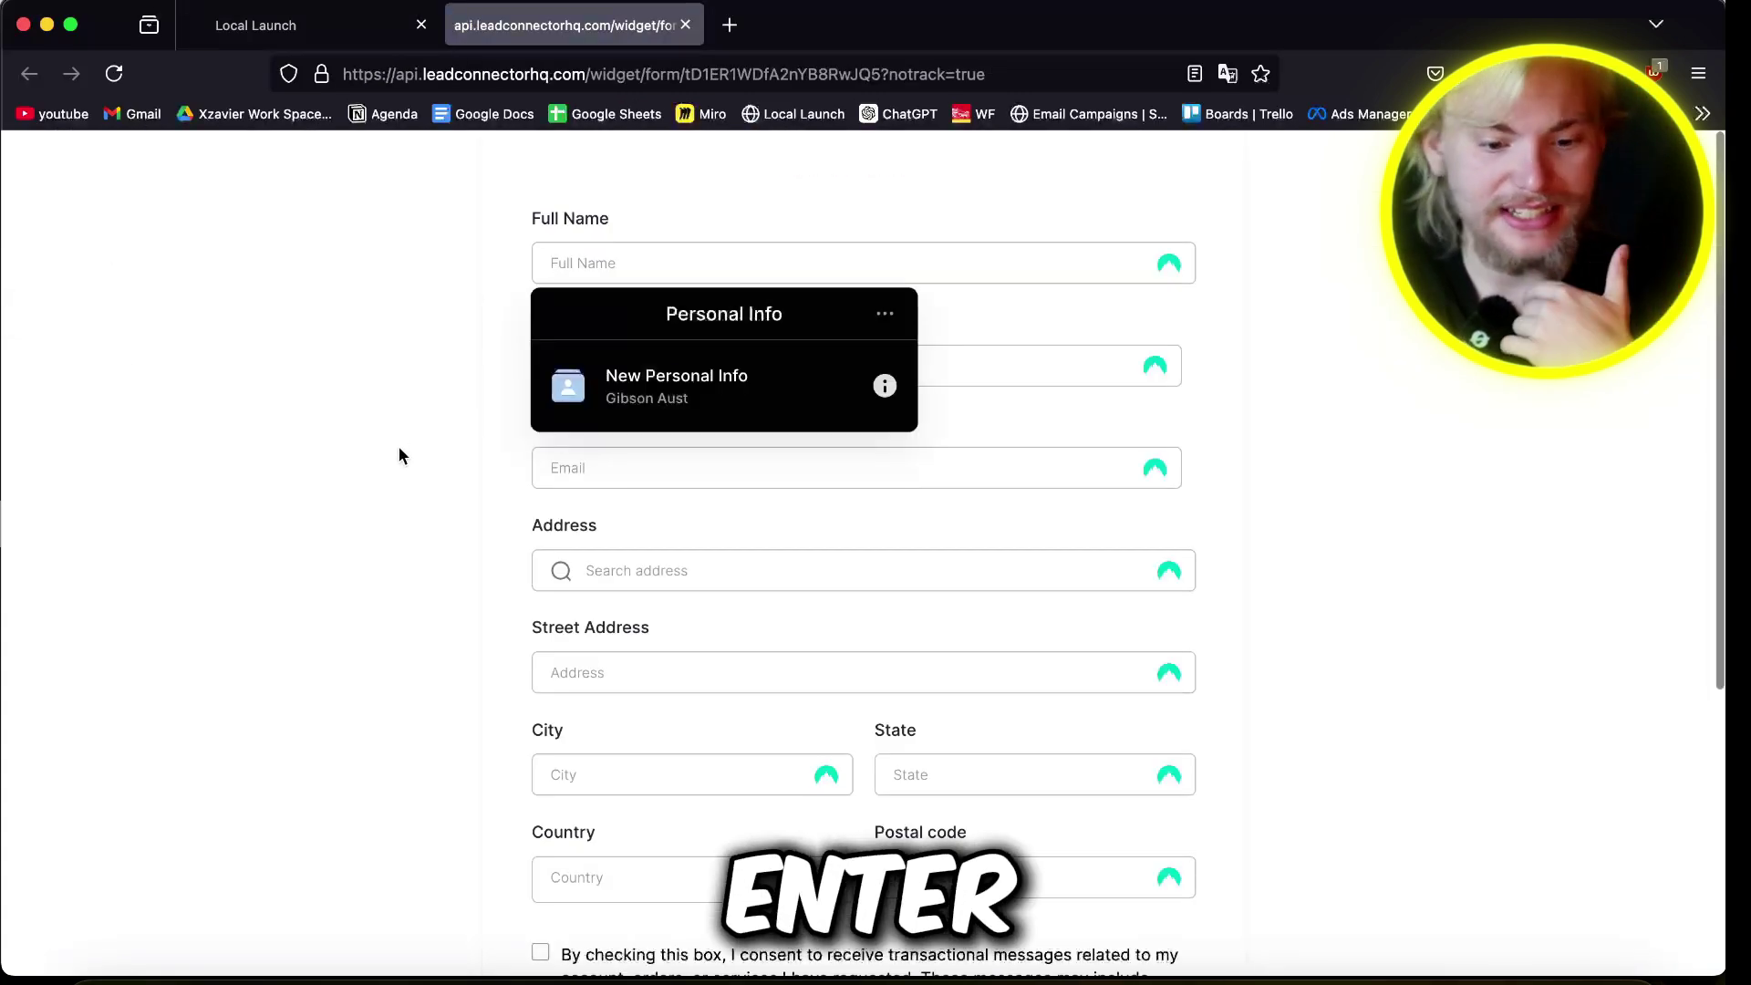
pyautogui.scroll(-2, 398, 453)
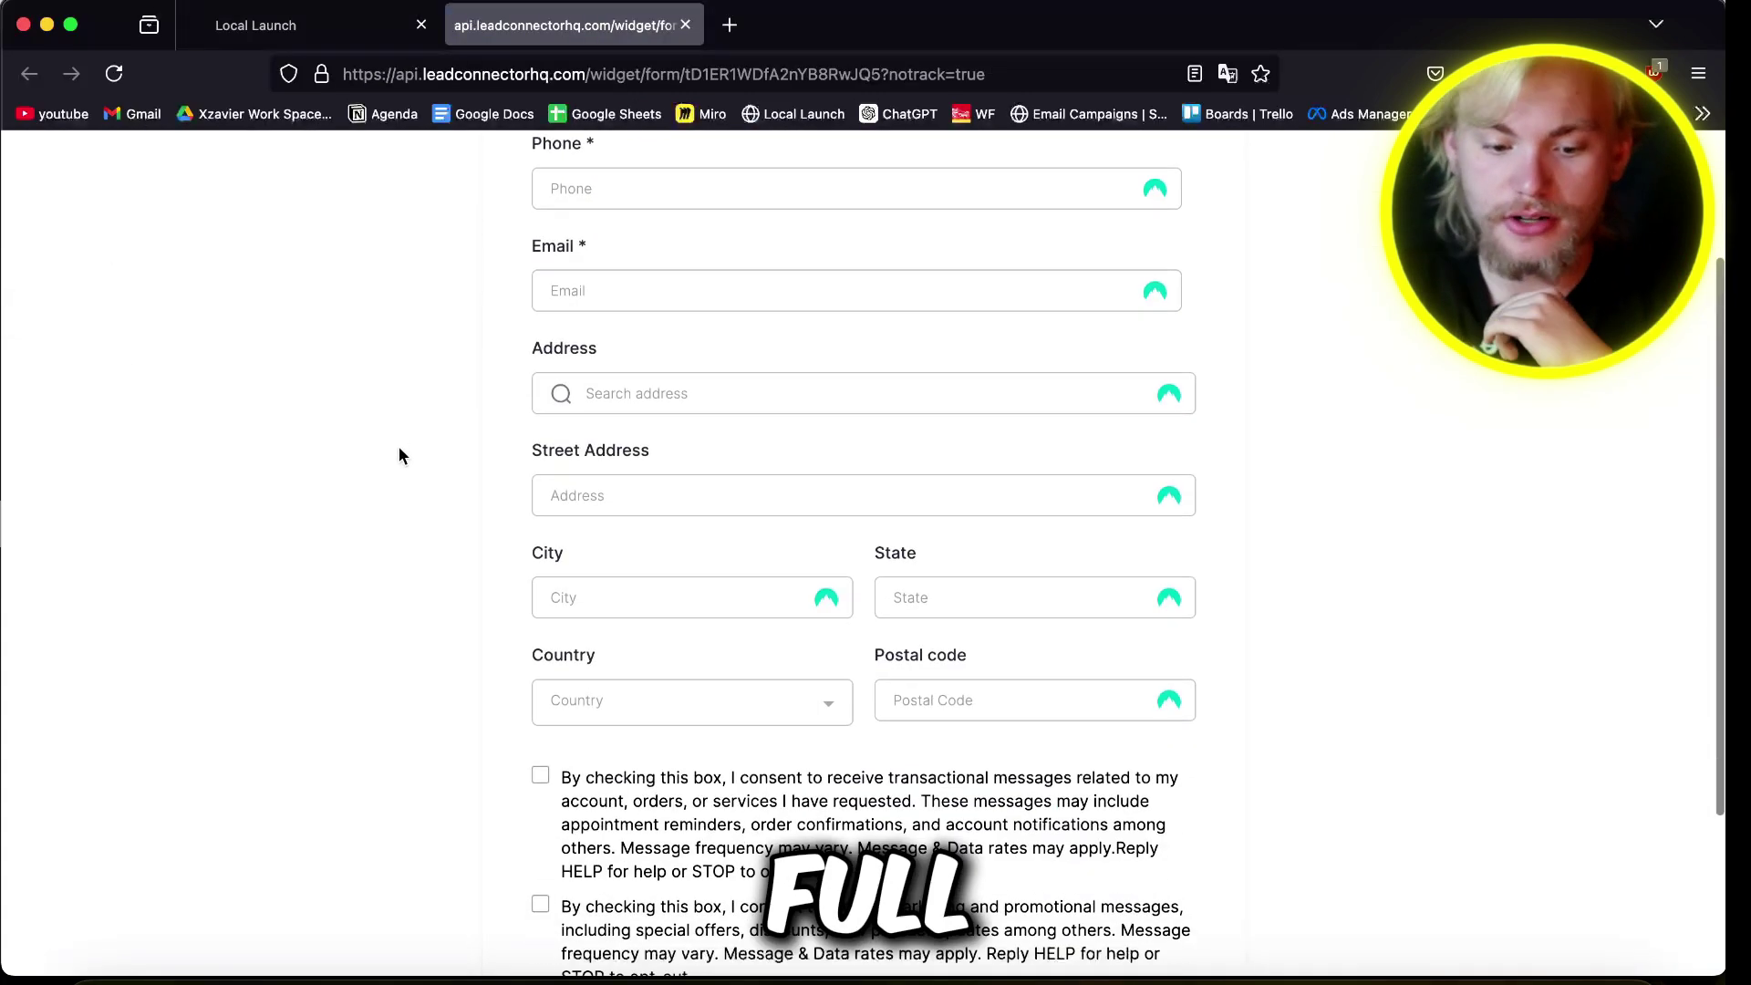
pyautogui.click(672, 406)
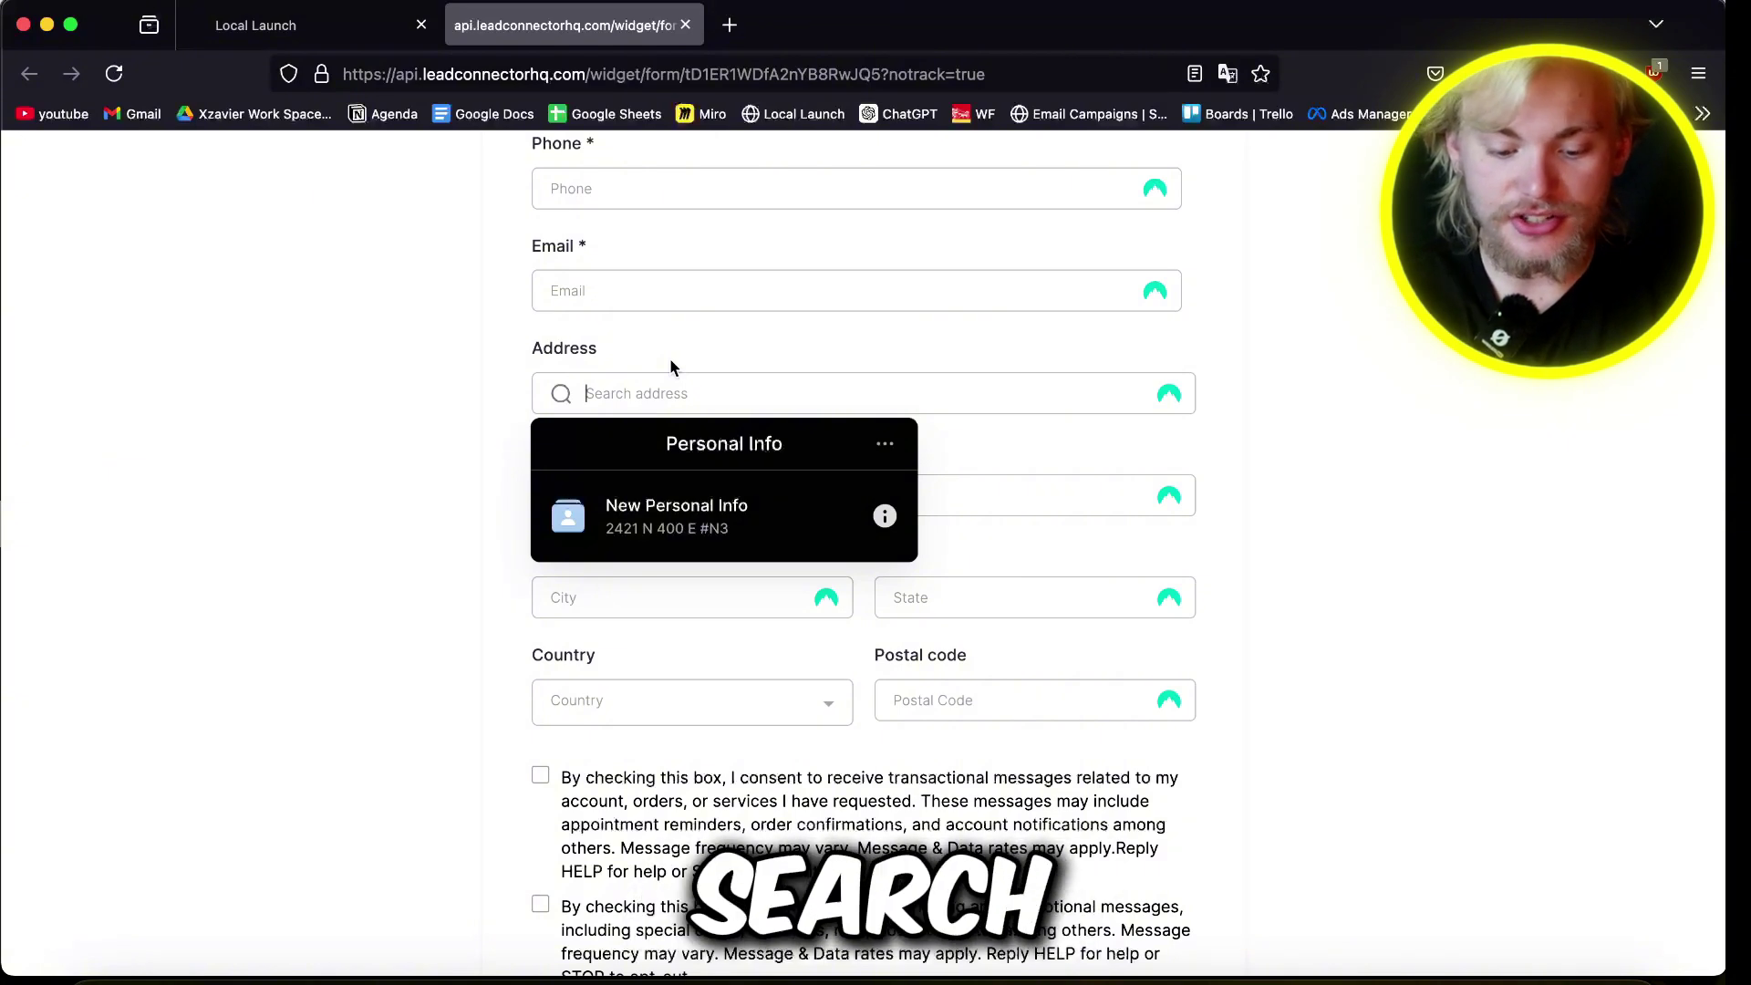
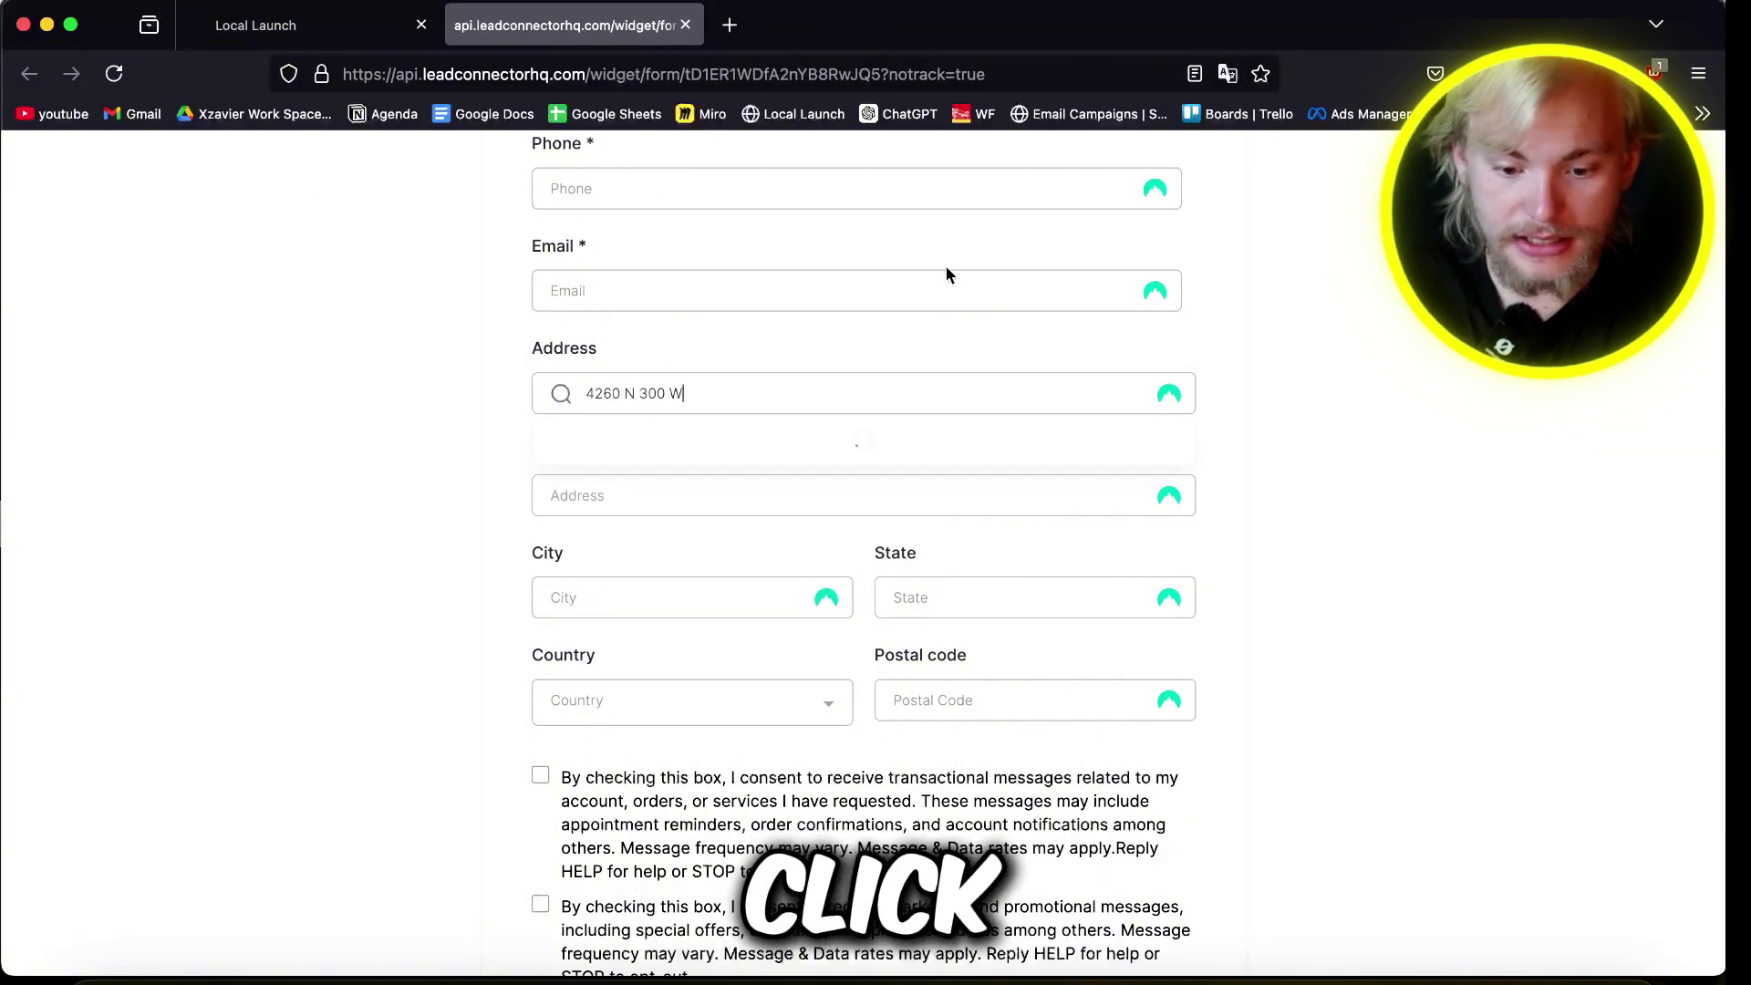
pyautogui.scroll(-2, 666, 620)
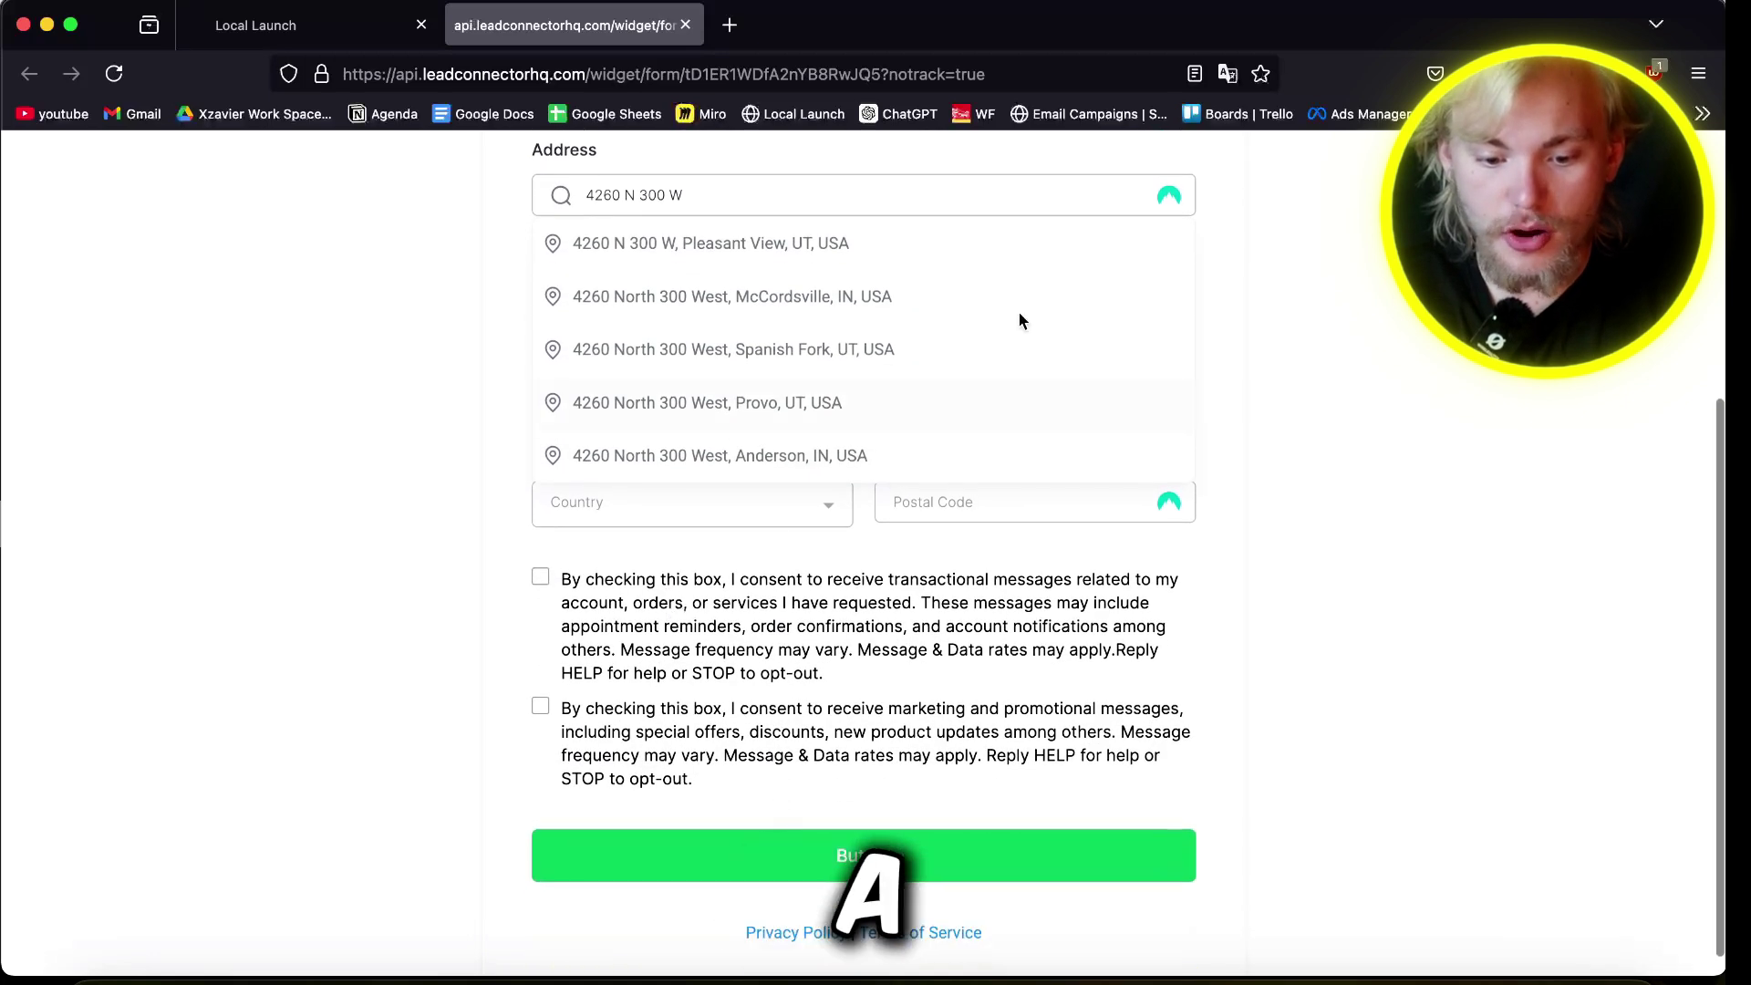
pyautogui.click(719, 244)
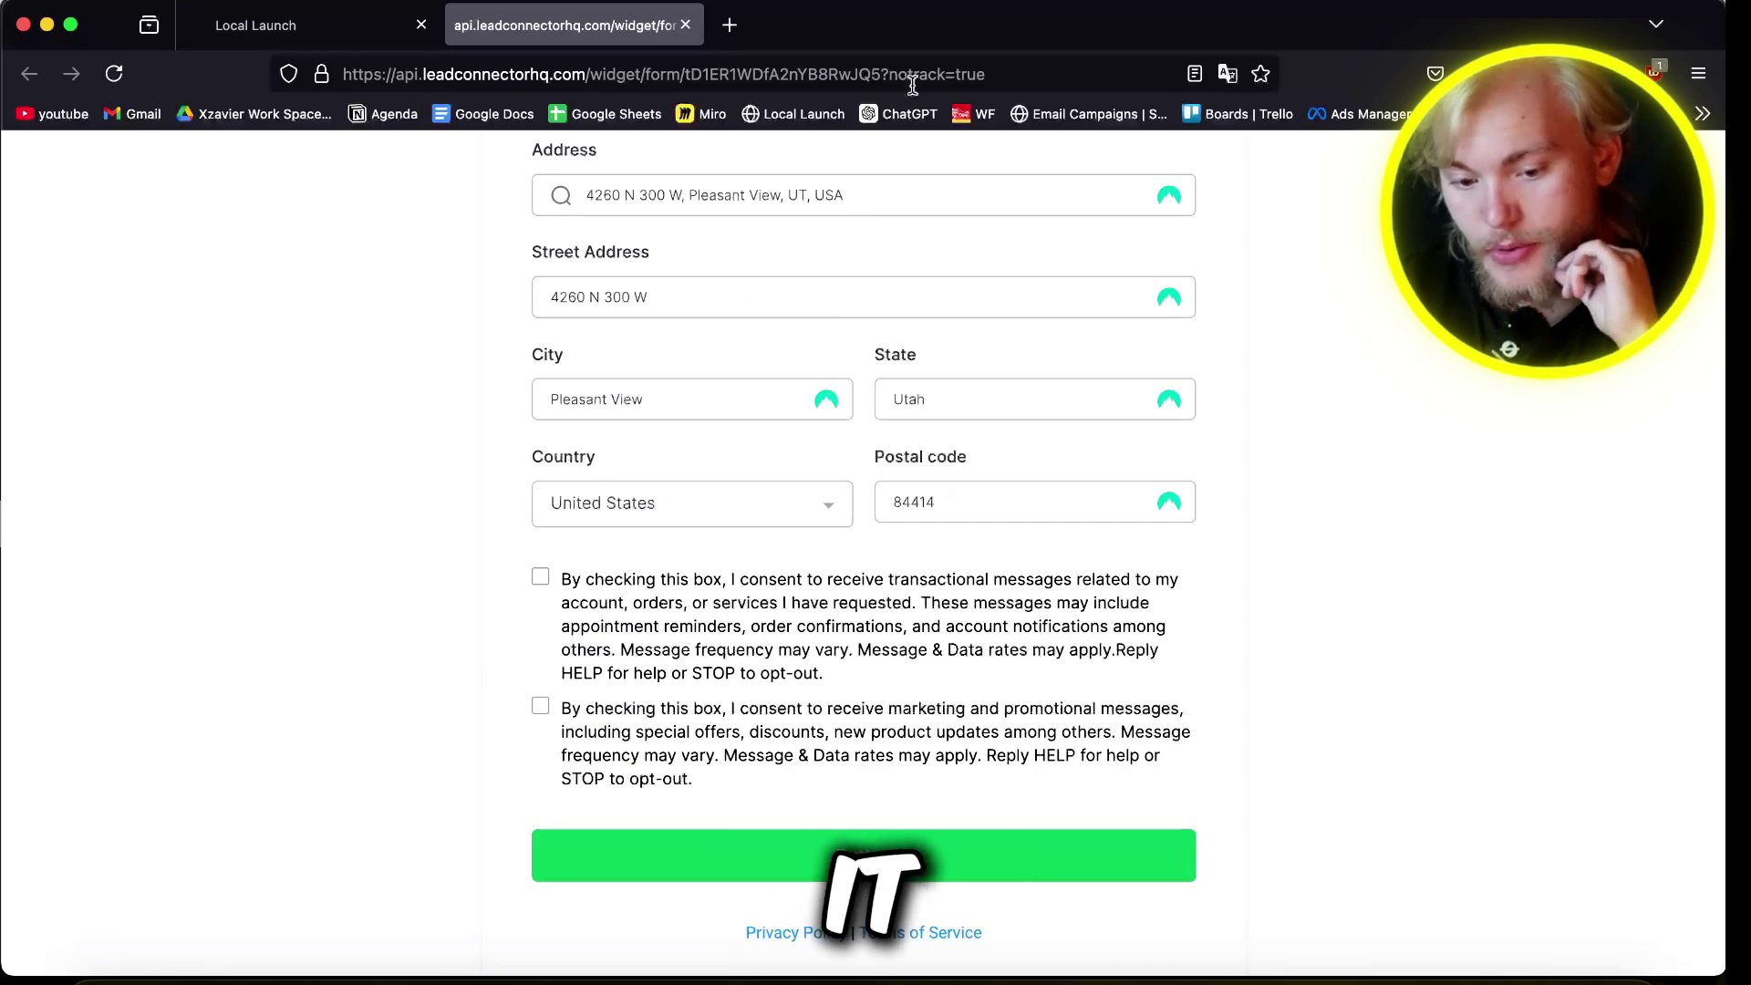
pyautogui.click(256, 25)
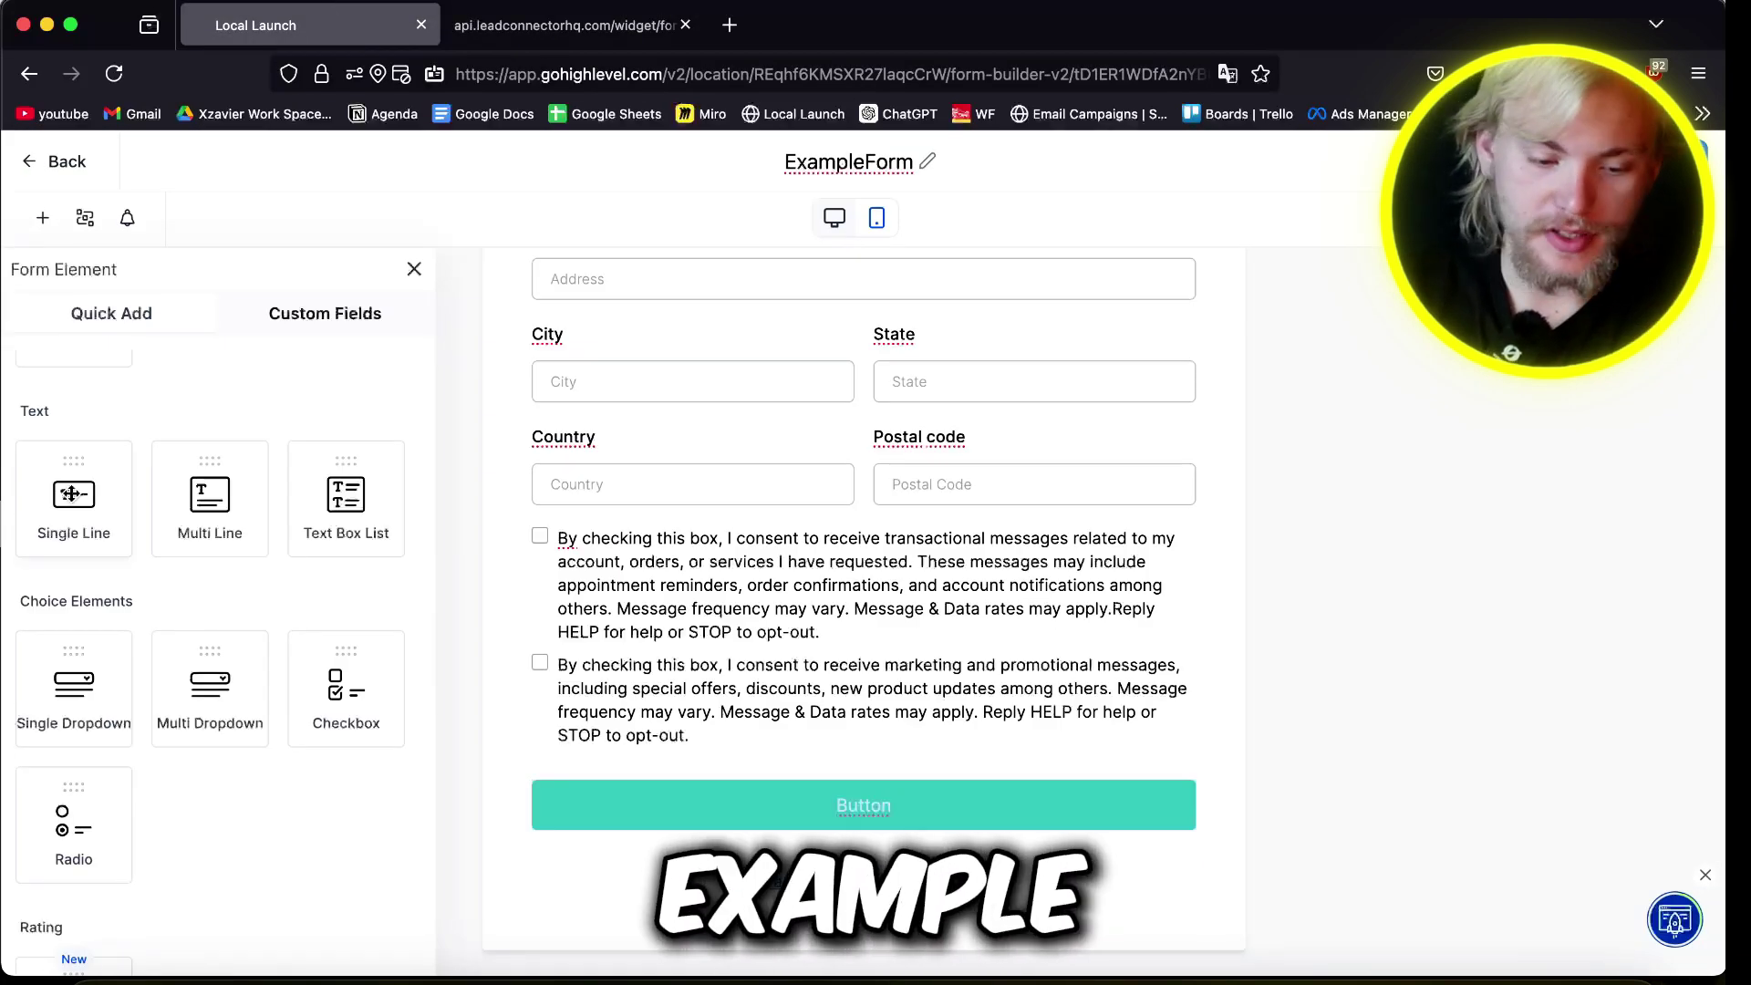
# Step: Add 'Please describe your request for our service' field with placeholder 'pipe repair, pipe installation', plus a dropdown
pyautogui.moveTo(71, 493); pyautogui.dragTo(686, 527)
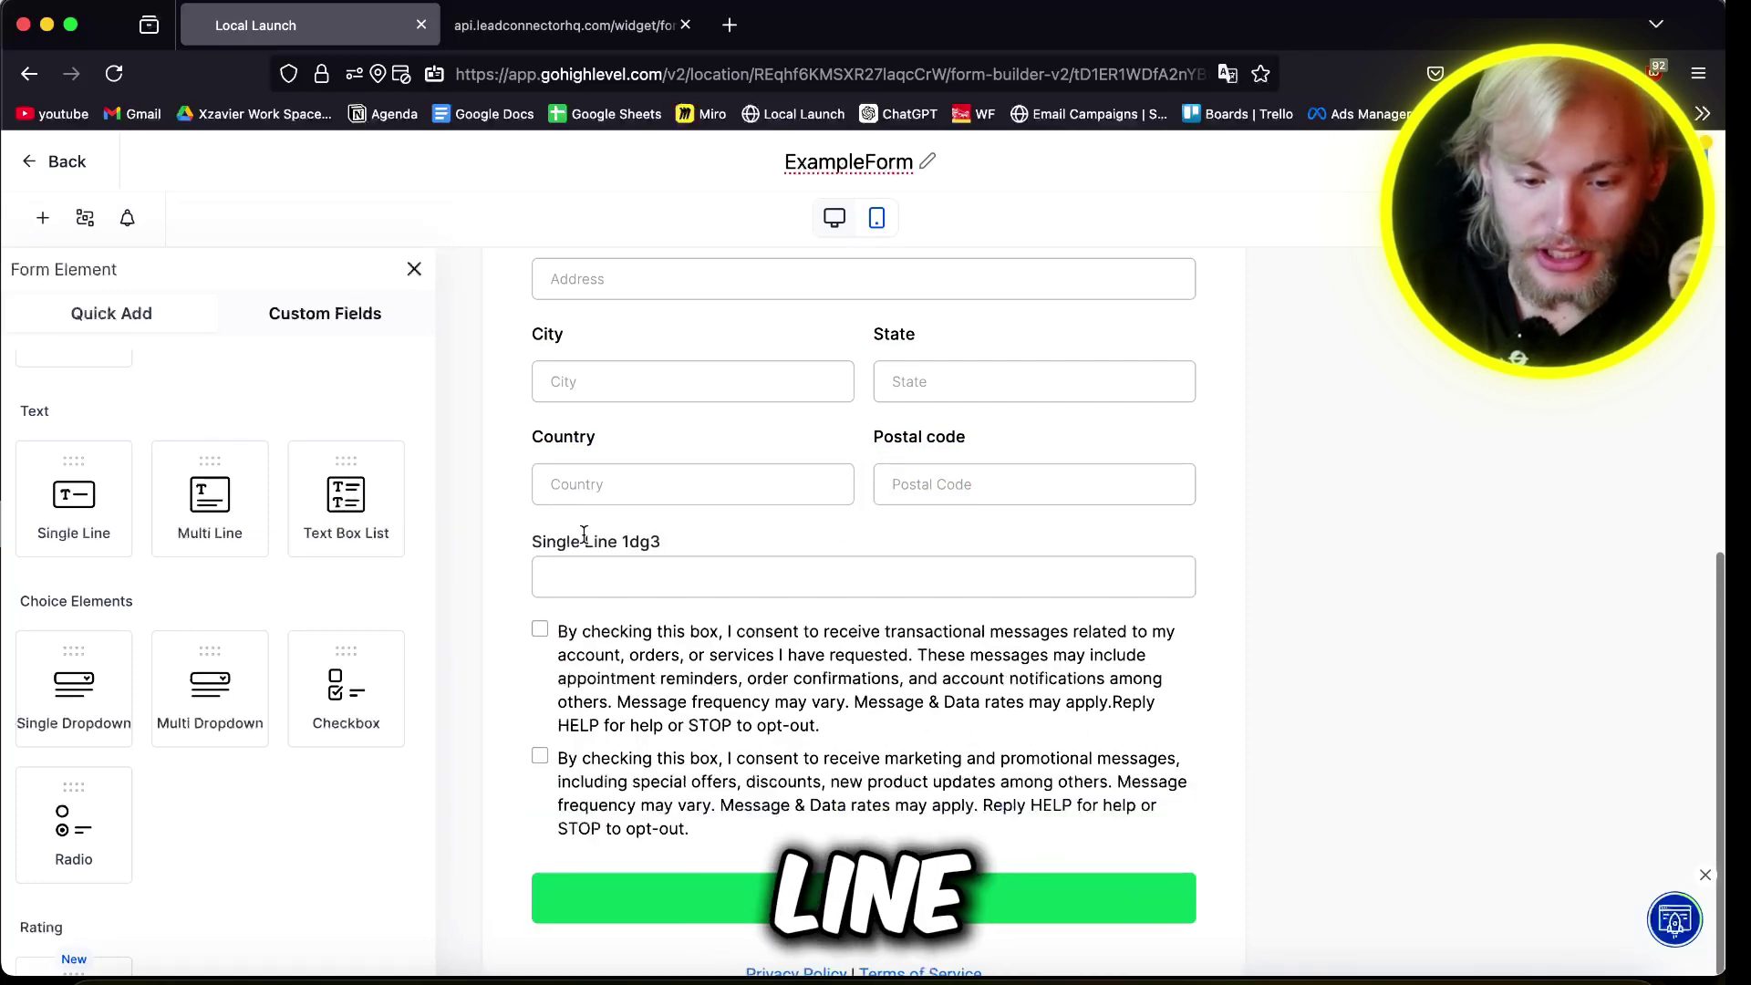
pyautogui.click(583, 533)
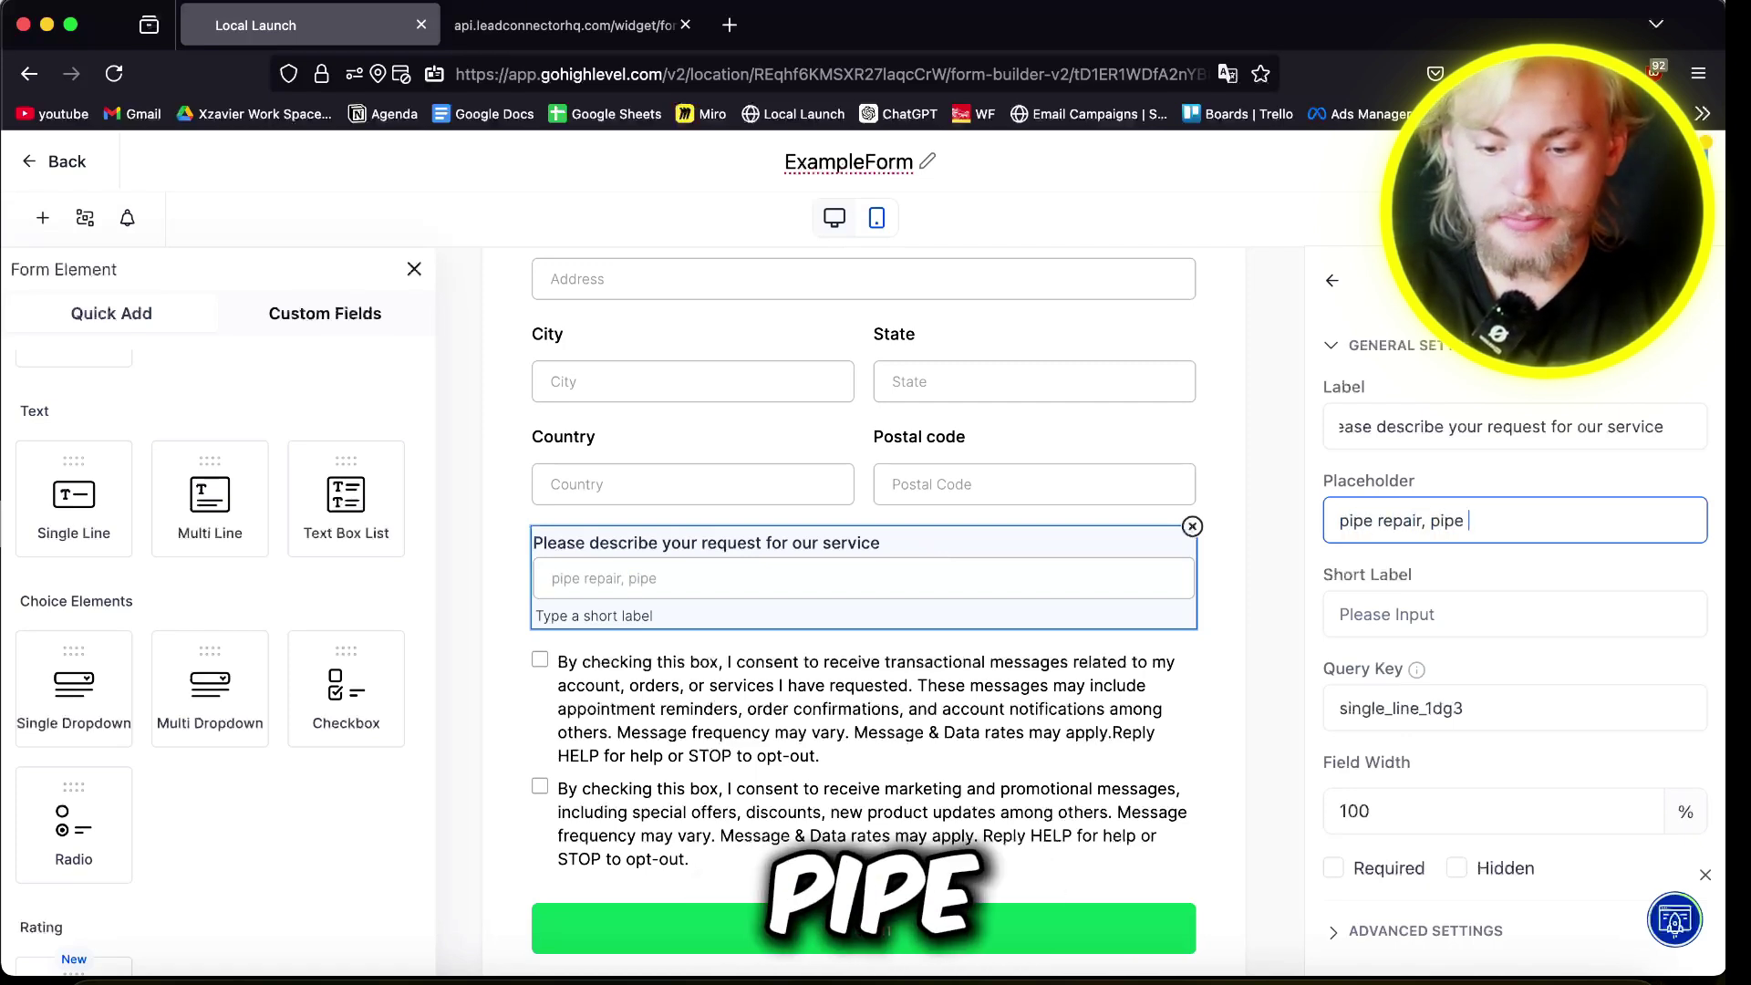
pyautogui.write('installation')
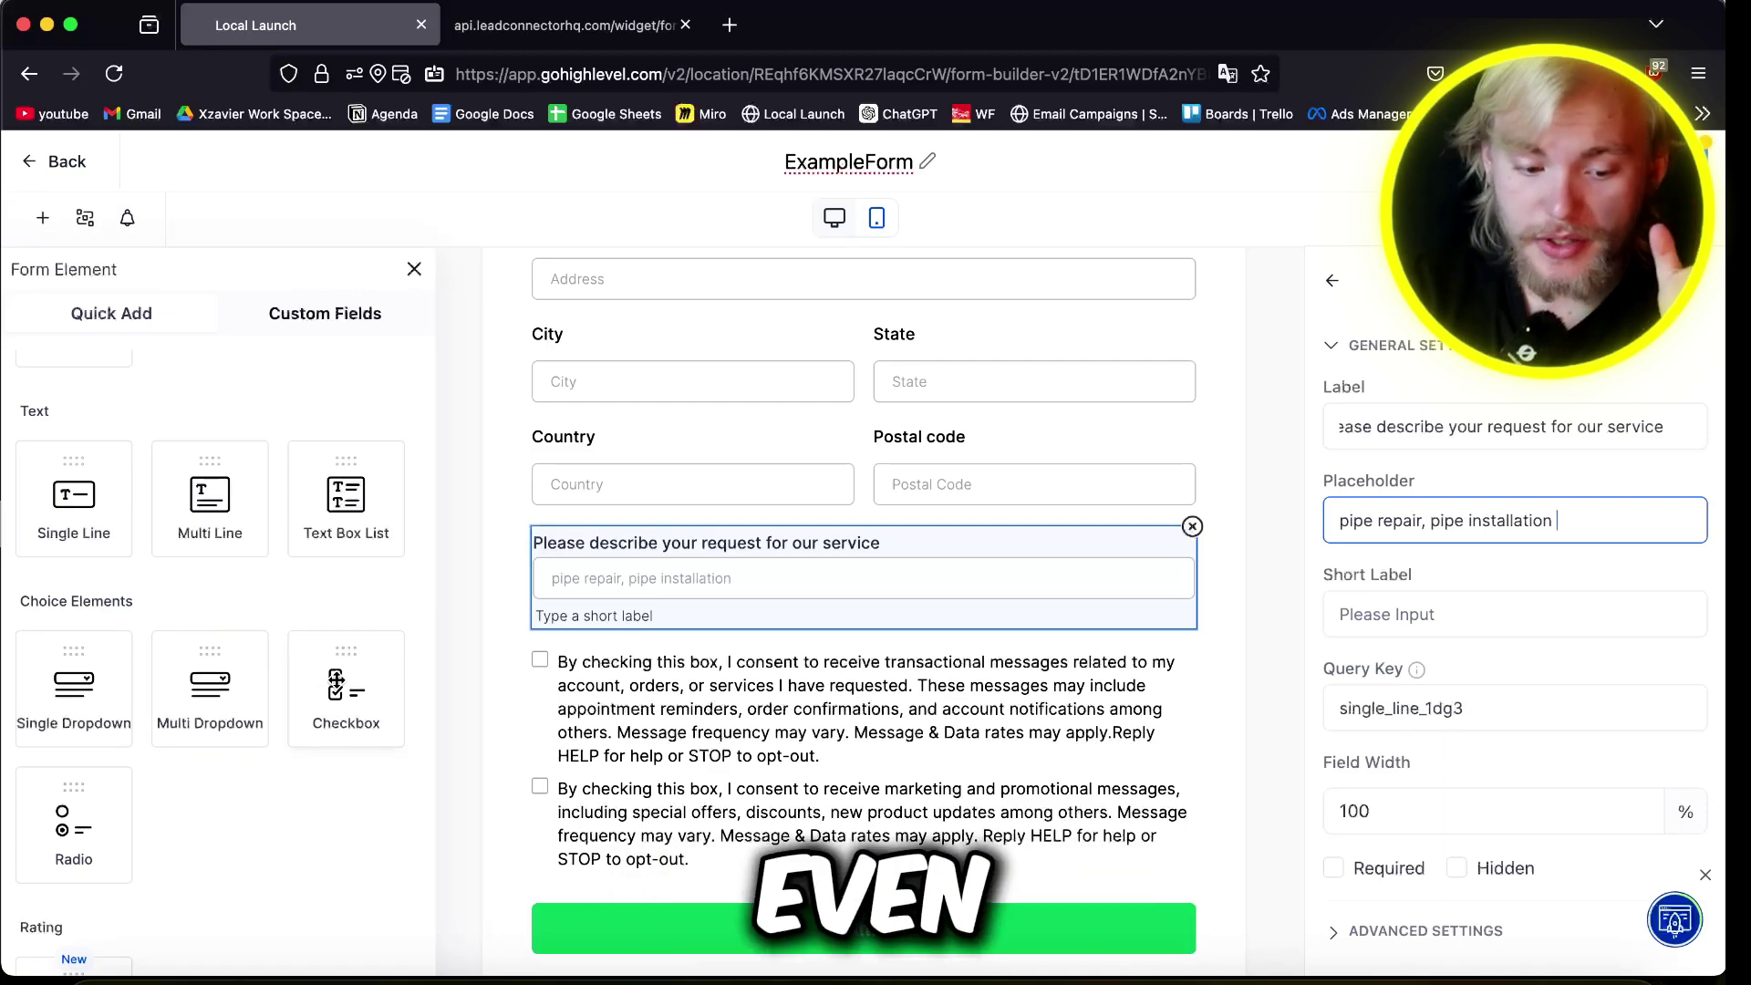
pyautogui.moveTo(130, 687); pyautogui.dragTo(693, 664)
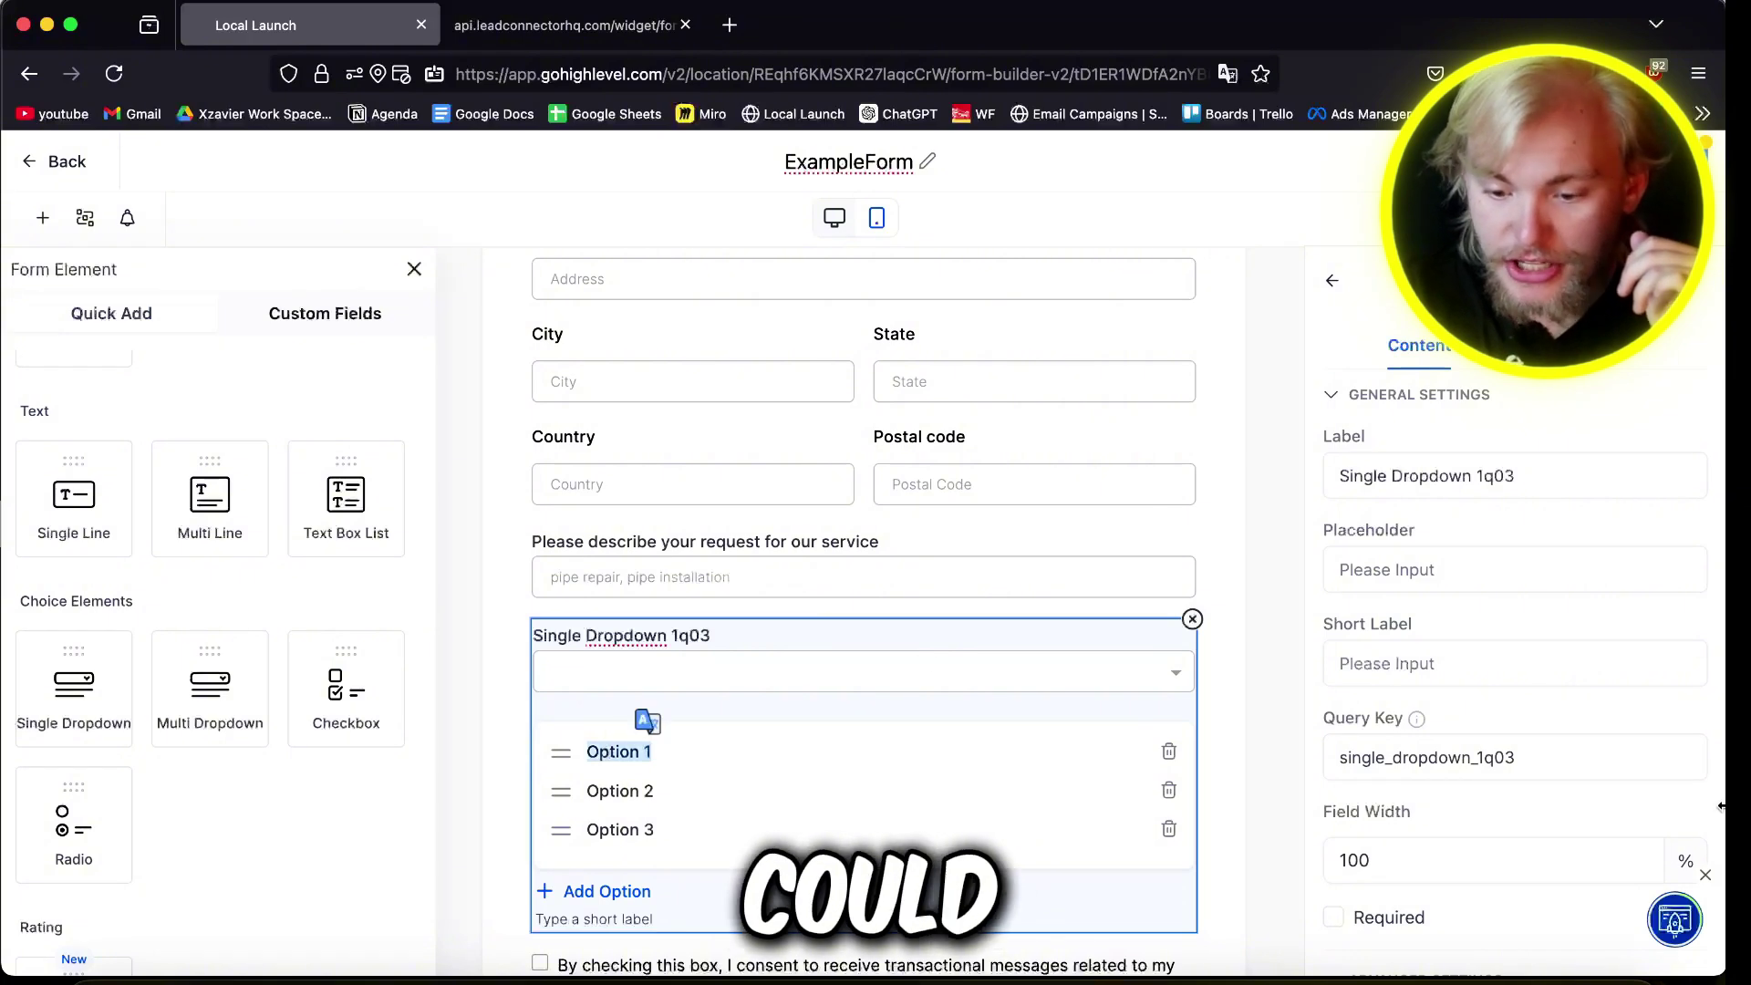
# Step: Set the dropdown options to Sink and Bathroom, removing the third option
pyautogui.scroll(-3, 967, 798)
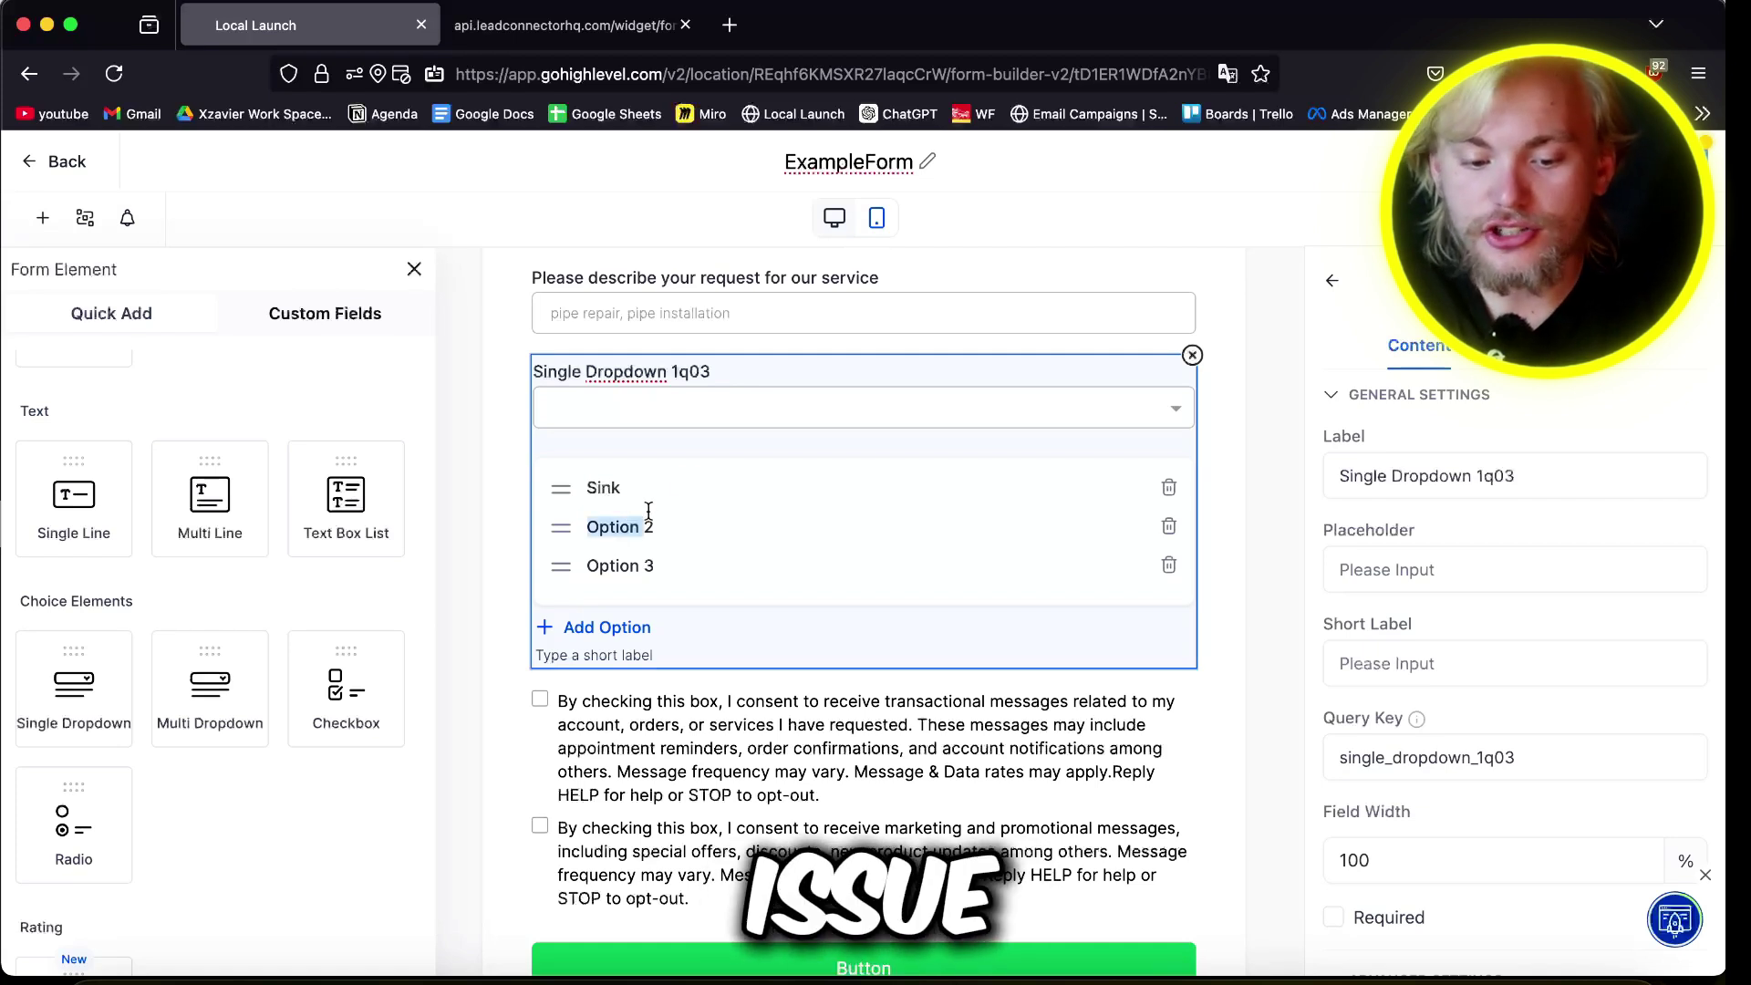
pyautogui.press('BackSpace')
pyautogui.press('BackSpace')
pyautogui.press('BackSpace')
pyautogui.press('BackSpace')
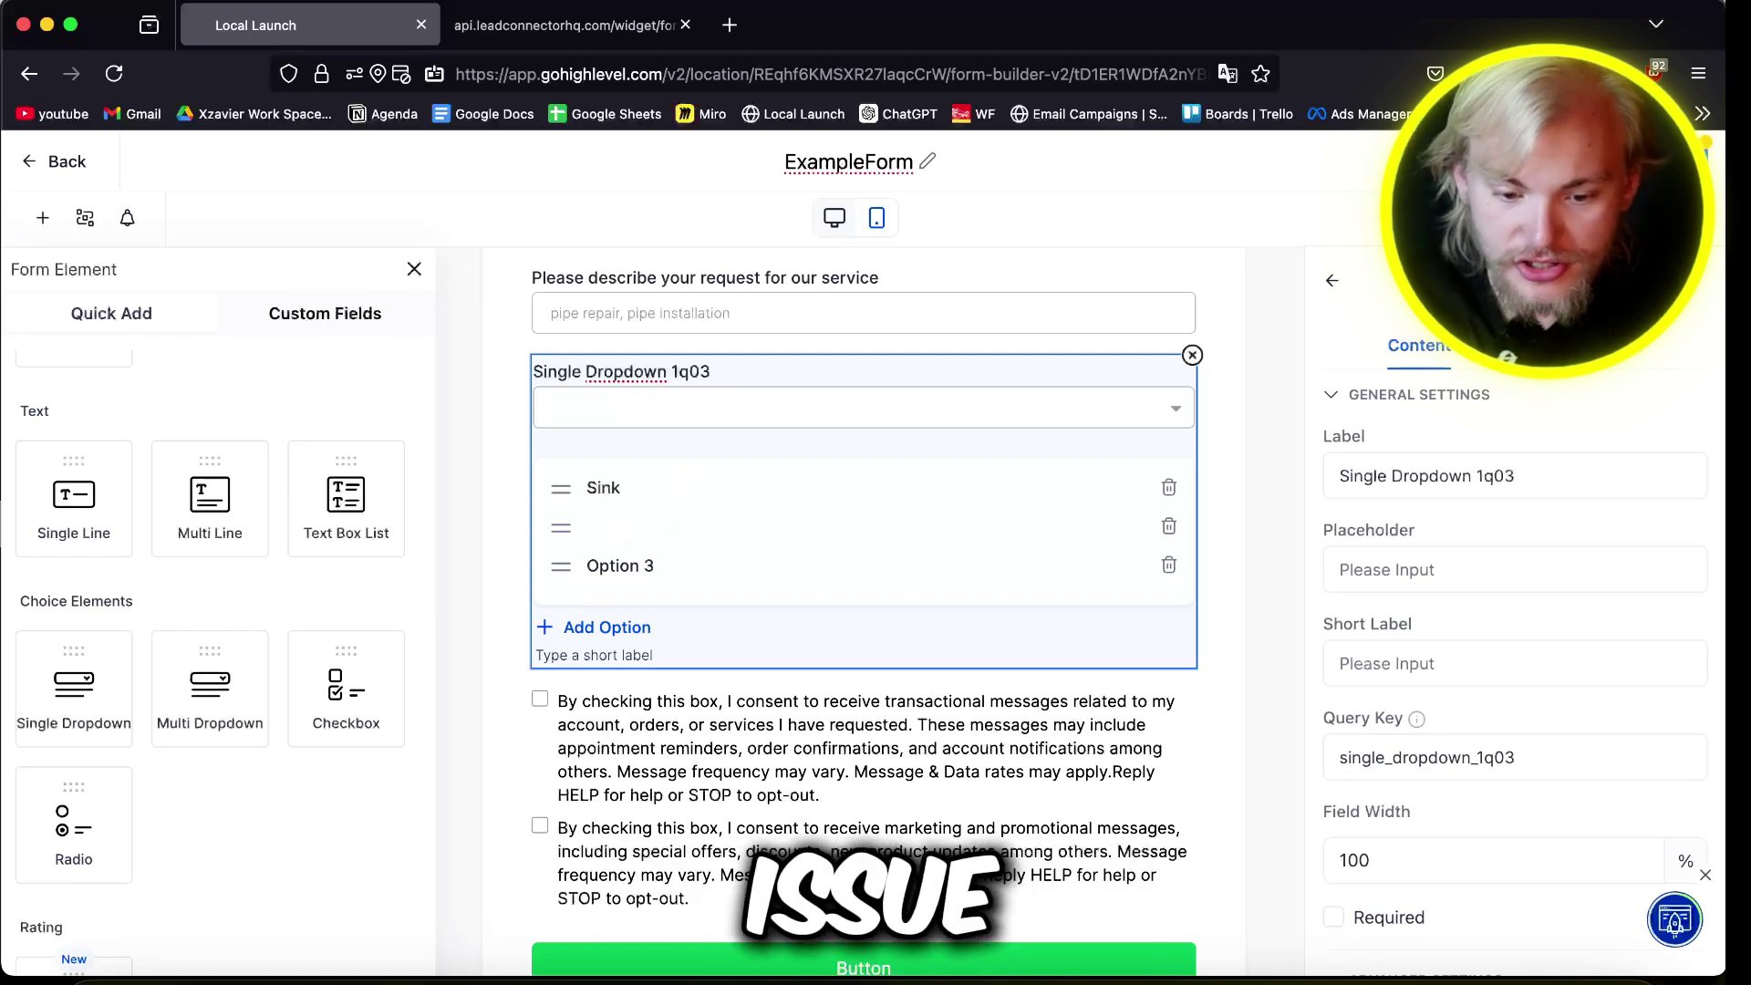
pyautogui.write('Bathroom')
pyautogui.click(1169, 565)
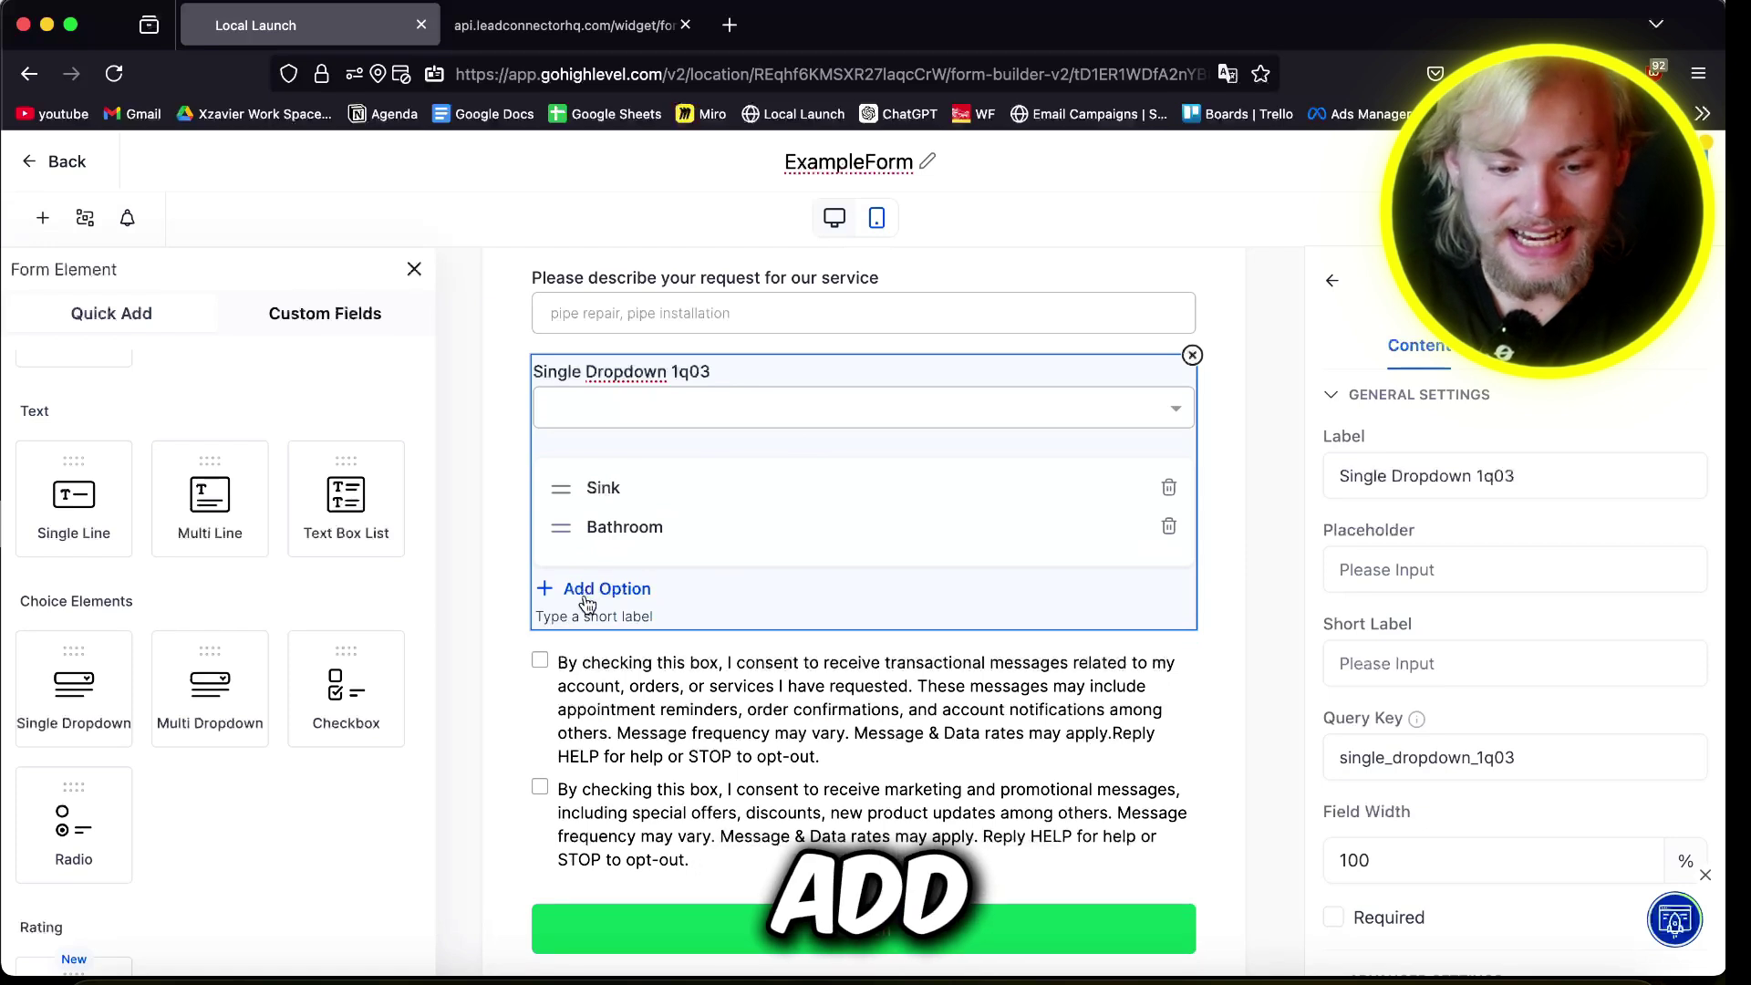
pyautogui.click(587, 592)
pyautogui.click(1170, 566)
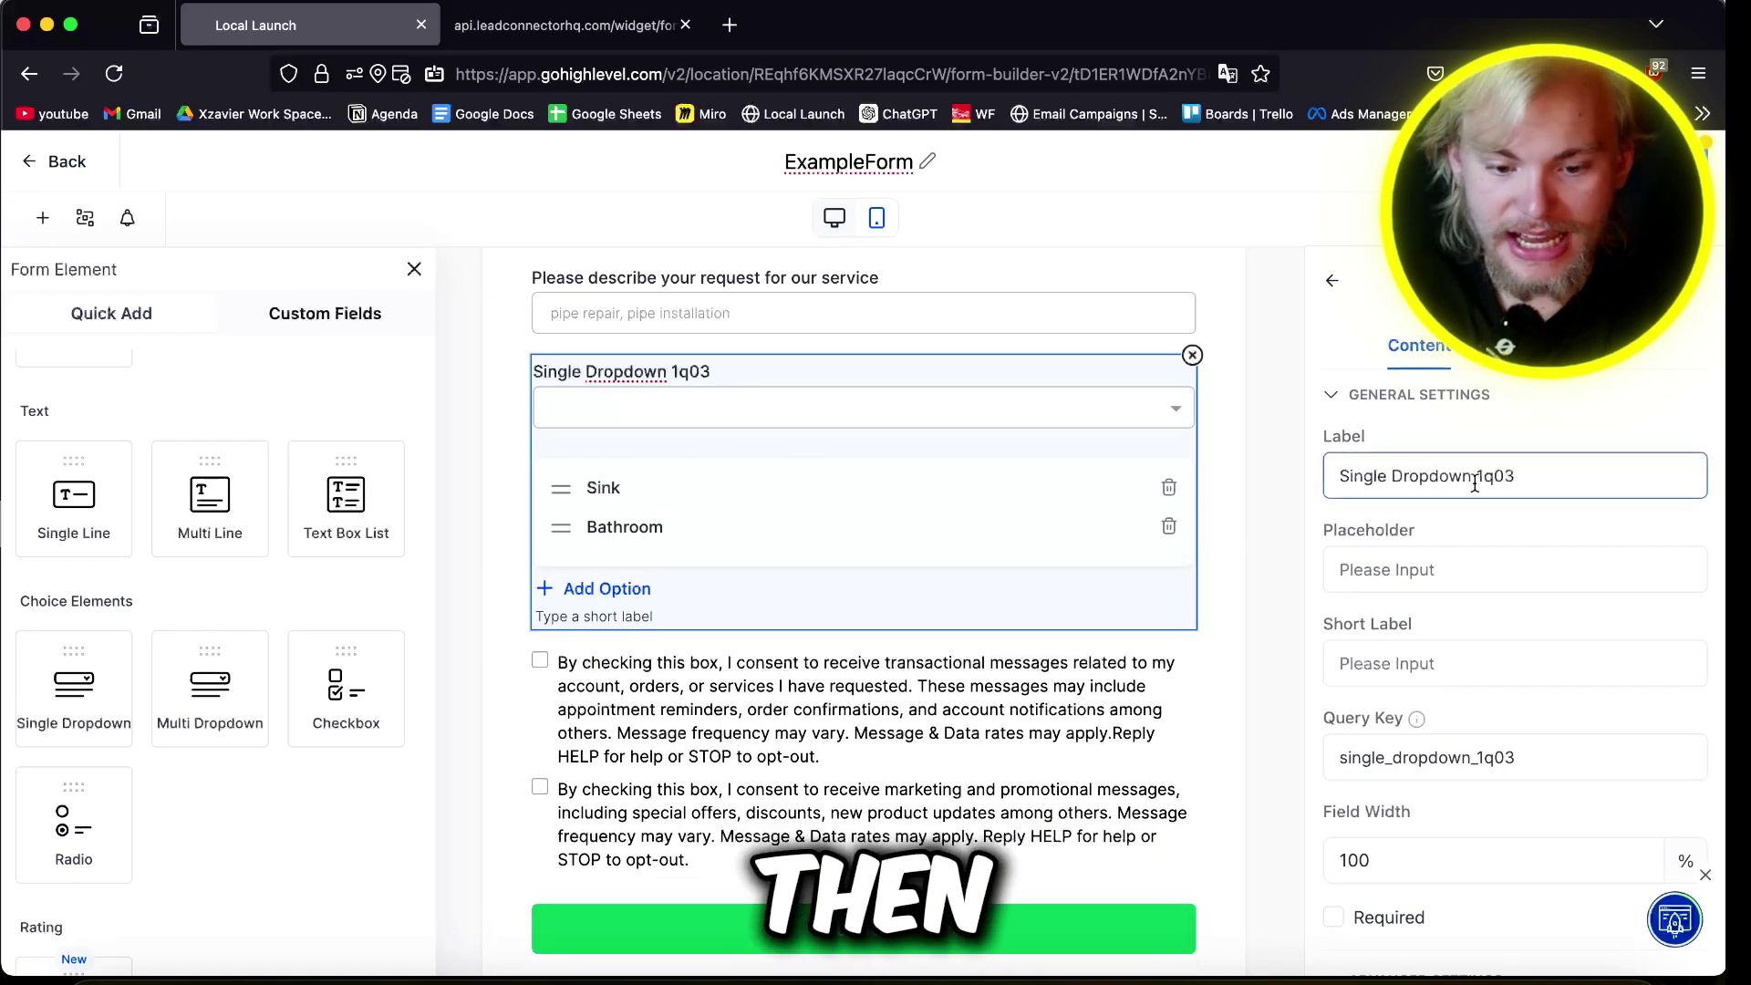
# Step: Label the dropdown 'Please select your issue' and place a checkbox field below it
pyautogui.tripleClick(1461, 478)
pyautogui.write('Please select your issue')
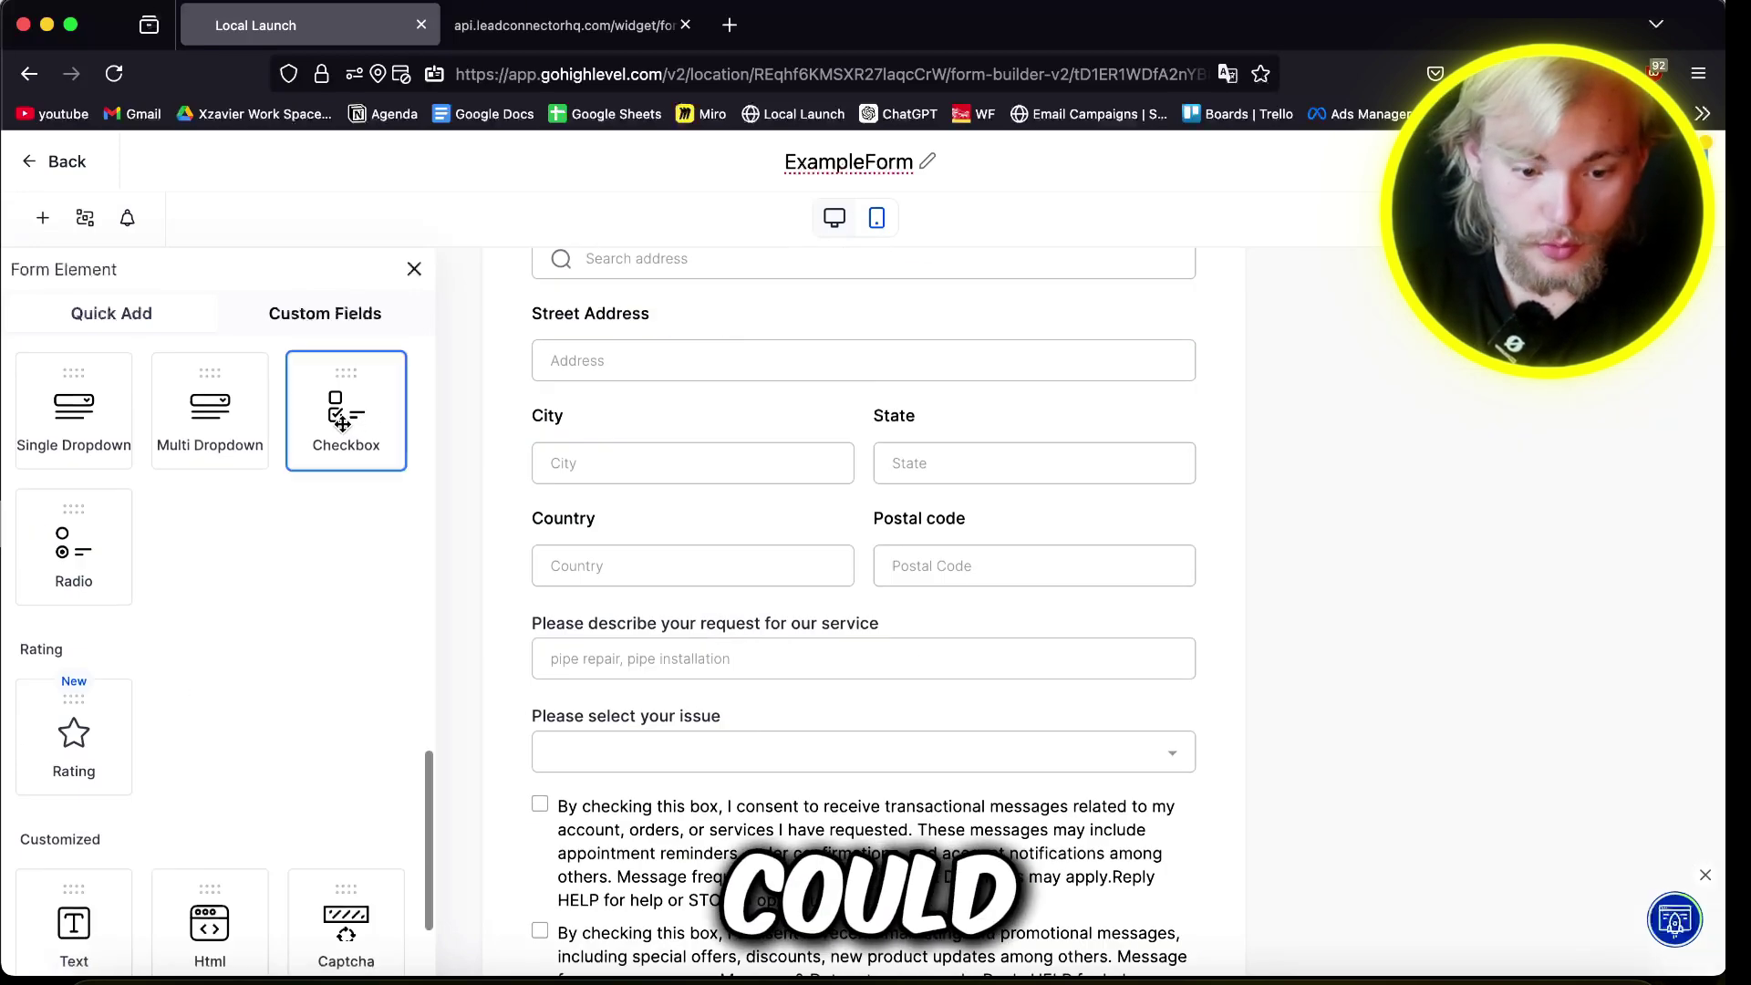
pyautogui.moveTo(340, 423); pyautogui.dragTo(585, 859)
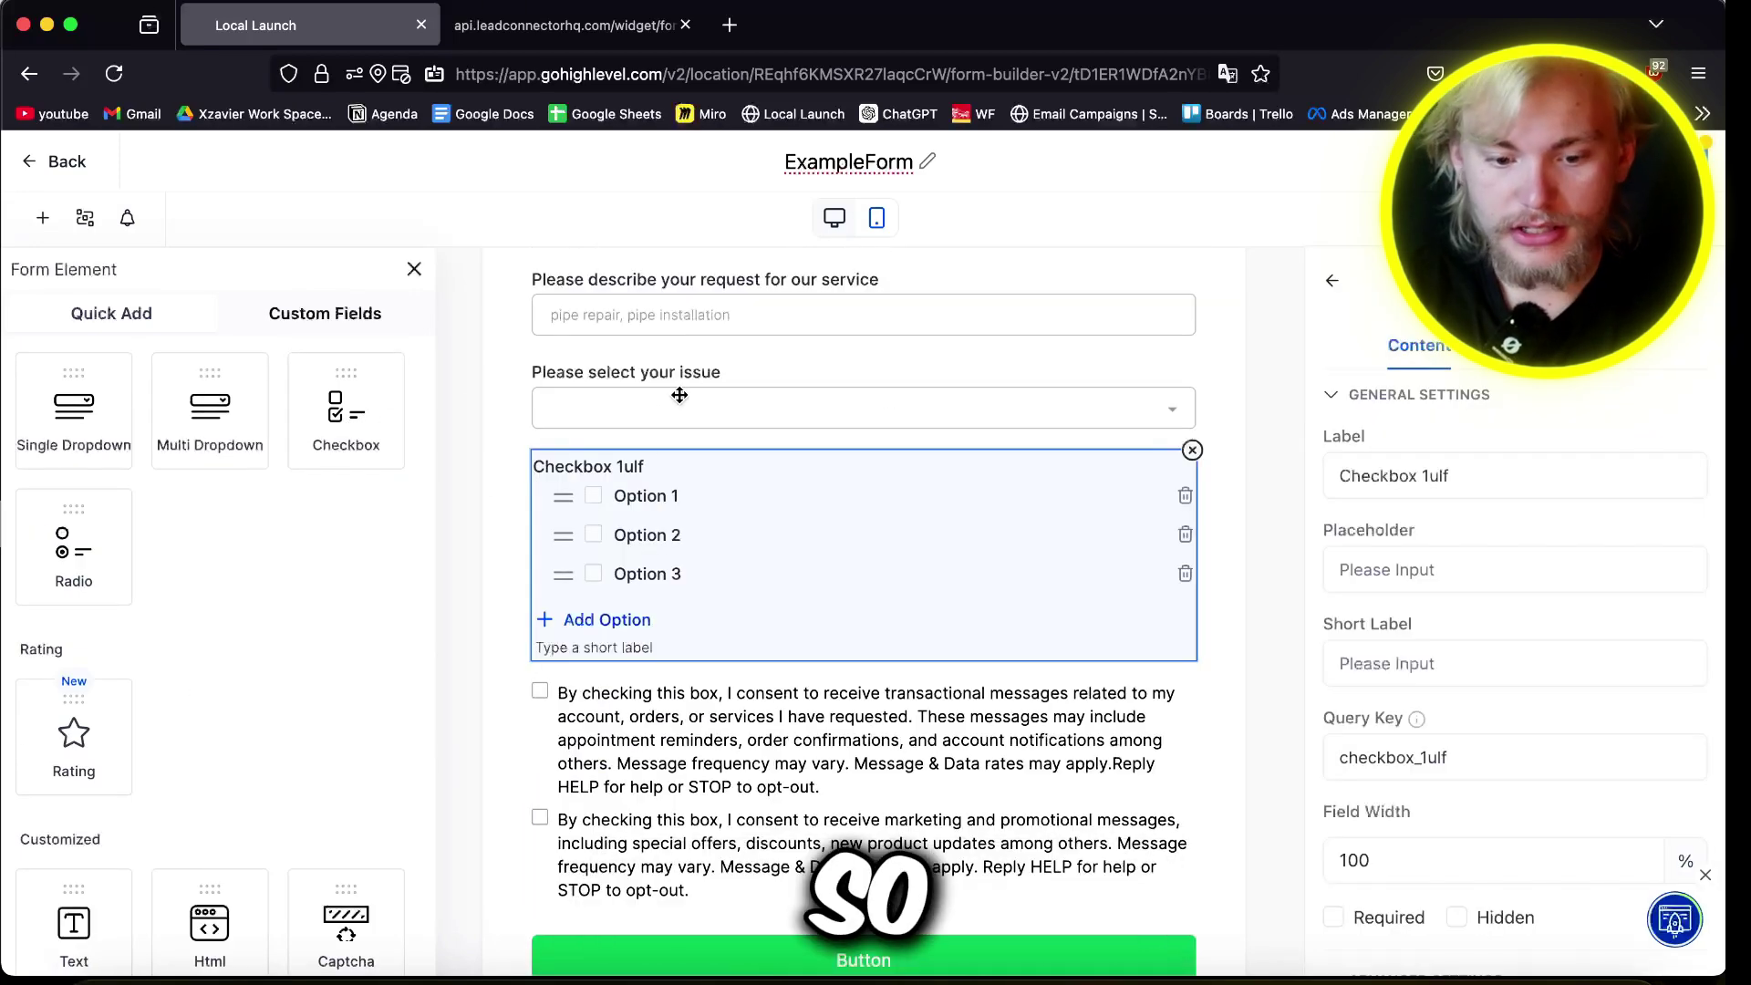
# Step: Set the checkbox options to Botox, Tummy Tuck and etc, and mark the question required
pyautogui.click(664, 398)
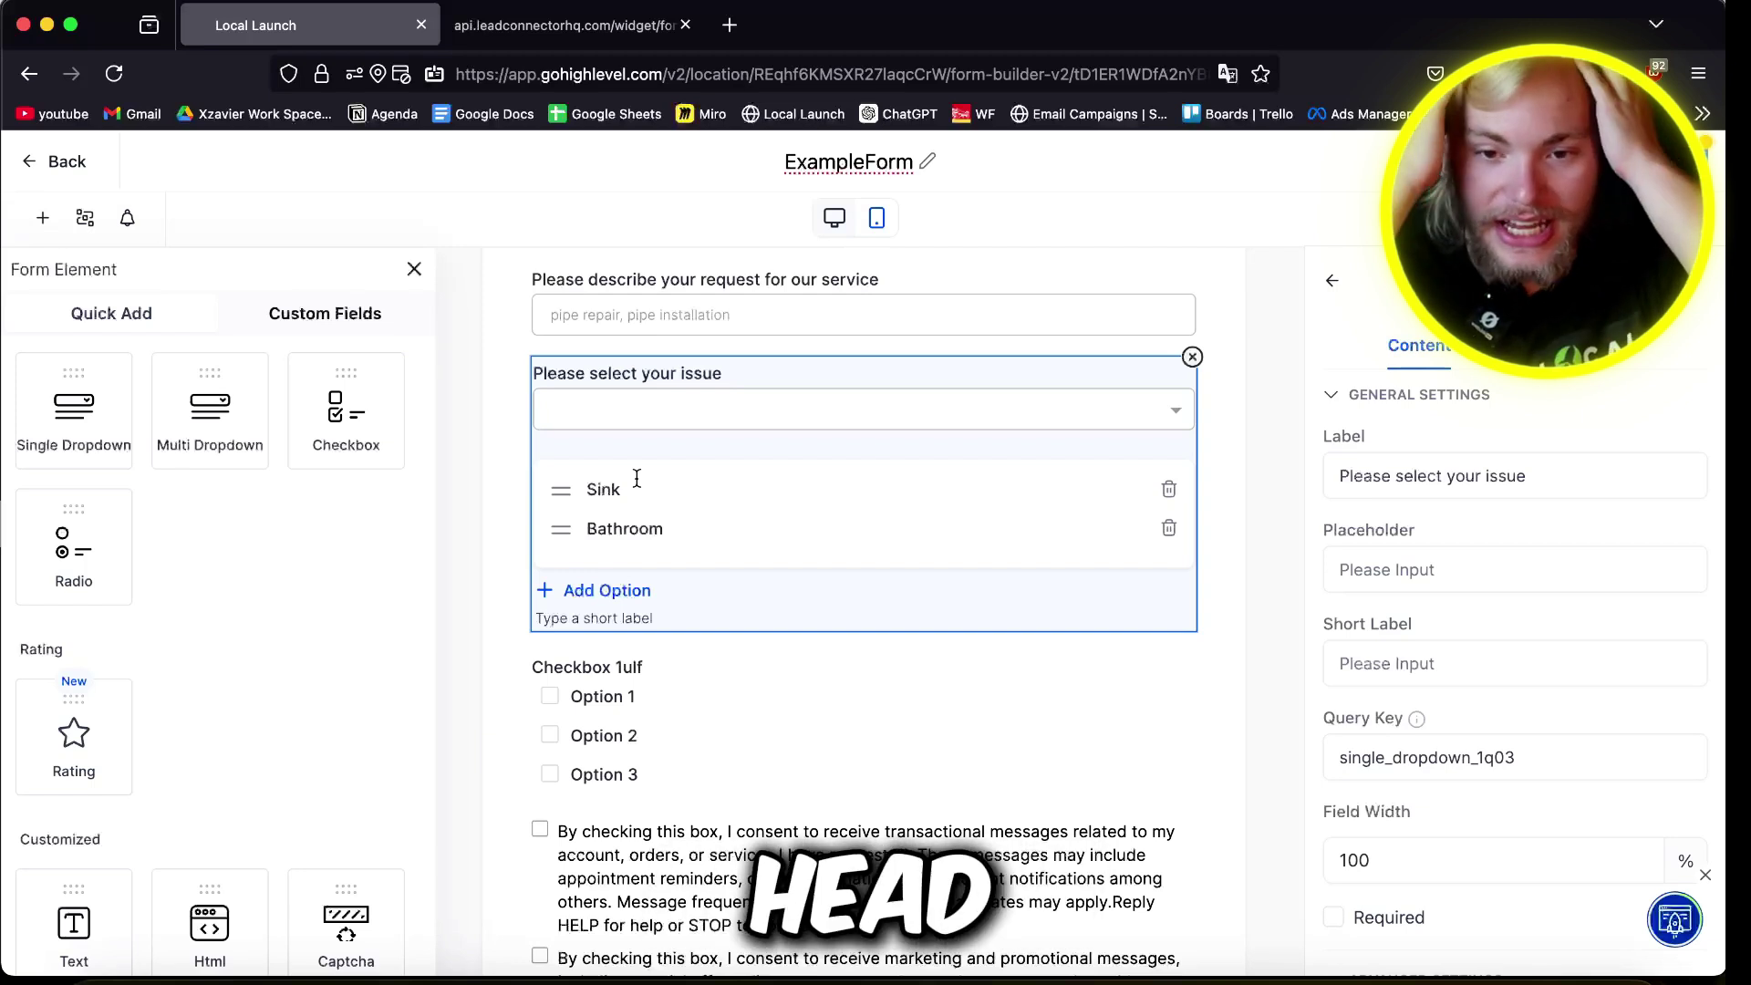
pyautogui.click(602, 668)
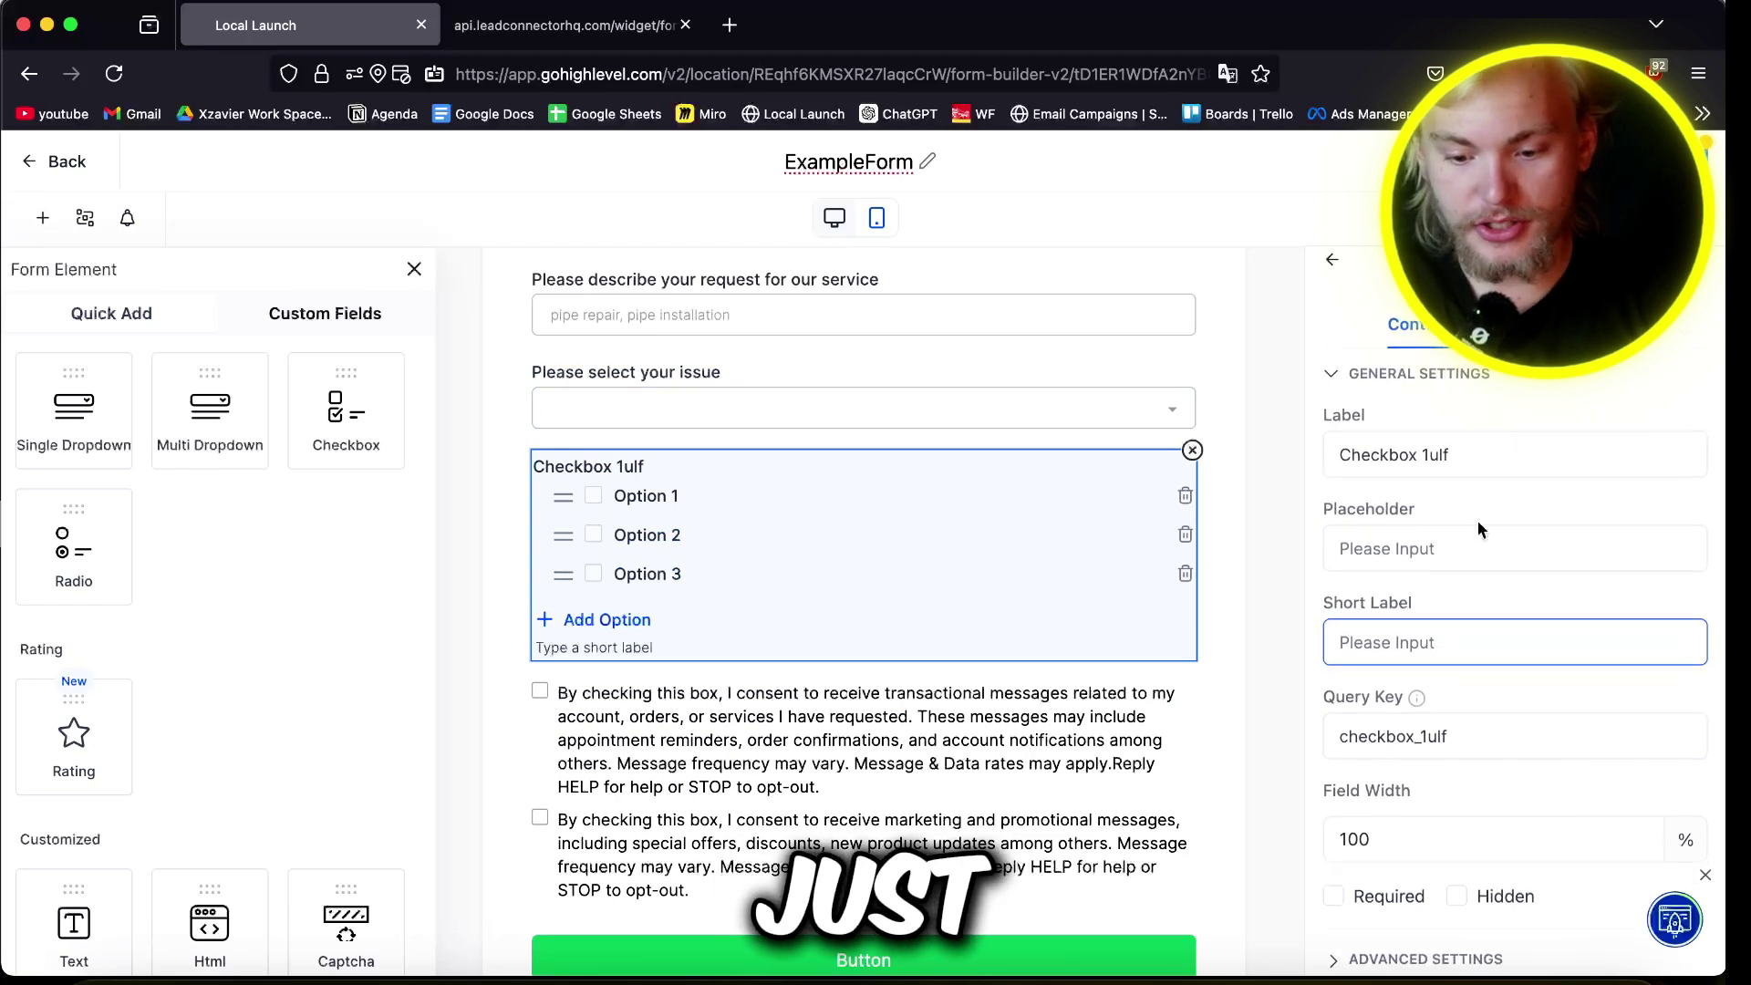
pyautogui.scroll(-5, 1496, 548)
pyautogui.click(1499, 463)
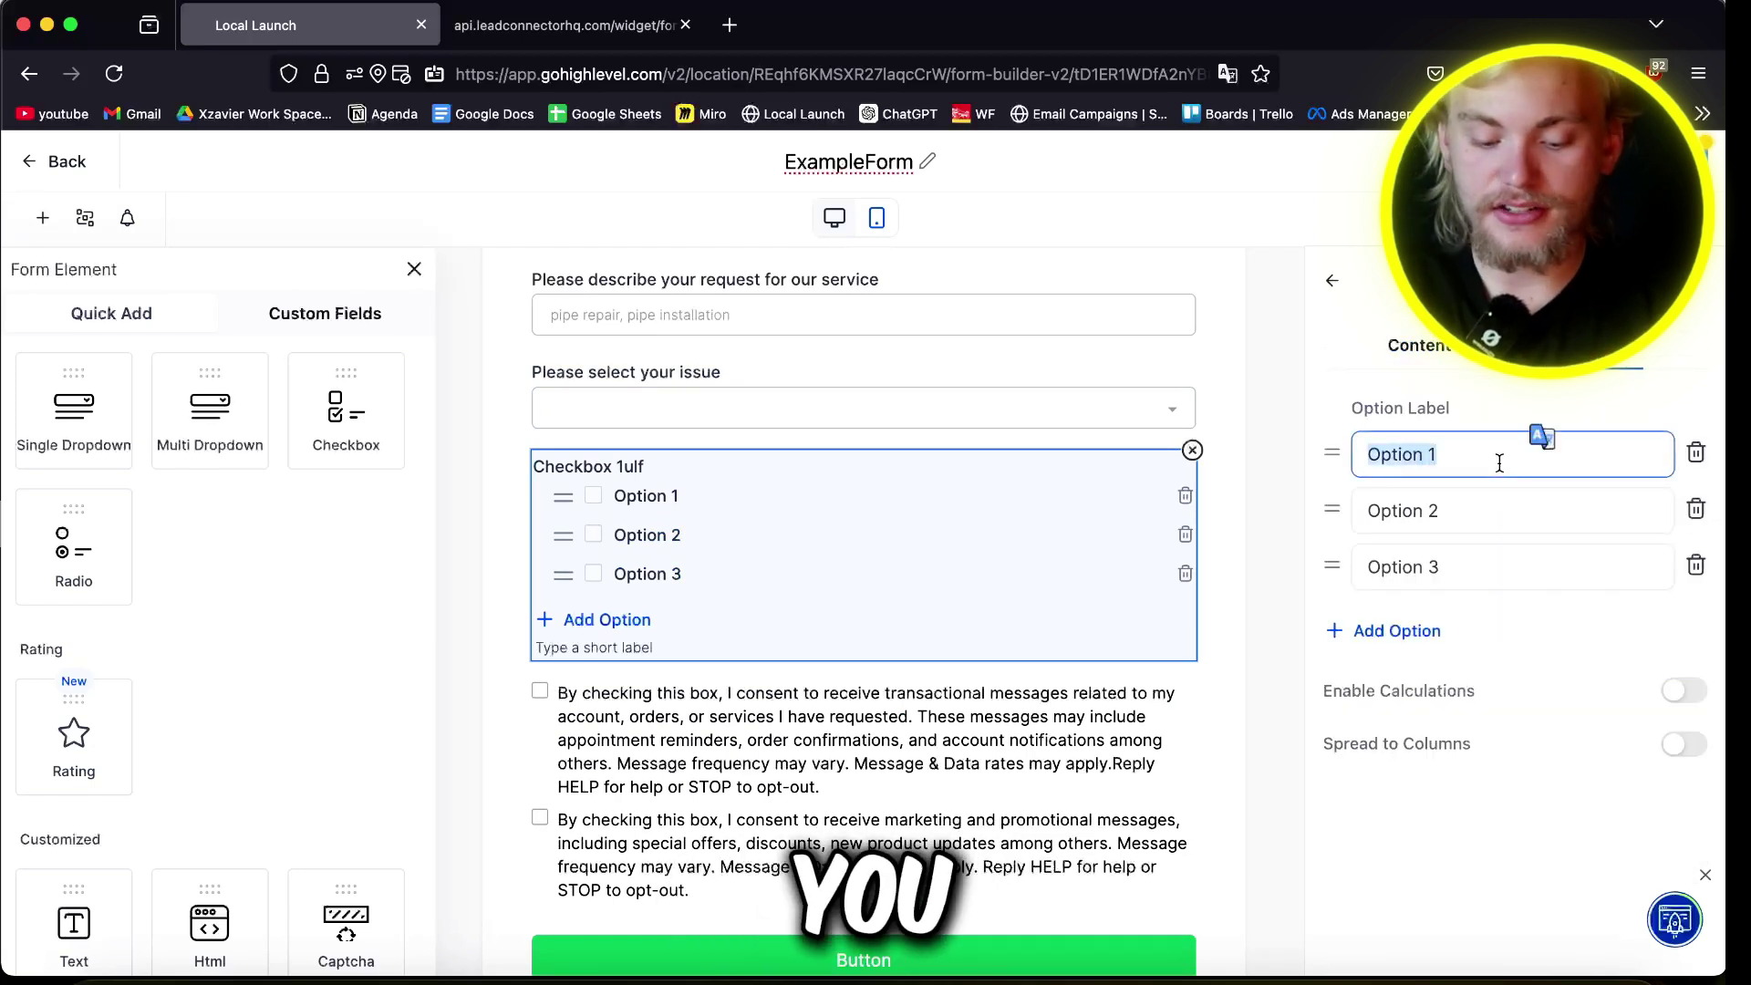
pyautogui.tripleClick(1480, 504)
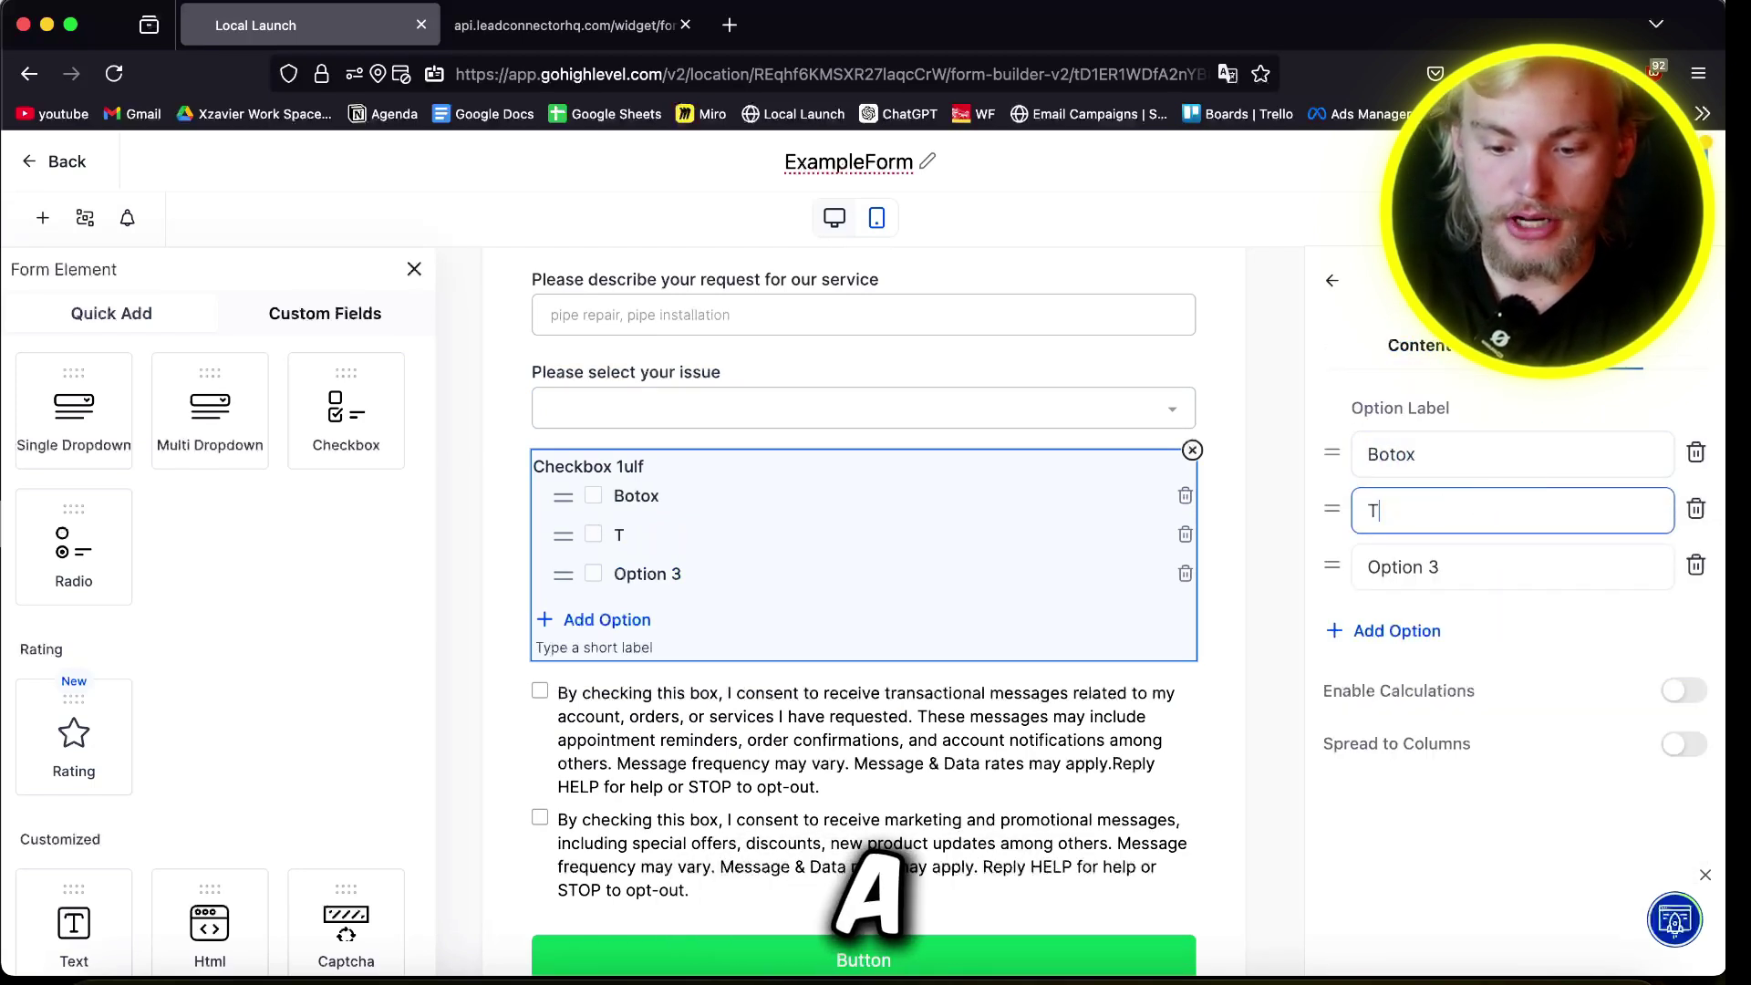
pyautogui.write('Tummy Tuck')
pyautogui.press('Tab')
pyautogui.write('etc')
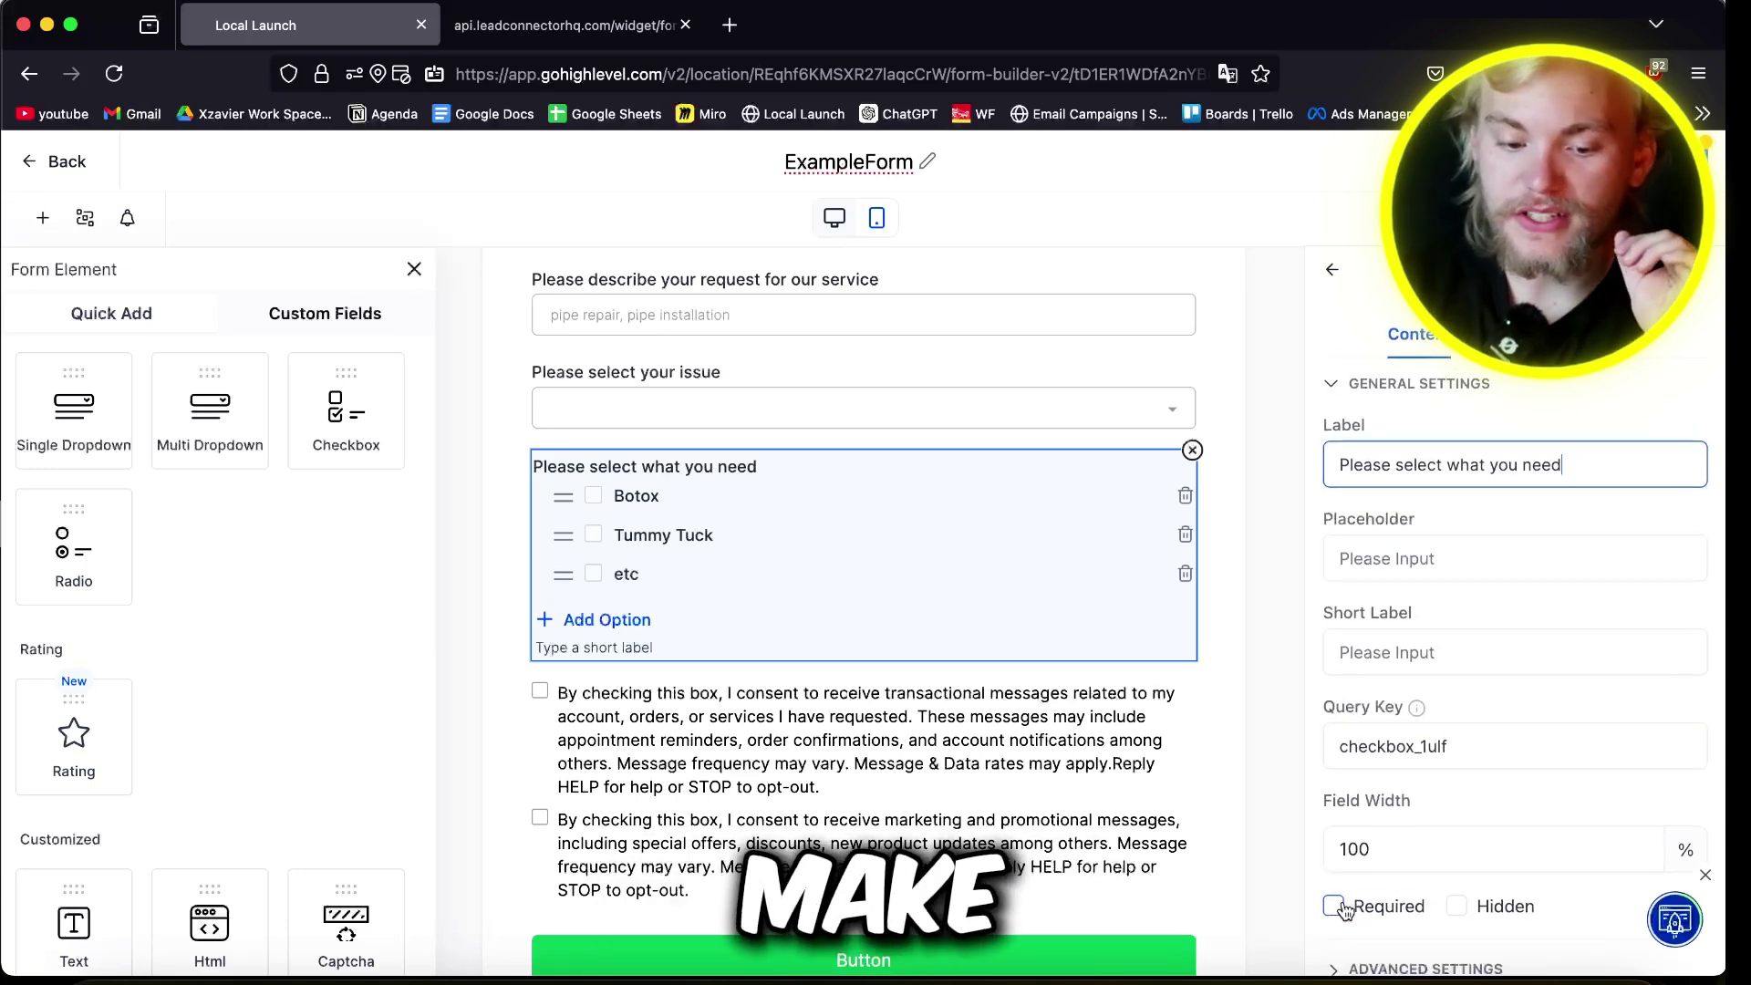
pyautogui.click(1333, 905)
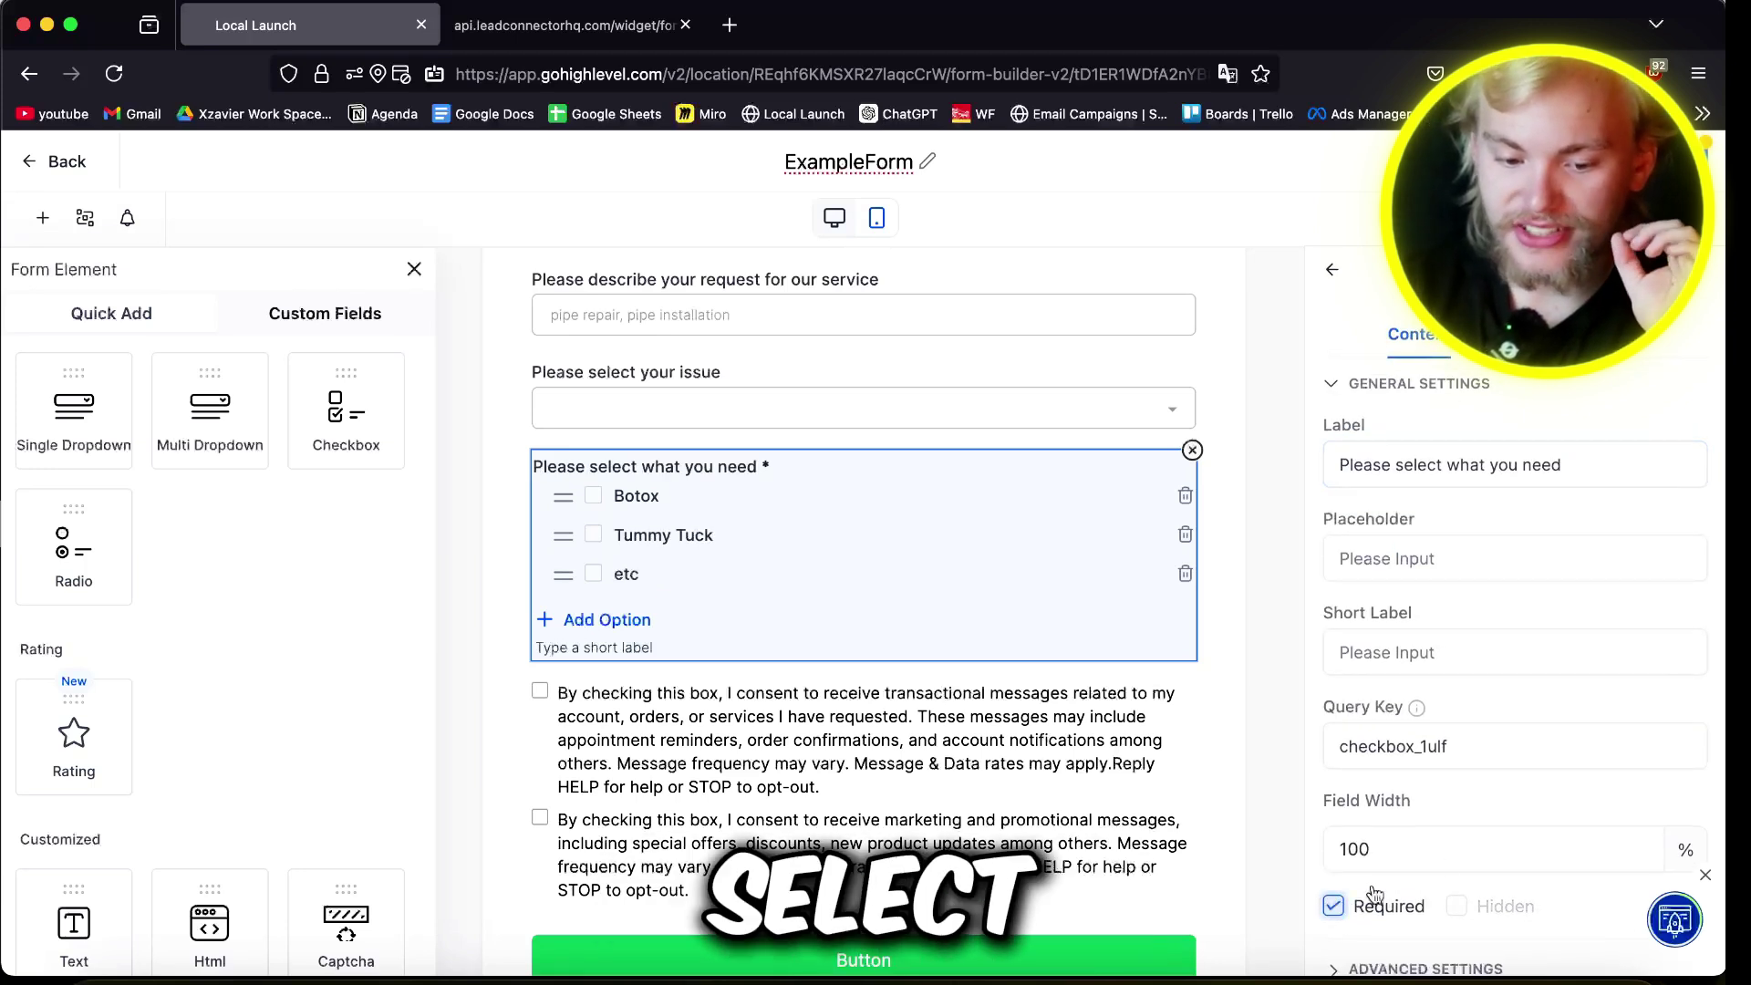
pyautogui.click(737, 376)
pyautogui.scroll(6, 948, 497)
# Step: Require a valid address search on the address block
pyautogui.click(891, 483)
pyautogui.scroll(-10, 1450, 844)
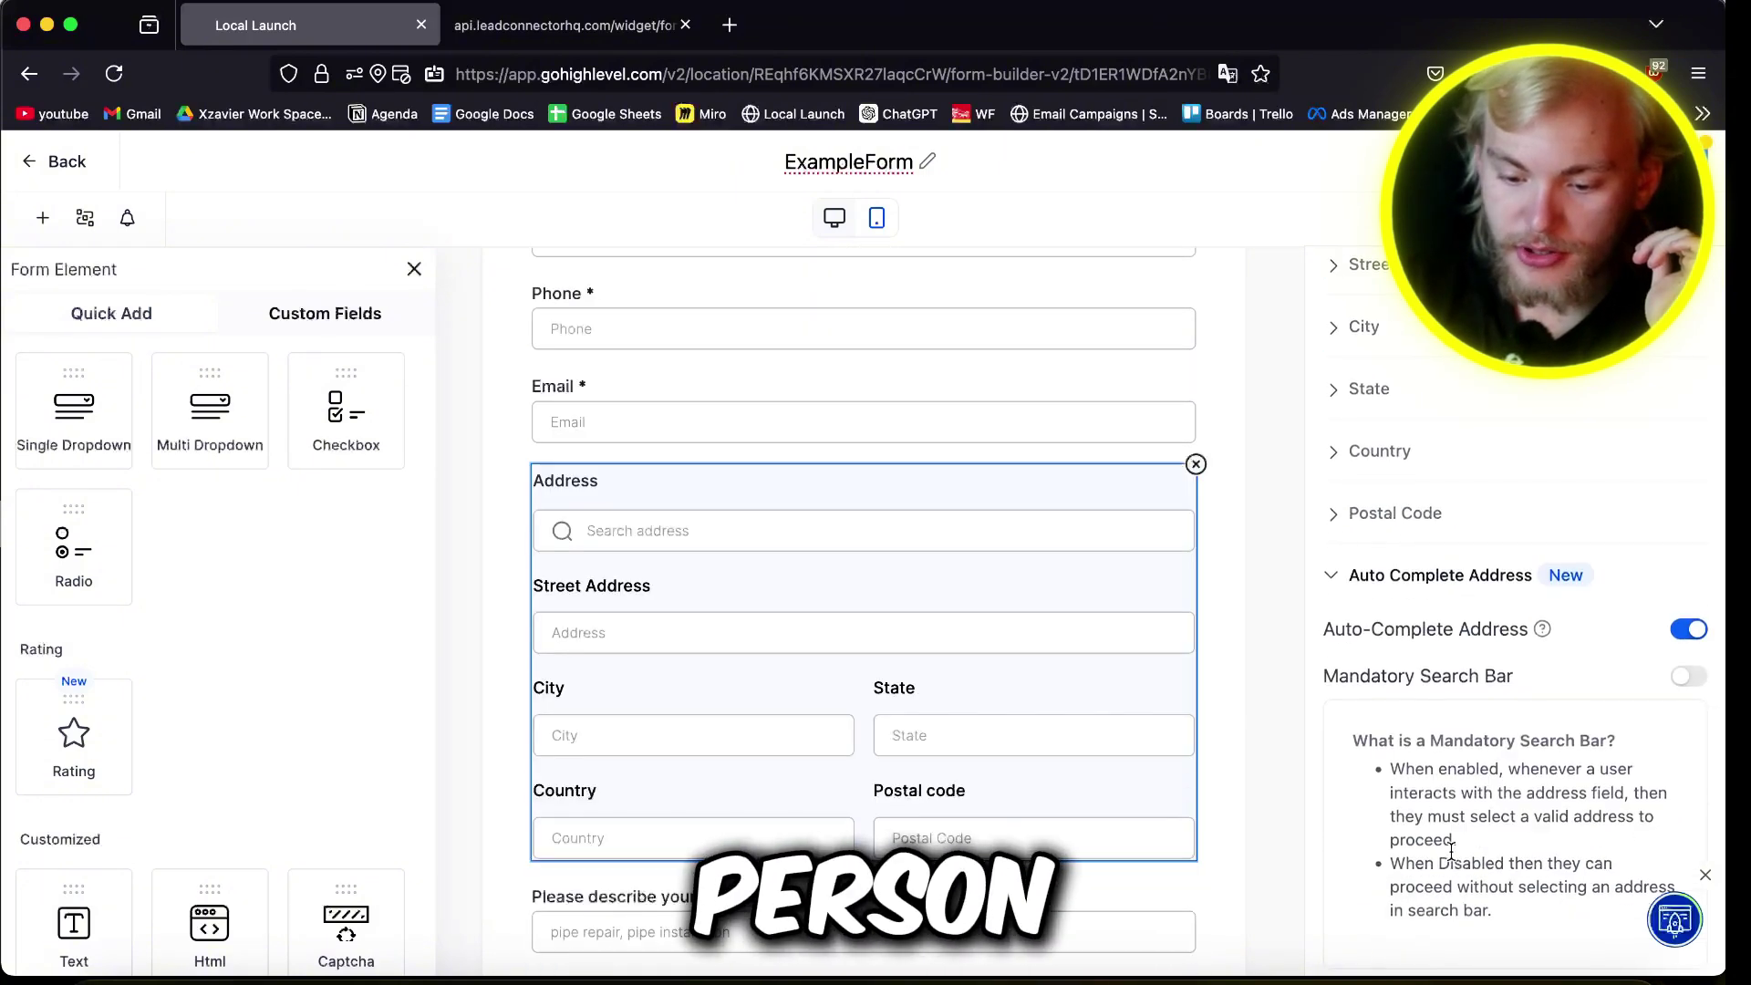
pyautogui.click(1688, 678)
pyautogui.scroll(3, 754, 344)
# Step: Remove the marketing consent checkbox from the consent block
pyautogui.click(754, 359)
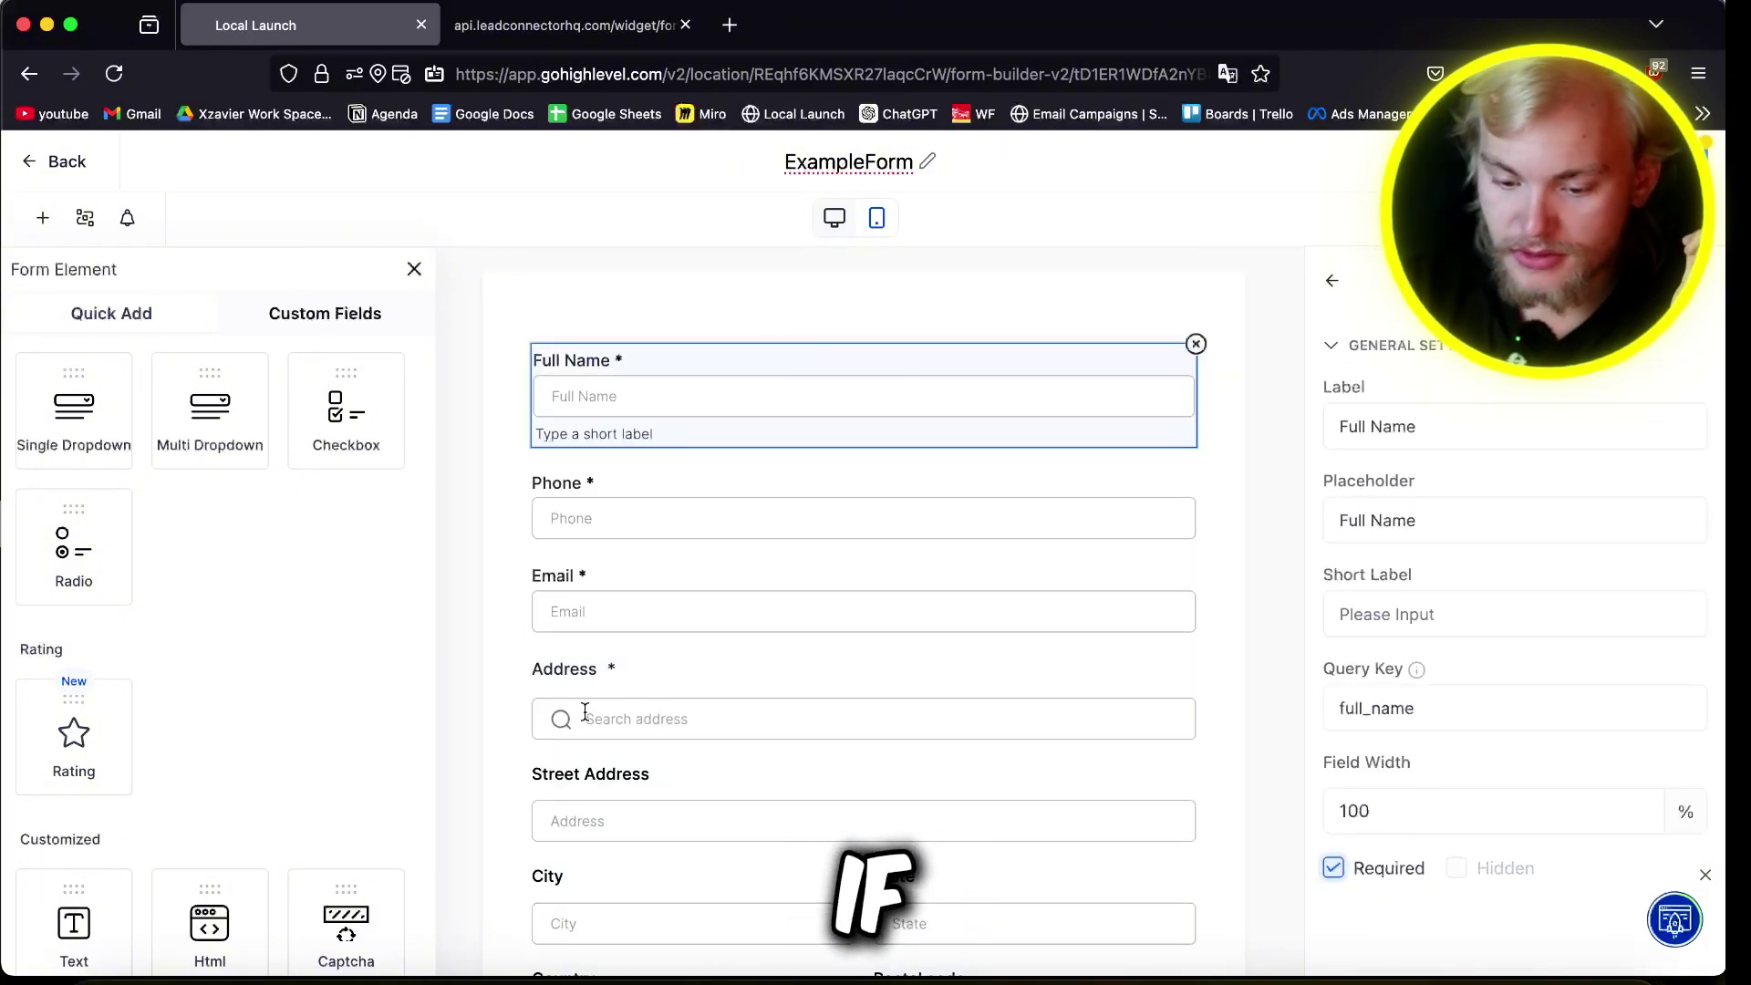
pyautogui.scroll(-10, 586, 712)
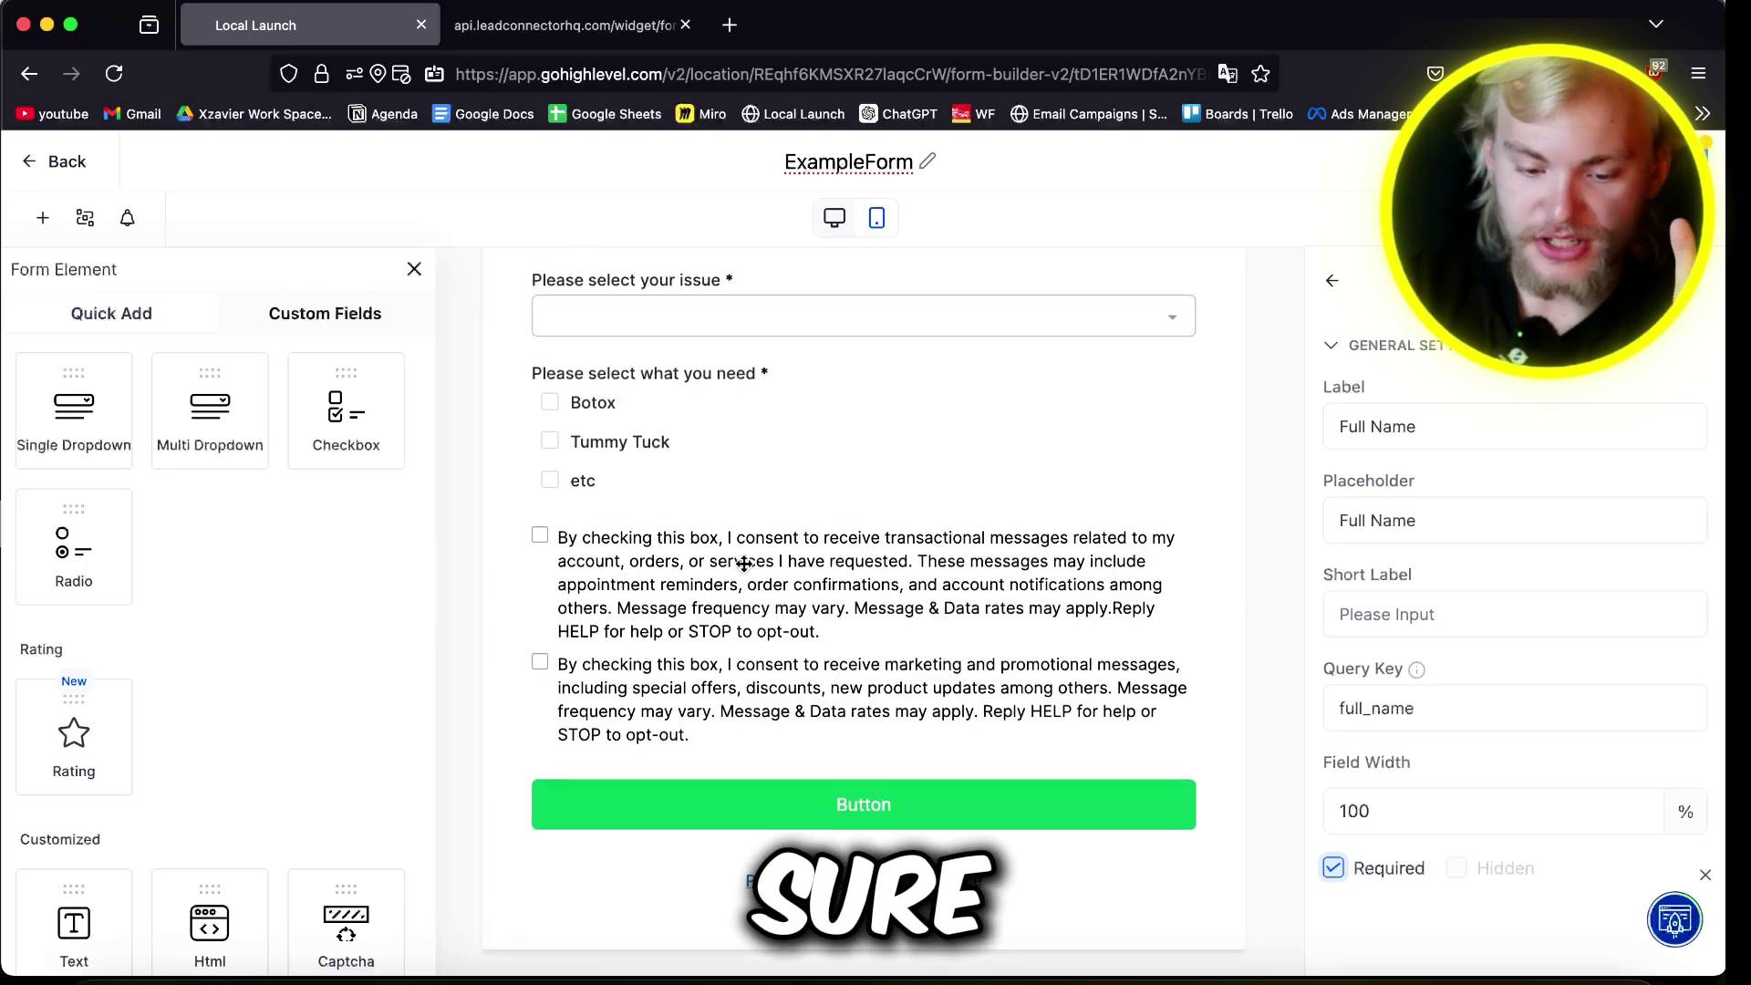
pyautogui.click(744, 563)
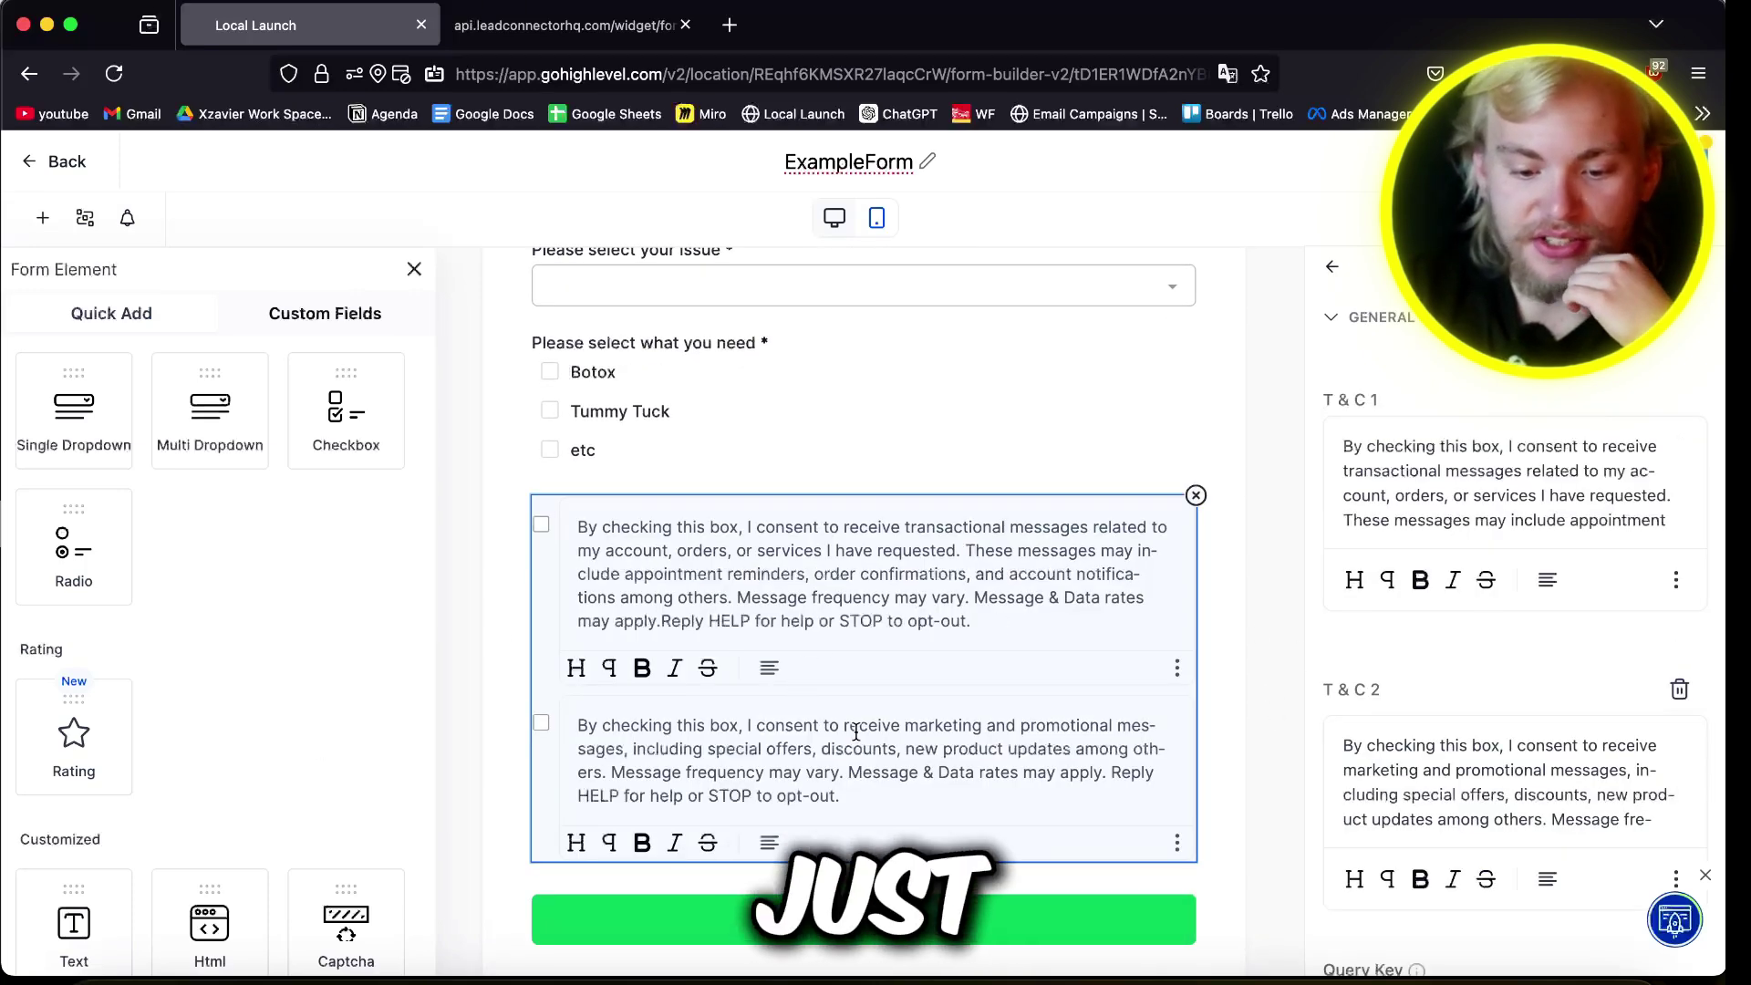
pyautogui.click(1679, 689)
# Step: Link the transactional consent text to a pasted URL
pyautogui.tripleClick(1448, 475)
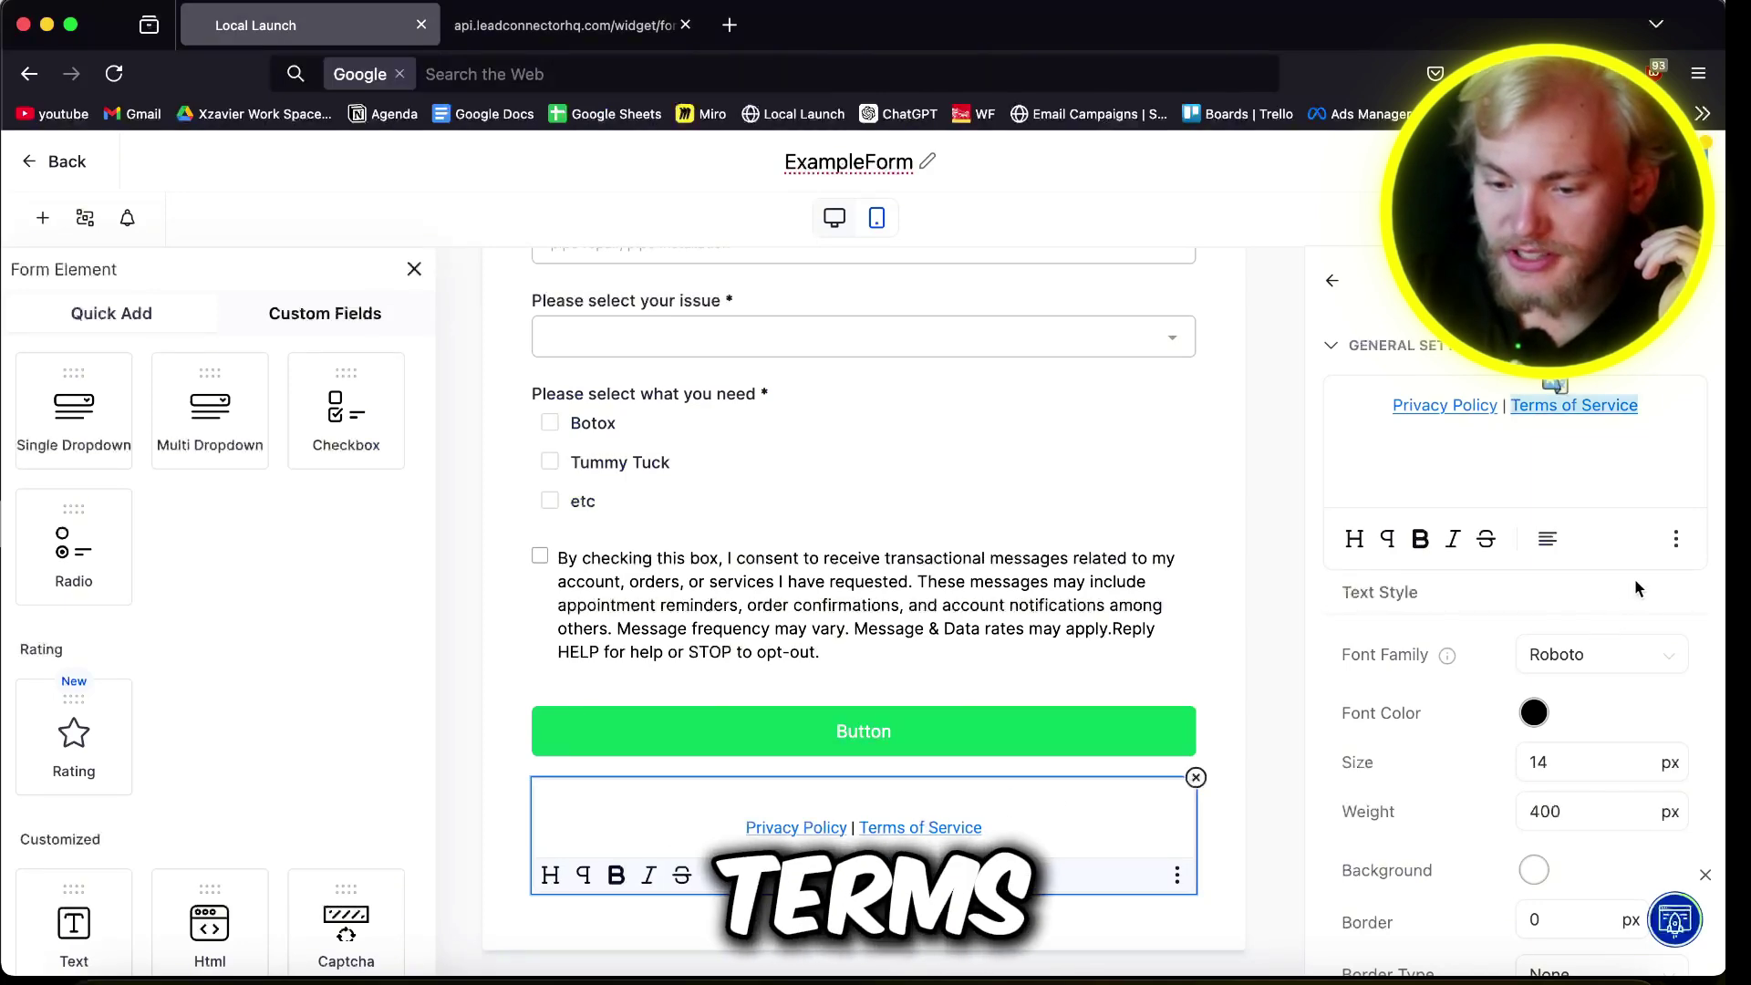
pyautogui.click(1676, 456)
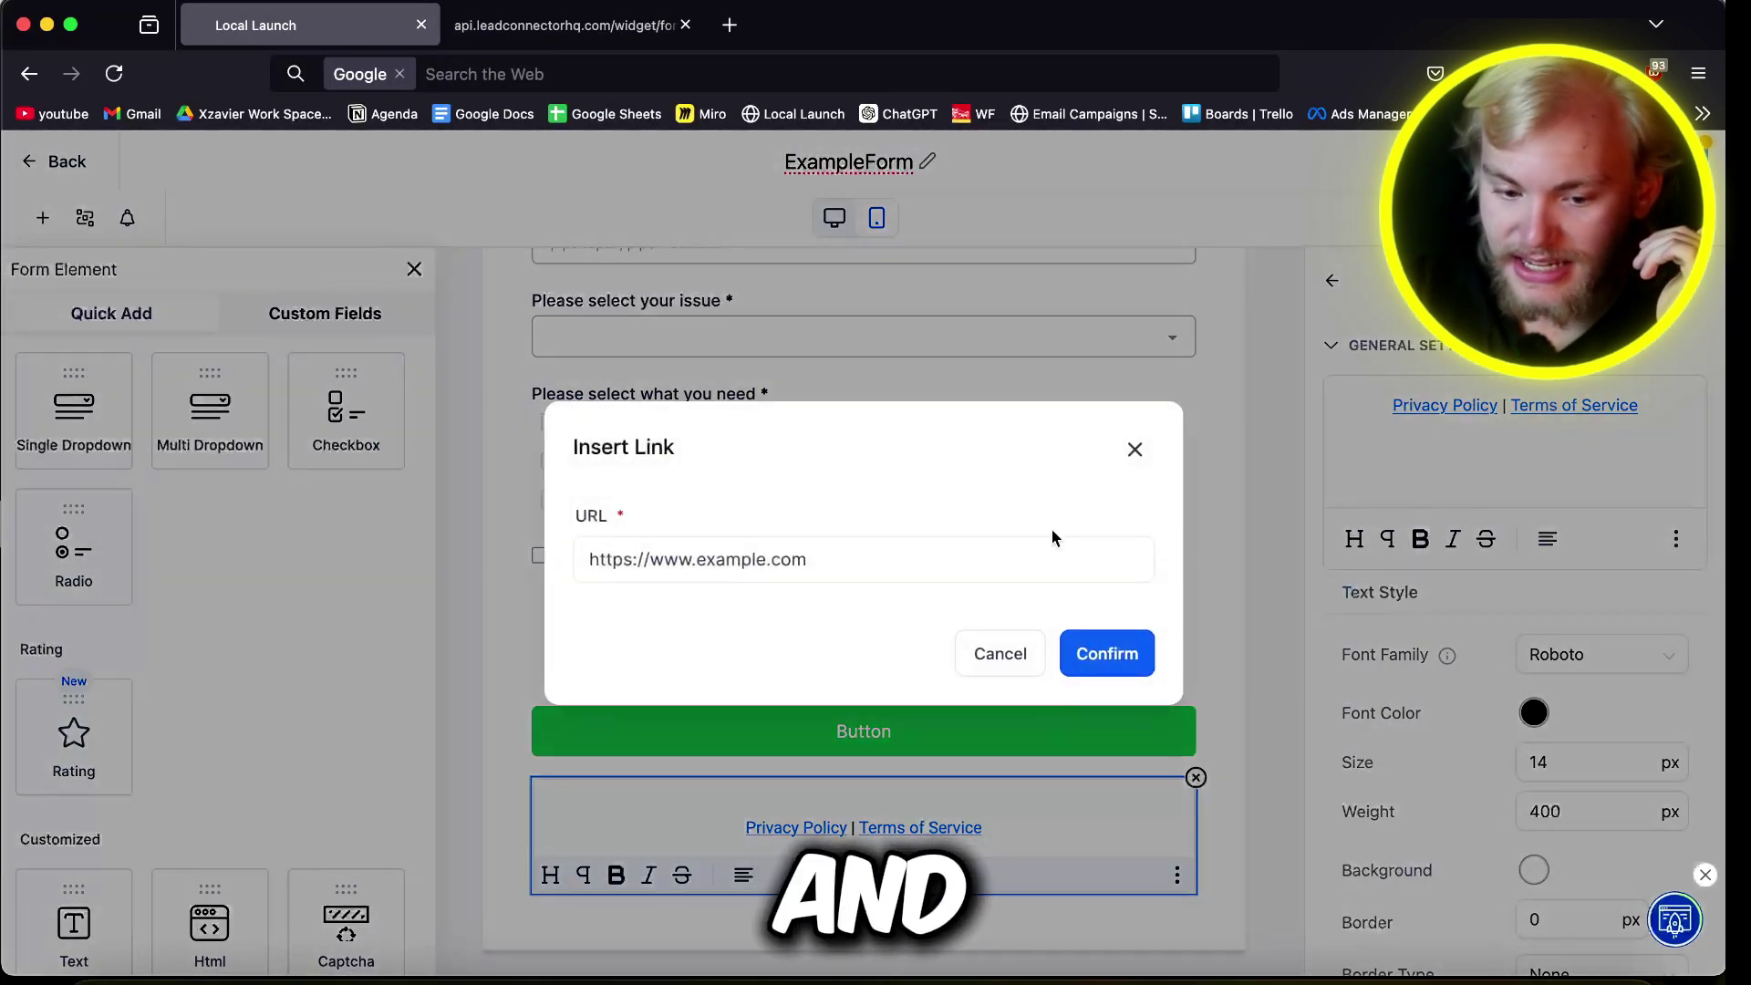
pyautogui.click(1015, 551)
pyautogui.write('https://www.example.com')
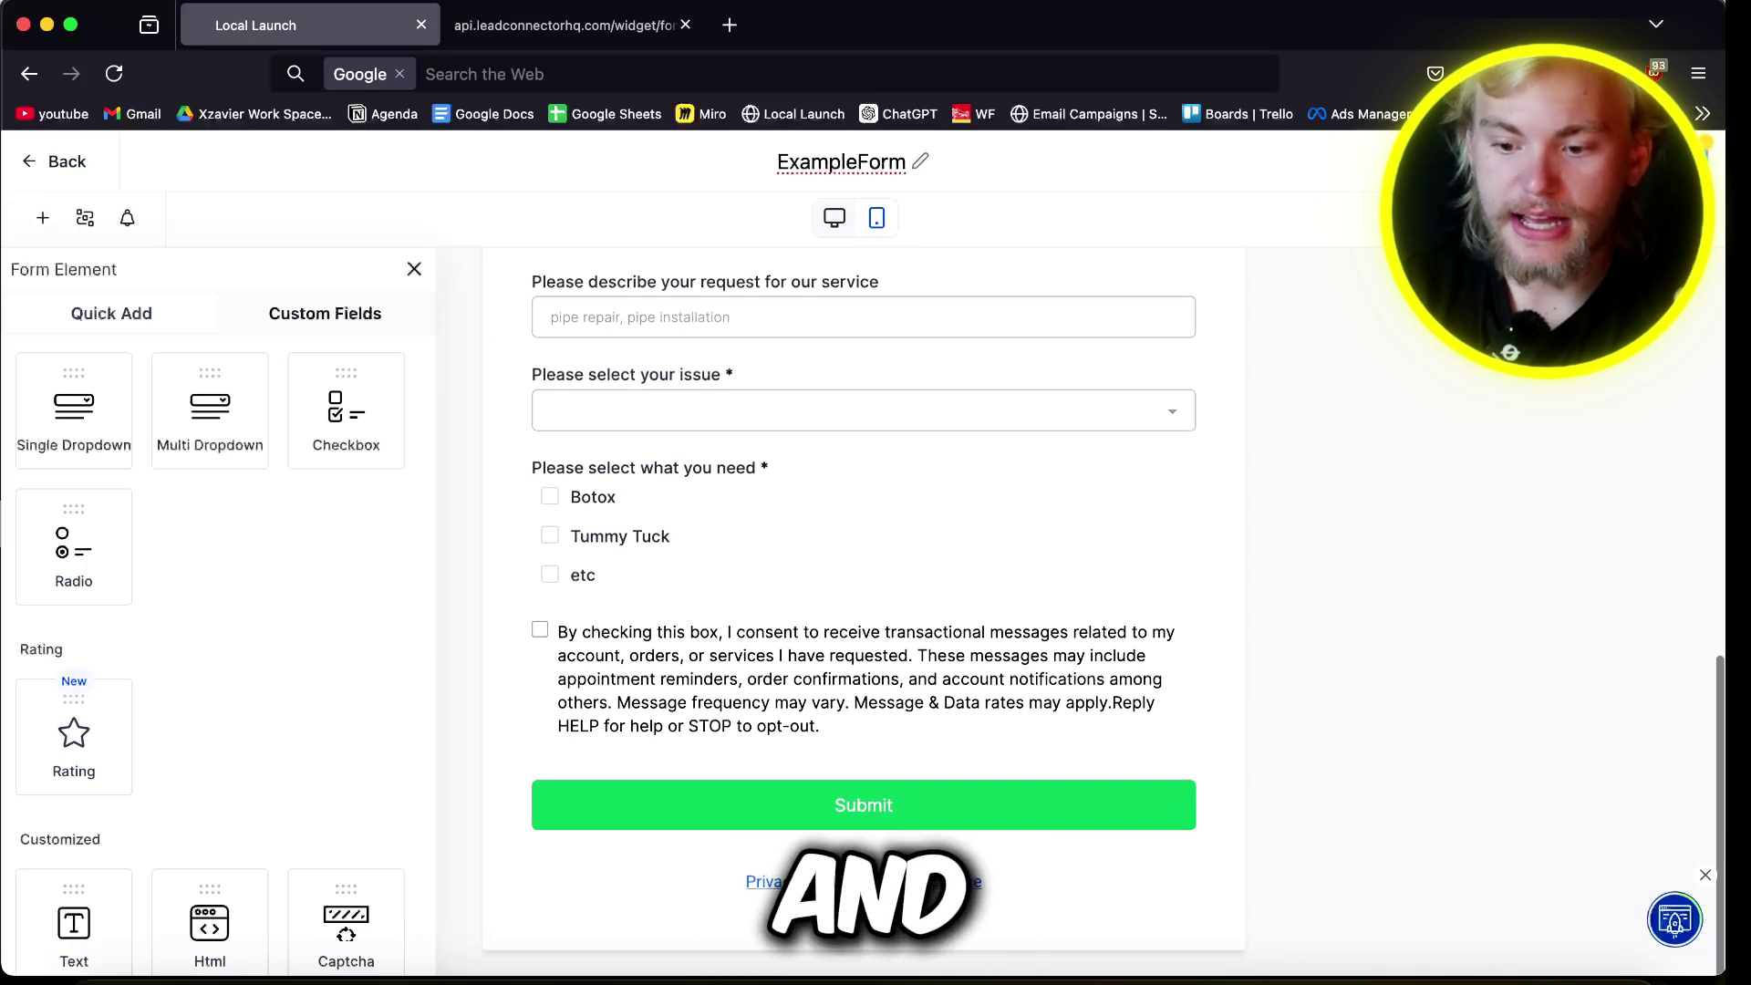
pyautogui.scroll(5, 1108, 567)
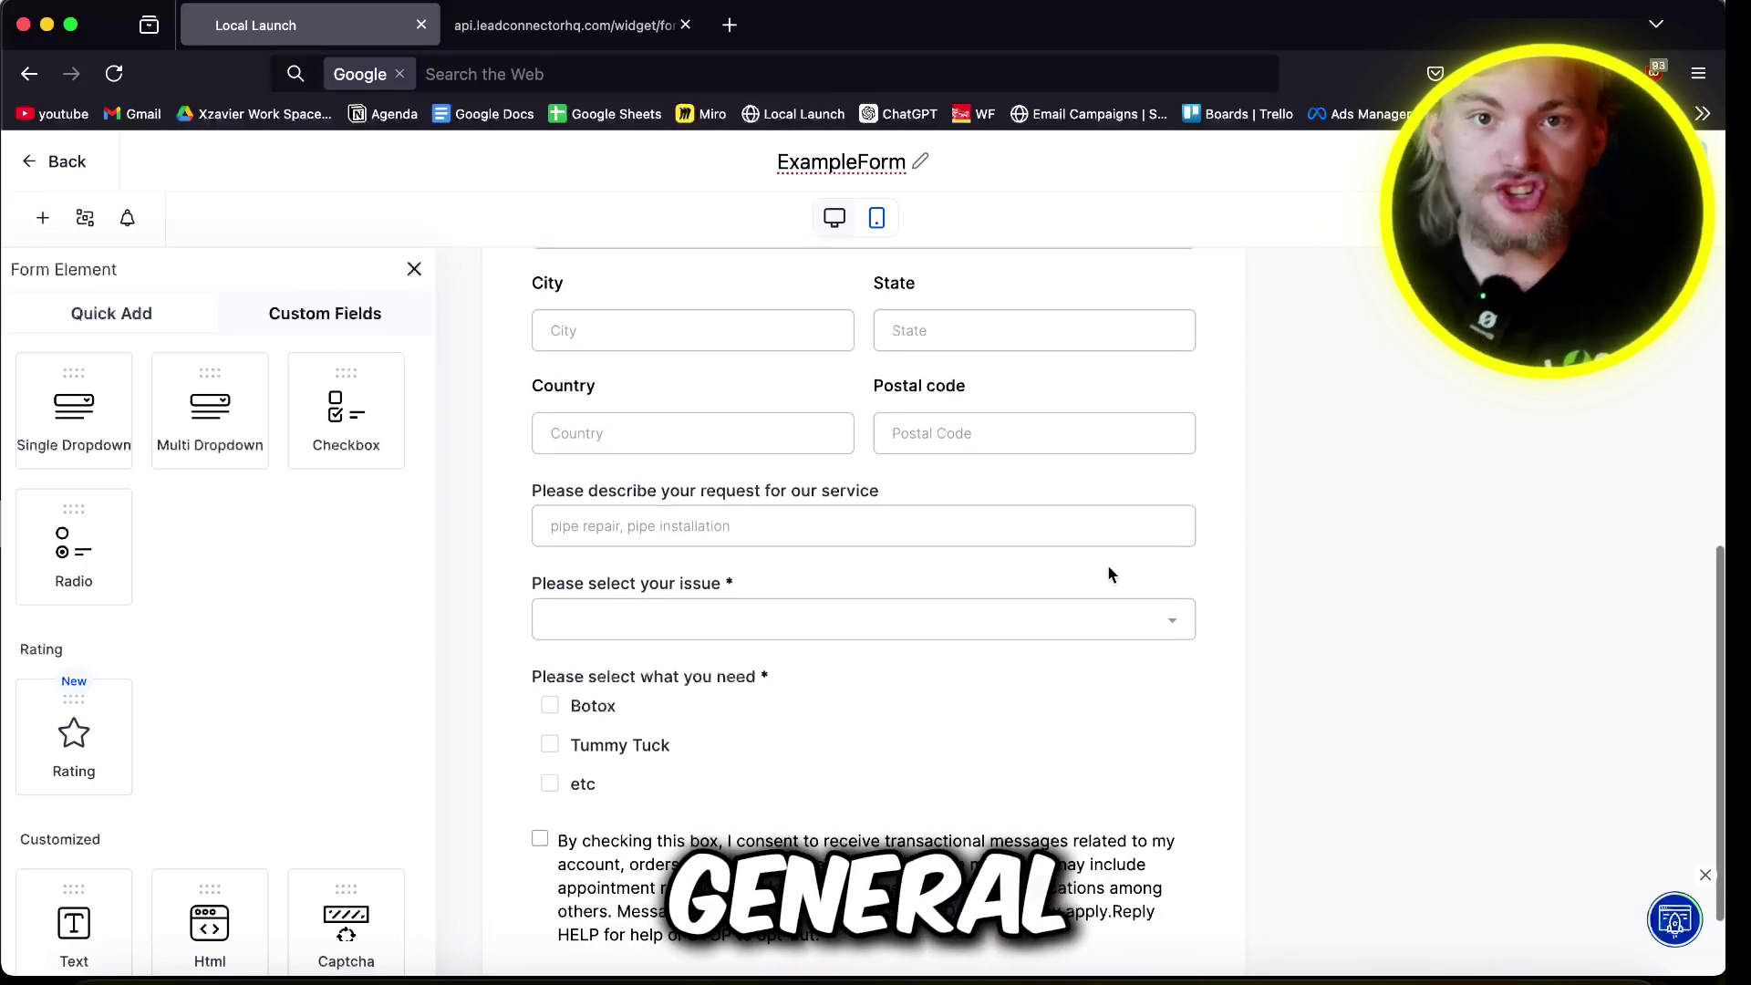
pyautogui.scroll(-5, 219, 638)
# Step: Add a File Upload field to ExampleForm labelled 'Please upload a picture of your issue'
pyautogui.moveTo(345, 558); pyautogui.dragTo(1200, 480)
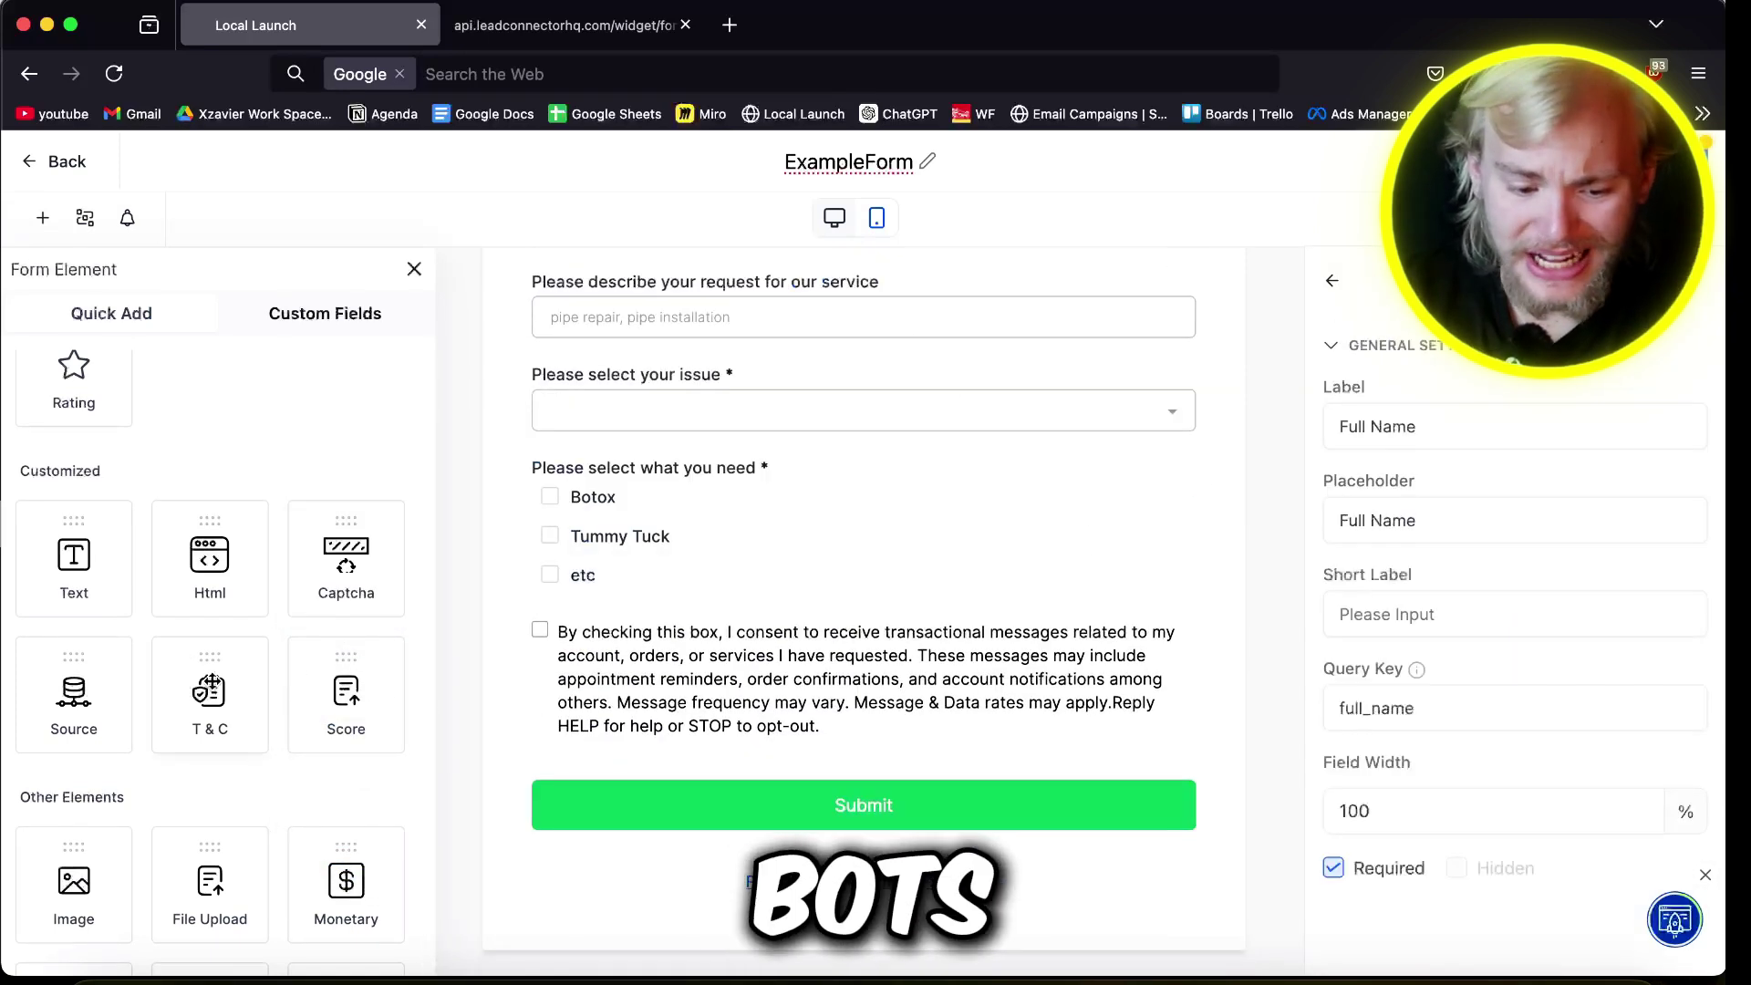
pyautogui.scroll(-2, 407, 948)
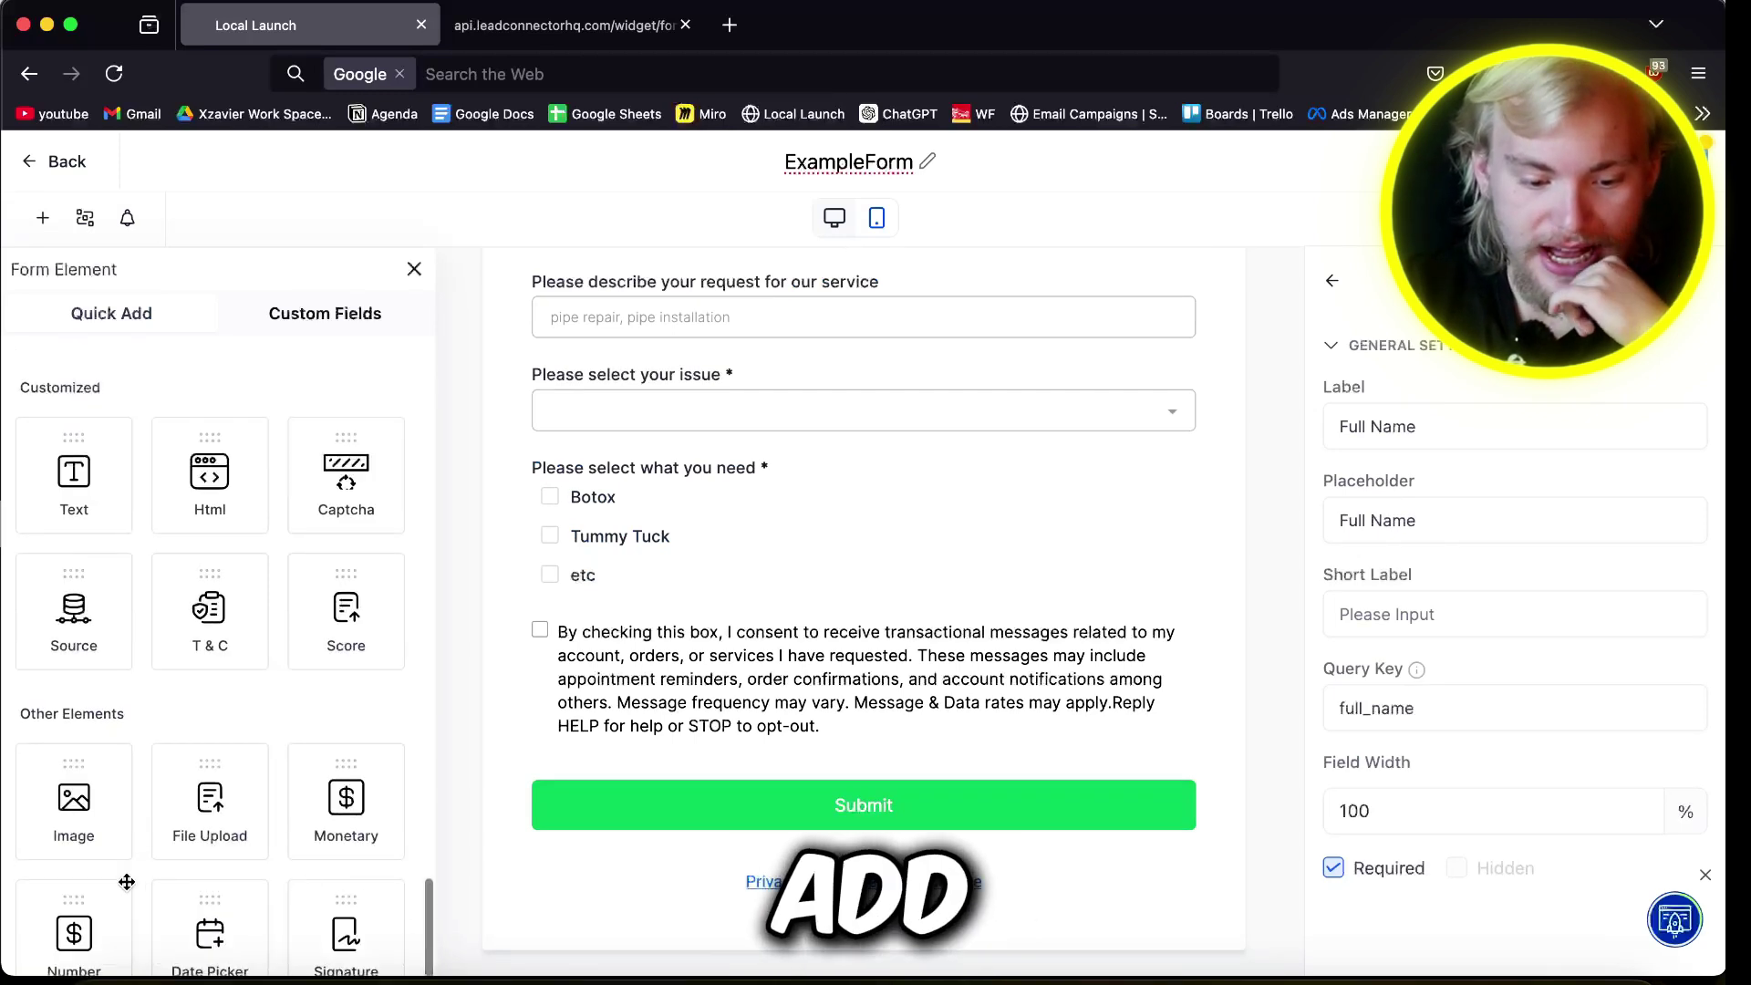
pyautogui.moveTo(223, 810); pyautogui.dragTo(689, 666)
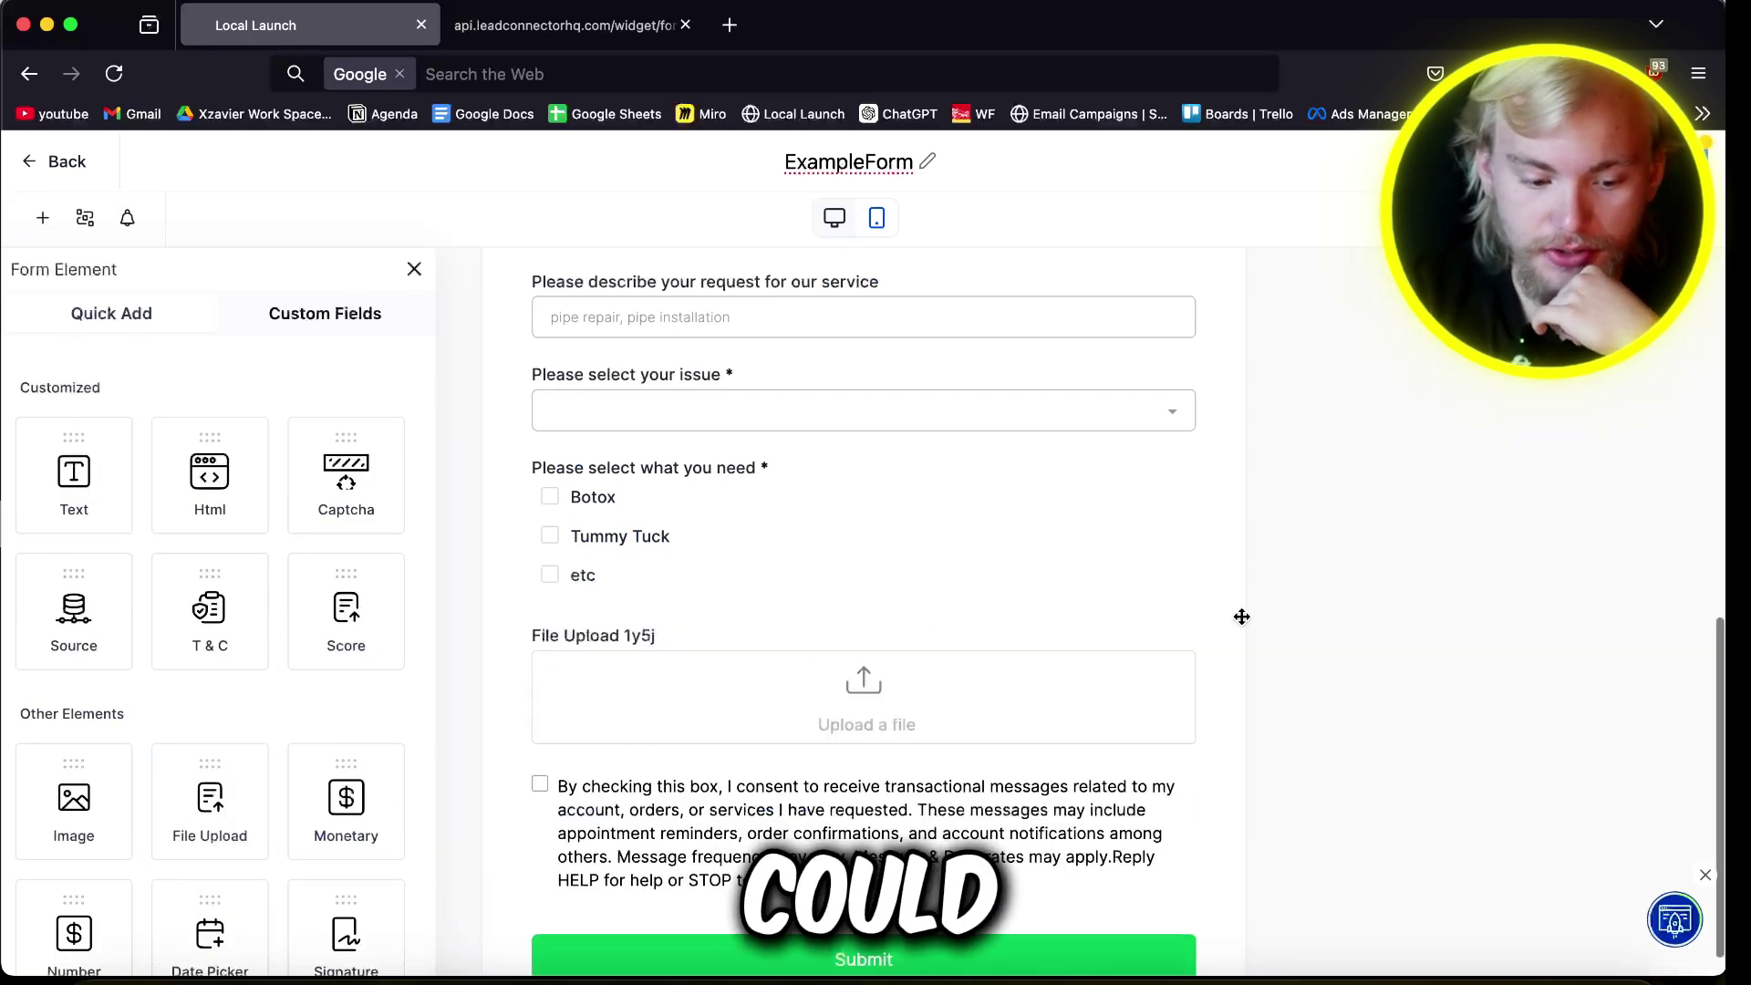
pyautogui.click(764, 704)
pyautogui.tripleClick(1417, 473)
pyautogui.write('O')
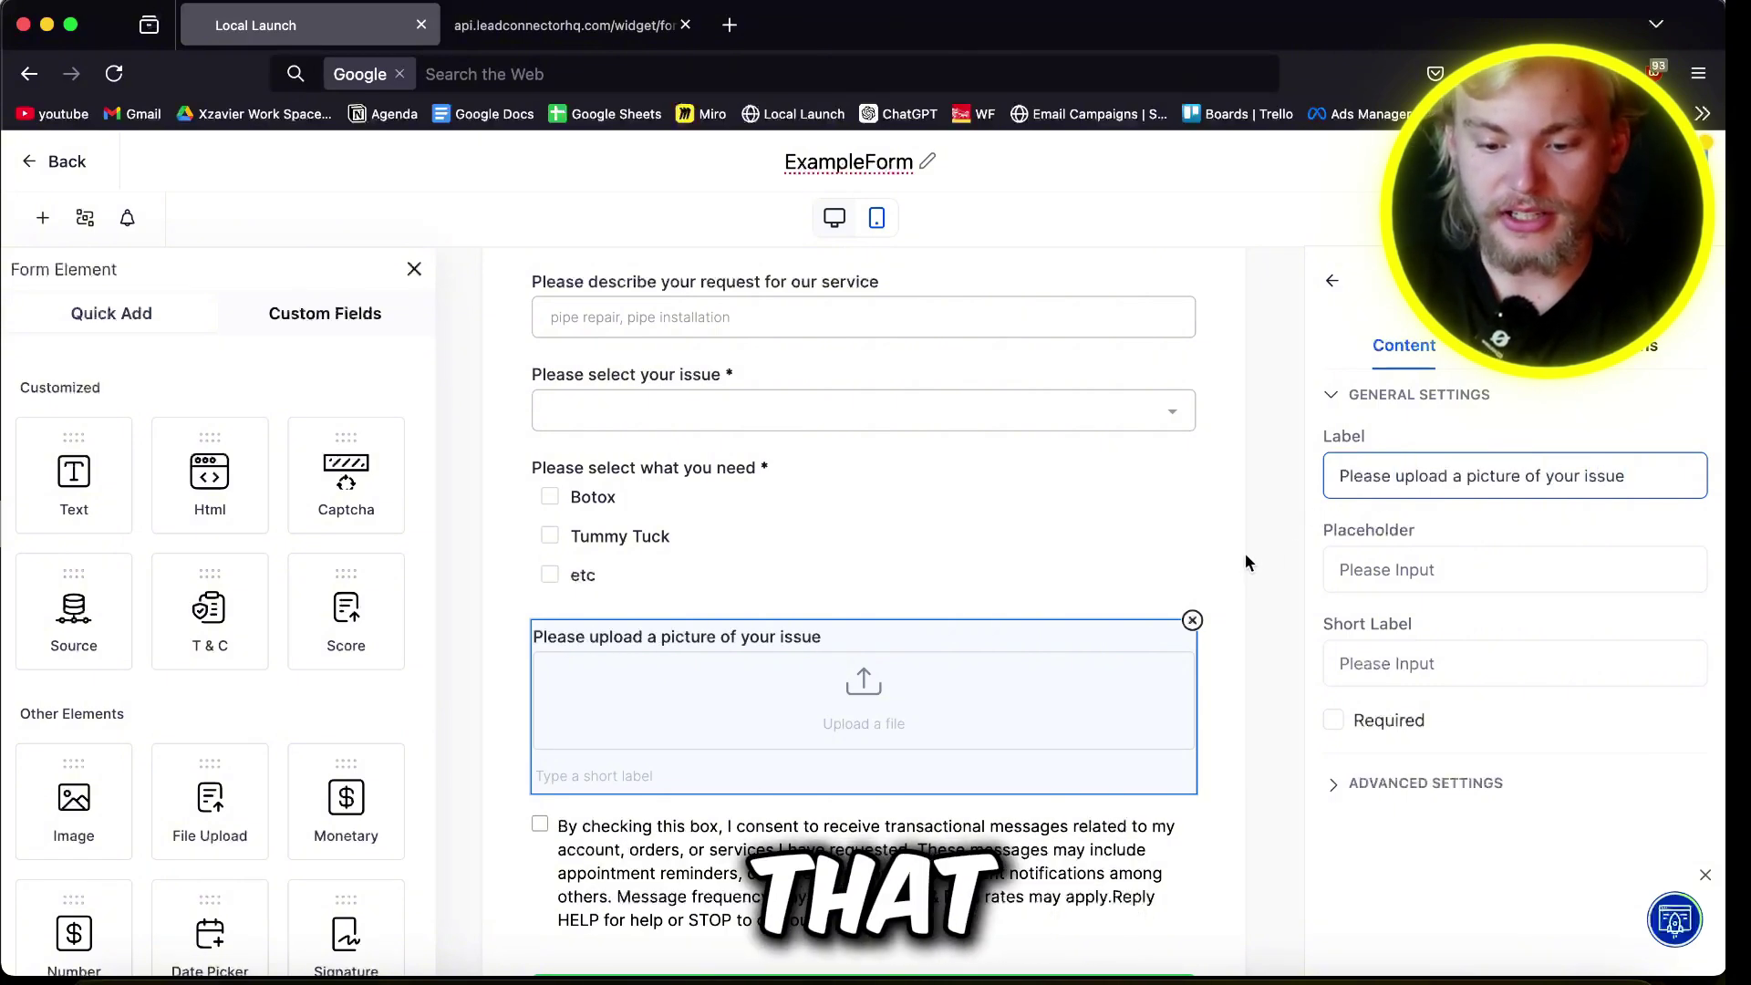
pyautogui.scroll(10, 1247, 559)
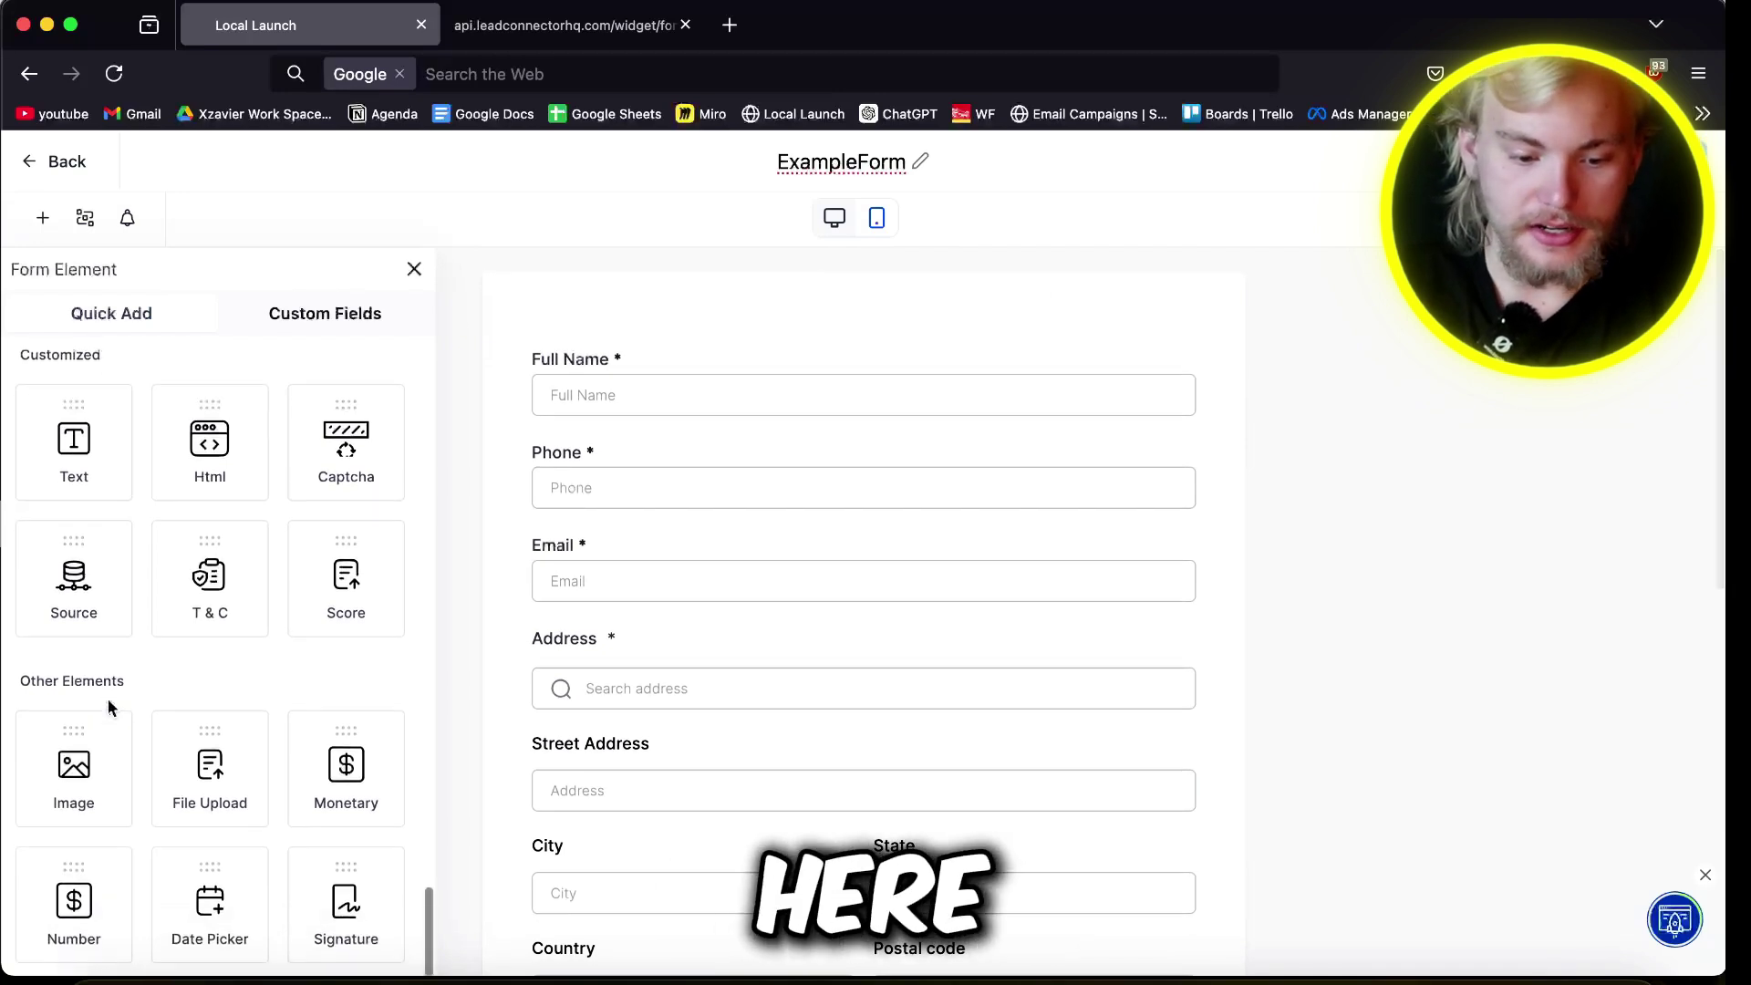
pyautogui.moveTo(243, 898); pyautogui.dragTo(369, 632)
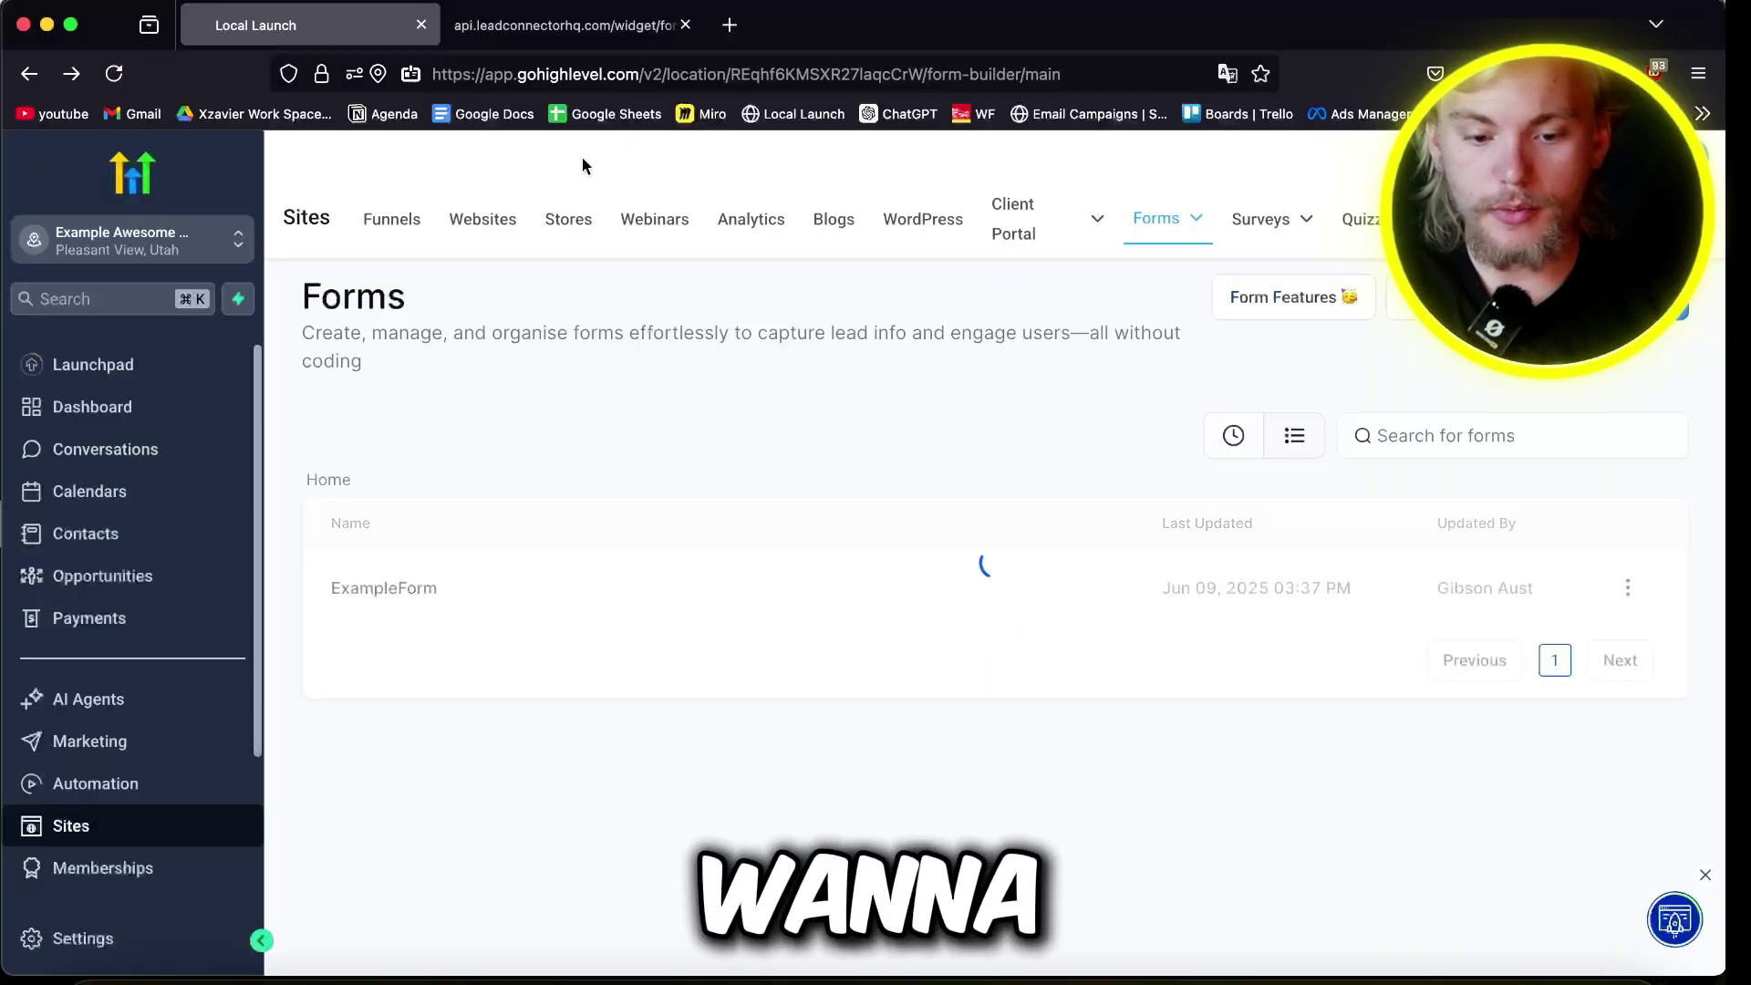
# Step: Go to Calendar Settings and start creating a new calendar
pyautogui.click(101, 493)
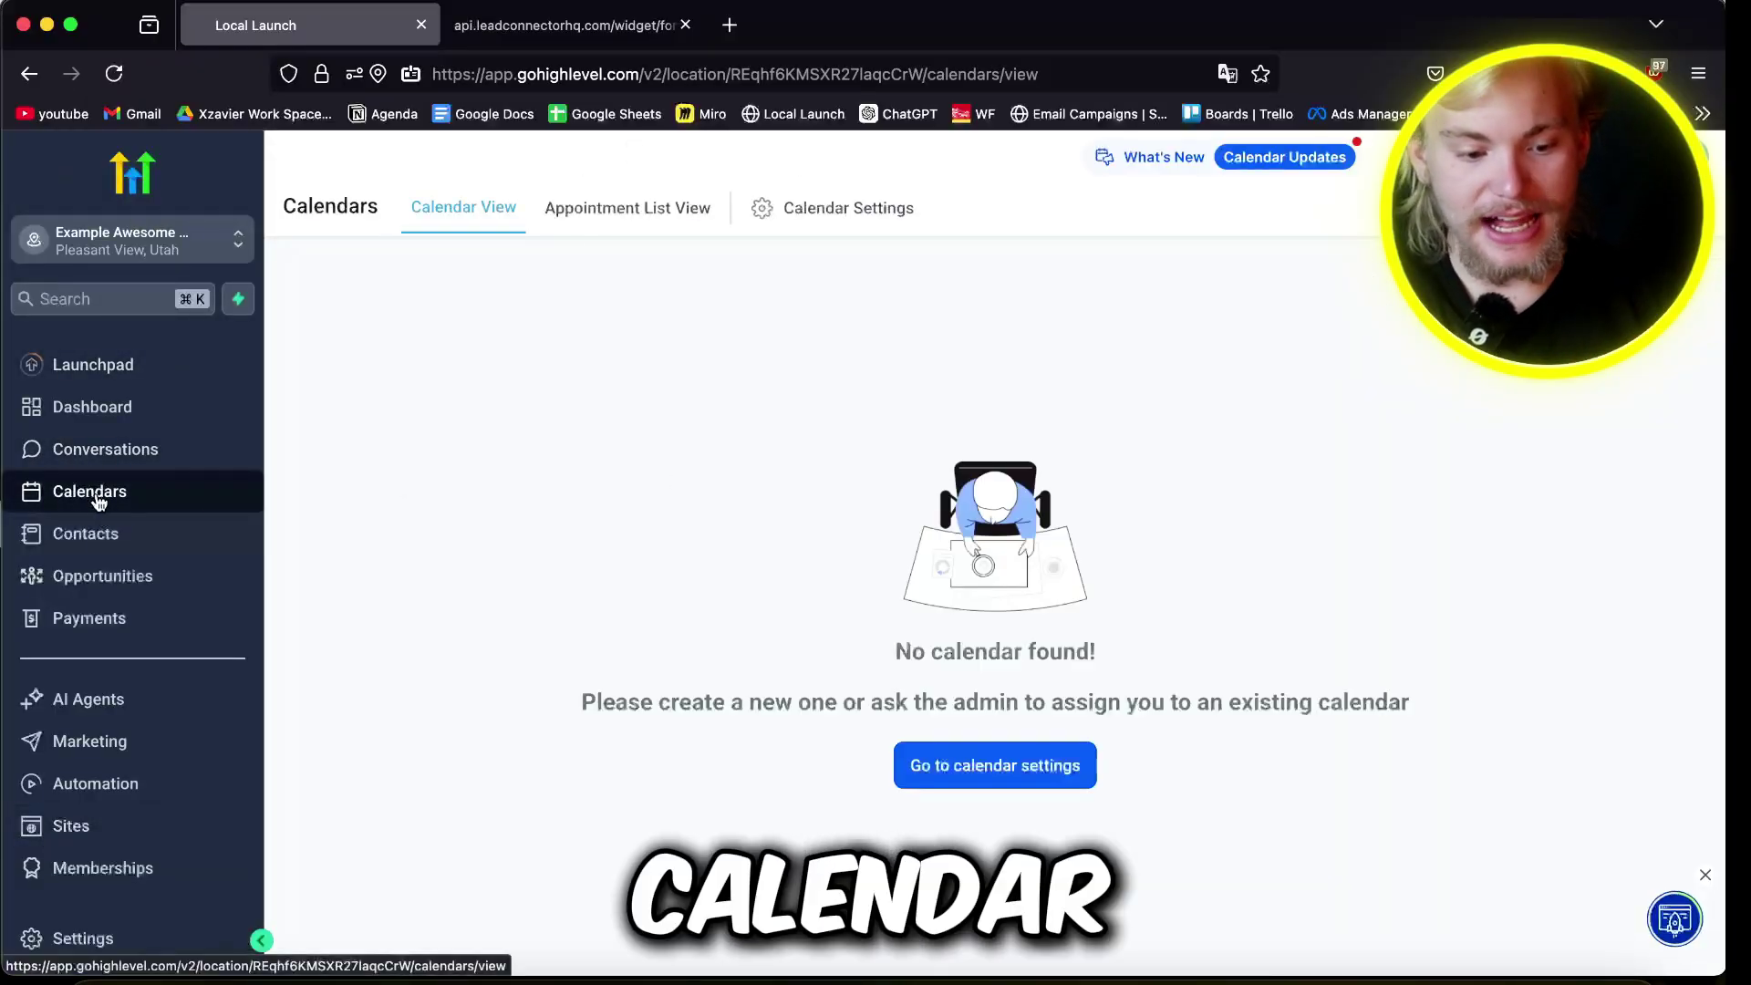
pyautogui.click(949, 766)
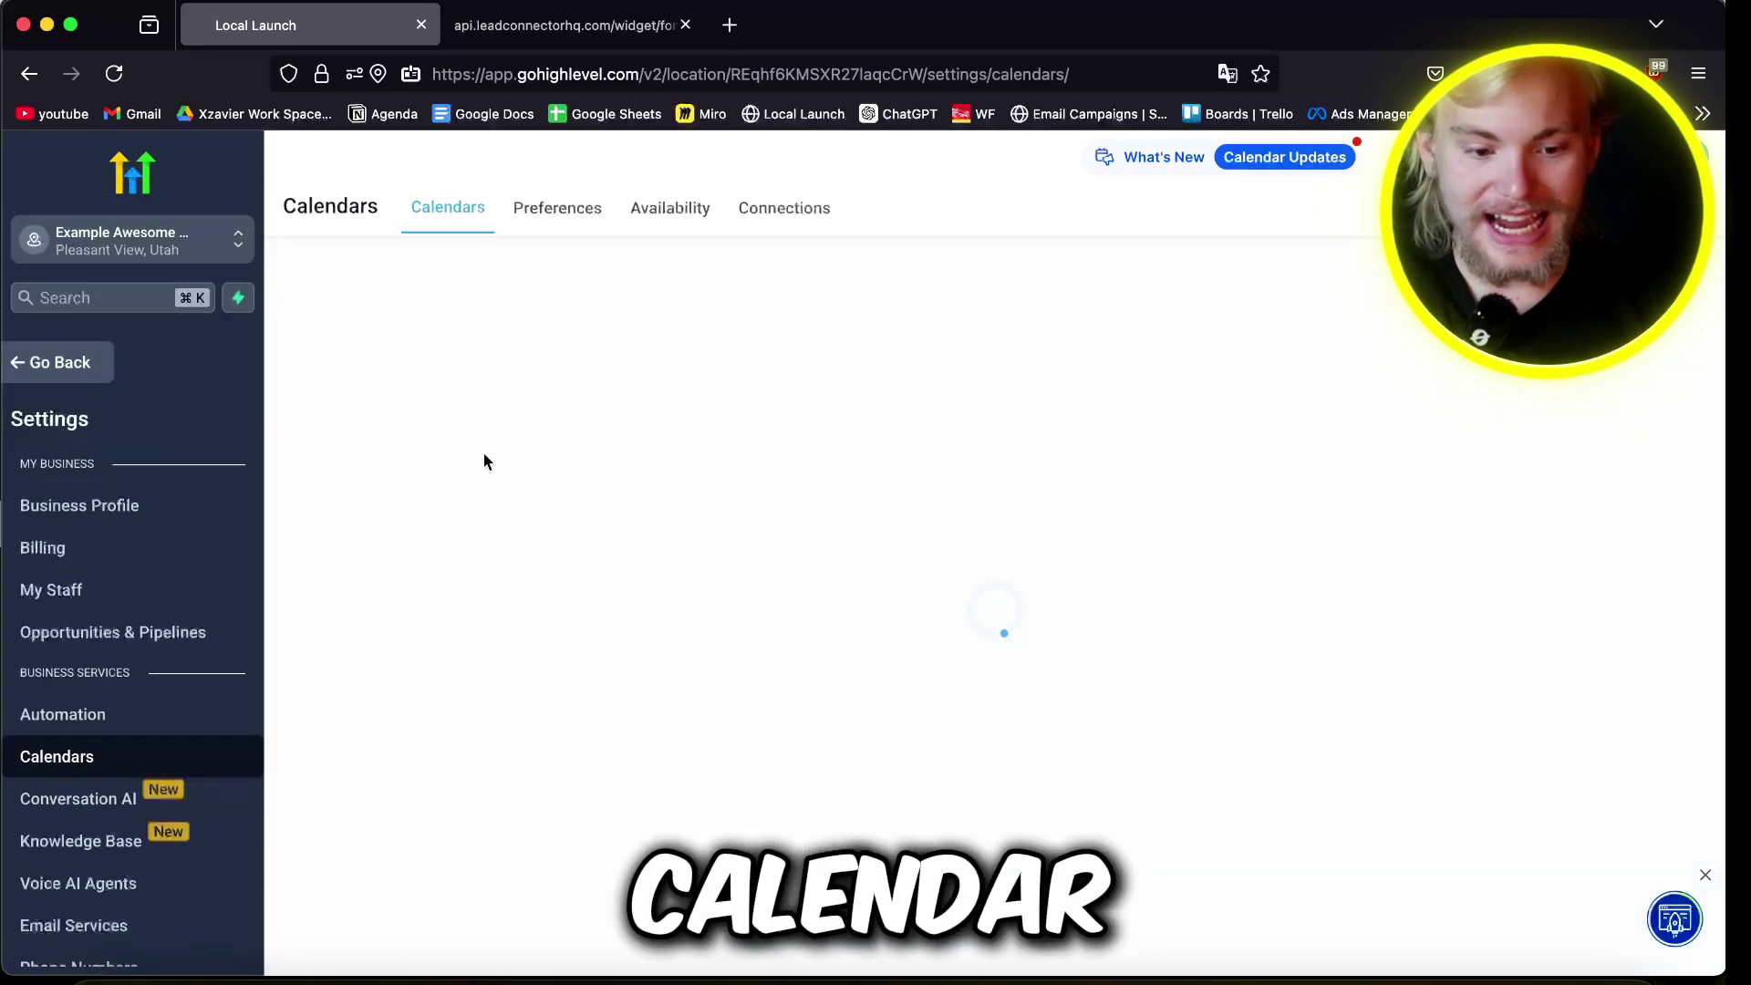
pyautogui.click(1601, 322)
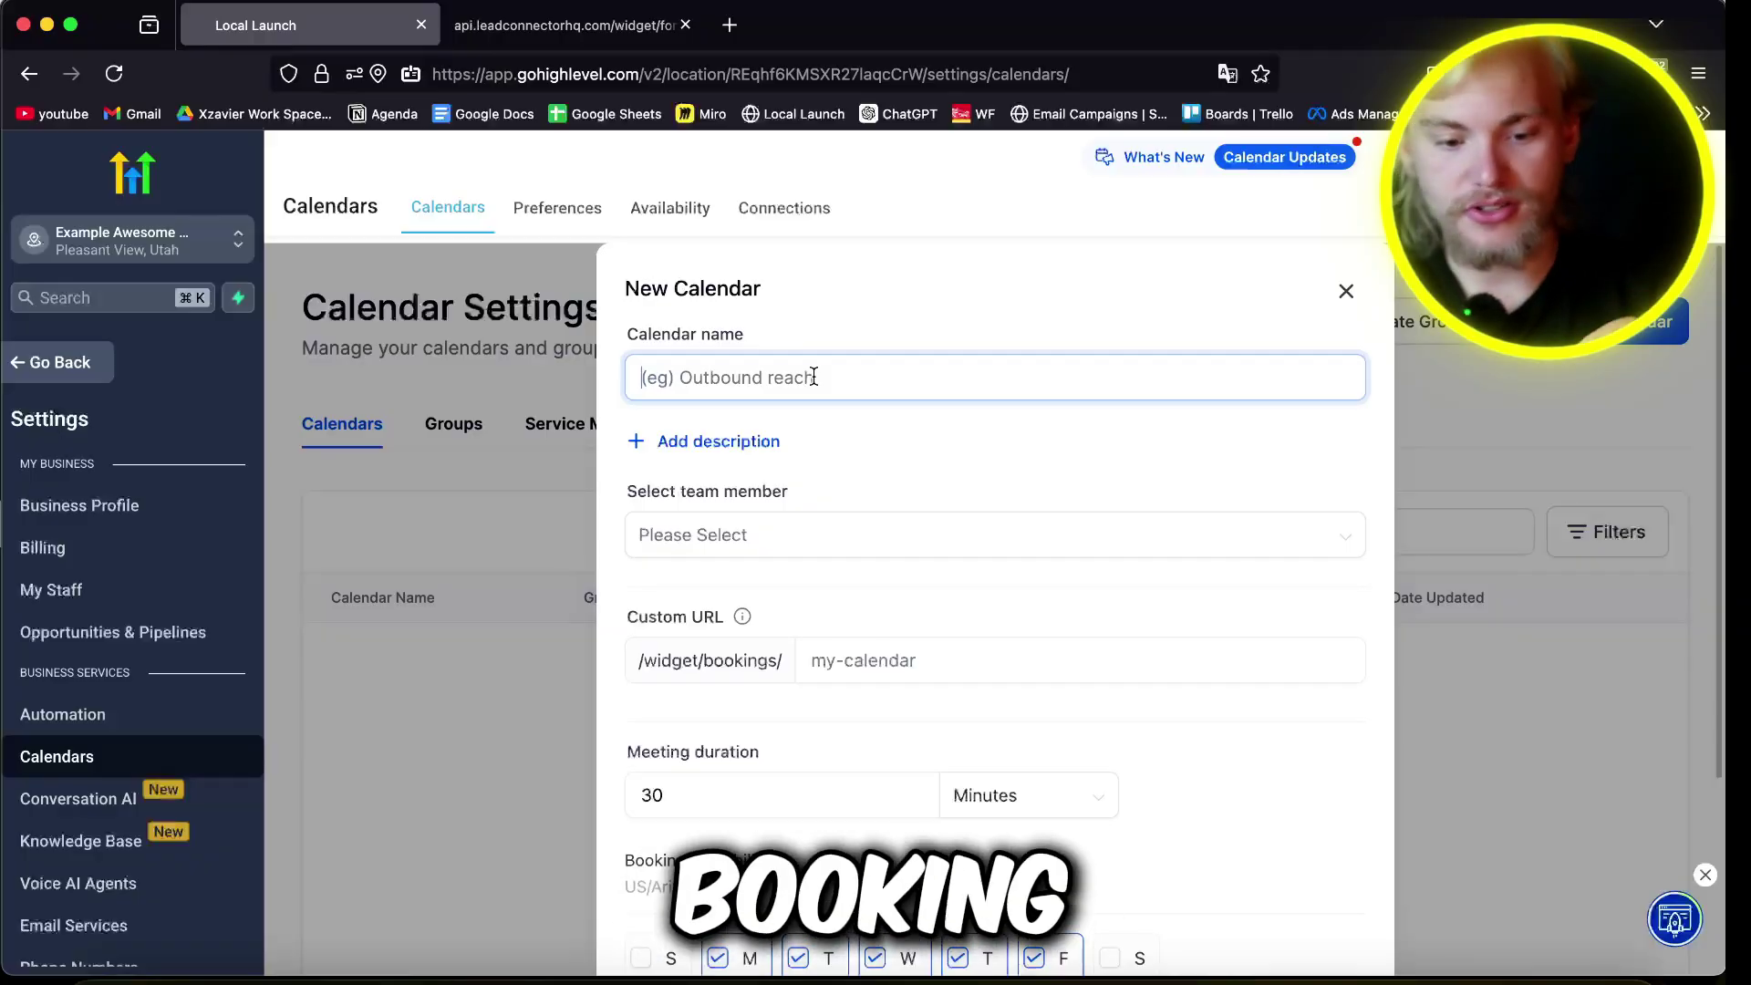
# Step: Name it 'My calander for jobs', find no team member to assign, and discard the draft
pyautogui.write('My')
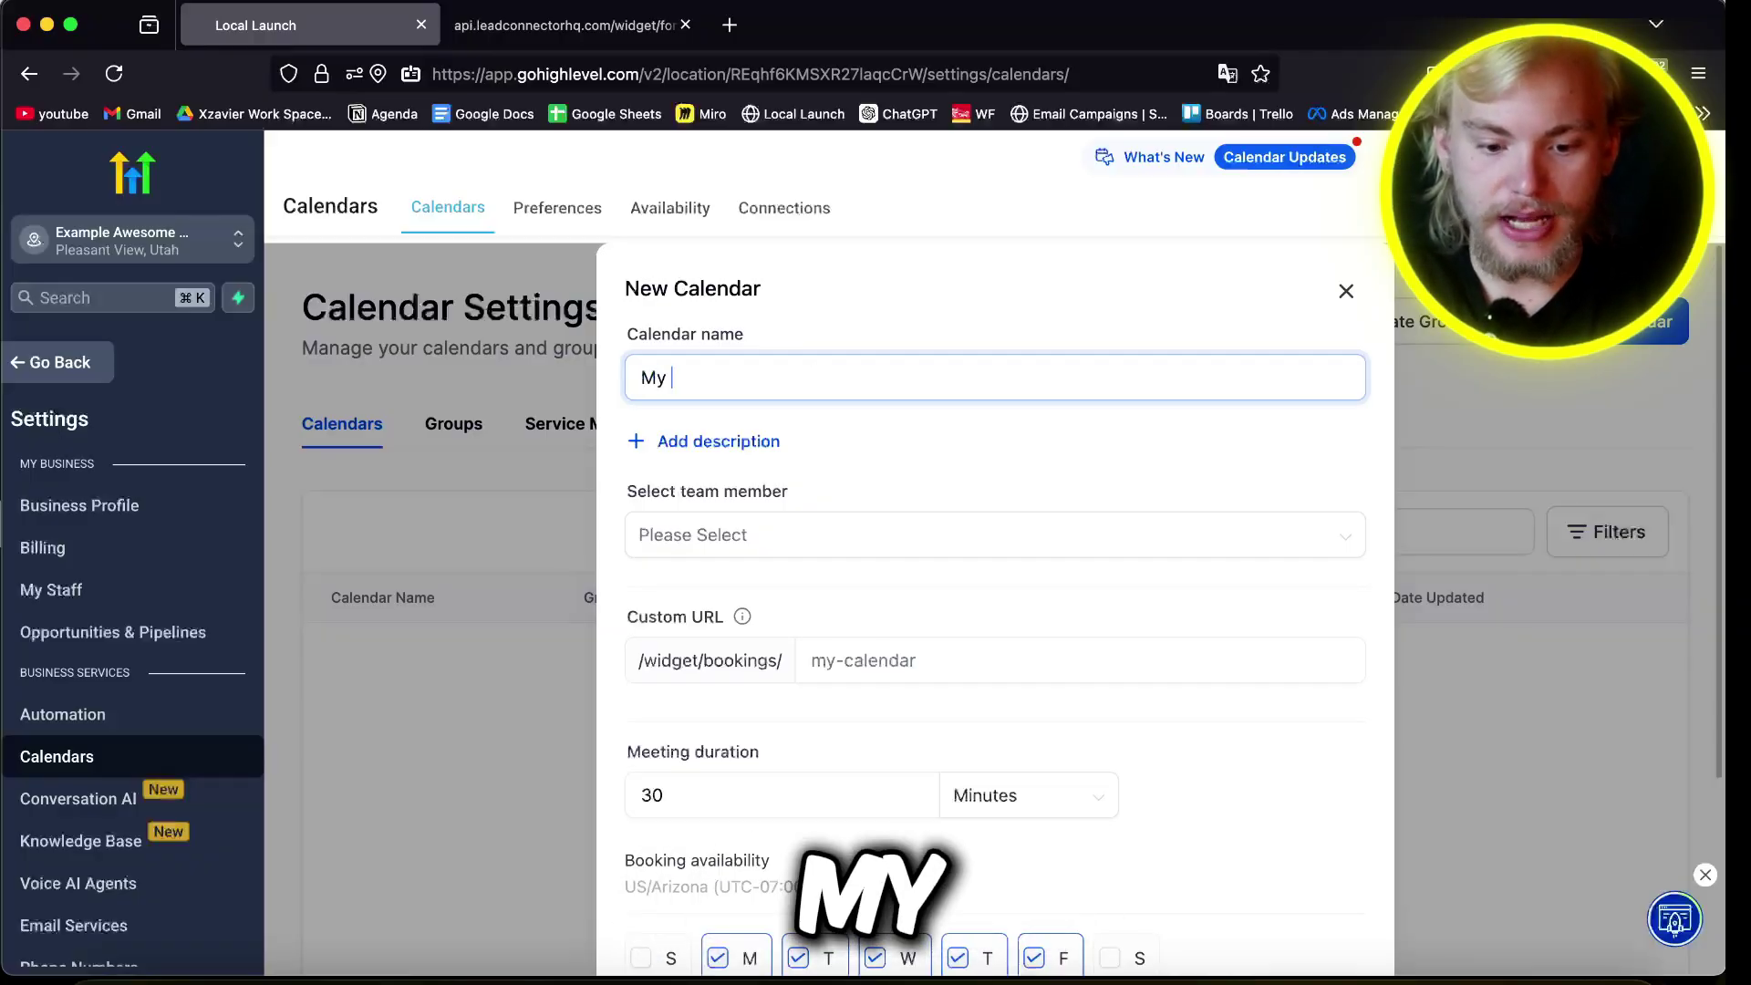
pyautogui.write(' caland')
pyautogui.press('BackSpace')
pyautogui.press('BackSpace')
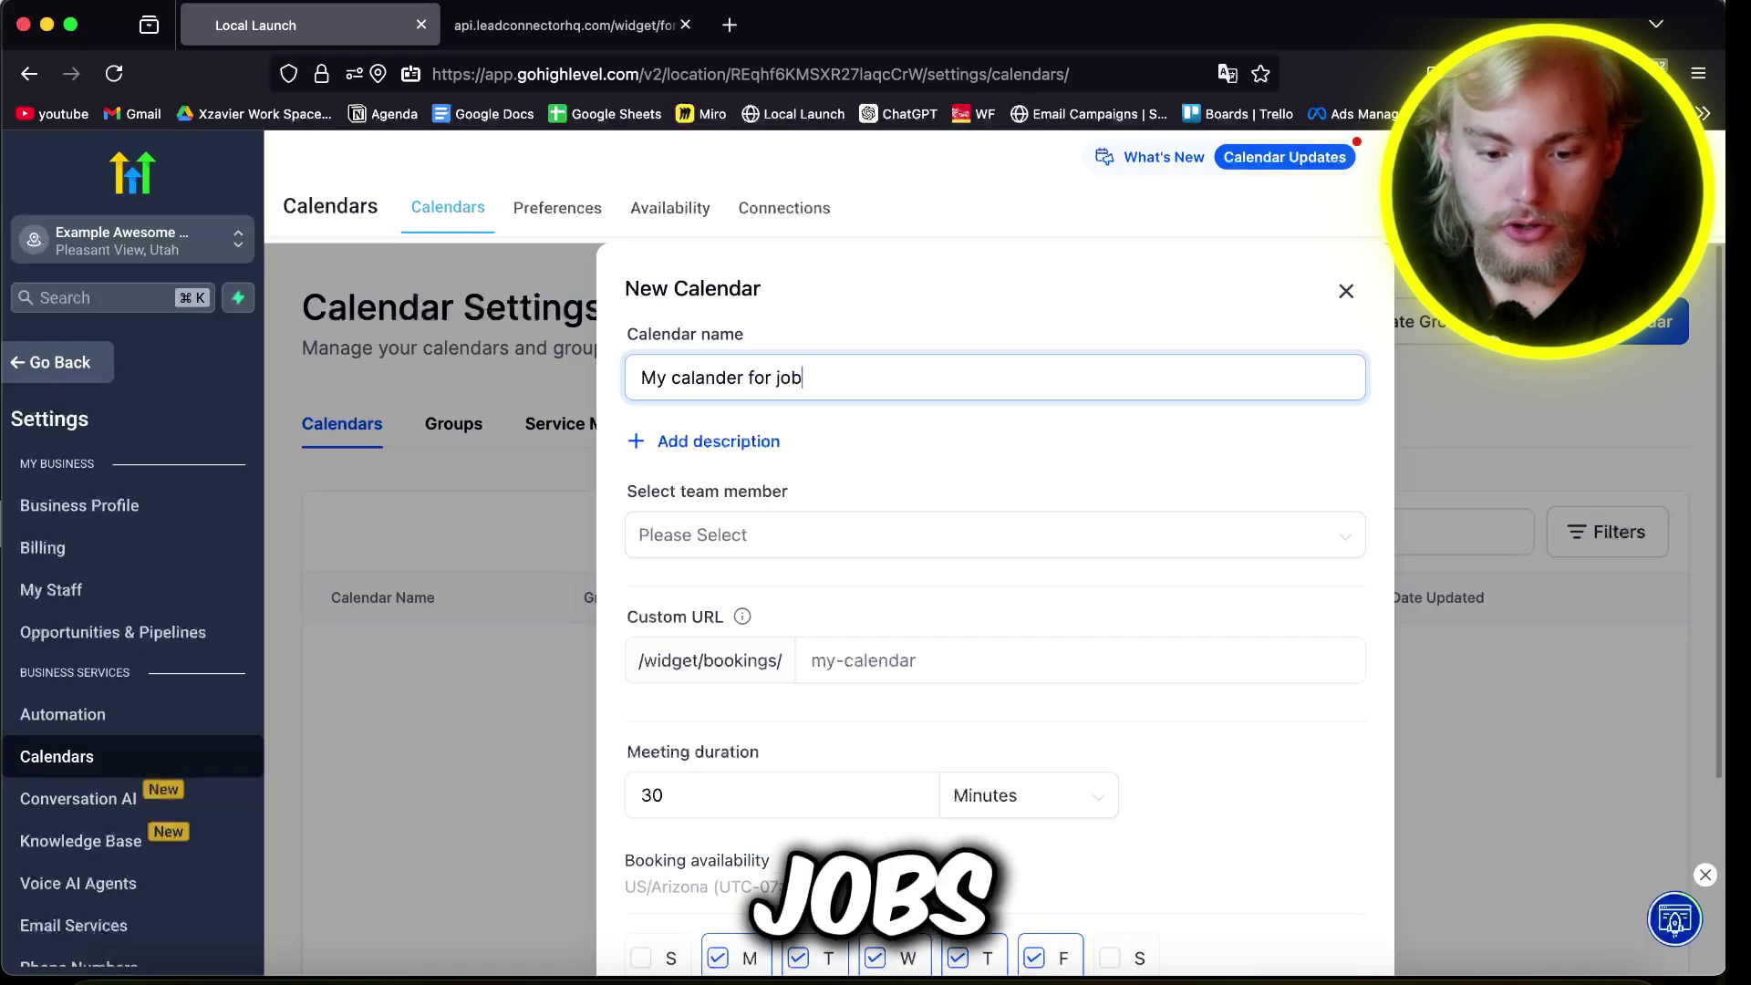
pyautogui.click(711, 534)
pyautogui.click(957, 457)
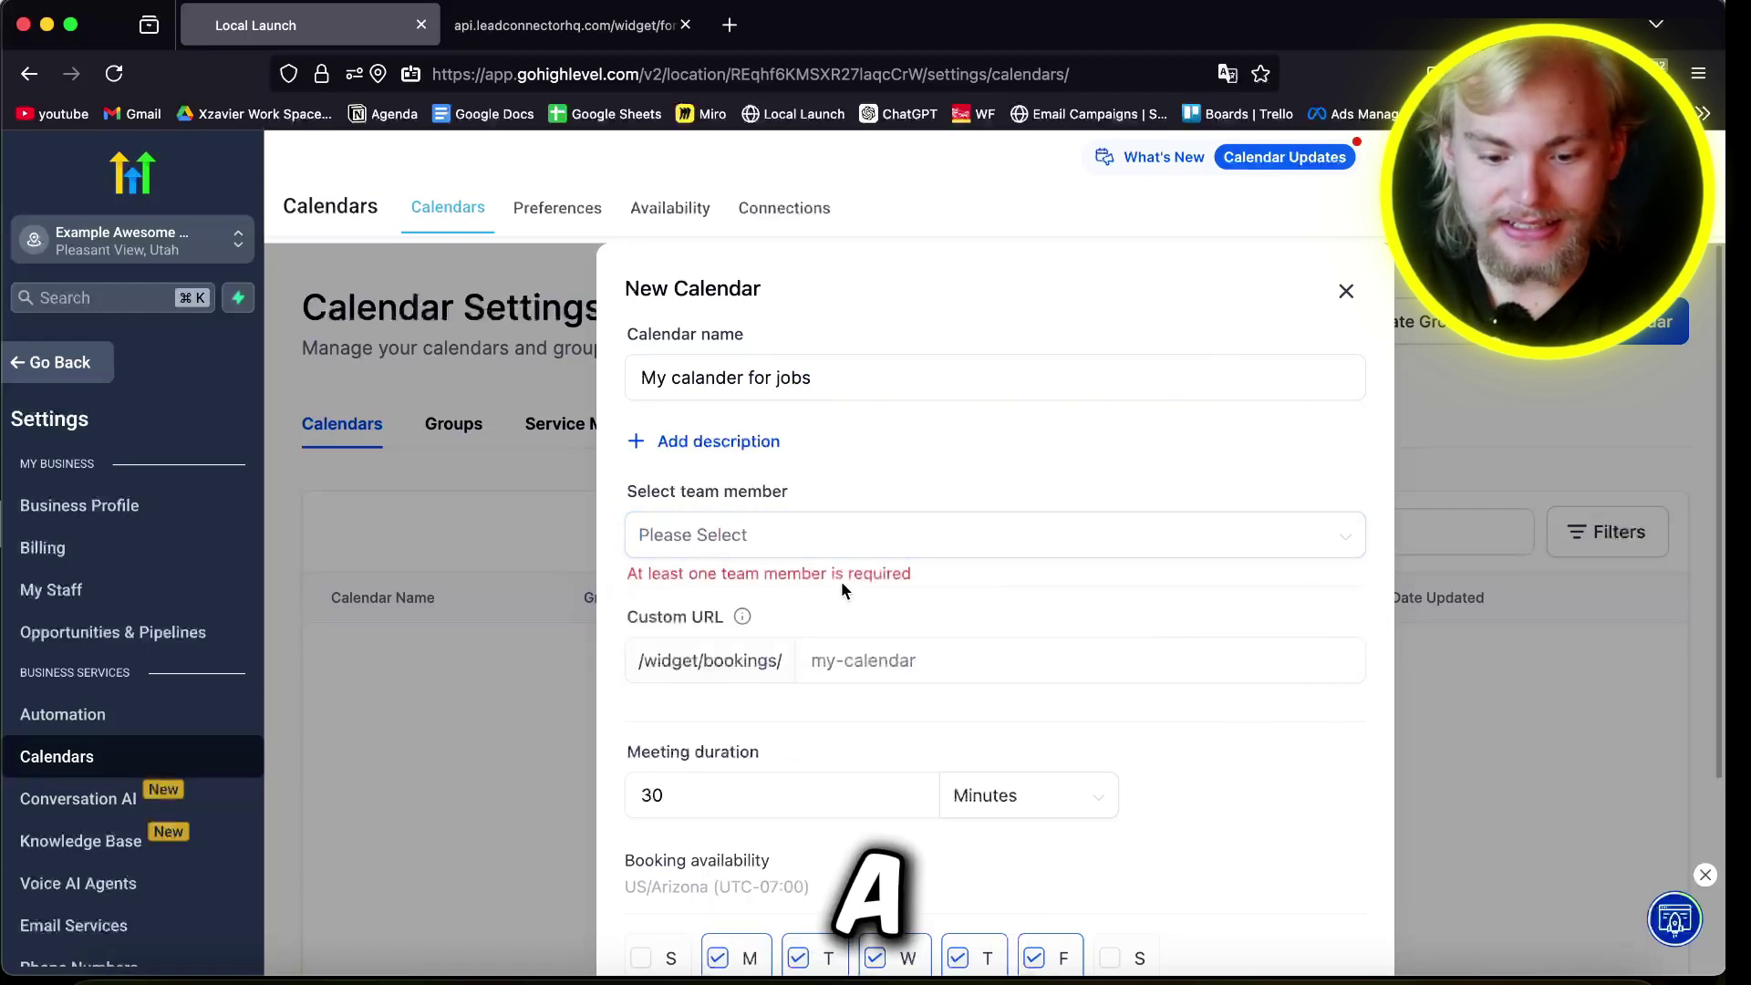
pyautogui.click(1346, 289)
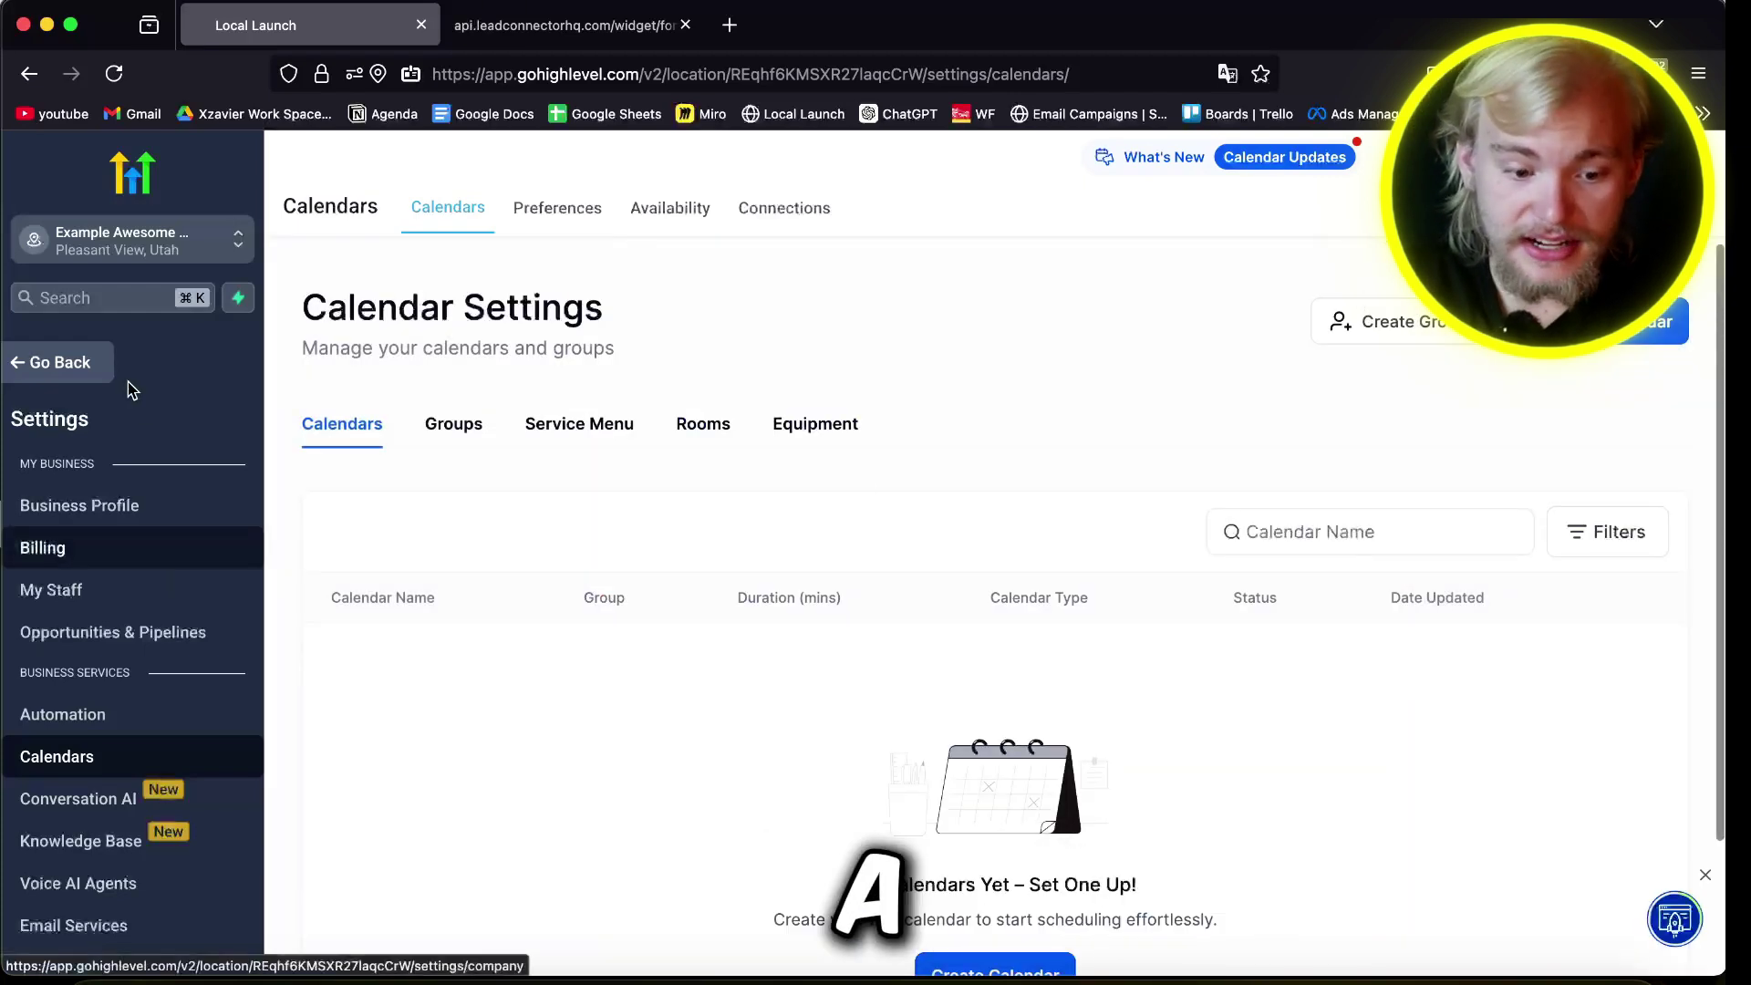
# Step: Add a new employee under My Staff with the staff member's first name, last name and e-mail
pyautogui.click(72, 594)
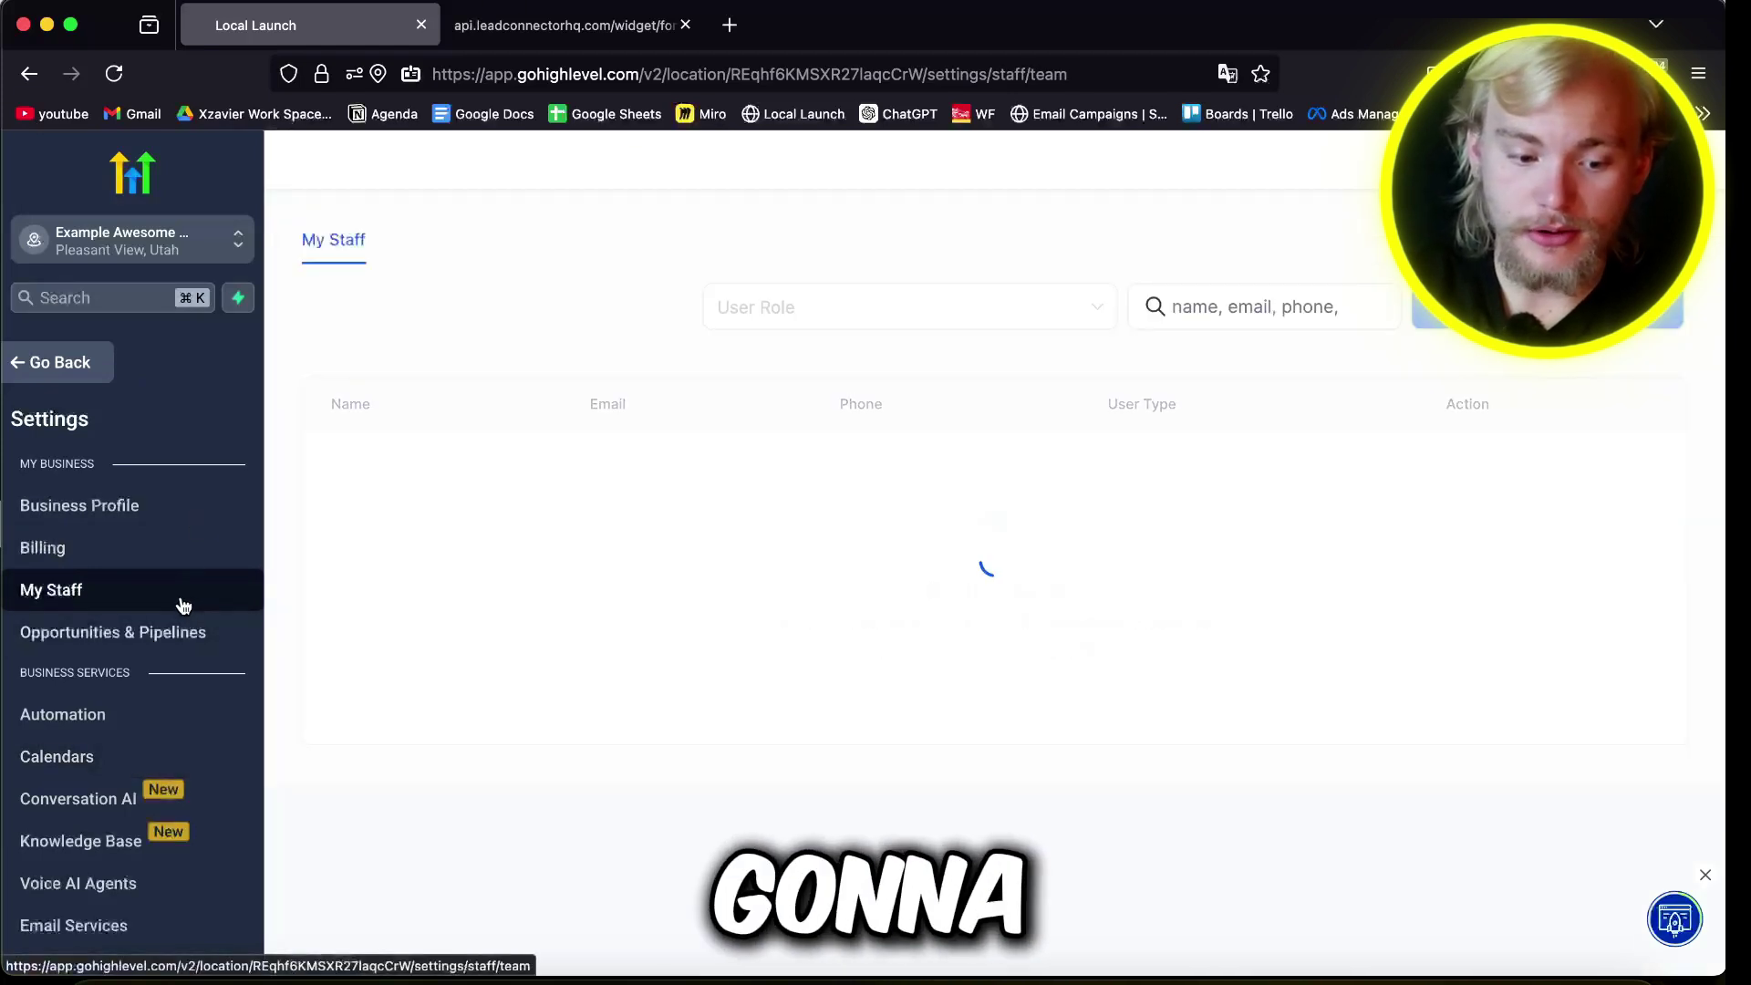
pyautogui.click(1441, 310)
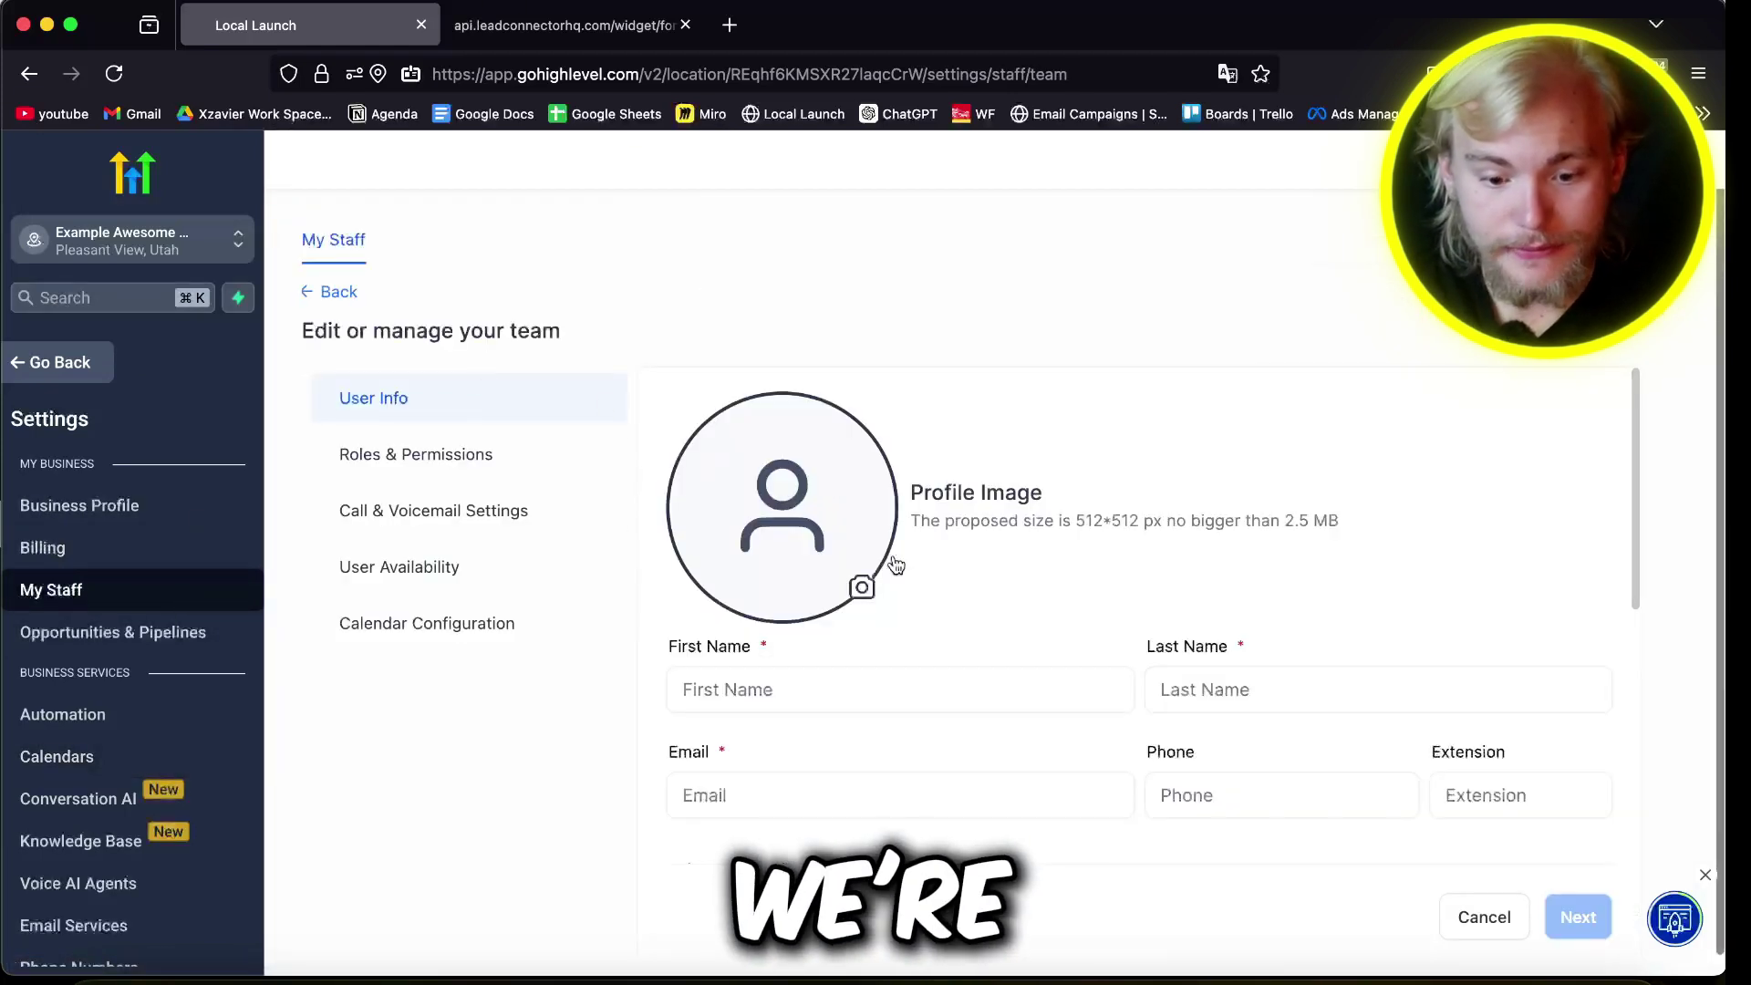
pyautogui.scroll(-2, 902, 570)
pyautogui.click(766, 449)
pyautogui.write('Gibson')
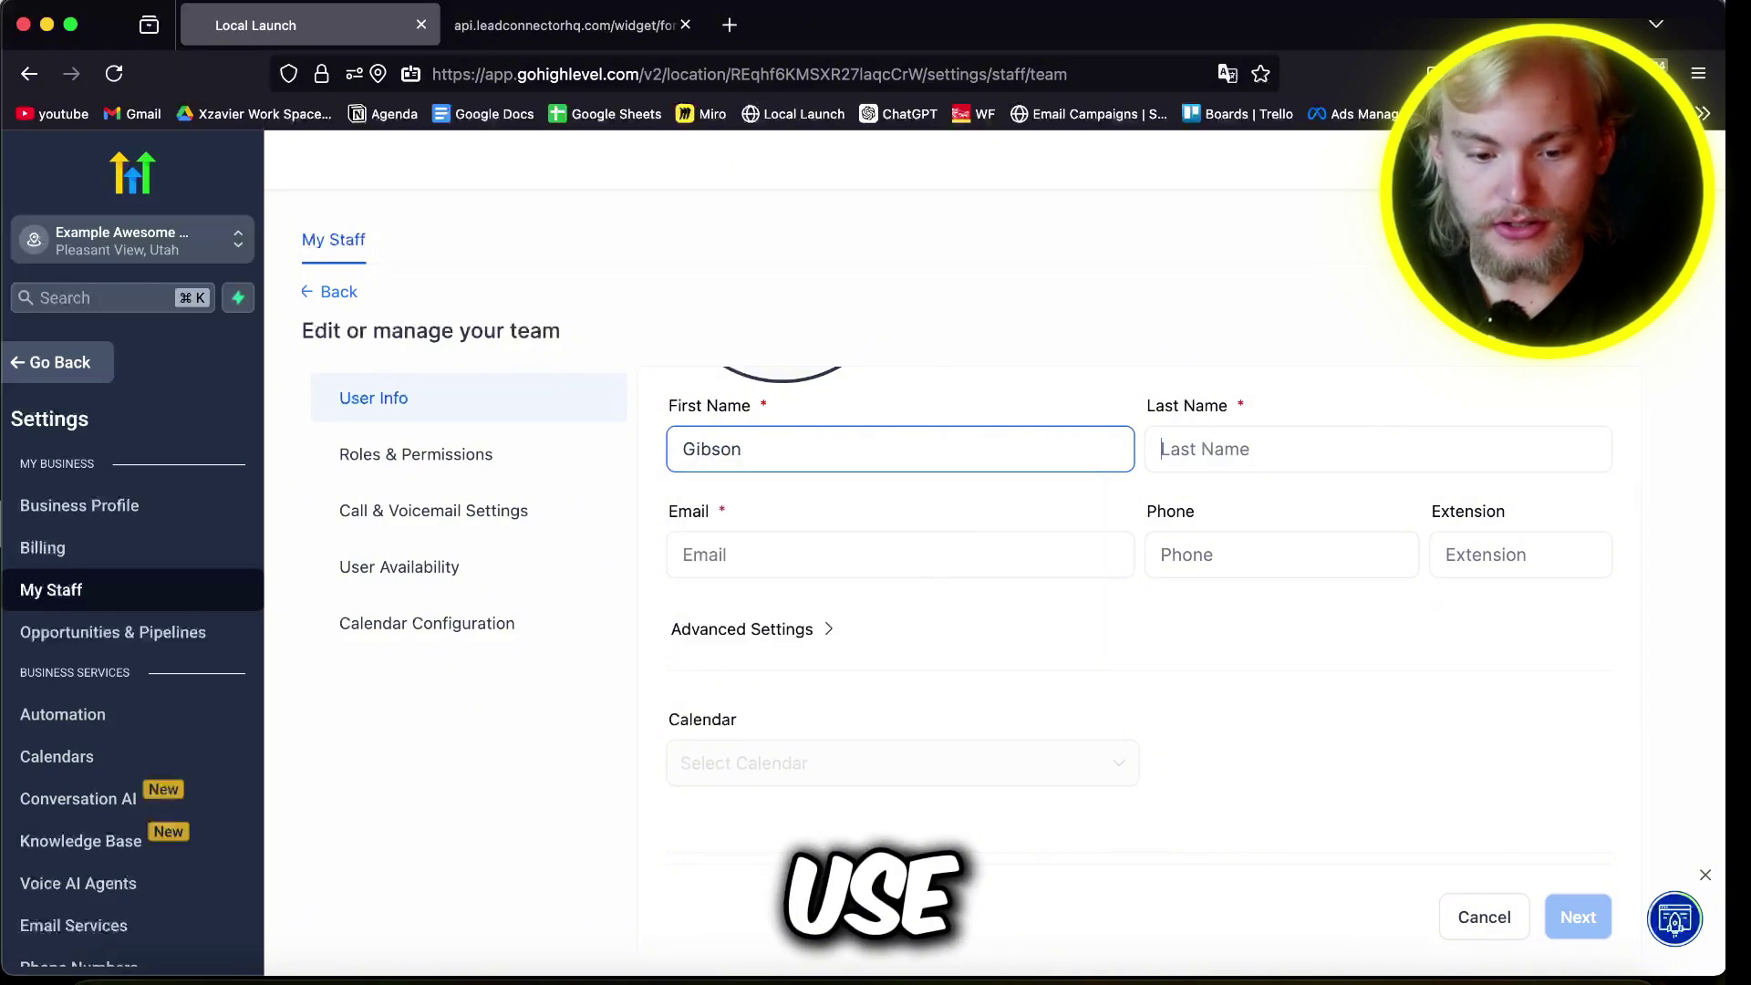
pyautogui.press('Tab')
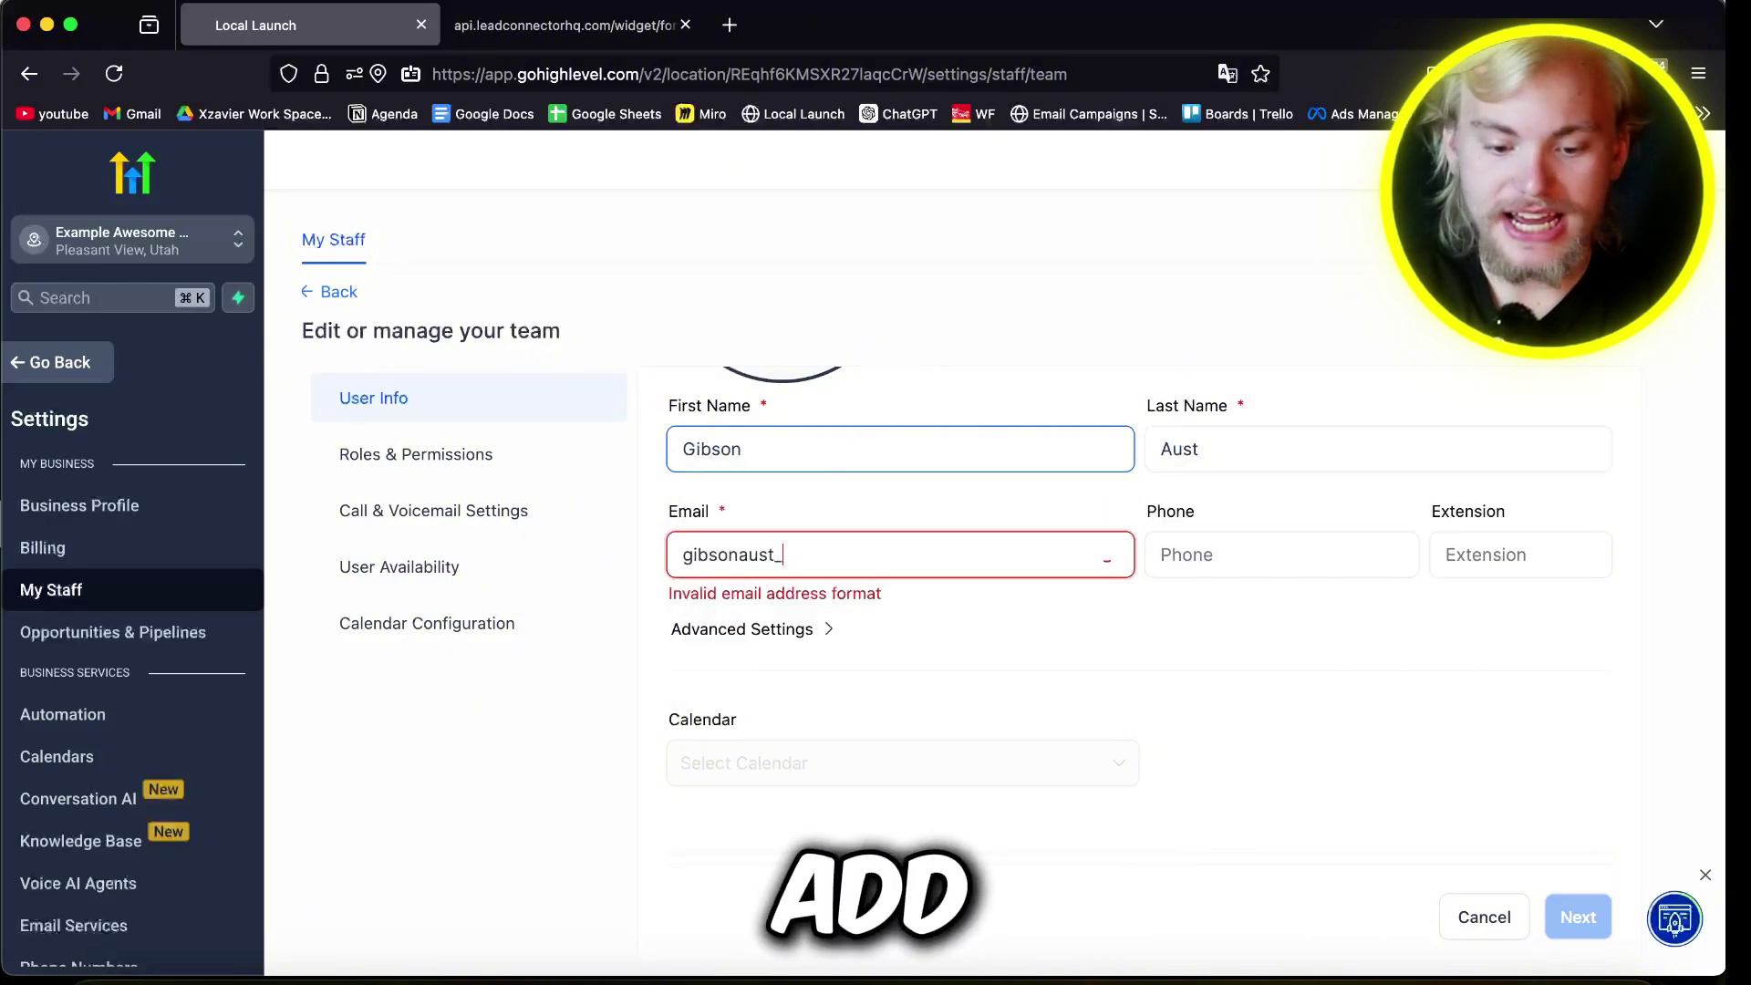
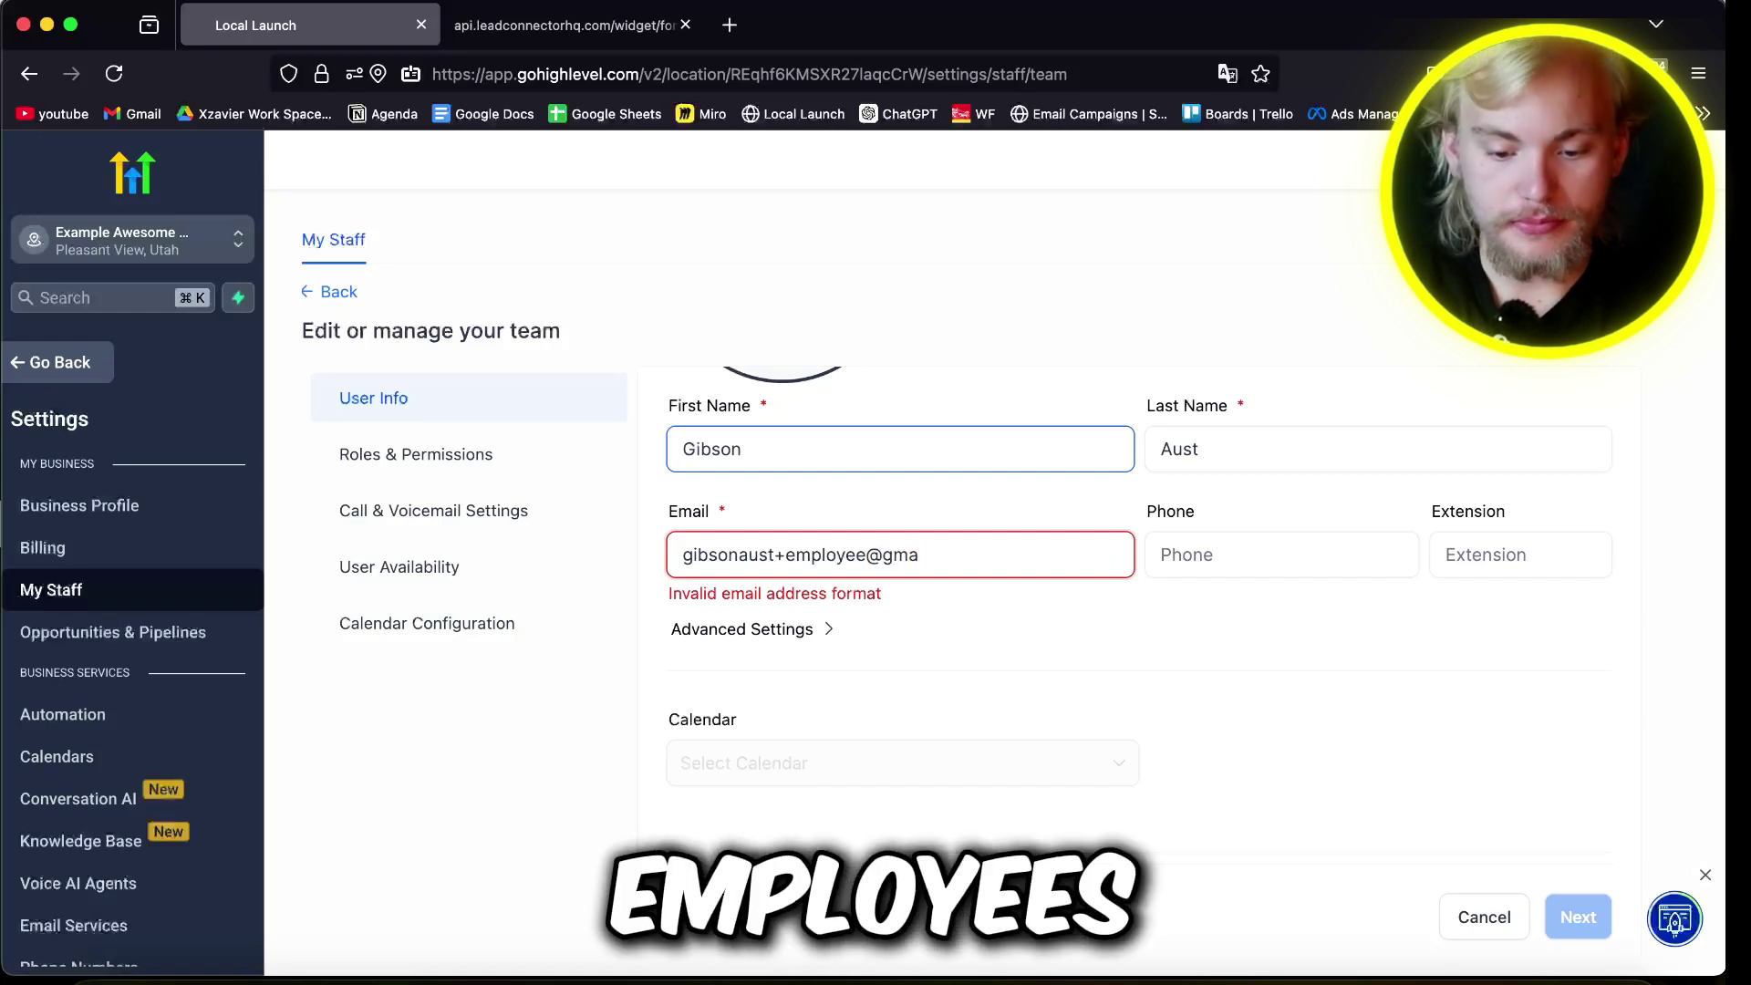
pyautogui.scroll(-10, 864, 695)
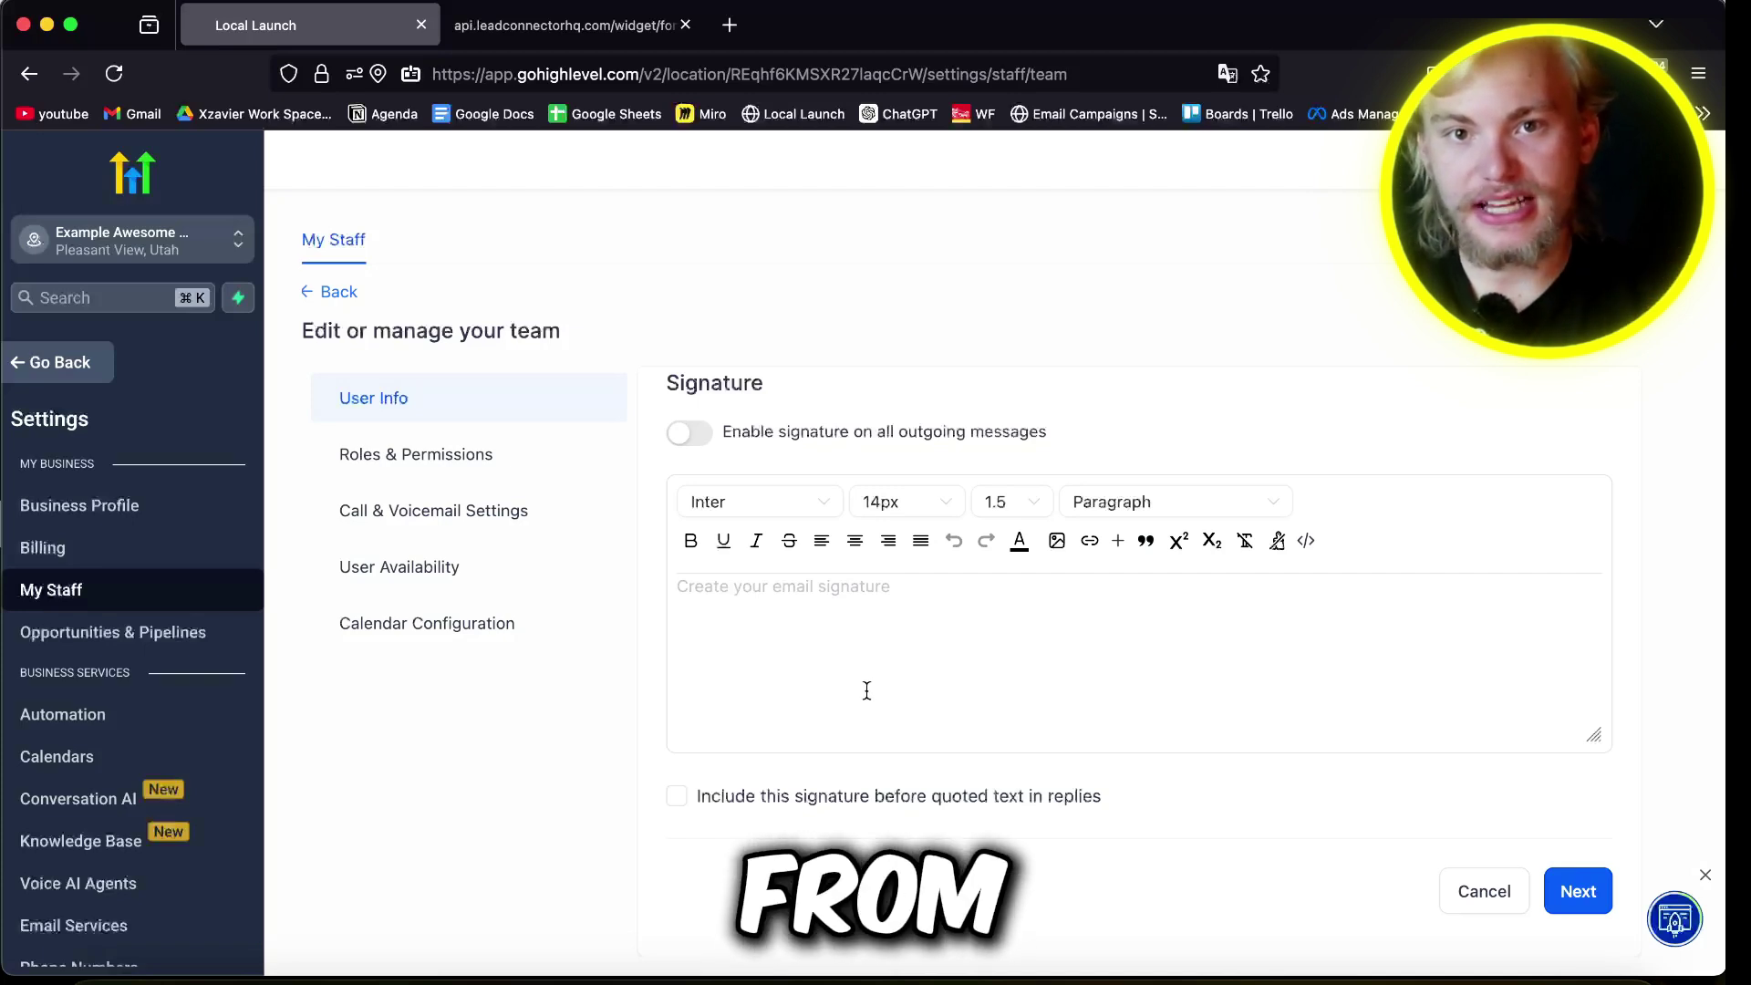
# Step: In Roles & Permissions, choose the Admin role and switch off all Payments permissions
pyautogui.click(1578, 891)
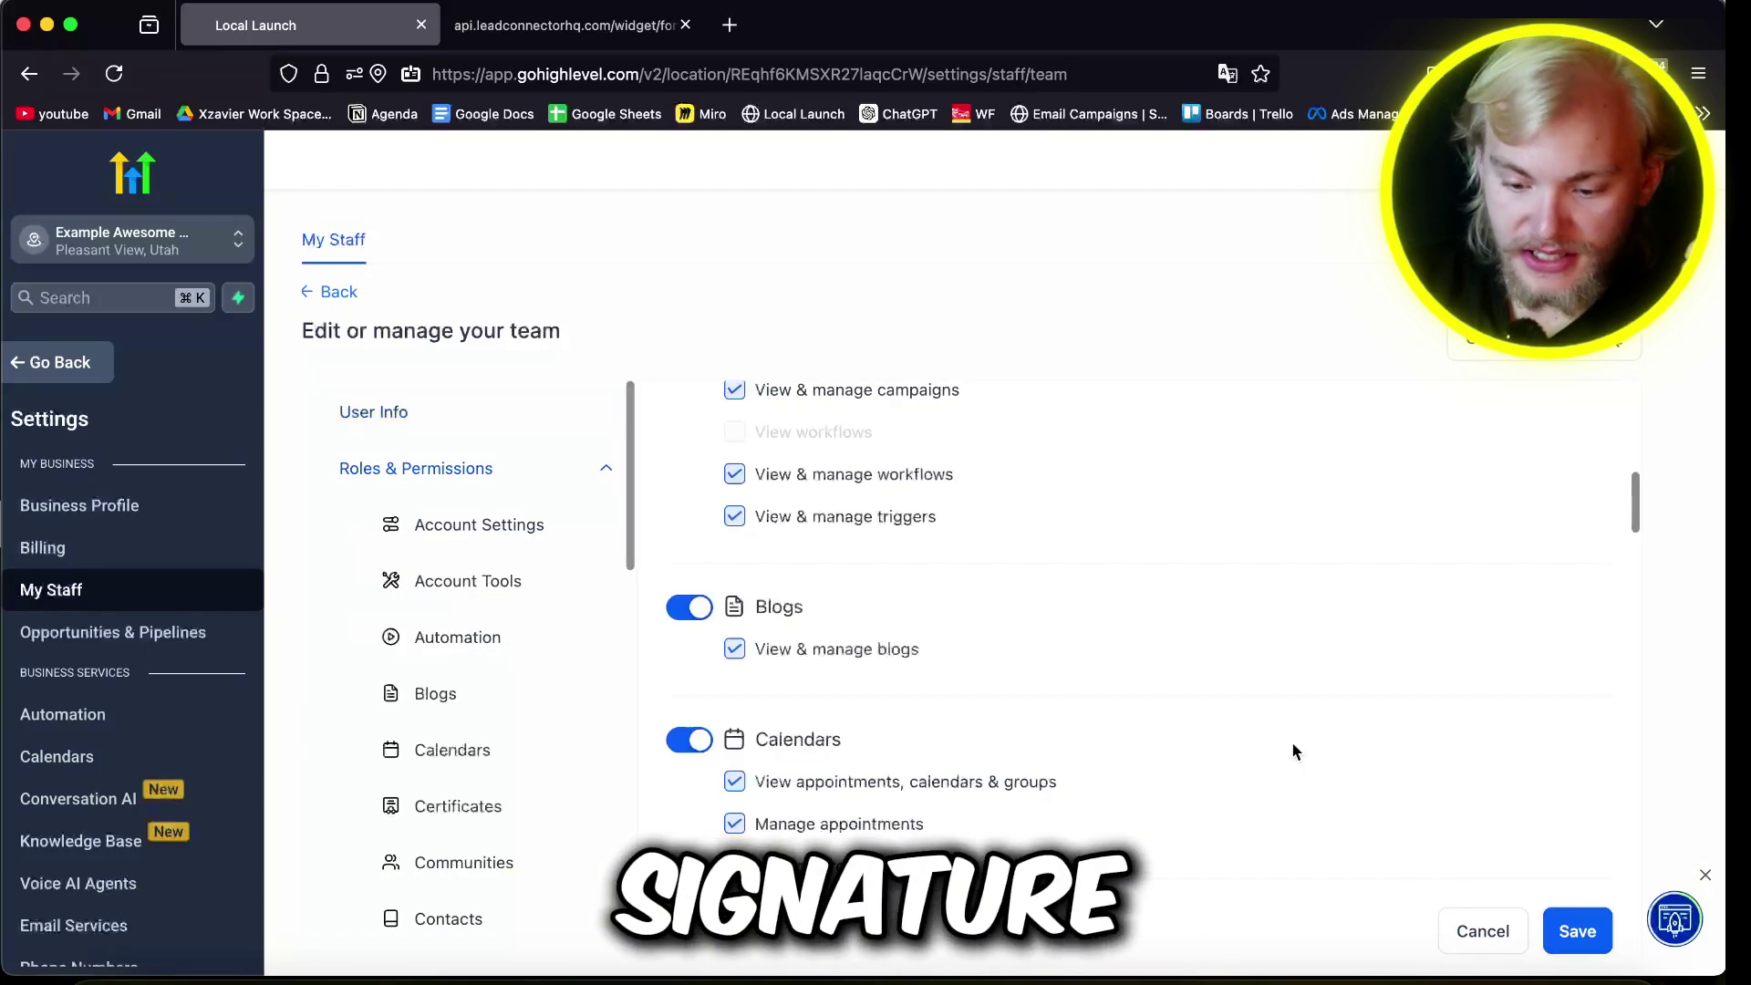
pyautogui.scroll(10, 934, 574)
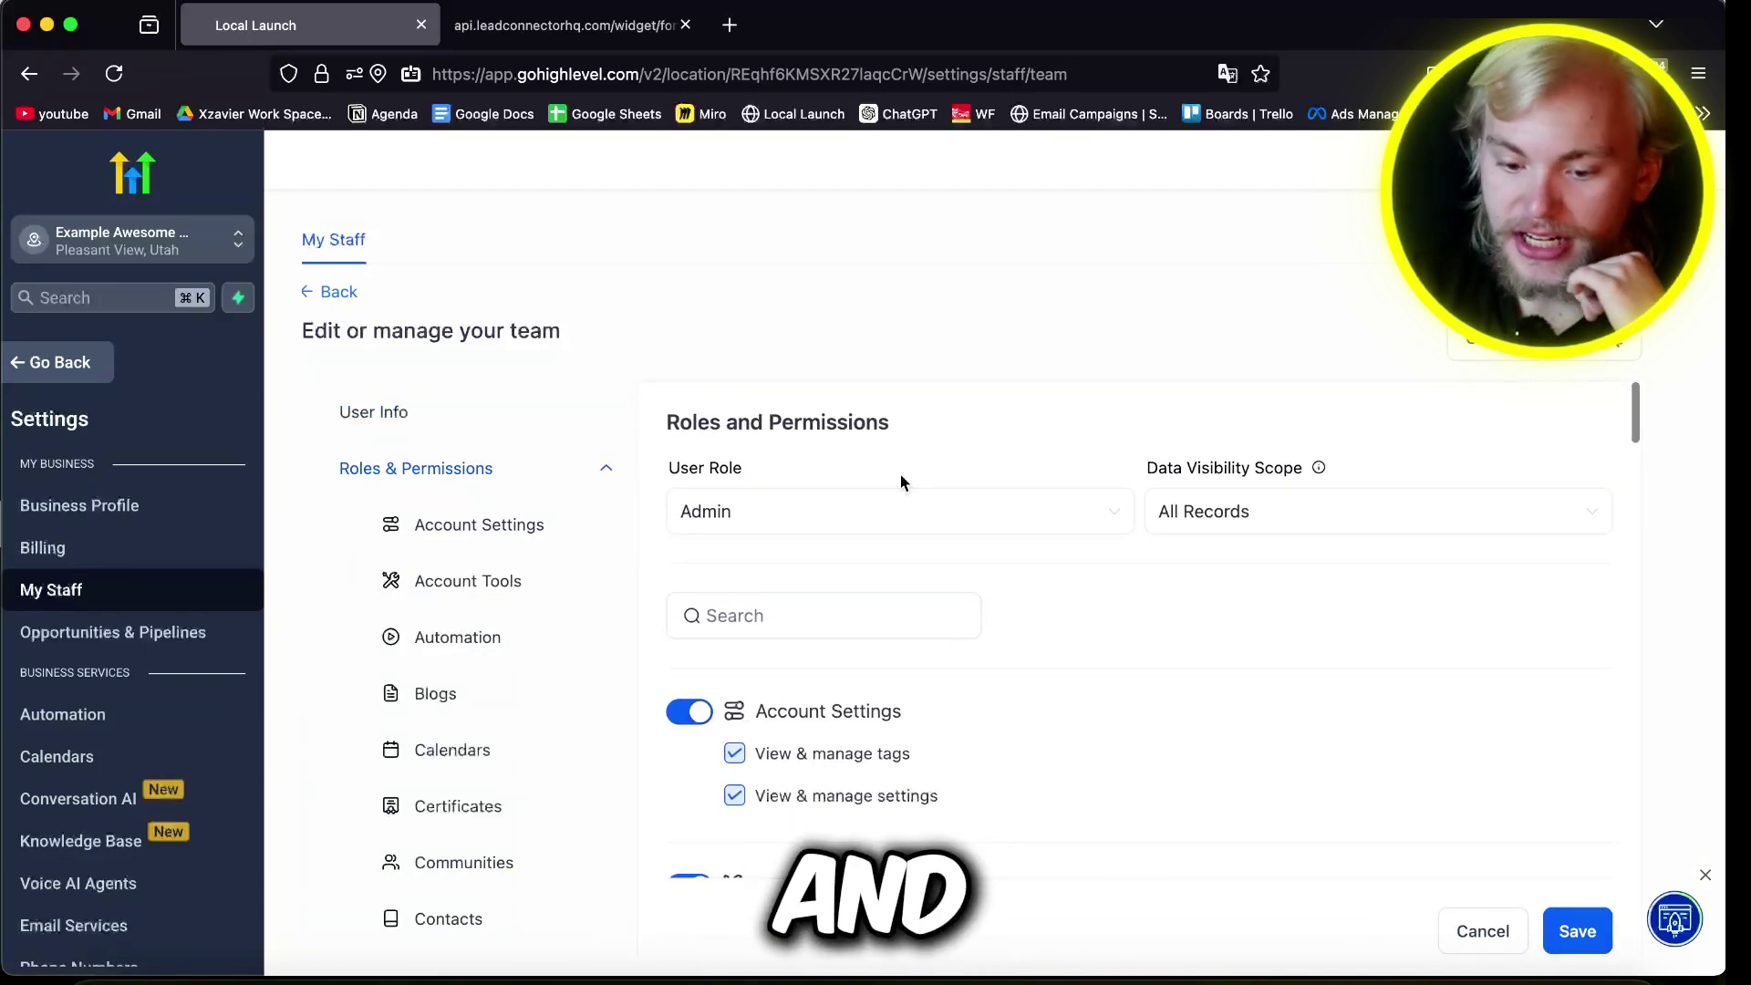
pyautogui.scroll(-10, 899, 482)
pyautogui.scroll(10, 1097, 557)
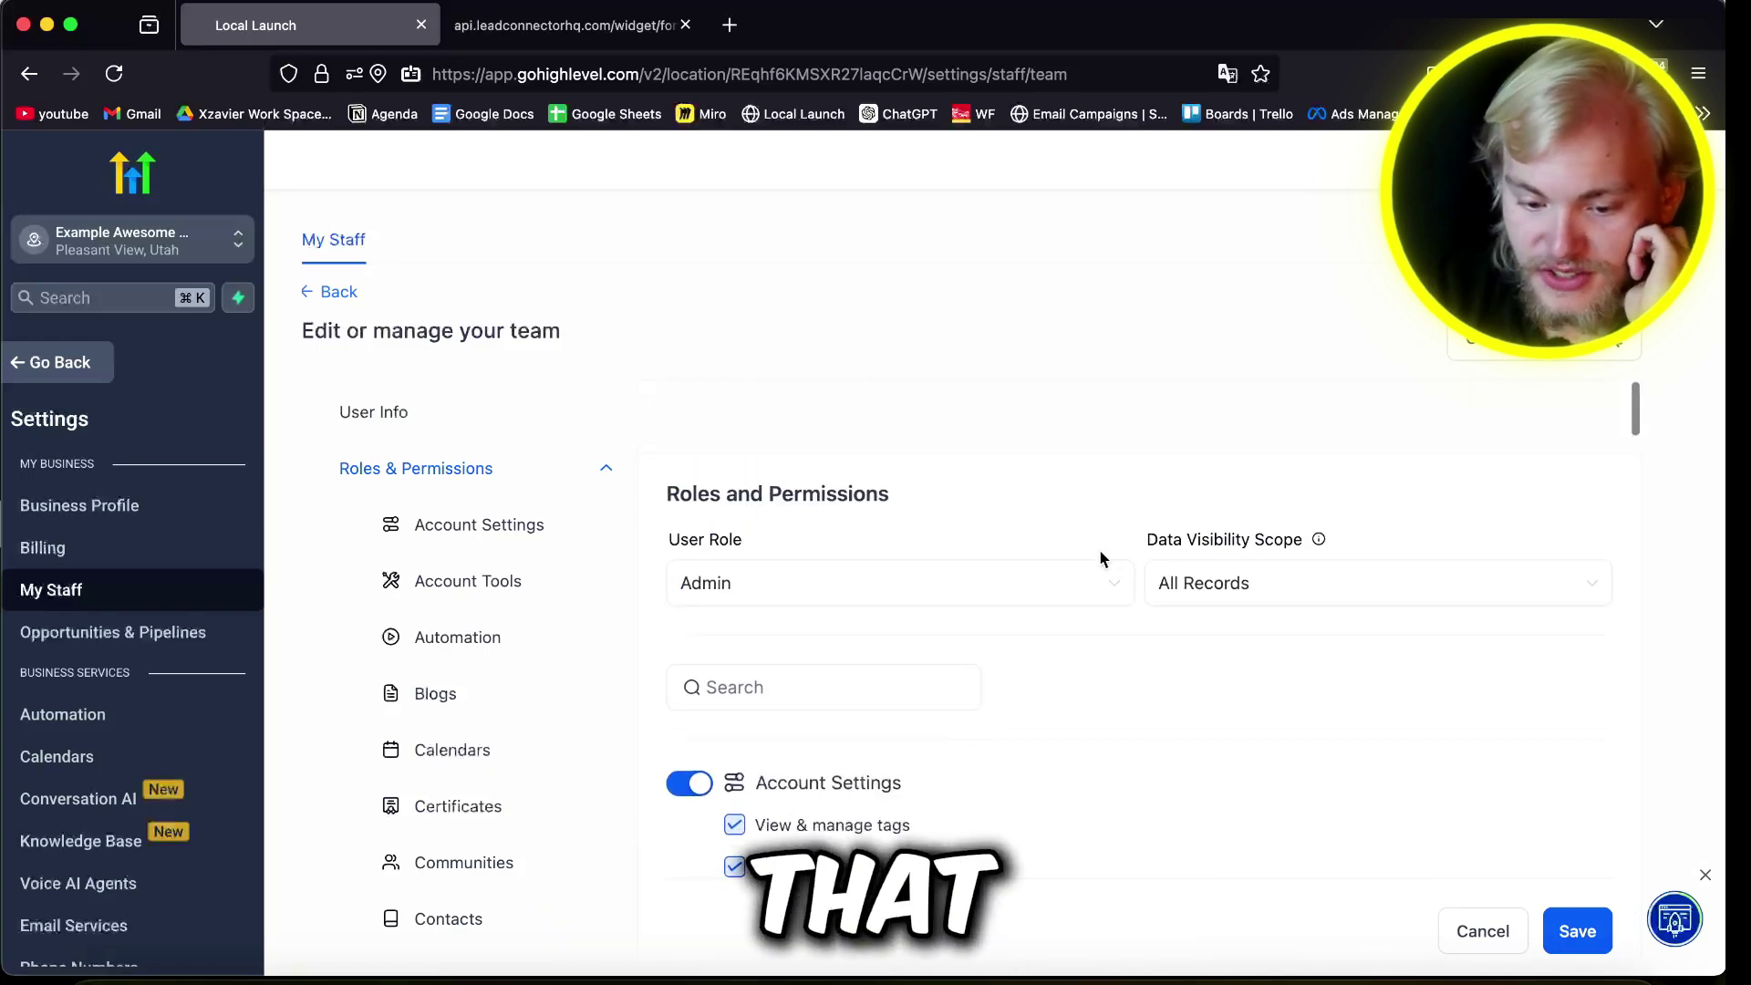
pyautogui.click(856, 507)
pyautogui.click(820, 571)
pyautogui.scroll(-8, 1262, 739)
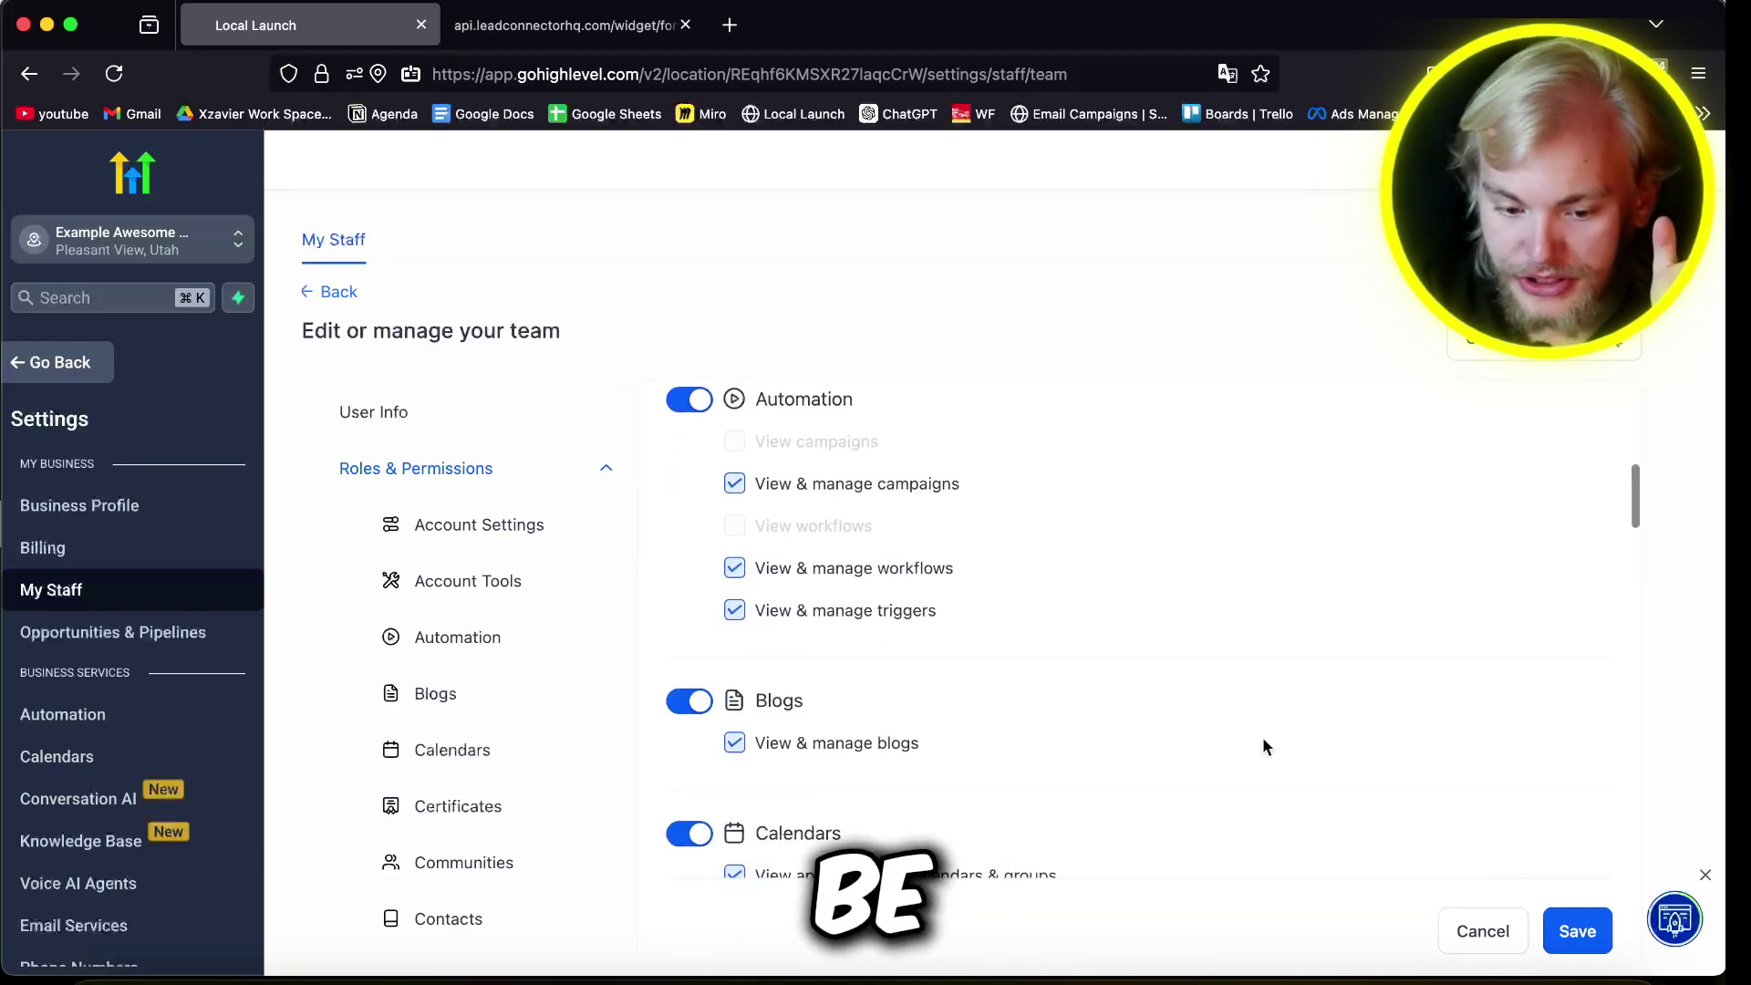
pyautogui.scroll(-2, 1262, 737)
pyautogui.scroll(4, 1262, 737)
pyautogui.scroll(-5, 690, 551)
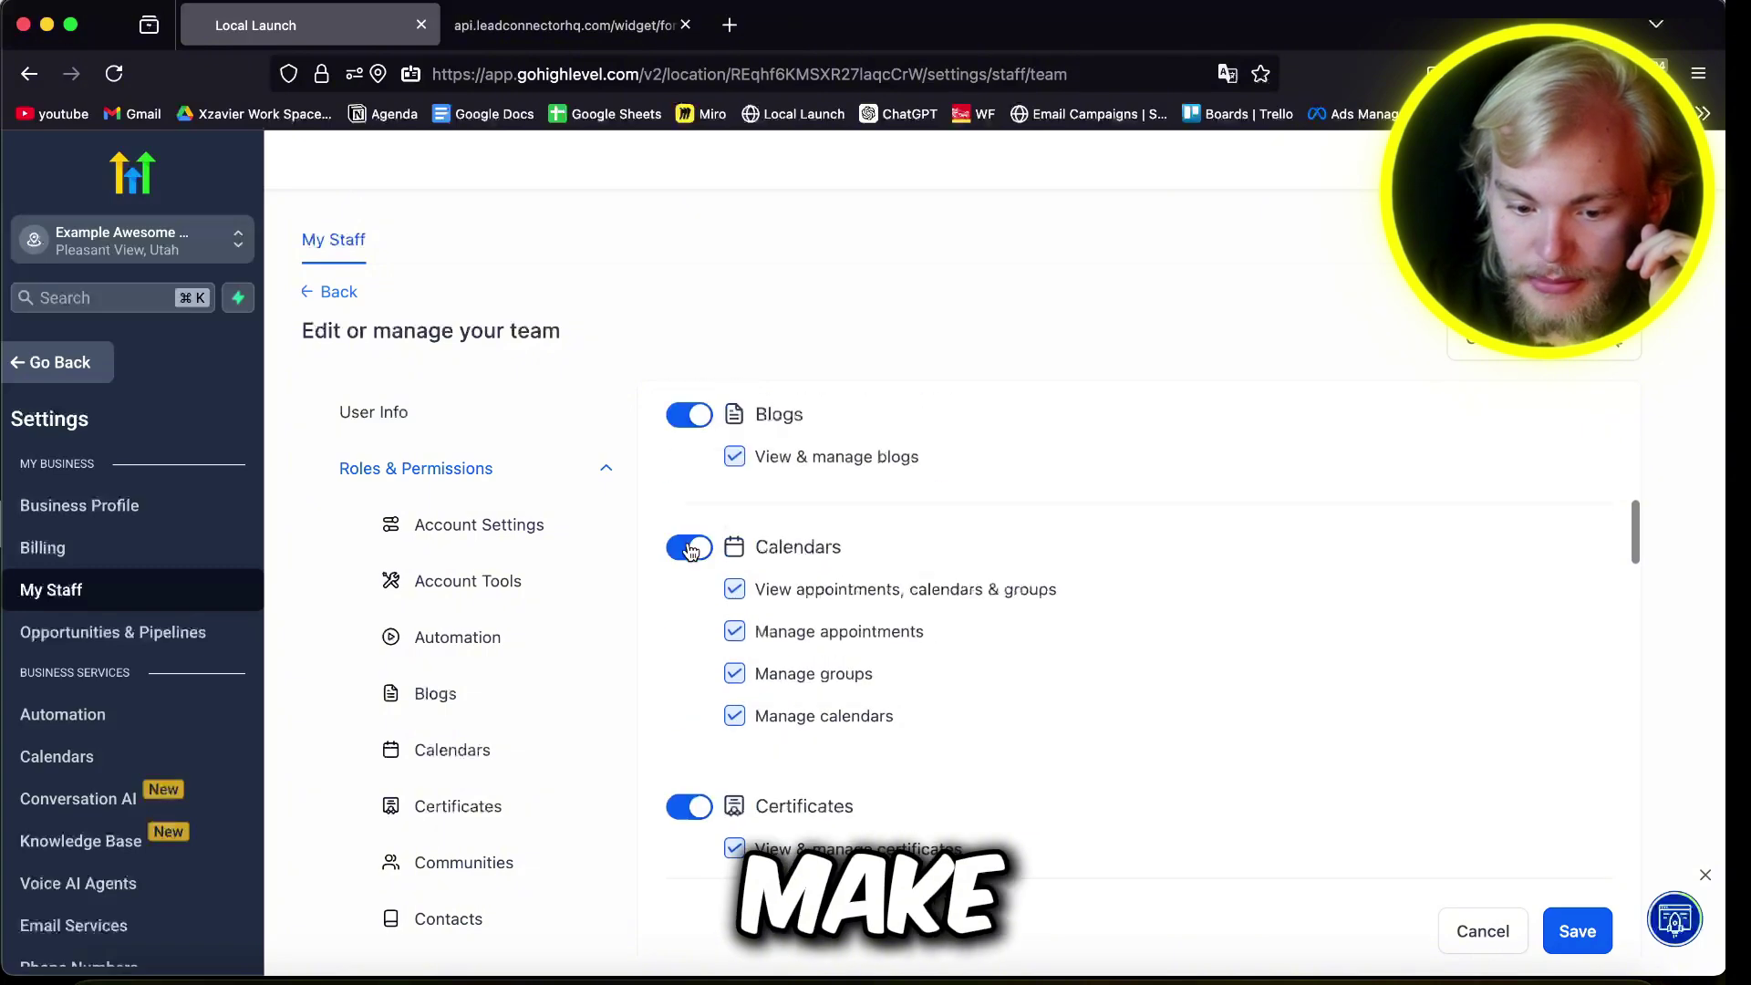
pyautogui.scroll(-15, 1042, 736)
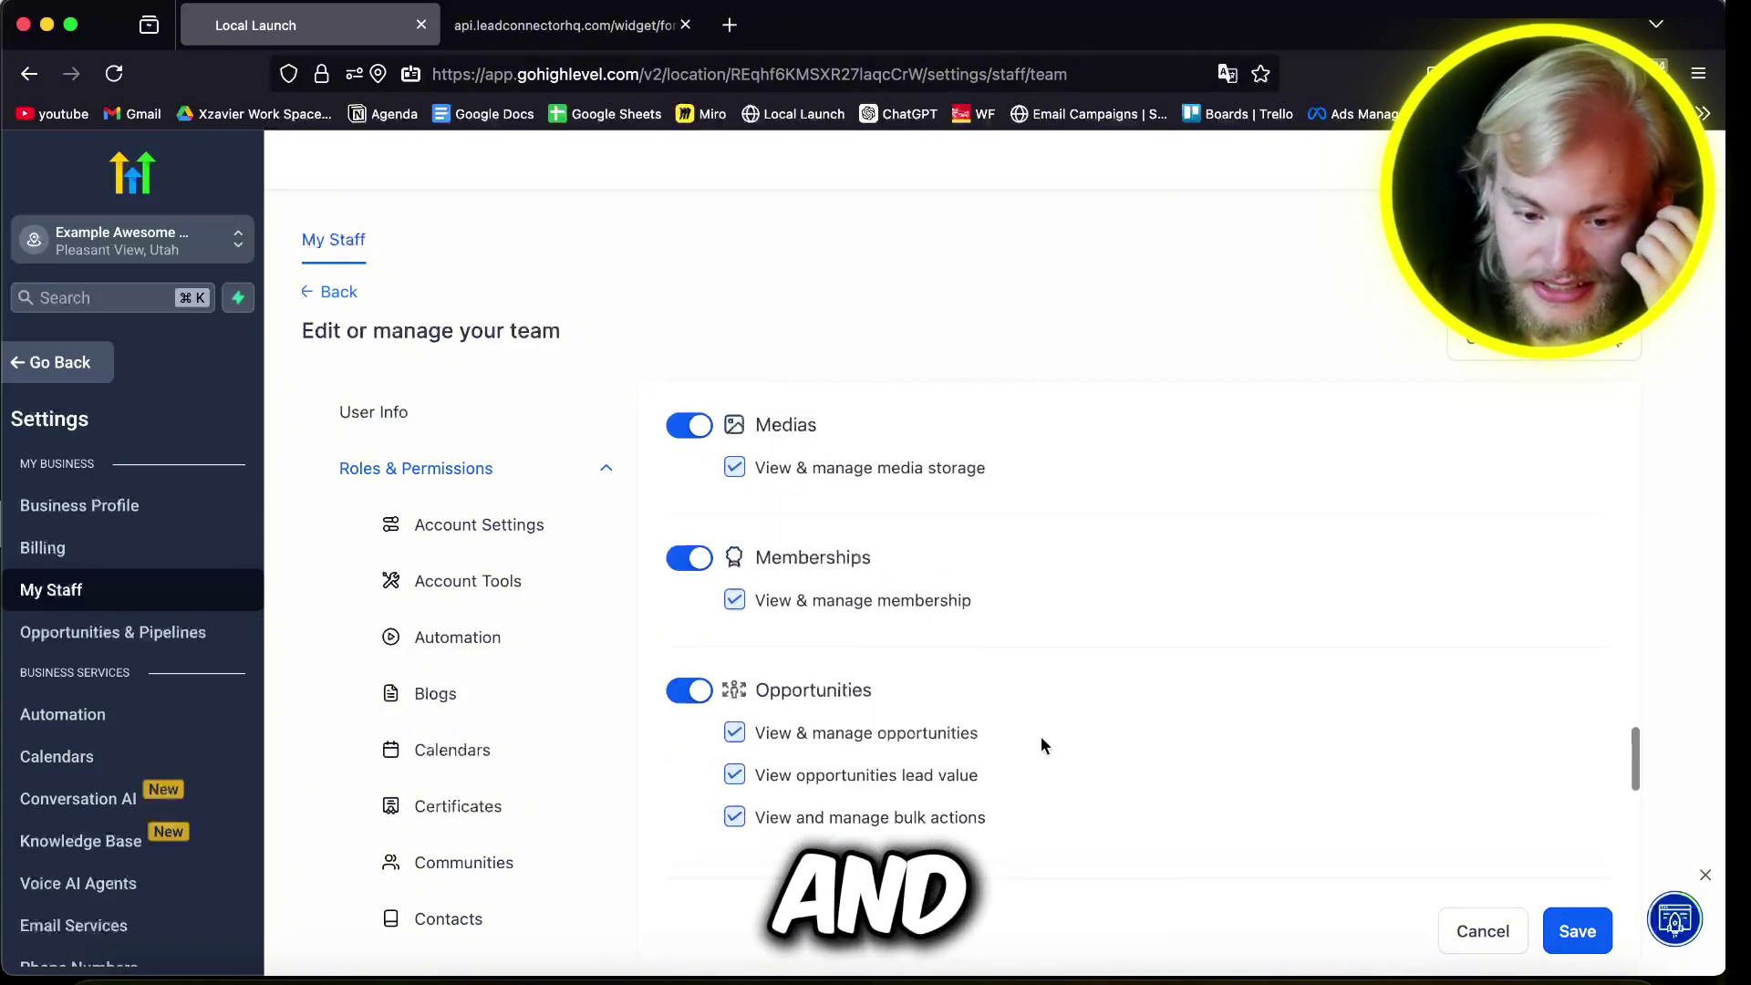
pyautogui.scroll(-10, 1041, 737)
pyautogui.scroll(3, 942, 711)
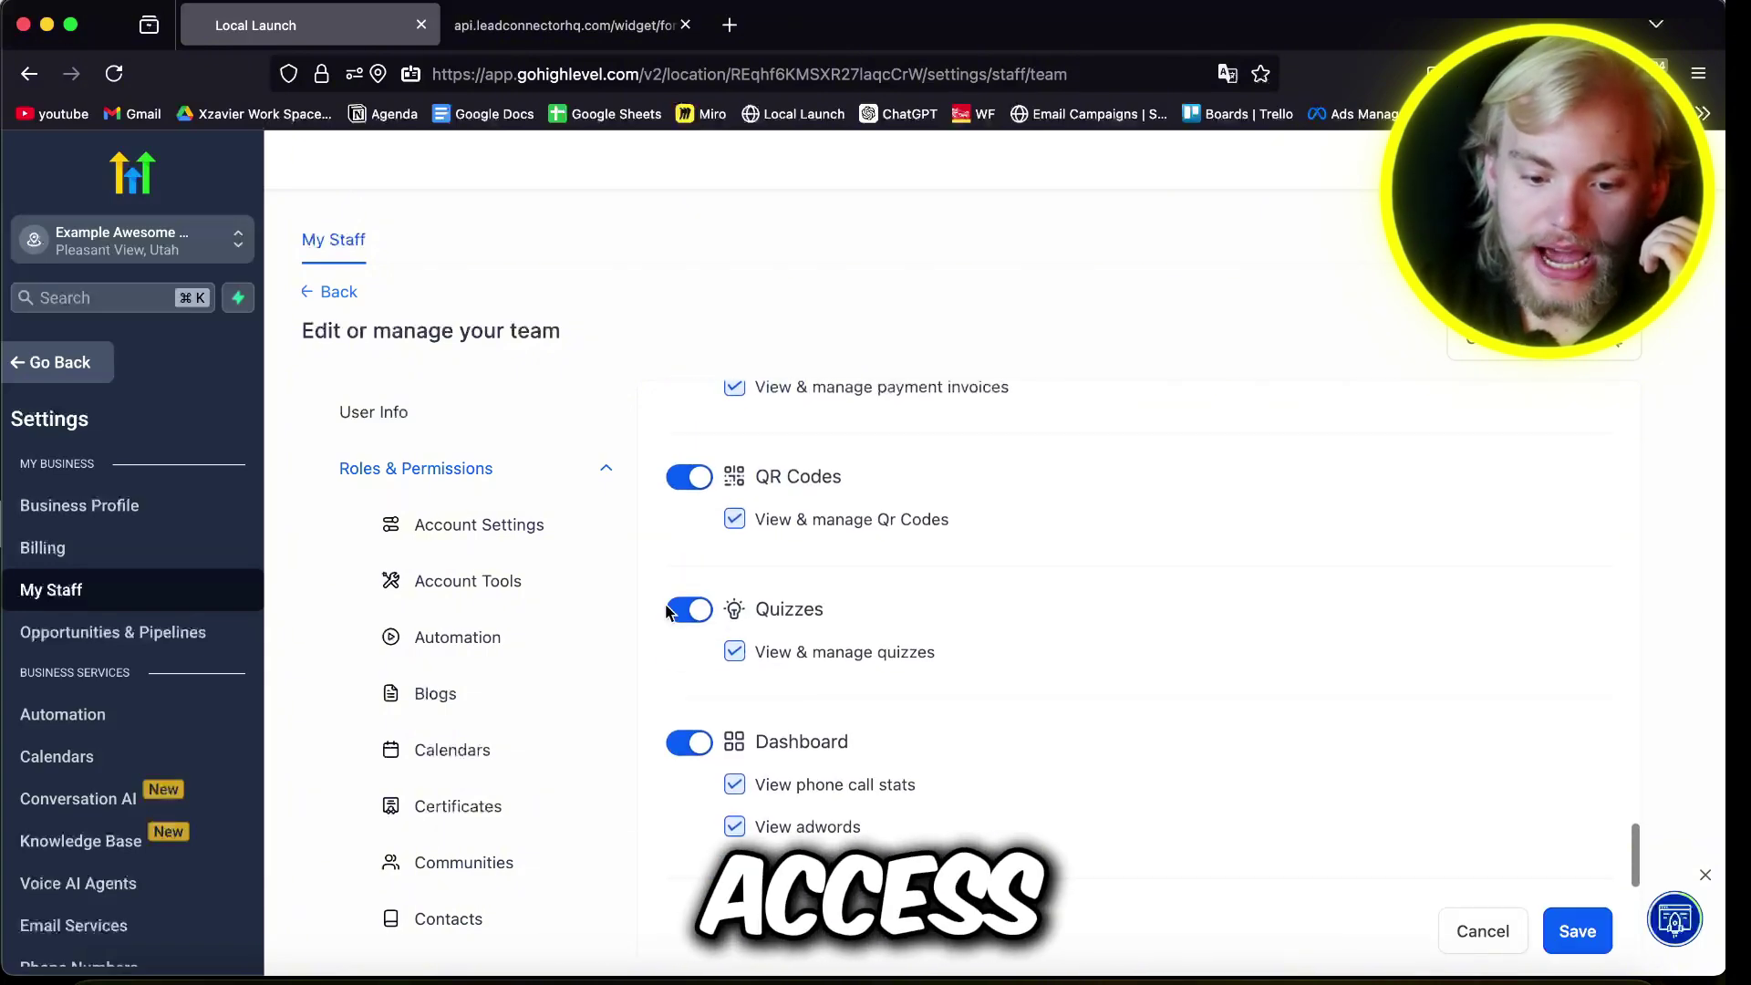
pyautogui.scroll(3, 669, 611)
pyautogui.click(678, 404)
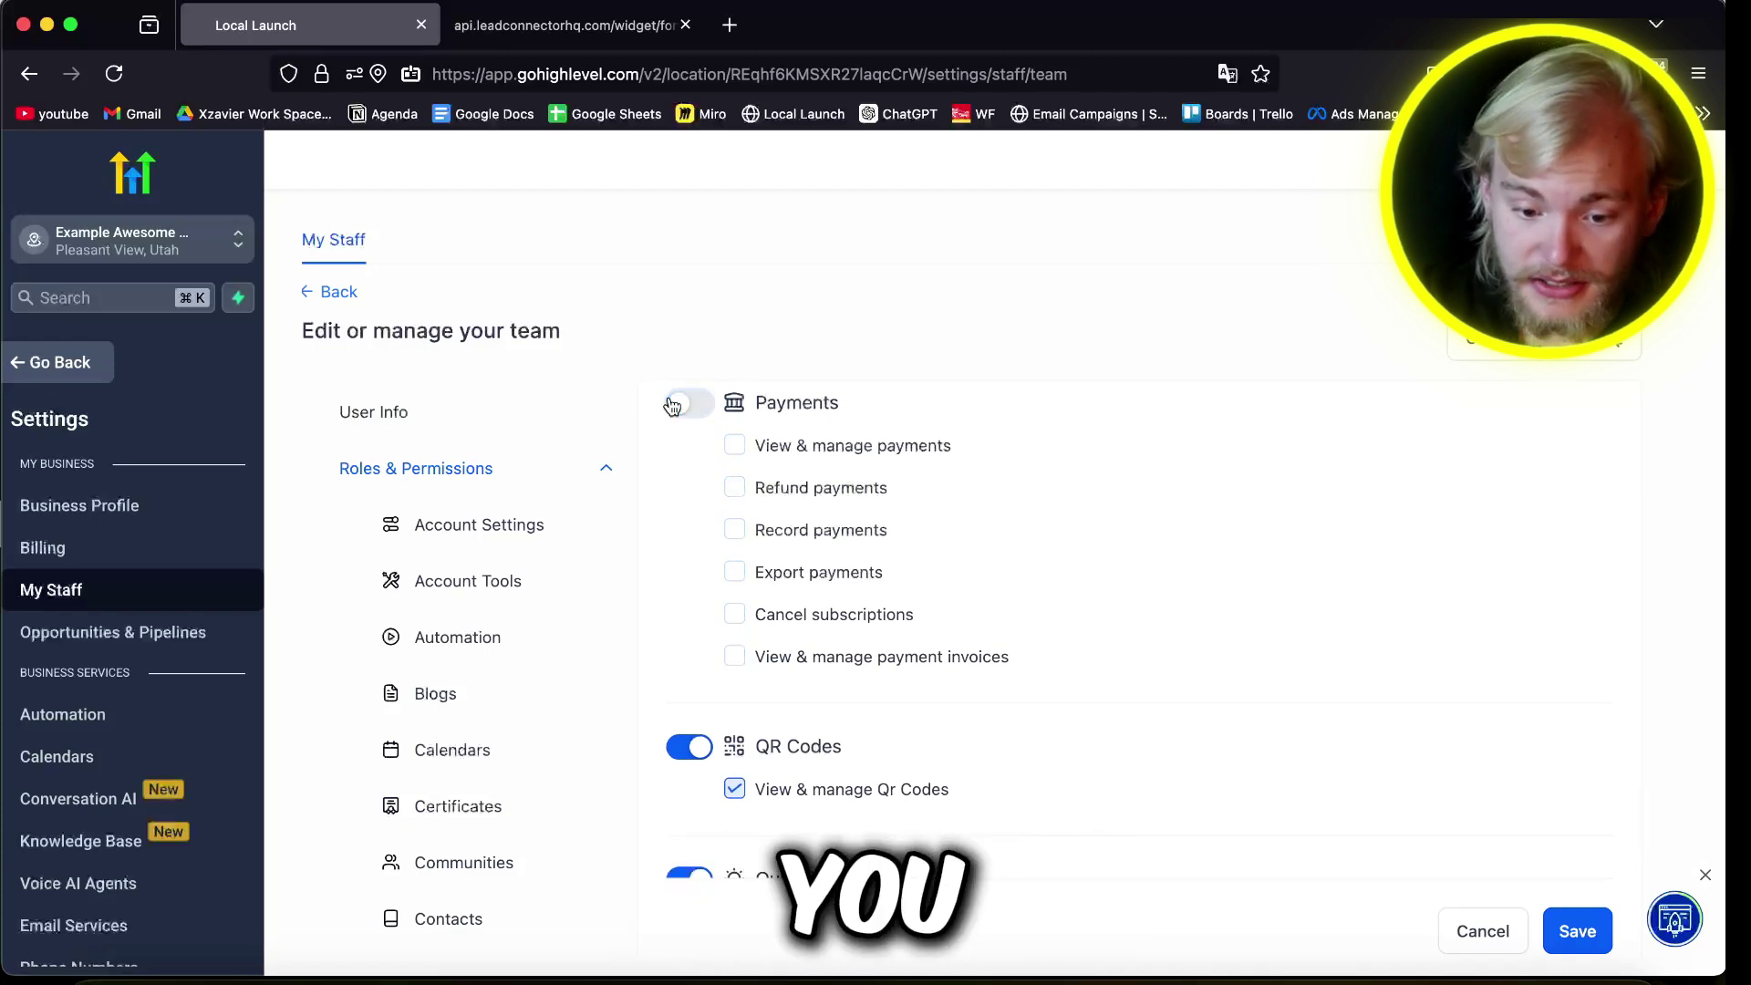
pyautogui.scroll(20, 1081, 691)
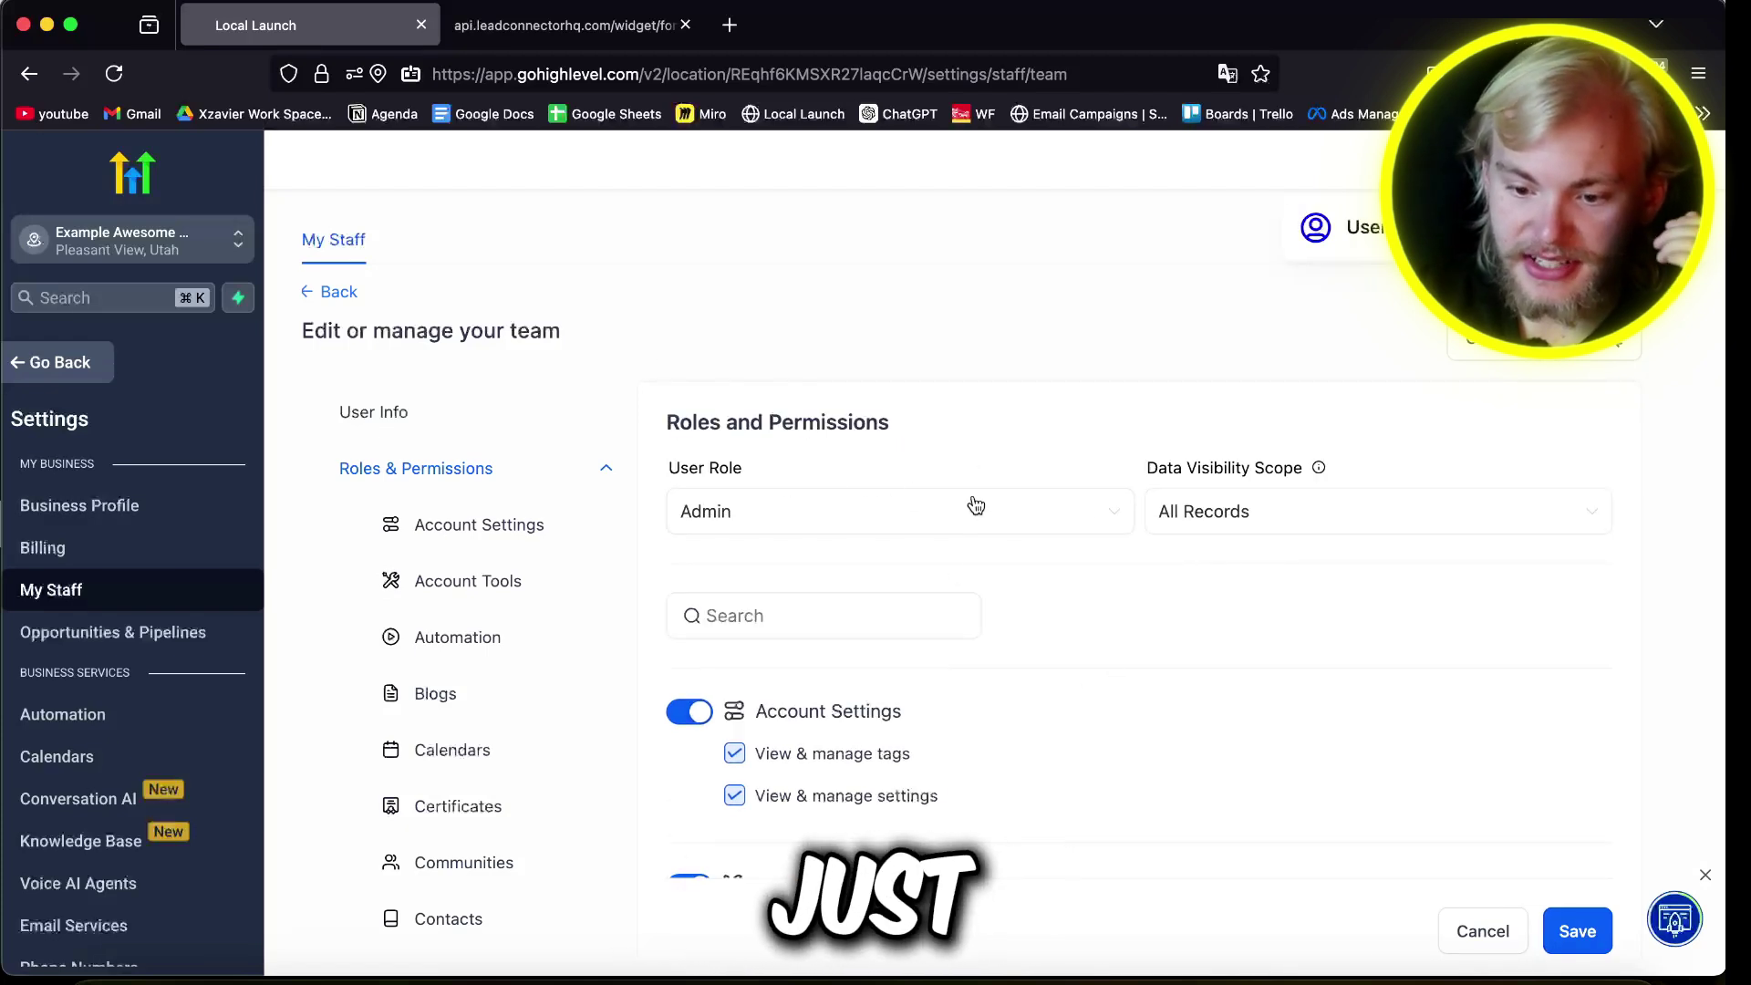
# Step: Start a new one-on-one personal booking calendar assigned to the team member
pyautogui.click(171, 759)
pyautogui.click(1623, 321)
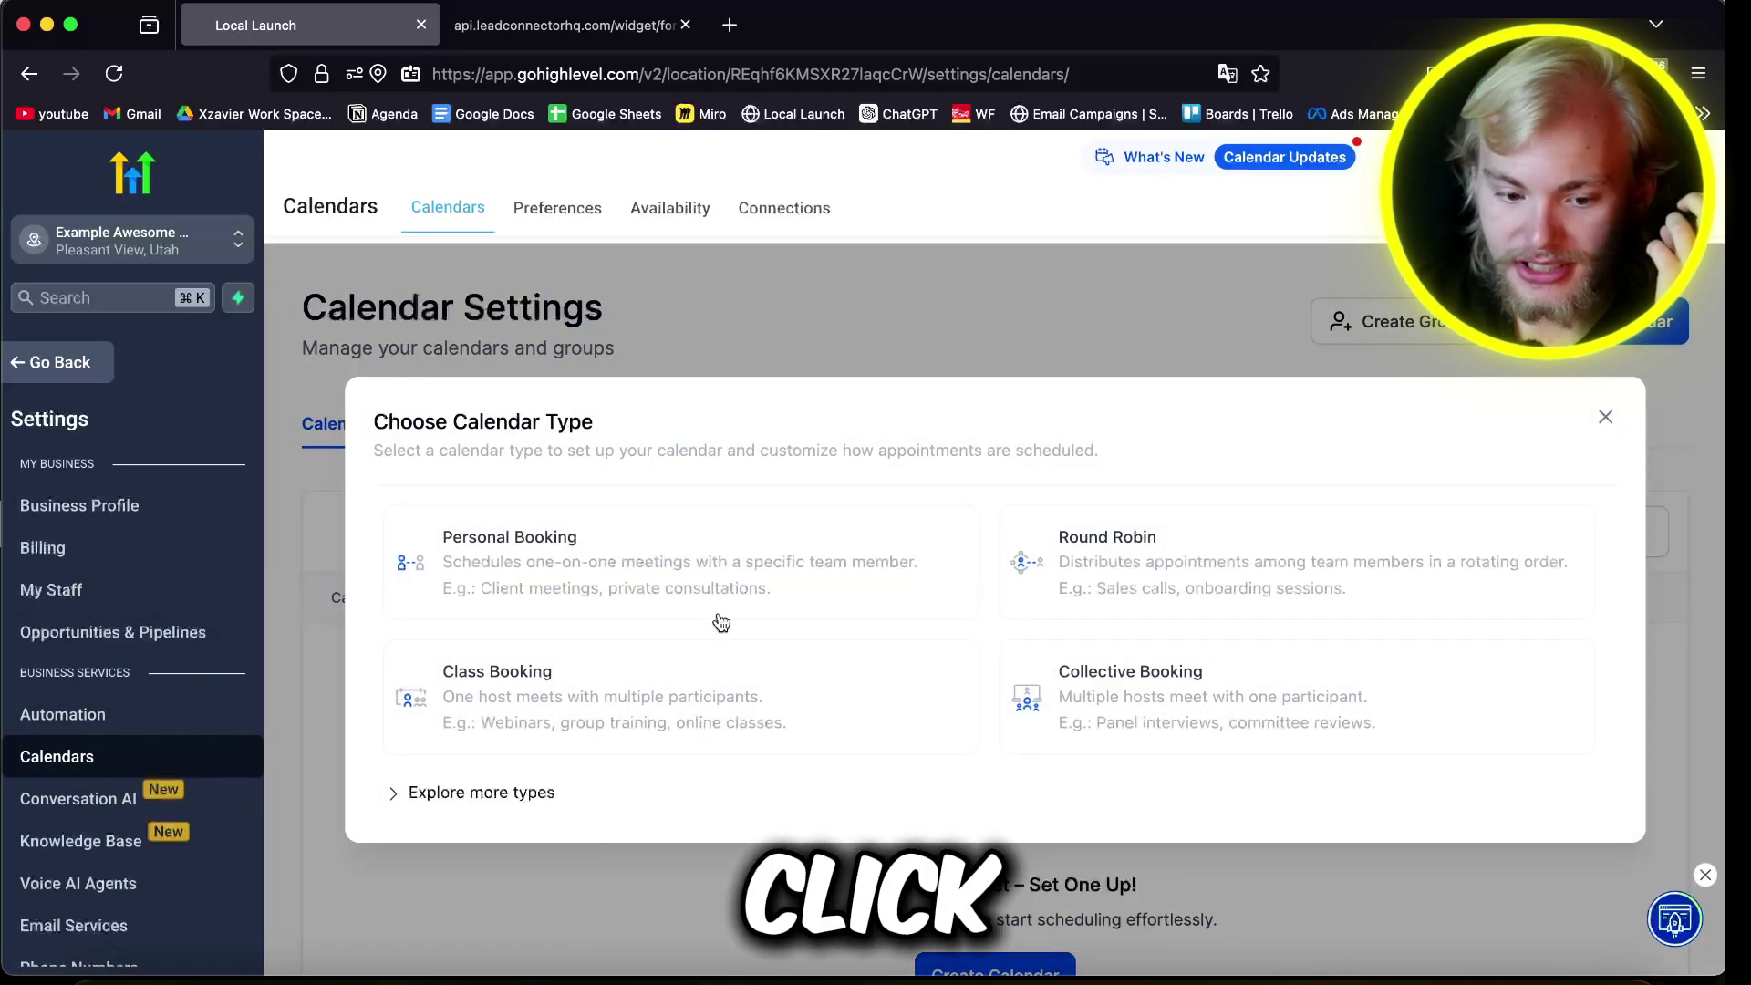
pyautogui.click(721, 615)
pyautogui.click(768, 547)
pyautogui.click(771, 588)
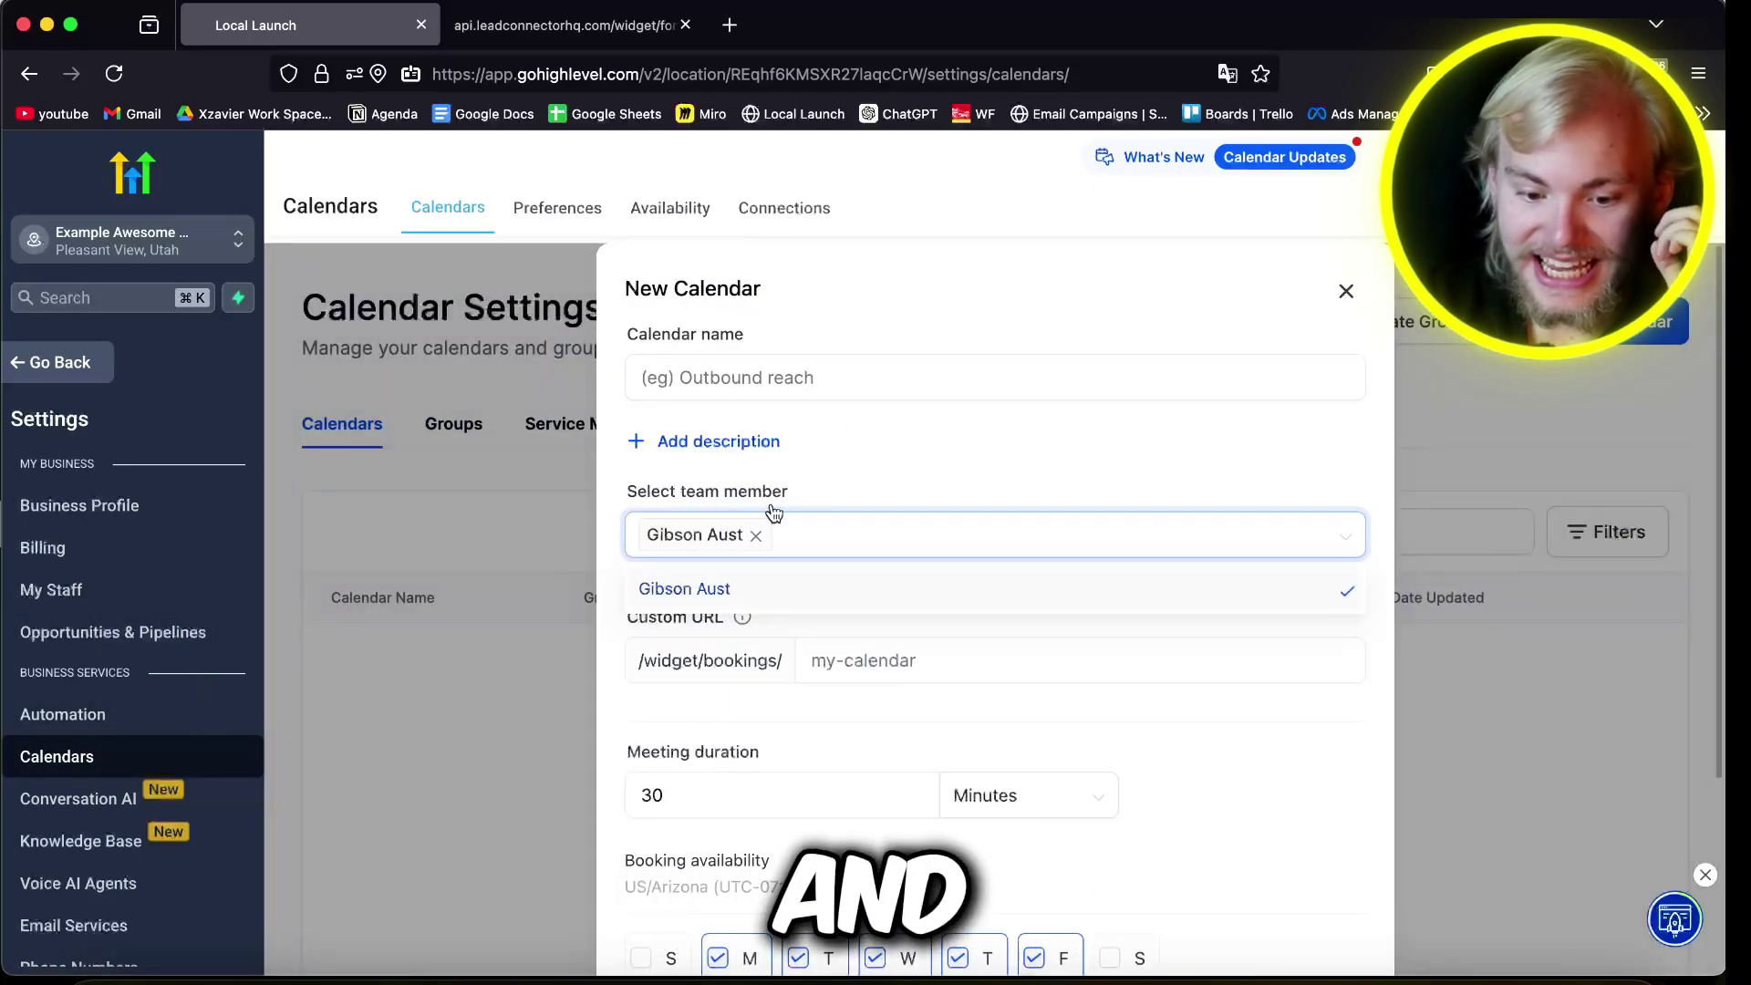
# Step: Name the jobs calendar and set its custom URL to my-biz-calander
pyautogui.click(755, 377)
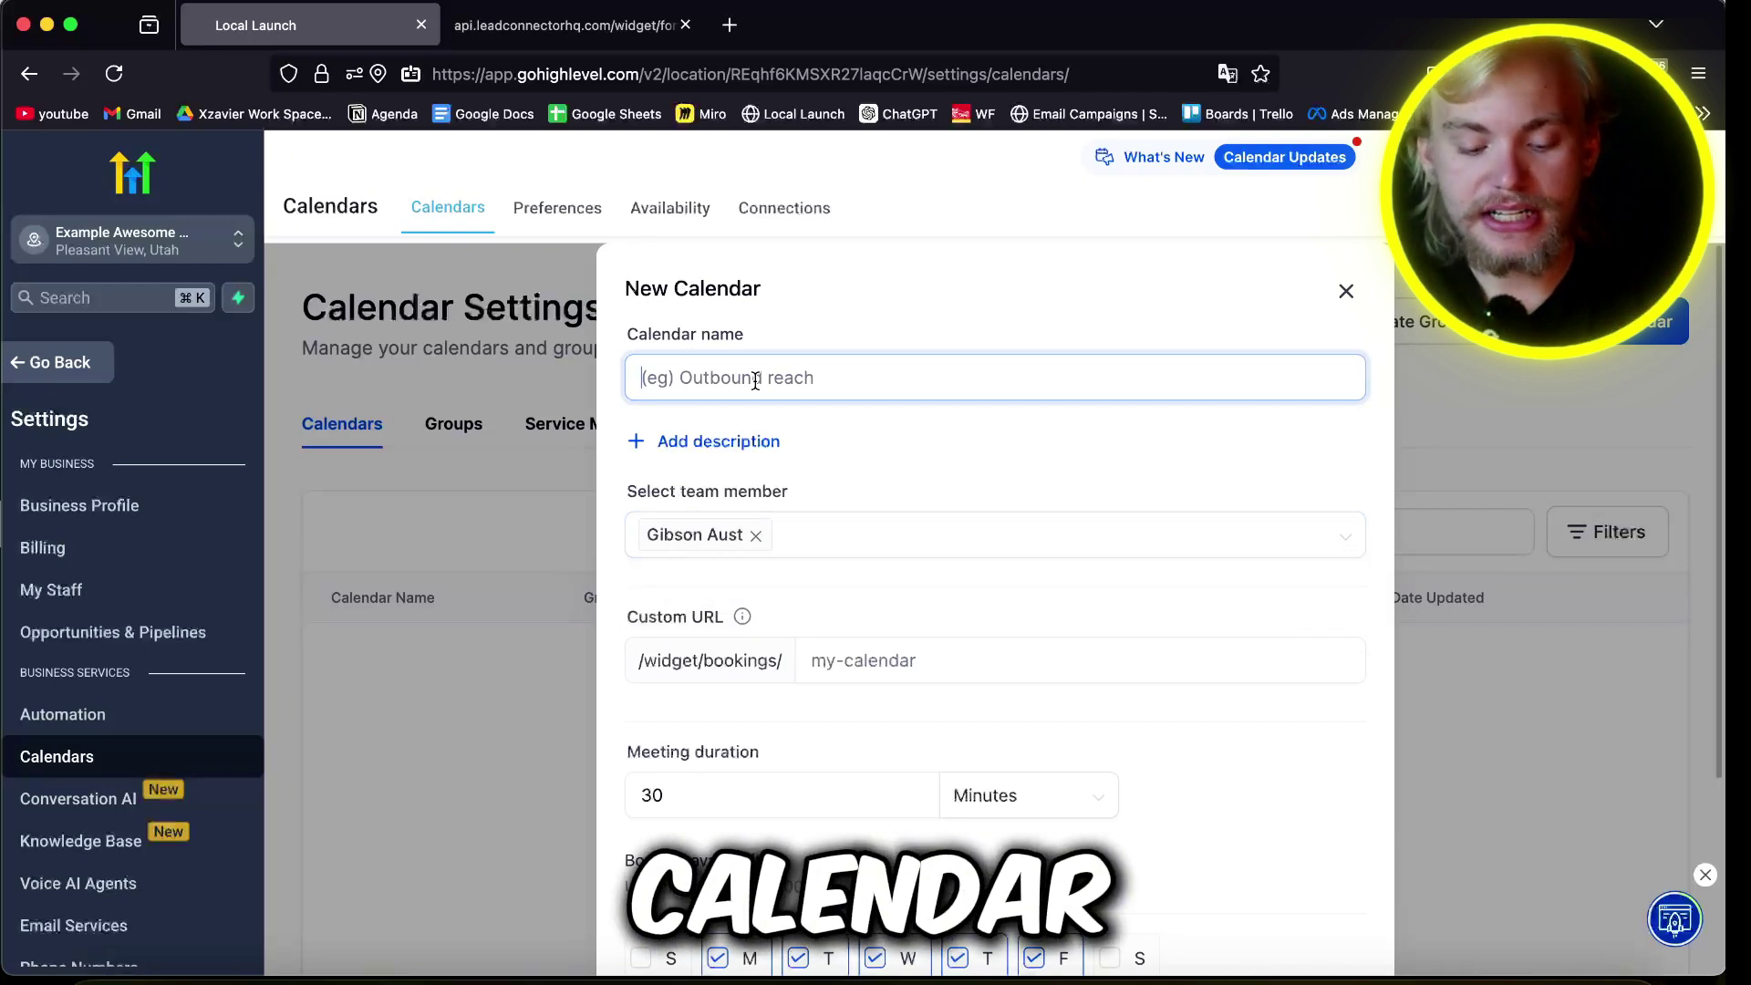
pyautogui.write("Gibson's Calan")
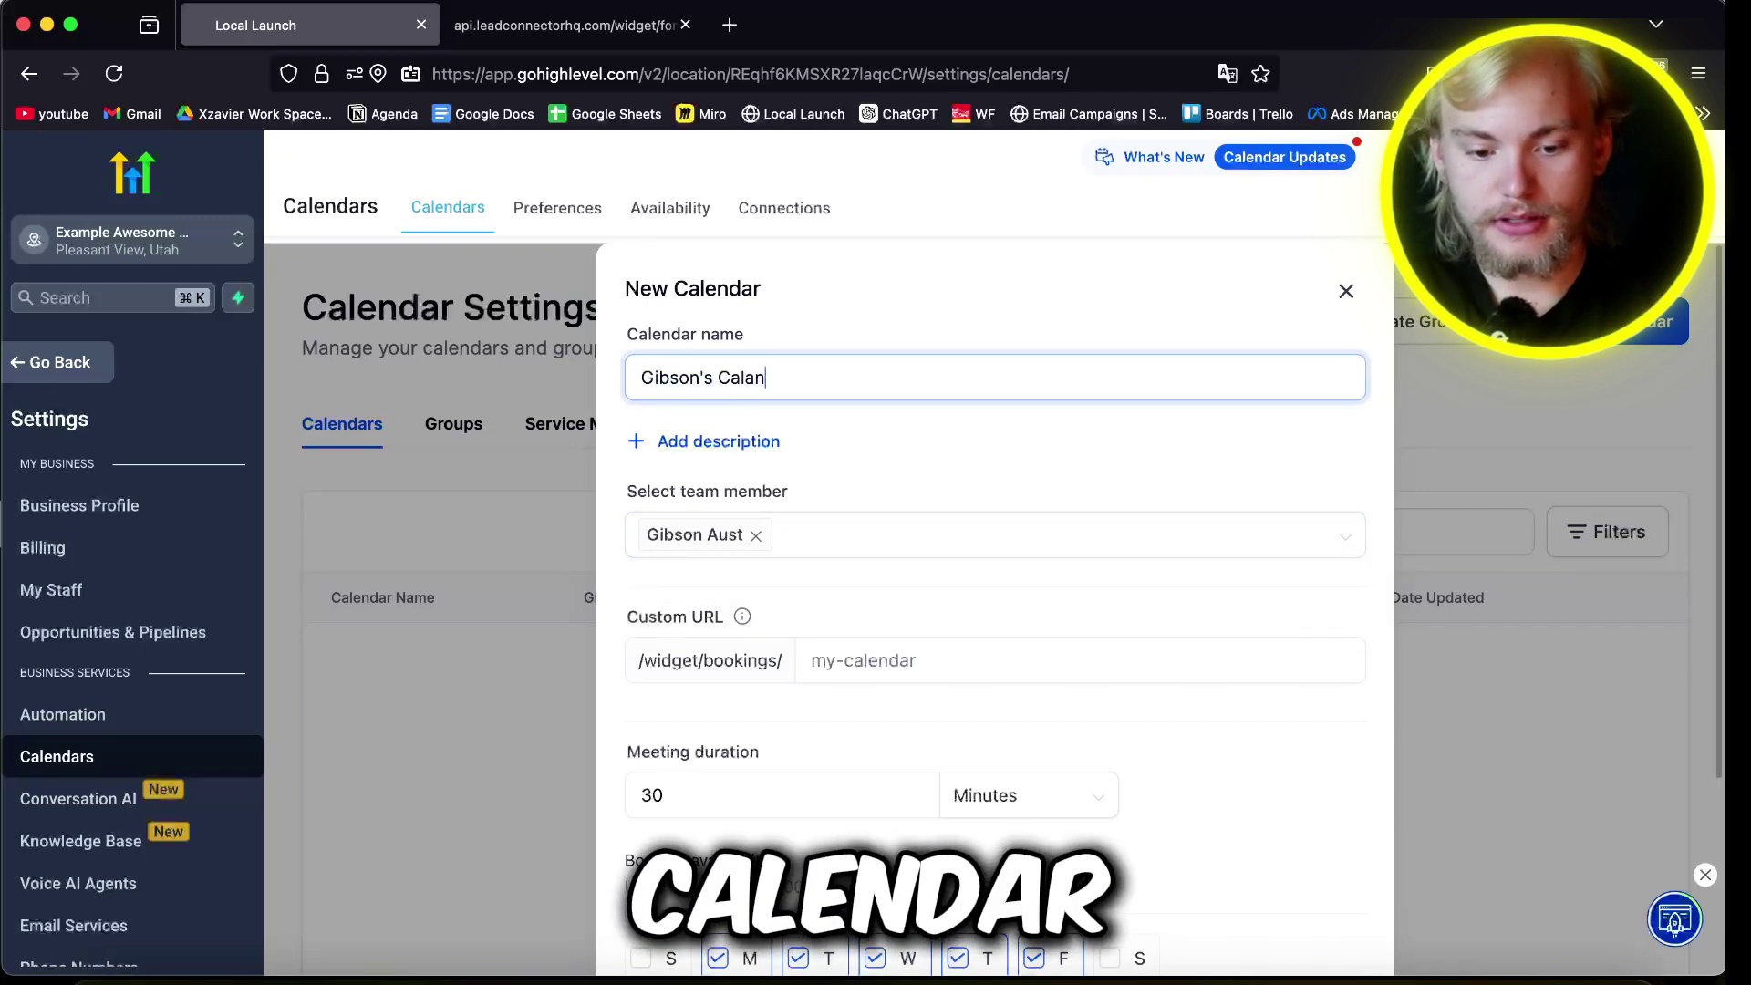
pyautogui.write('der for jobs')
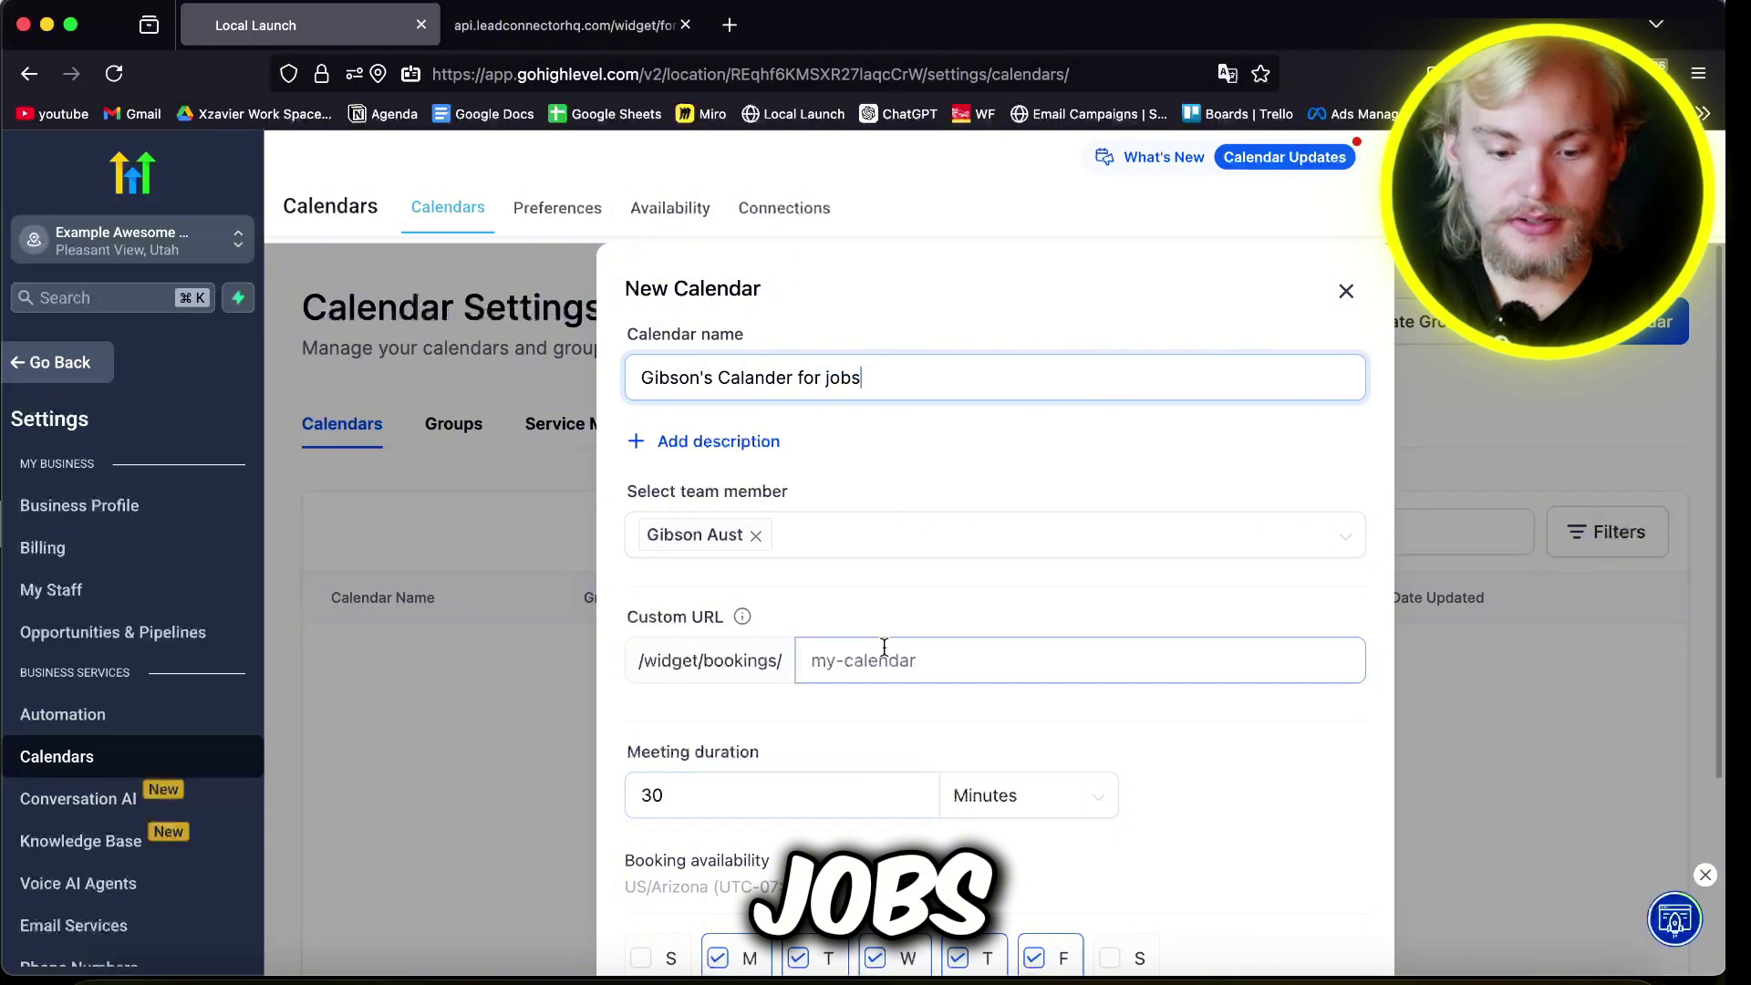
pyautogui.click(884, 646)
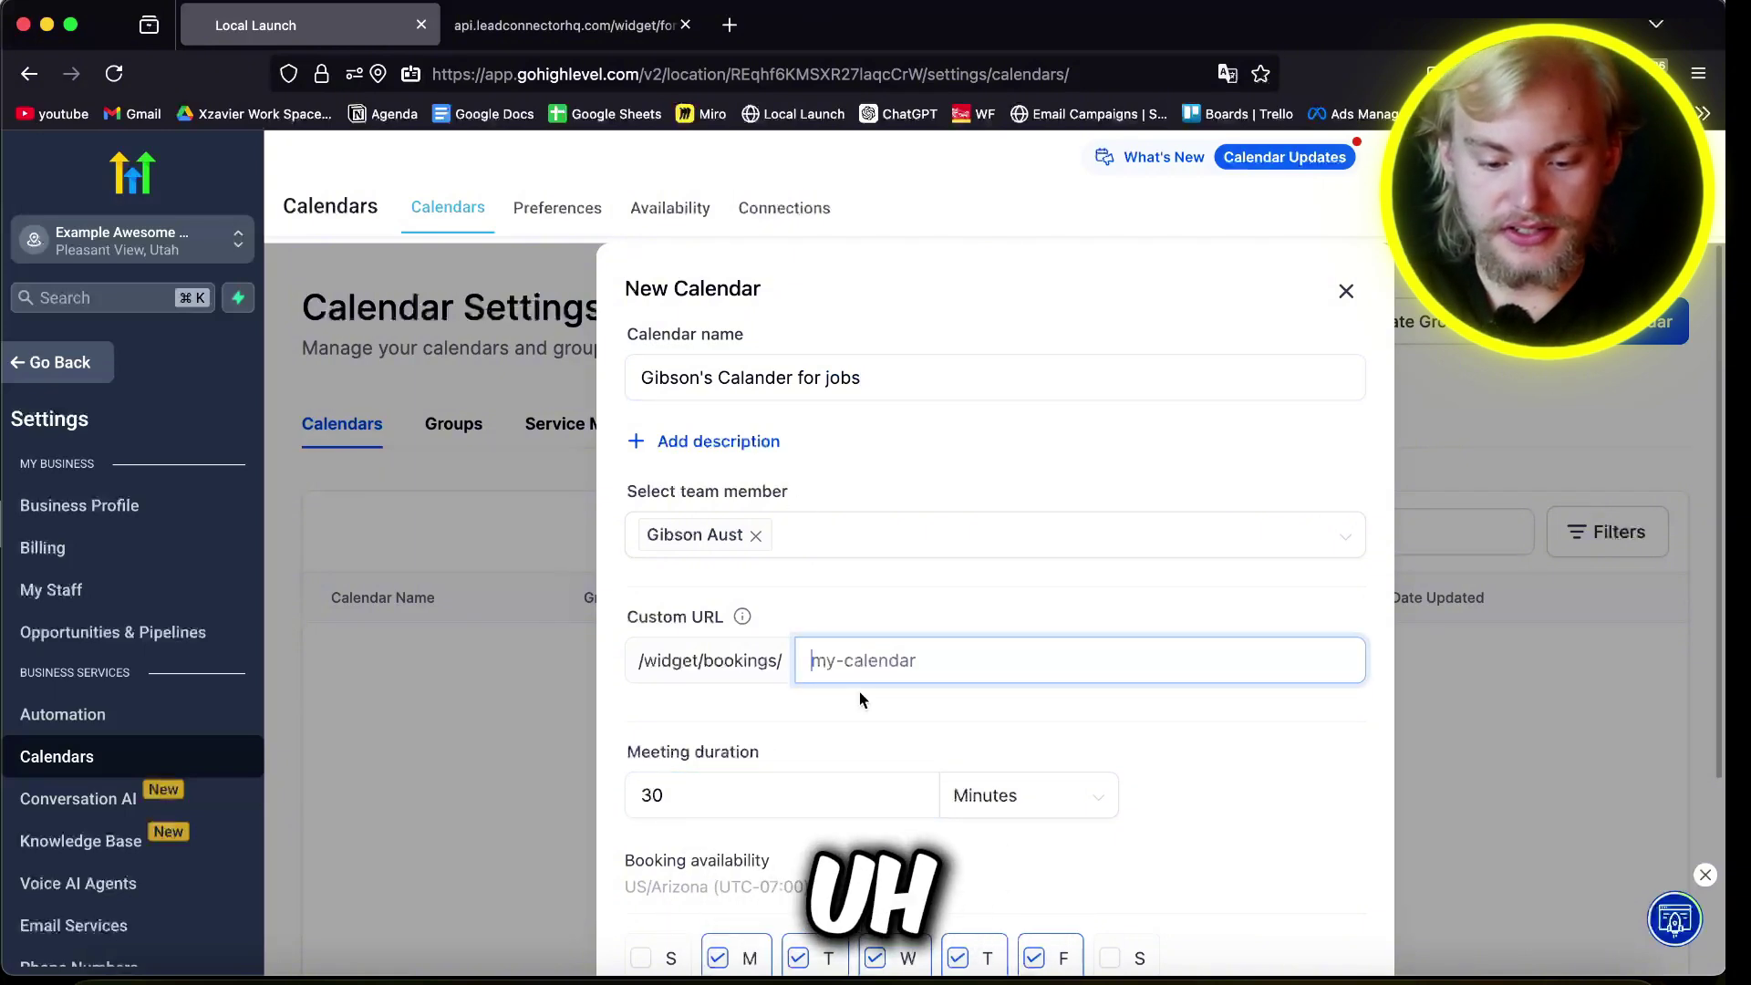
pyautogui.write('my-bu')
pyautogui.write('z')
pyautogui.press('BackSpace')
pyautogui.press('BackSpace')
pyautogui.write('iz-calander')
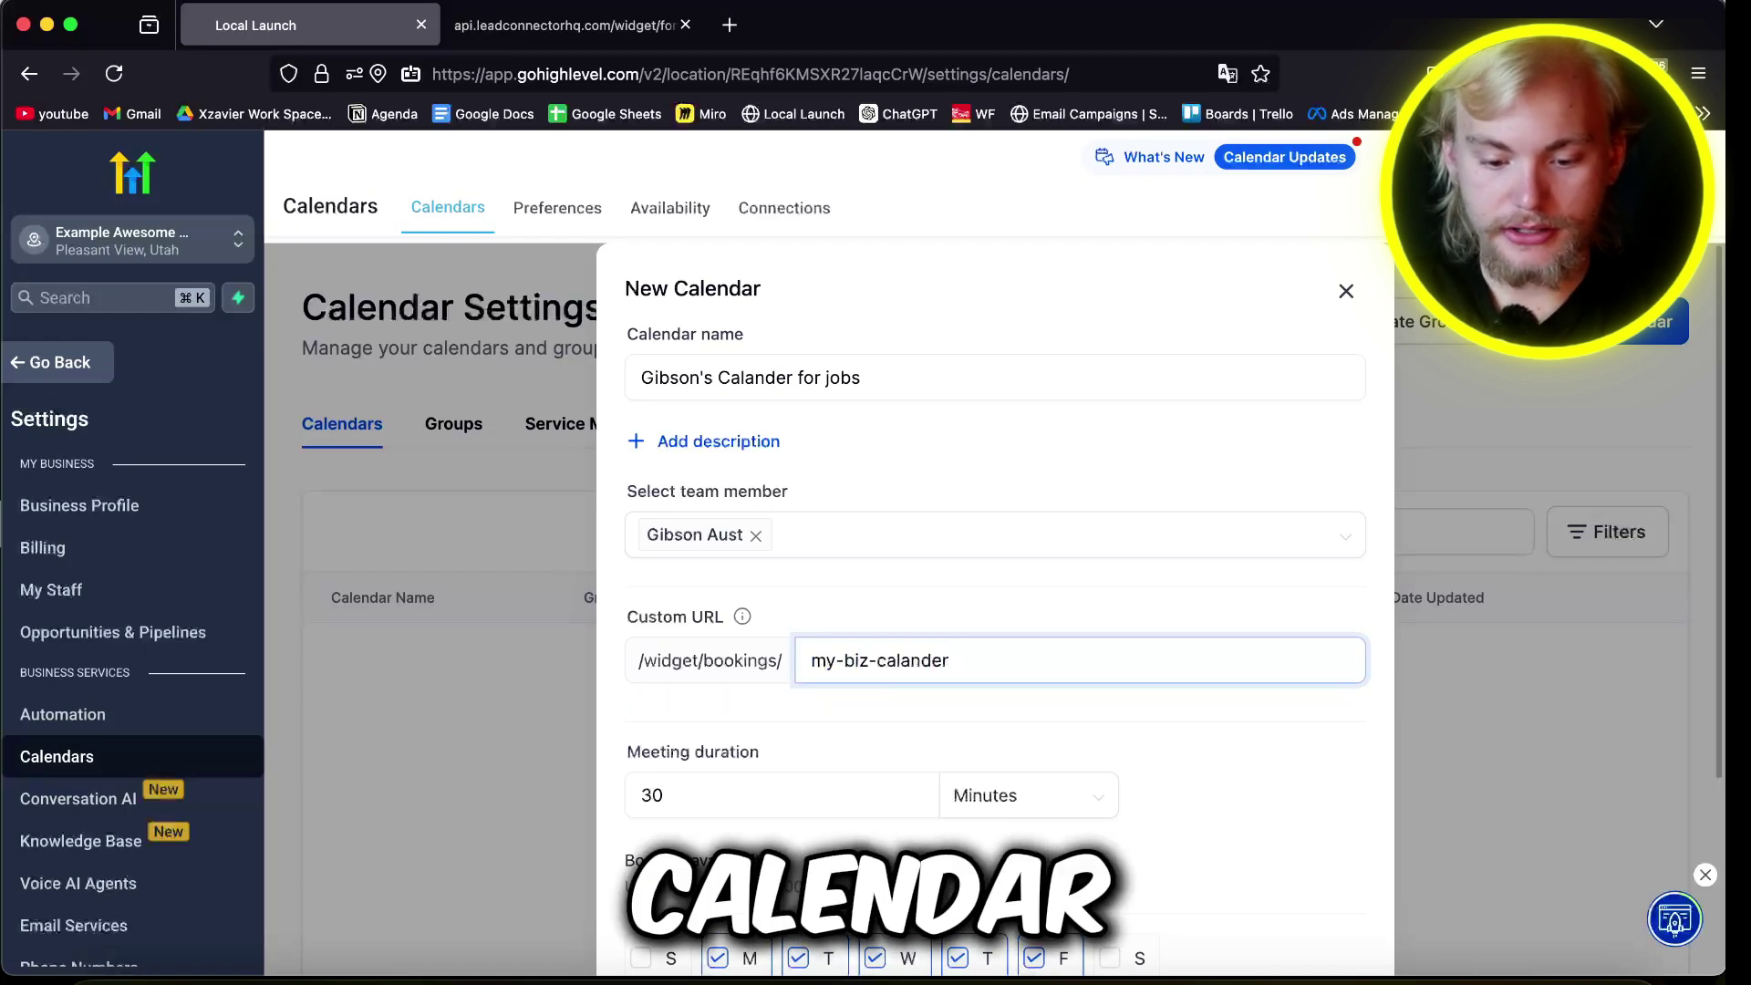
pyautogui.click(731, 730)
# Step: Keep 09:00 AM as the start time, set 60-minute meetings, and open Advanced settings
pyautogui.scroll(-4, 730, 735)
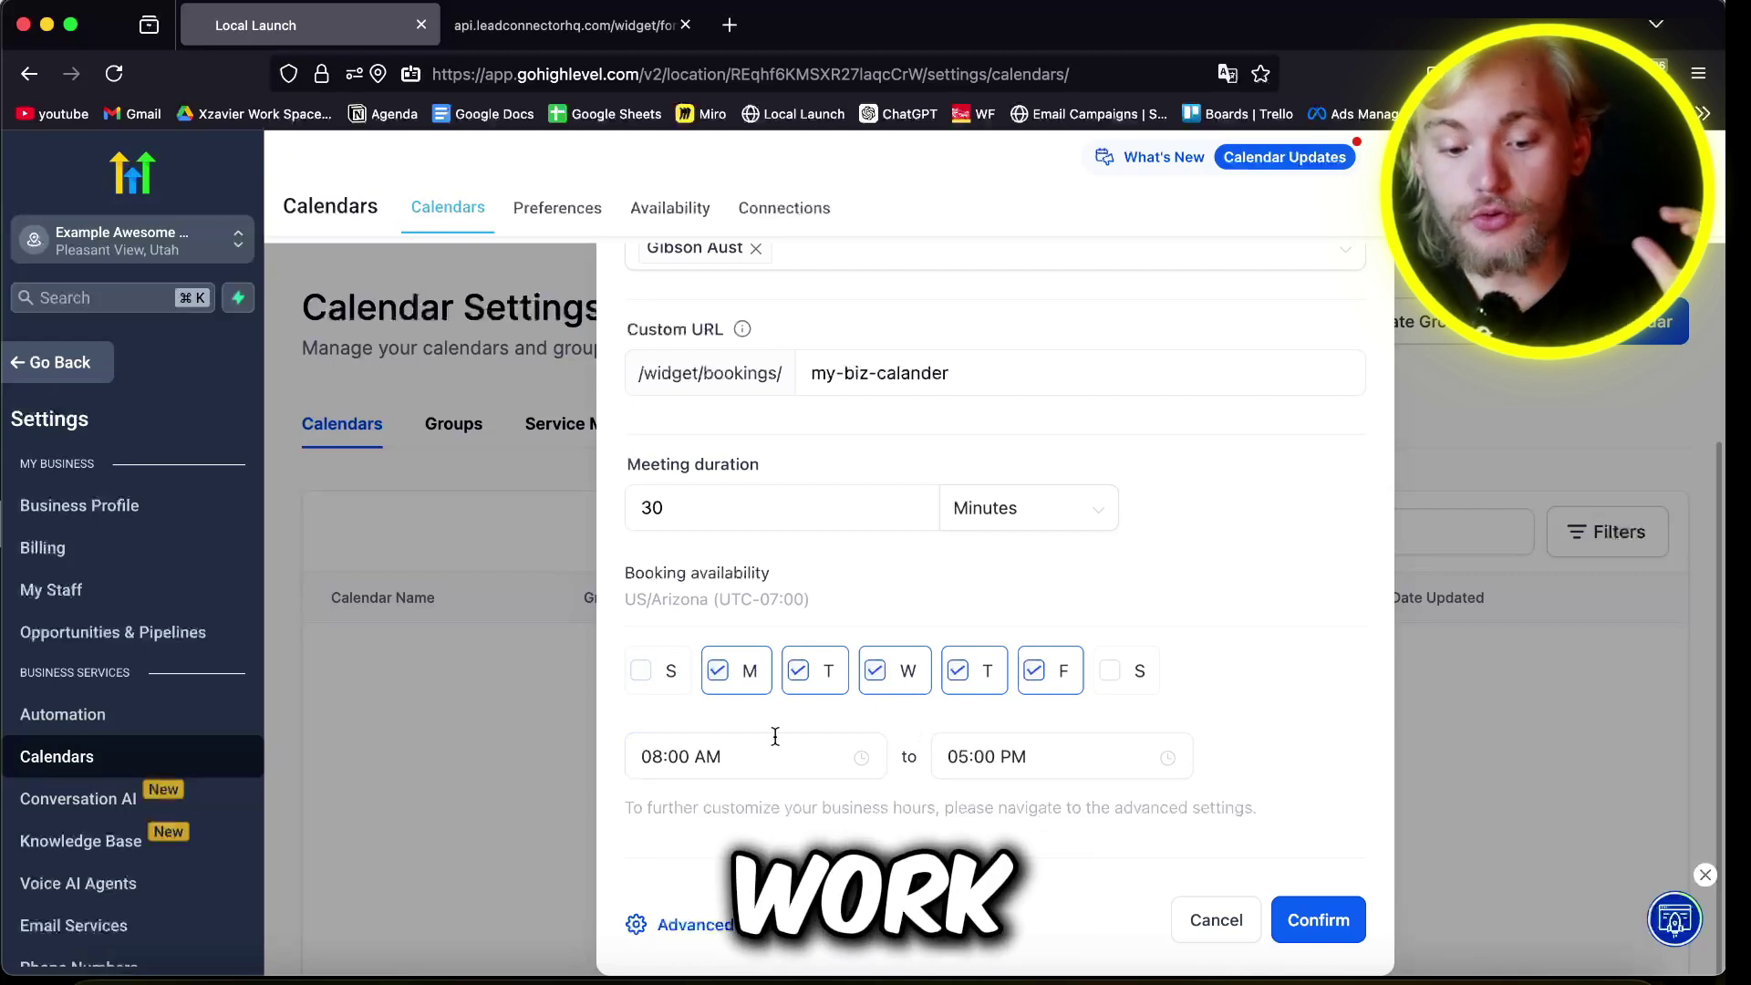
pyautogui.click(768, 737)
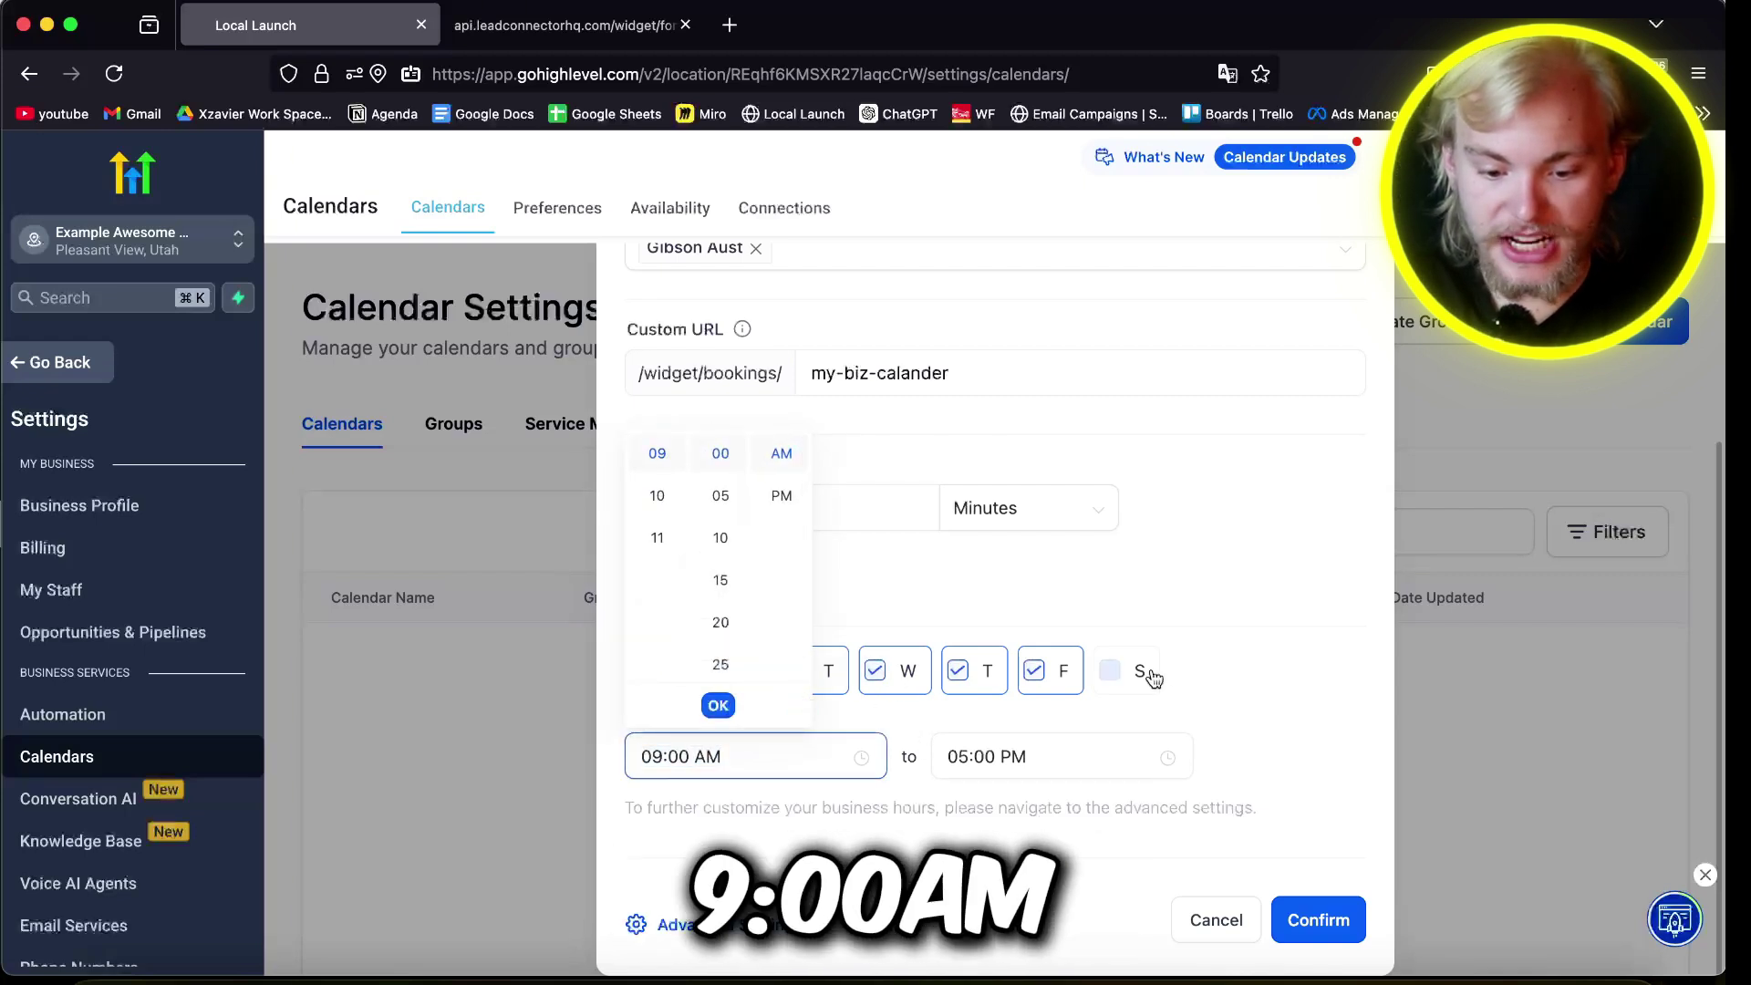
pyautogui.click(908, 761)
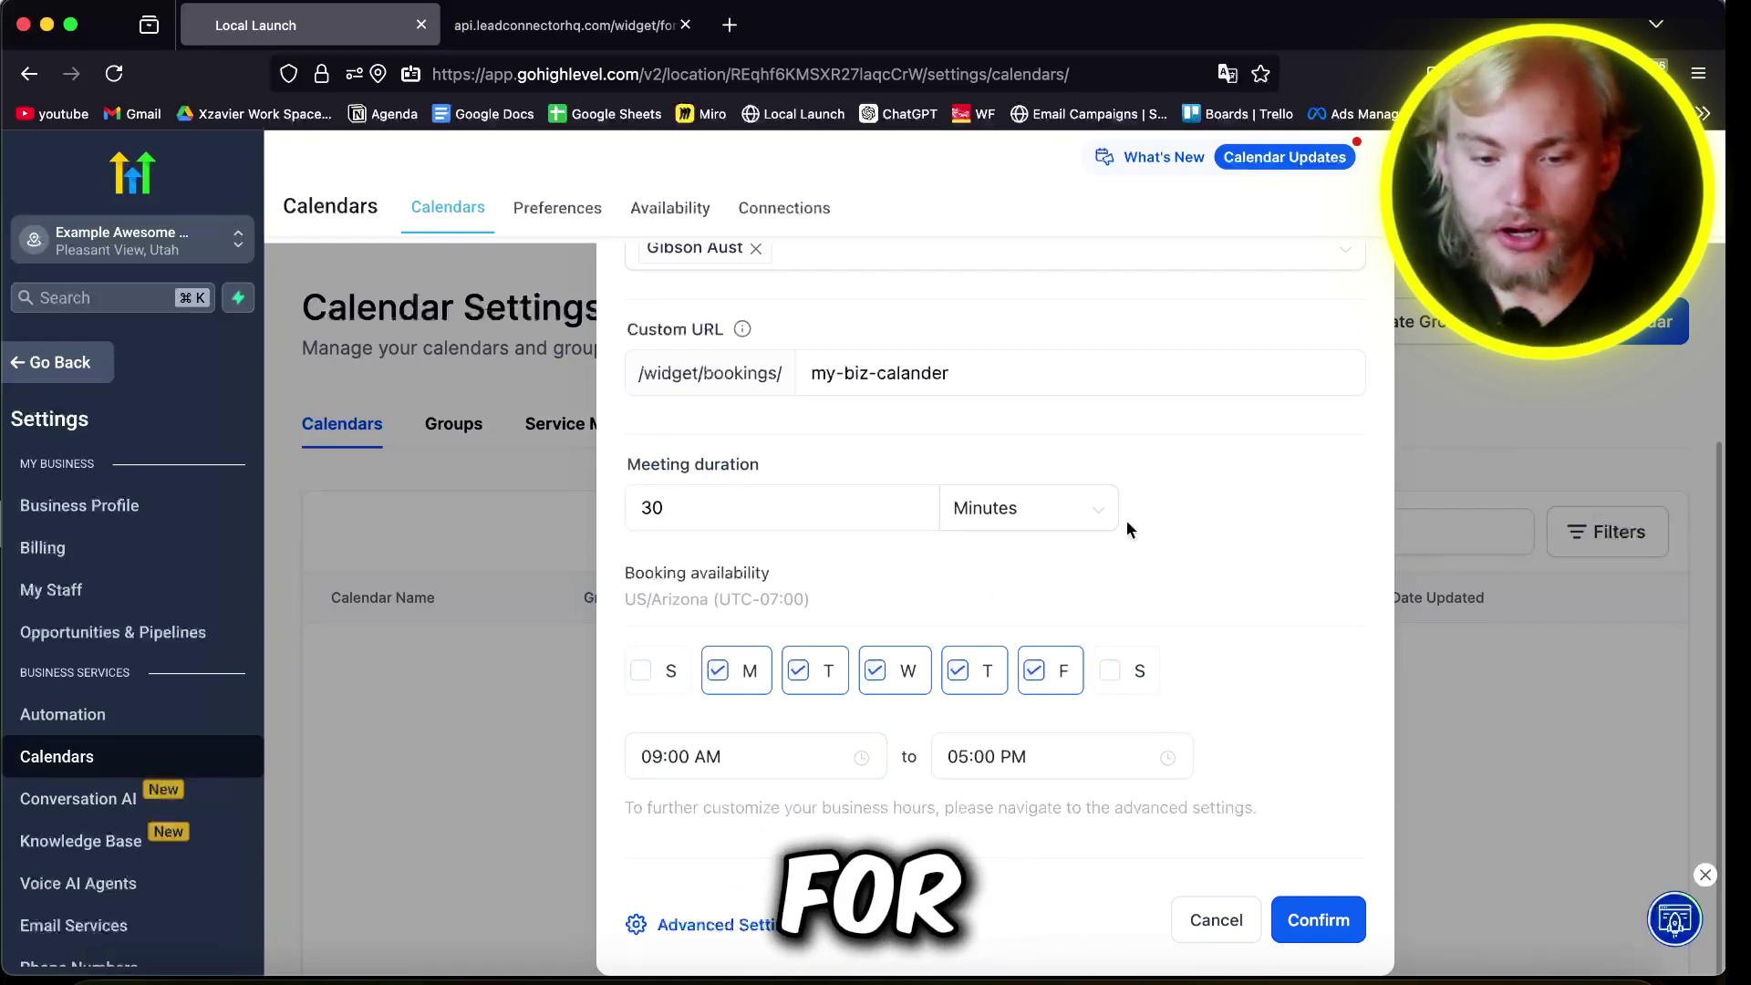
pyautogui.doubleClick(755, 497)
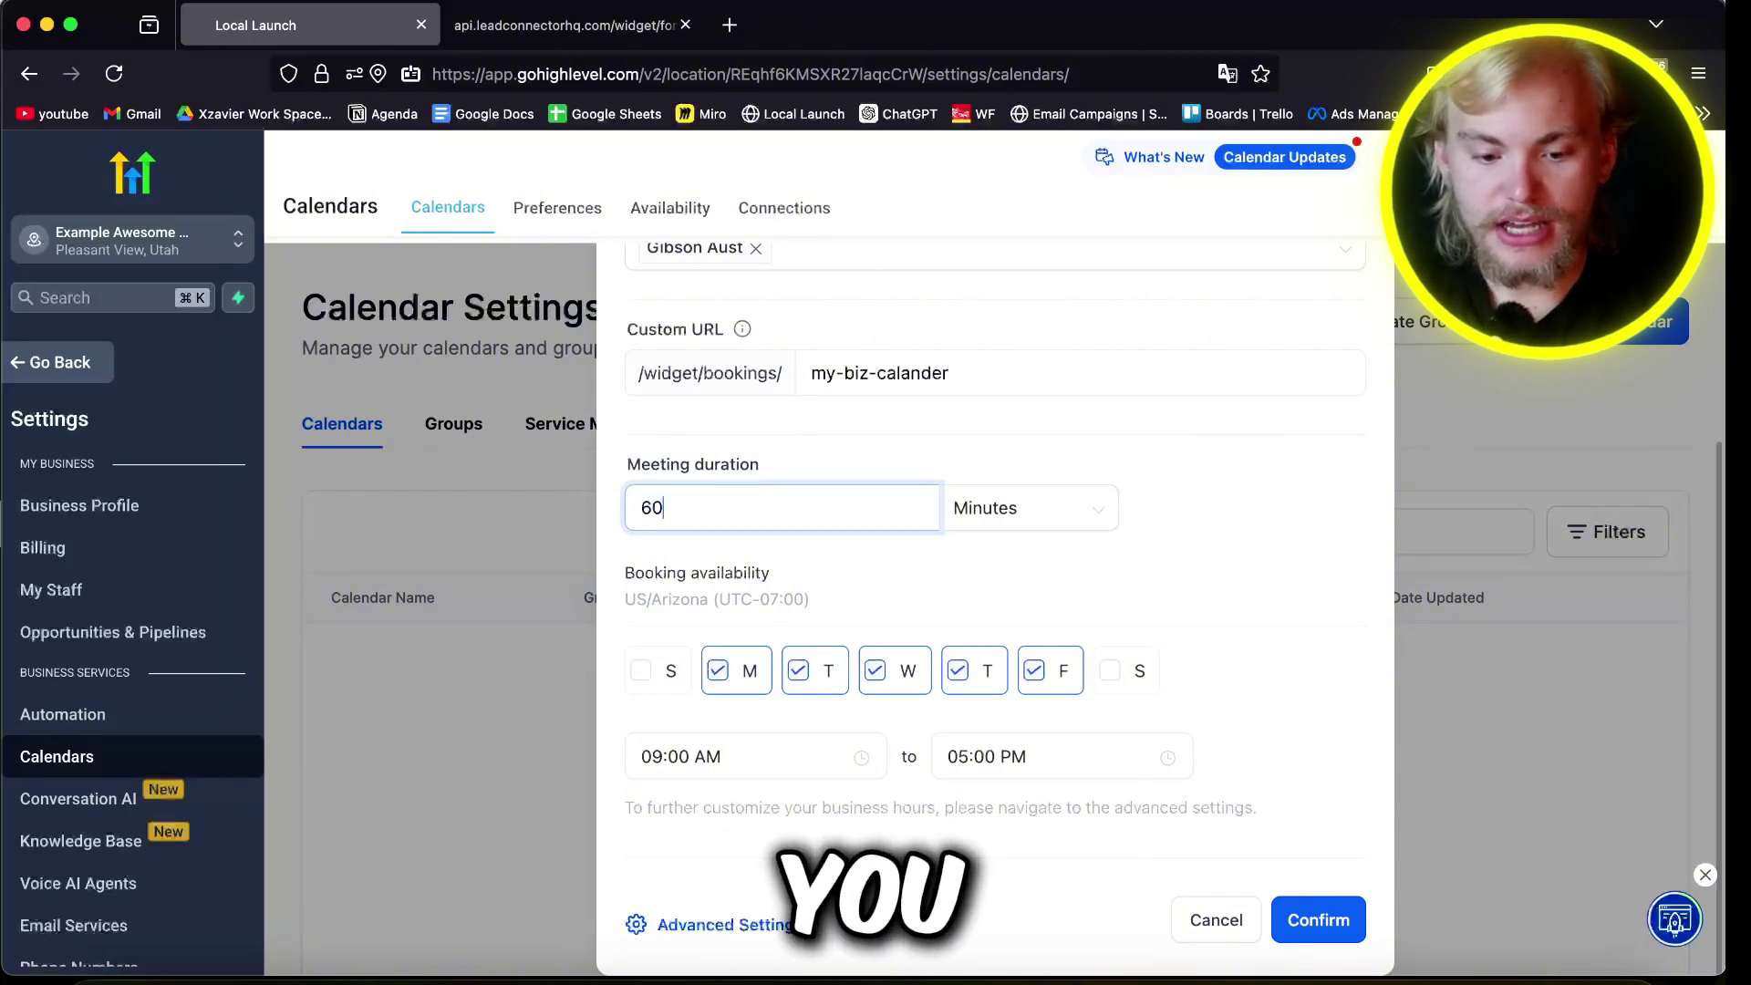
pyautogui.click(1163, 468)
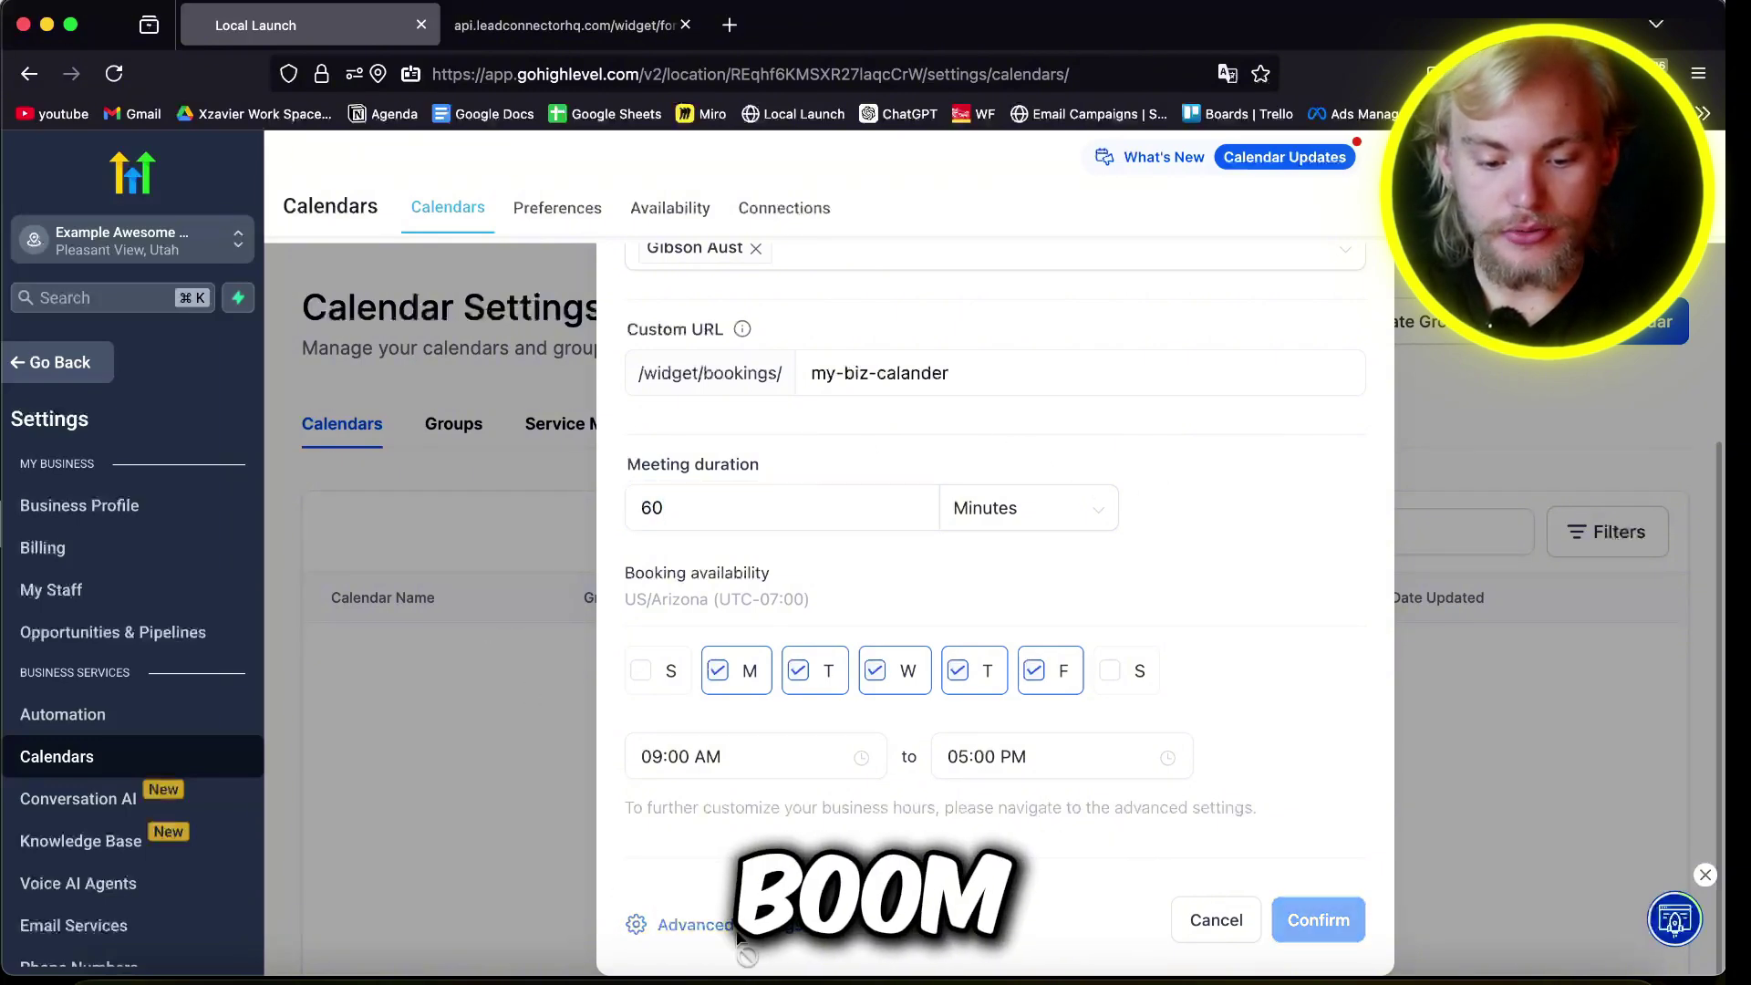
pyautogui.click(738, 930)
# Step: Skip the logo upload and write the description 'This is the calander for my busni…'
pyautogui.scroll(-5, 1085, 518)
pyautogui.scroll(4, 1044, 379)
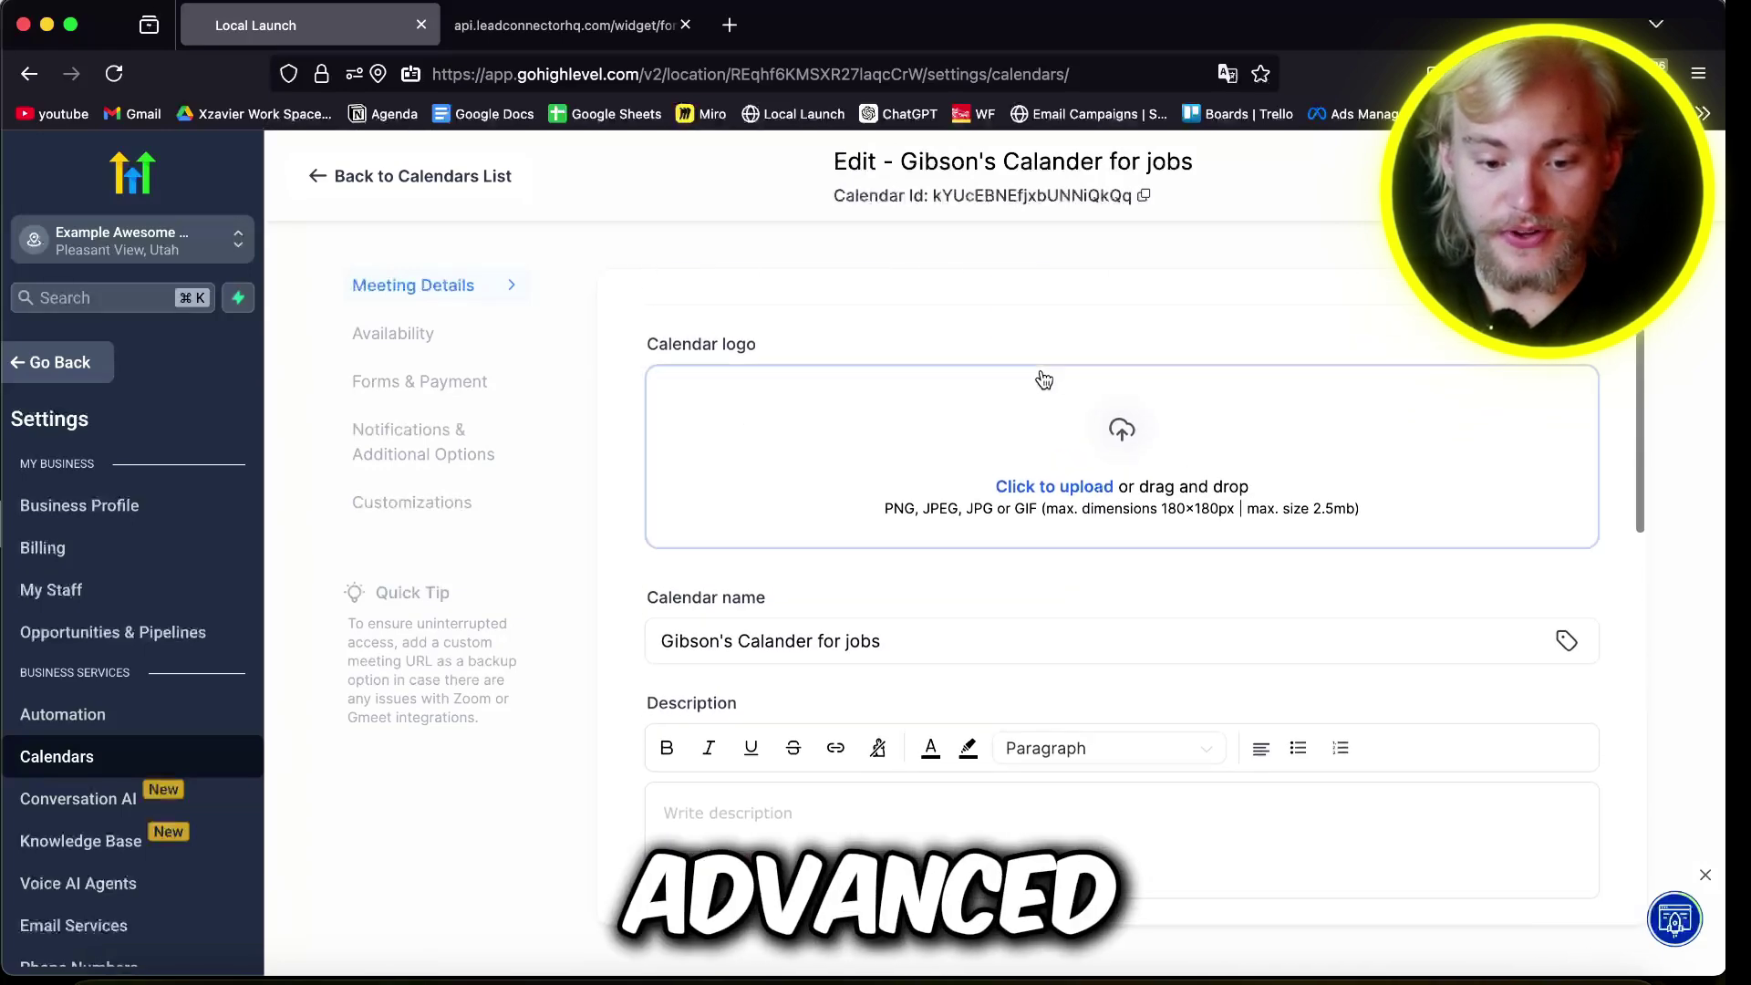
pyautogui.click(1072, 486)
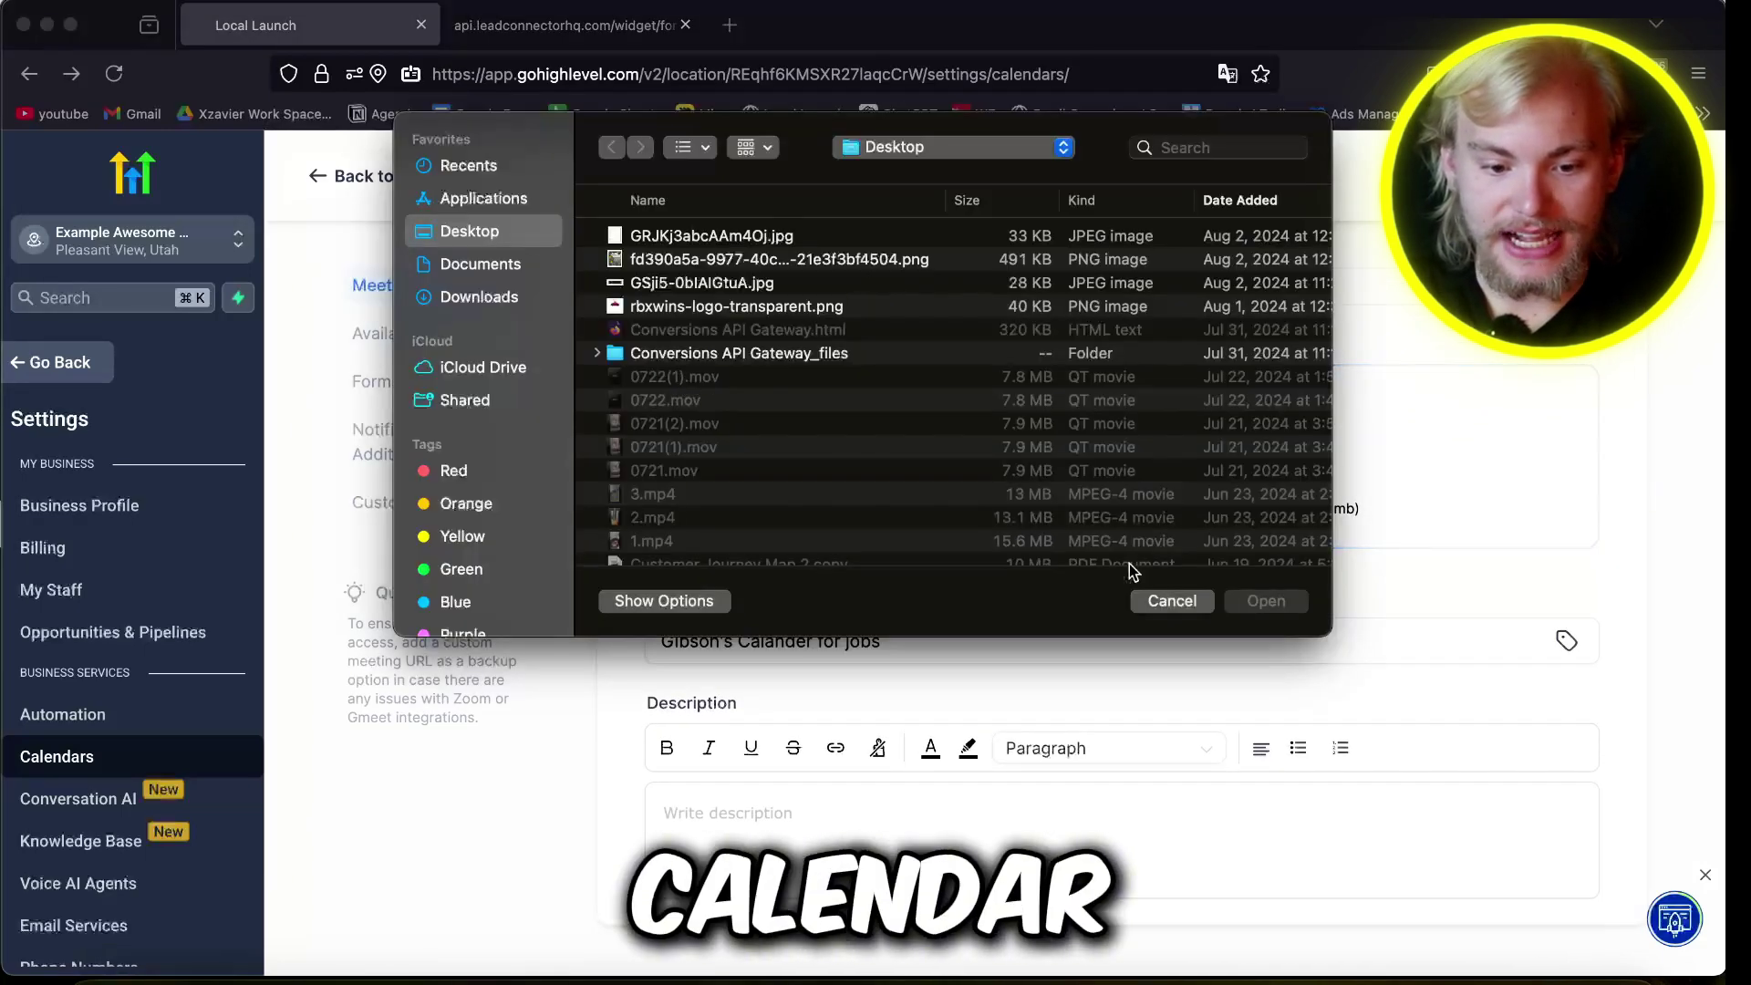
pyautogui.click(1172, 600)
pyautogui.scroll(-5, 784, 348)
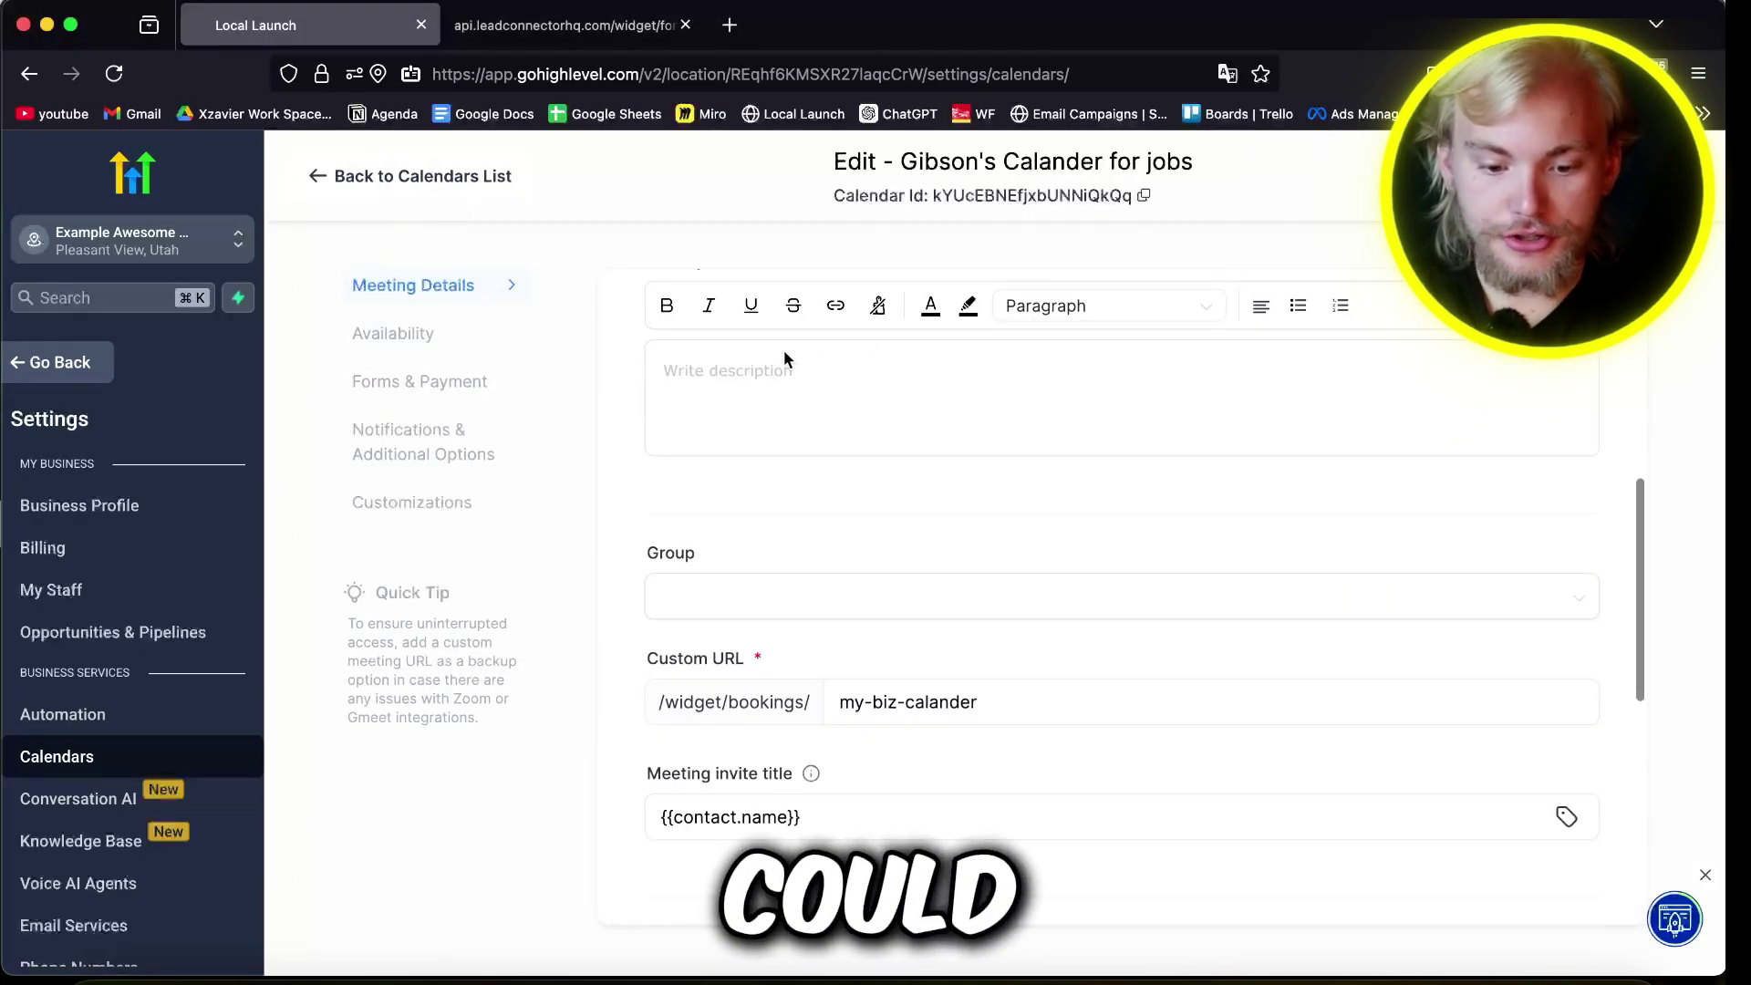
pyautogui.click(737, 385)
pyautogui.write('This is the ')
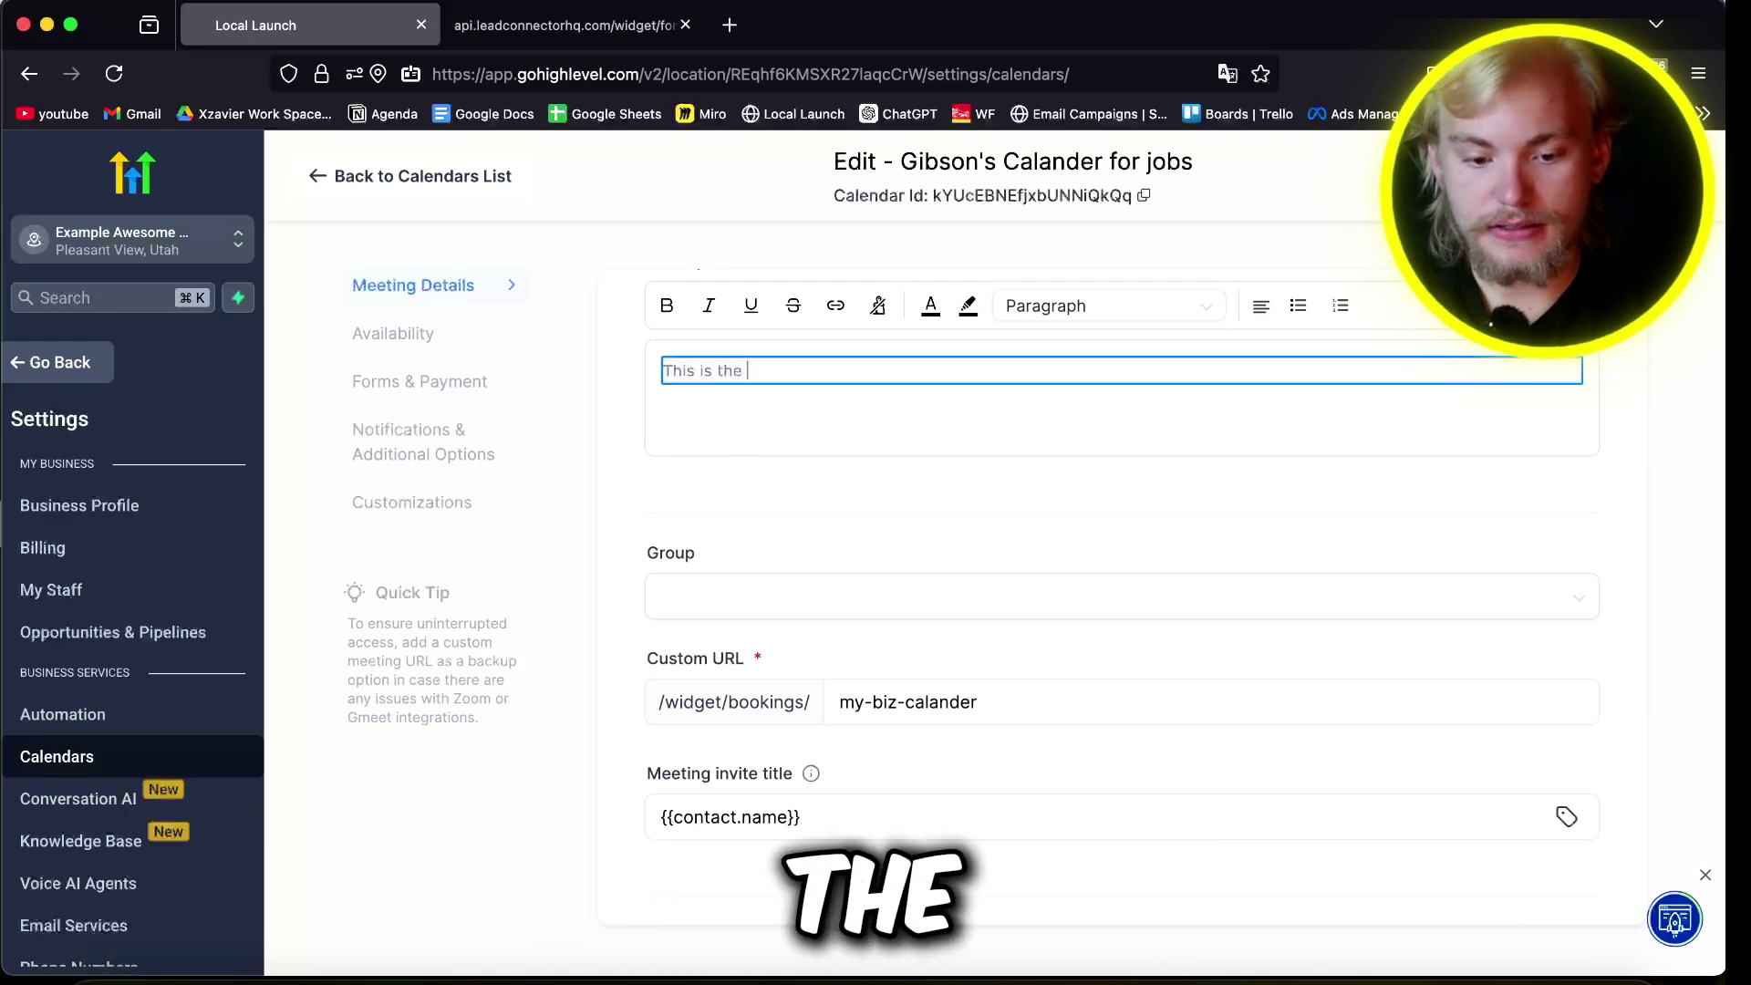
pyautogui.write('calander for my busn')
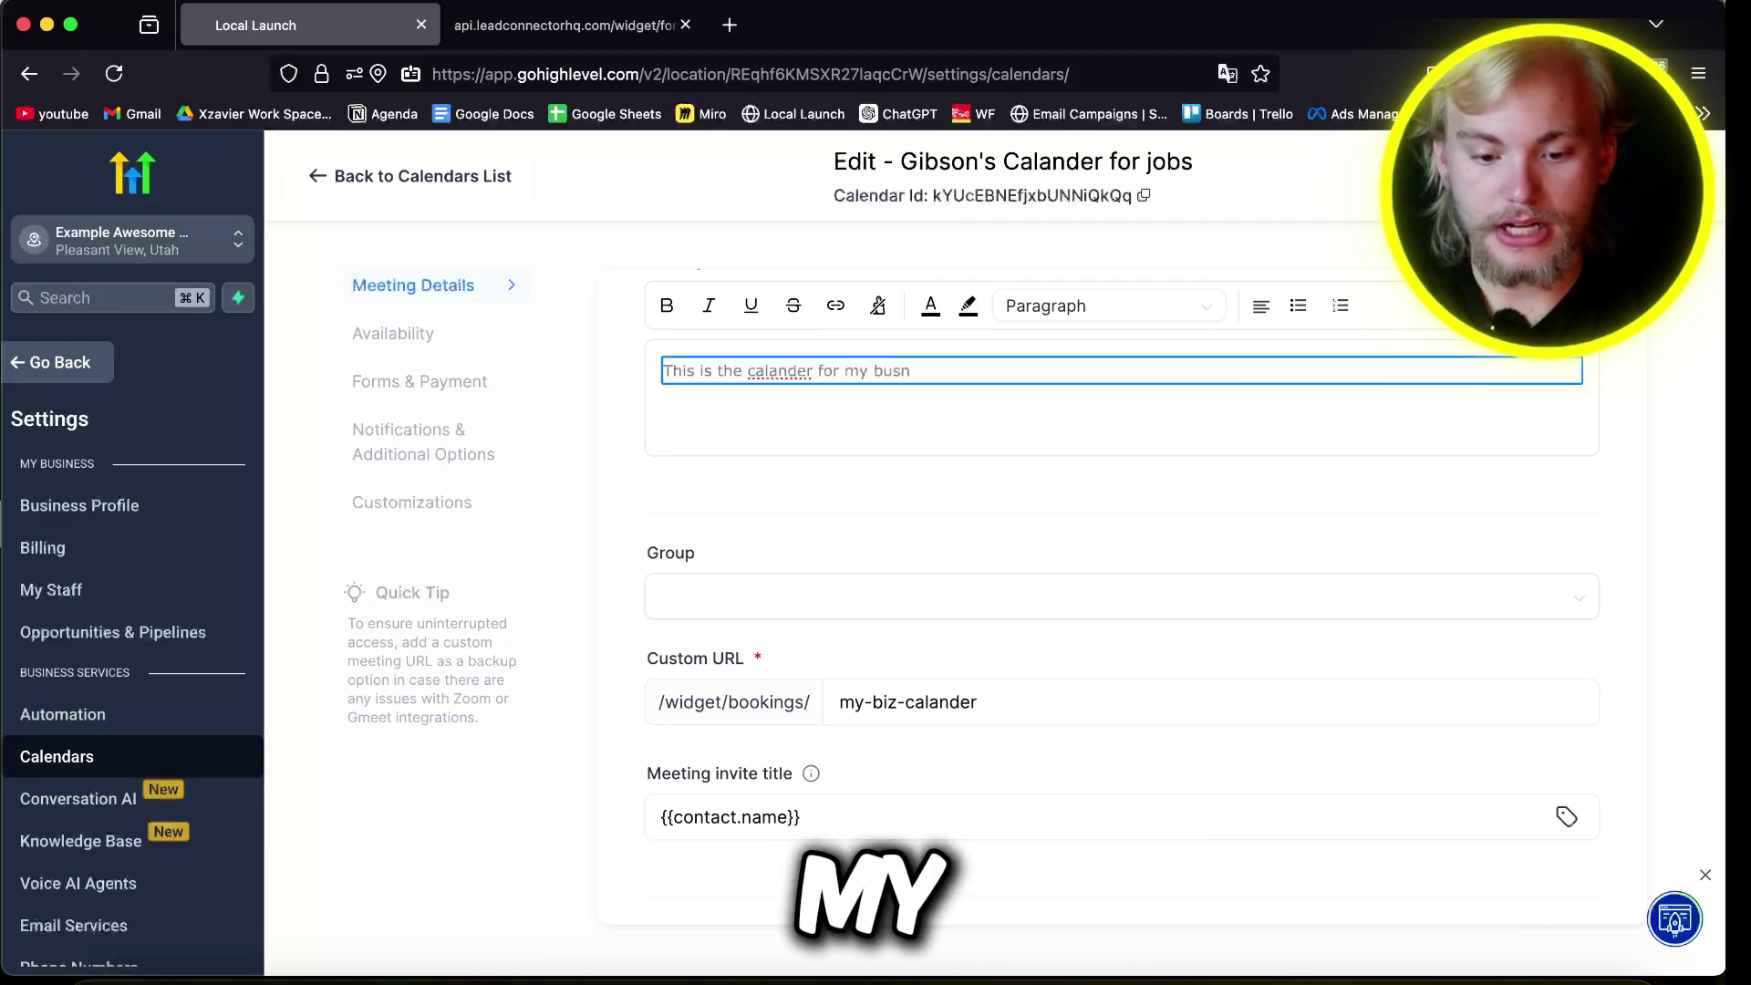
pyautogui.write('i')
pyautogui.scroll(-4, 694, 410)
# Step: Clear the meeting invite title and insert the Appointment Start Date merge field
pyautogui.moveTo(806, 412)
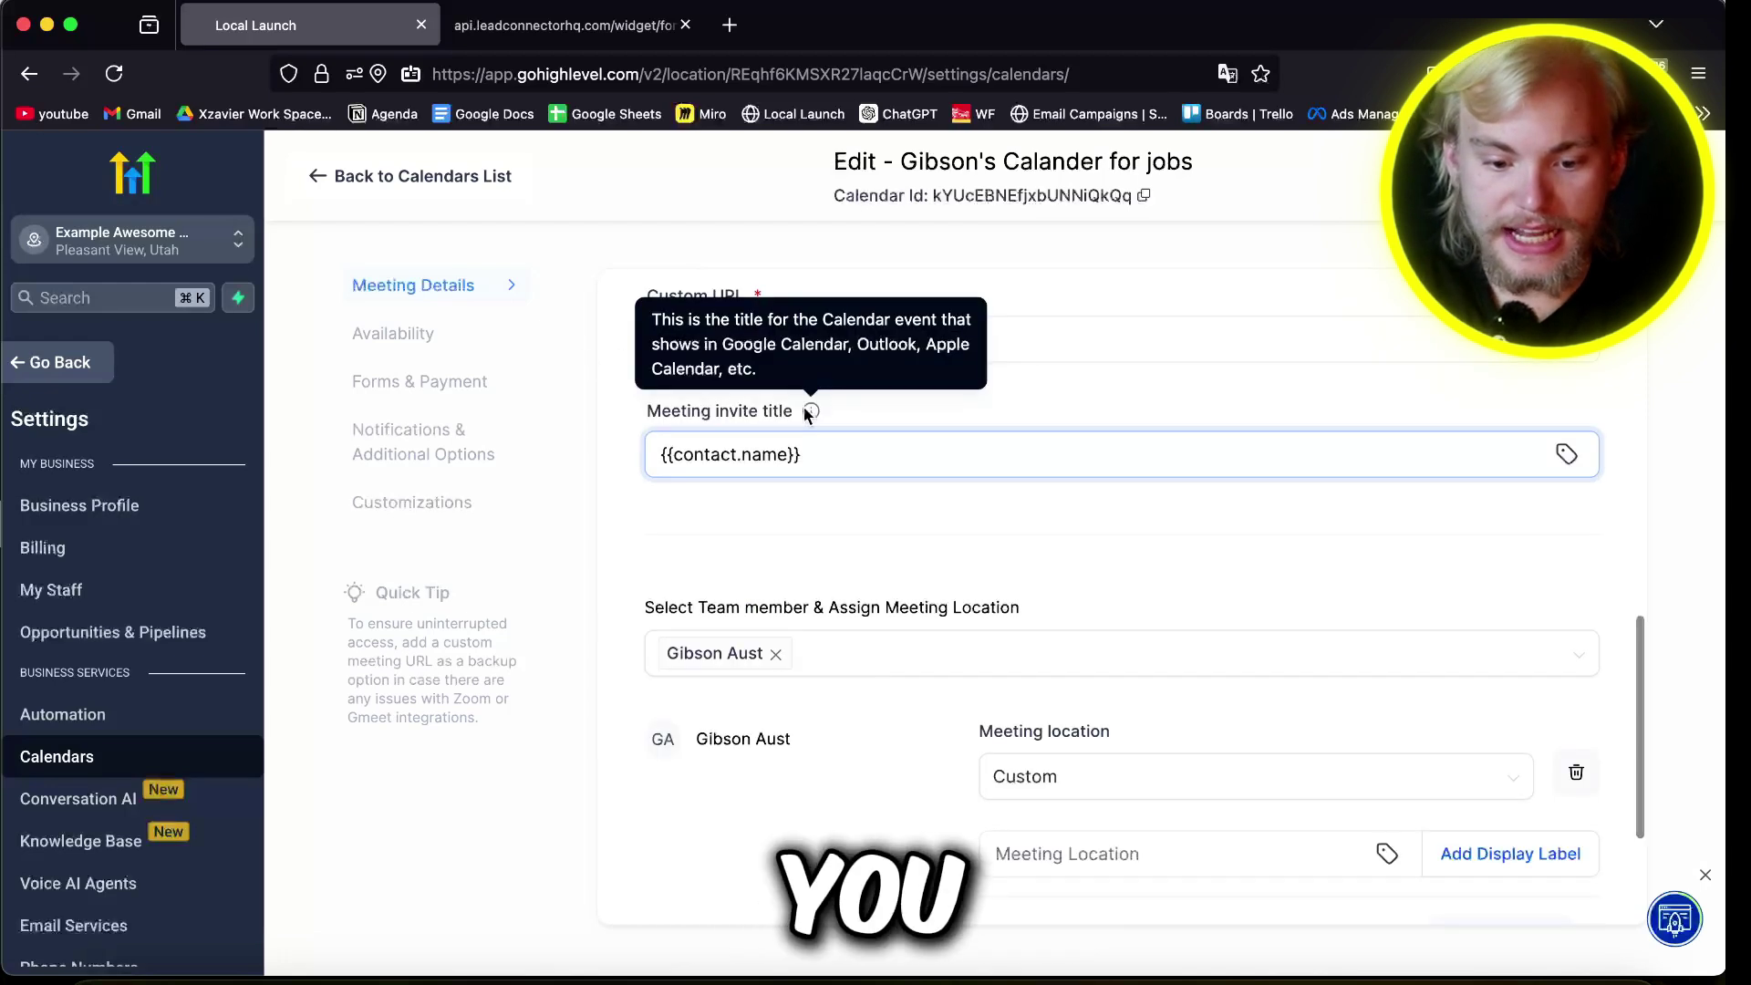
pyautogui.tripleClick(739, 415)
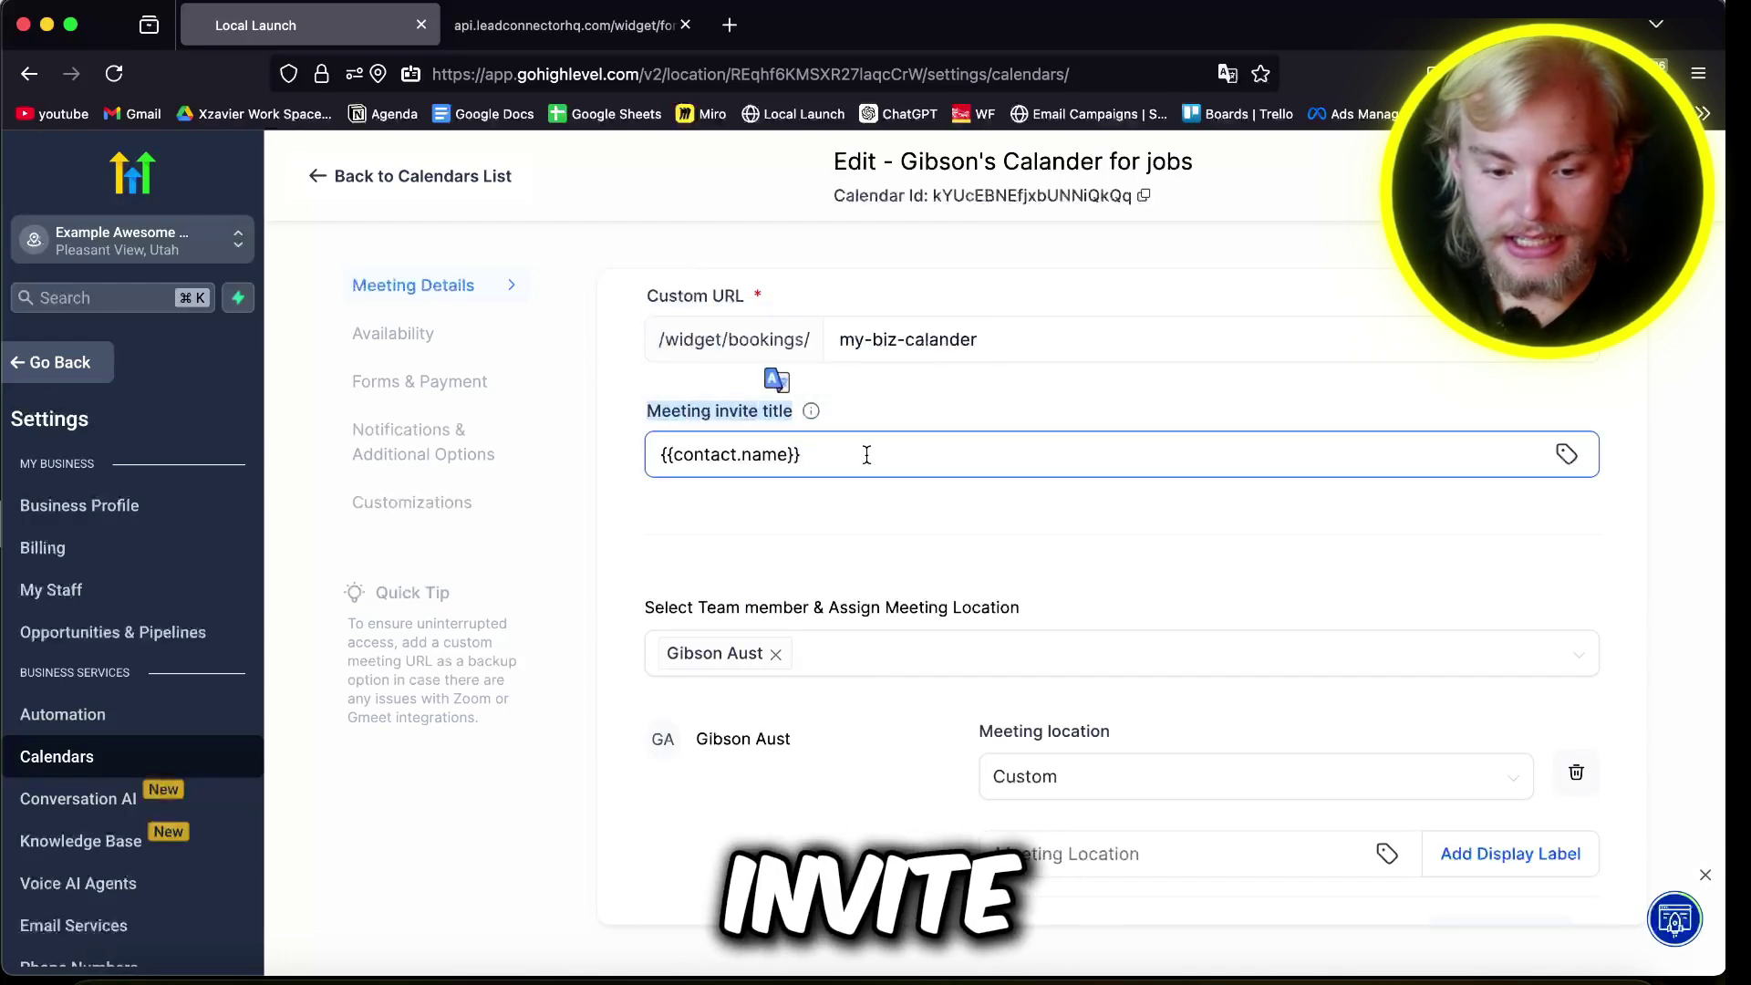
pyautogui.click(866, 454)
pyautogui.press('super+a')
pyautogui.press('BackSpace')
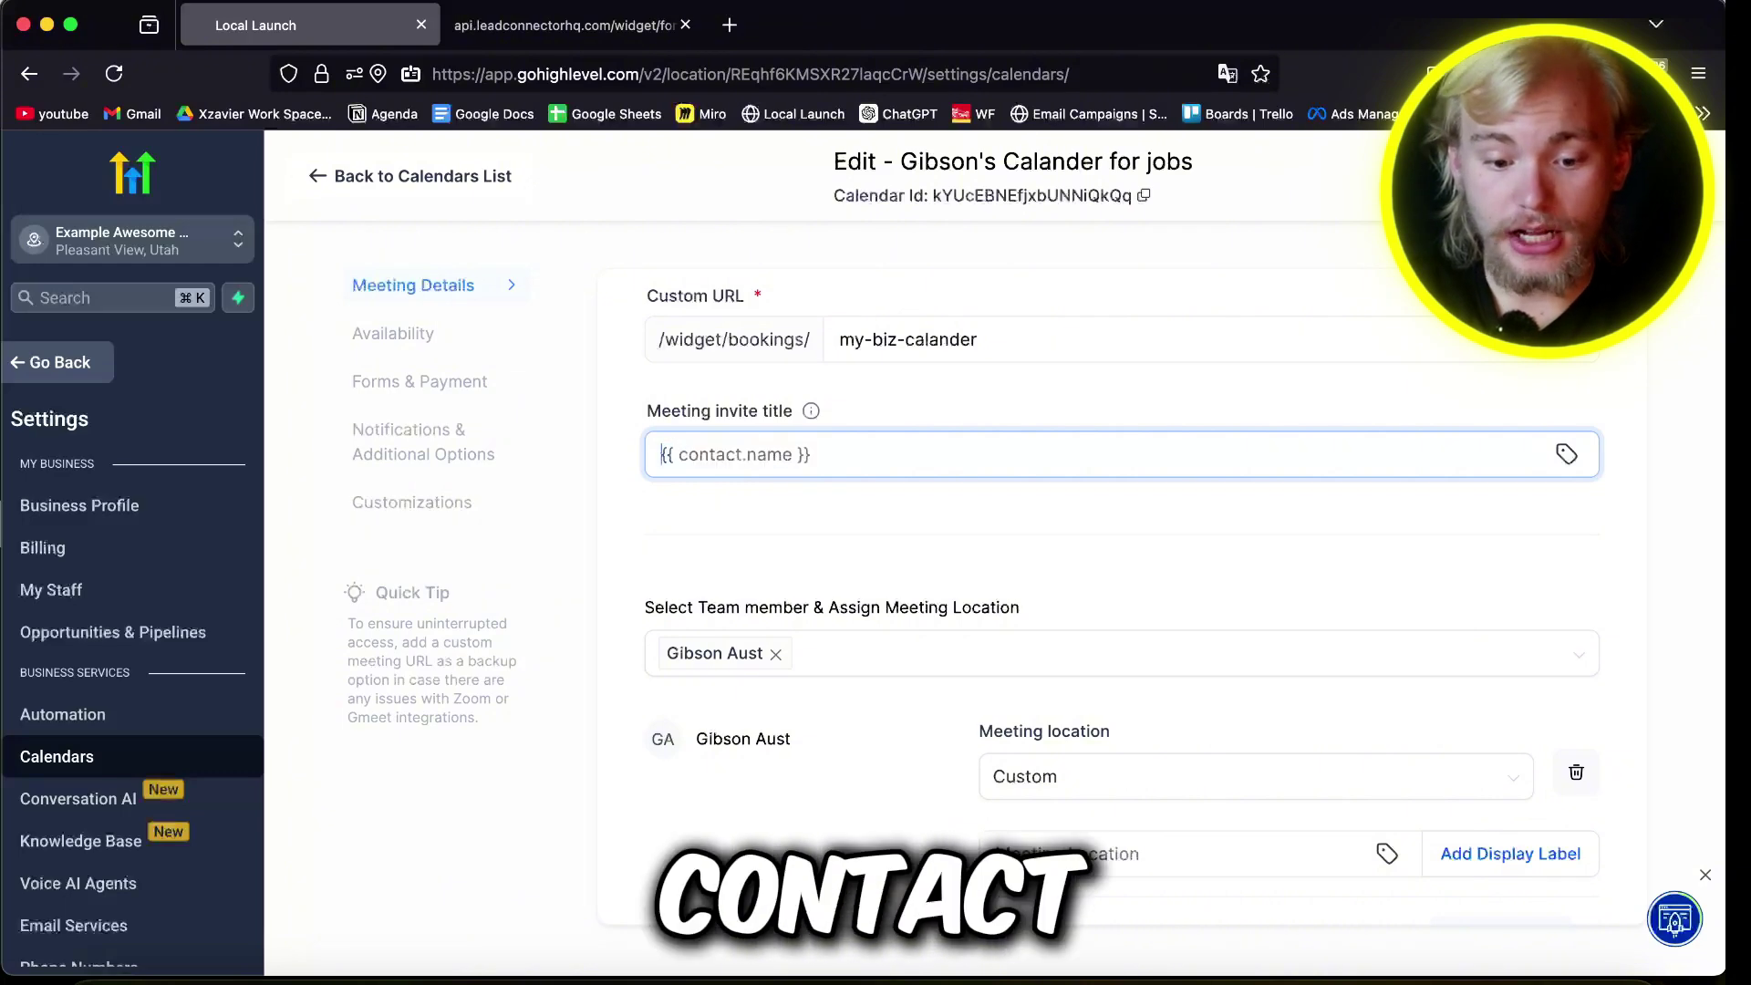
pyautogui.click(1567, 456)
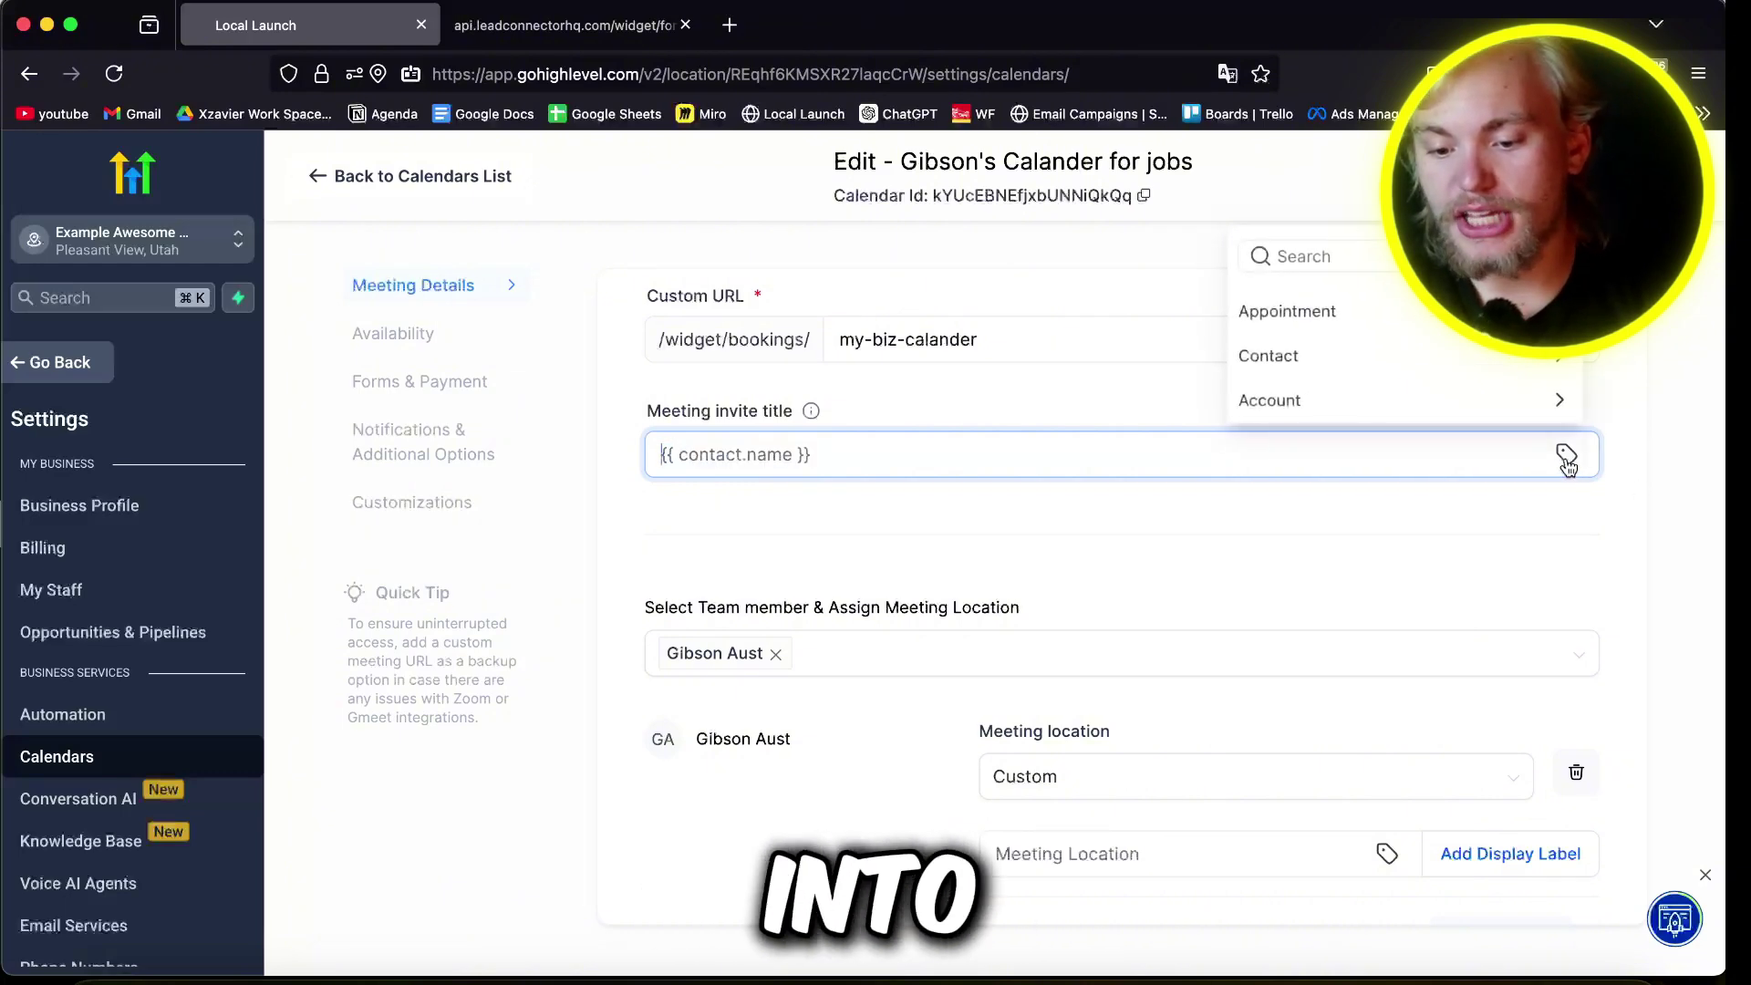
pyautogui.click(1293, 321)
pyautogui.scroll(3, 1291, 321)
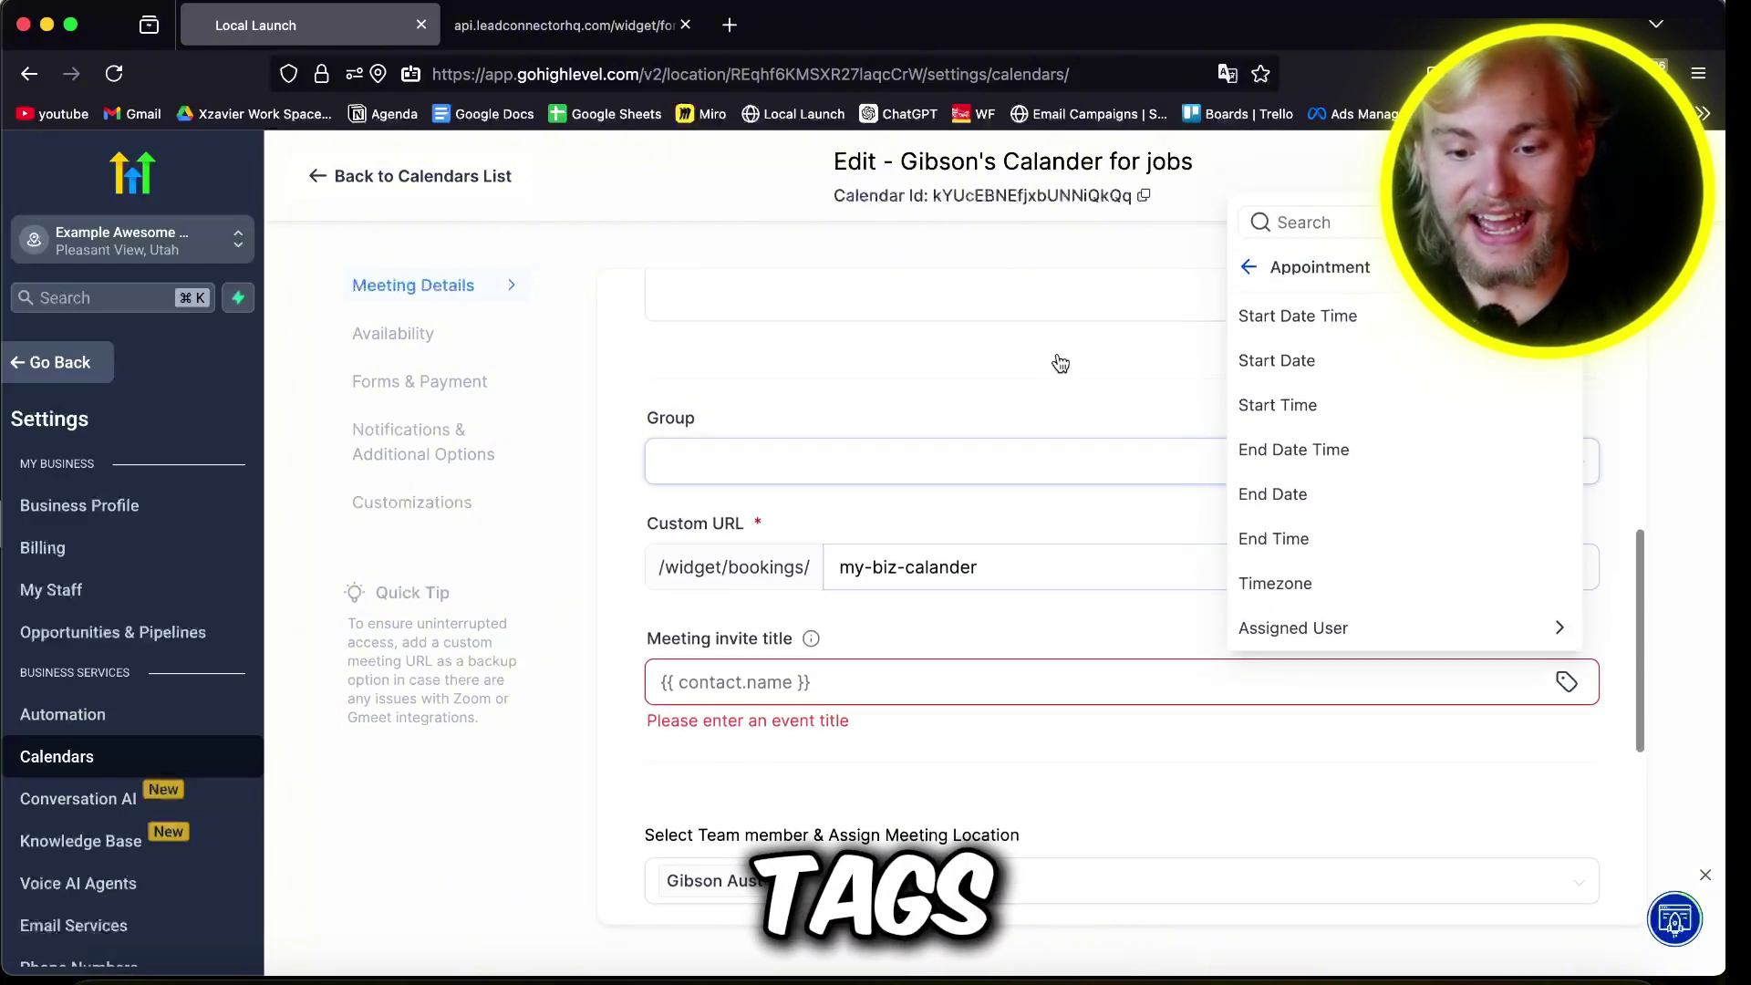
pyautogui.click(1275, 358)
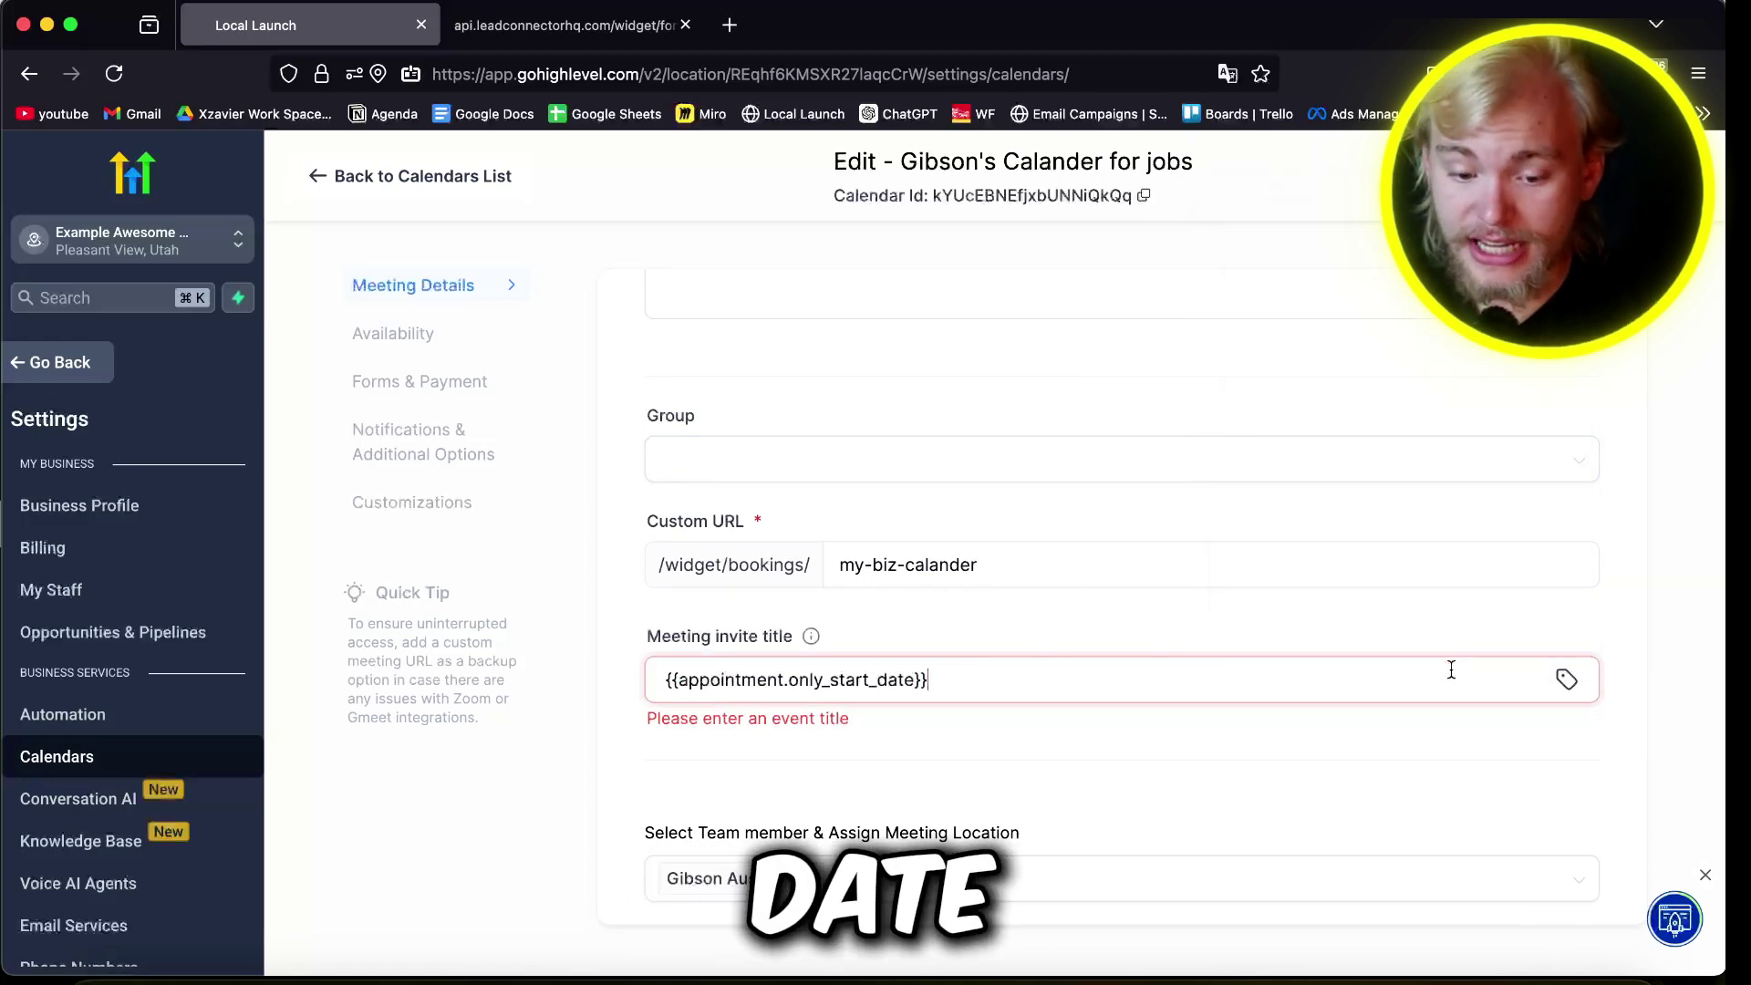
# Step: Append the Account Name and Assigned User Full Name merge fields to the title
pyautogui.click(1565, 680)
pyautogui.click(1251, 270)
pyautogui.click(1368, 623)
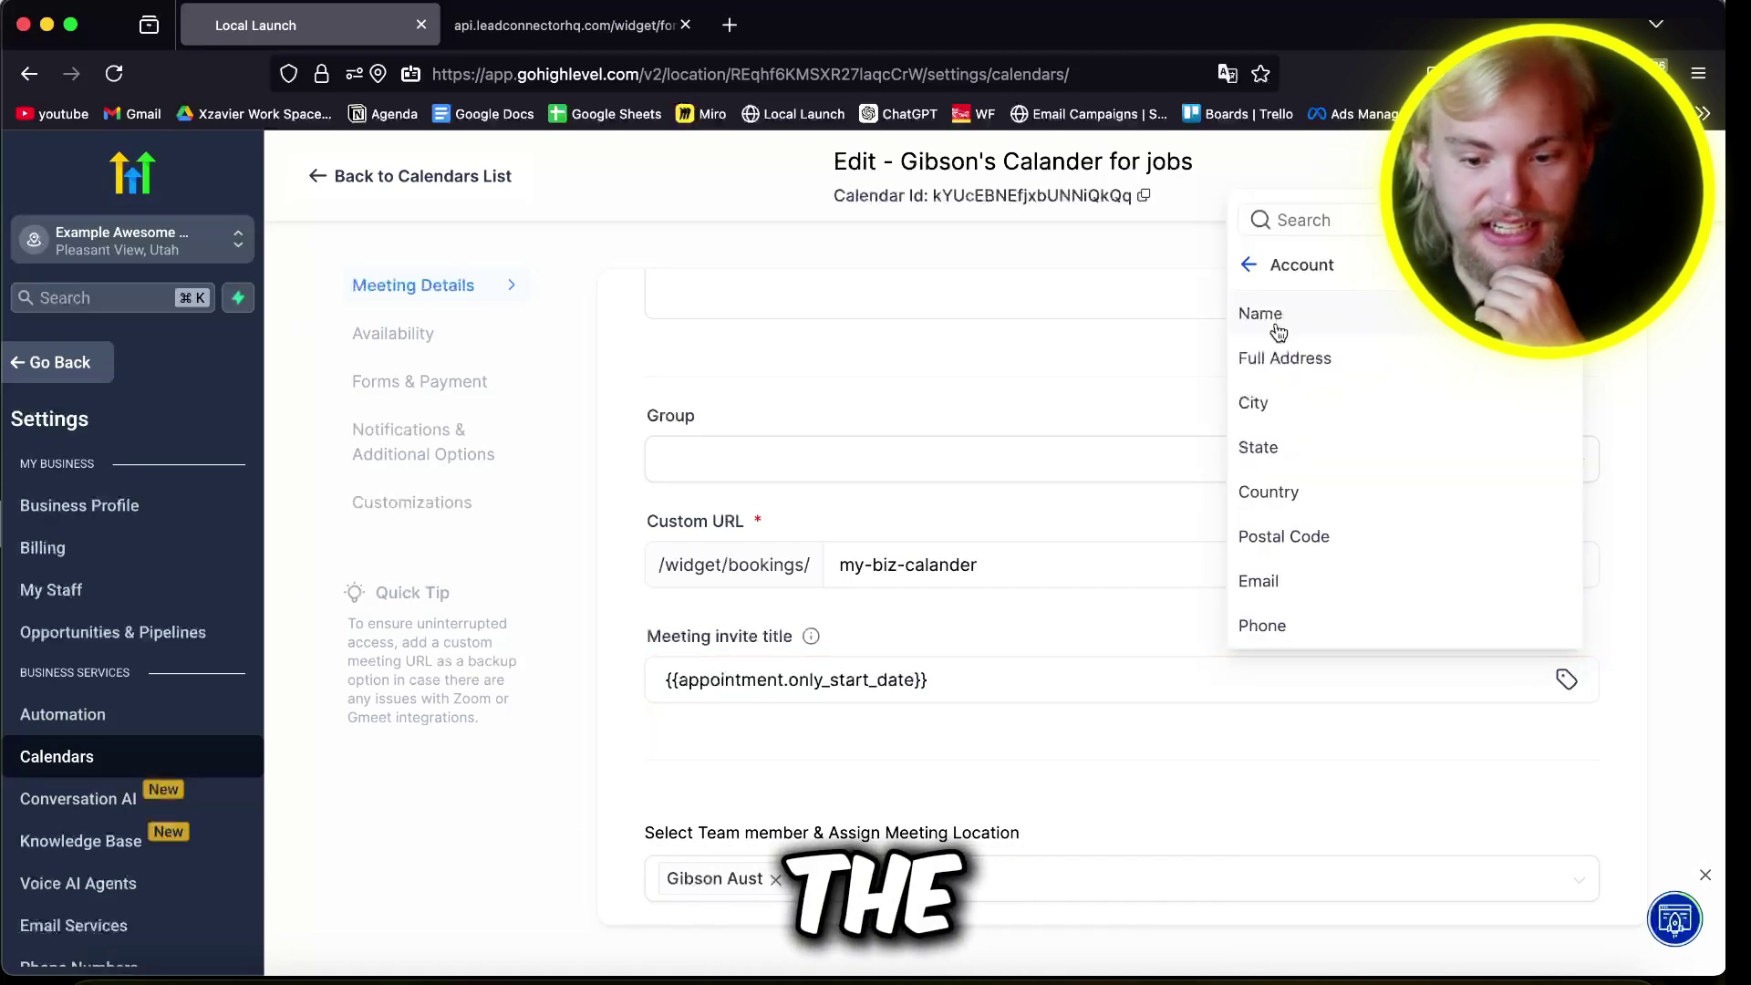
pyautogui.click(1278, 335)
pyautogui.click(1151, 682)
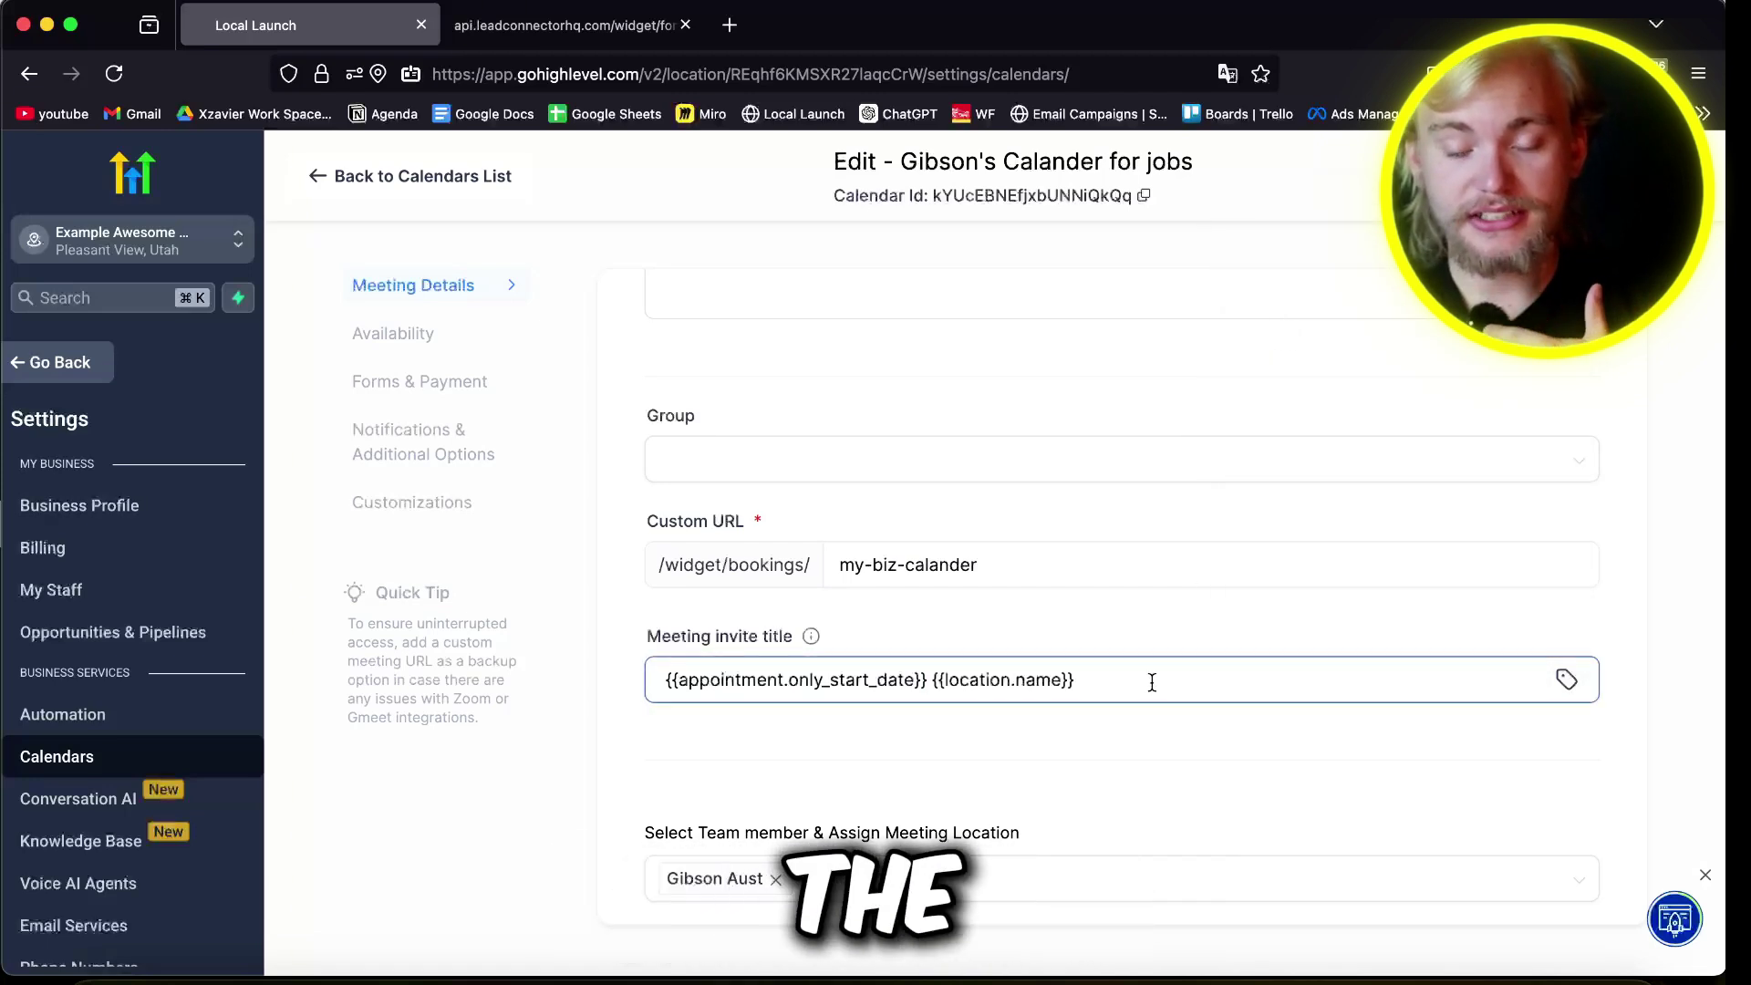
pyautogui.scroll(-3, 1151, 682)
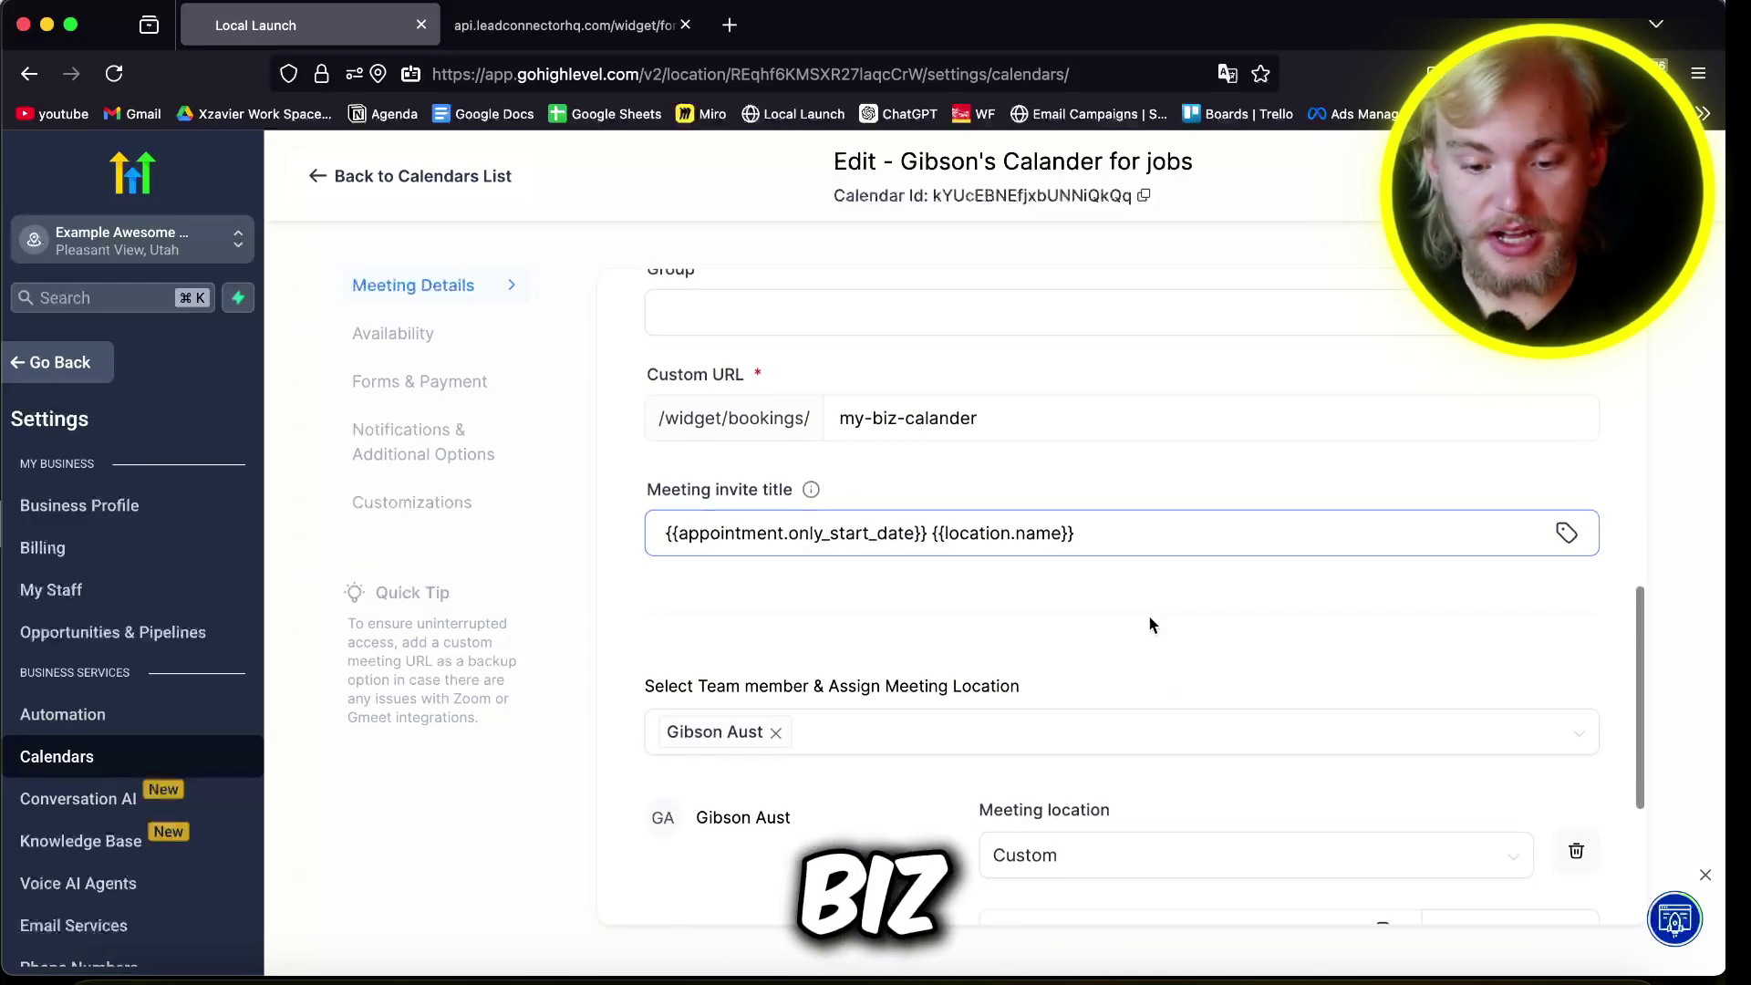
pyautogui.click(1567, 533)
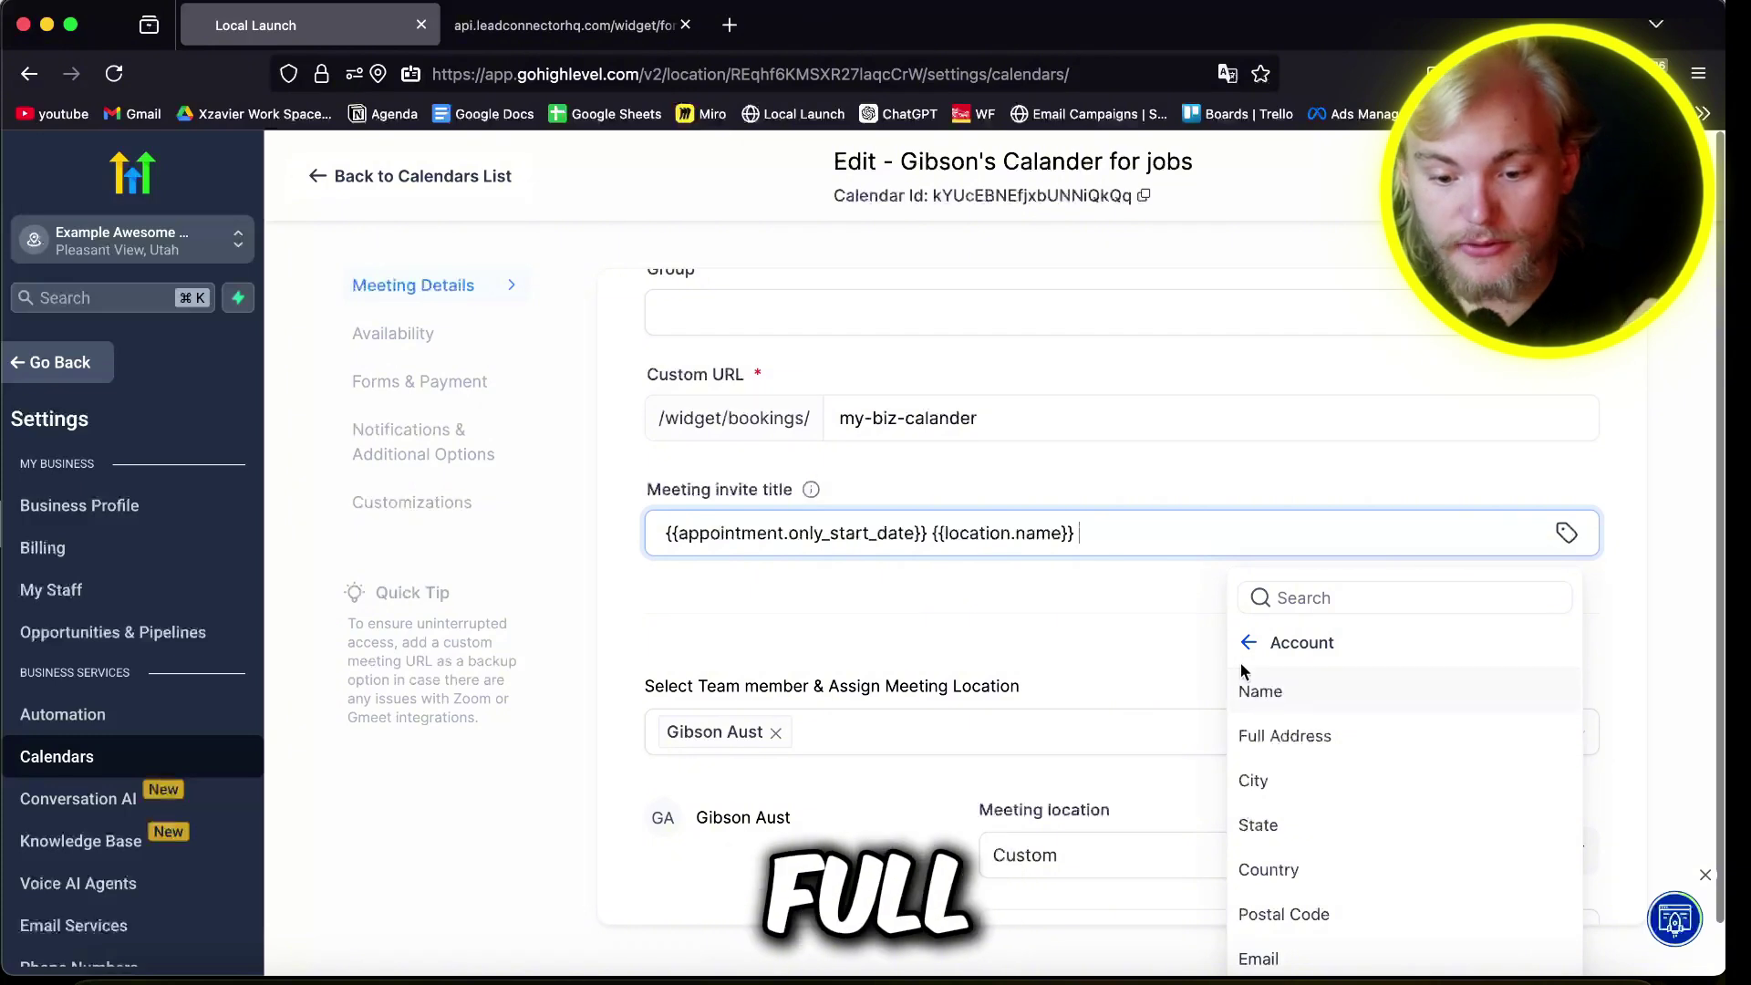
pyautogui.click(1286, 691)
pyautogui.click(1223, 504)
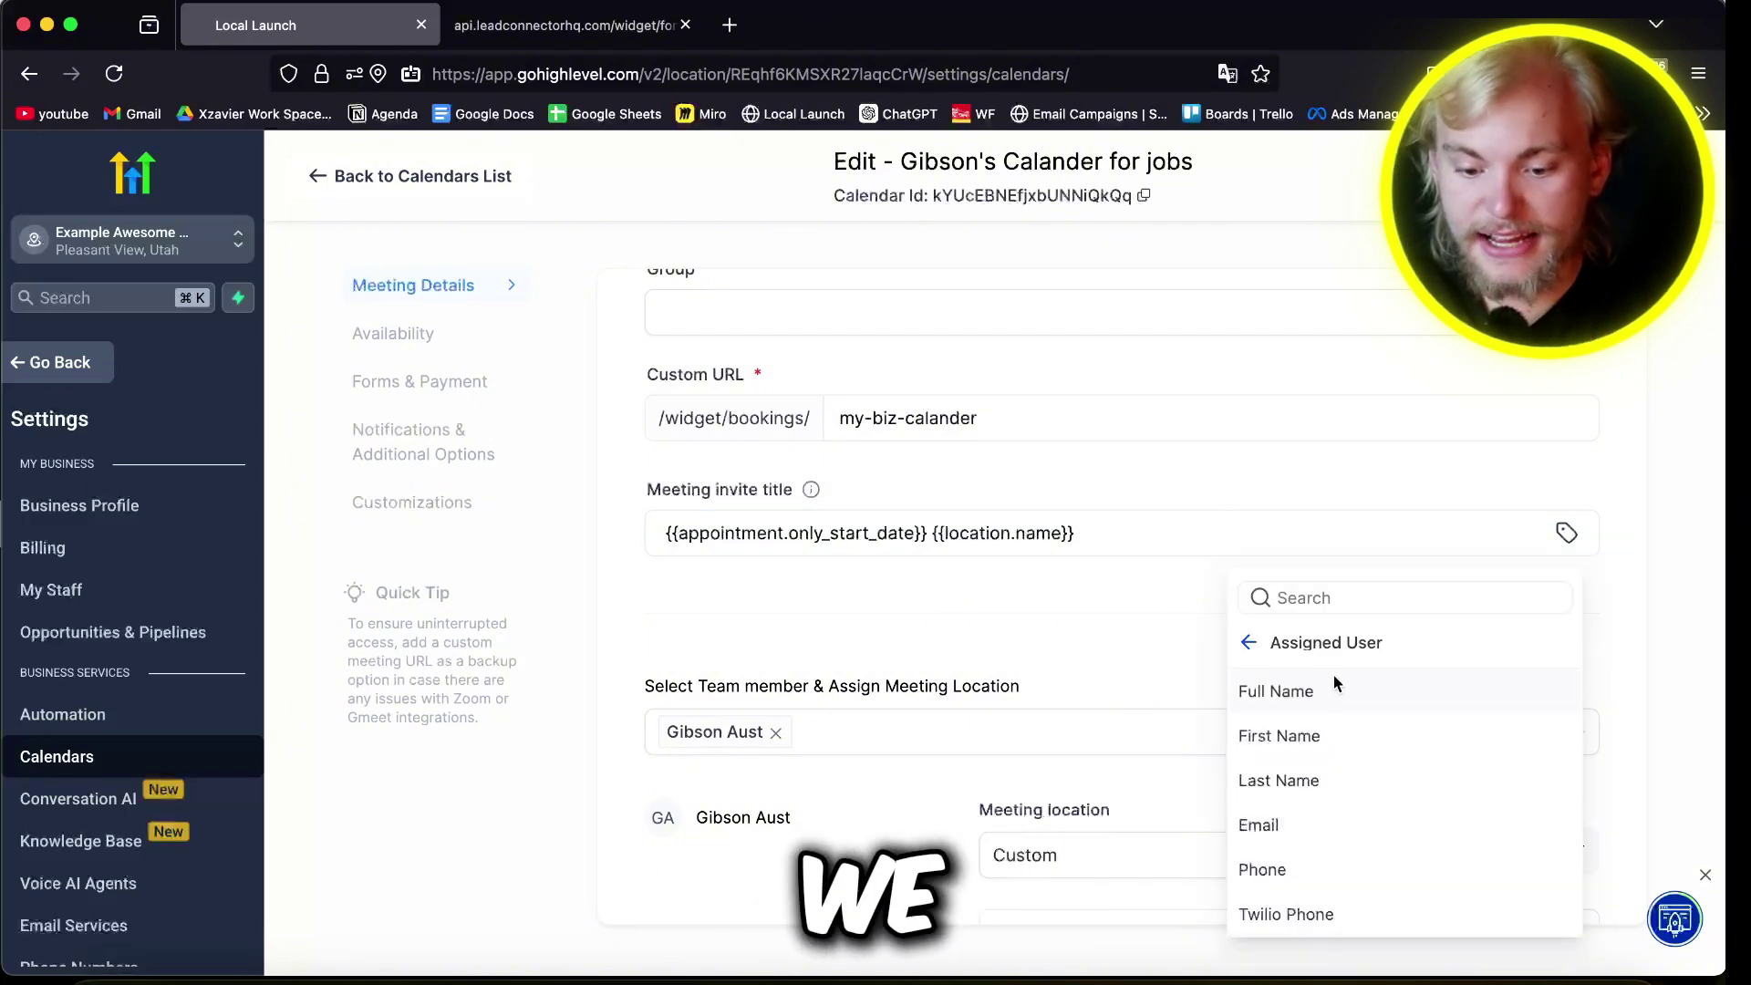
pyautogui.click(1272, 691)
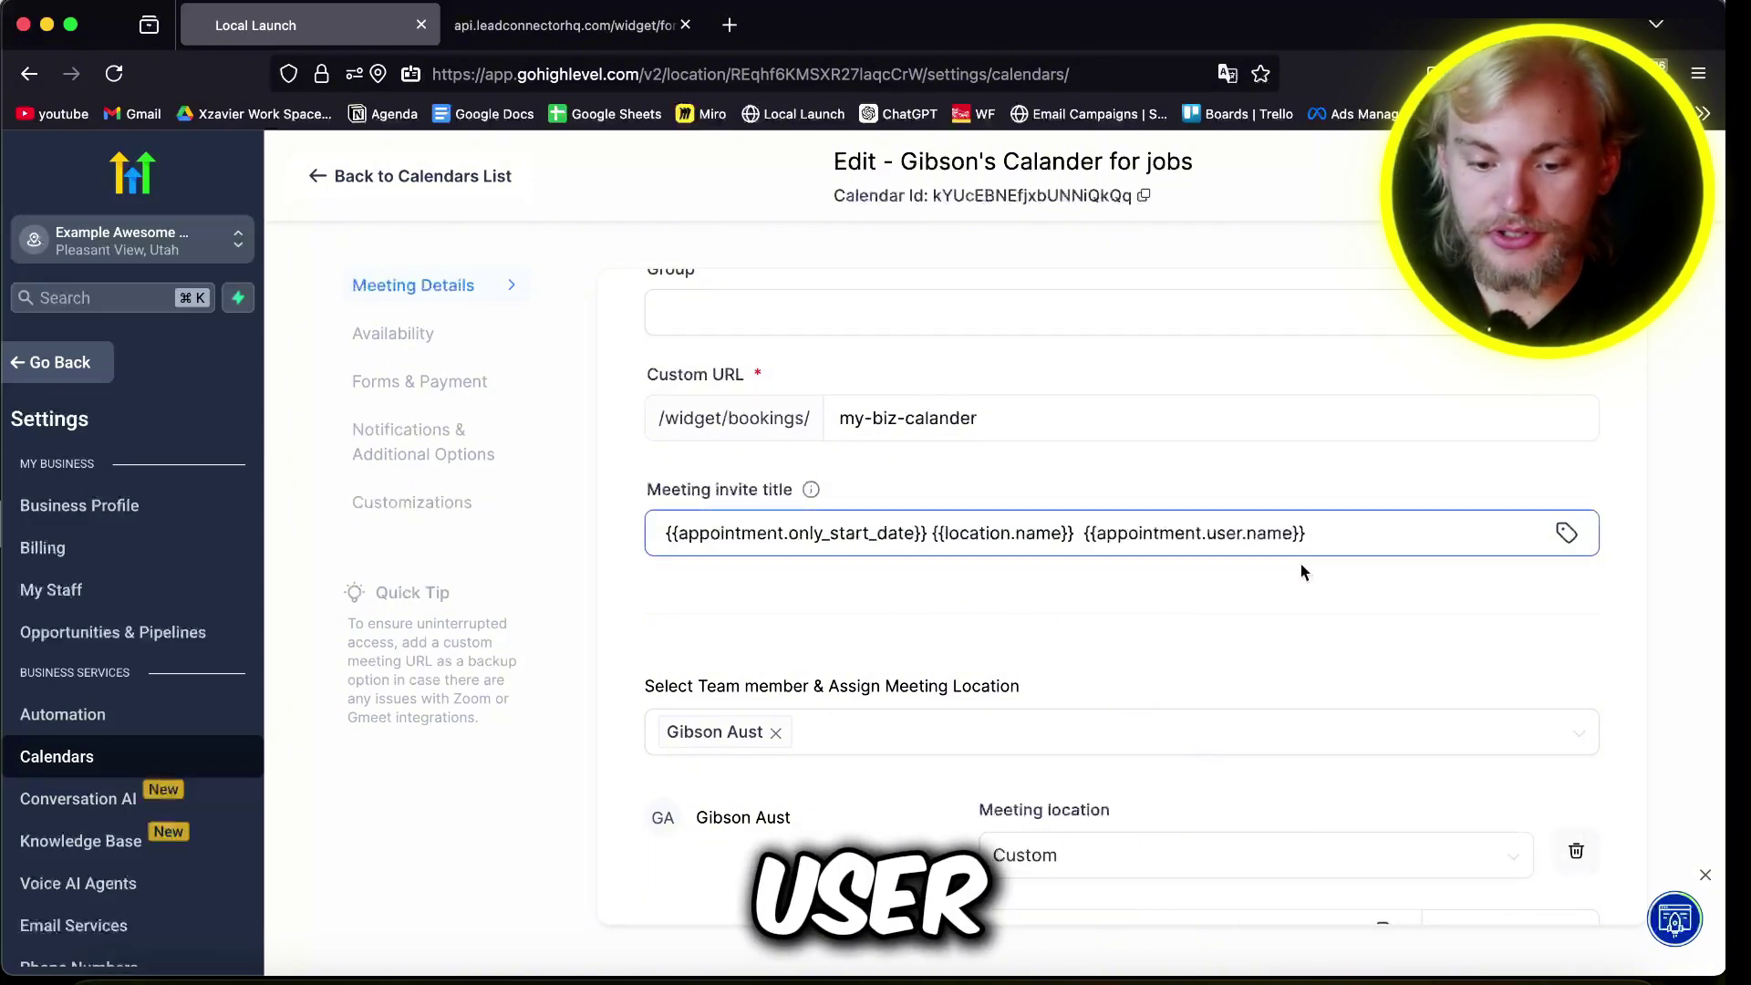
# Step: Set the meeting location to Custom with the {{contact.full_address}} merge field
pyautogui.scroll(-3, 1089, 575)
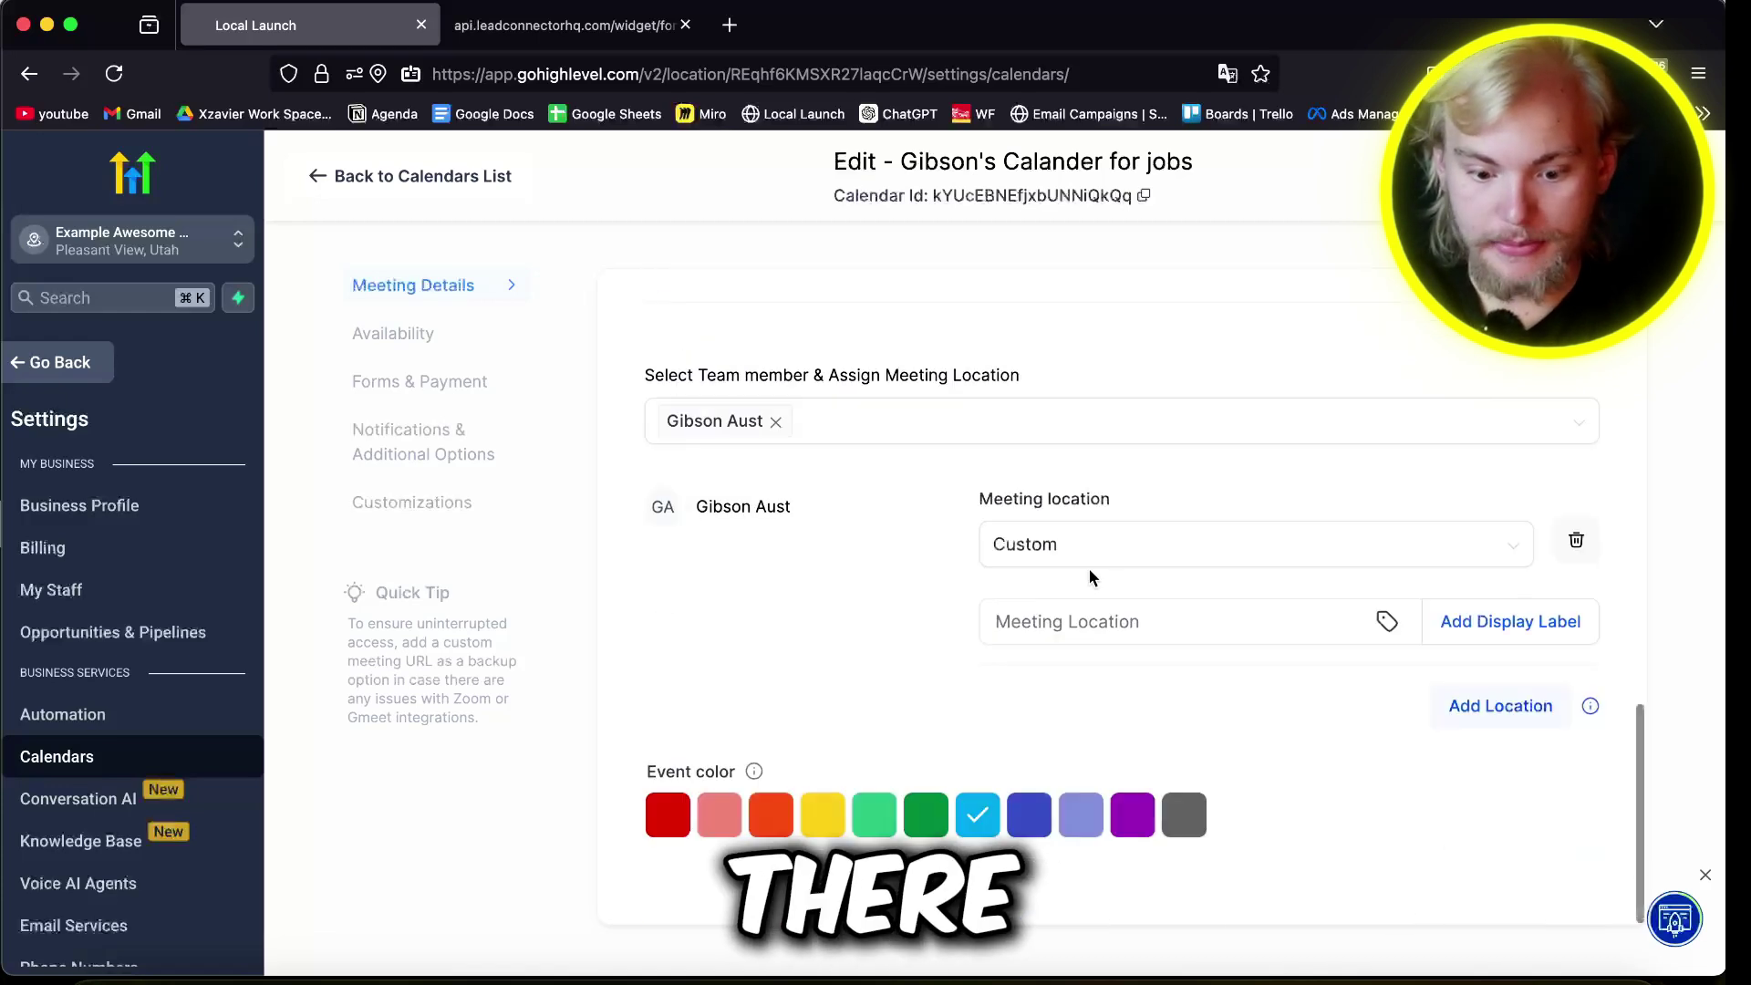
pyautogui.click(1094, 563)
pyautogui.click(1155, 777)
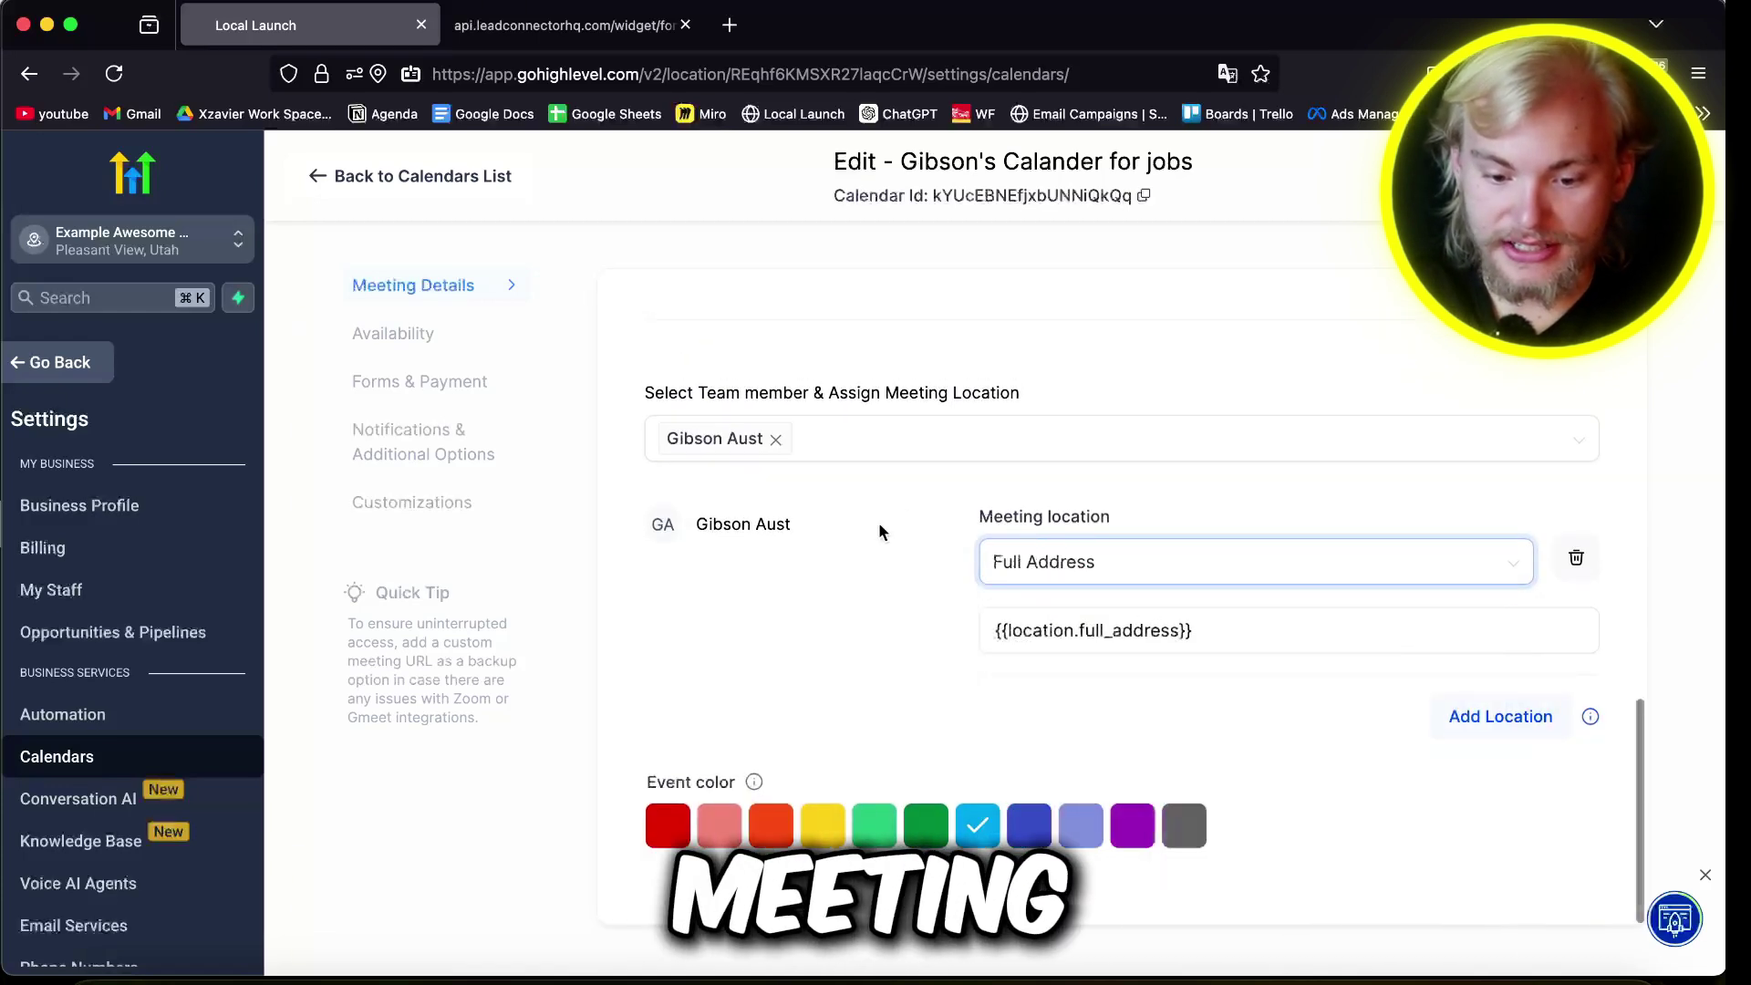
pyautogui.click(1247, 627)
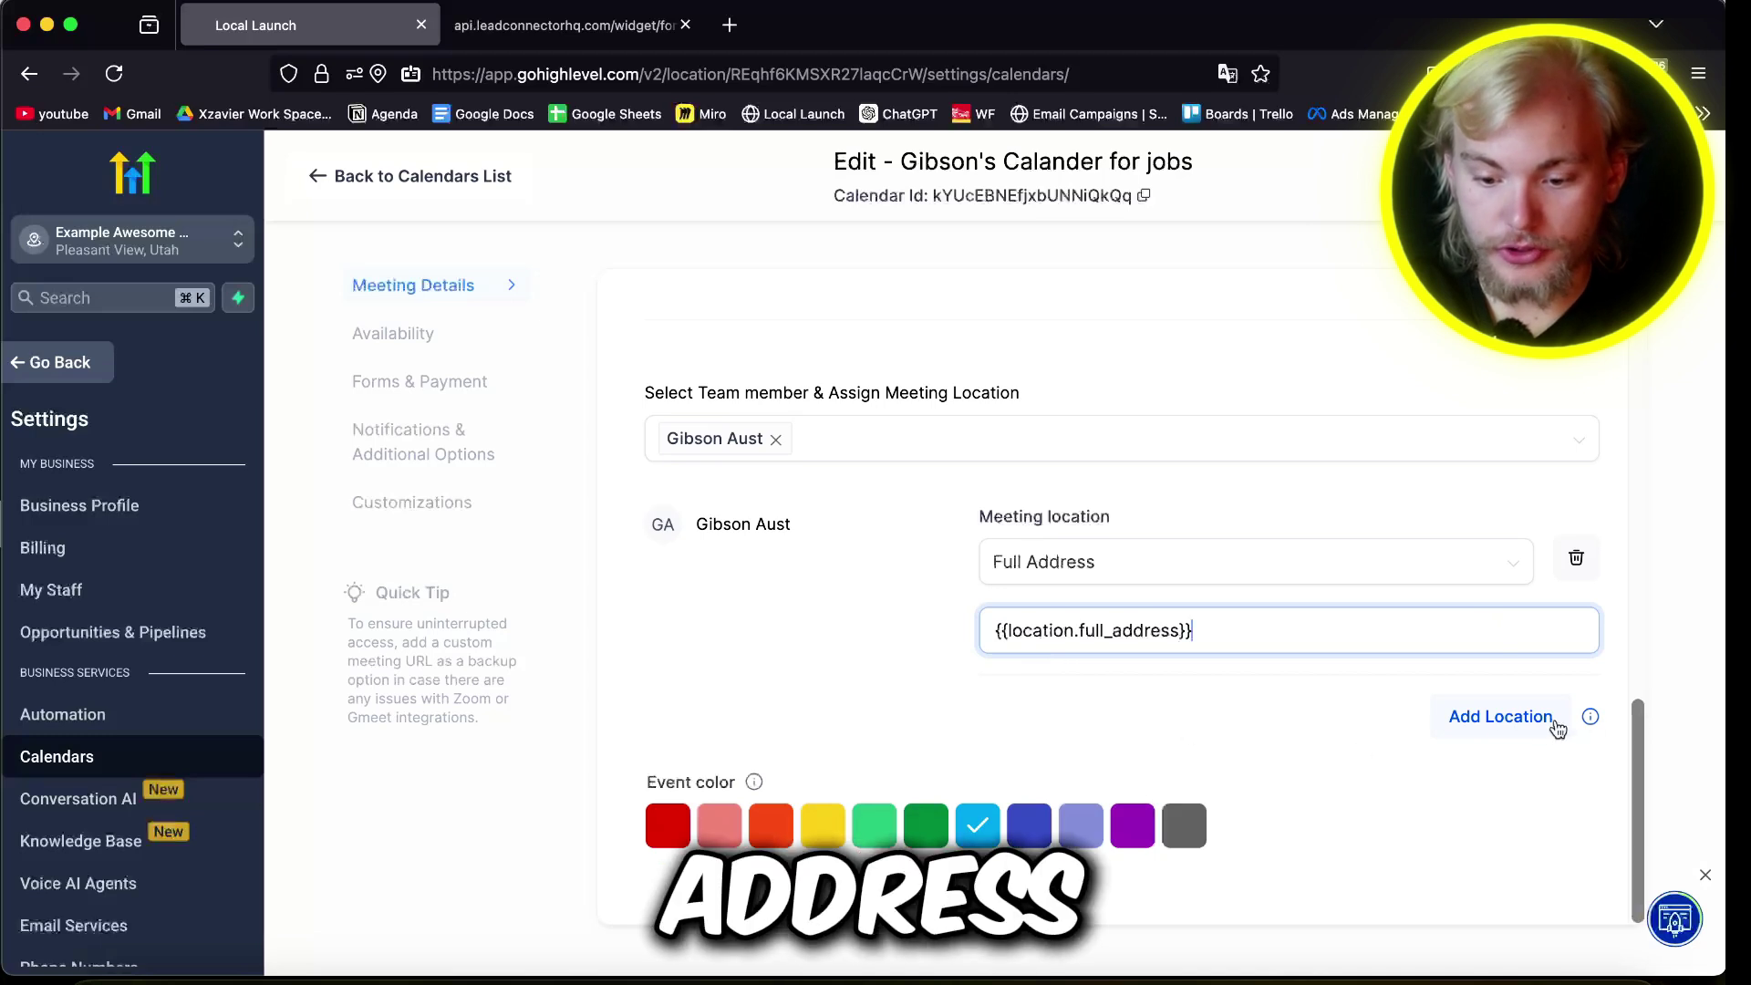
pyautogui.click(1346, 558)
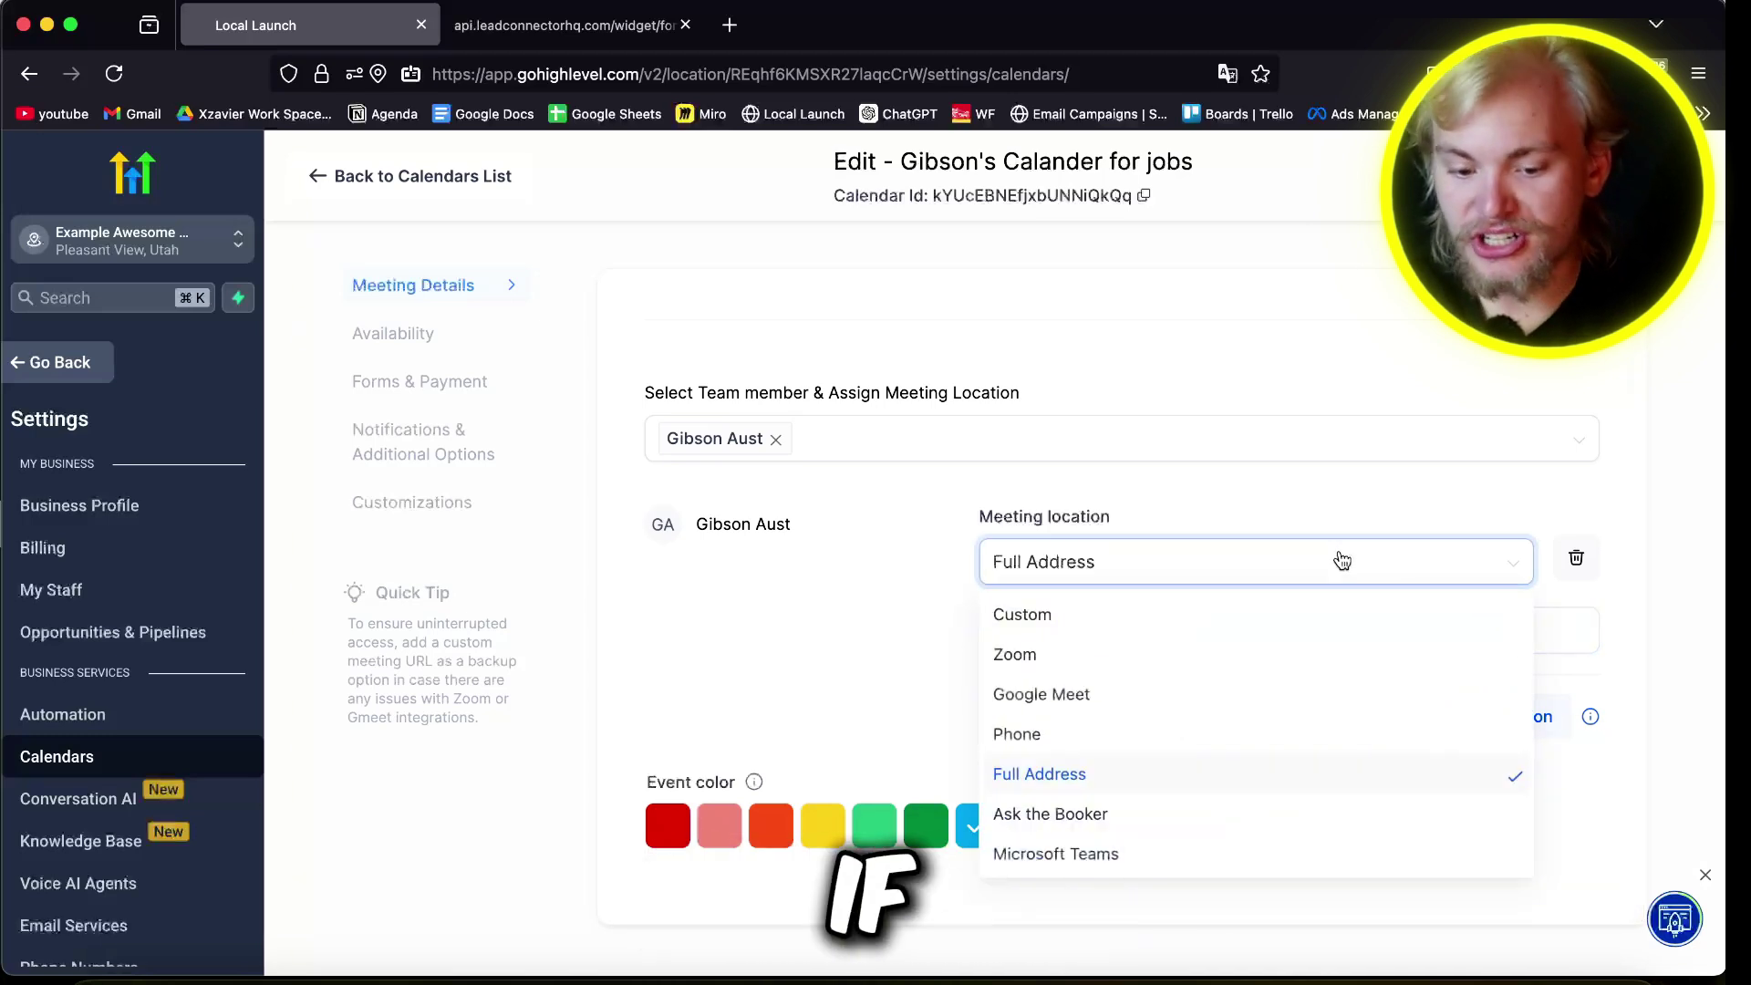
pyautogui.click(1164, 612)
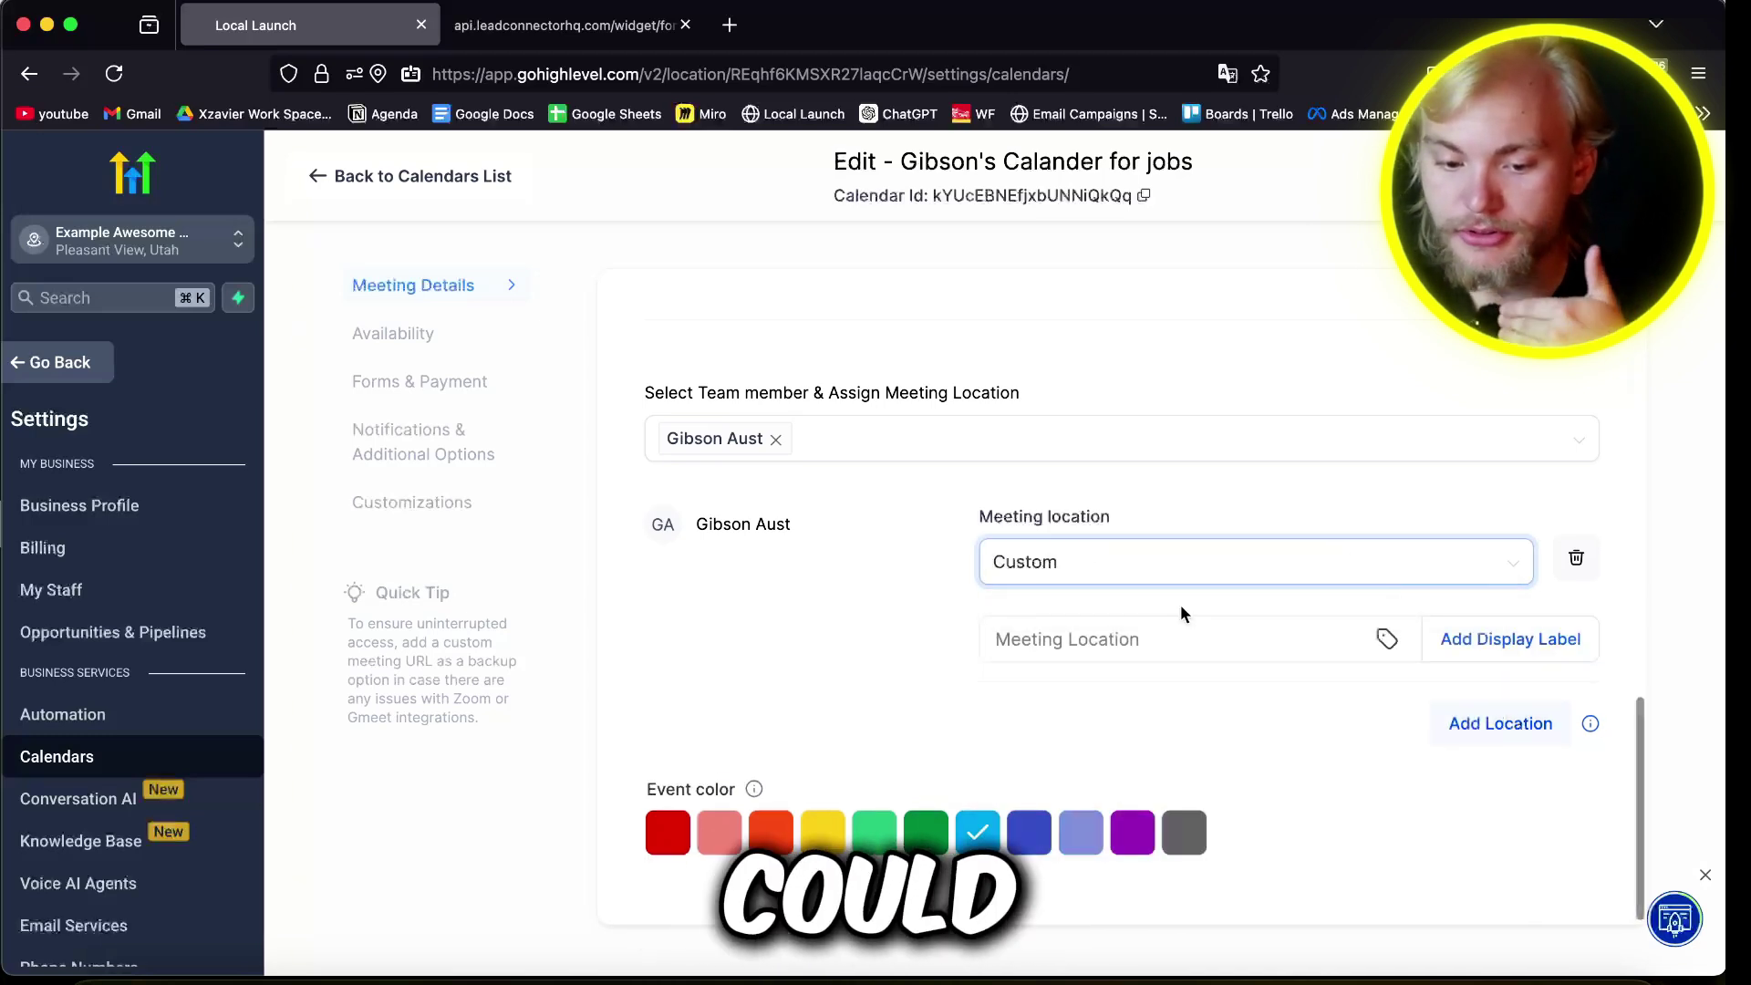
pyautogui.click(1325, 642)
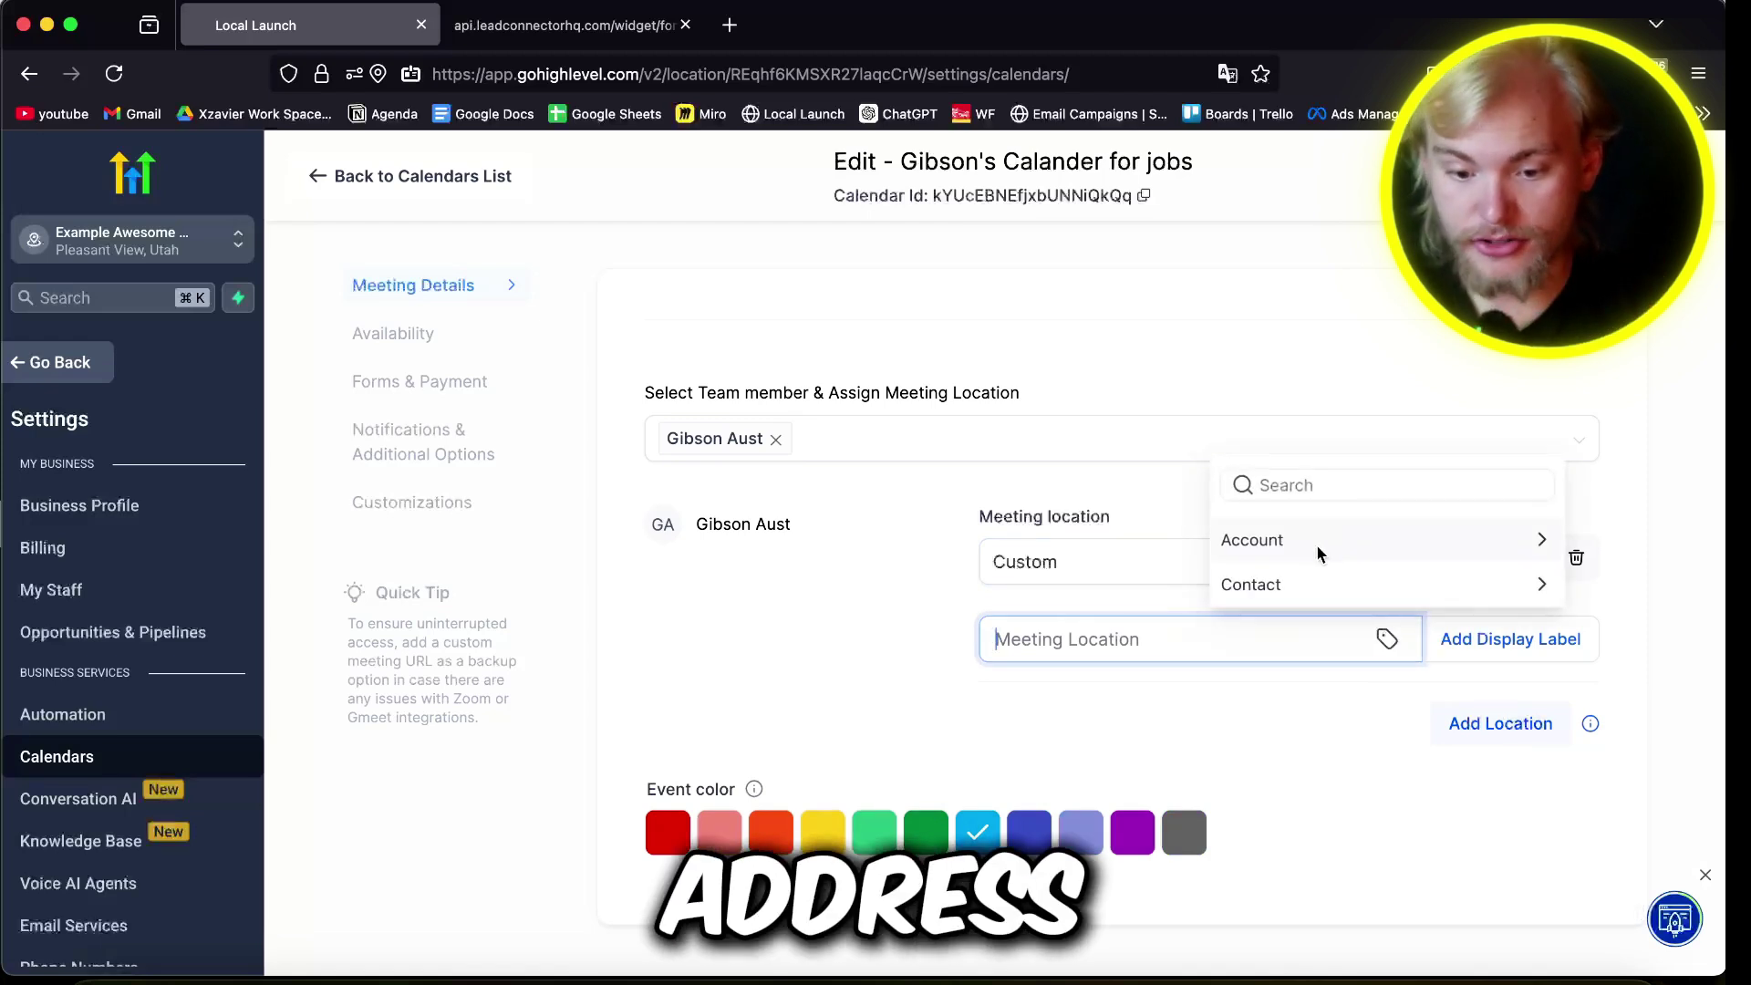
pyautogui.click(1296, 584)
pyautogui.click(1279, 365)
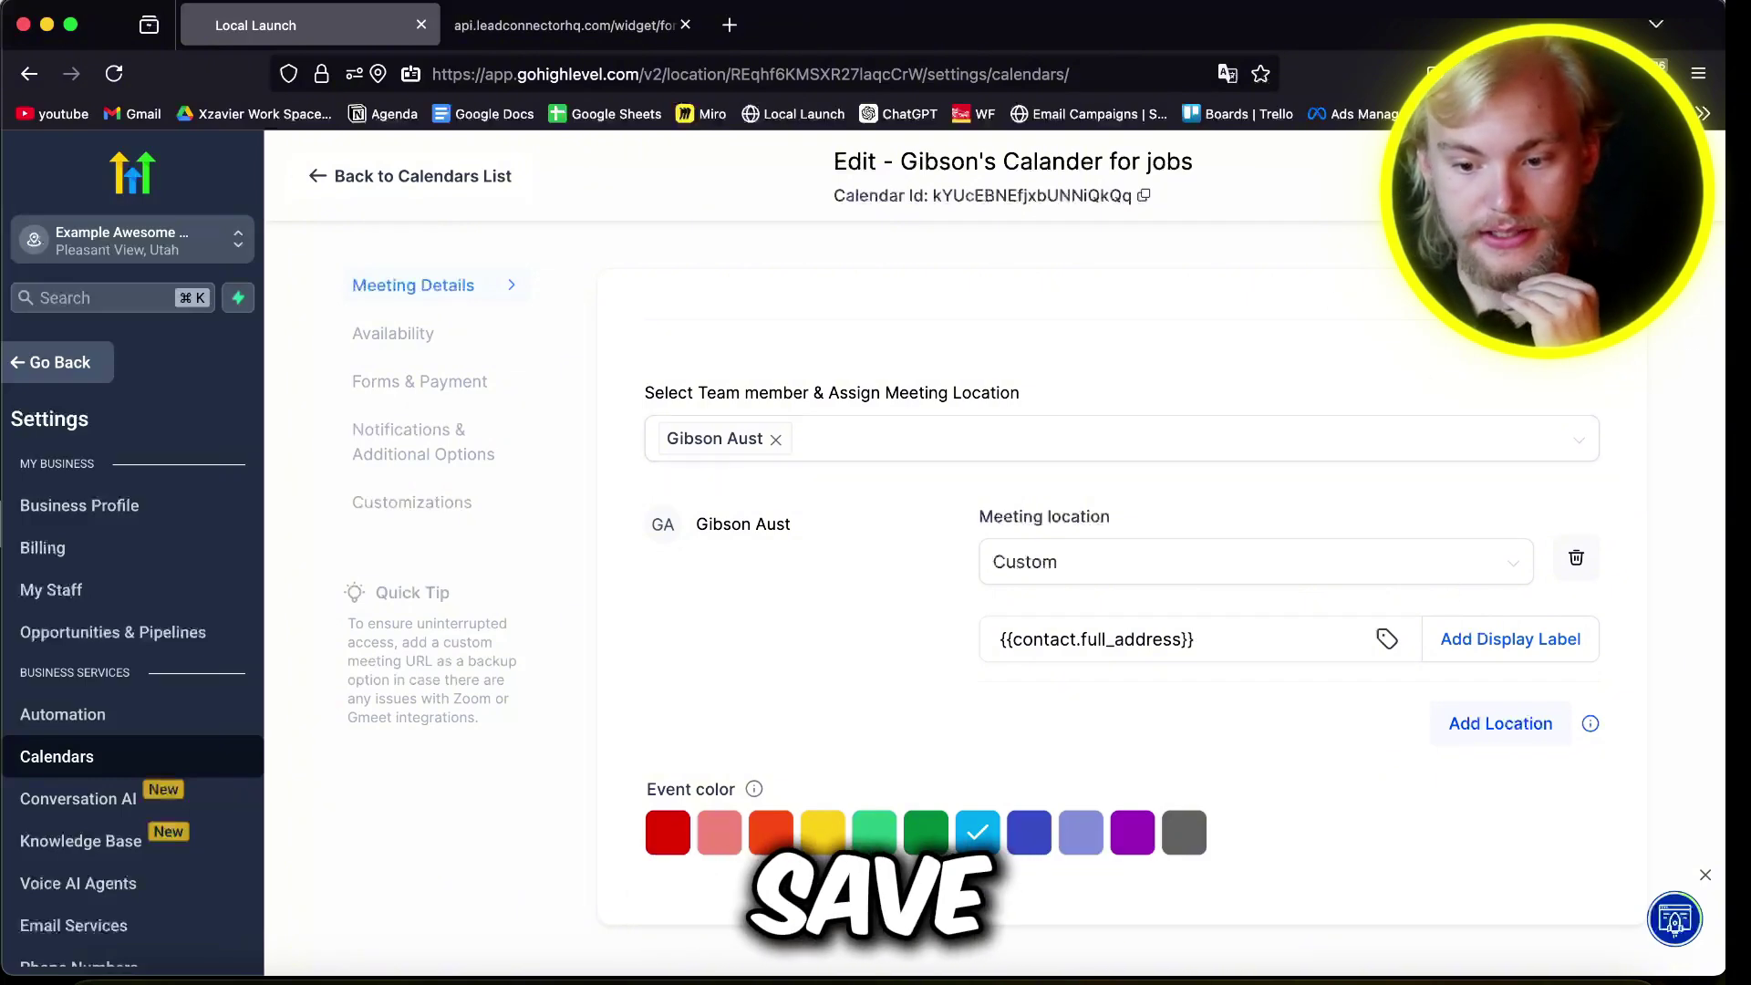
# Step: Show the calendar's Forms & Payment settings down to the Accept payments section
pyautogui.click(402, 383)
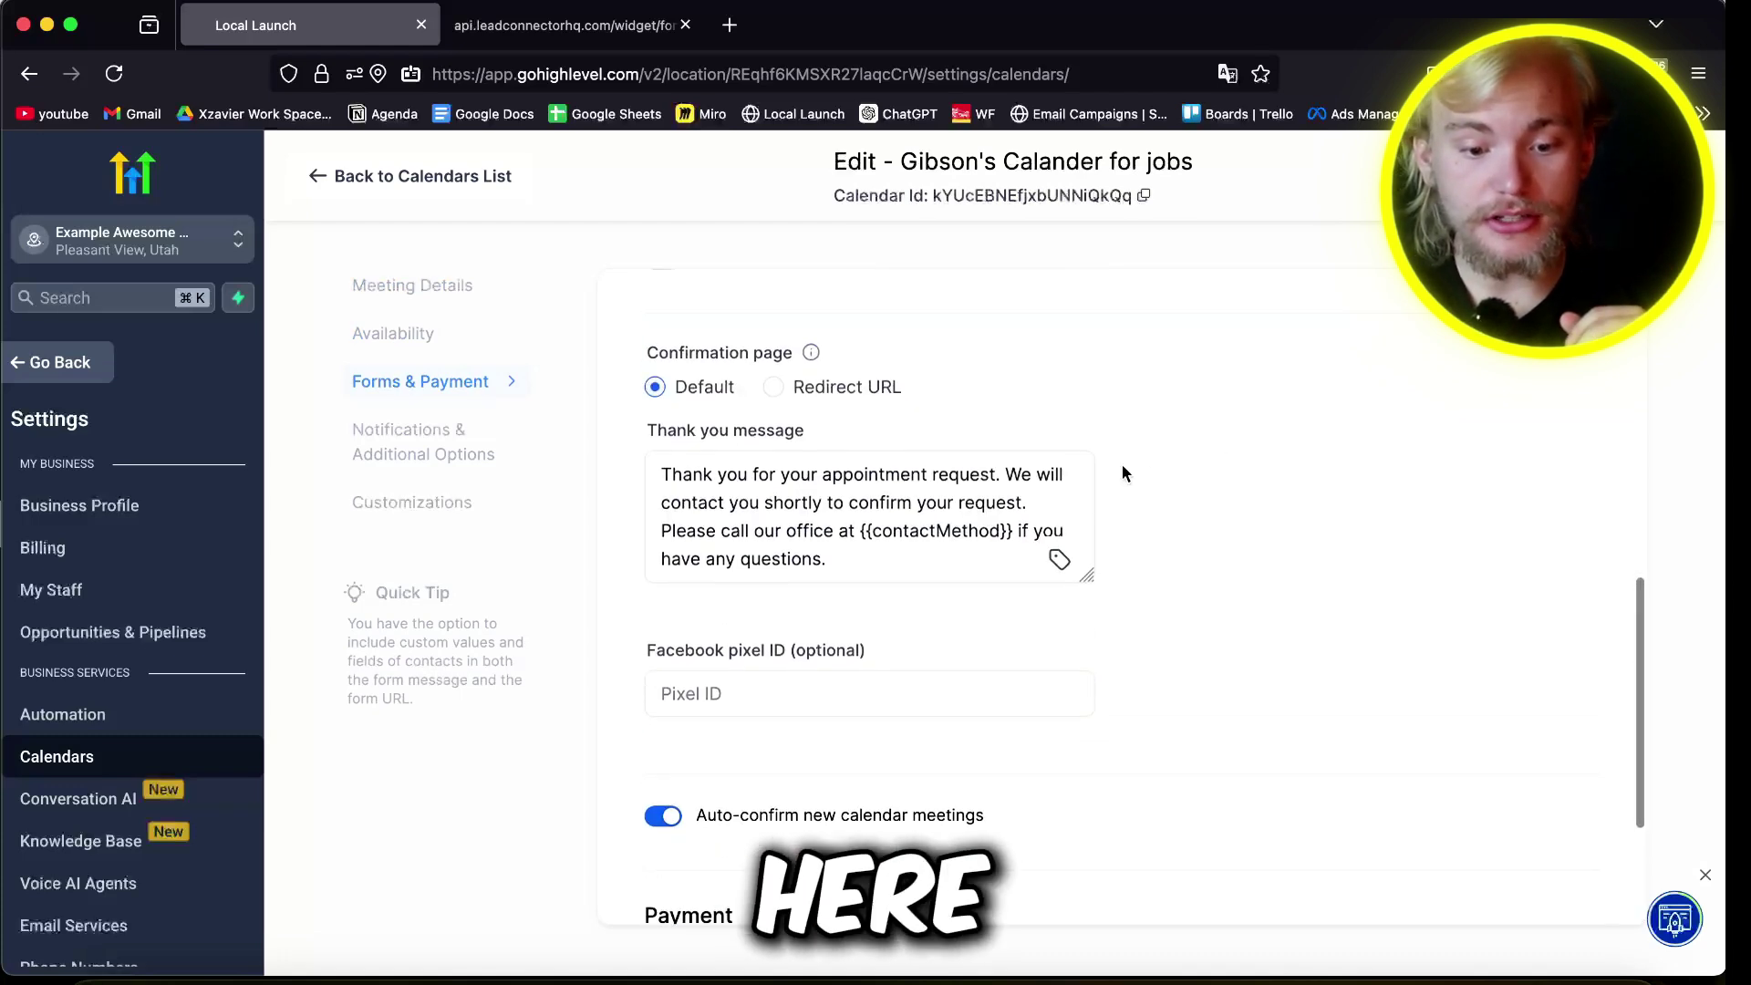
pyautogui.scroll(8, 1121, 463)
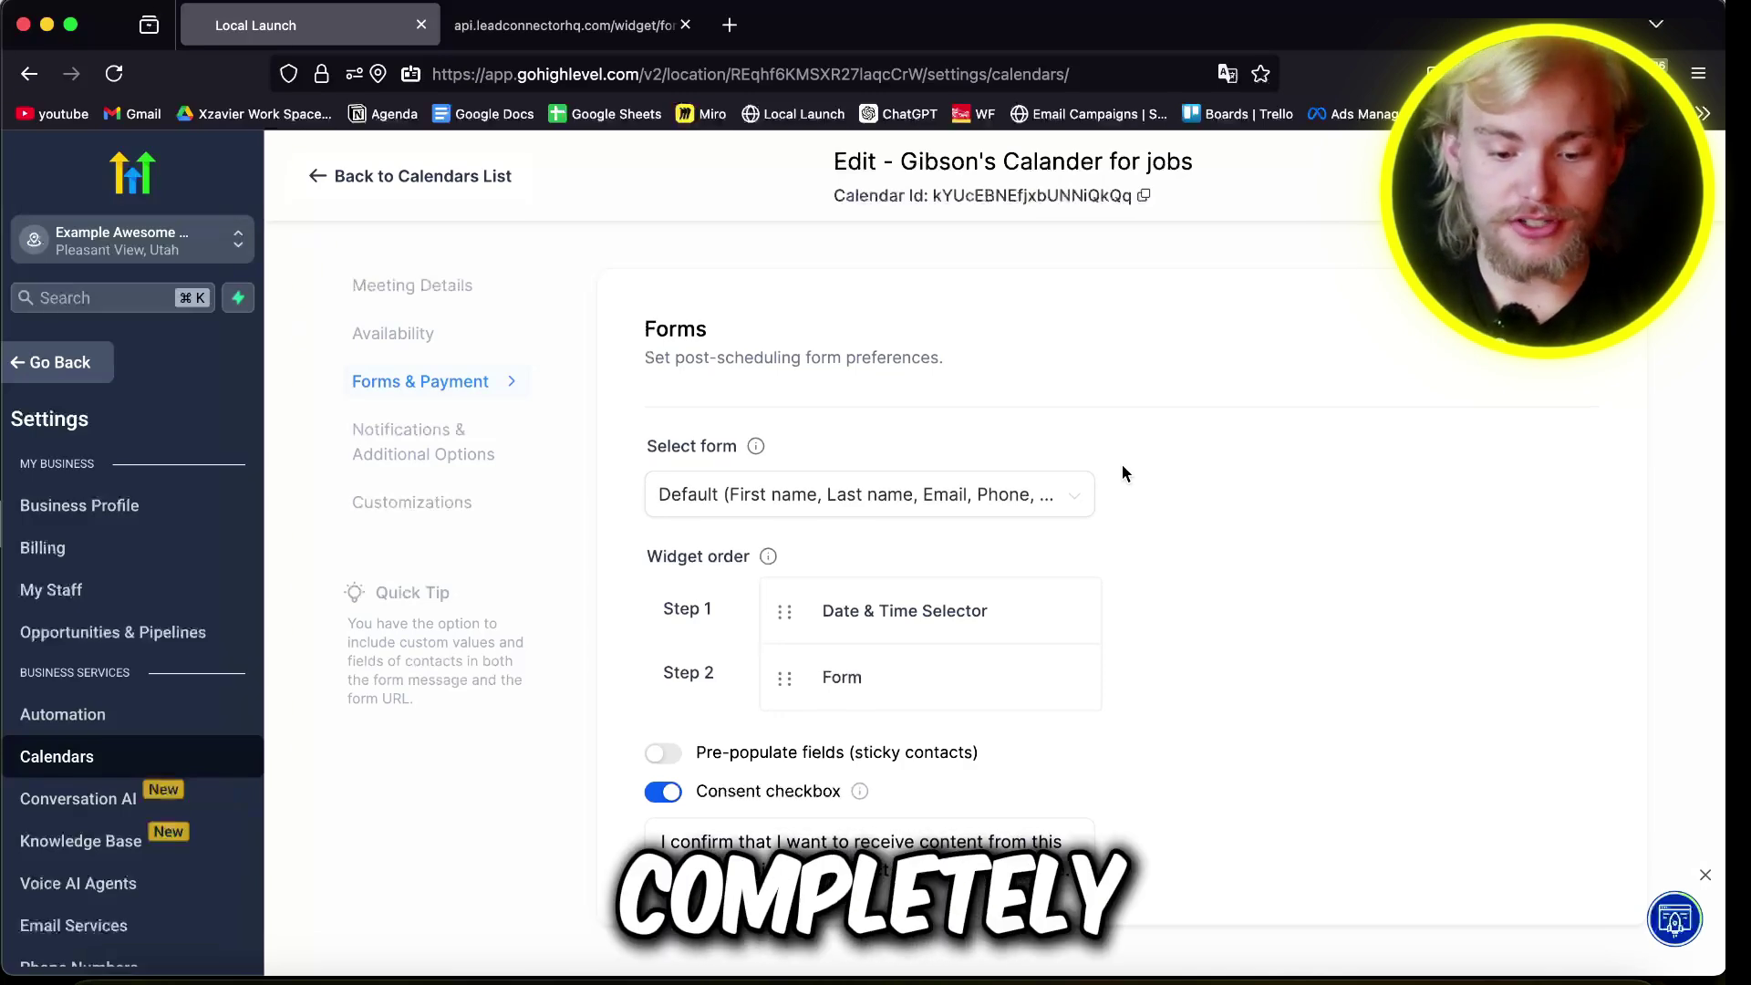
pyautogui.scroll(-5, 1122, 469)
pyautogui.scroll(-4, 1121, 463)
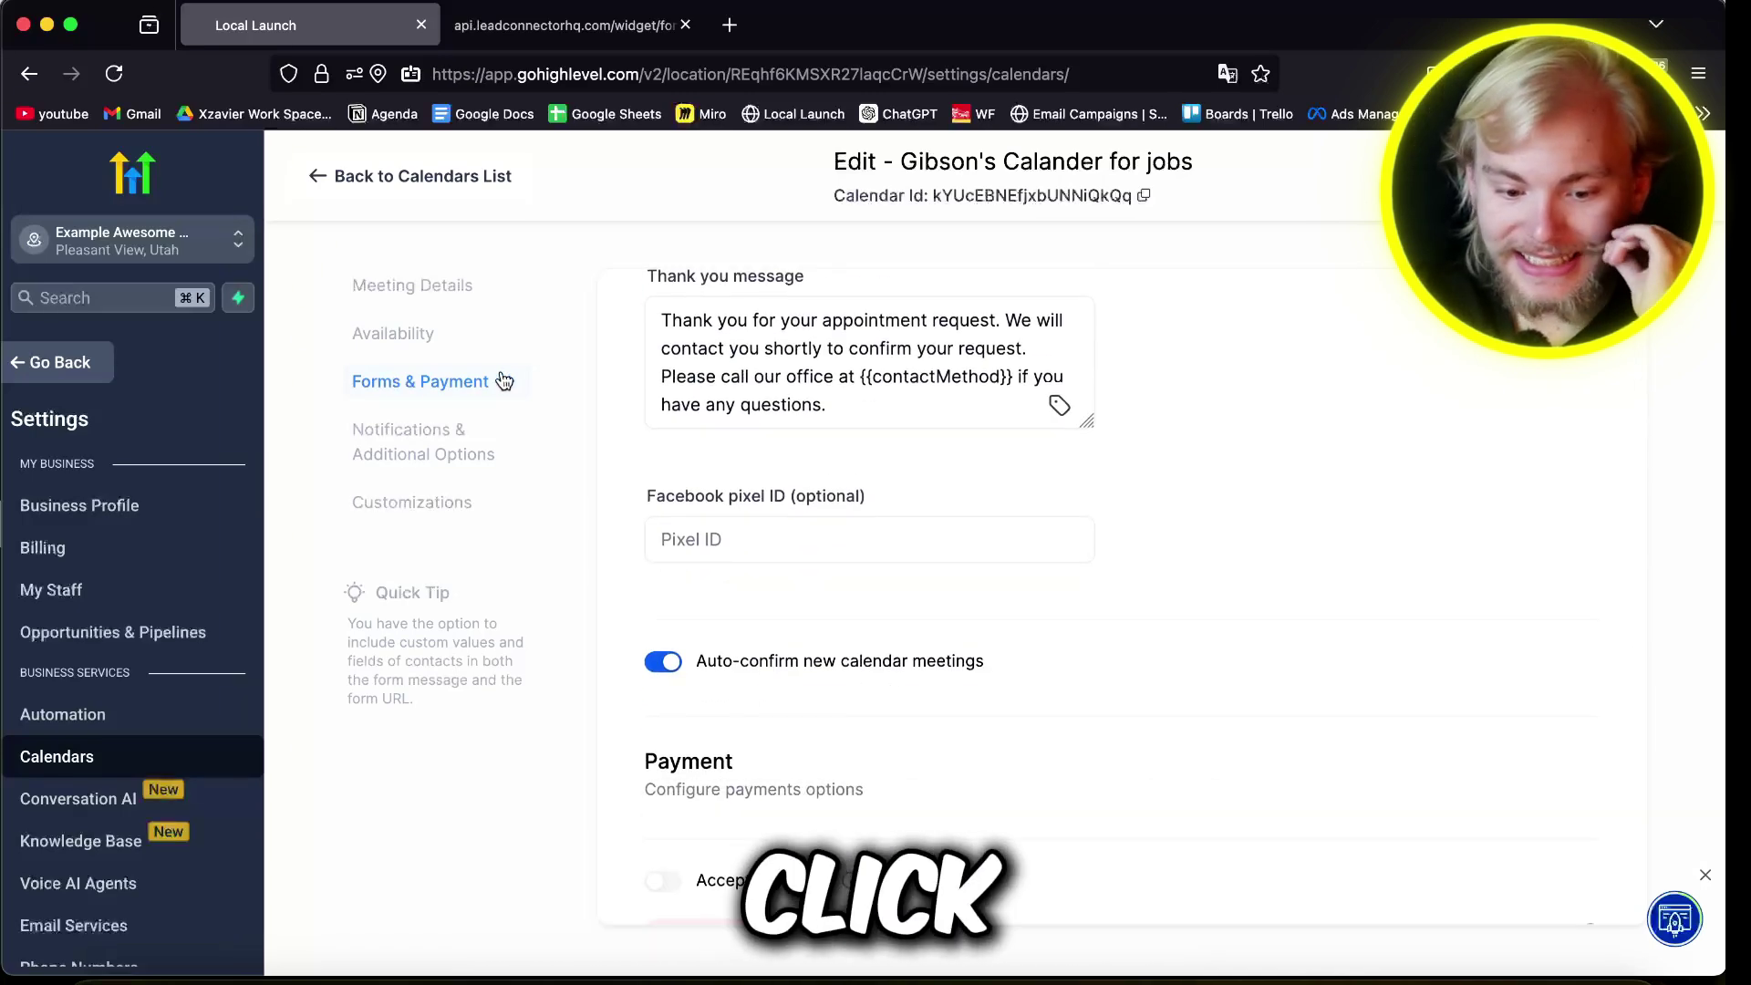
pyautogui.scroll(-1, 1076, 665)
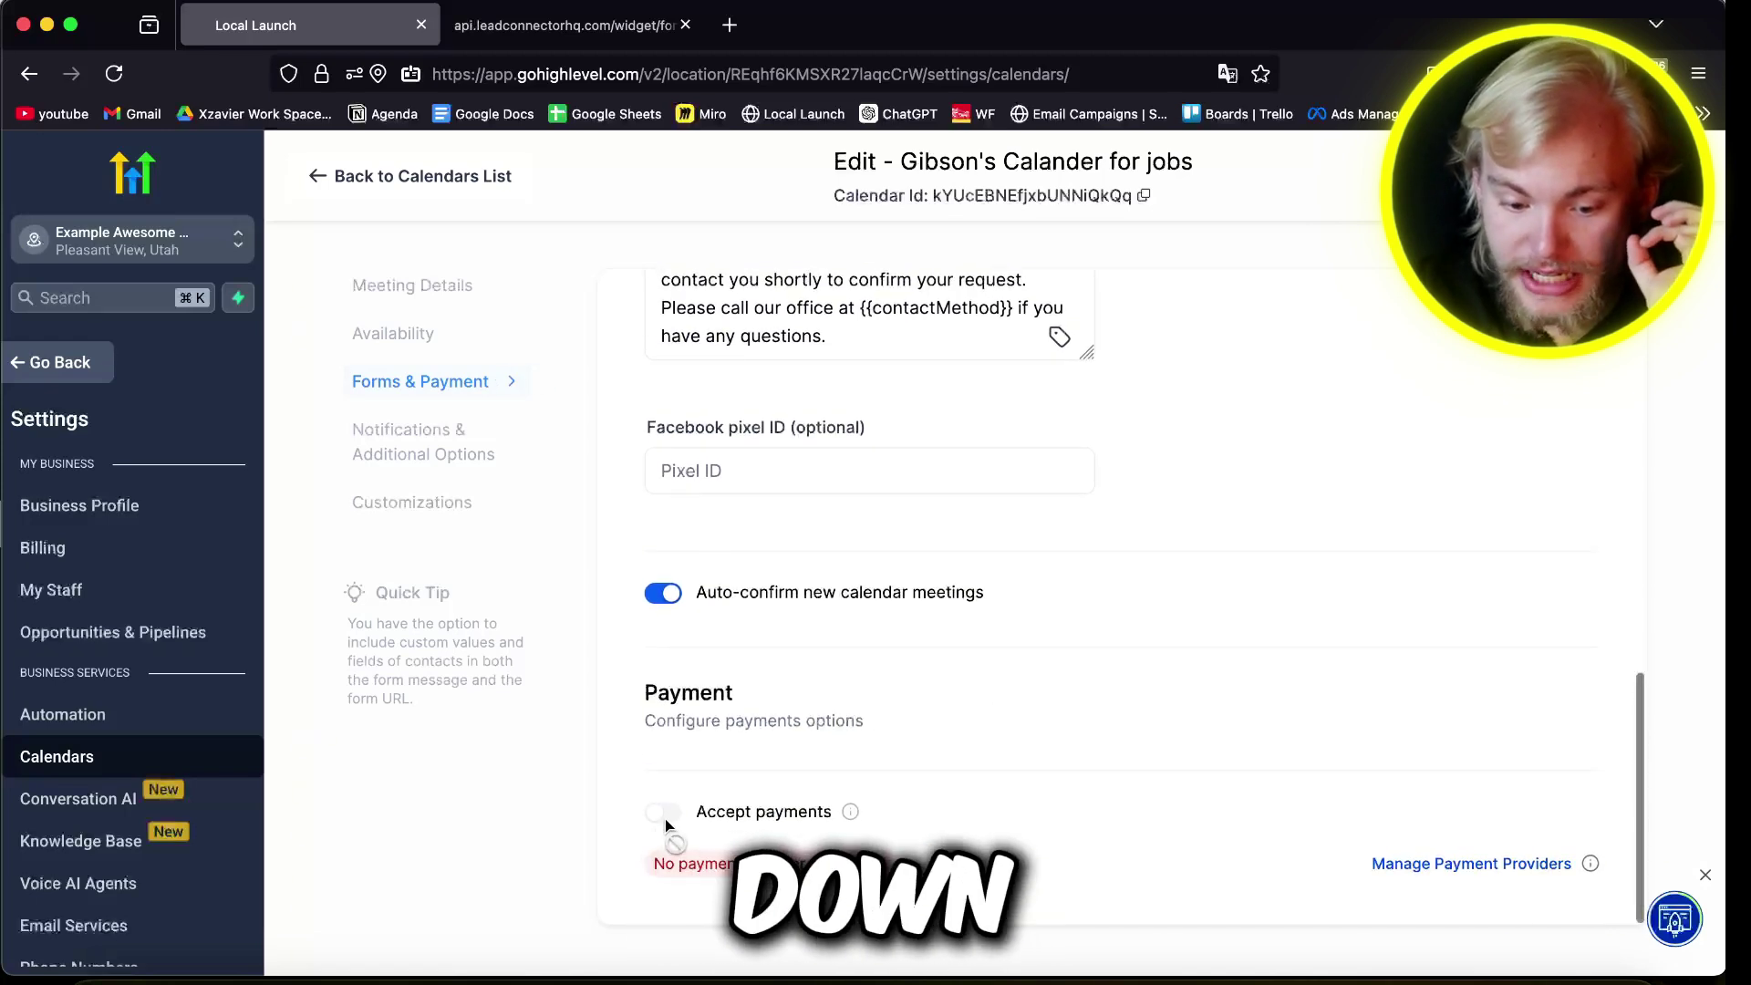
# Step: Connect Manual Payment Methods and add Cash on Delivery as a payment option
pyautogui.click(1454, 863)
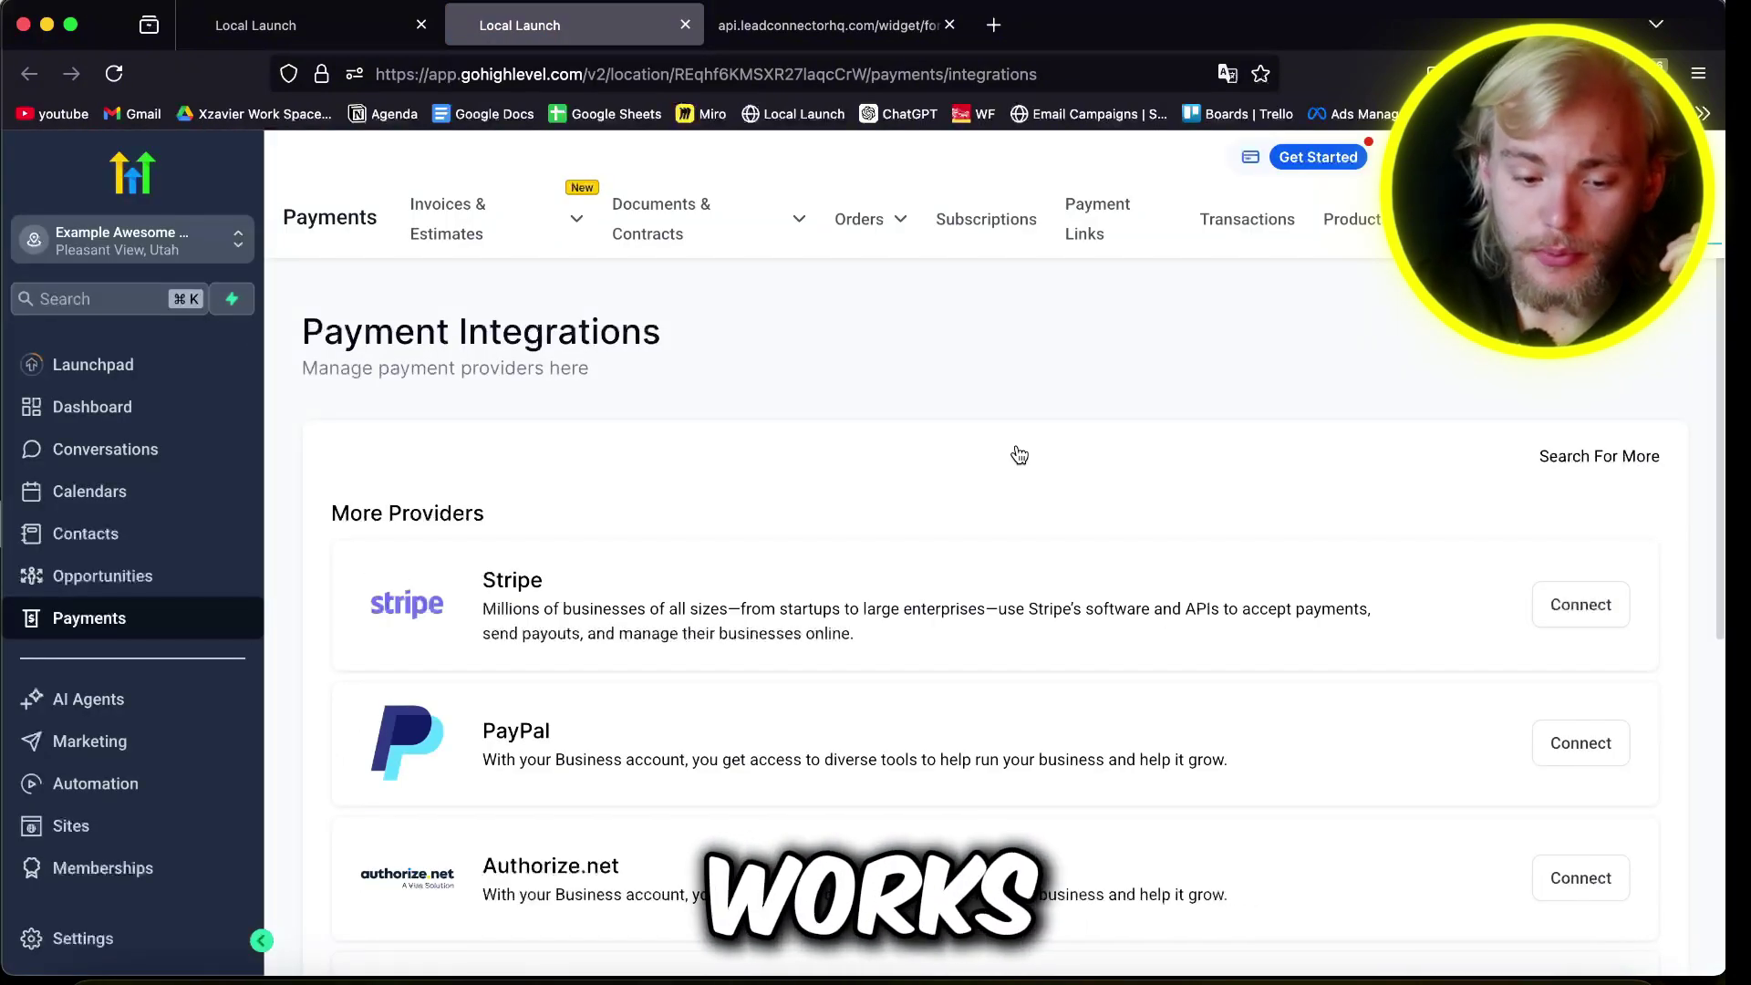
pyautogui.scroll(-4, 1017, 447)
pyautogui.scroll(-2, 587, 520)
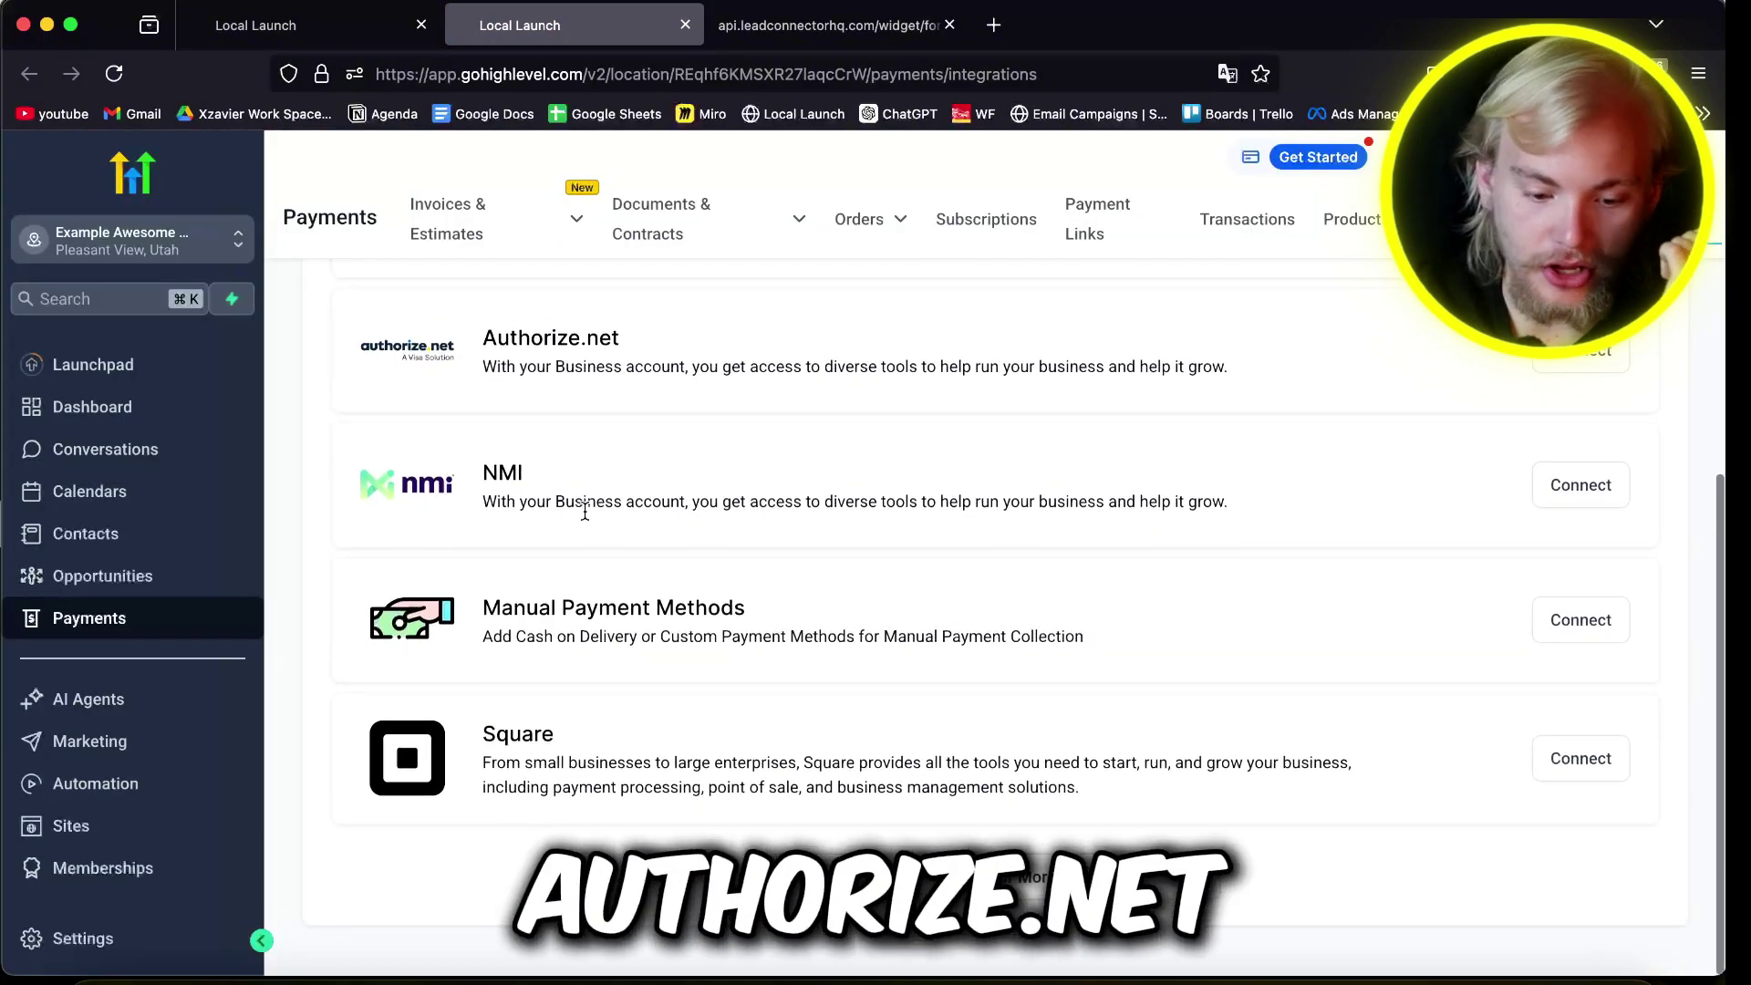
pyautogui.click(1583, 617)
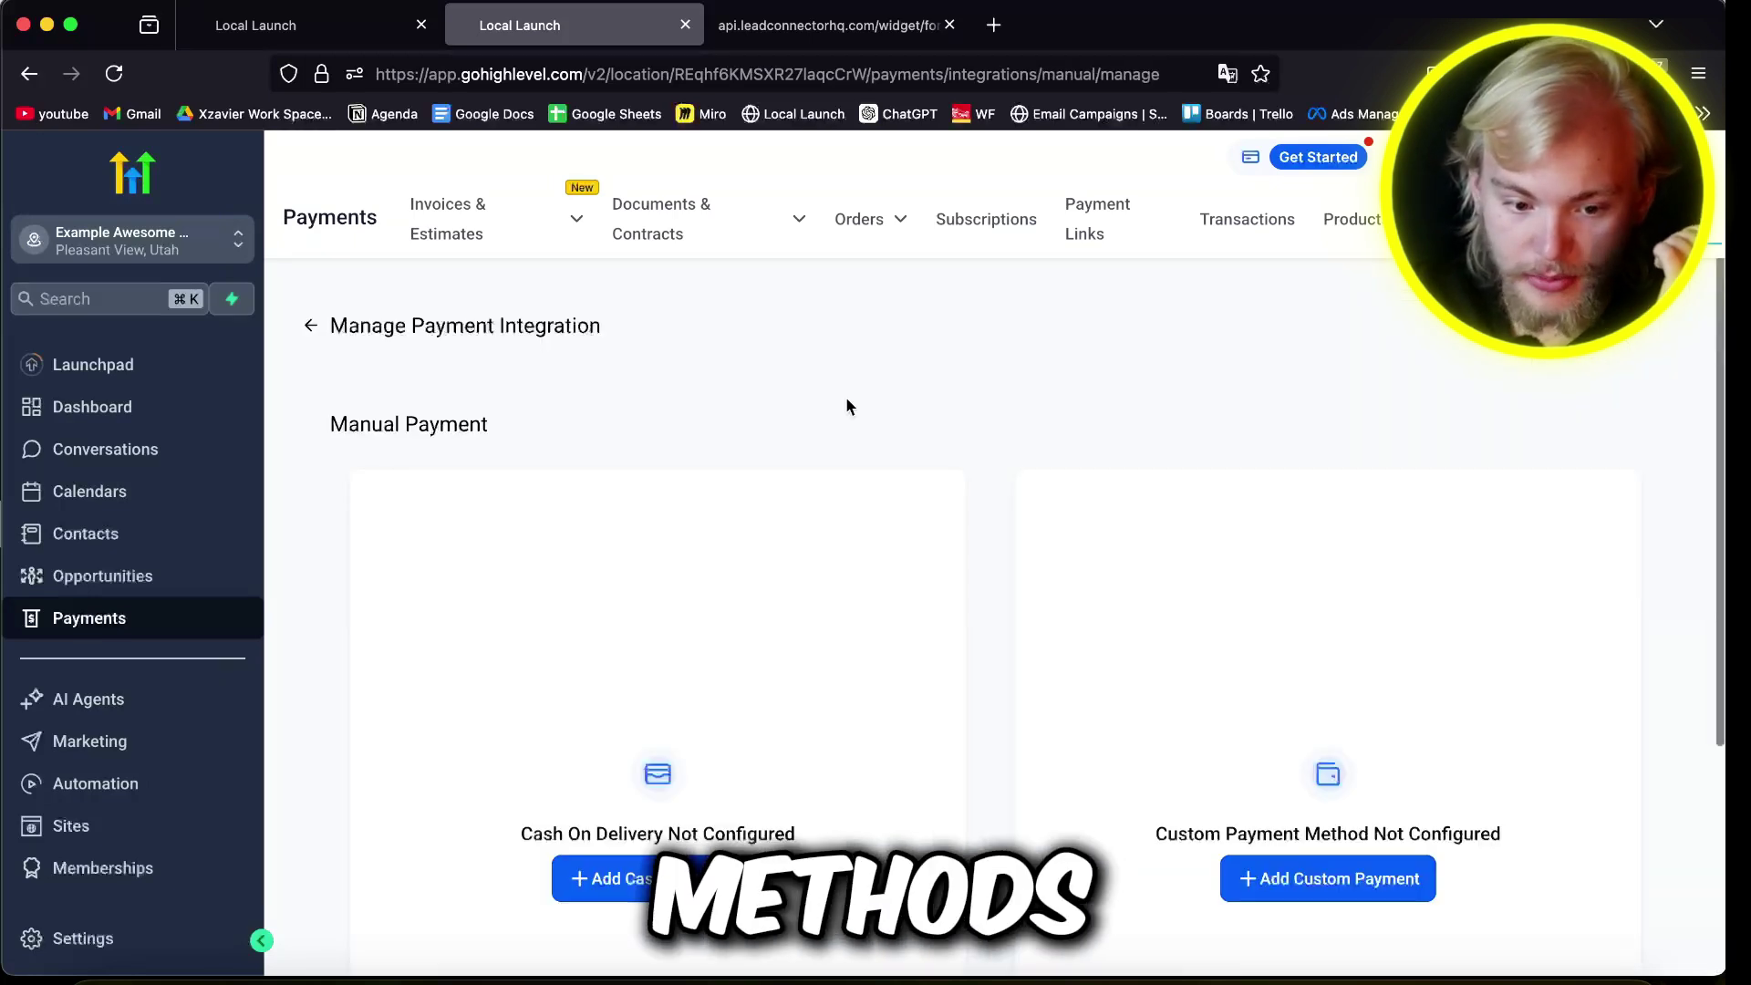
pyautogui.scroll(-3, 845, 401)
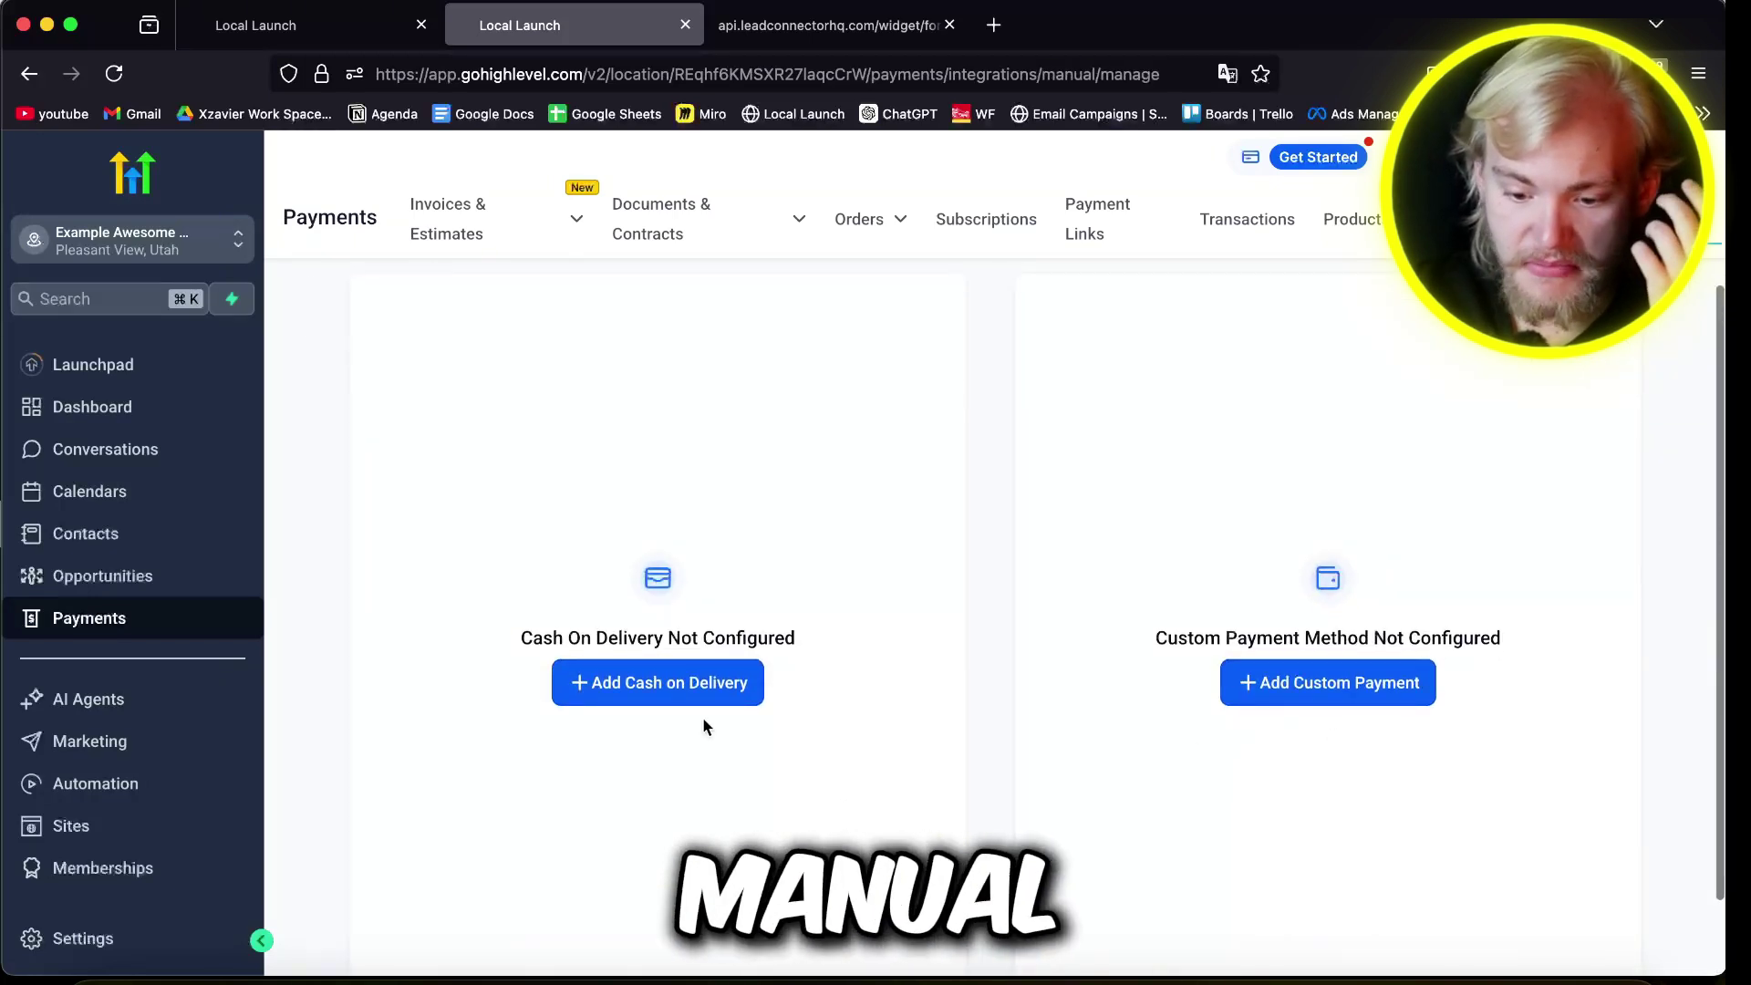
pyautogui.click(626, 695)
# Step: Return to the payment integrations list and open the test contact's record
pyautogui.scroll(3, 430, 271)
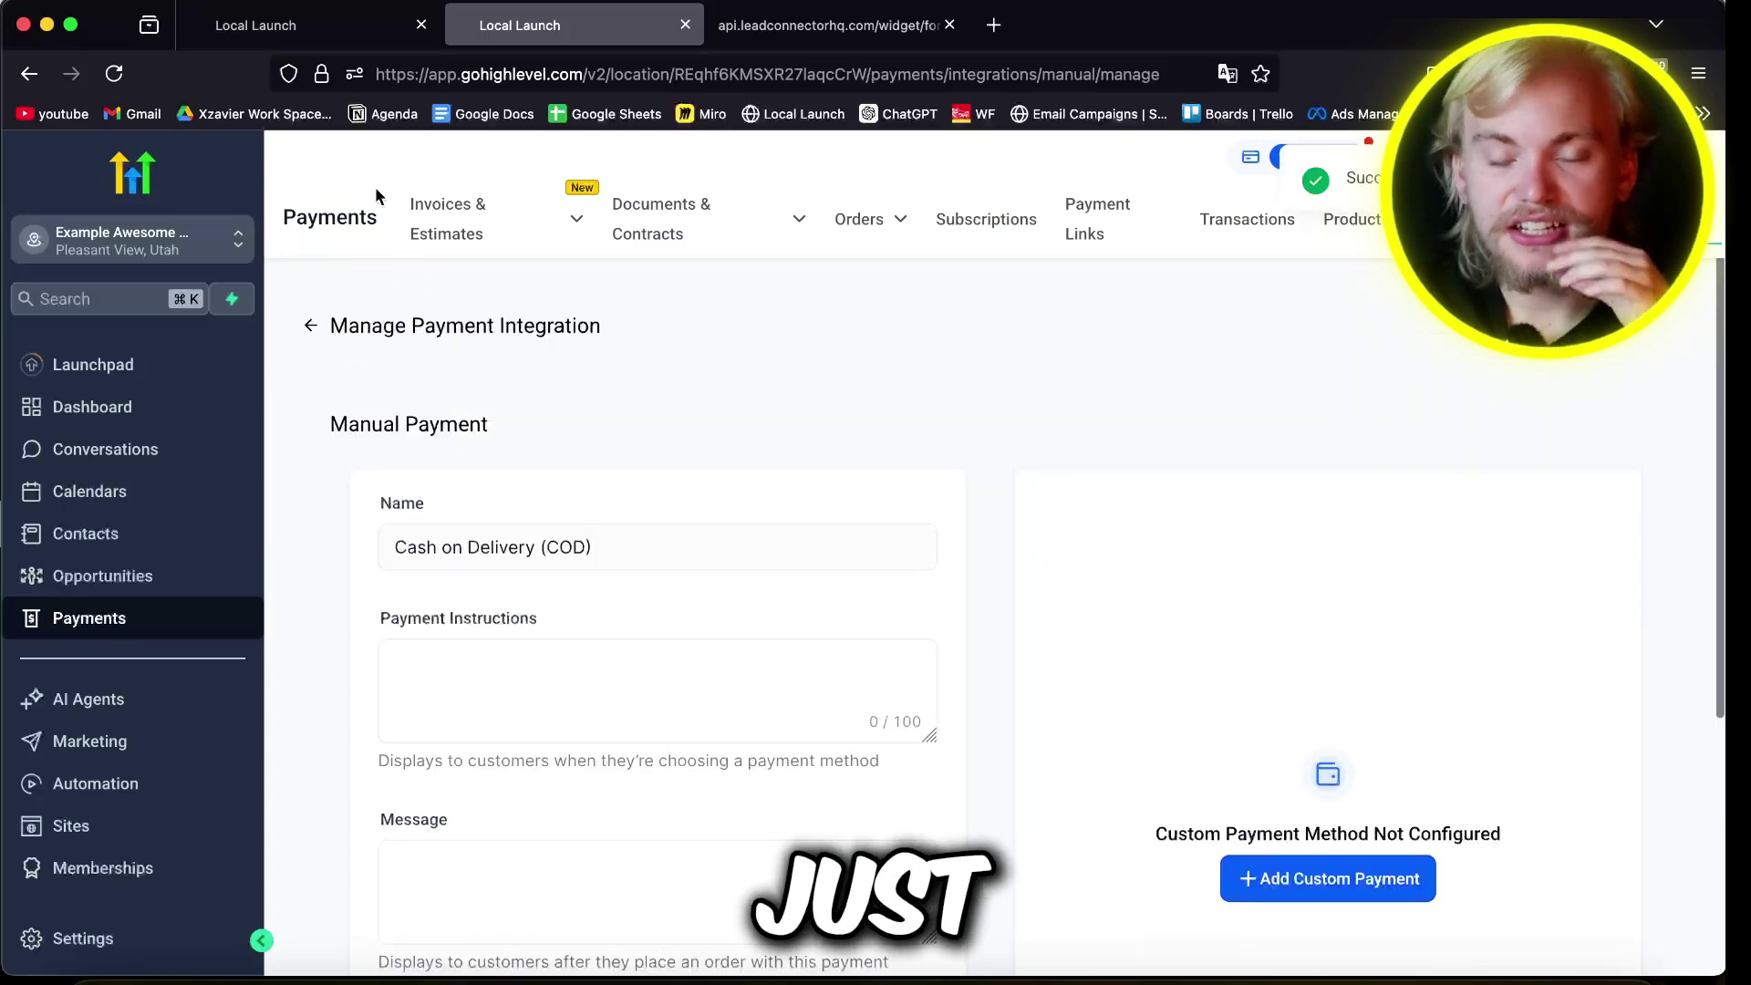
pyautogui.click(311, 326)
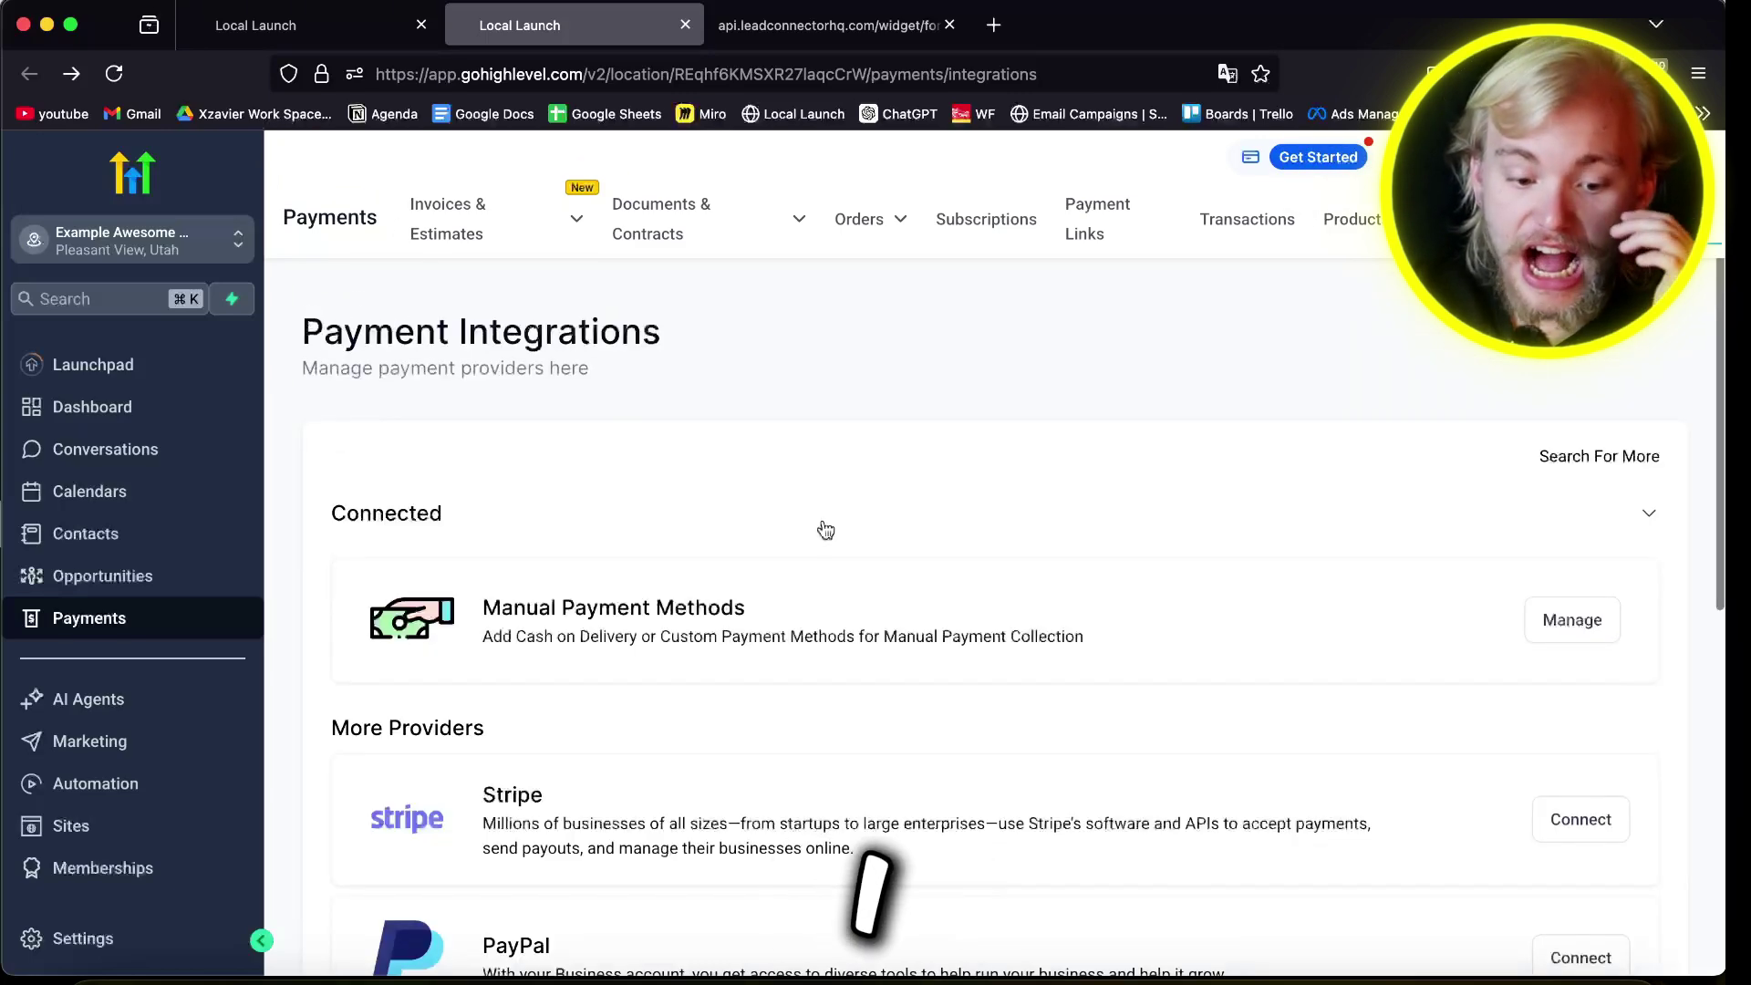
pyautogui.scroll(-4, 820, 534)
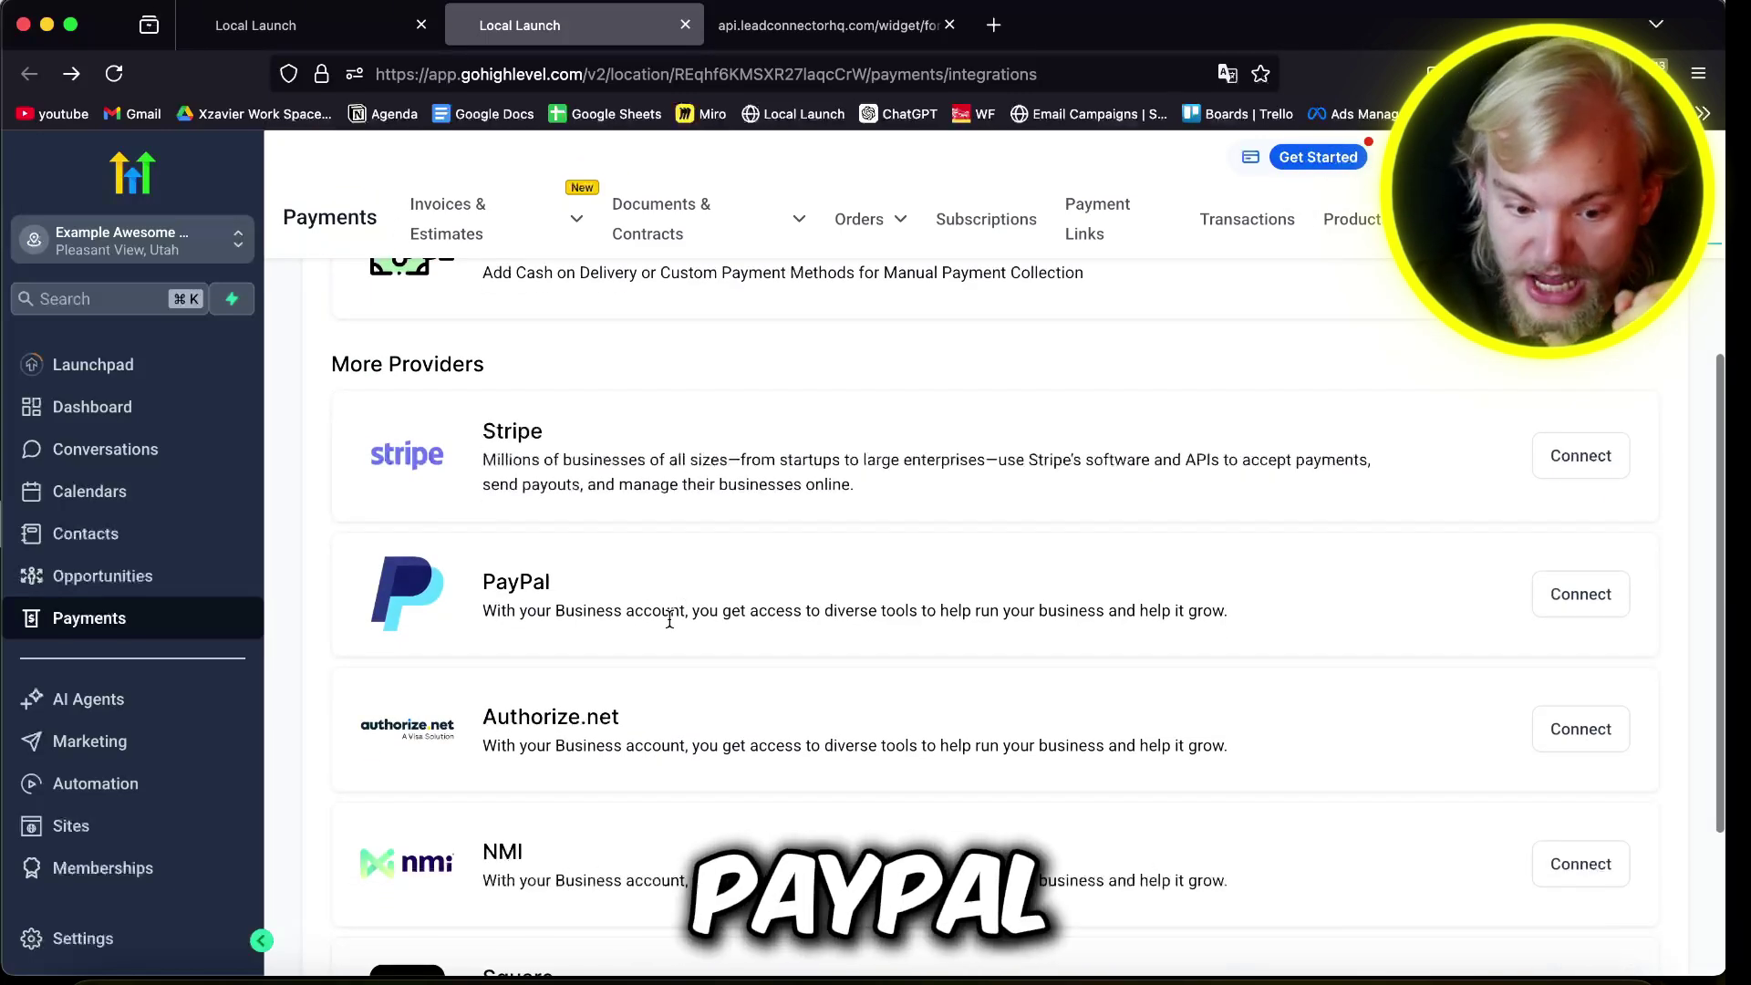
pyautogui.doubleClick(552, 716)
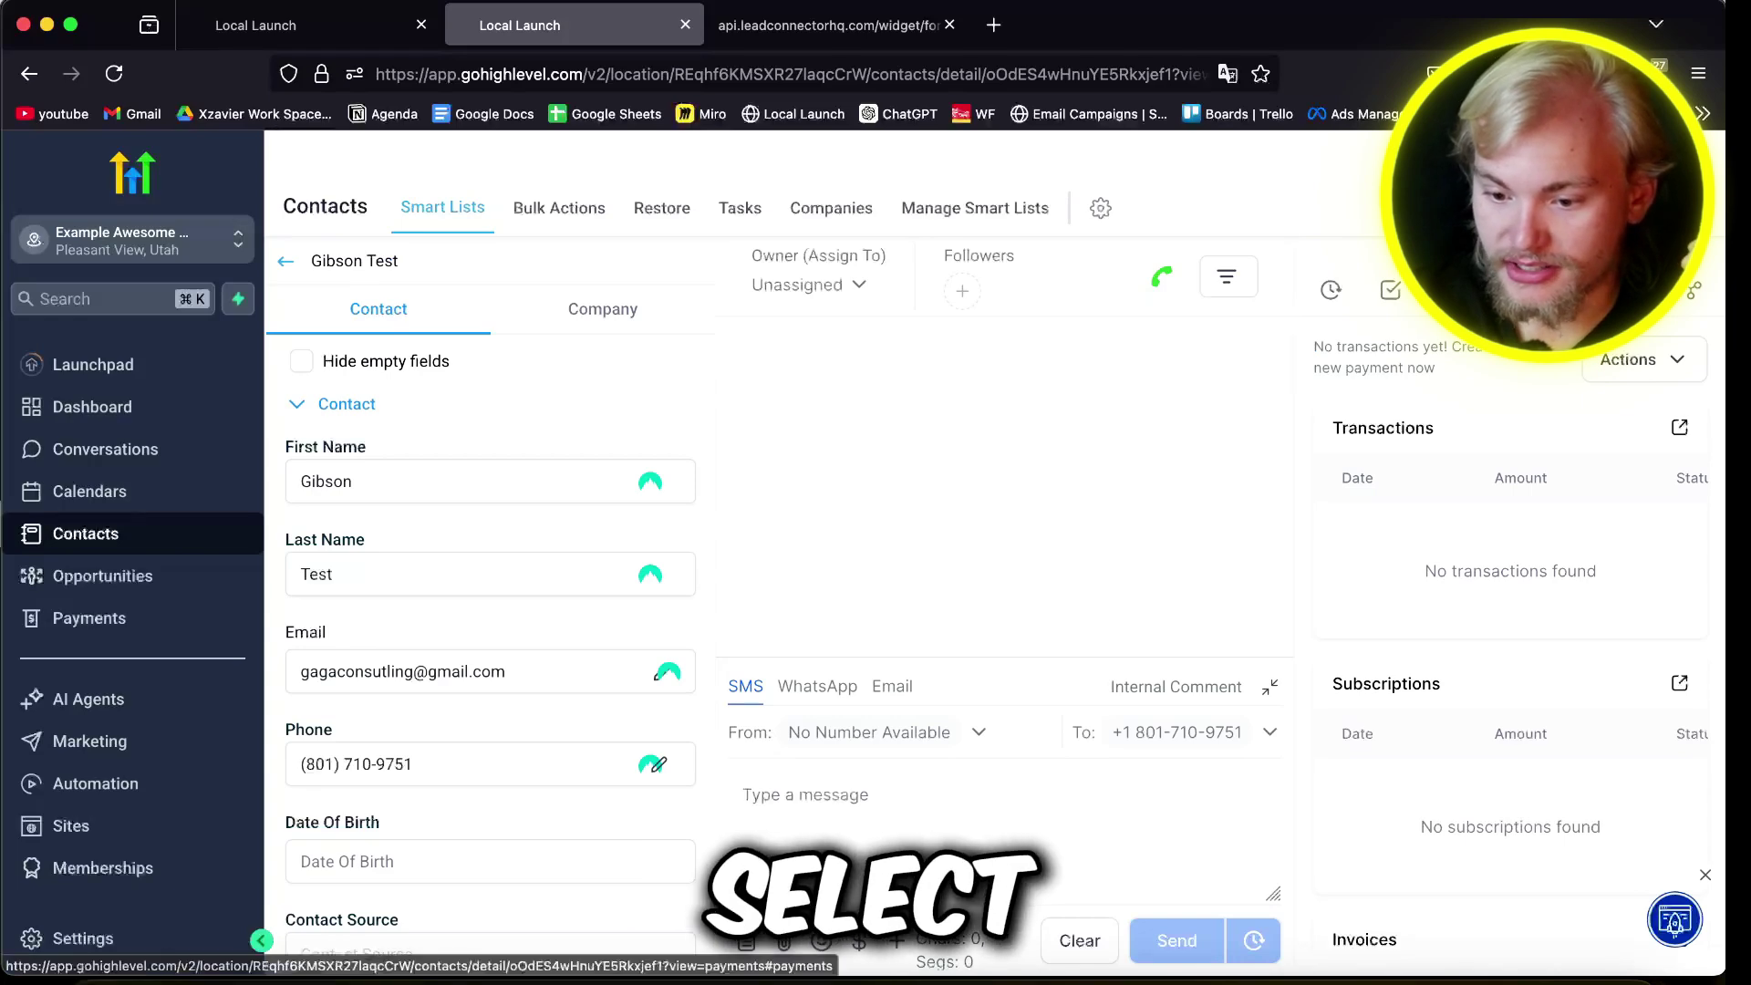
# Step: Try Charge Now for the test contact, dismiss the failure, and create an invoice instead
pyautogui.click(1634, 359)
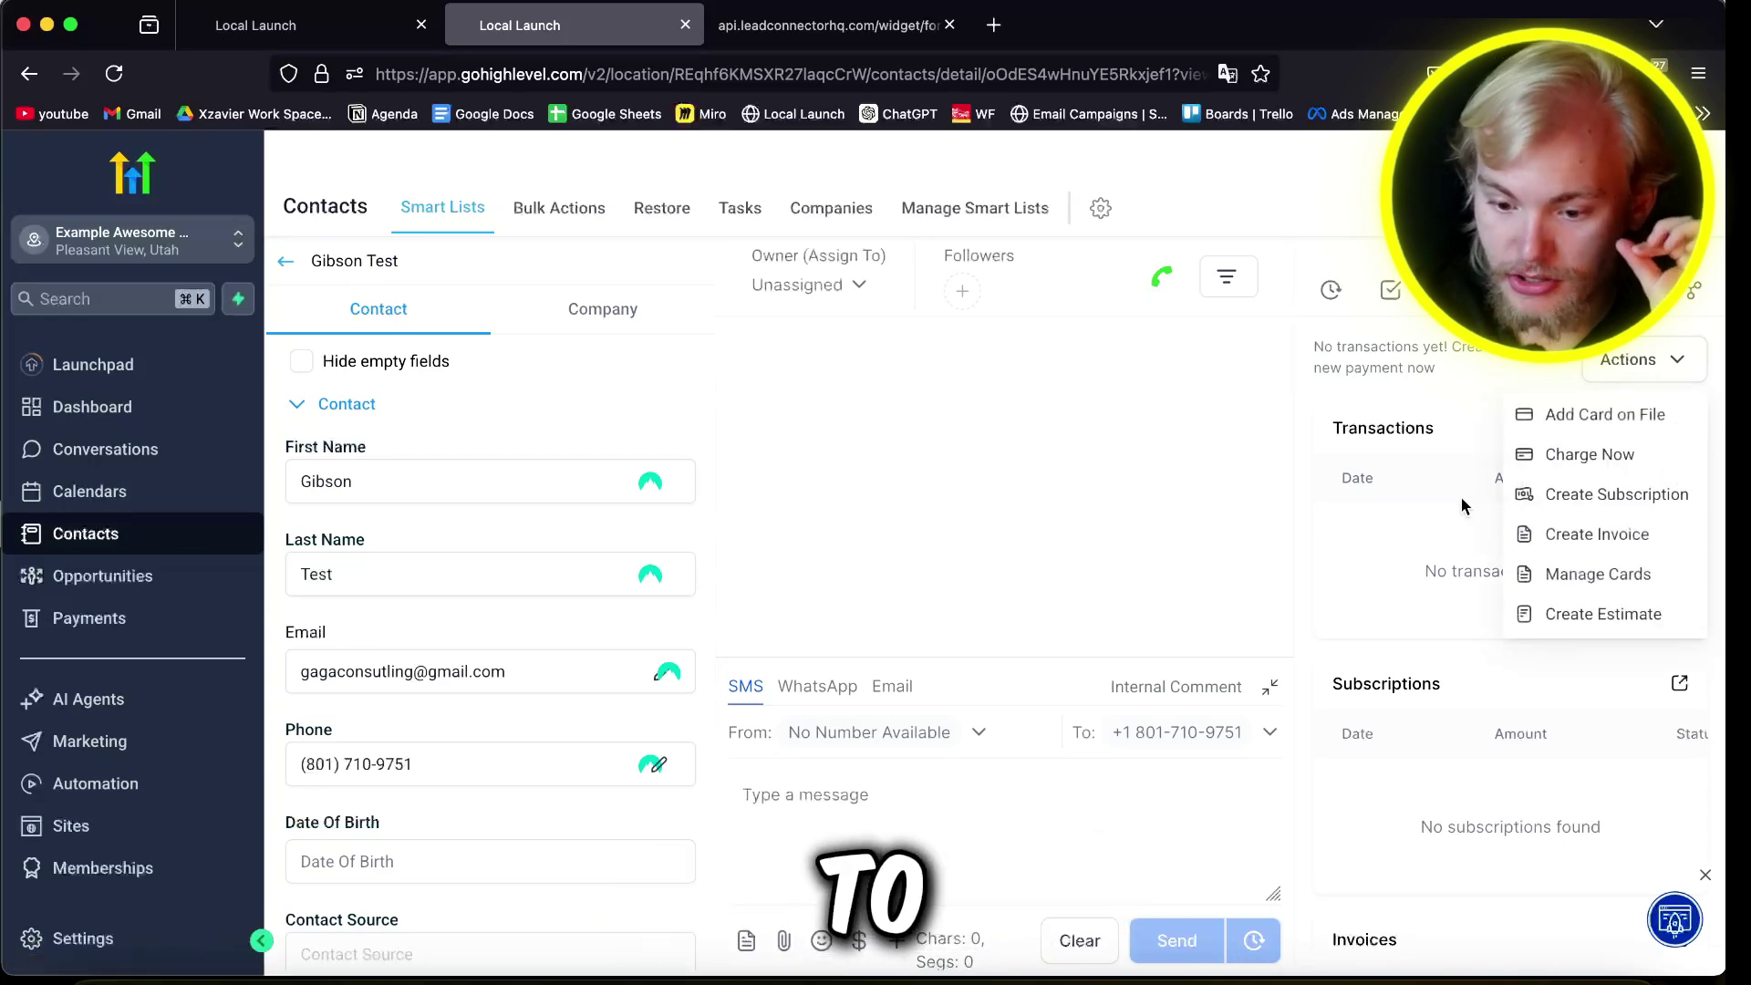
pyautogui.click(1589, 455)
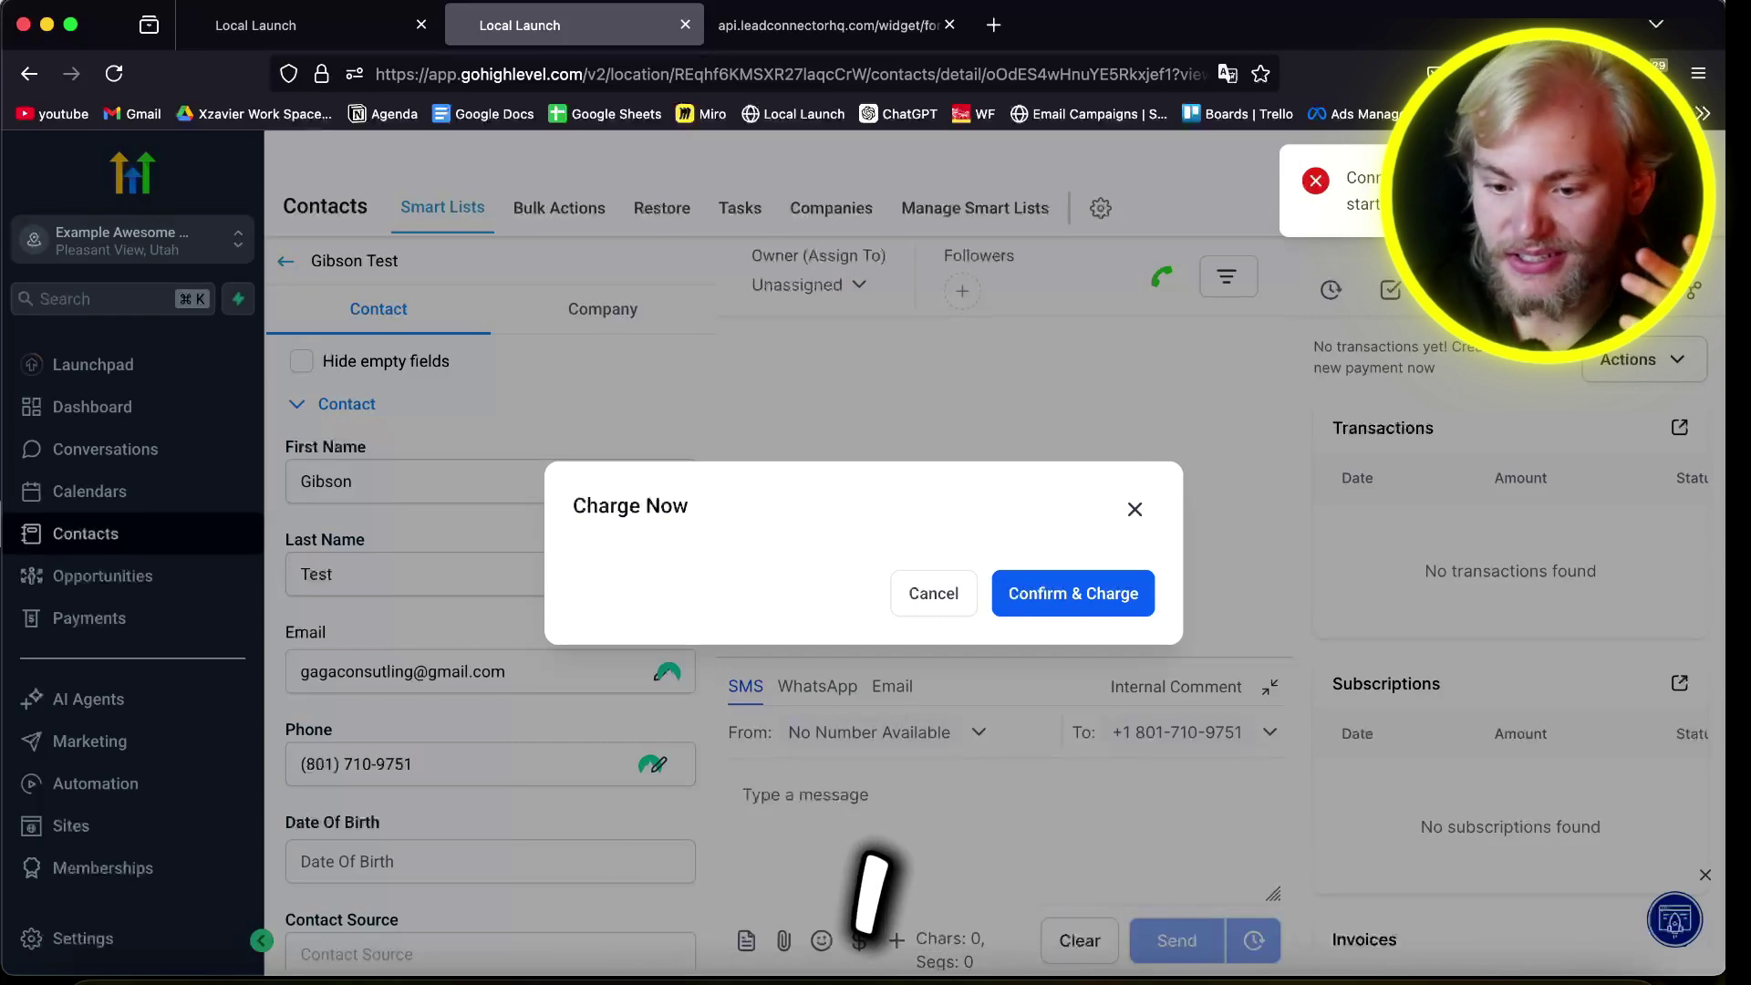
pyautogui.click(1136, 509)
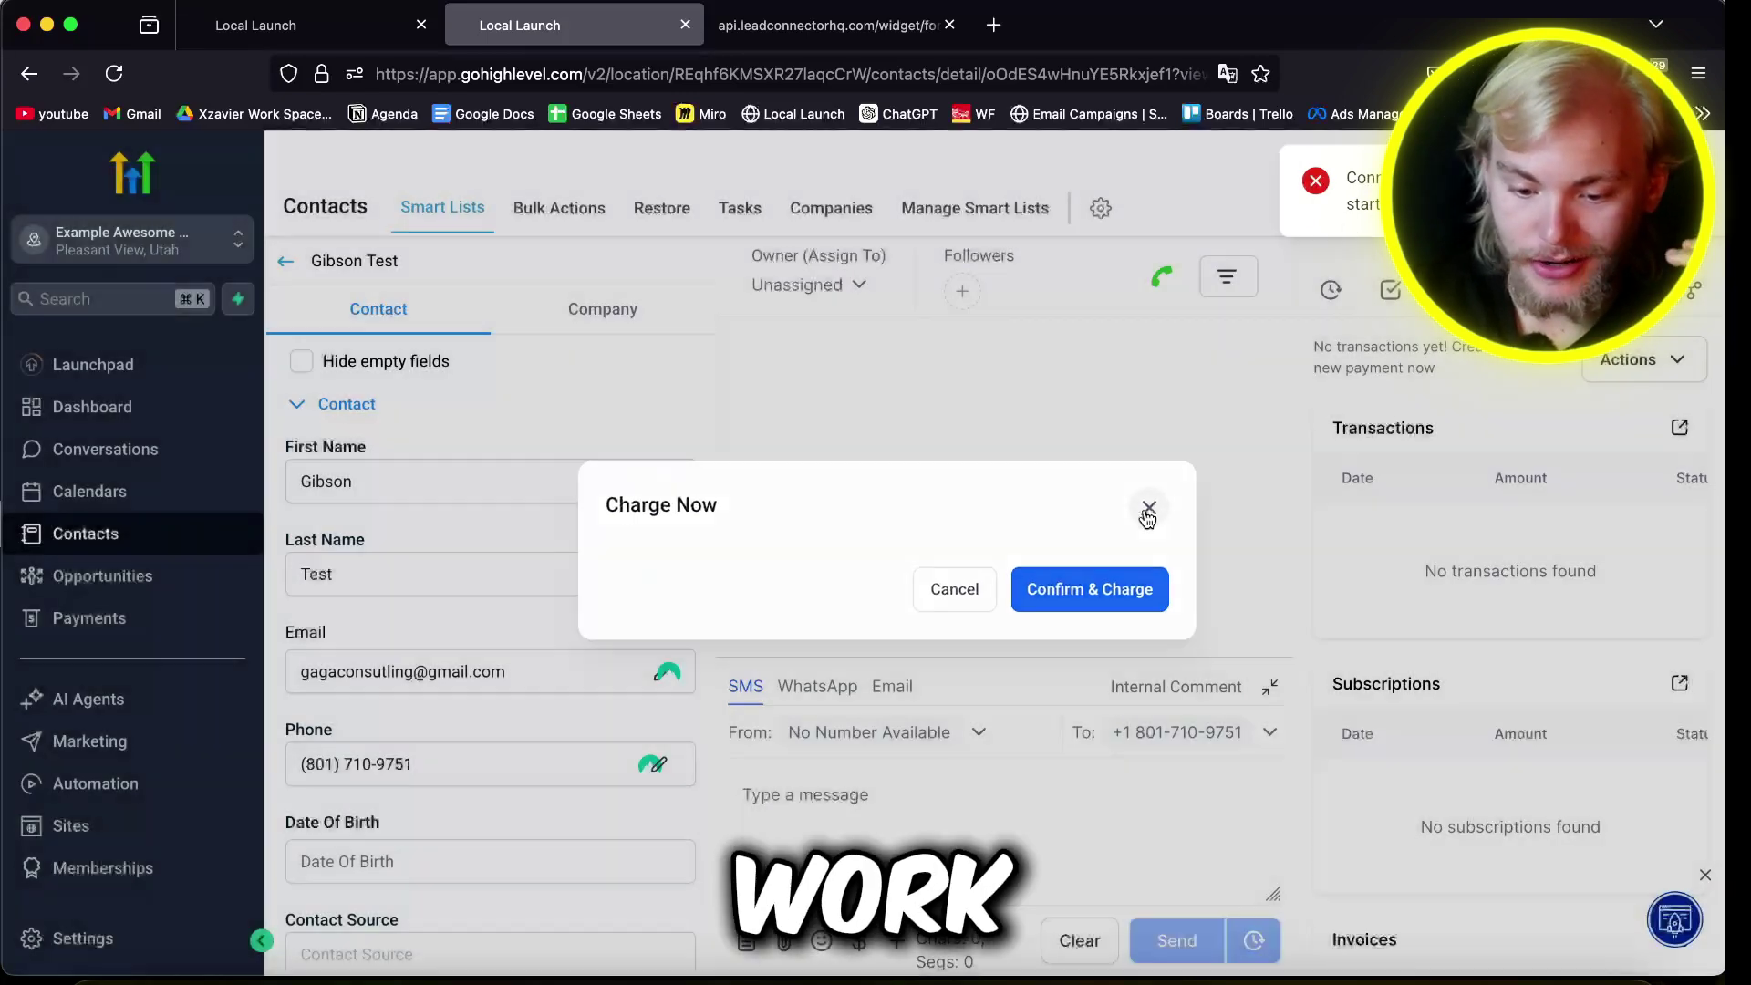
pyautogui.click(1594, 545)
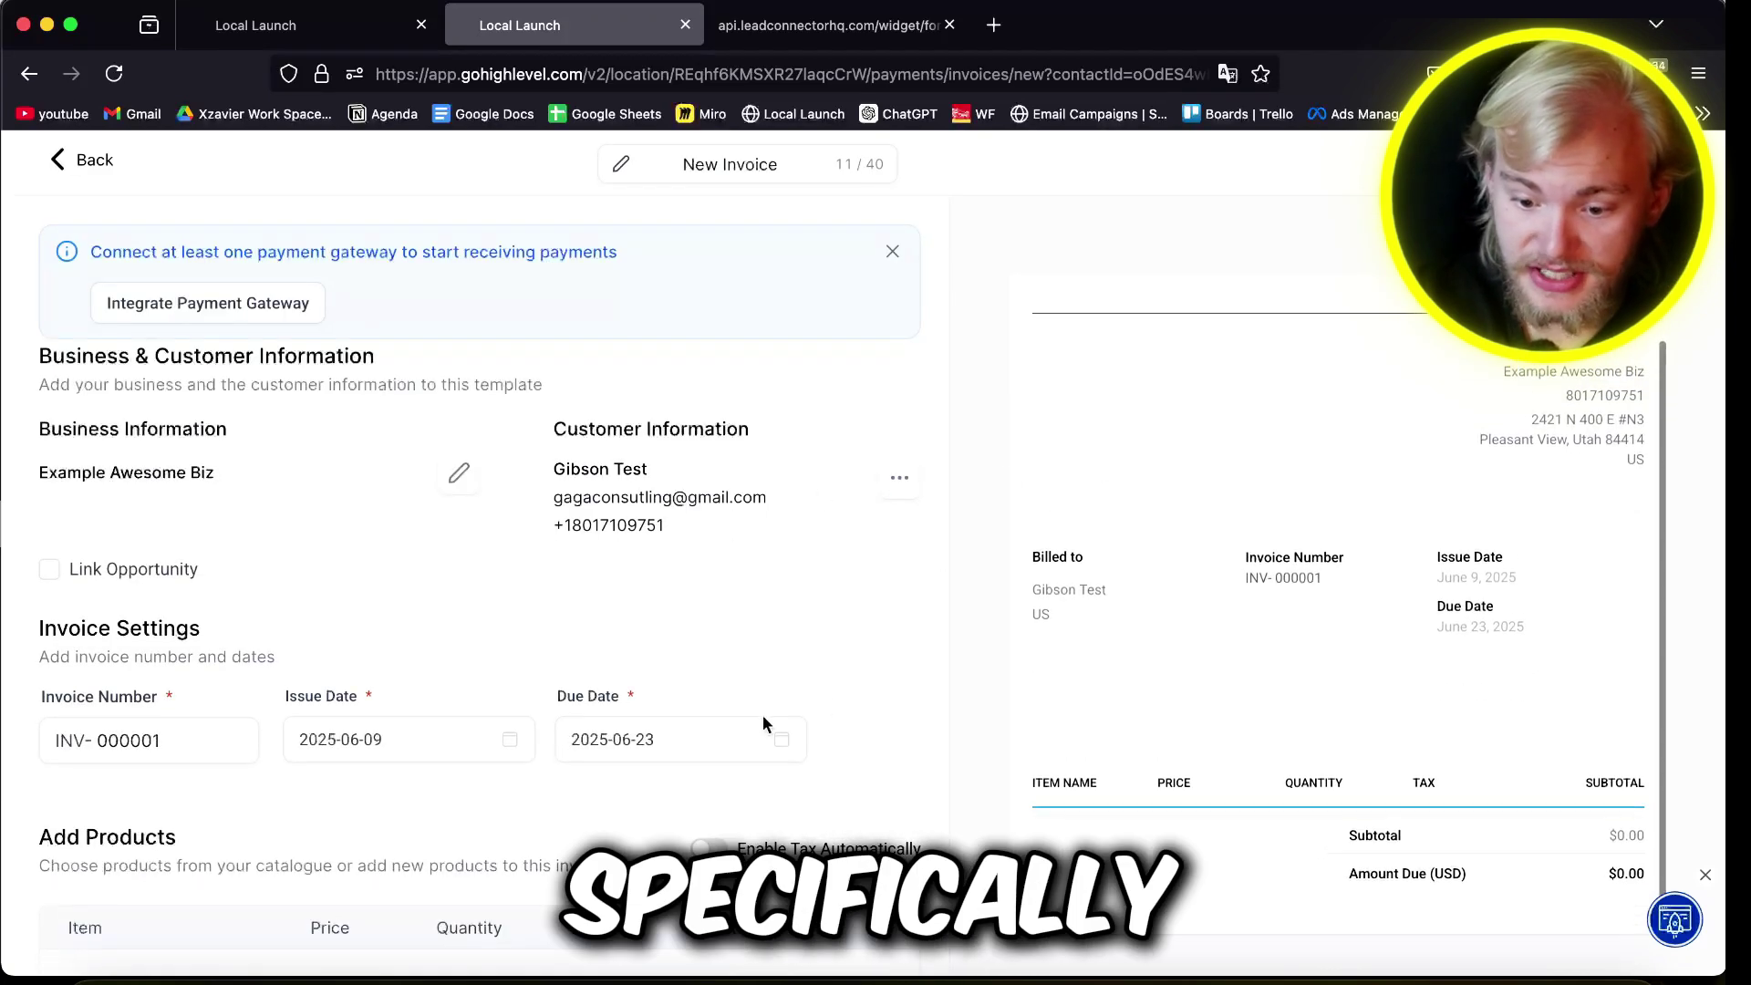
# Step: Add an invoice line item and create a new product 'Server' priced at 97
pyautogui.scroll(-5, 762, 715)
pyautogui.click(495, 612)
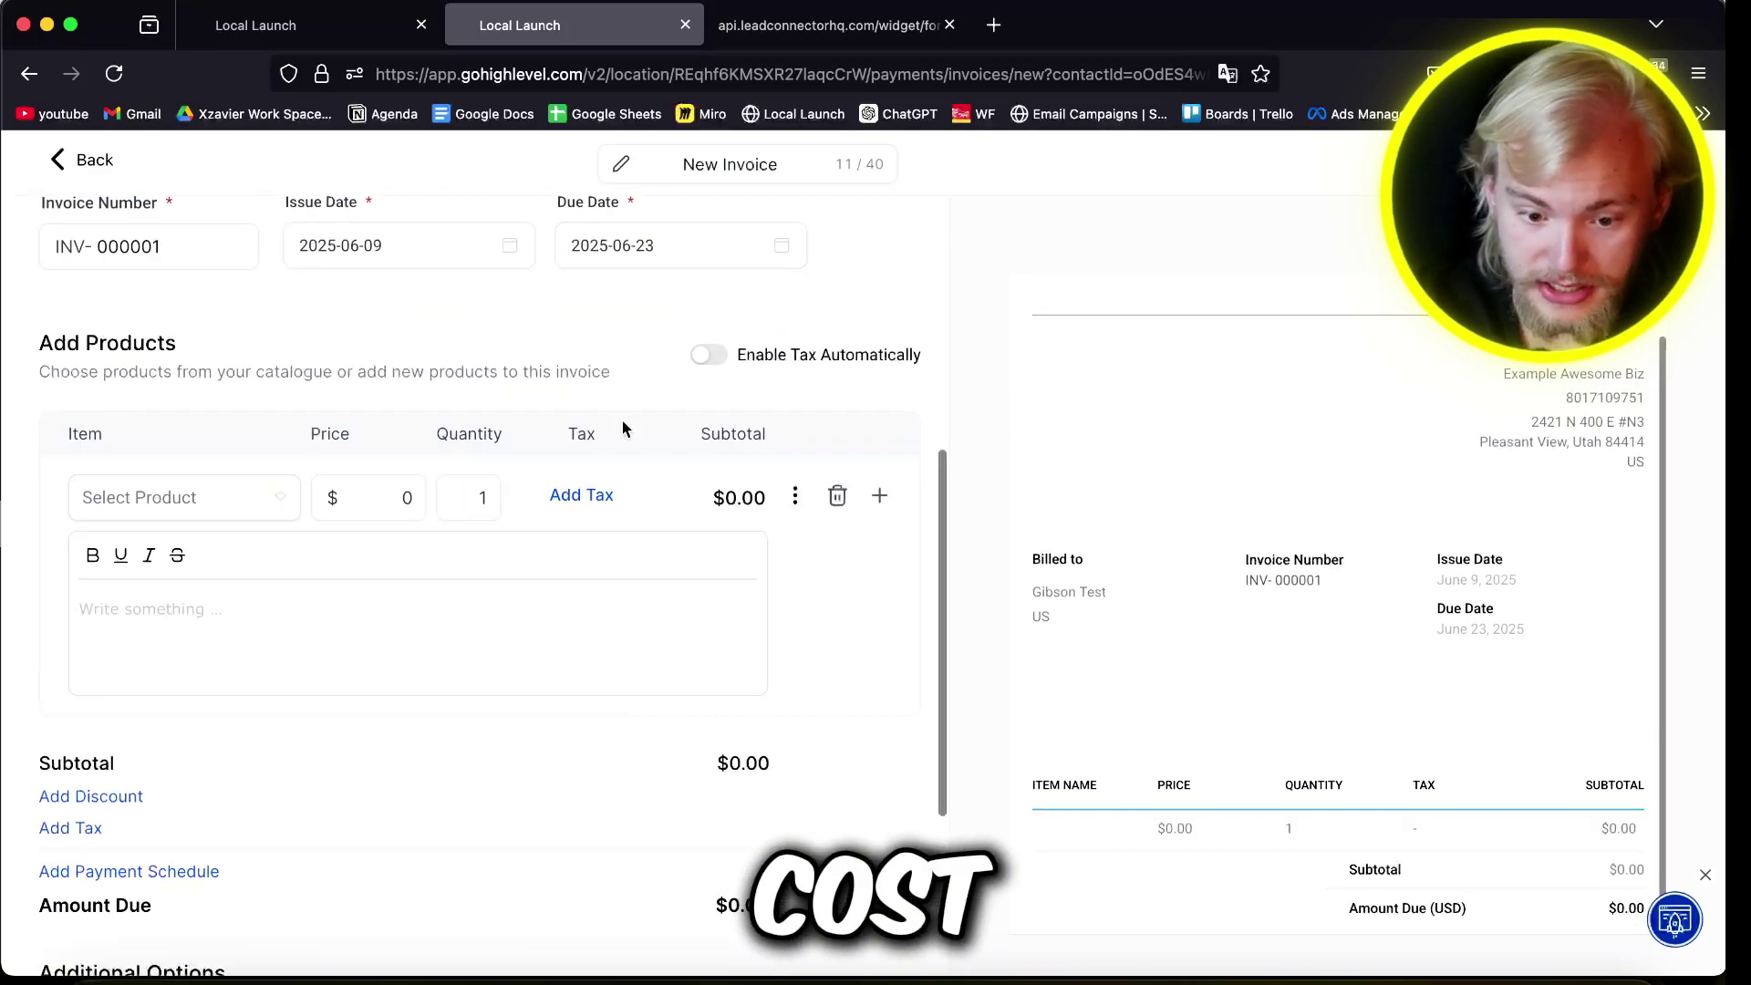
pyautogui.click(387, 494)
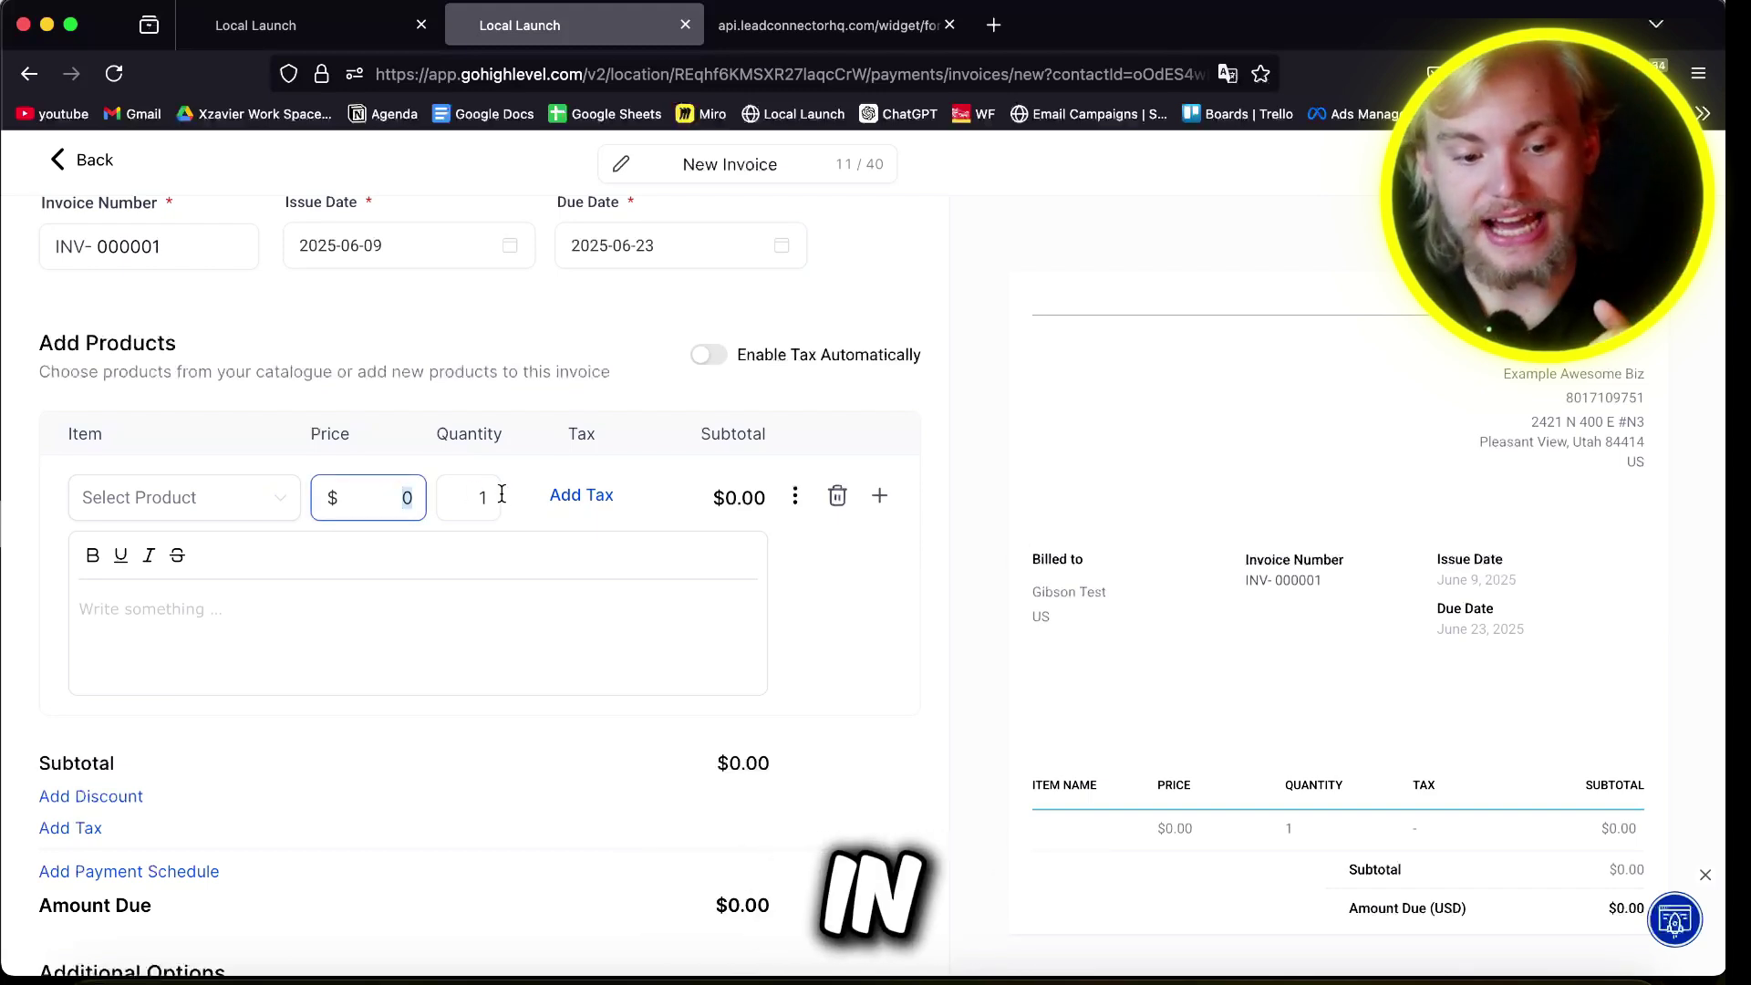
pyautogui.write('97')
pyautogui.click(125, 506)
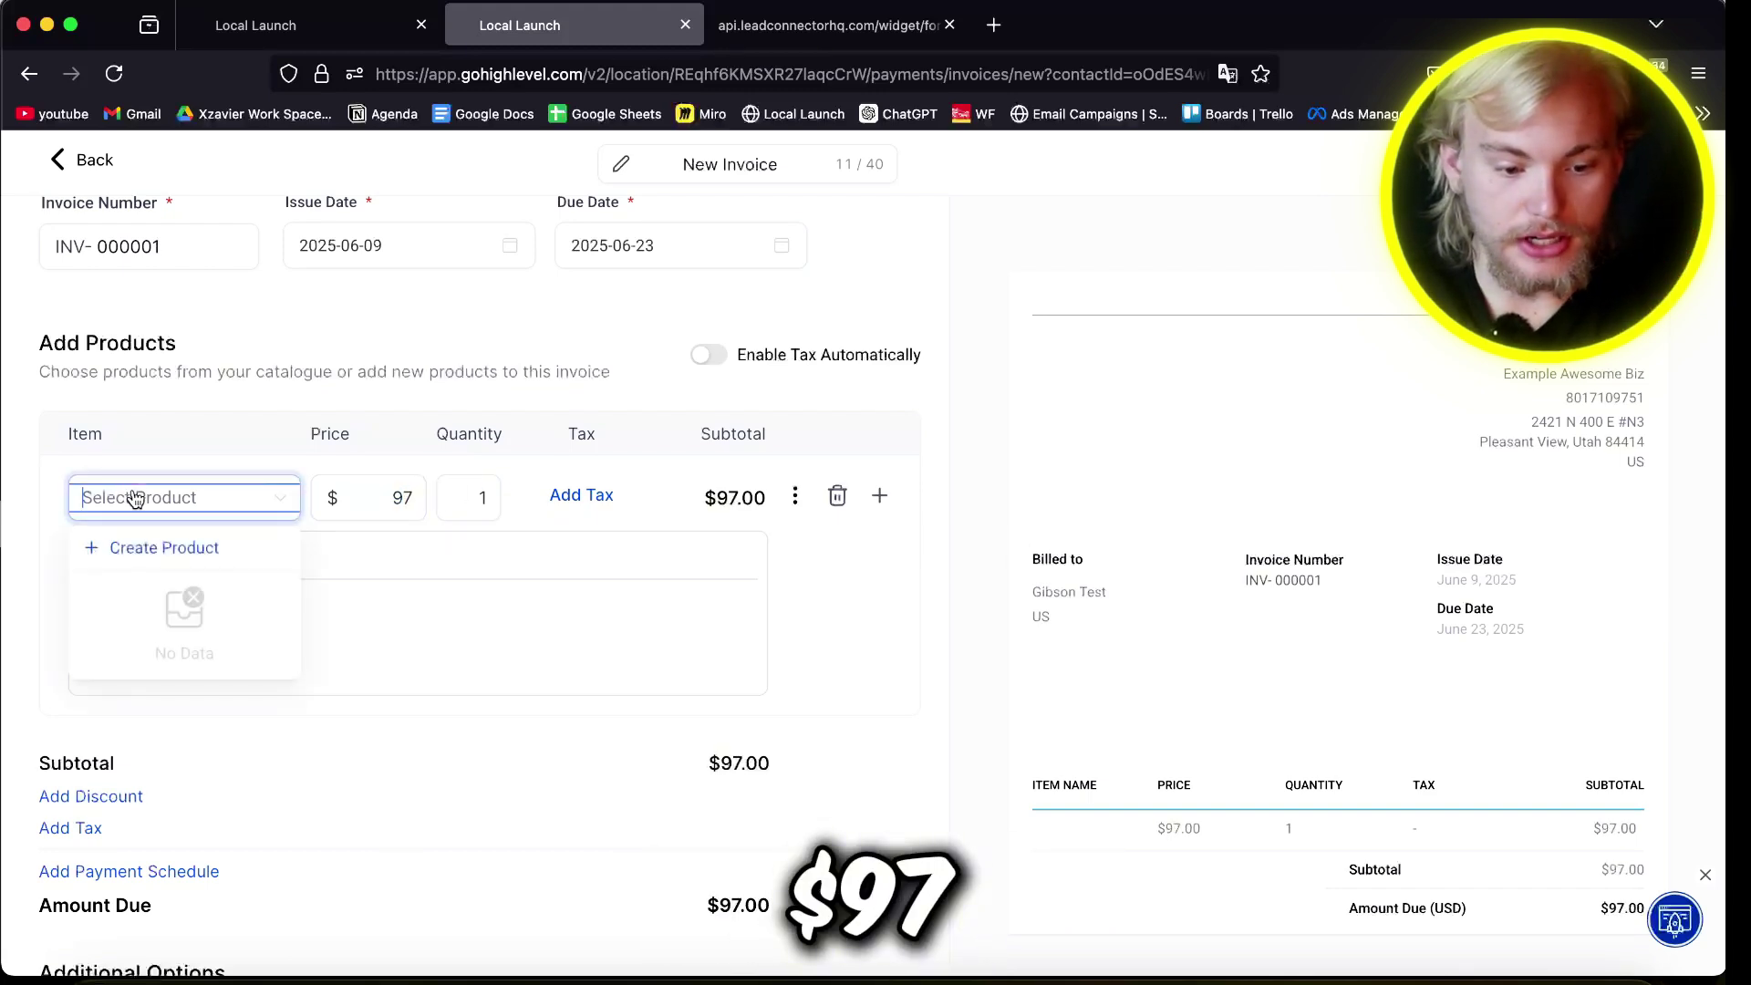
pyautogui.click(183, 547)
pyautogui.write('Server')
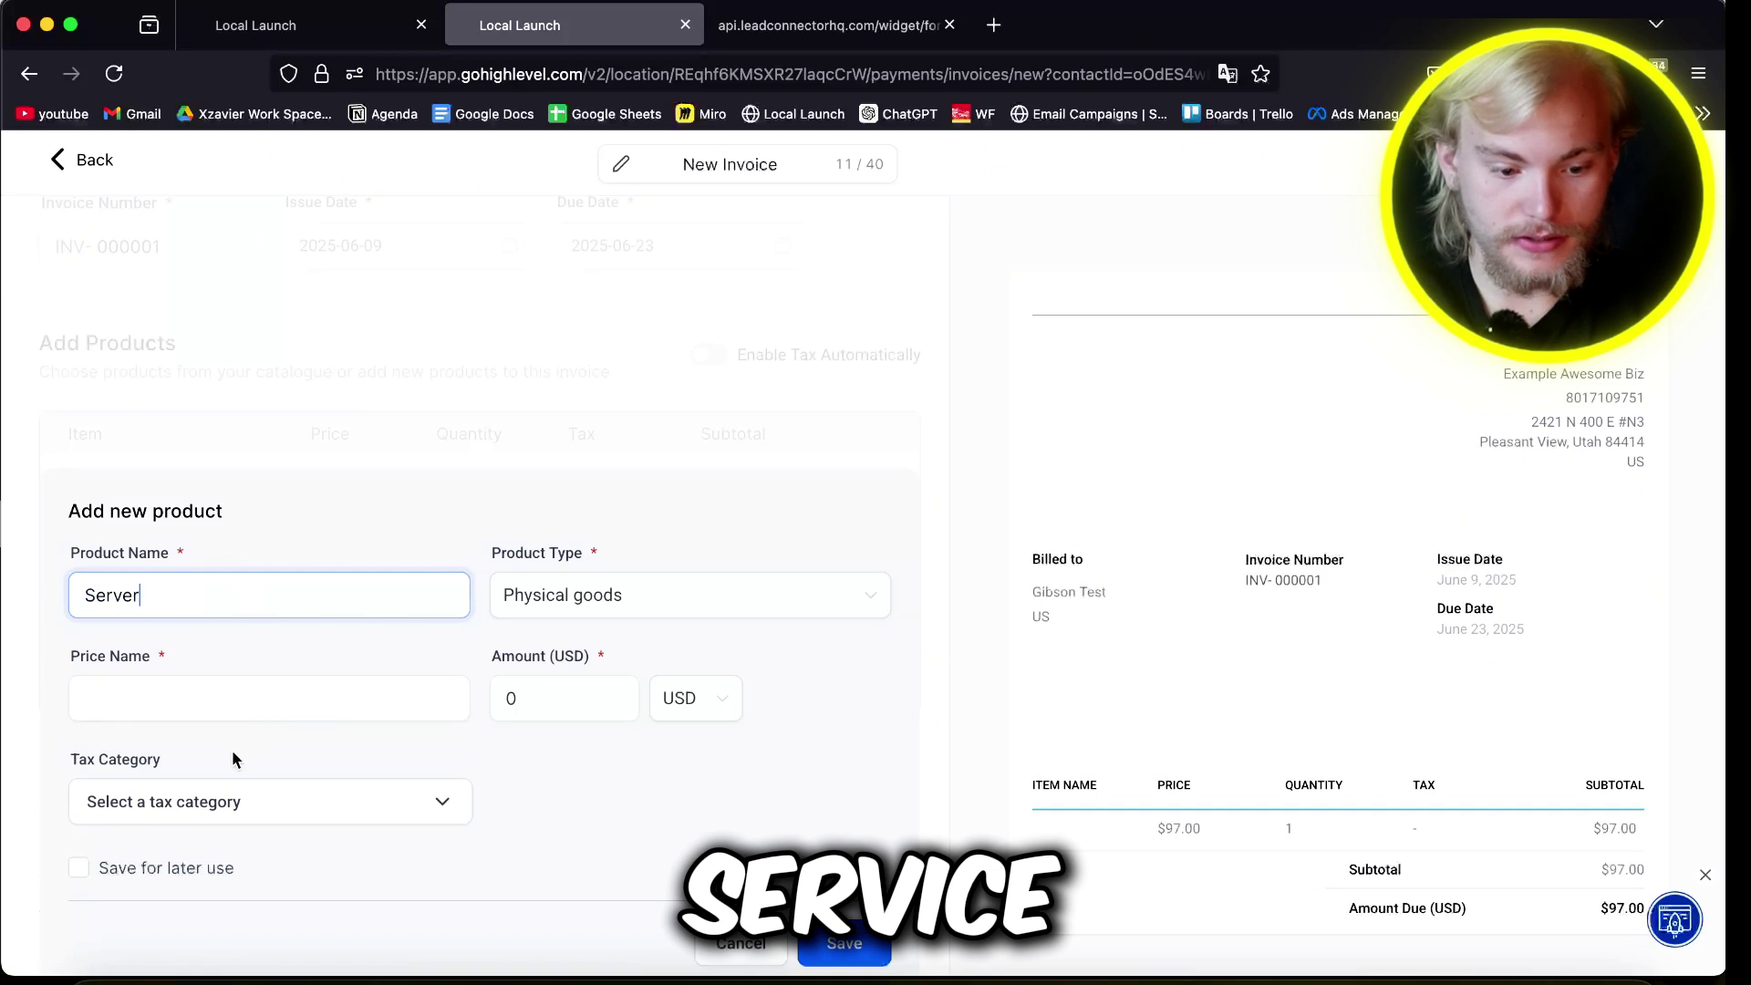
pyautogui.click(235, 699)
pyautogui.write('good')
pyautogui.press('Tab')
pyautogui.write('97')
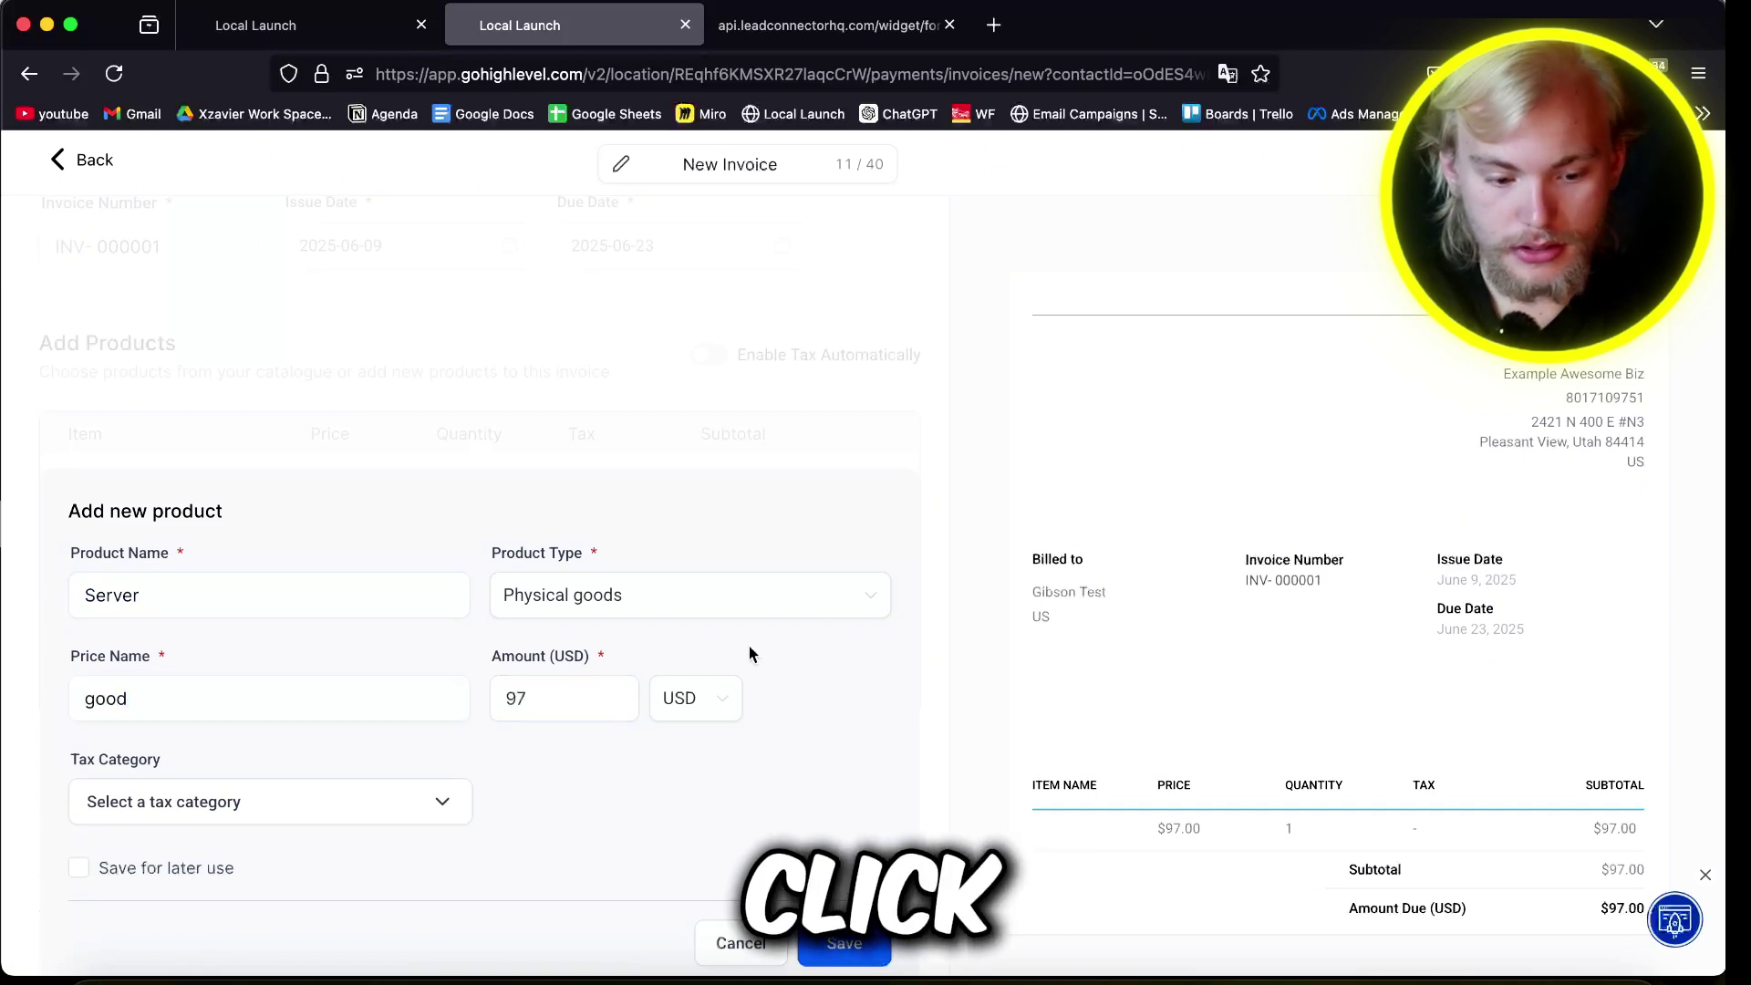
pyautogui.click(841, 944)
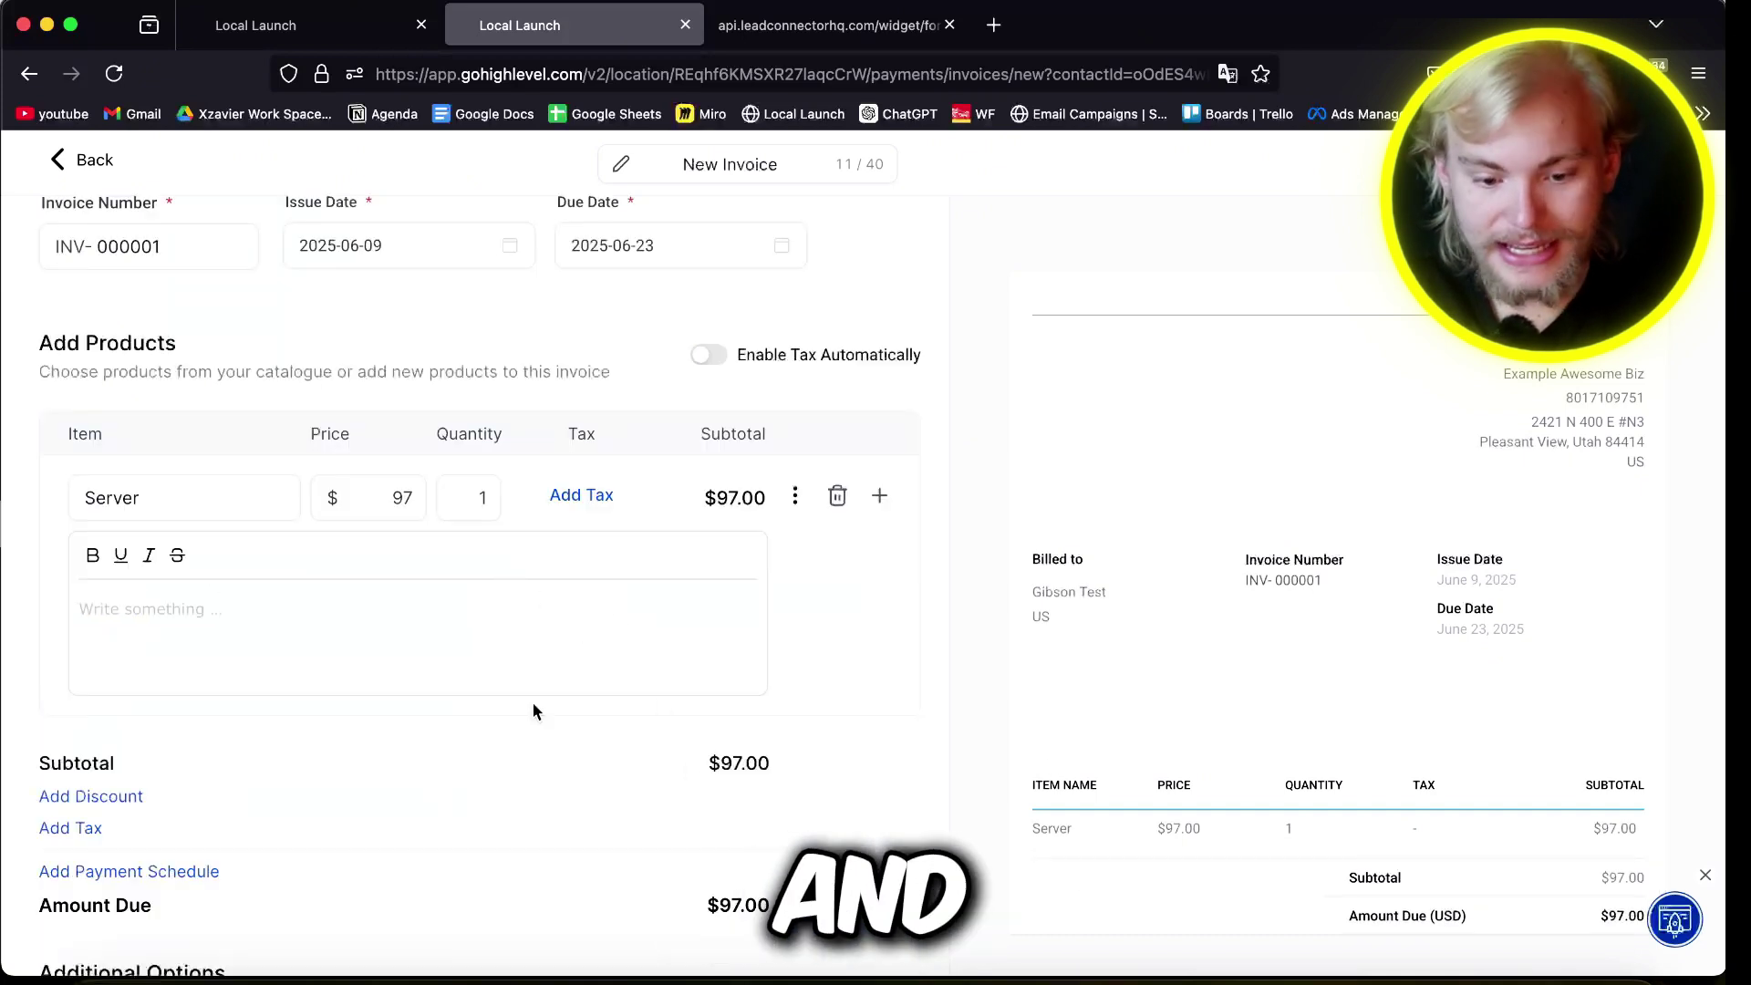
# Step: Try late fees with a flat fee and cap, turn them off, enable tipping, and return to the invoices list
pyautogui.scroll(-1, 1551, 673)
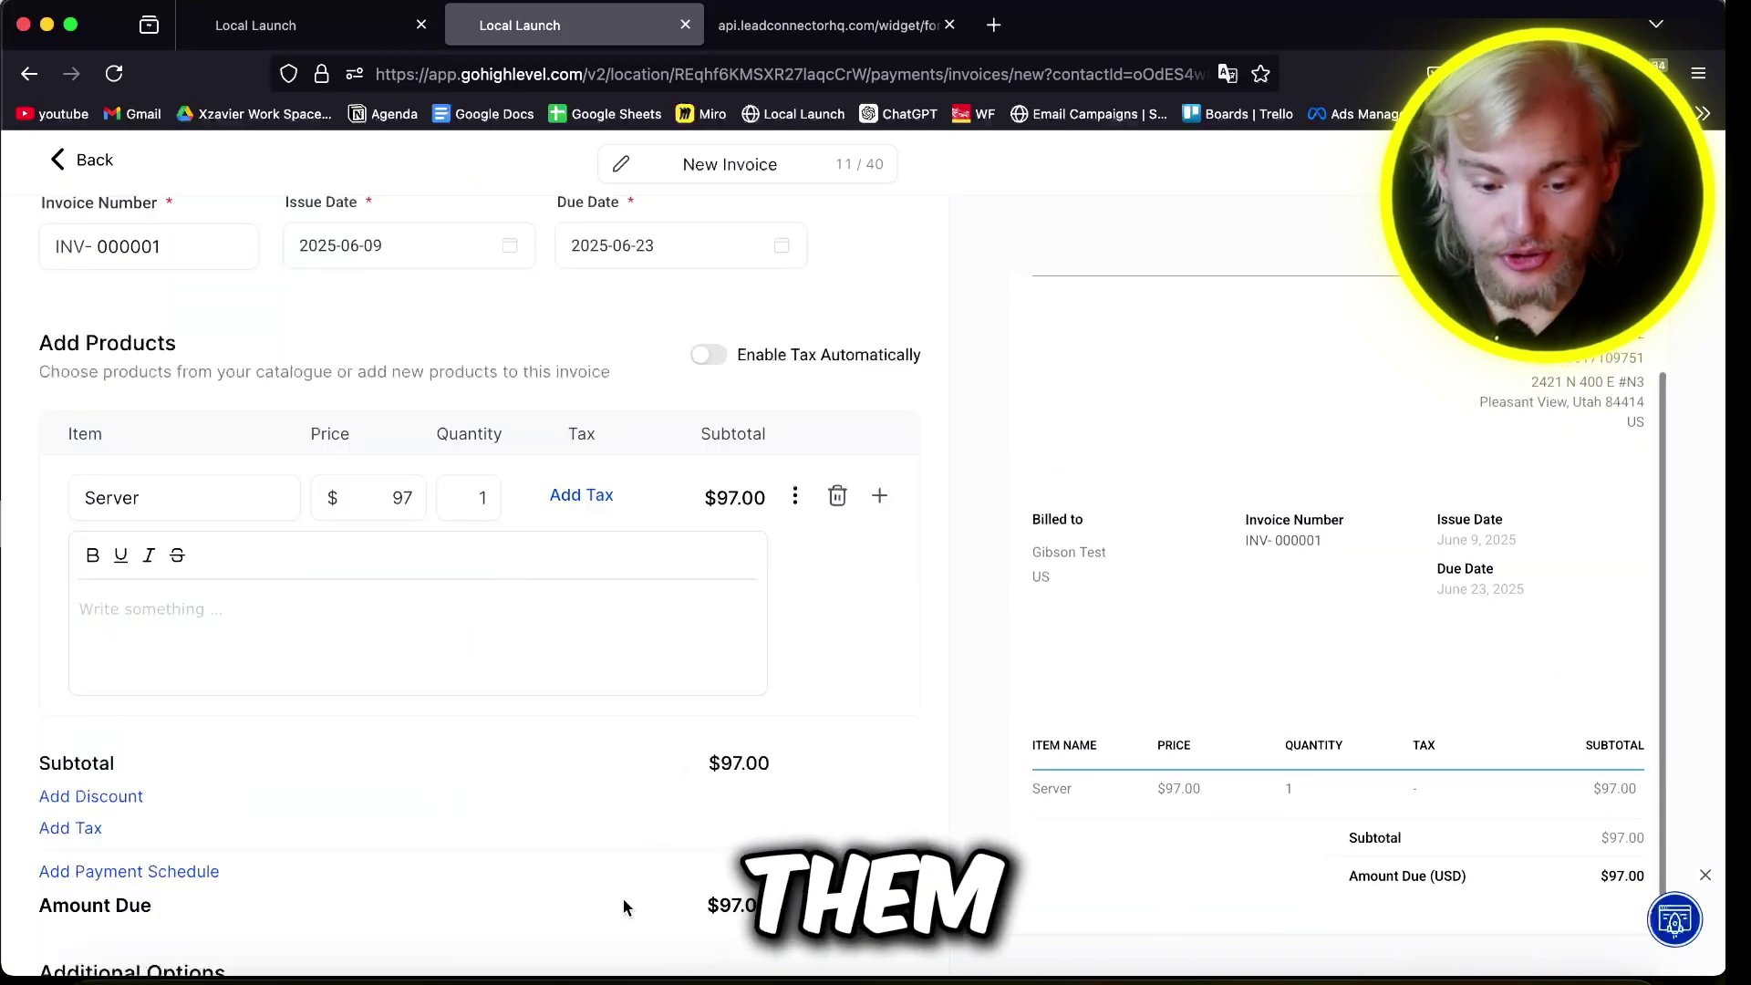
pyautogui.scroll(-3, 624, 905)
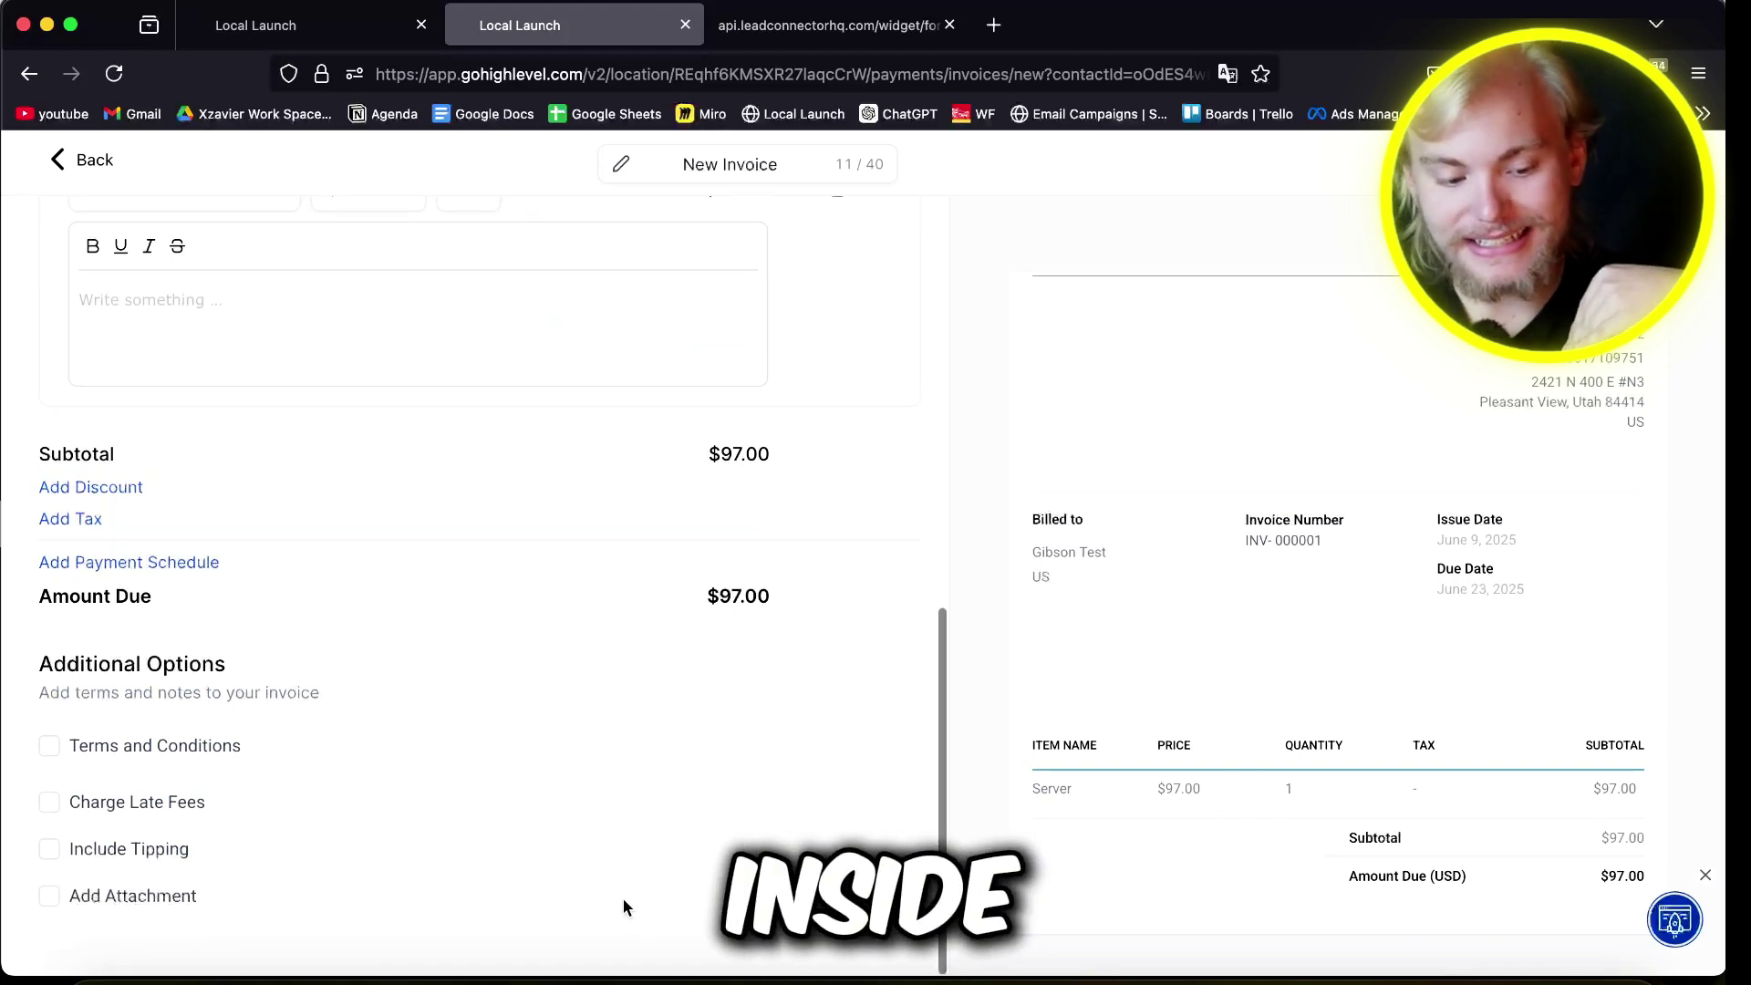
pyautogui.click(128, 805)
pyautogui.scroll(-3, 598, 849)
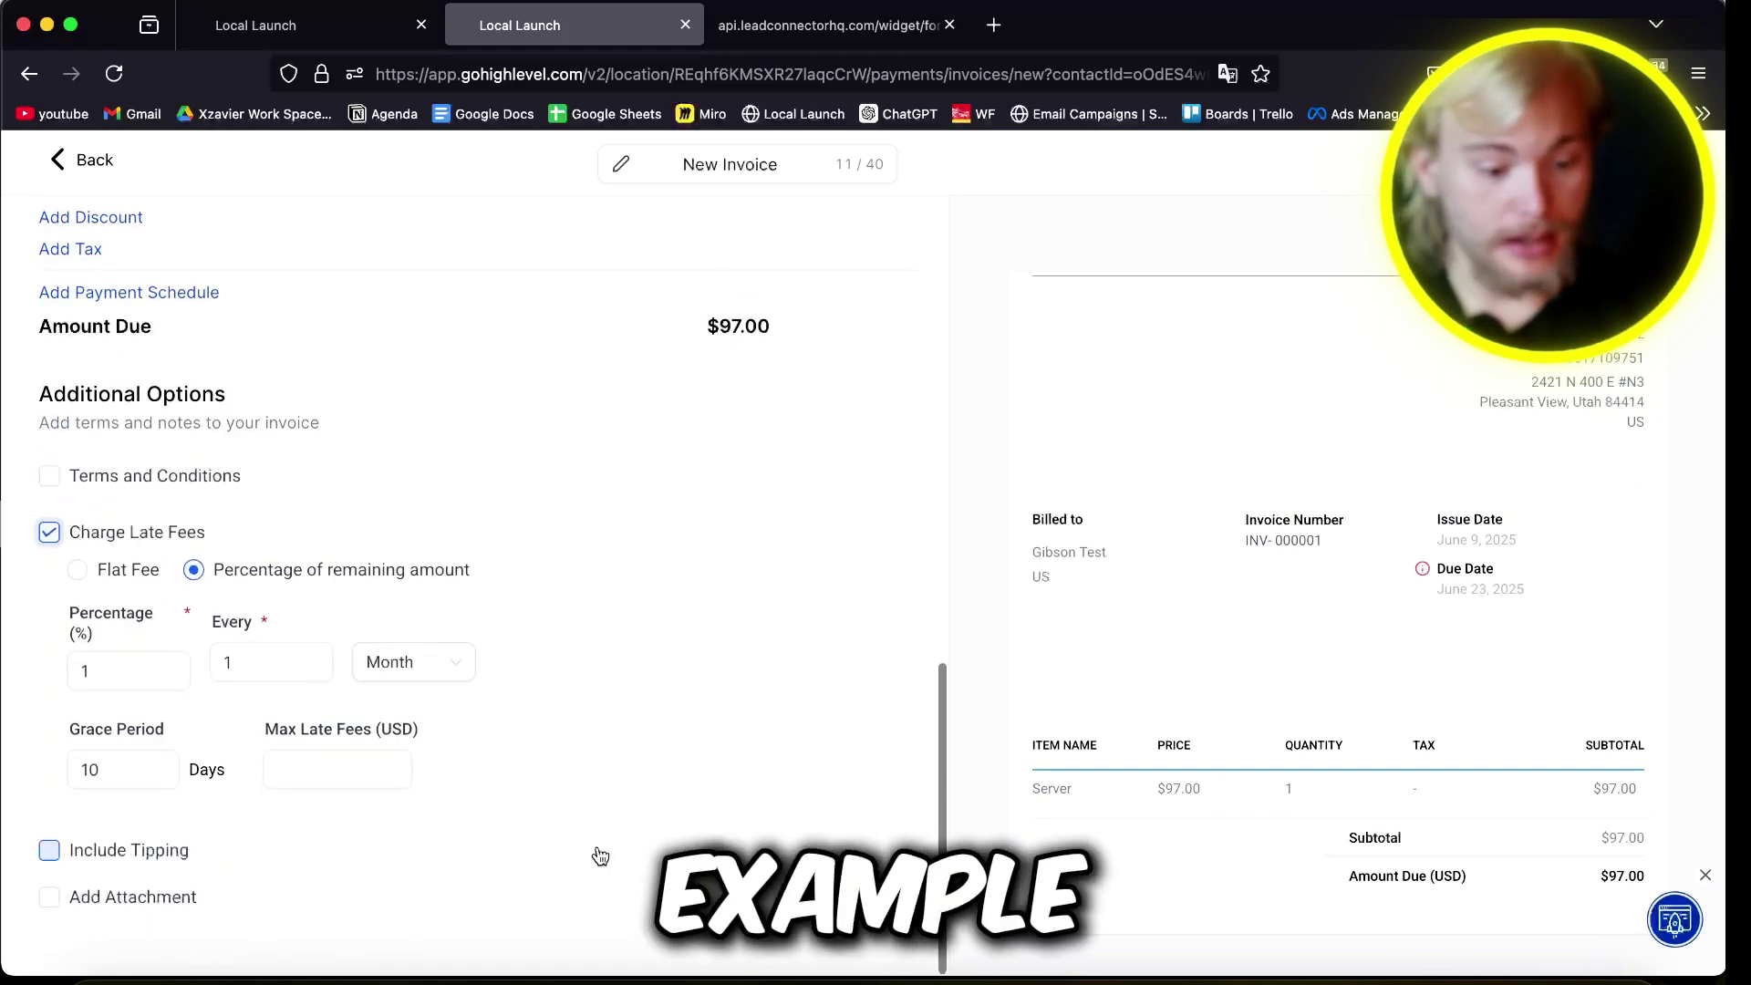
pyautogui.click(95, 569)
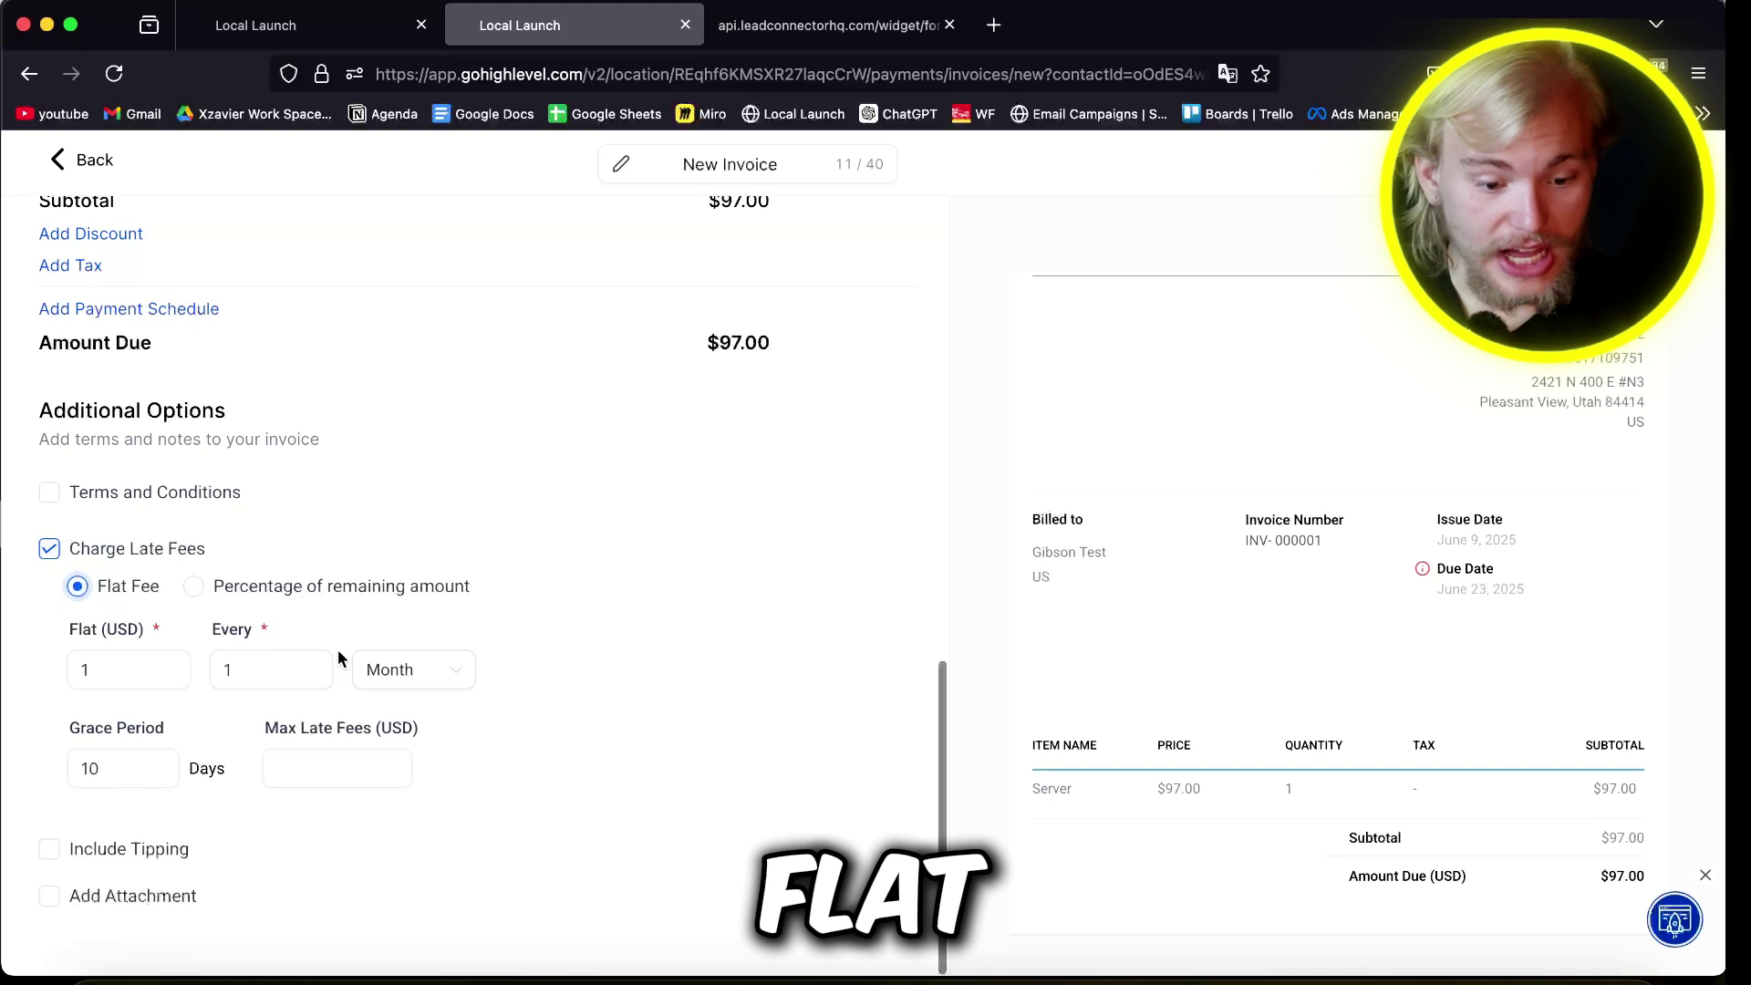
pyautogui.click(362, 764)
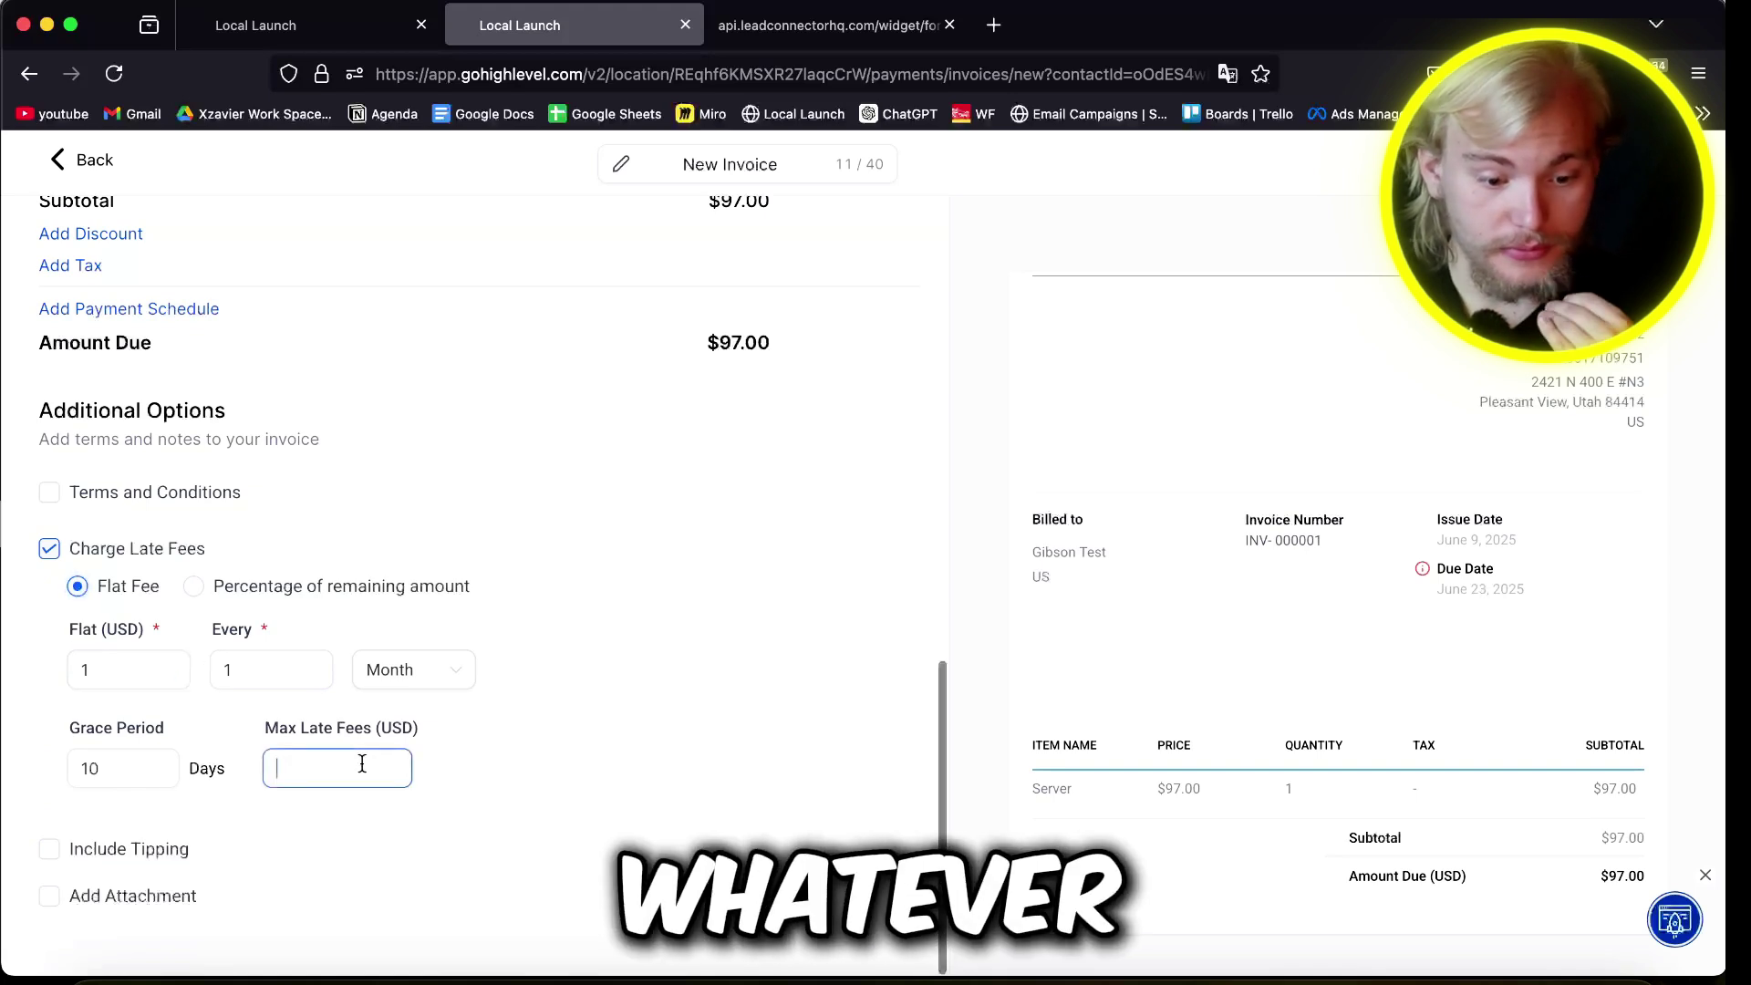
pyautogui.click(51, 550)
pyautogui.click(105, 861)
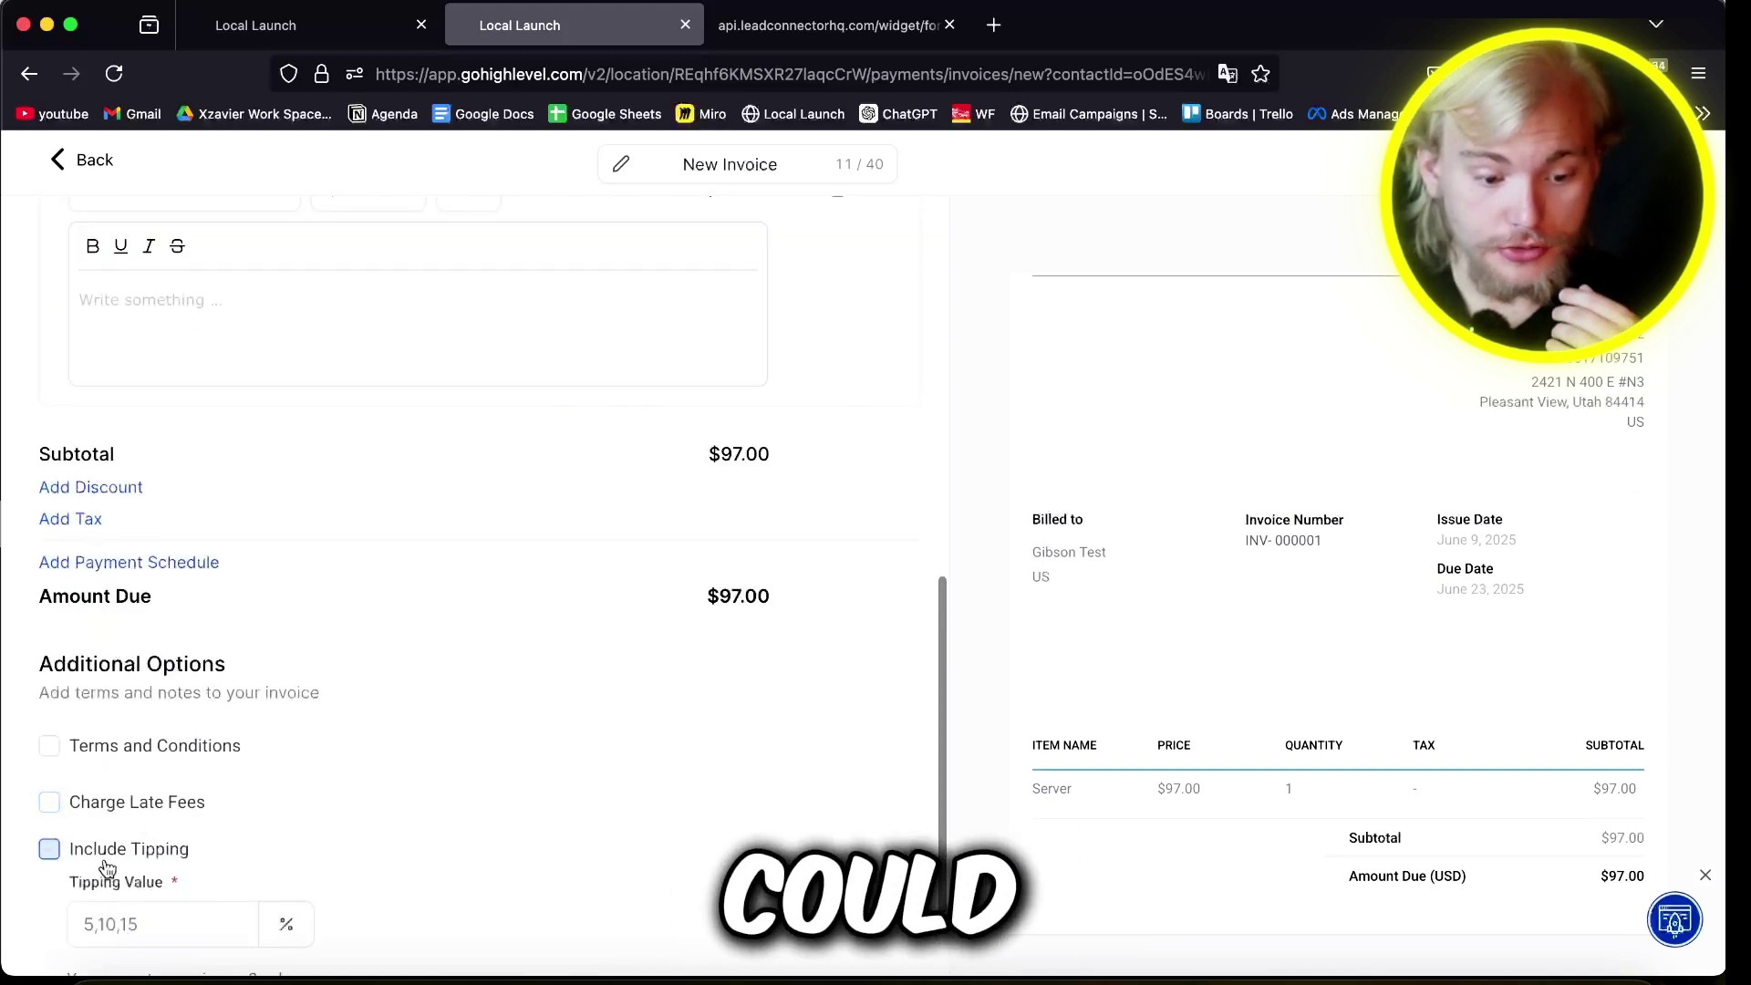
pyautogui.scroll(-3, 604, 803)
pyautogui.click(83, 153)
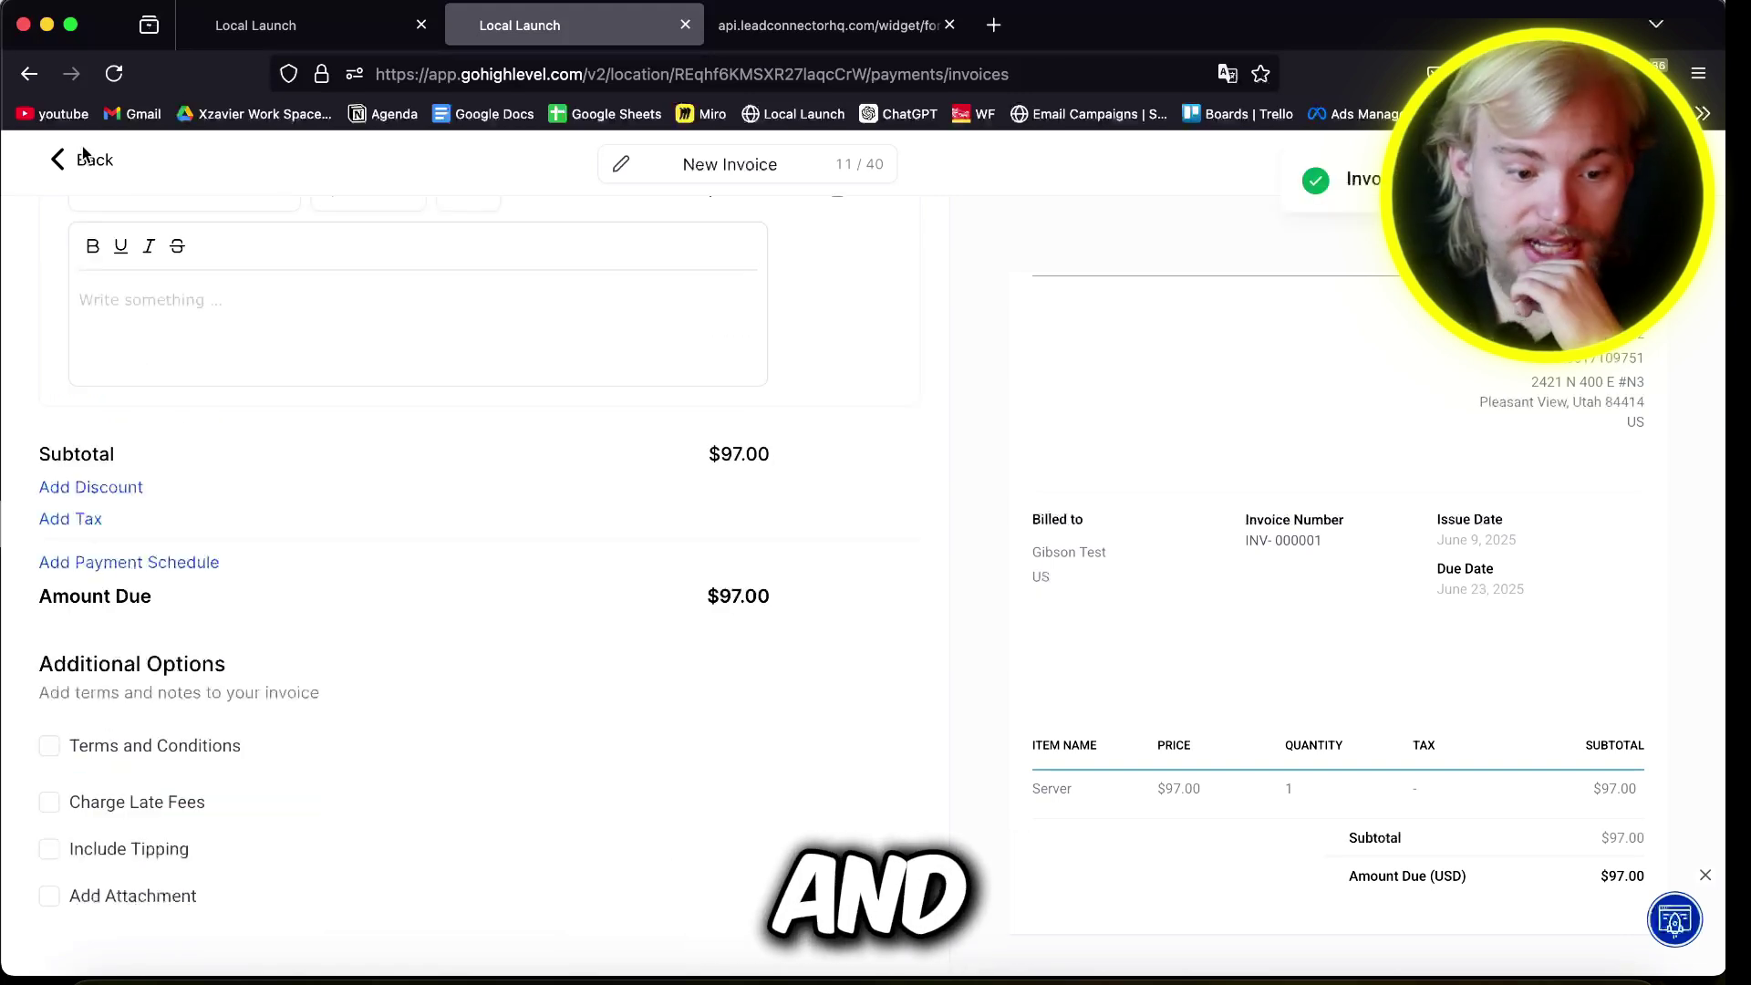
pyautogui.scroll(-2, 1236, 347)
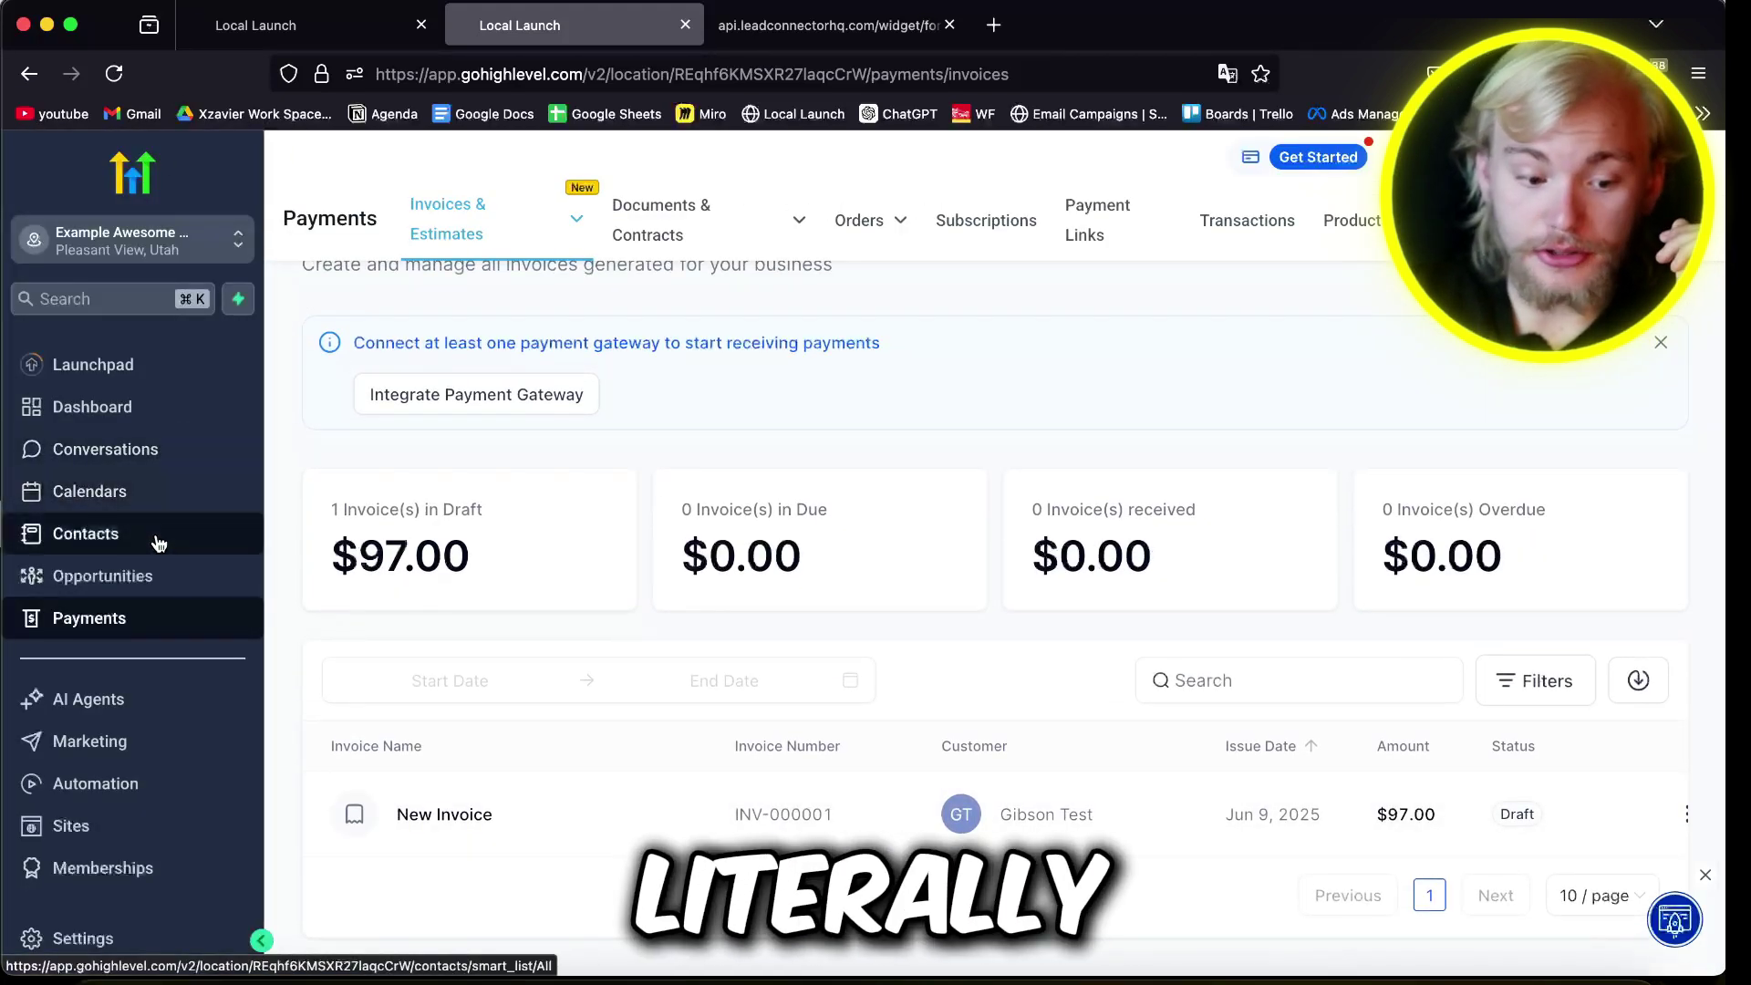
# Step: Open the test contact's record from the Contacts list
pyautogui.click(173, 446)
pyautogui.click(73, 547)
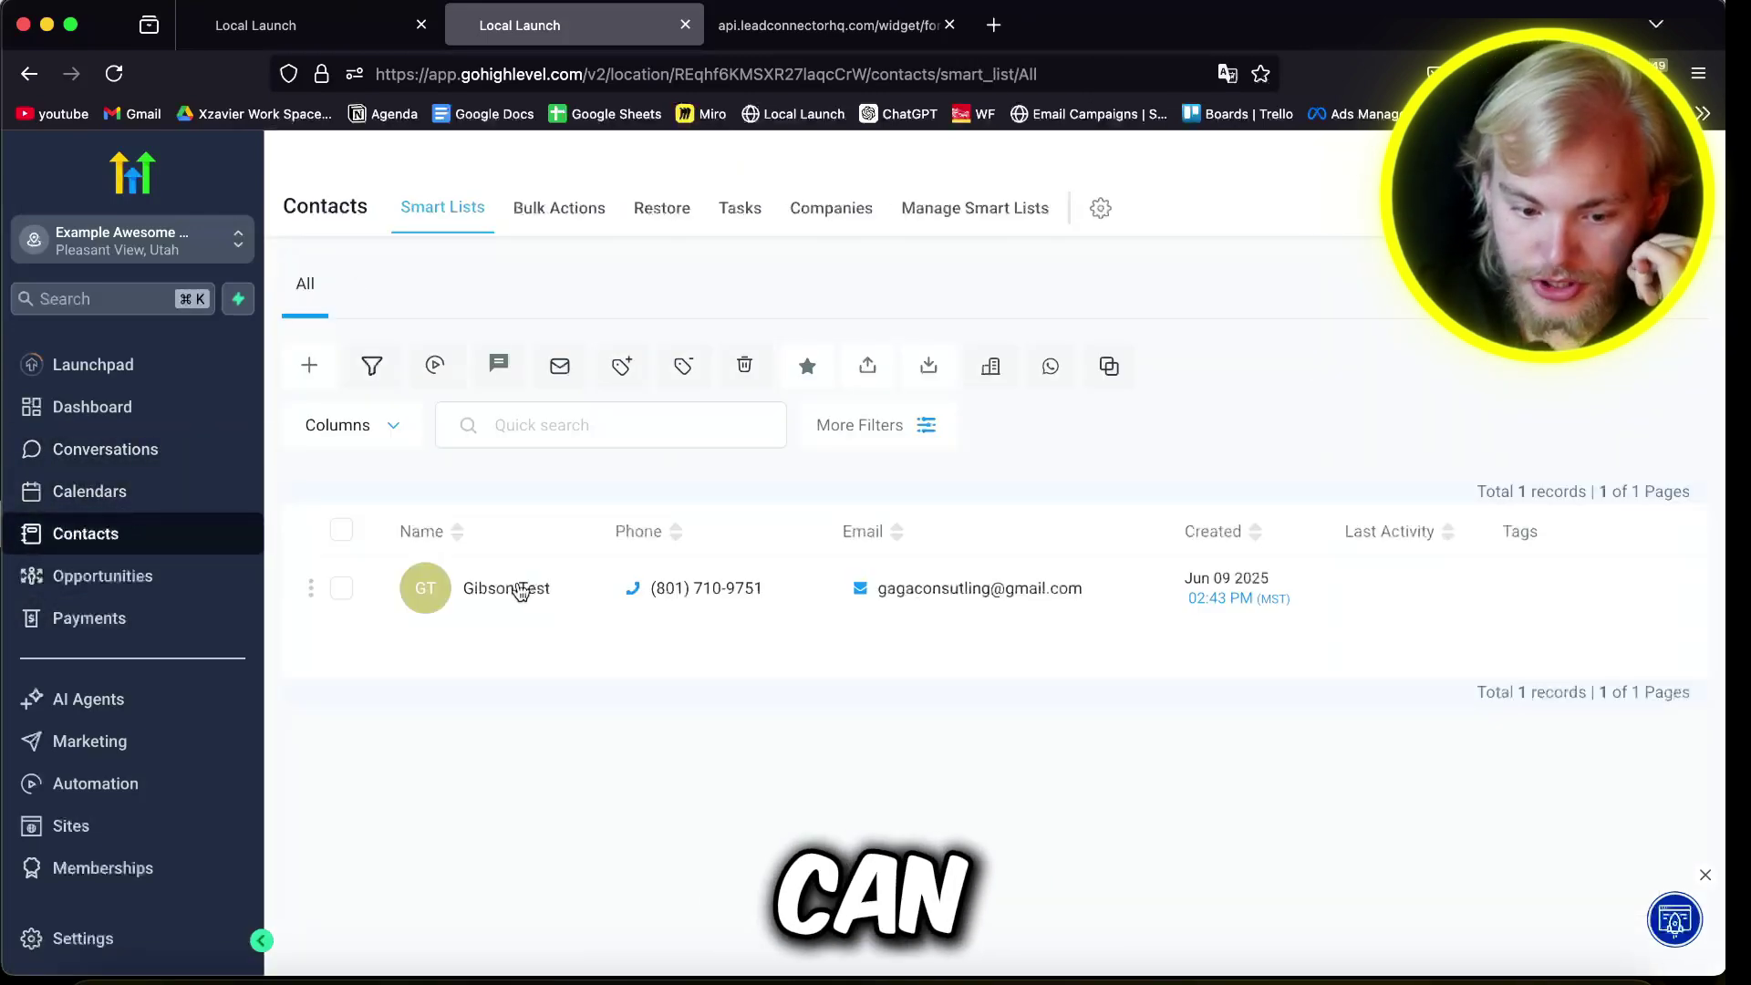
pyautogui.click(520, 592)
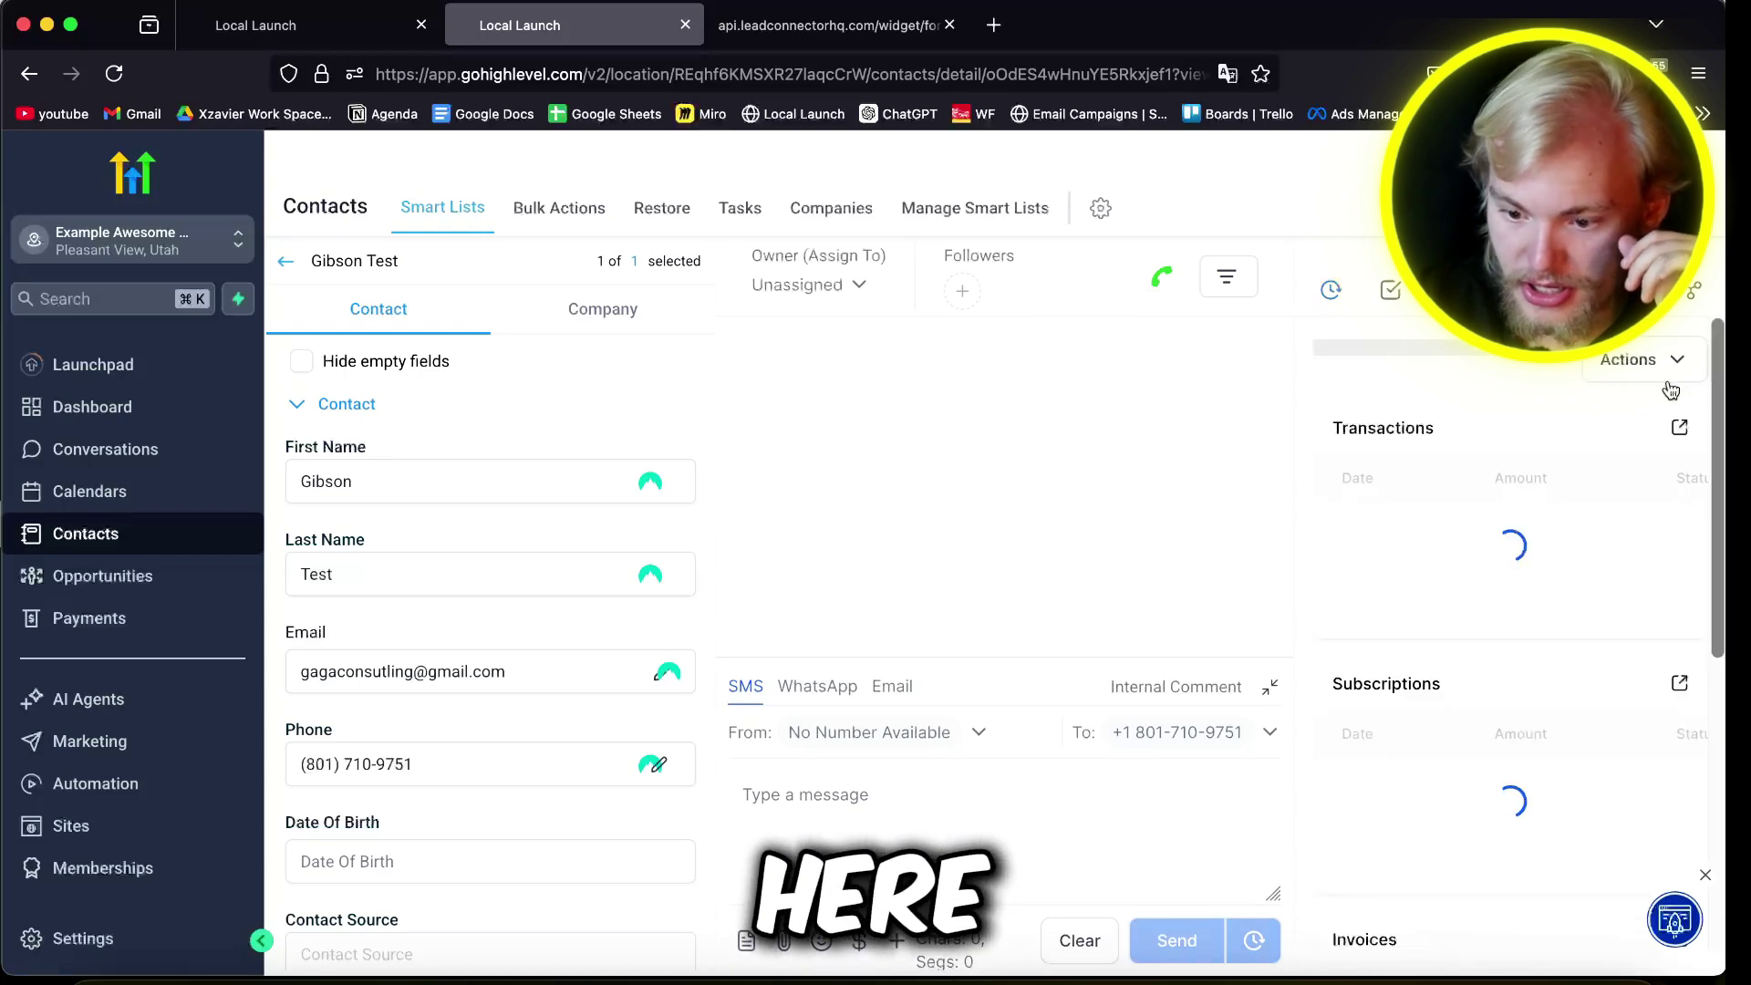
# Step: Open Add Card on File from the contact's actions, close it, and scroll down the panel
pyautogui.click(1669, 383)
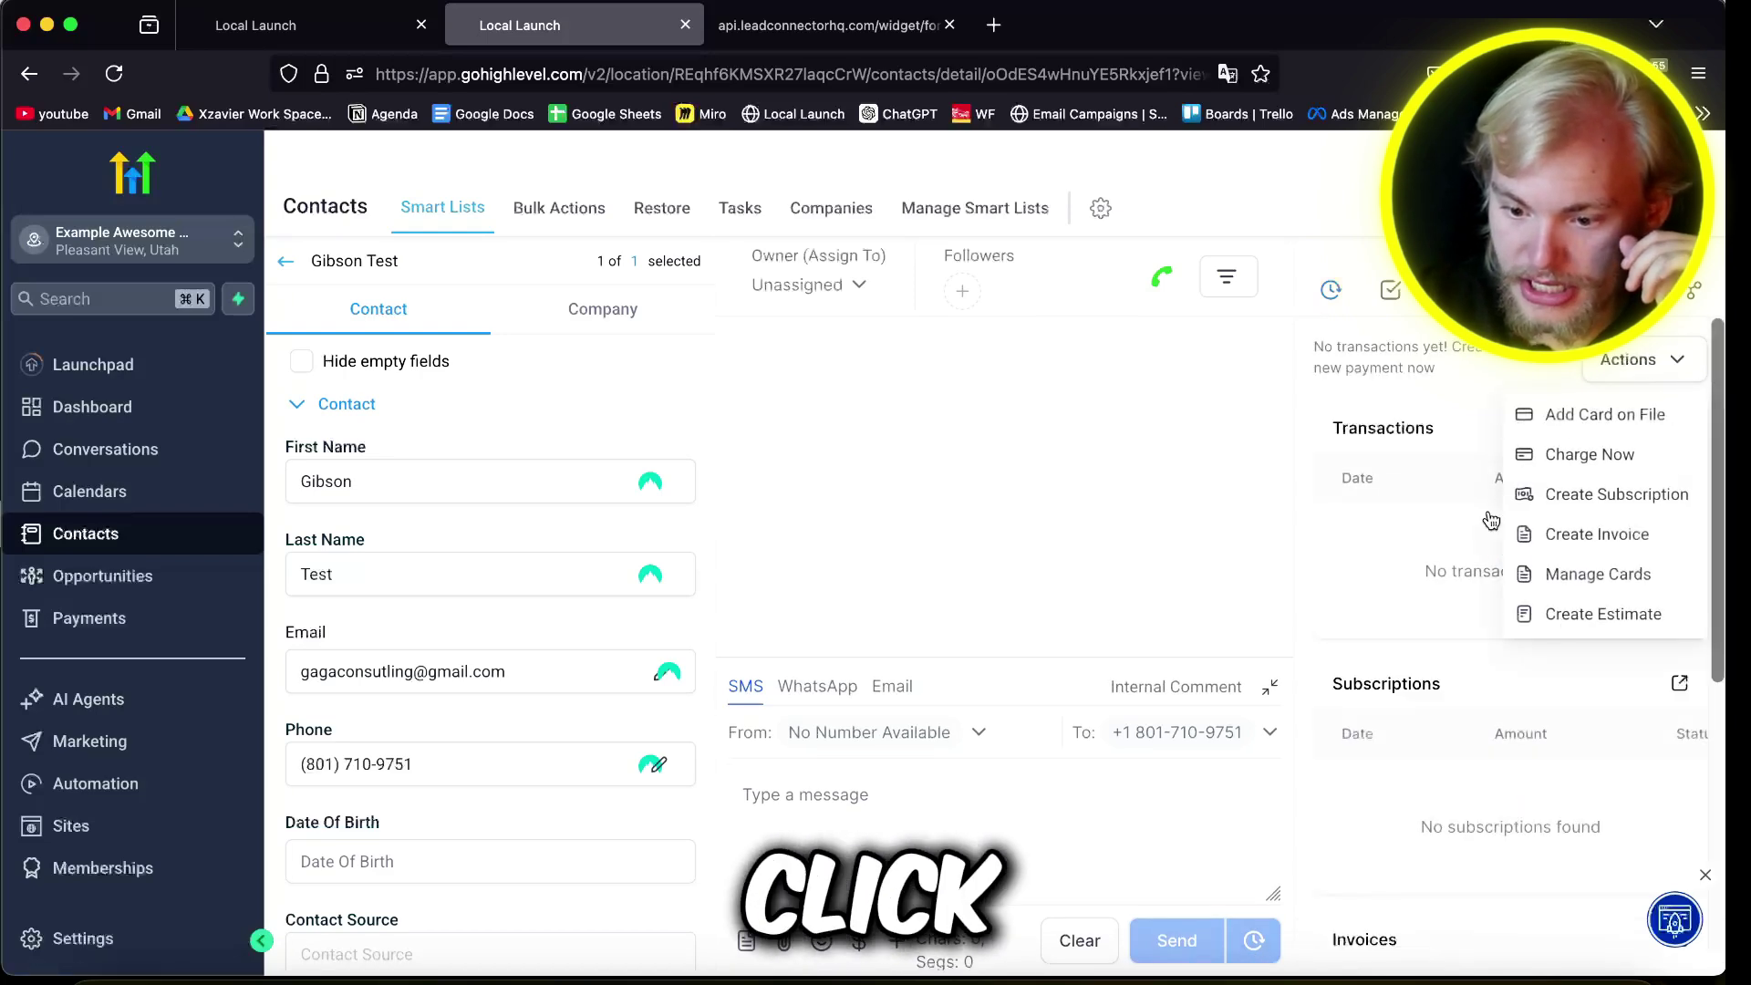
pyautogui.click(1585, 456)
pyautogui.click(1137, 501)
pyautogui.scroll(-15, 421, 685)
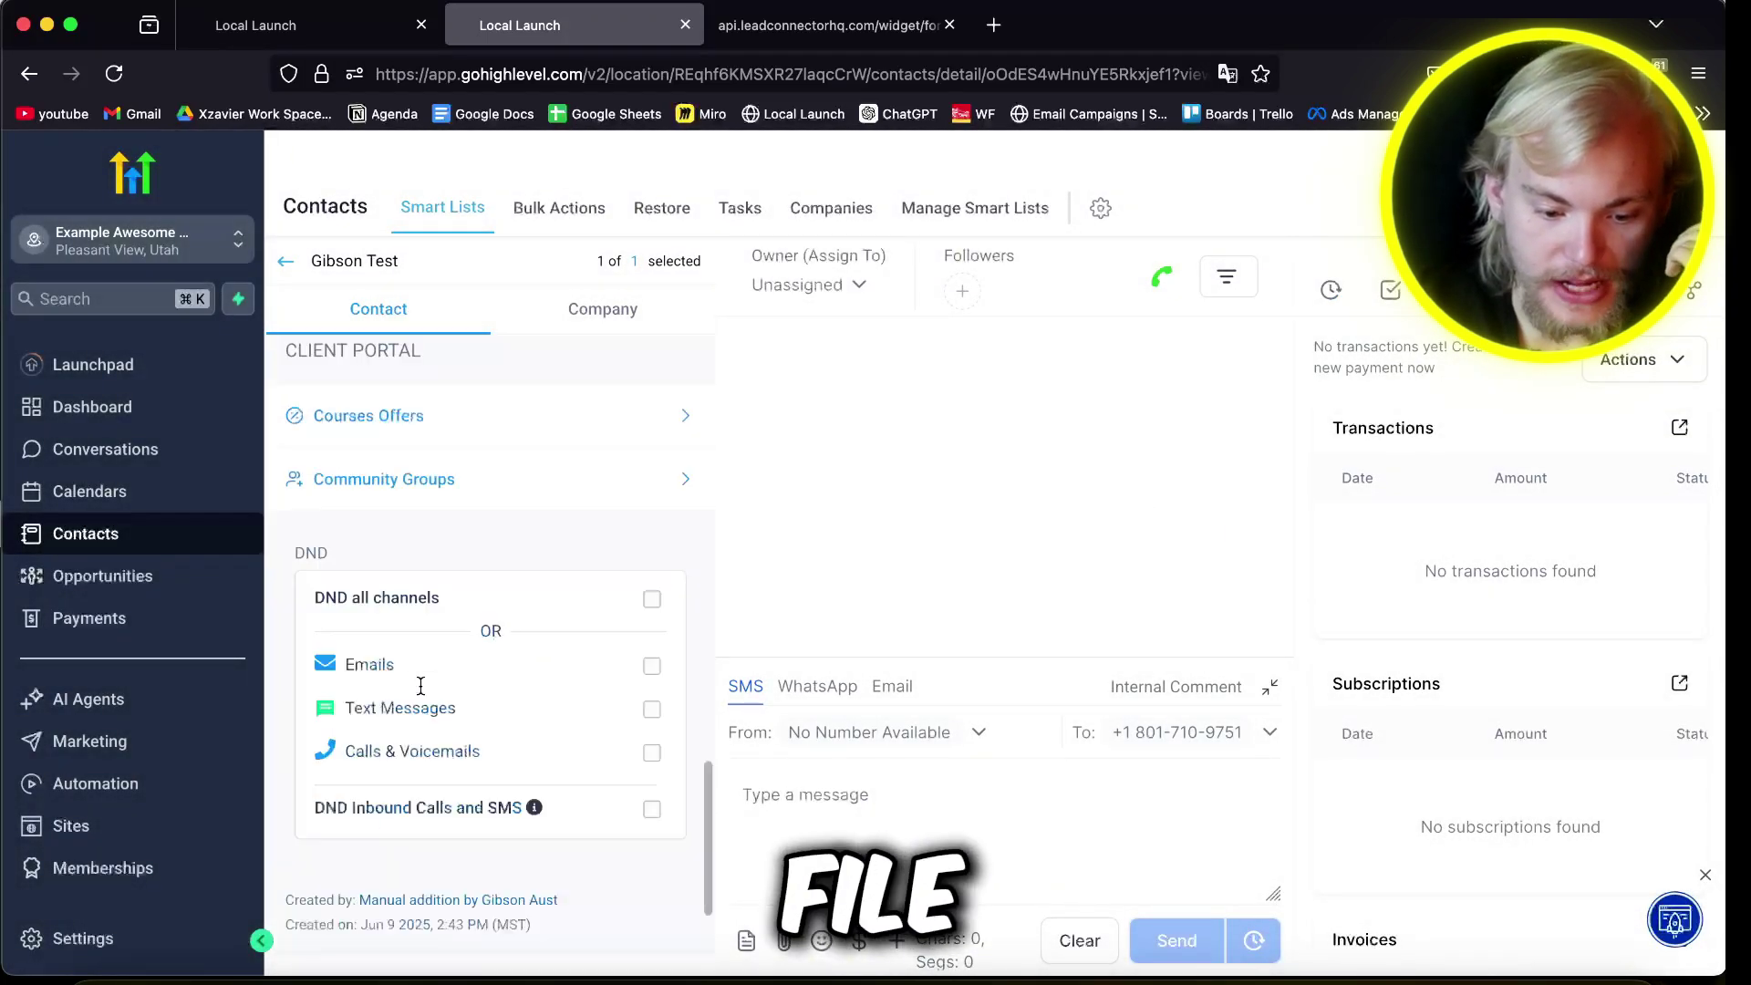
pyautogui.scroll(-2, 420, 685)
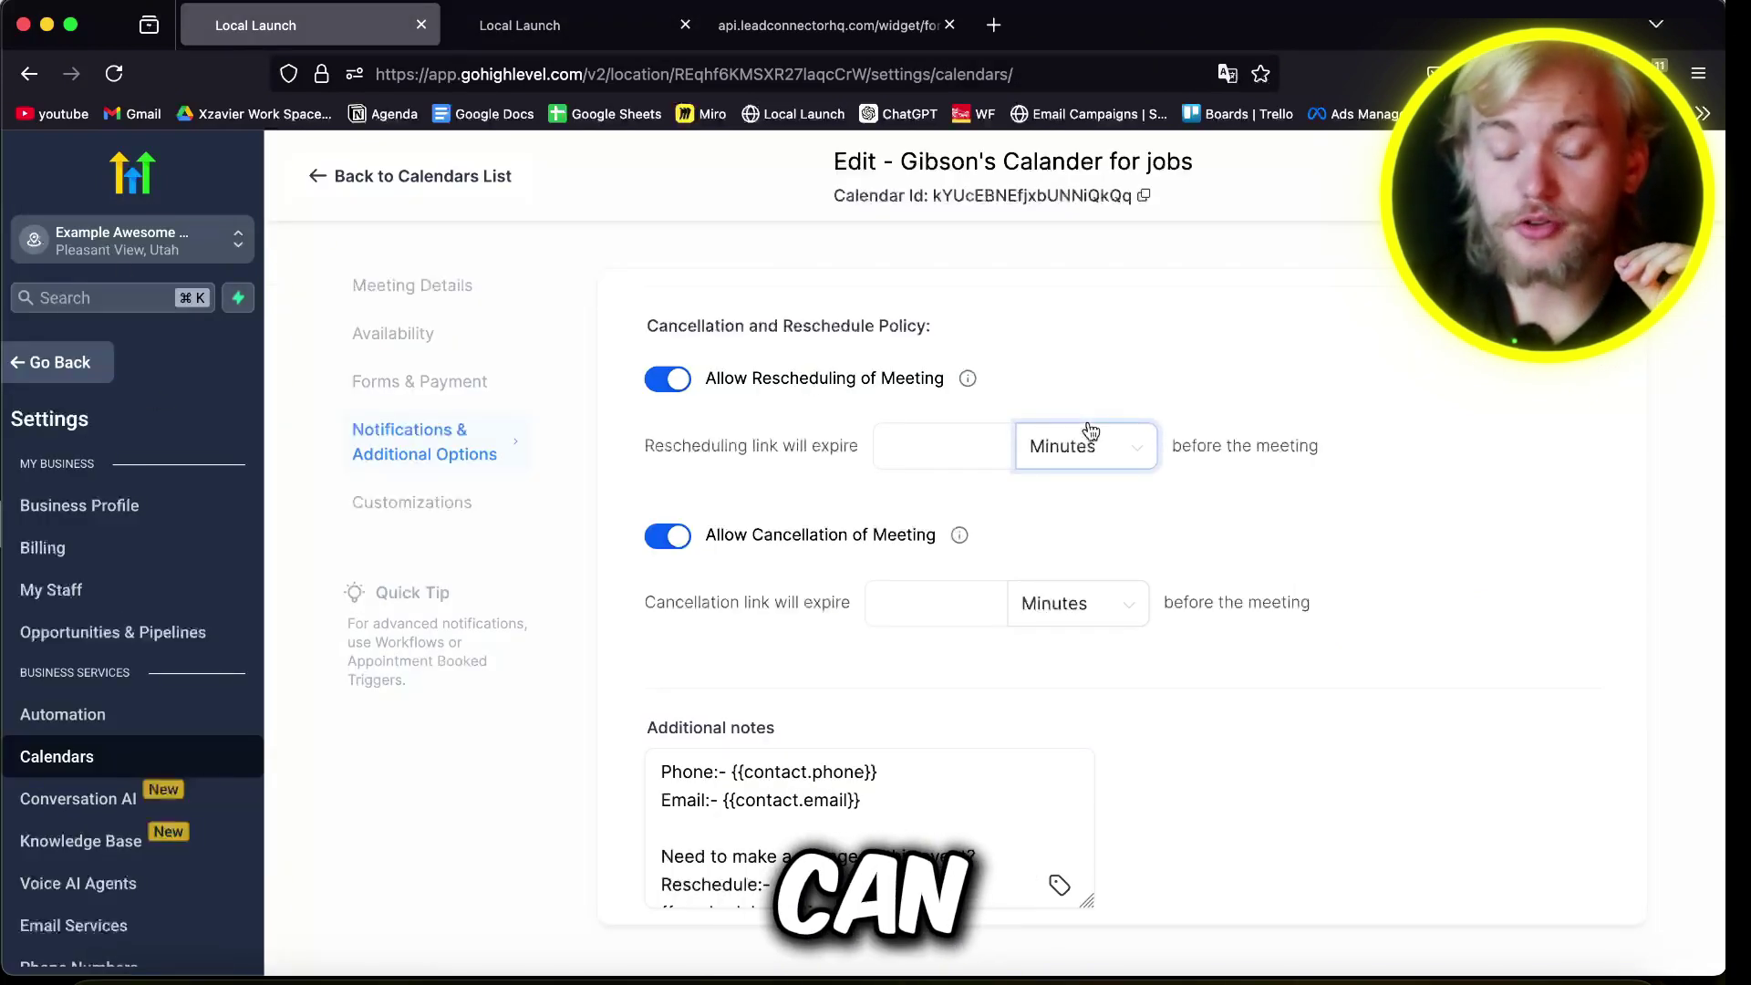
# Step: Enter 1 with the unit Days for both the rescheduling and cancellation link expiry fields
pyautogui.click(1082, 435)
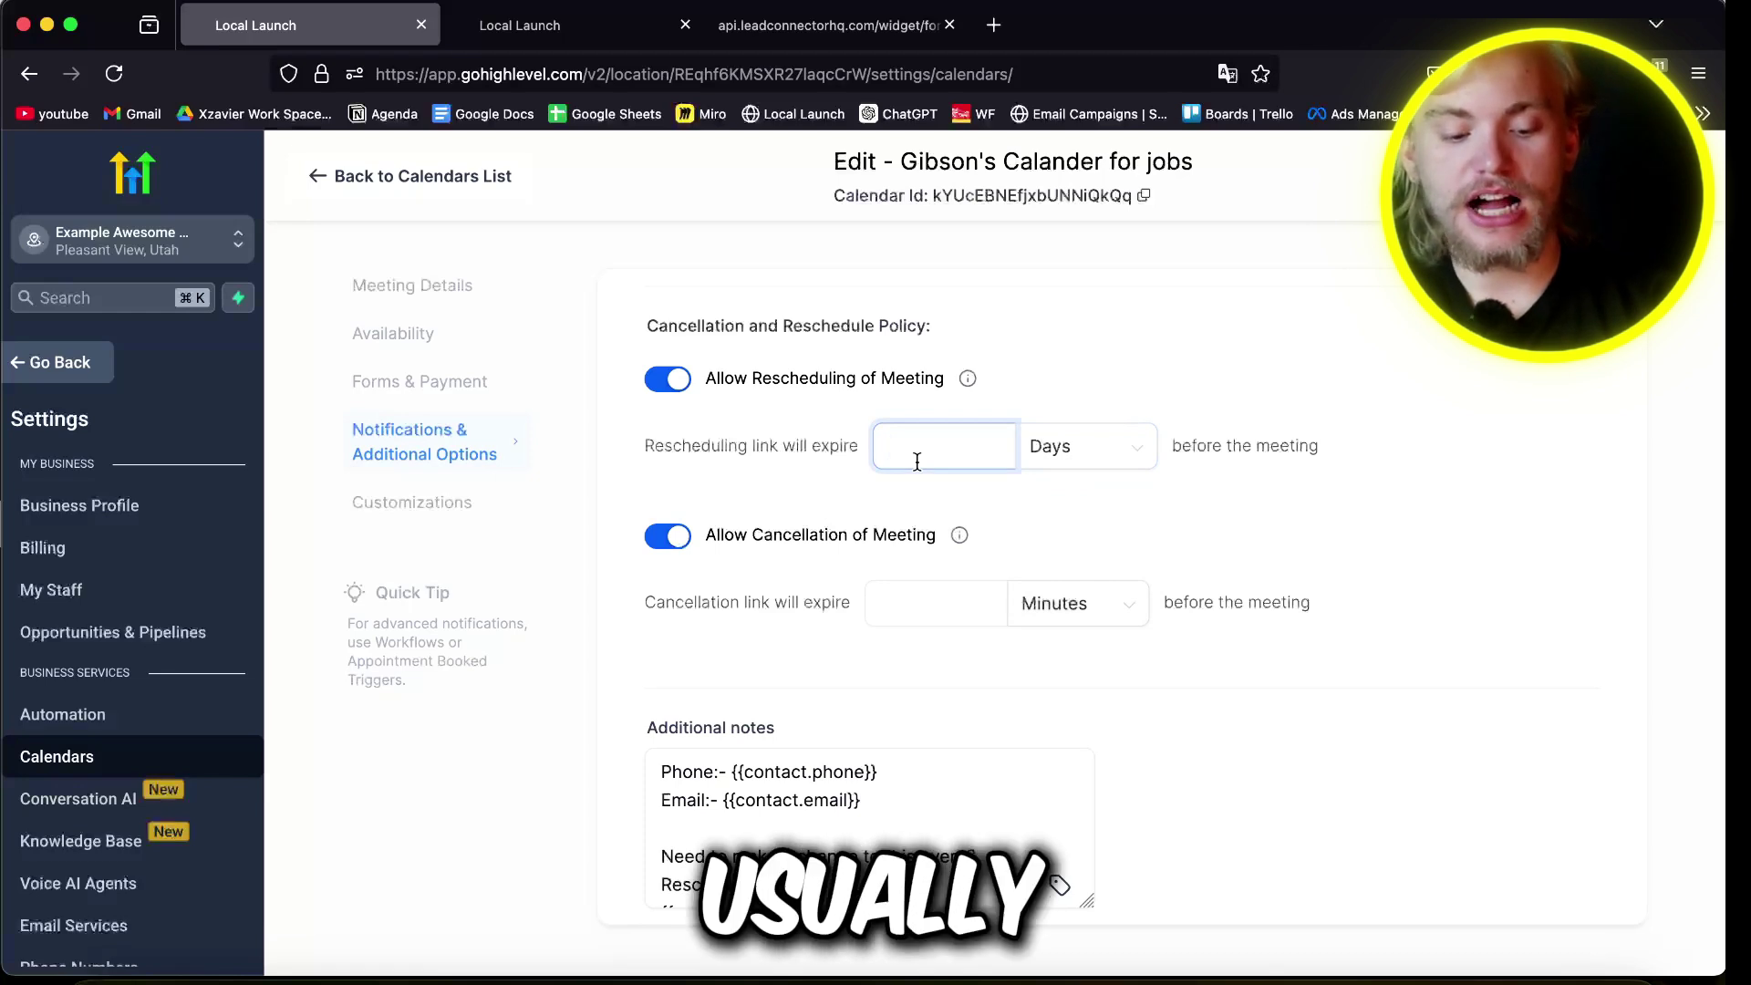
pyautogui.write('1')
pyautogui.click(1076, 603)
pyautogui.click(1083, 745)
pyautogui.write('1')
pyautogui.scroll(-3, 765, 818)
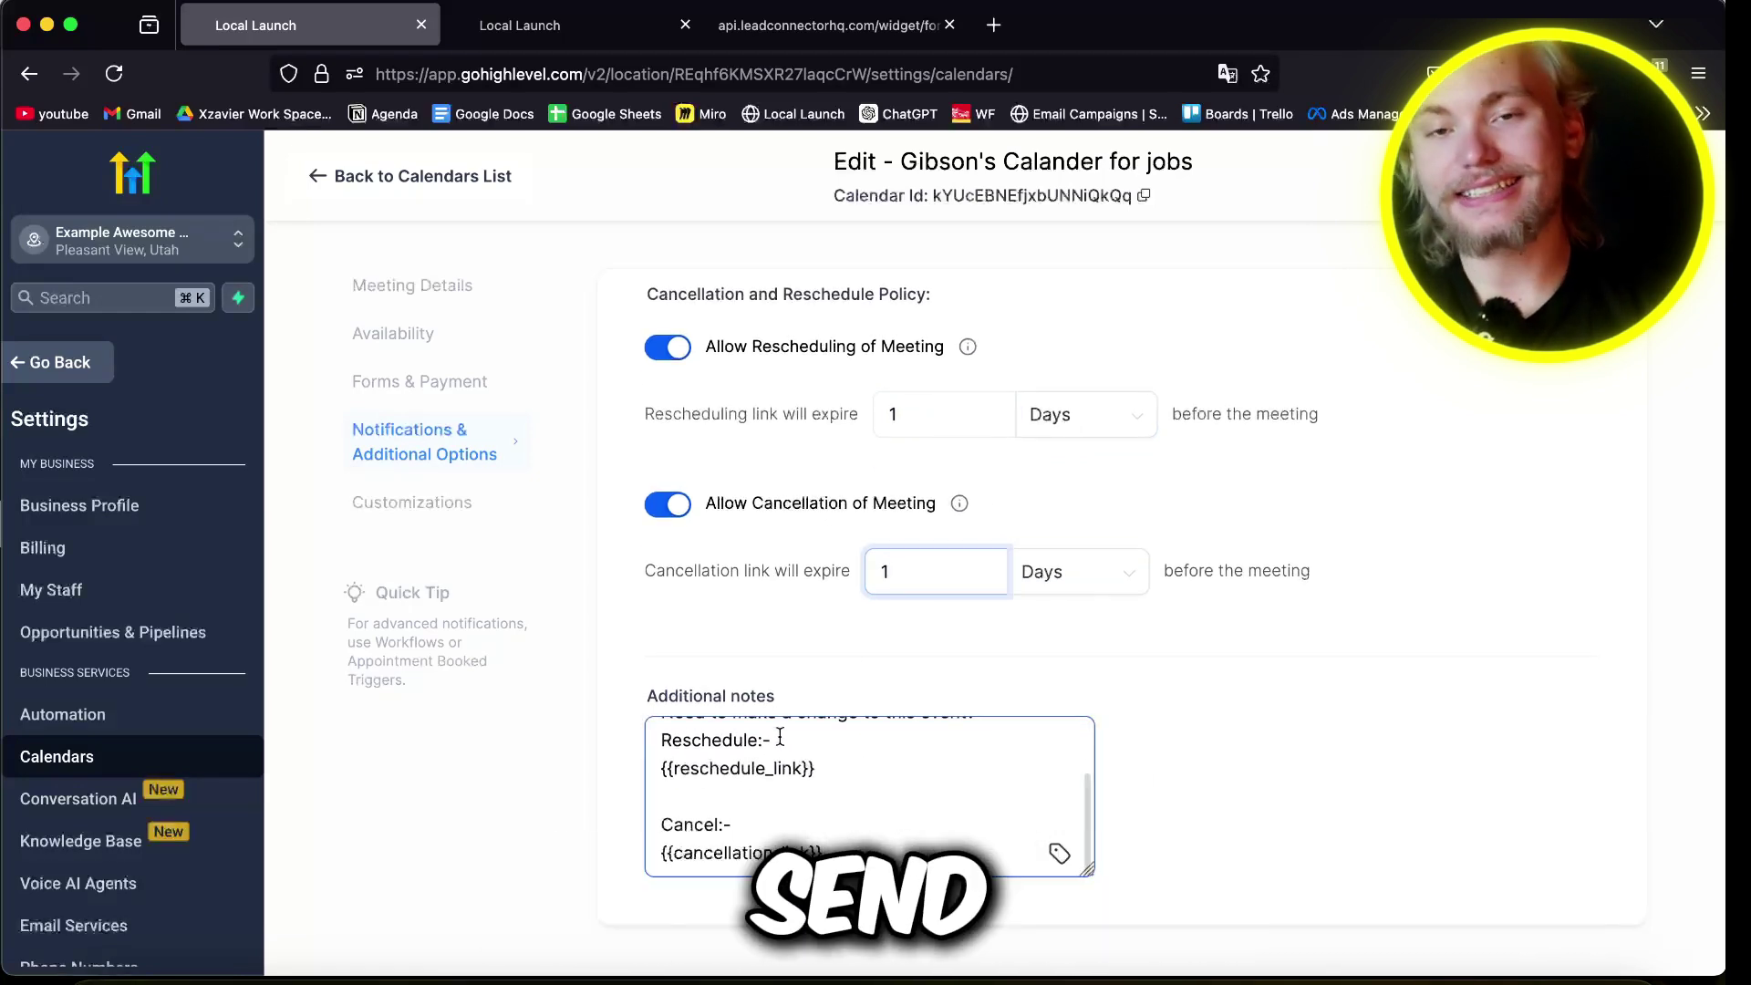
# Step: Move through the calendar's widget, forms and payment, and availability settings to Notifications
pyautogui.click(427, 497)
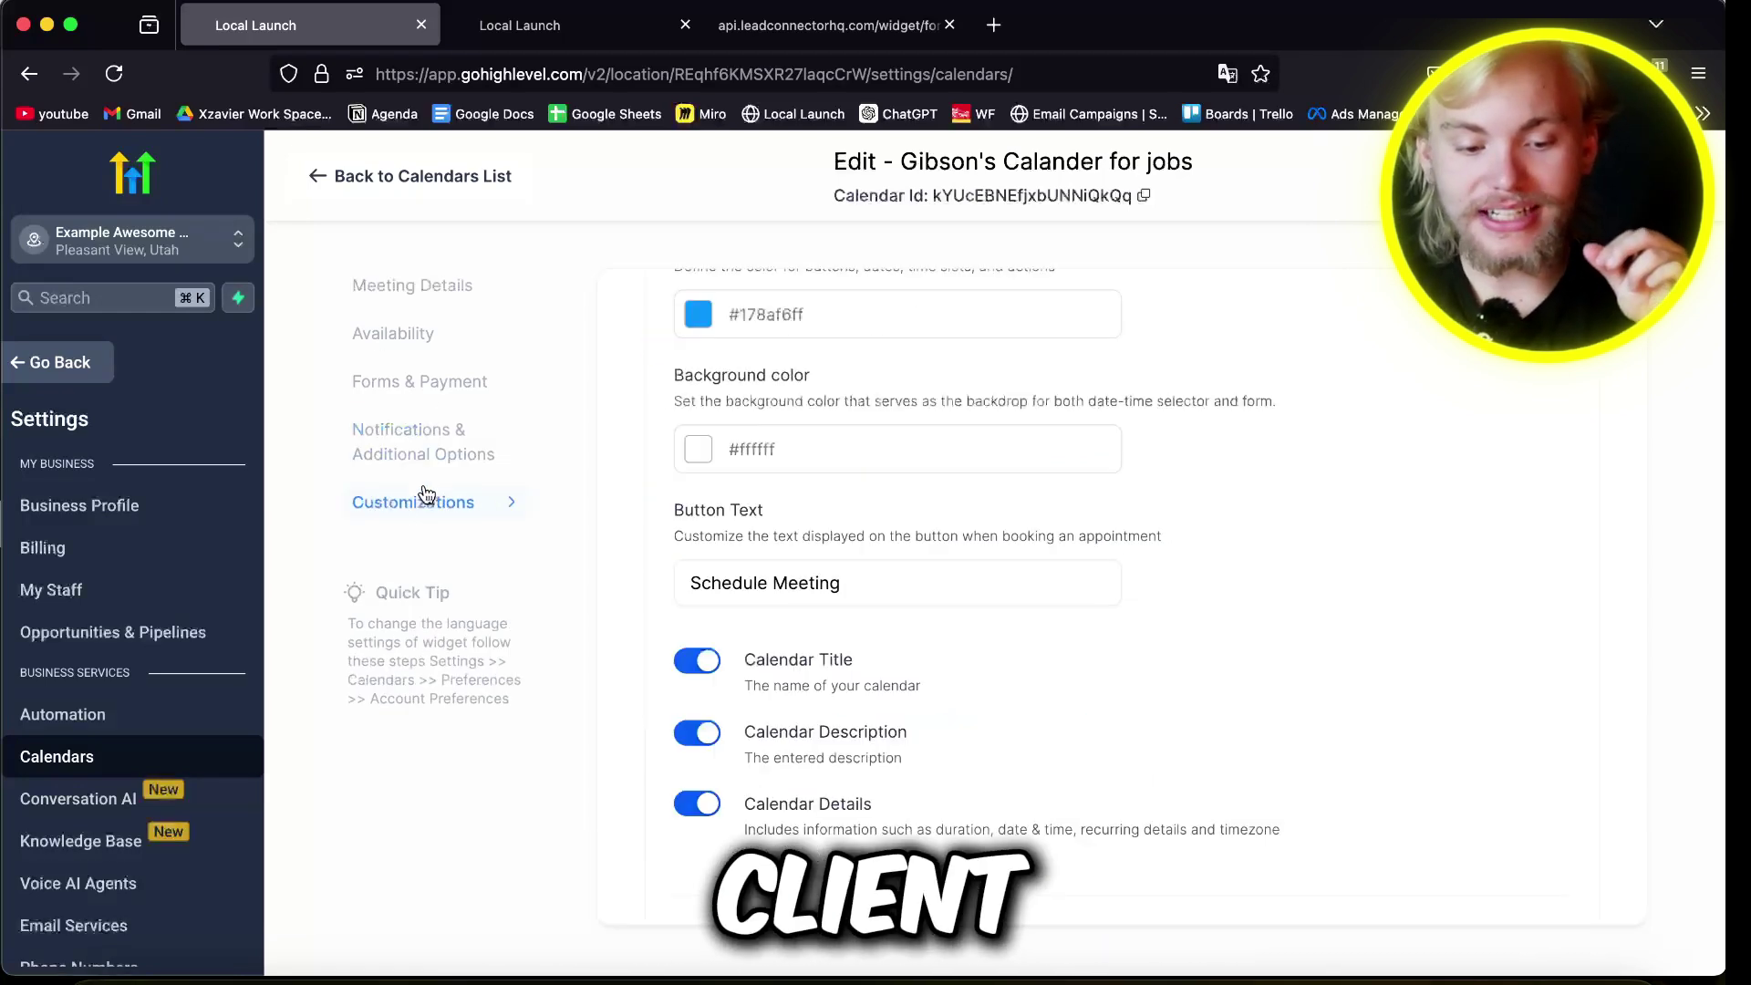
pyautogui.scroll(10, 935, 493)
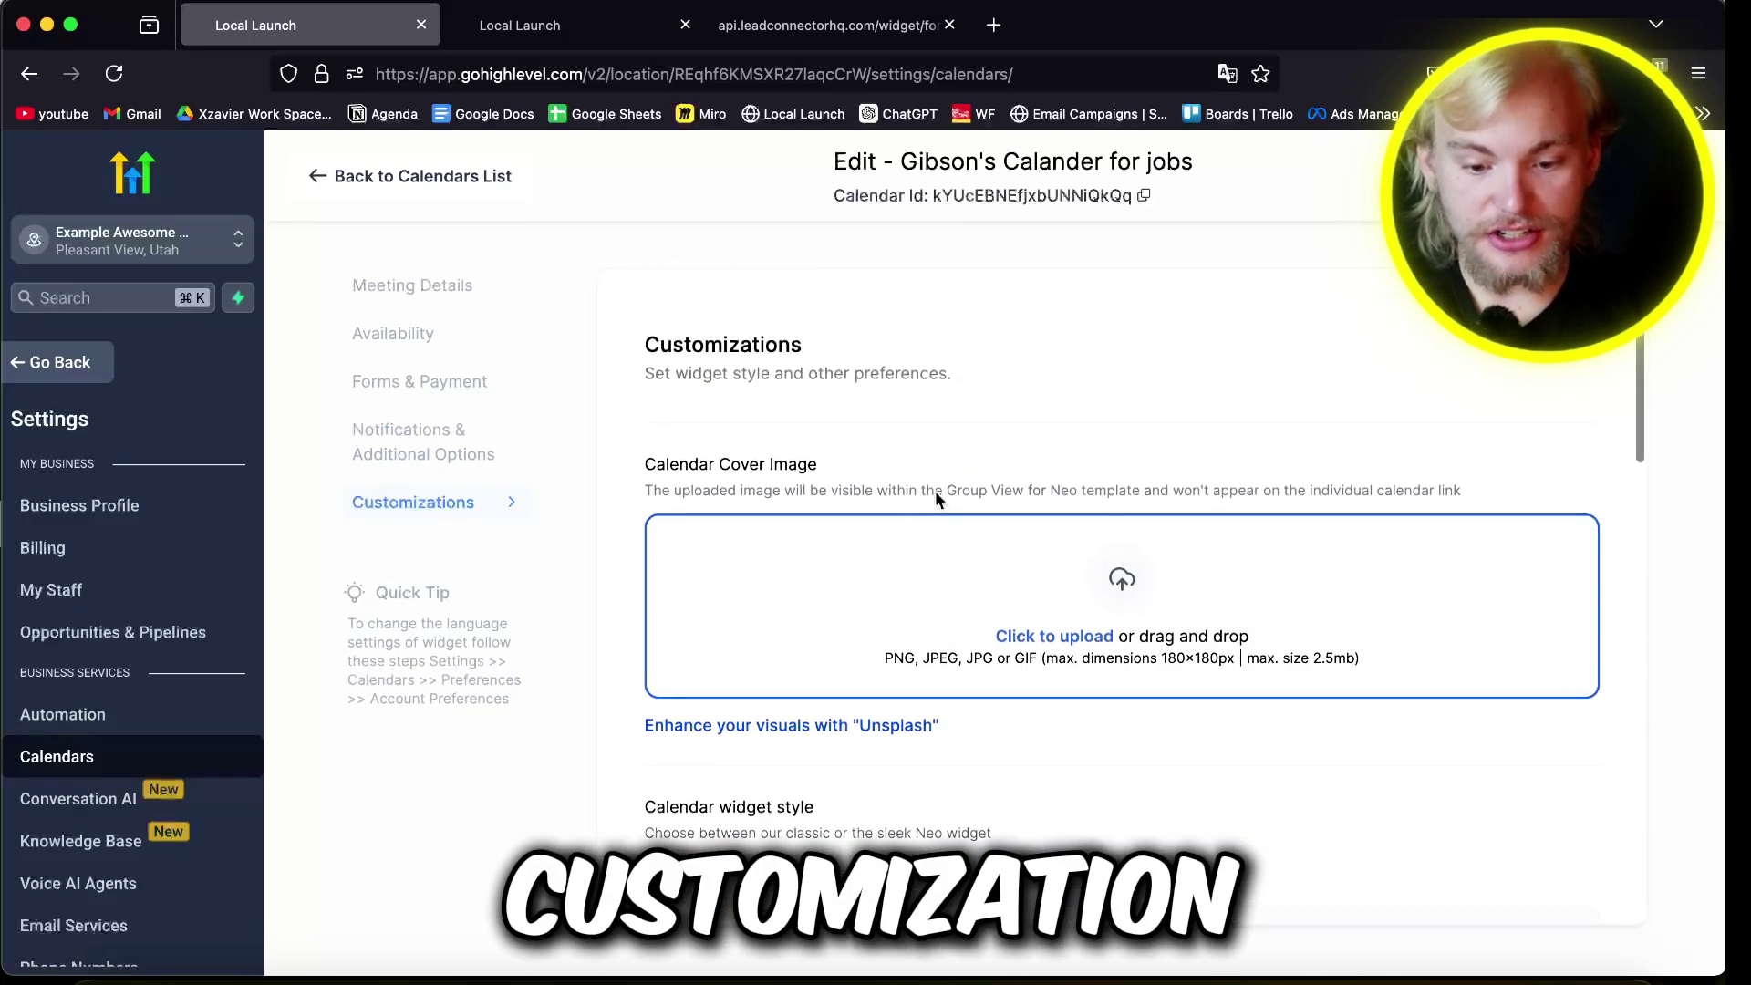
pyautogui.scroll(-9, 935, 493)
pyautogui.scroll(3, 648, 701)
pyautogui.scroll(5, 709, 679)
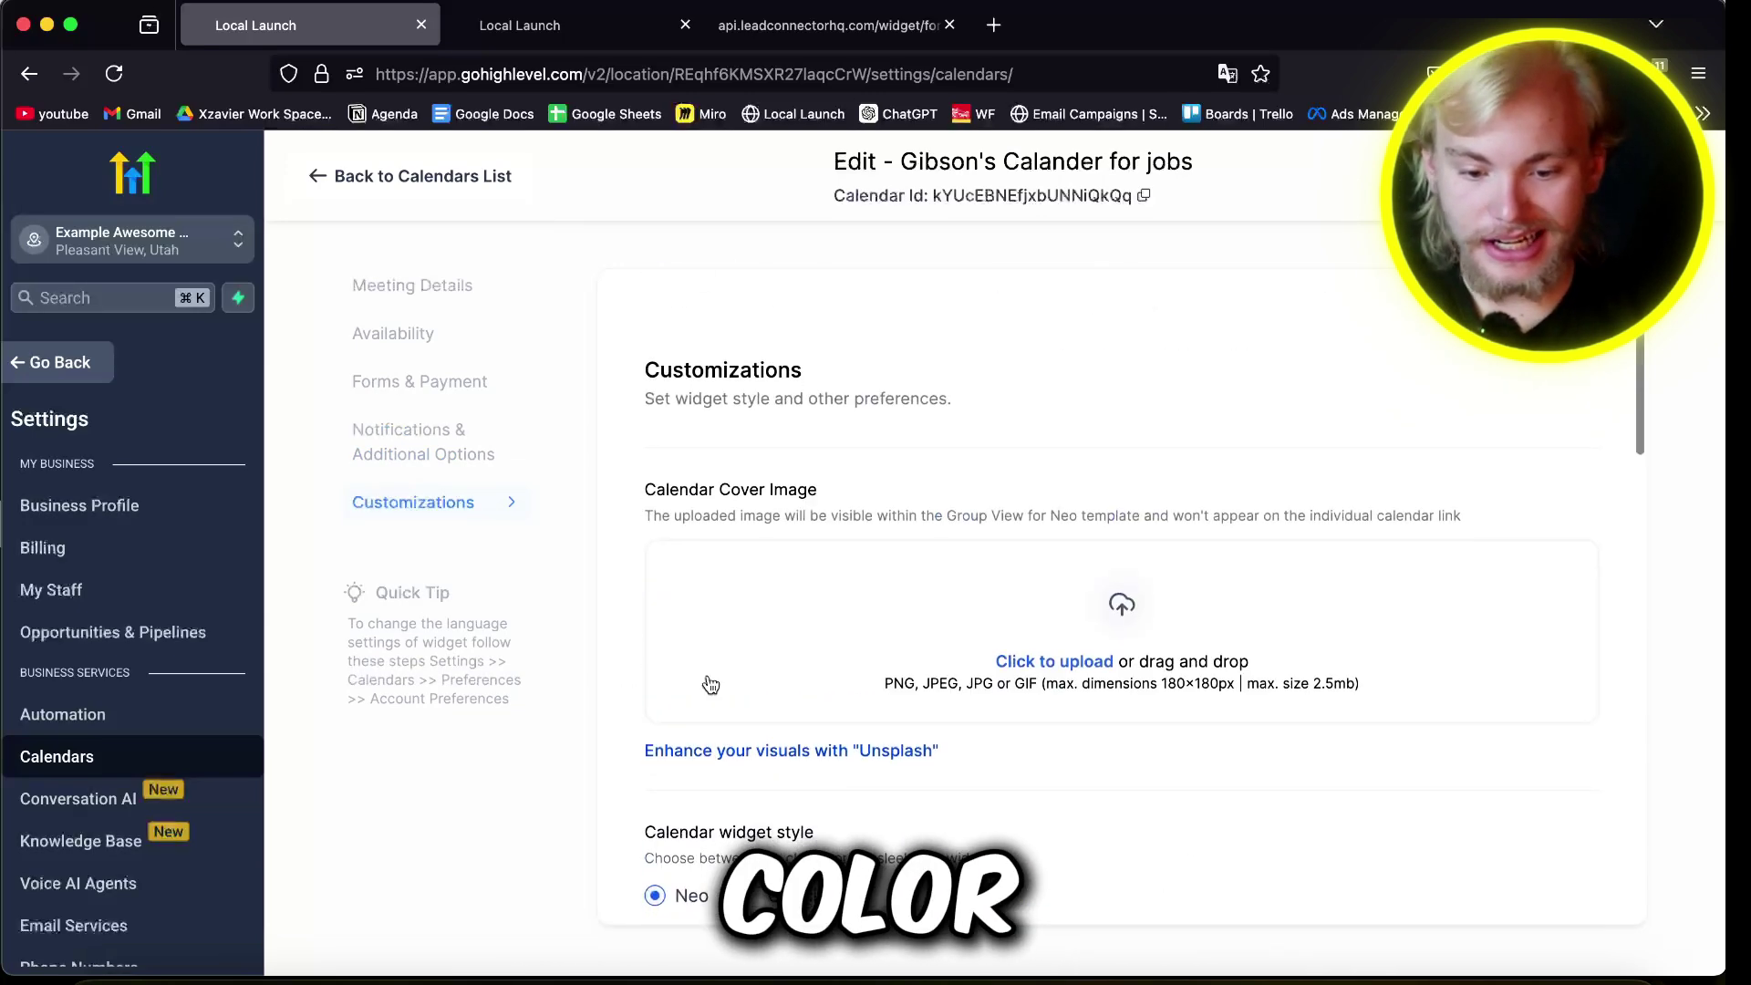
pyautogui.click(421, 383)
pyautogui.click(374, 329)
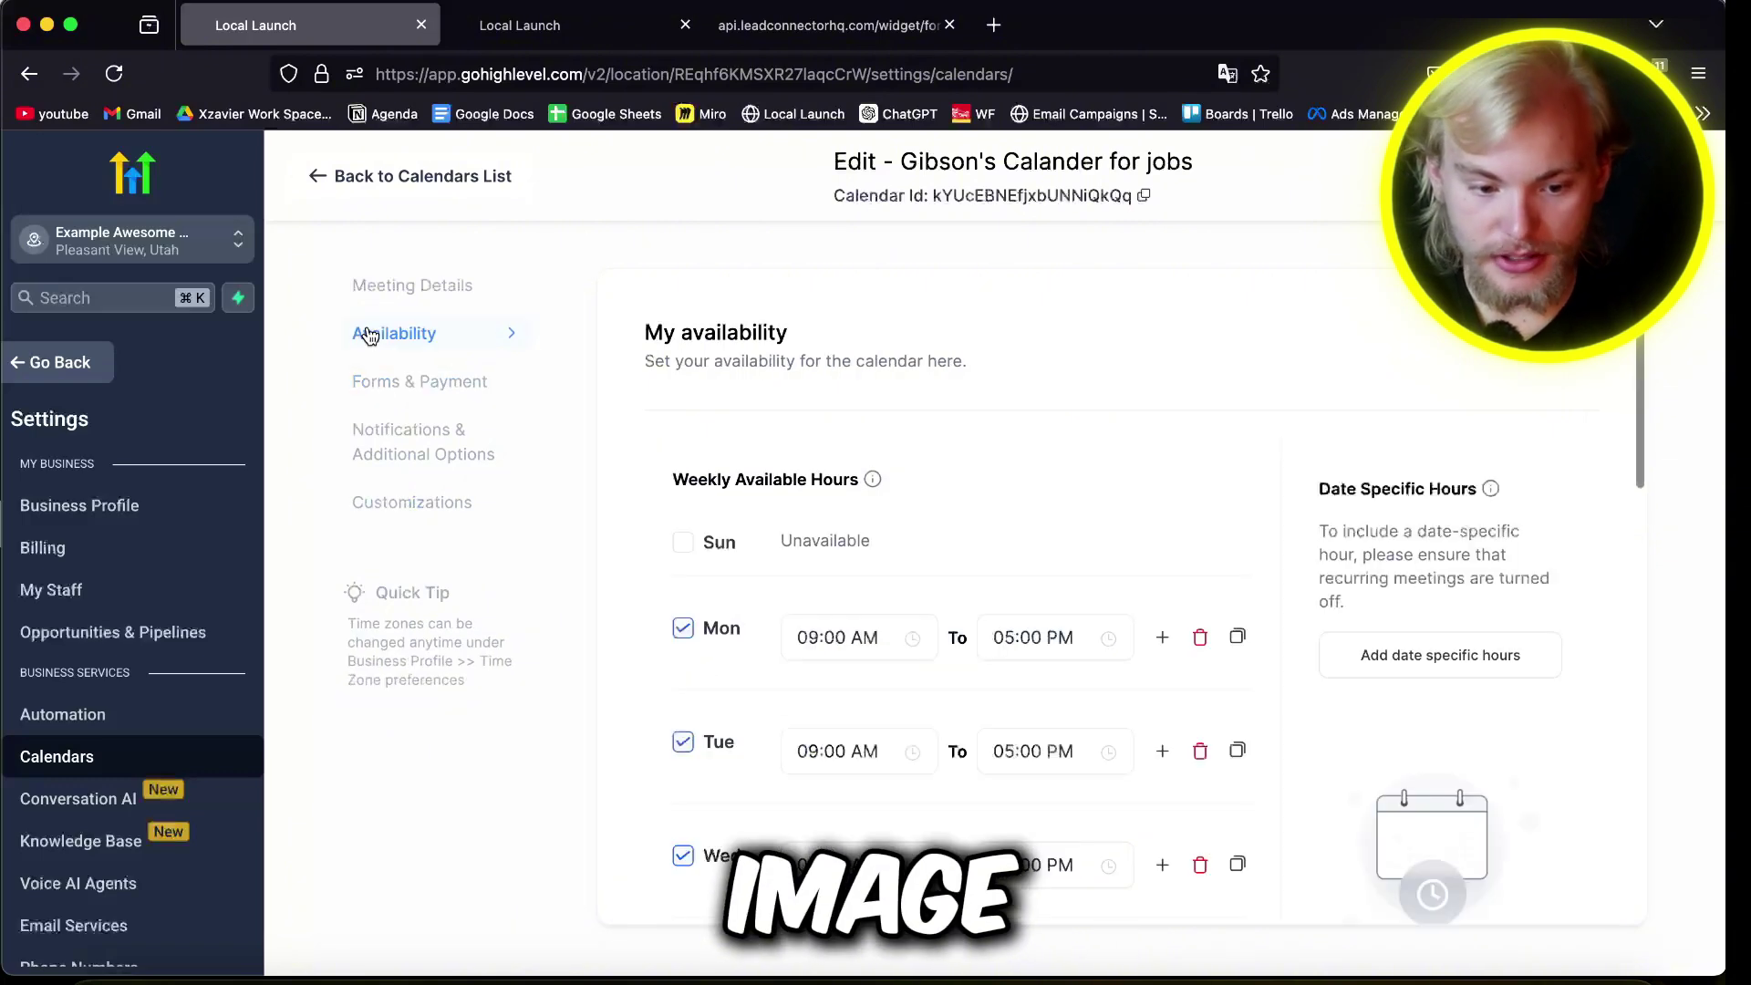
pyautogui.click(383, 432)
# Step: Turn off both email and in-app notifications for unconfirmed bookings and save
pyautogui.click(1560, 469)
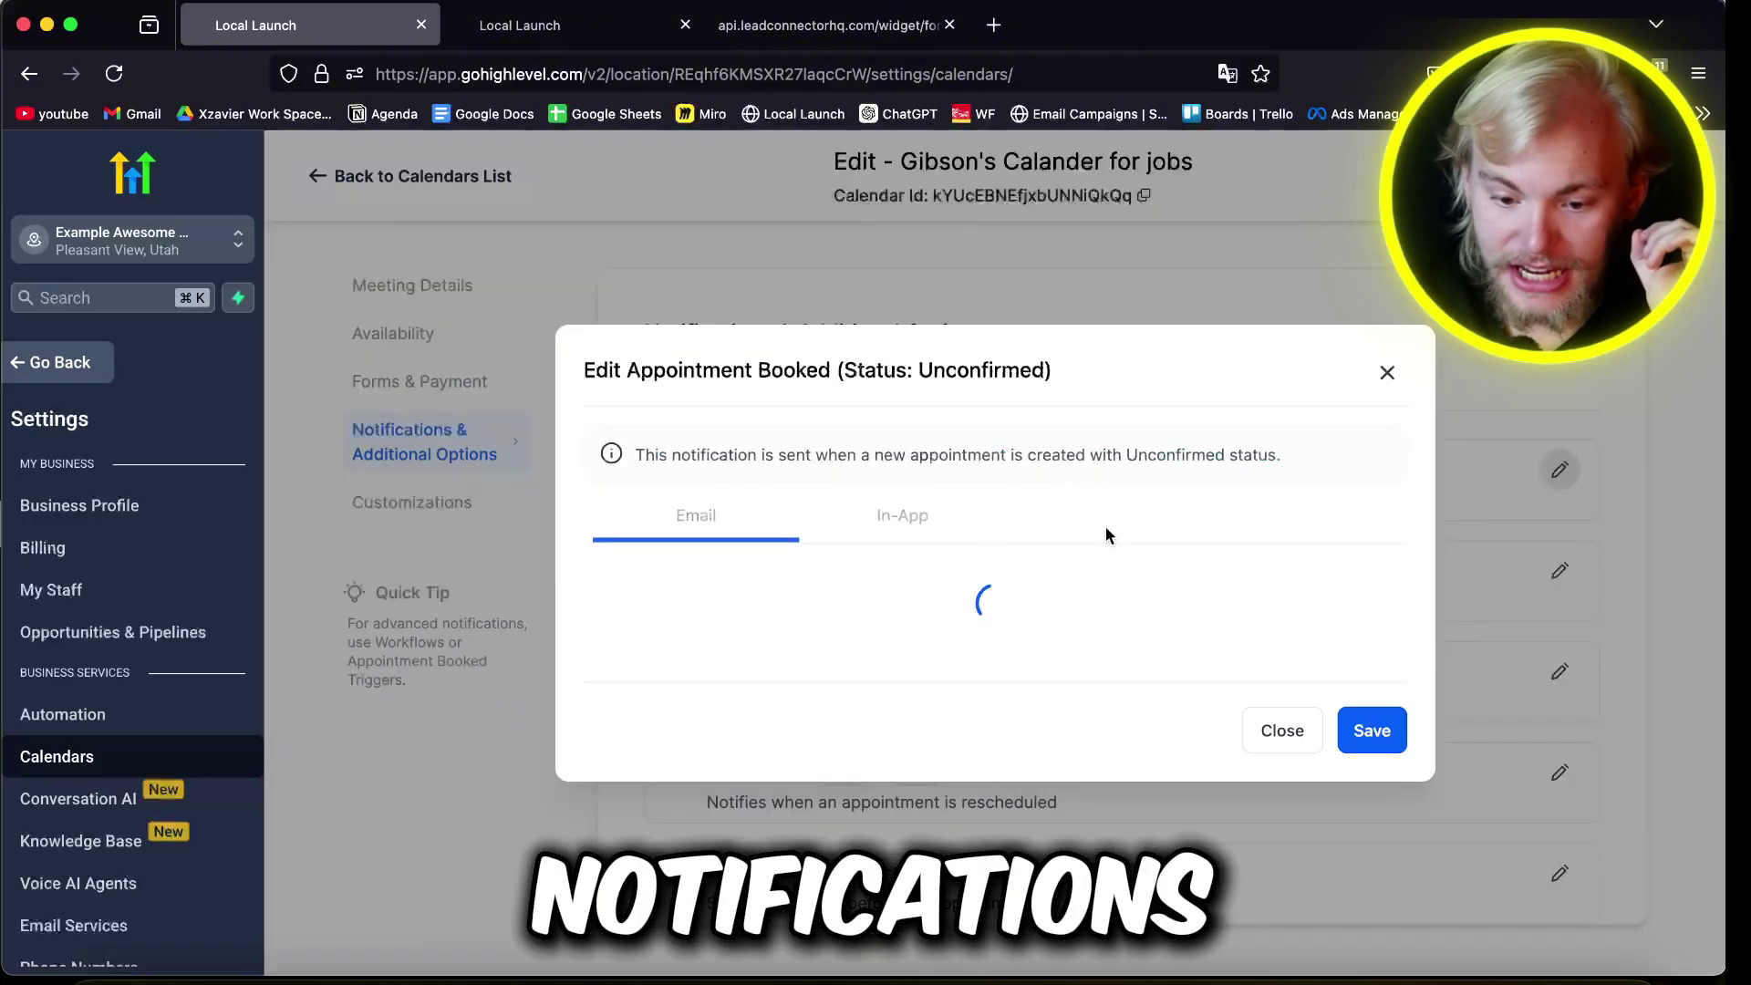
pyautogui.click(626, 473)
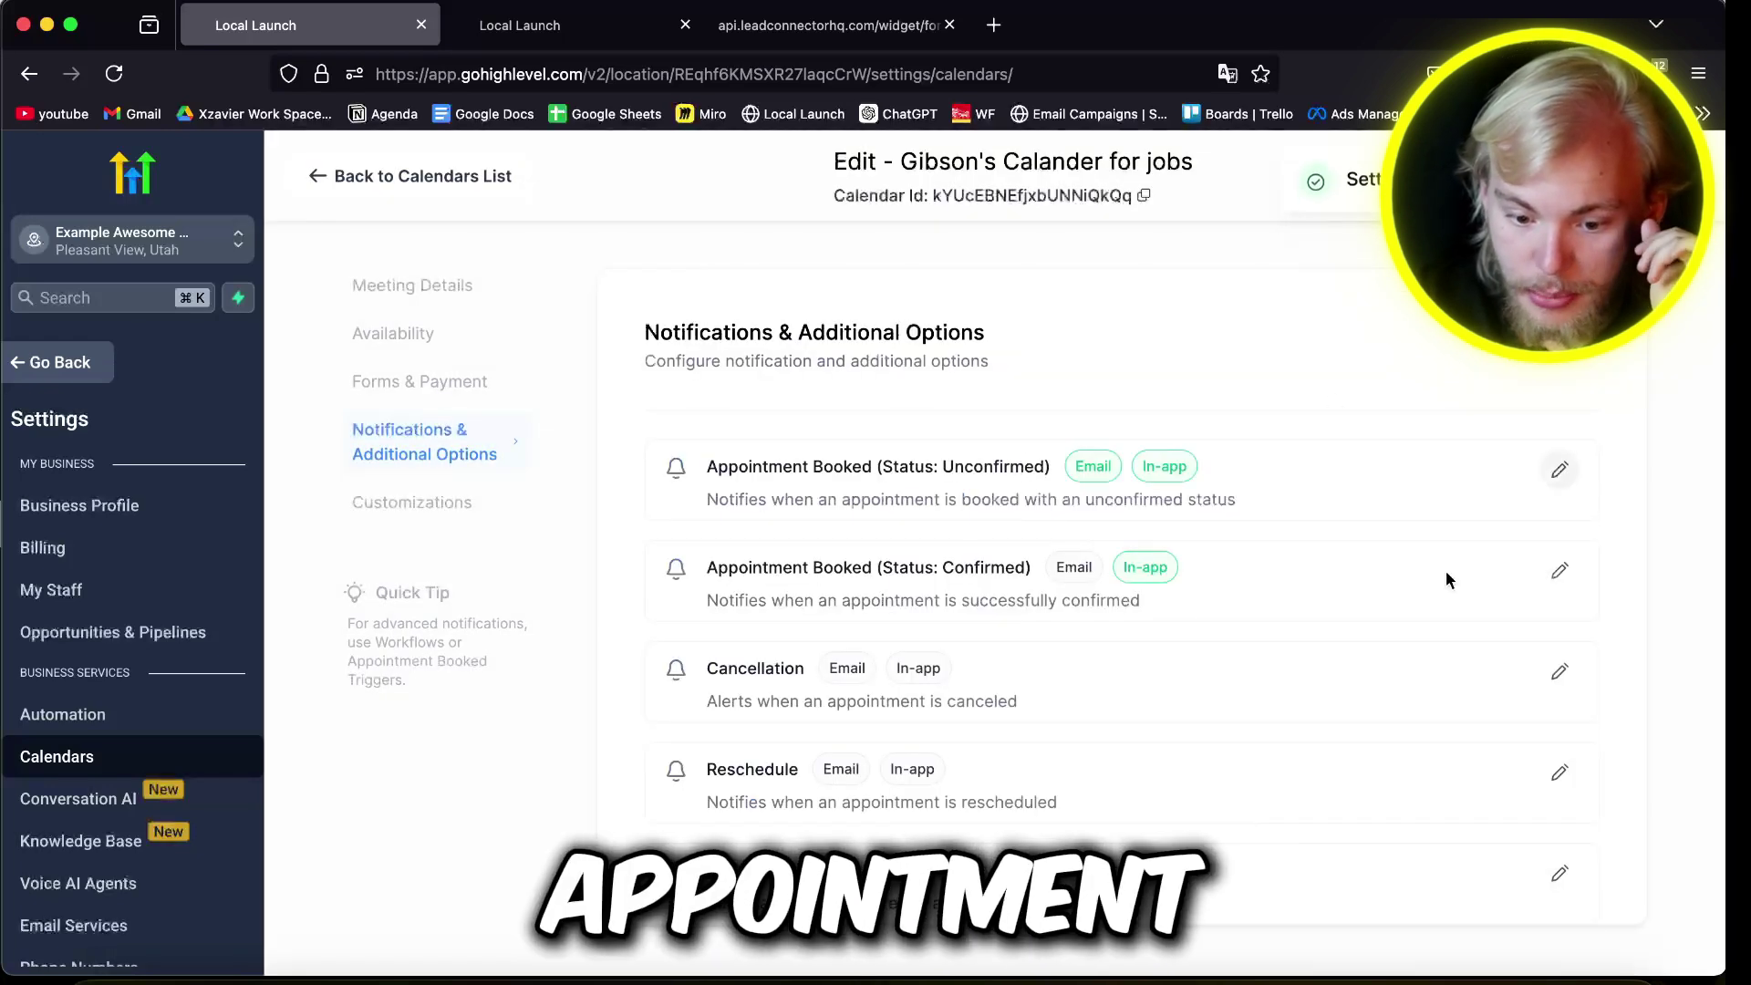
pyautogui.click(1559, 570)
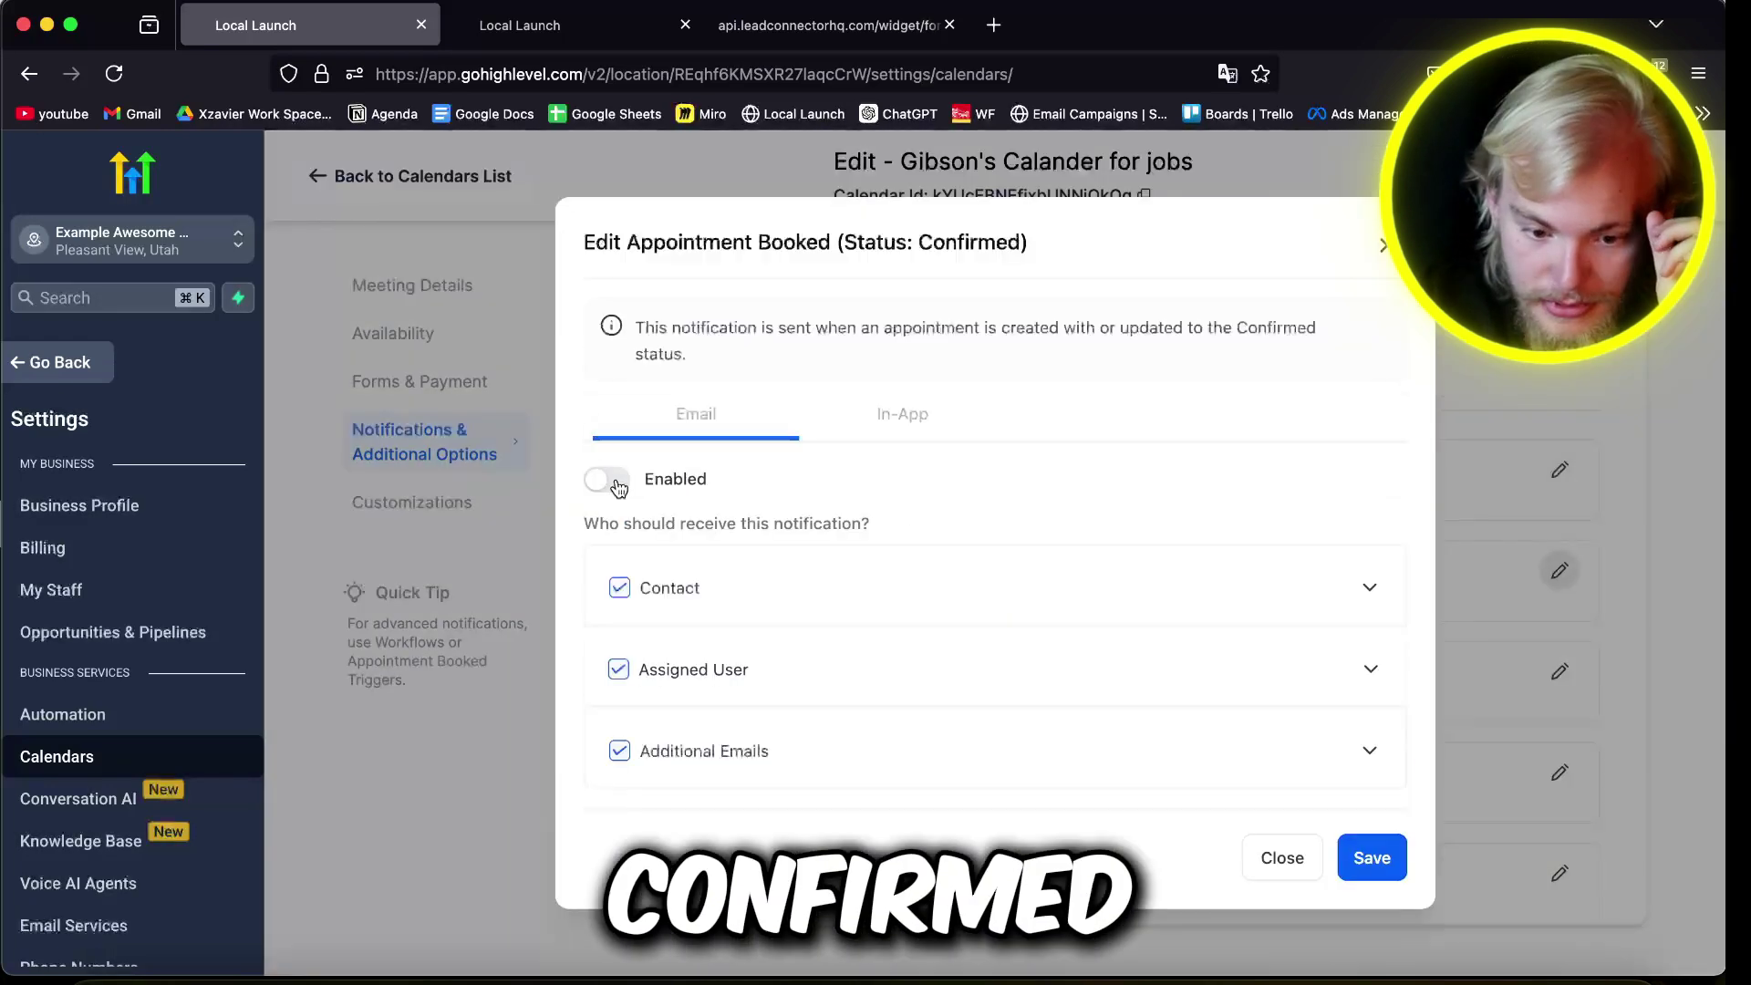
pyautogui.click(1559, 470)
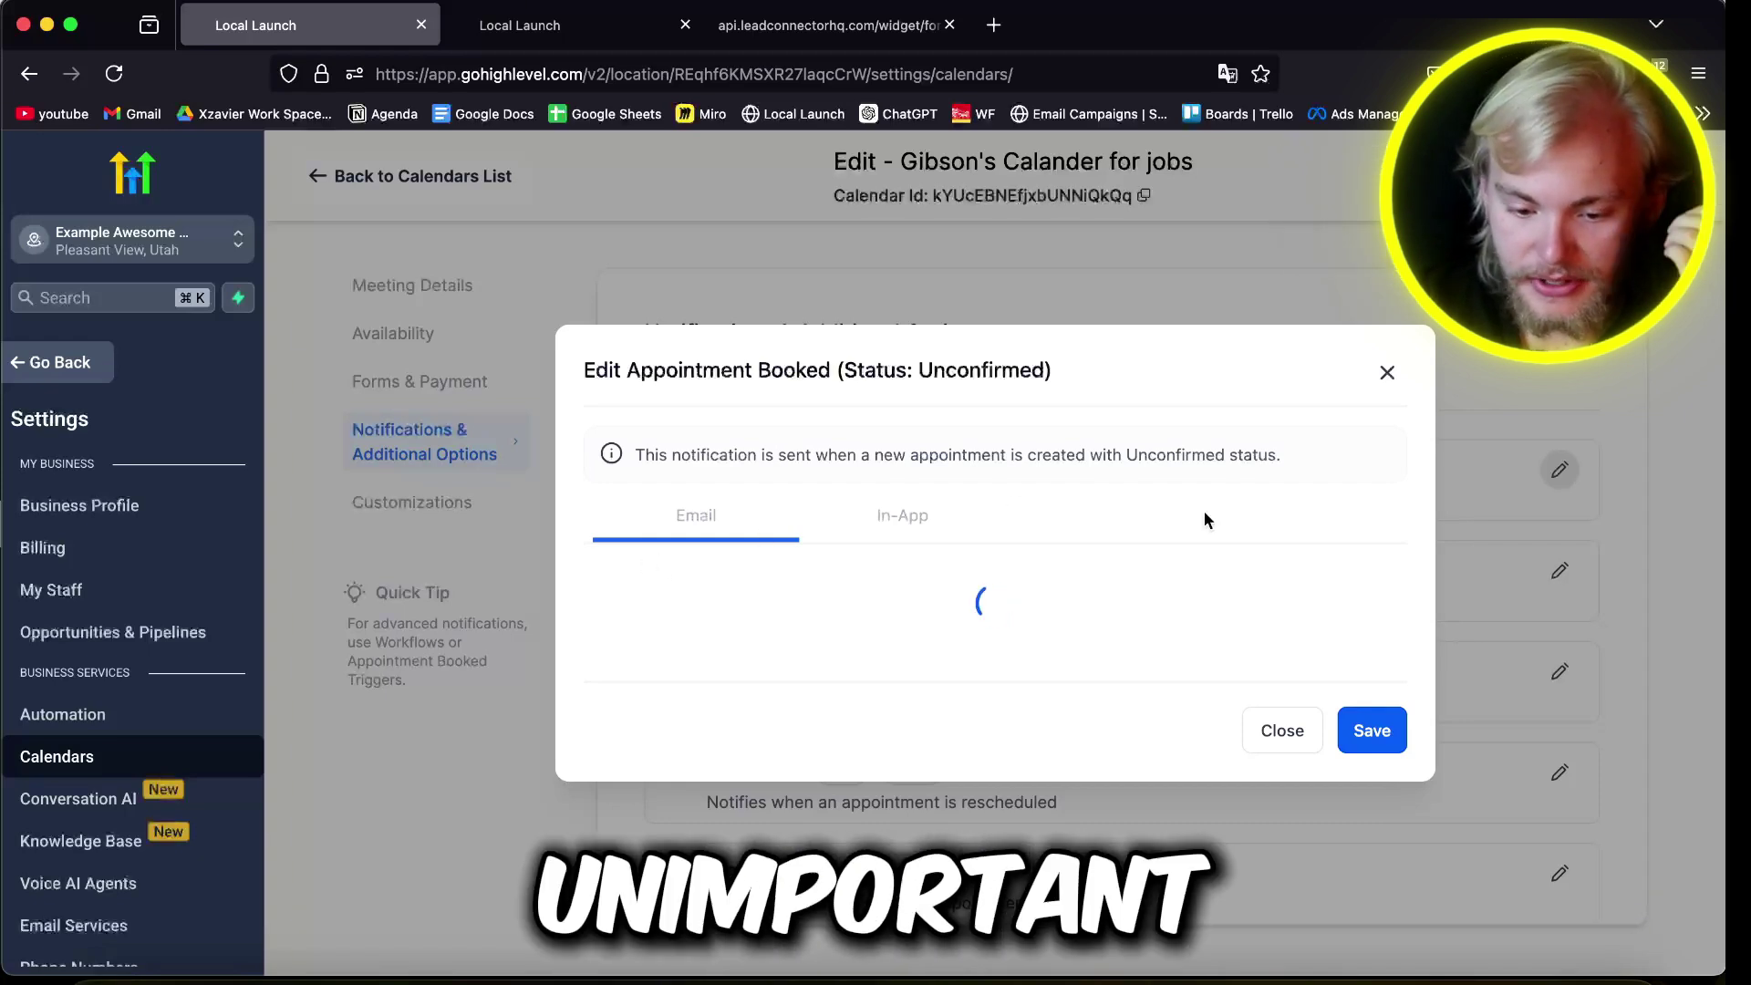
pyautogui.click(619, 474)
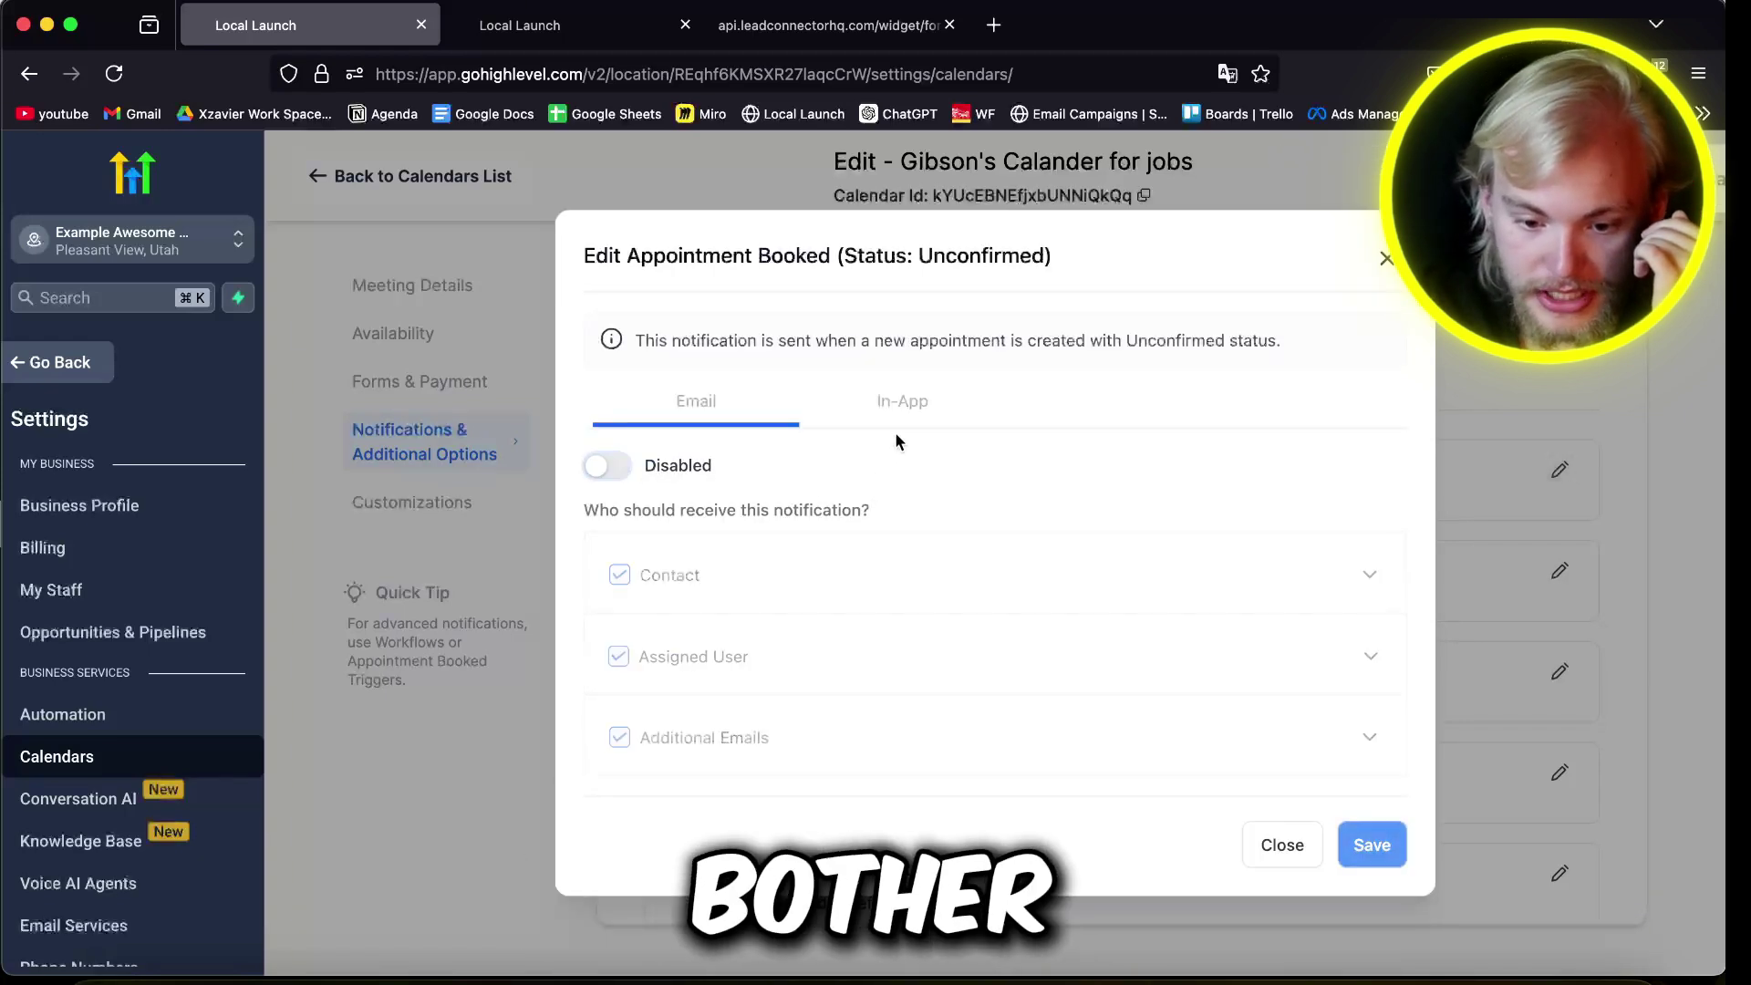
pyautogui.click(895, 430)
pyautogui.click(629, 502)
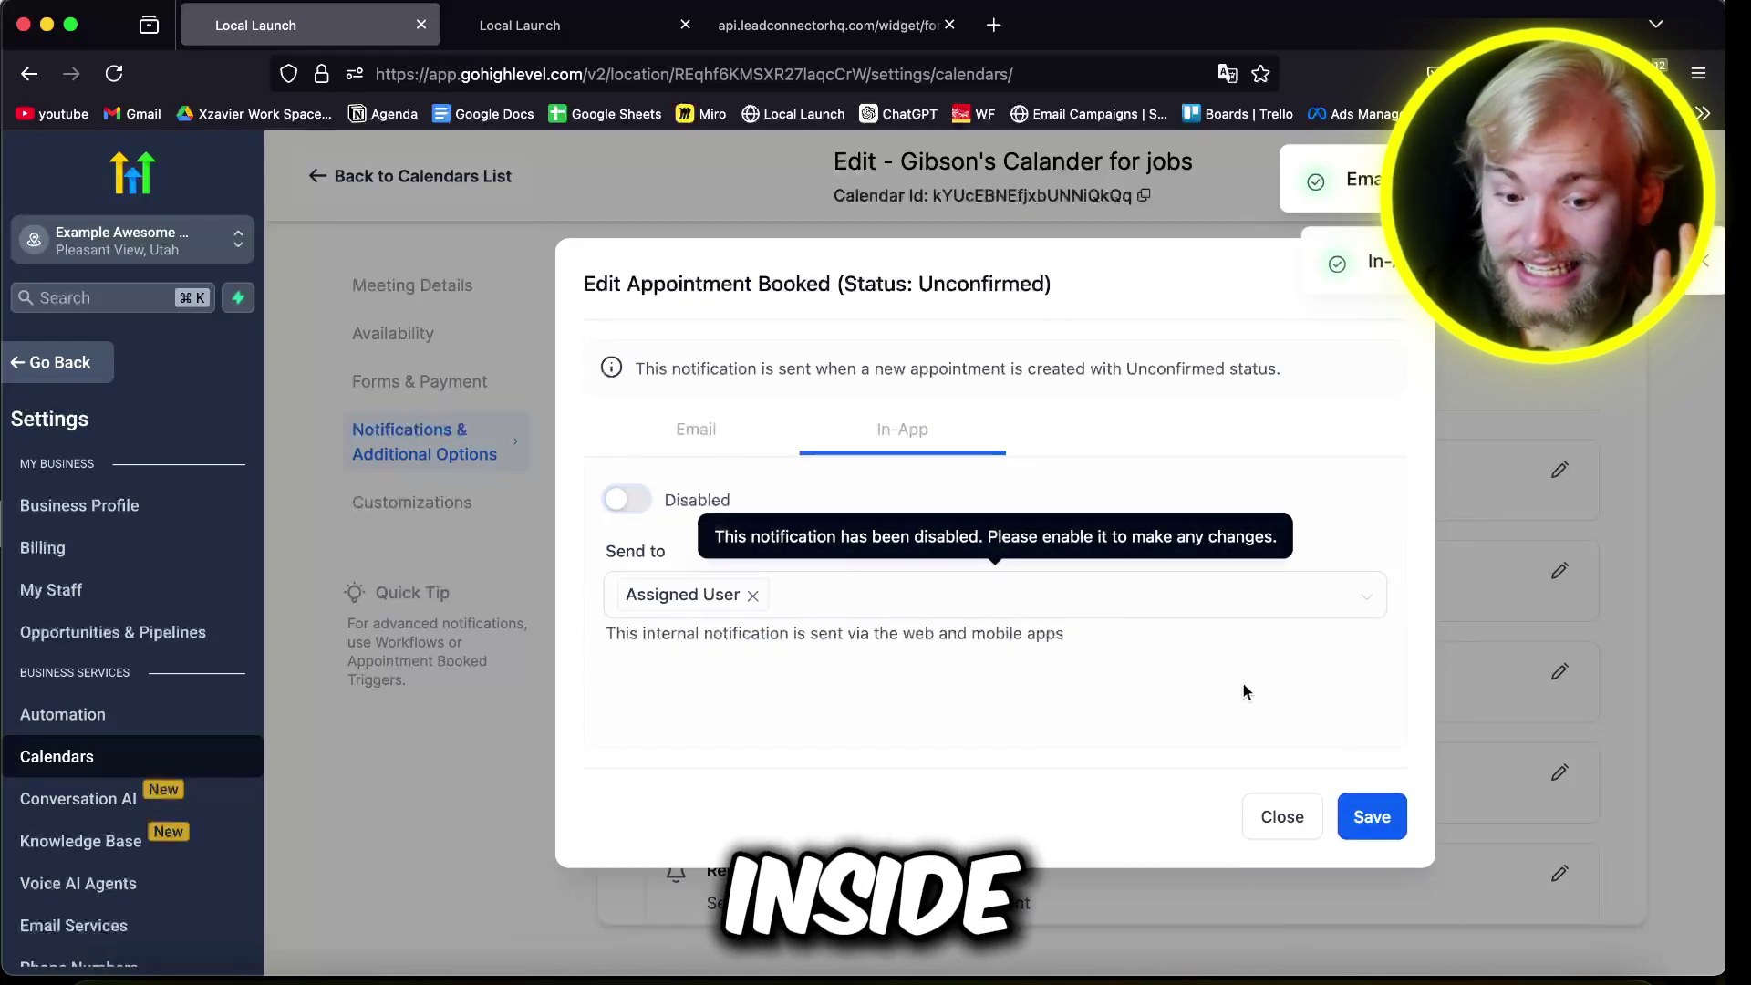
pyautogui.click(1384, 811)
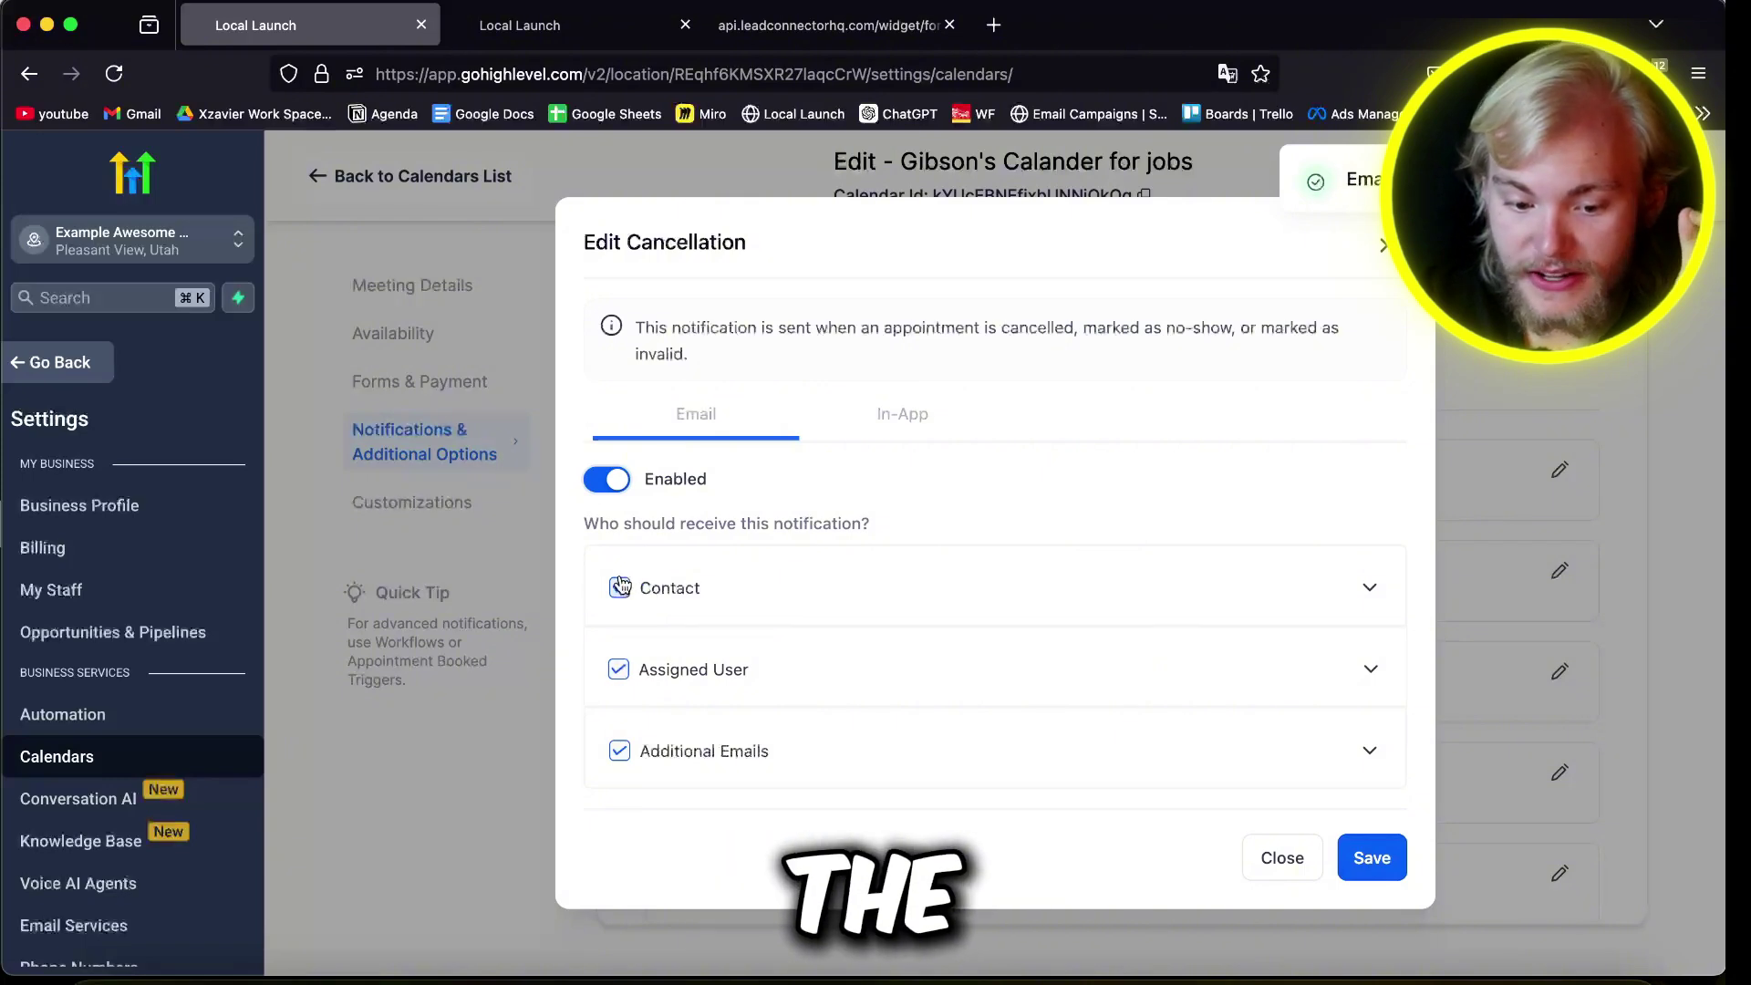
# Step: Stop cancellation emails going to additional addresses, then start editing the reschedule notification
pyautogui.click(1001, 759)
pyautogui.scroll(-5, 1000, 759)
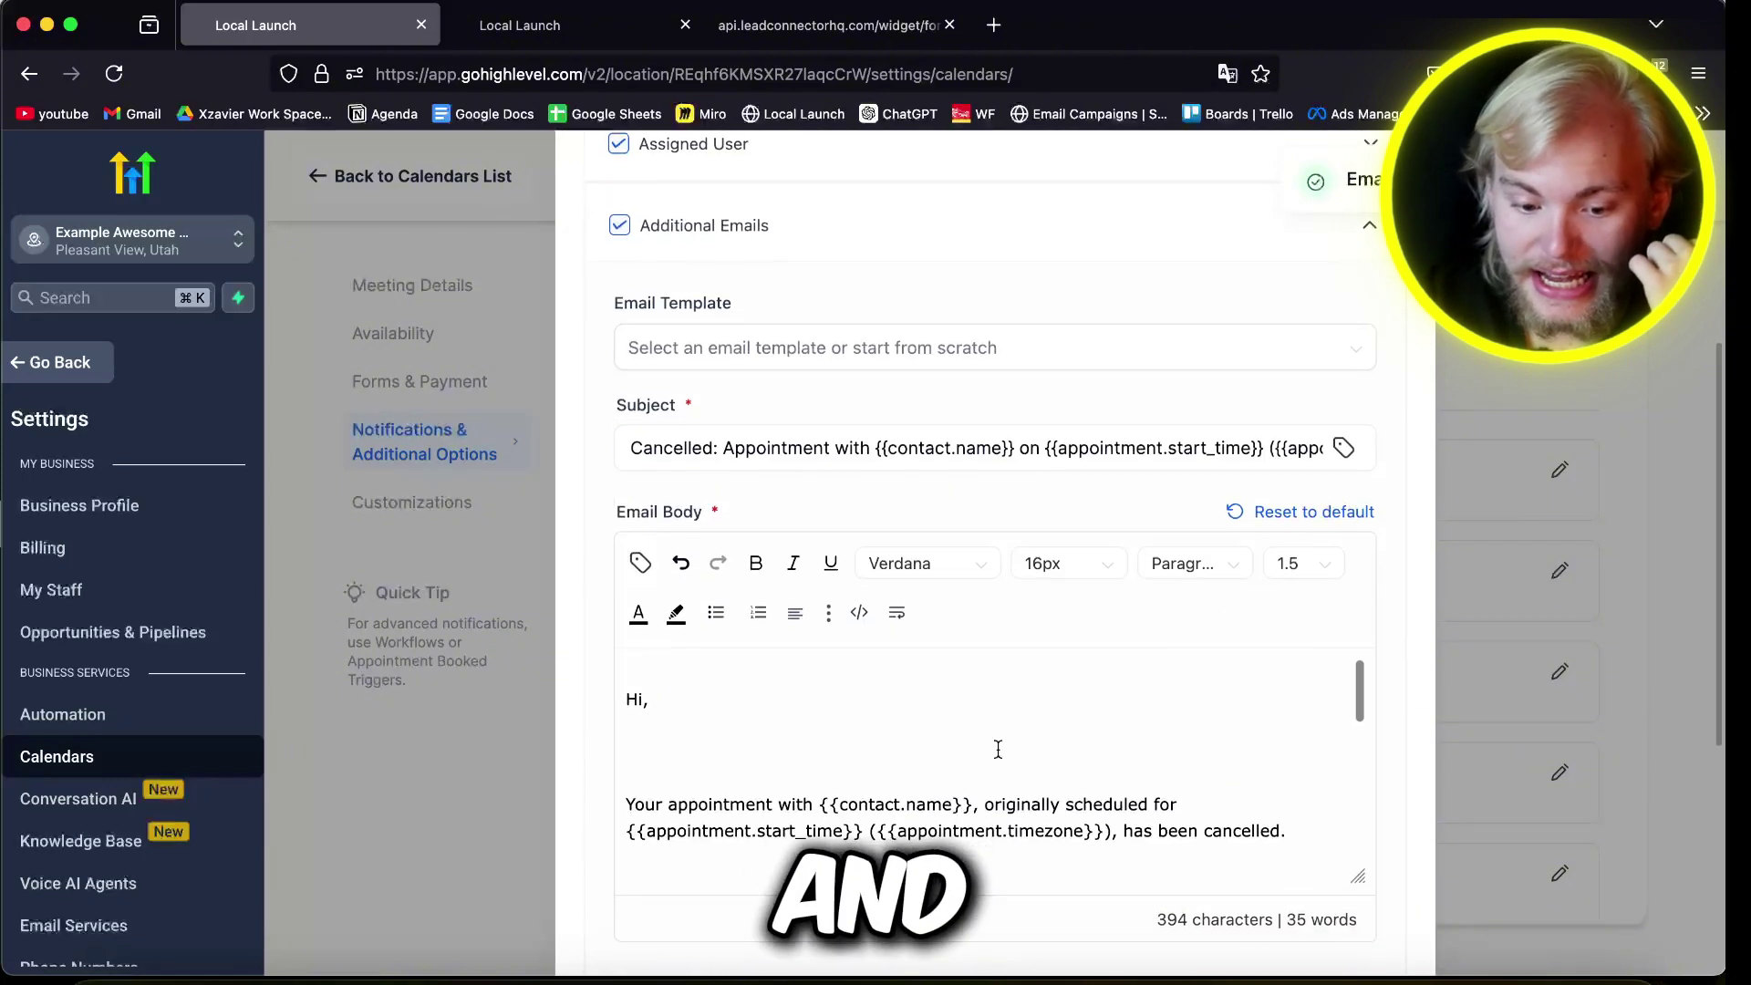
pyautogui.scroll(-5, 753, 511)
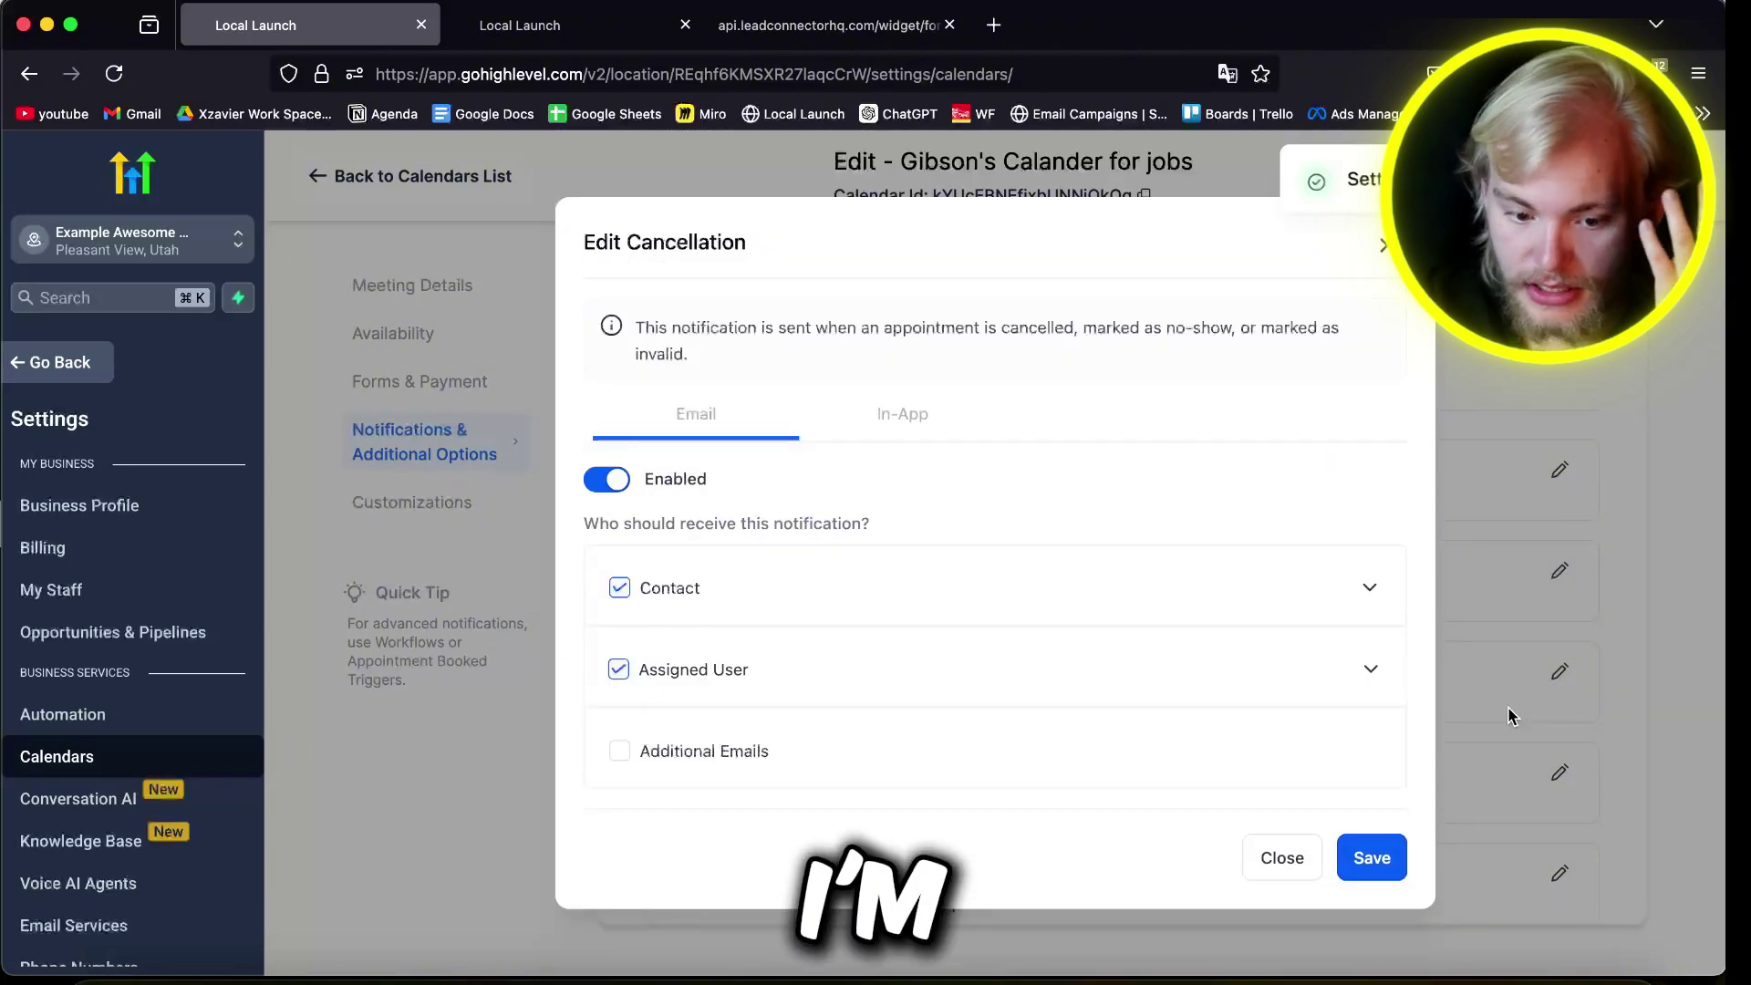
pyautogui.click(1378, 244)
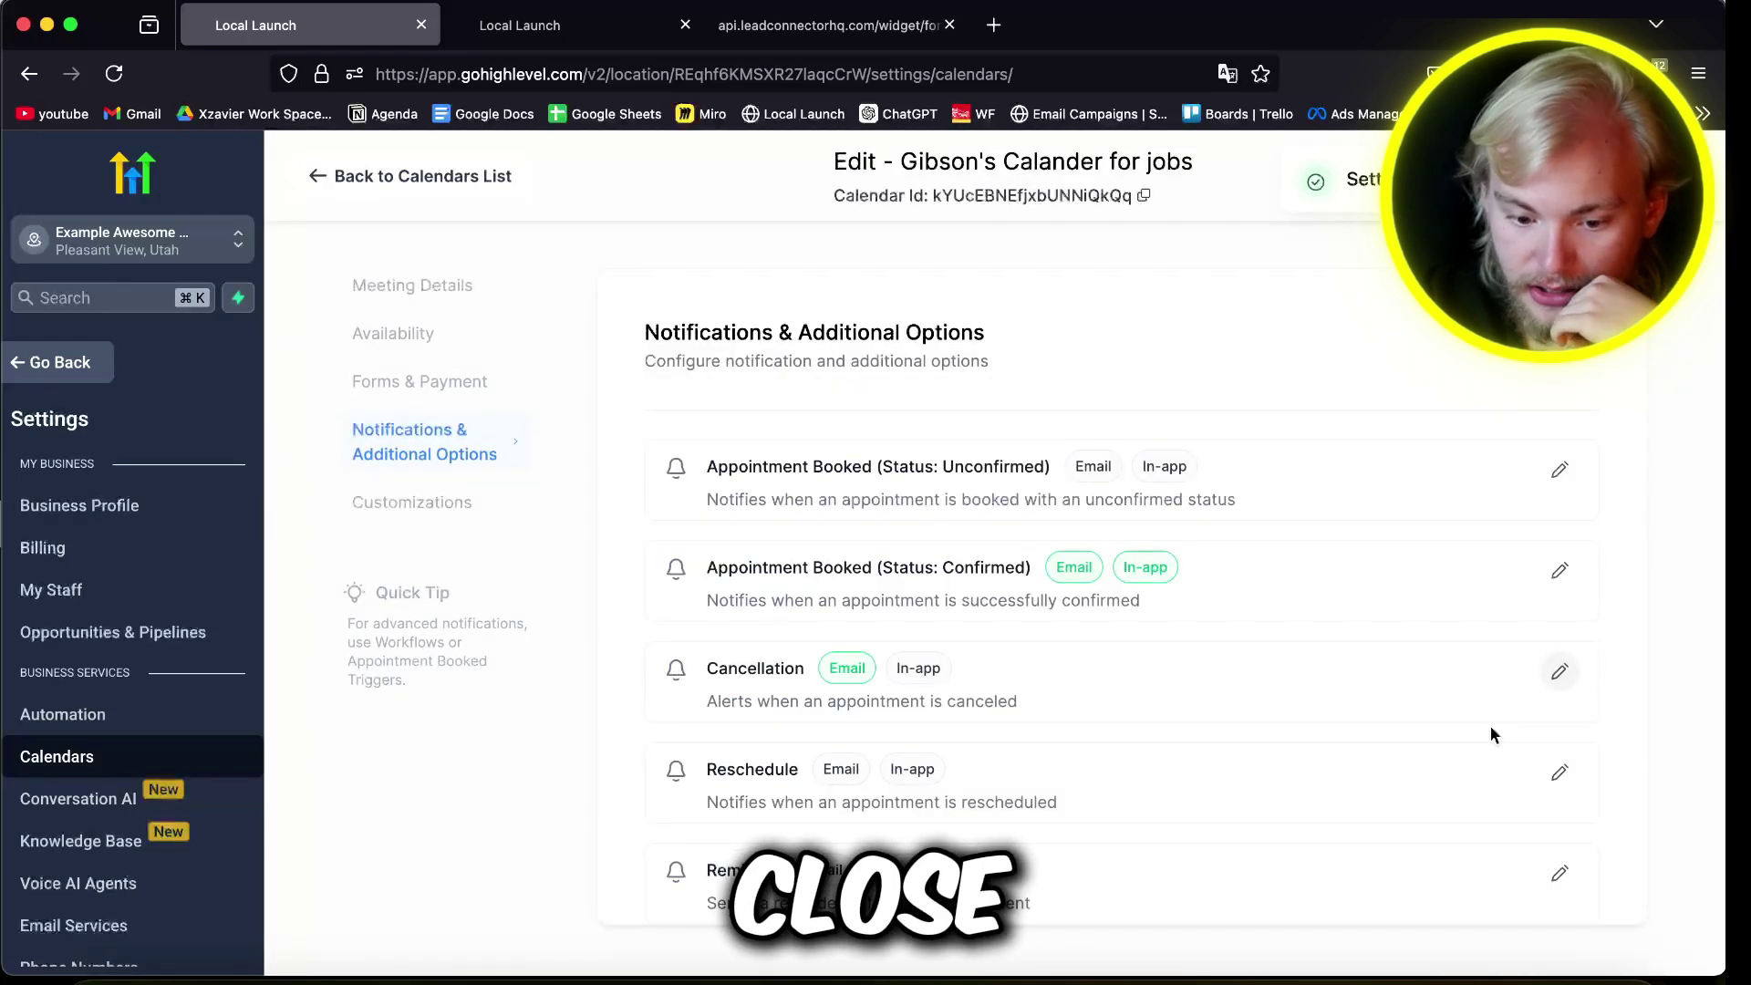
pyautogui.click(1558, 773)
# Step: Enable and save reschedule emails, then turn on reminder emails and expand the contact reminder settings
pyautogui.click(606, 479)
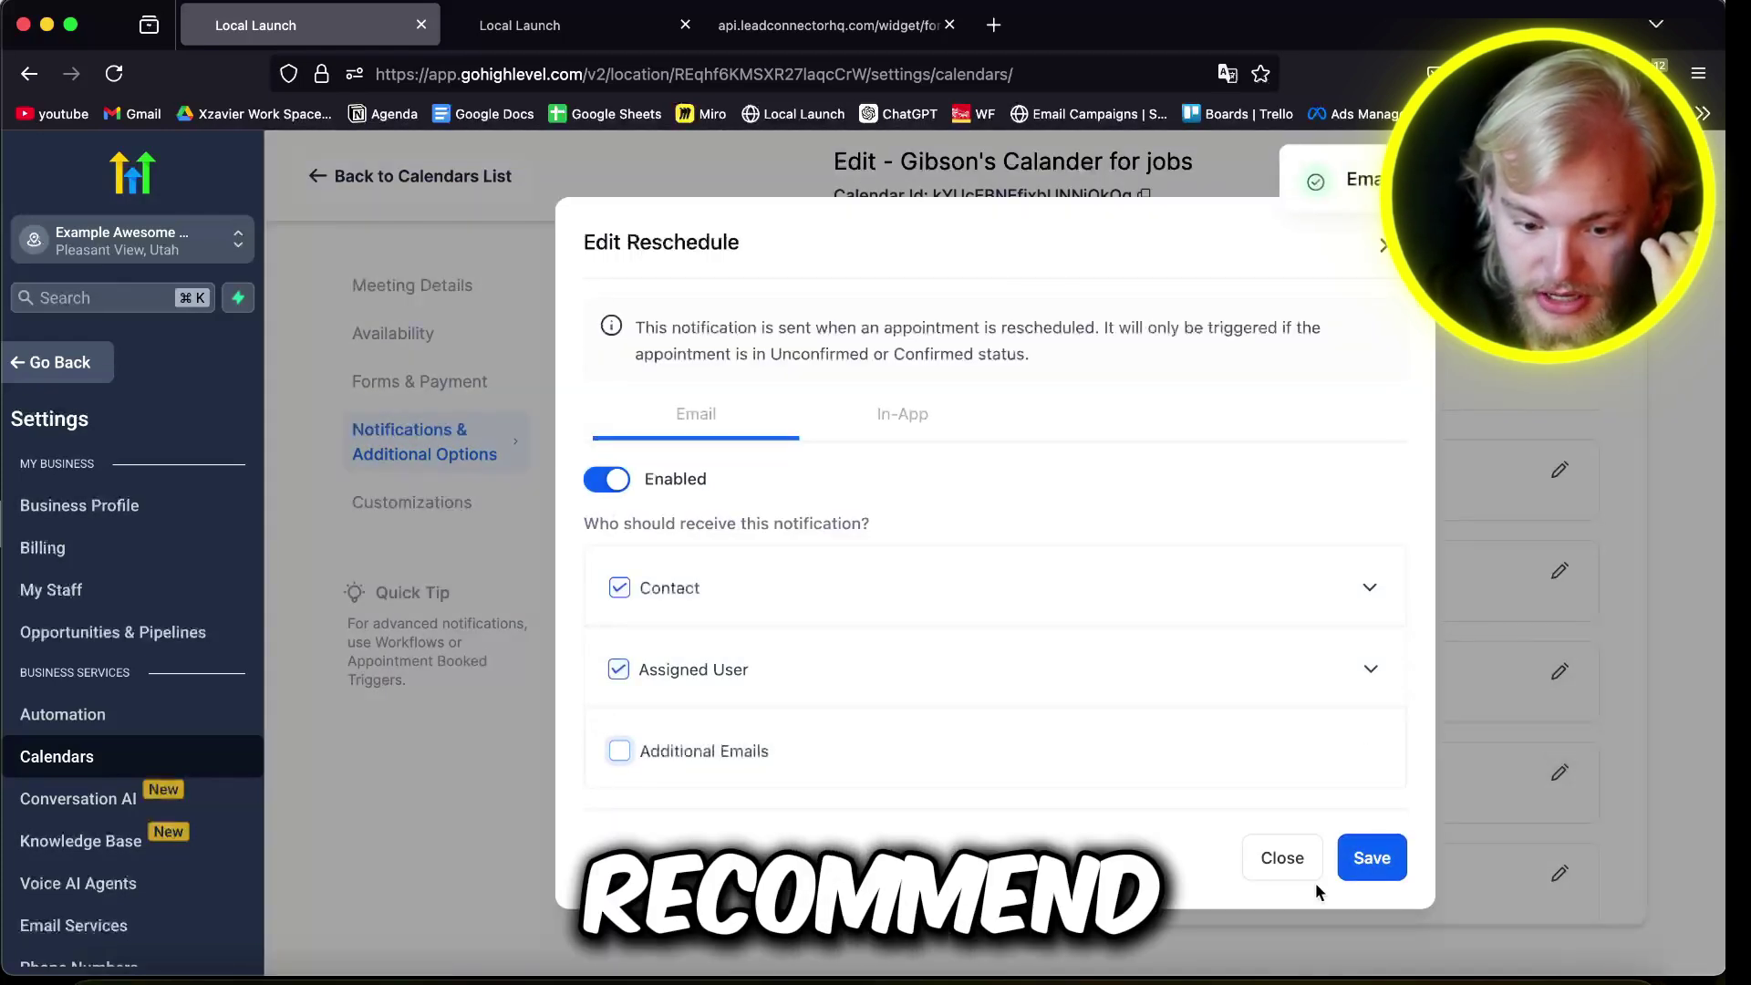
pyautogui.click(1372, 857)
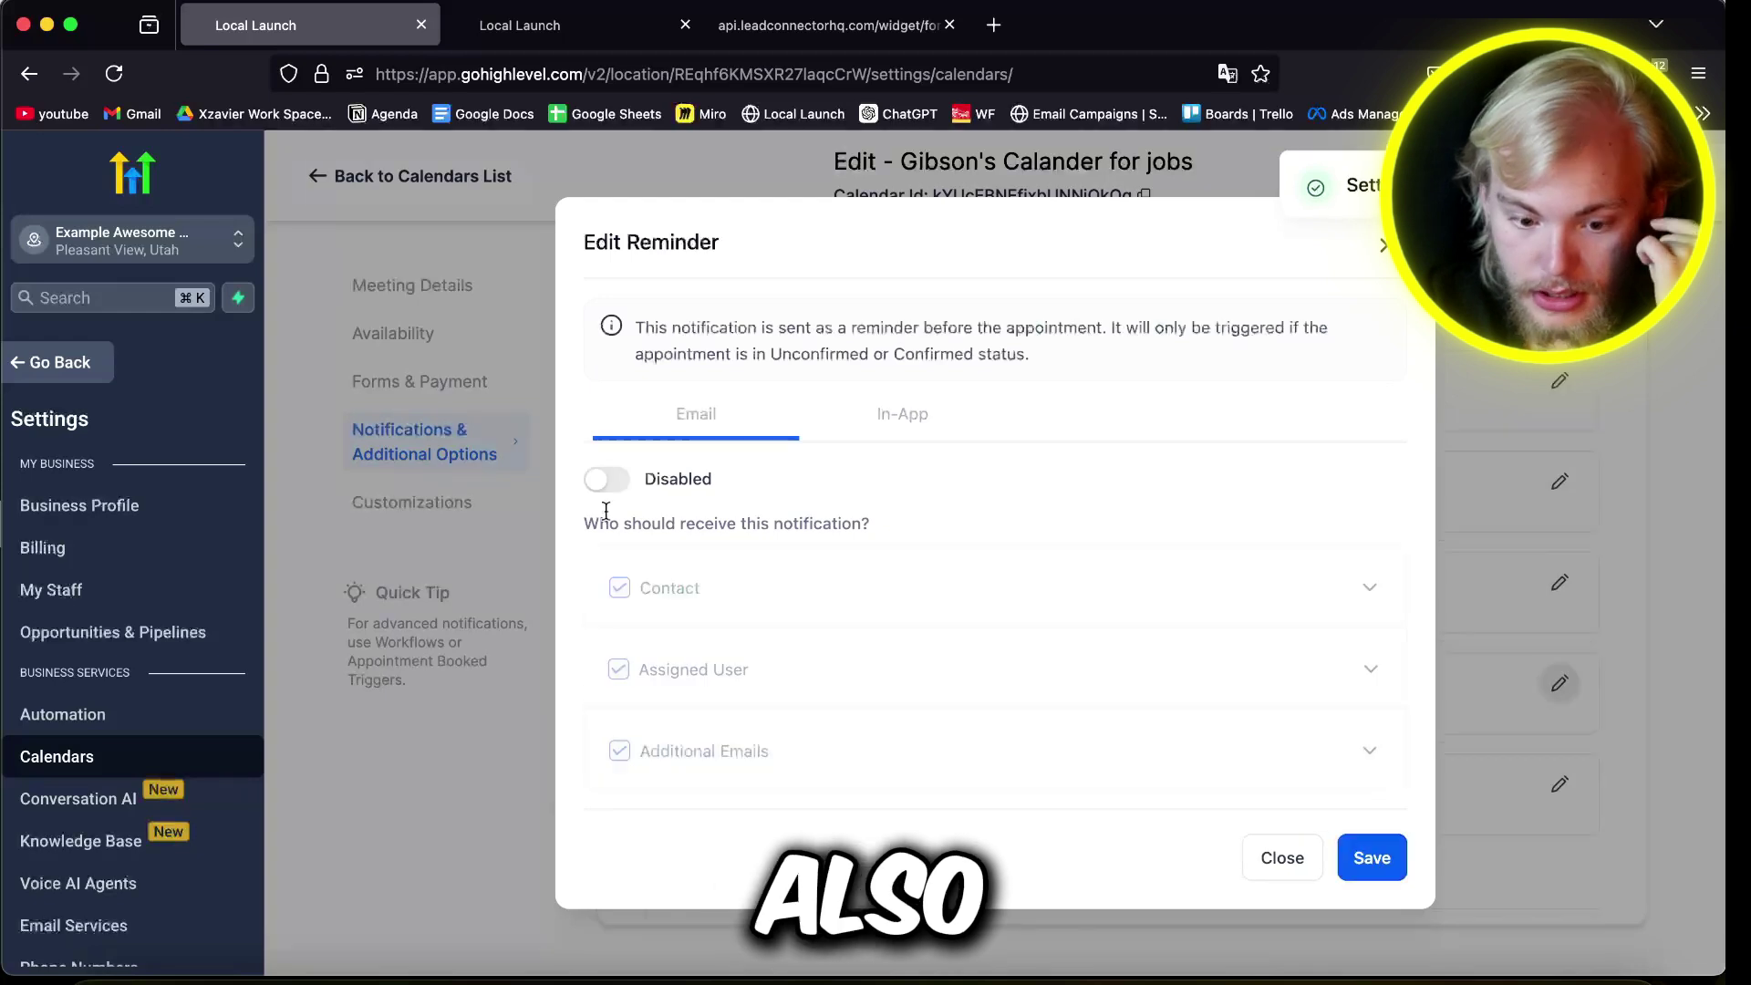
pyautogui.click(607, 481)
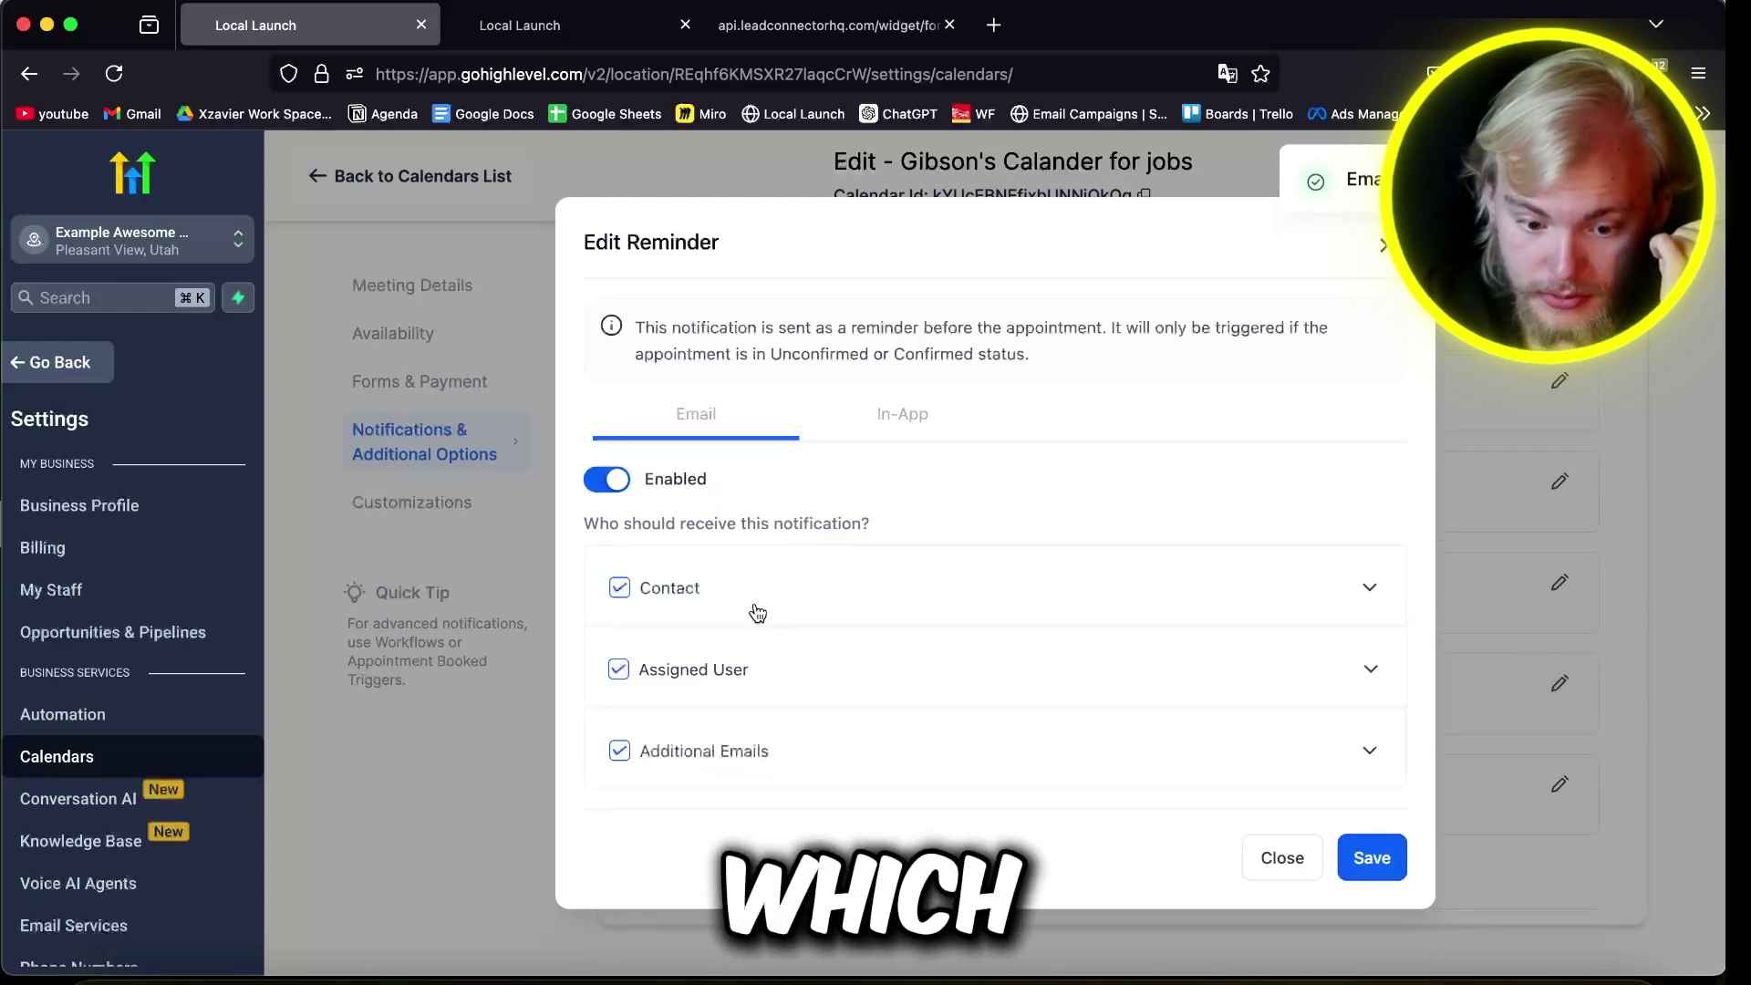
pyautogui.click(1366, 590)
pyautogui.scroll(-4, 773, 620)
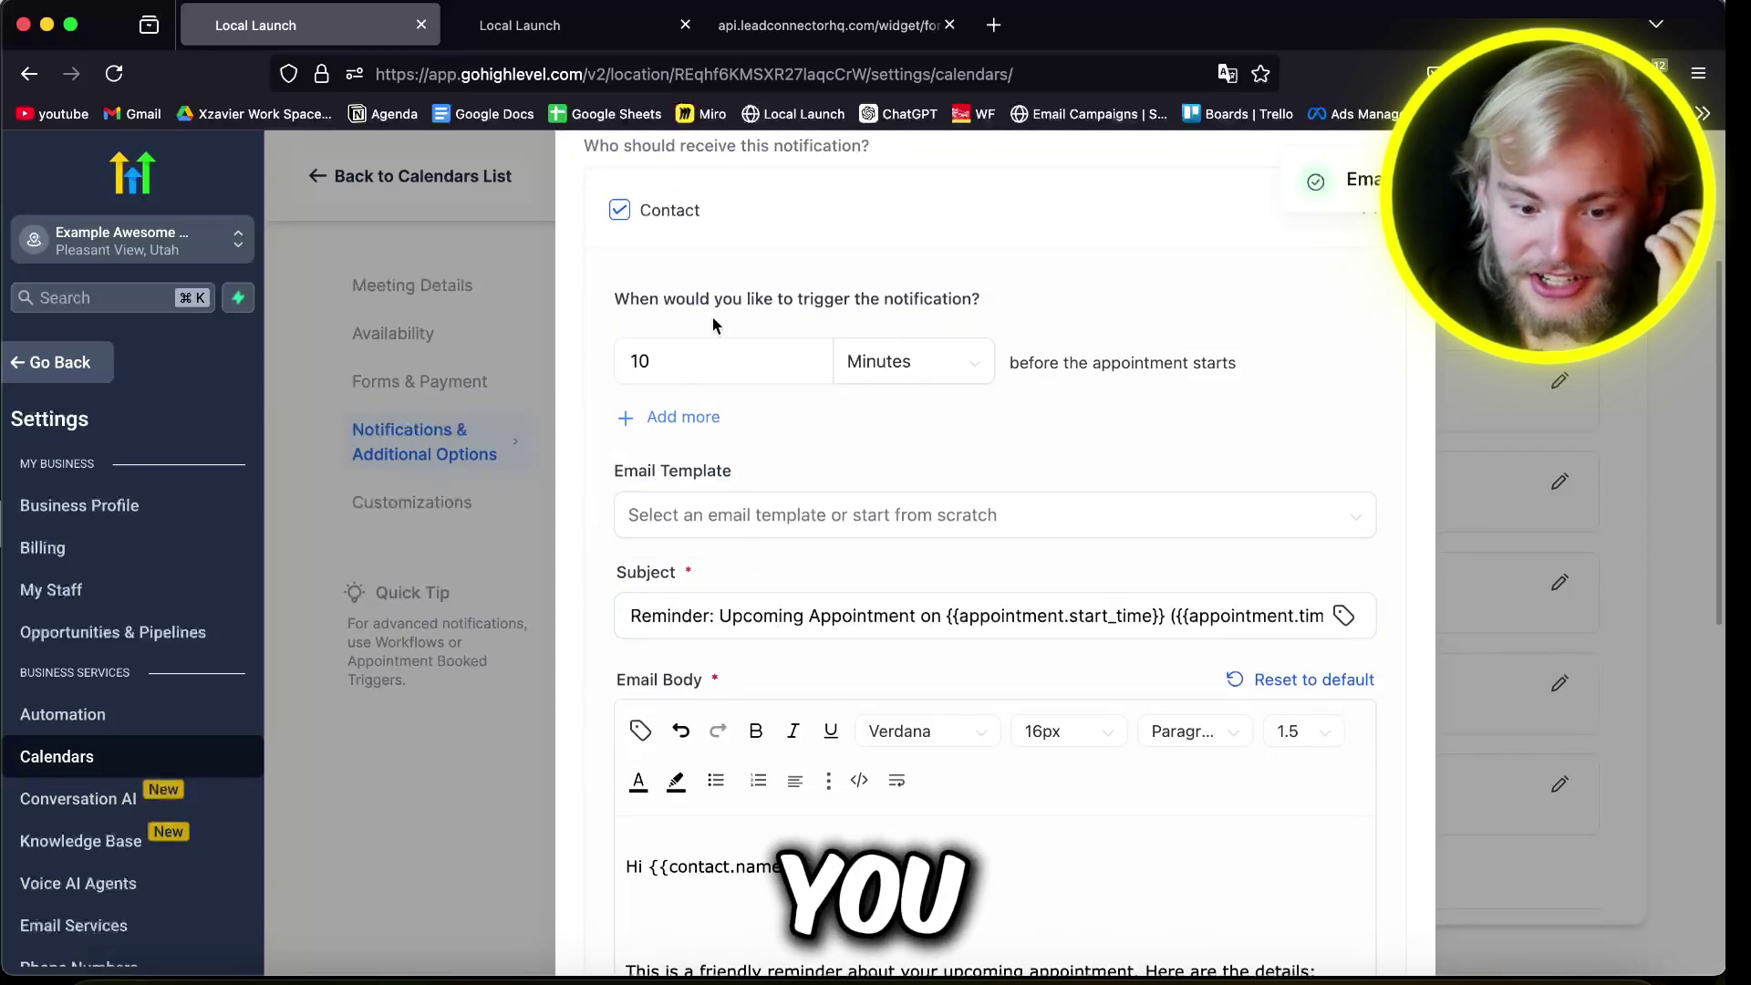
# Step: Set three reminder lead times, the first in hours and the third at 7
pyautogui.click(713, 351)
pyautogui.click(948, 362)
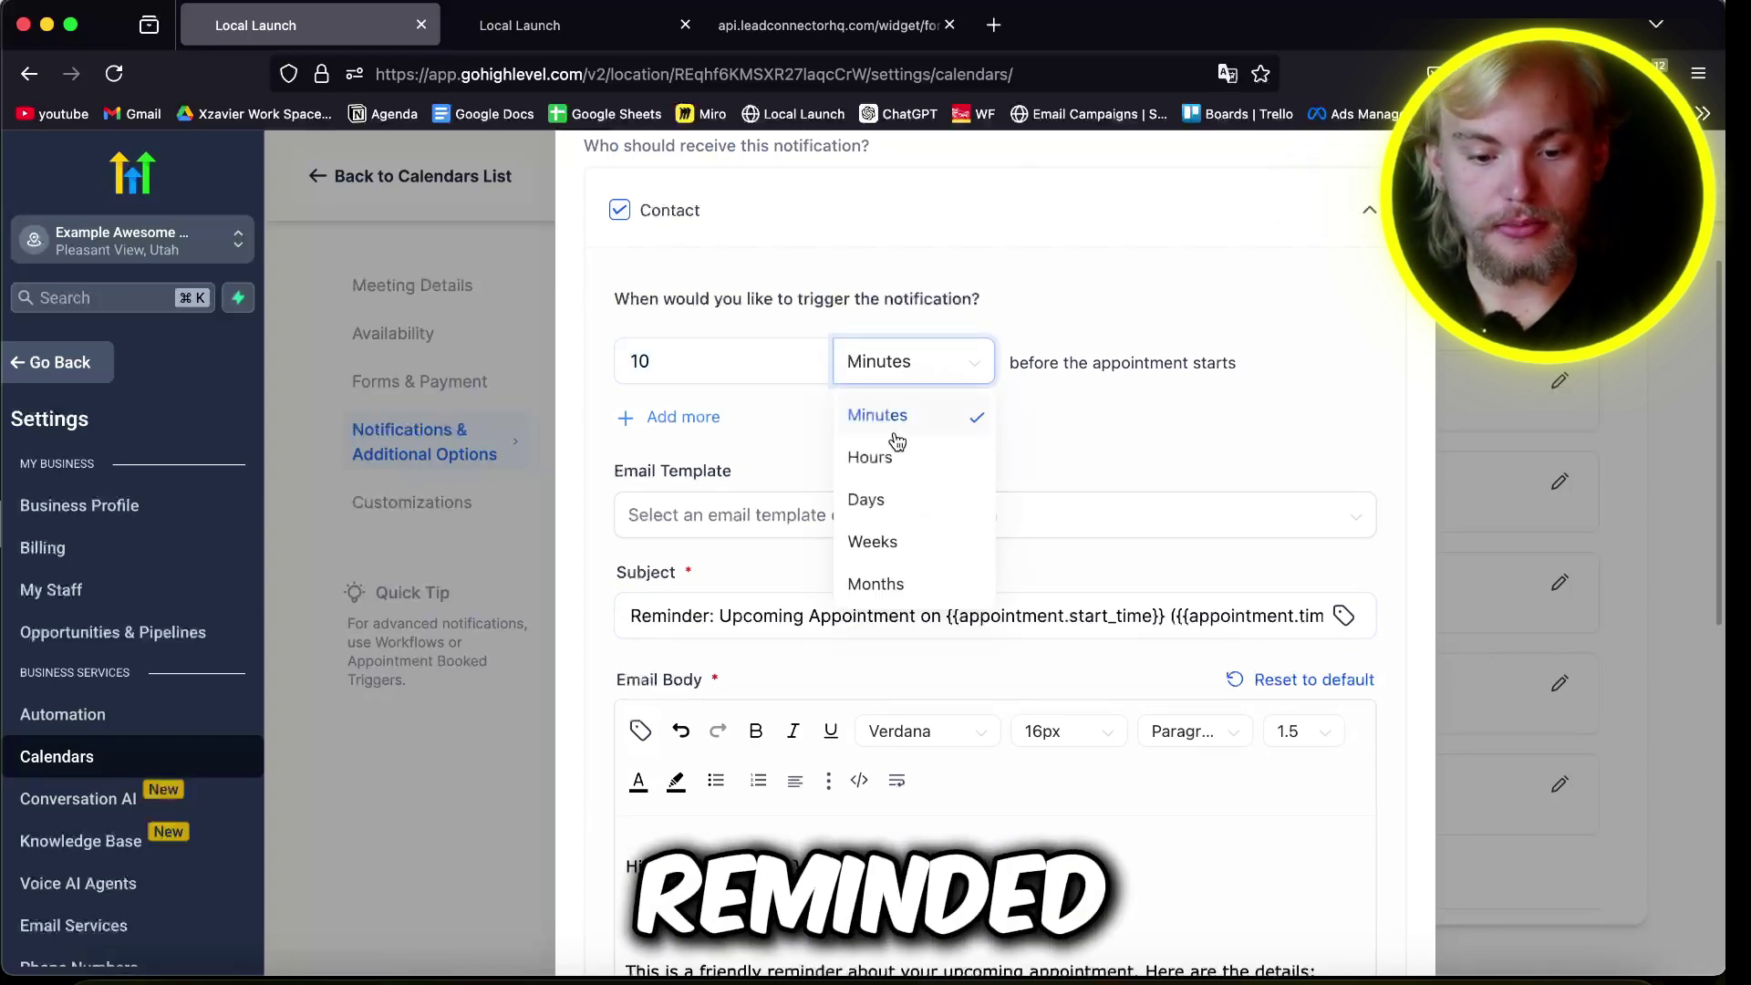
pyautogui.click(890, 462)
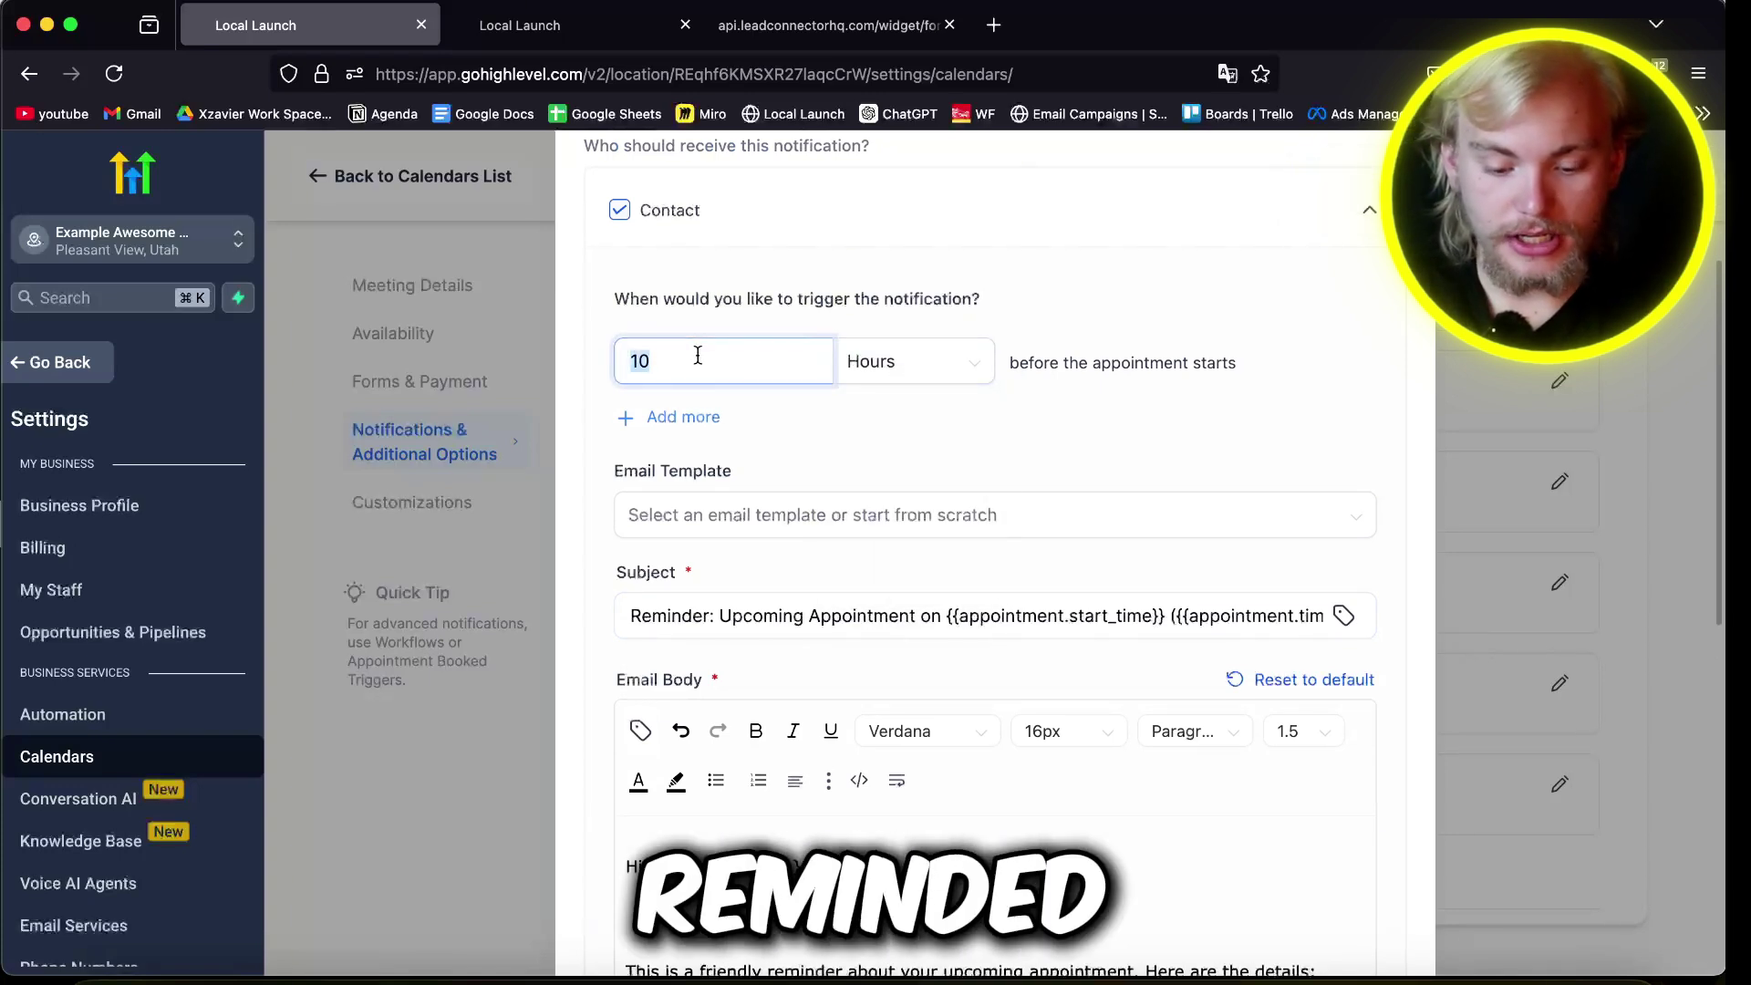
pyautogui.click(680, 416)
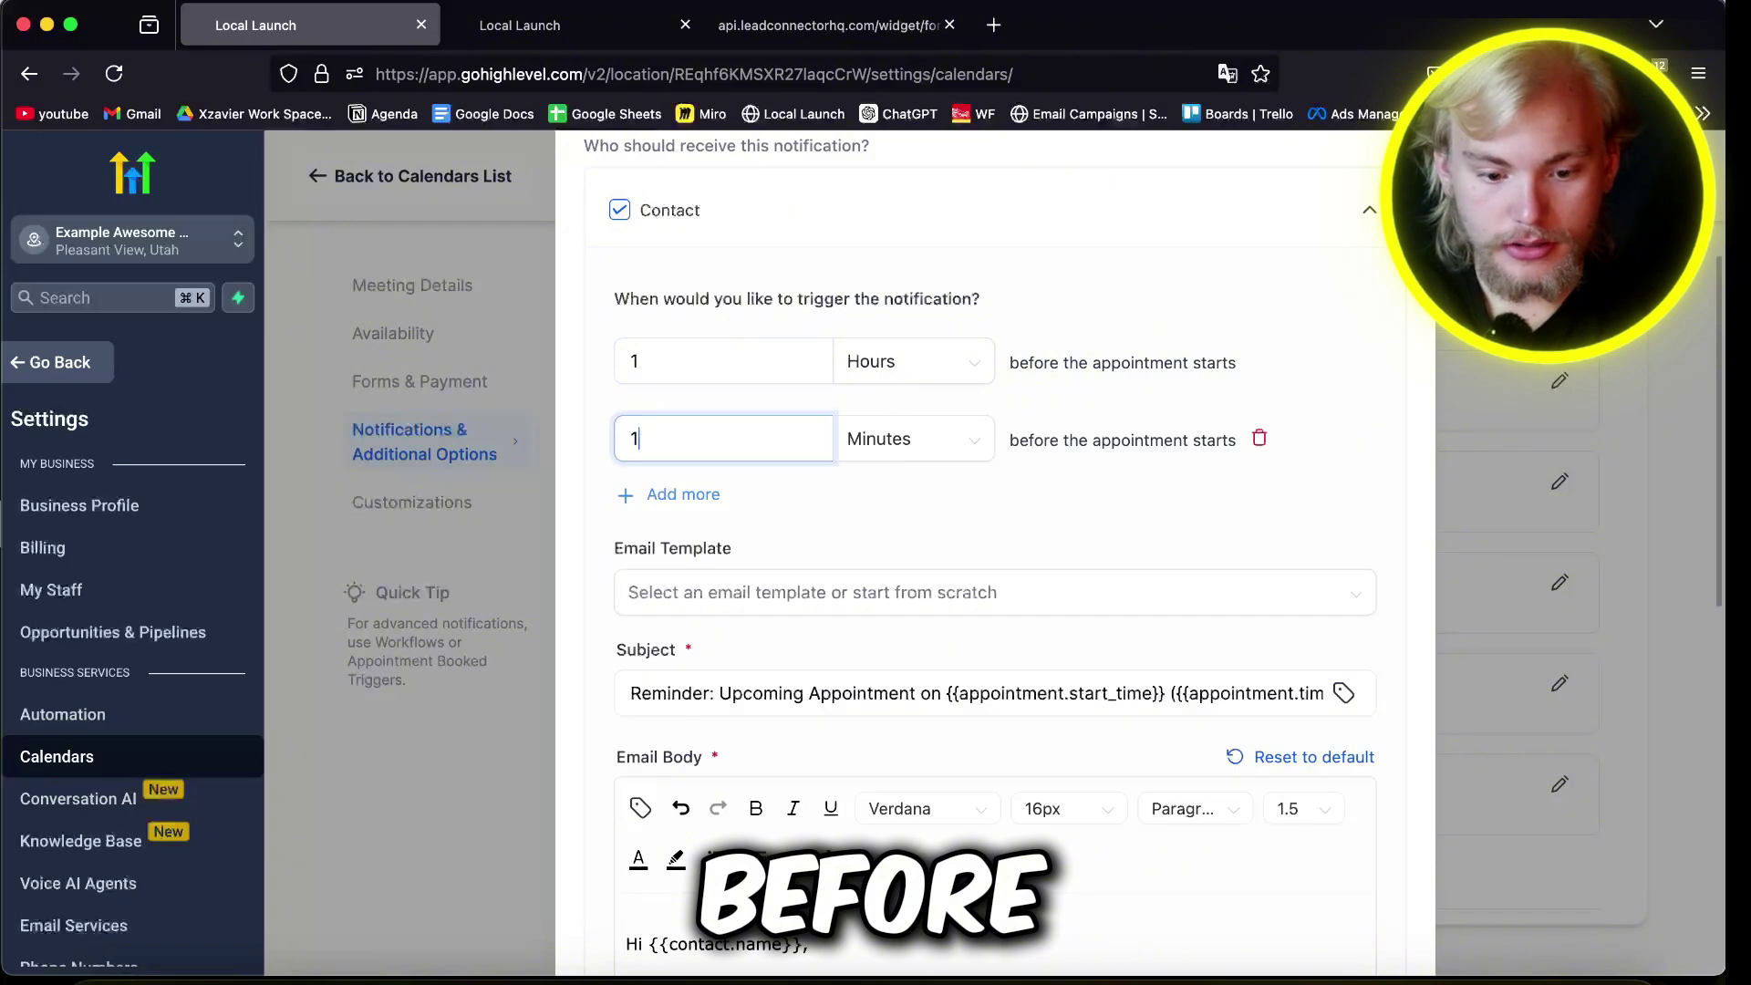
pyautogui.click(923, 442)
pyautogui.click(683, 494)
pyautogui.write('7')
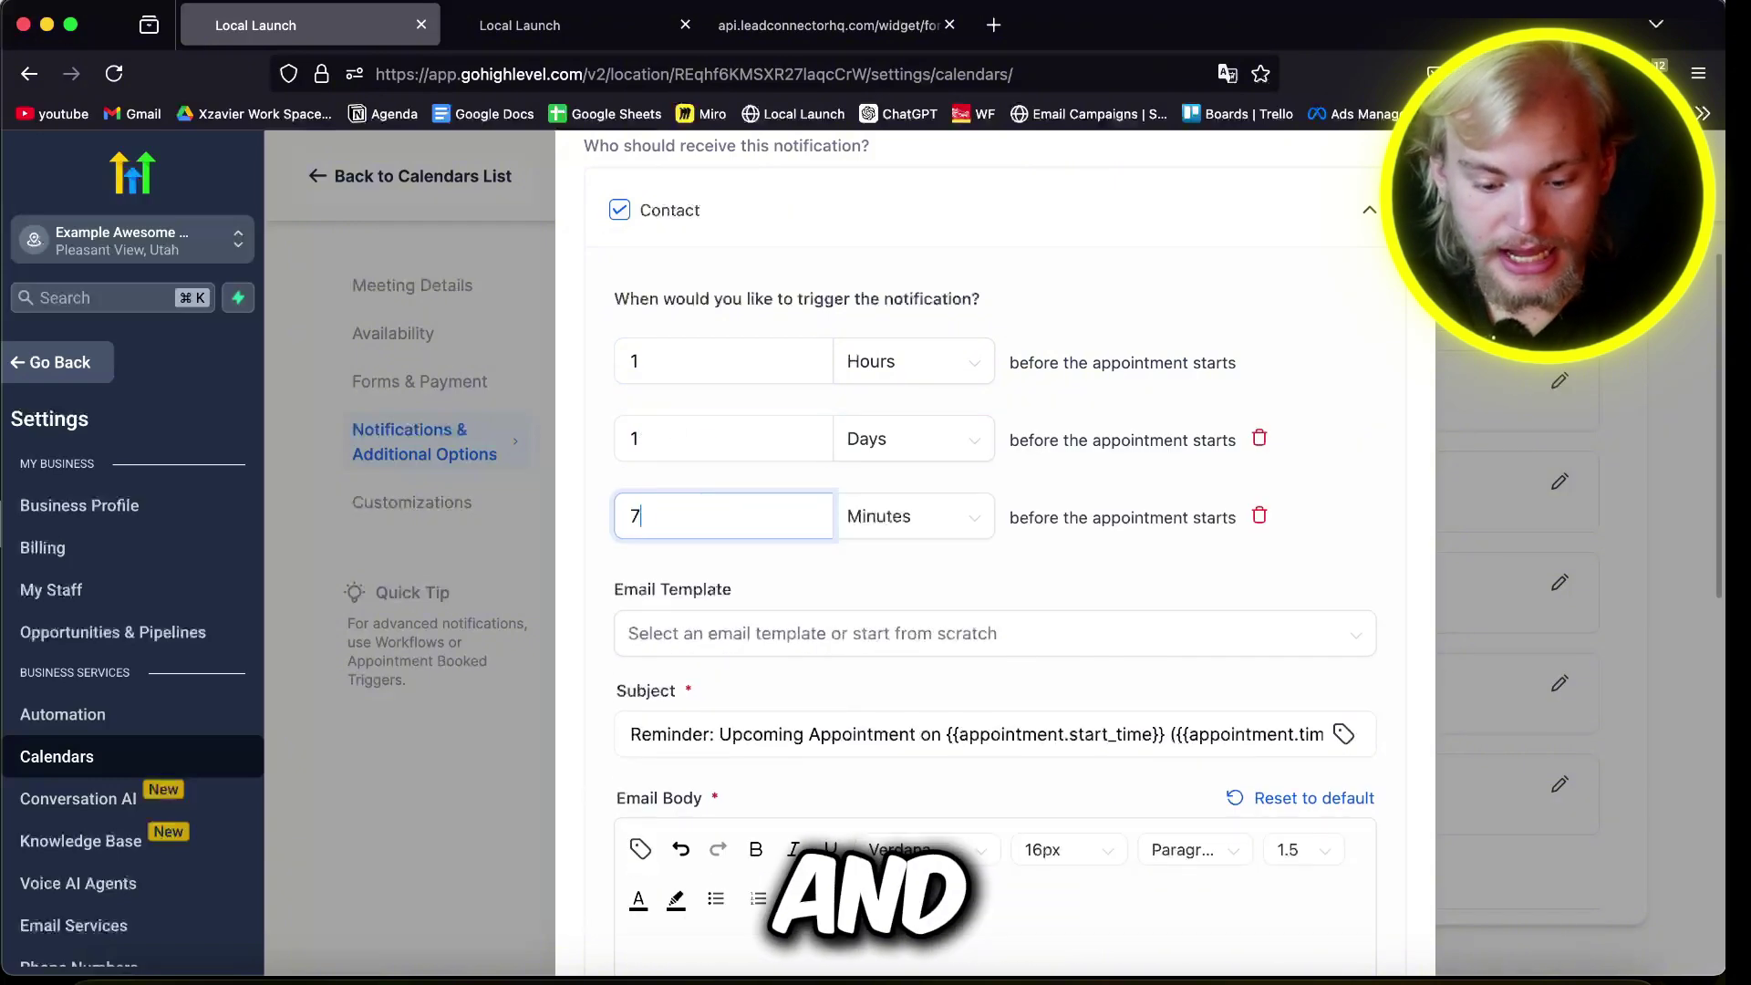
pyautogui.click(911, 519)
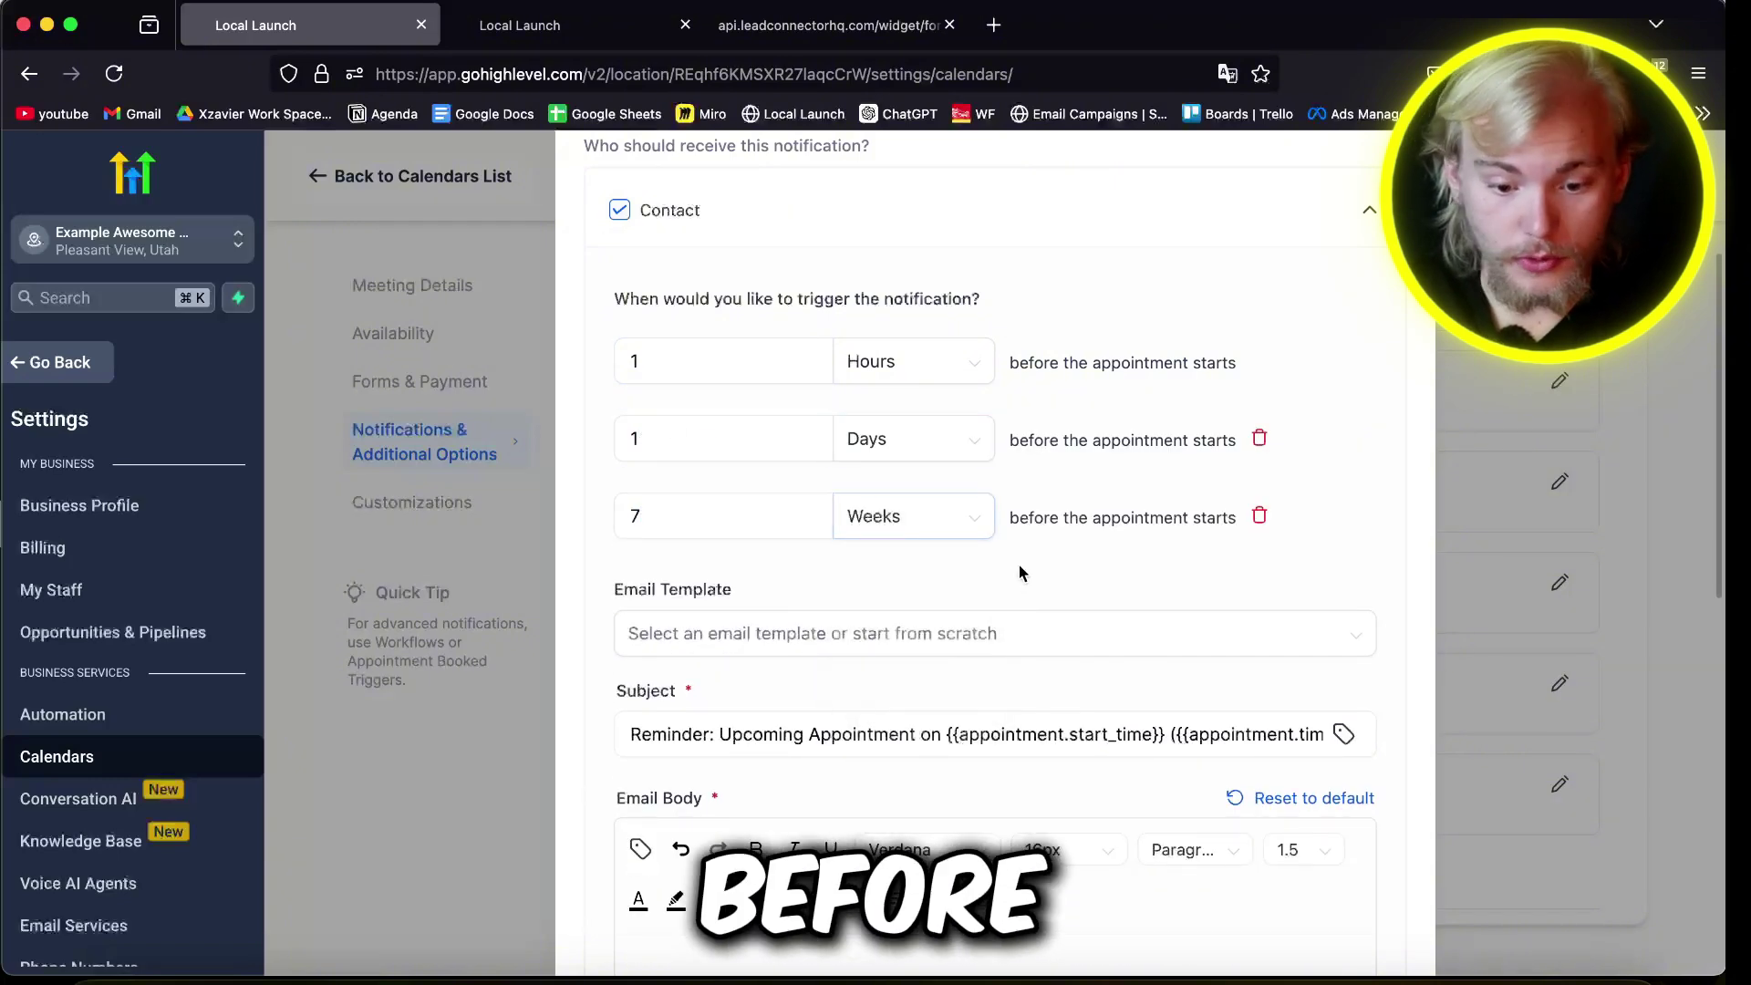
pyautogui.scroll(-6, 1019, 573)
pyautogui.scroll(-1, 876, 598)
# Step: Fill in the reminder email's sender name and sender address, then begin a test recipient address
pyautogui.click(782, 477)
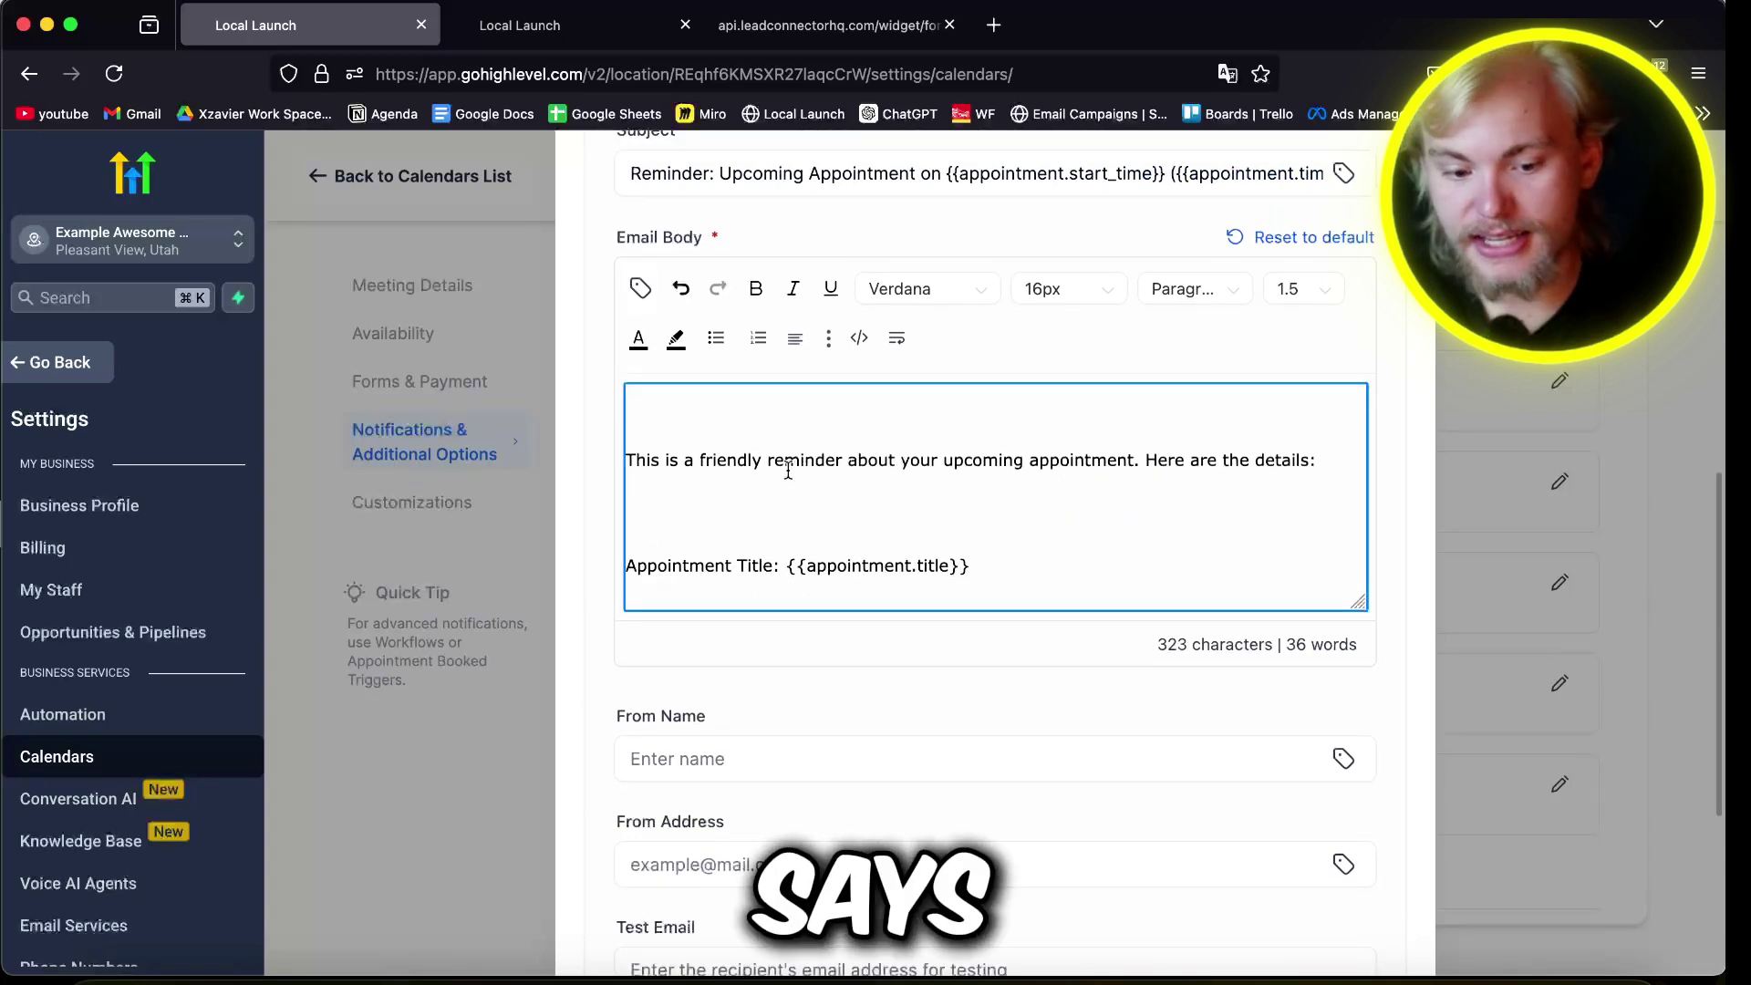
pyautogui.scroll(-5, 788, 470)
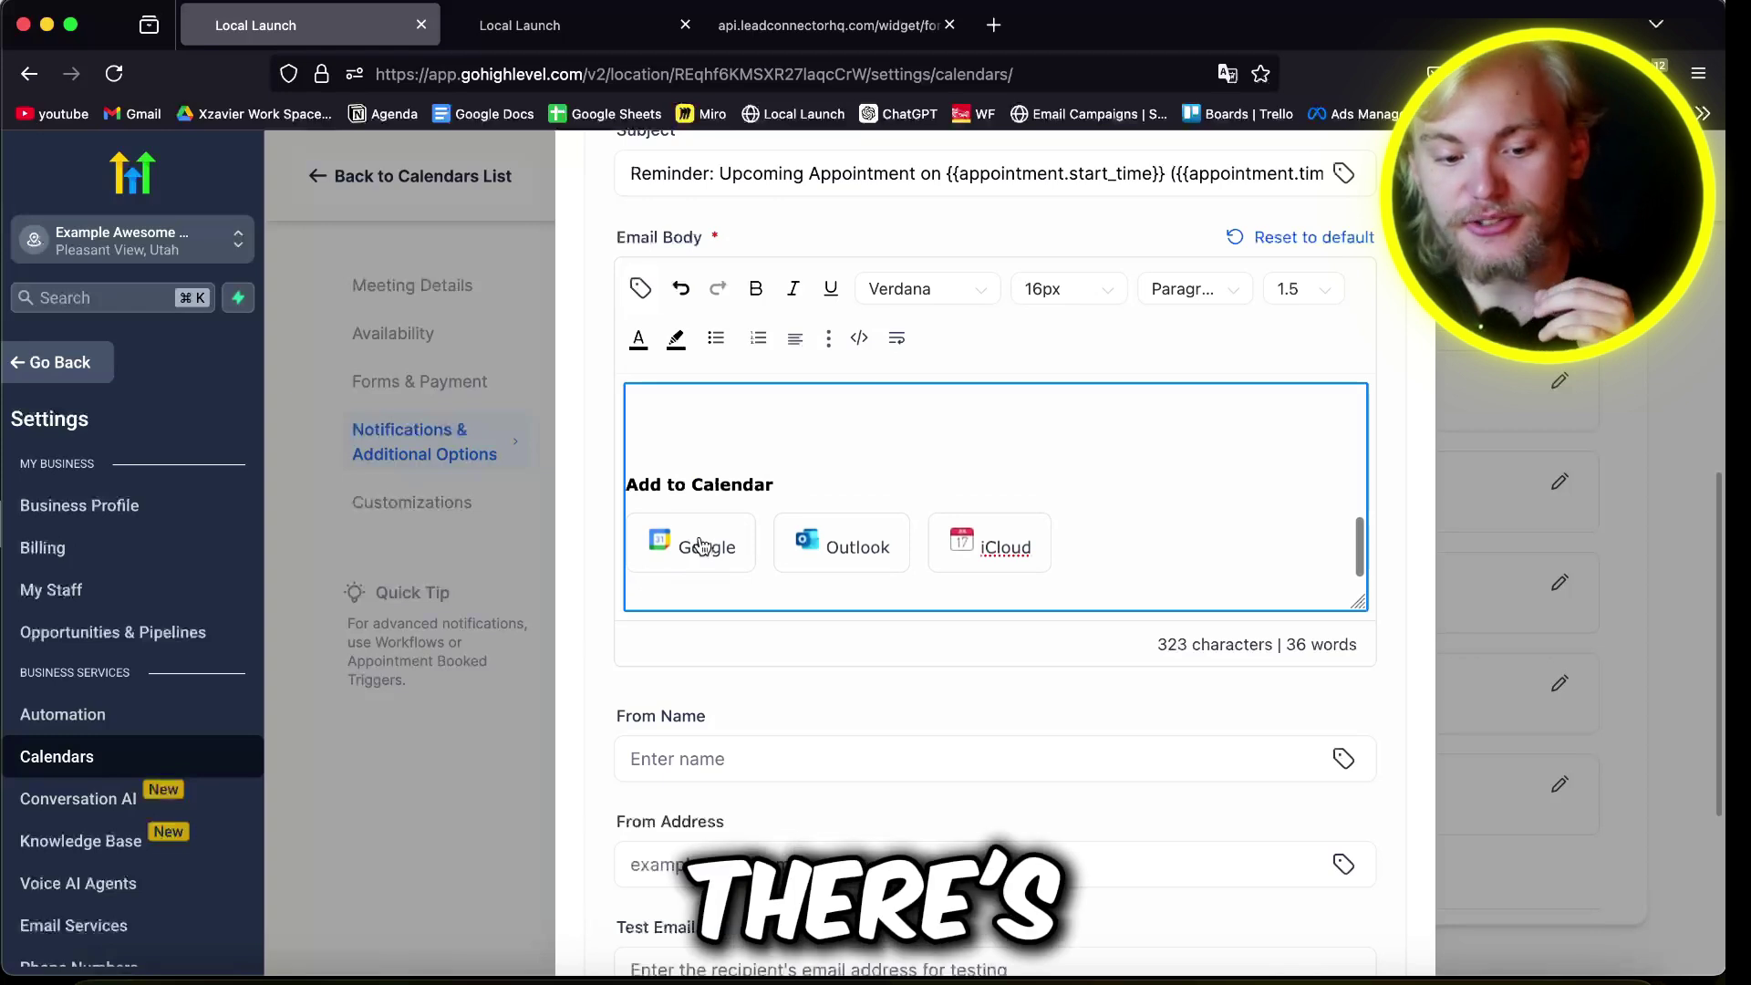
pyautogui.click(934, 755)
pyautogui.scroll(-3, 935, 718)
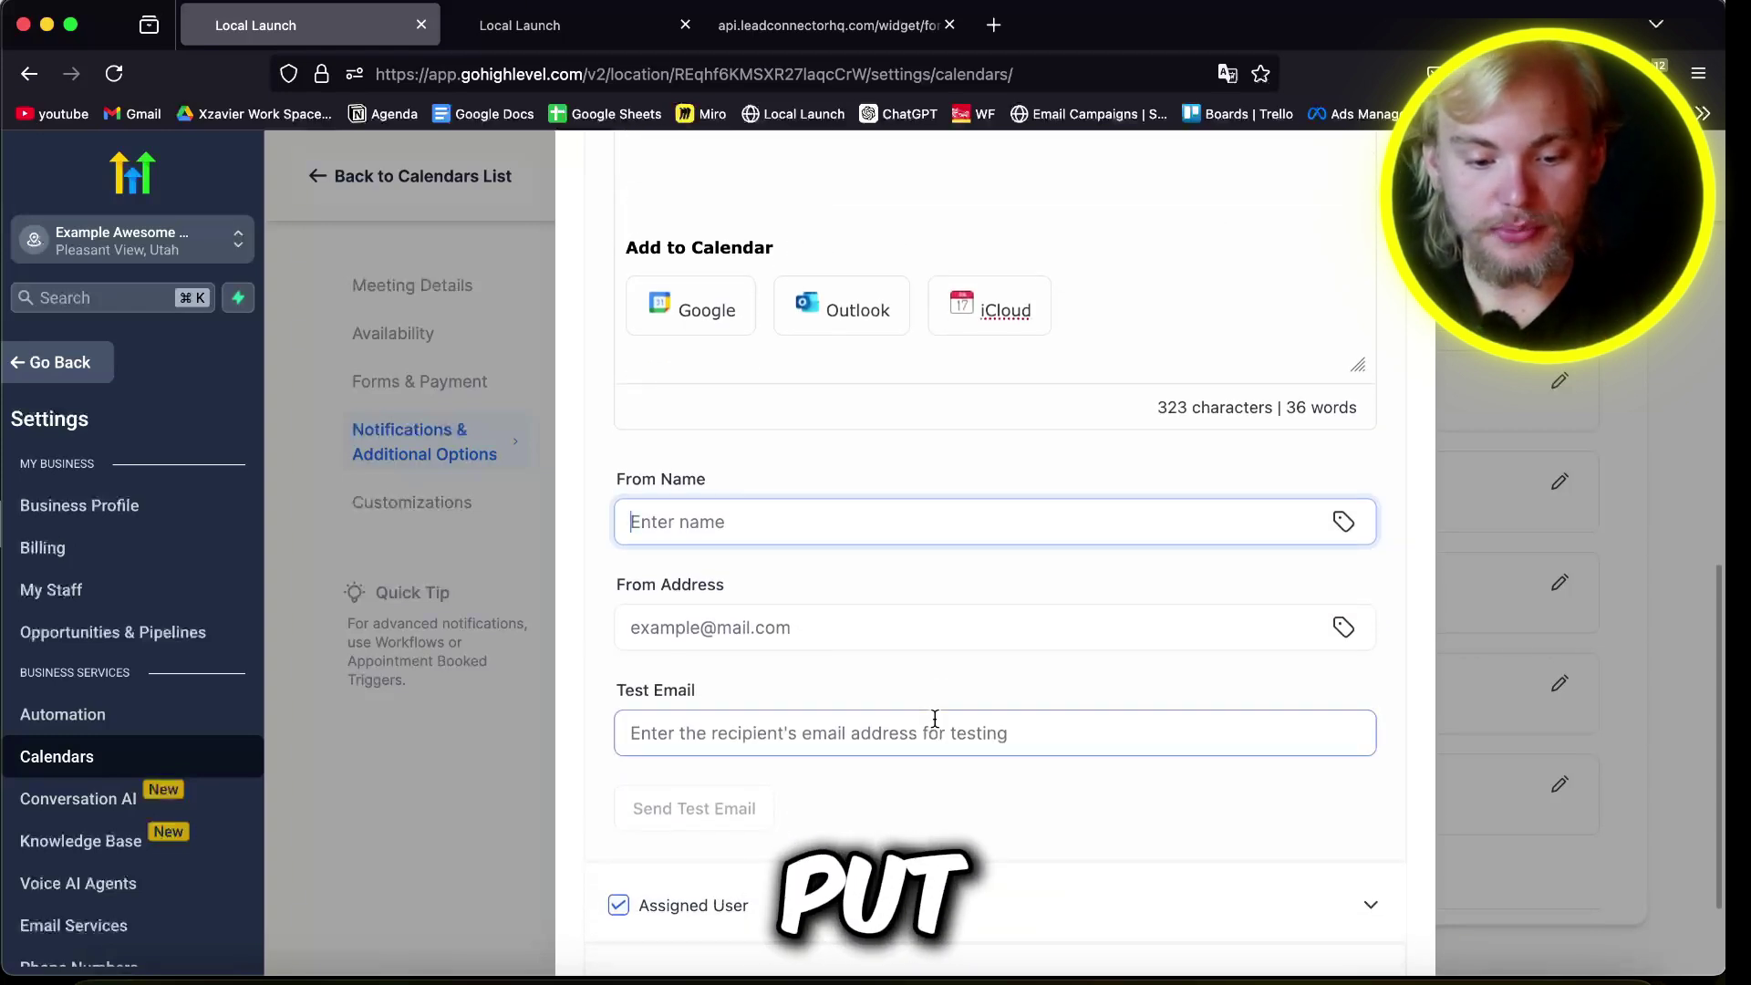
pyautogui.press('Tab')
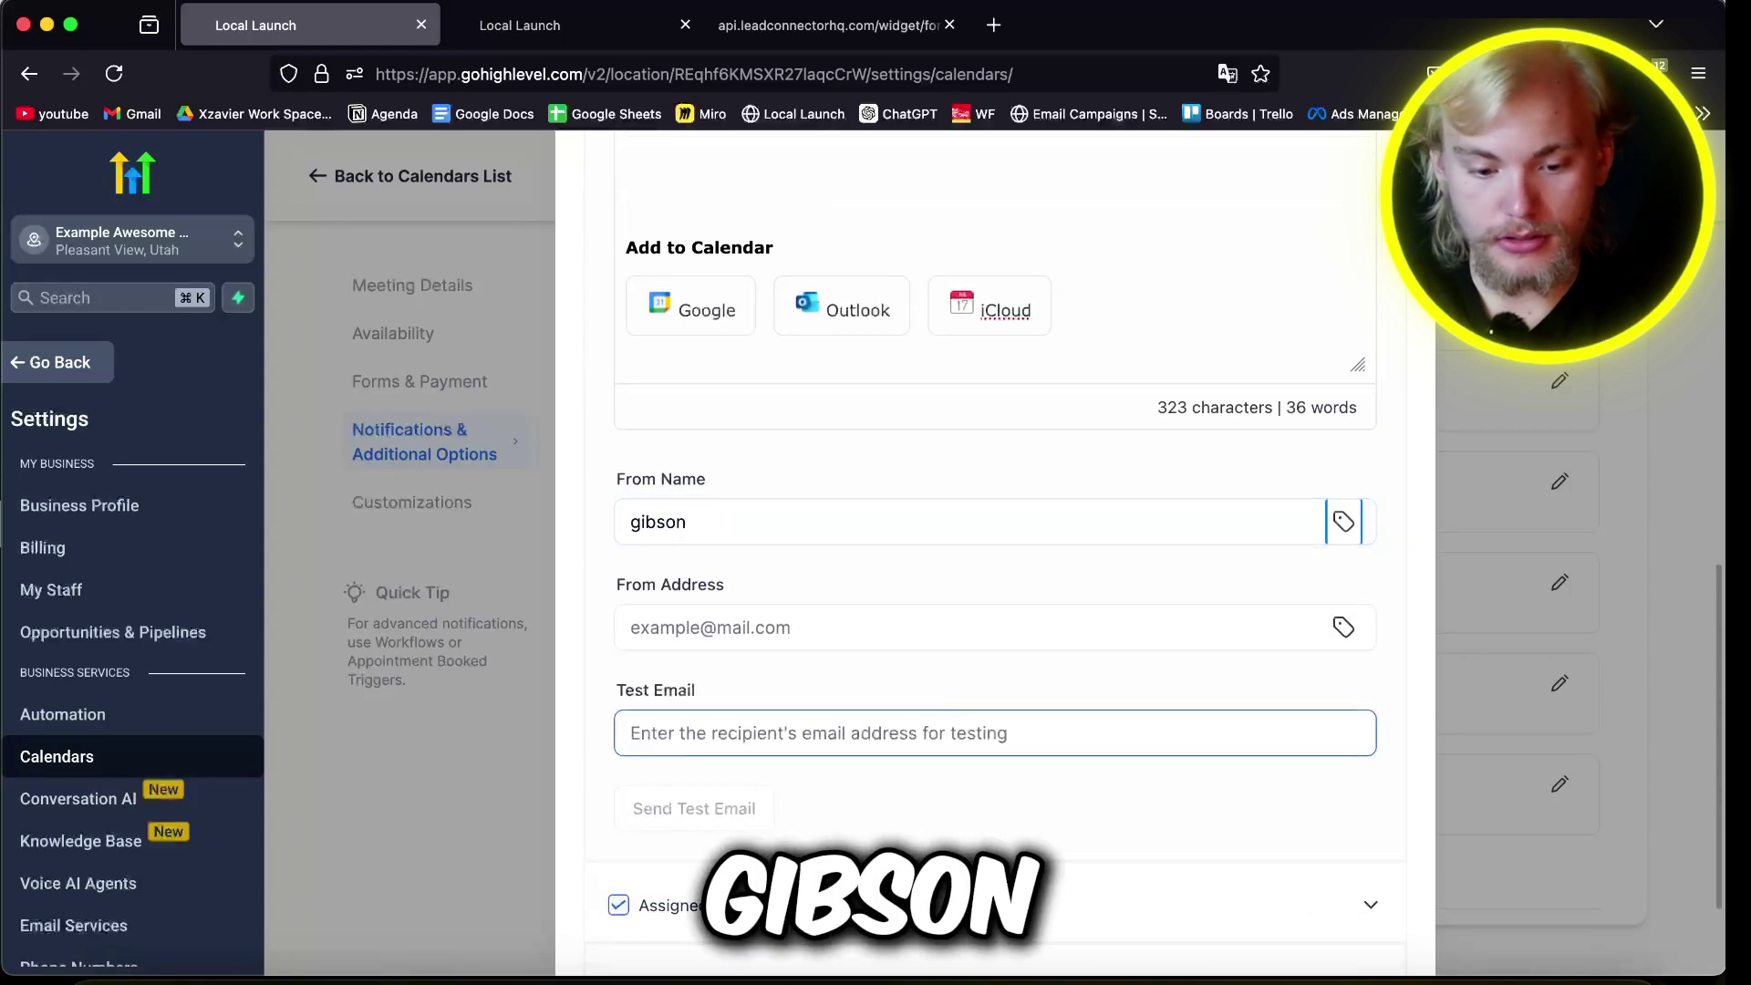
pyautogui.press('Tab')
pyautogui.write('gi')
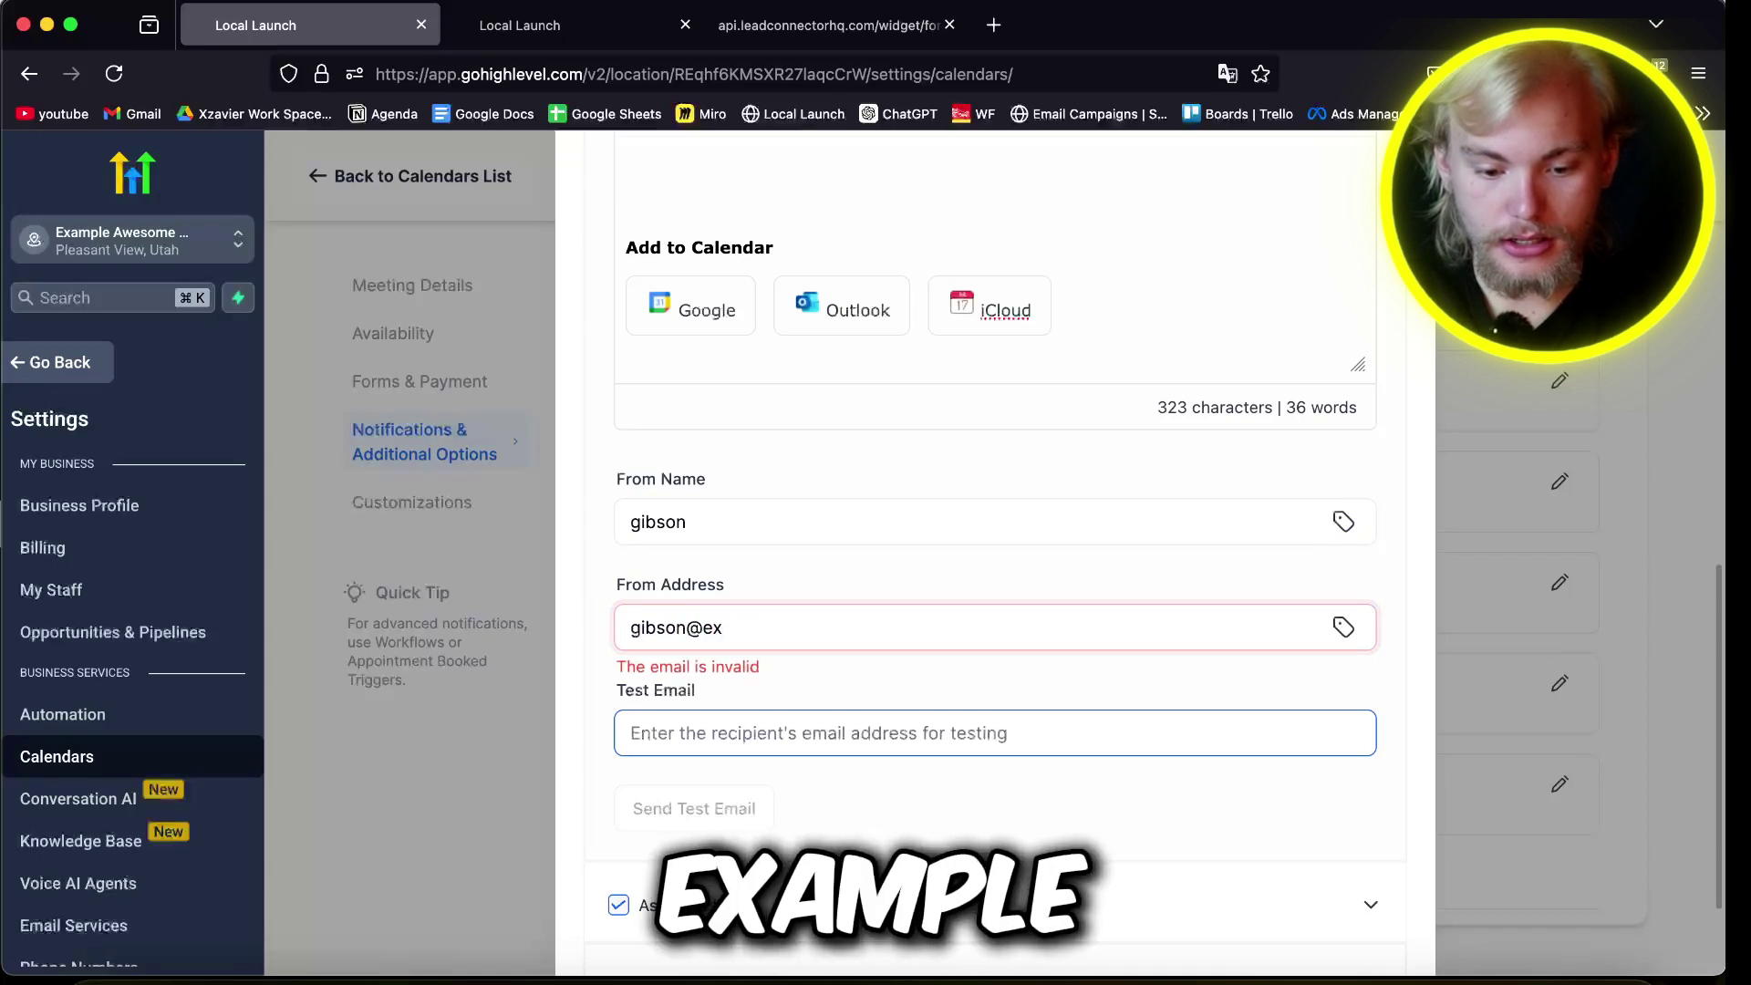
pyautogui.click(925, 733)
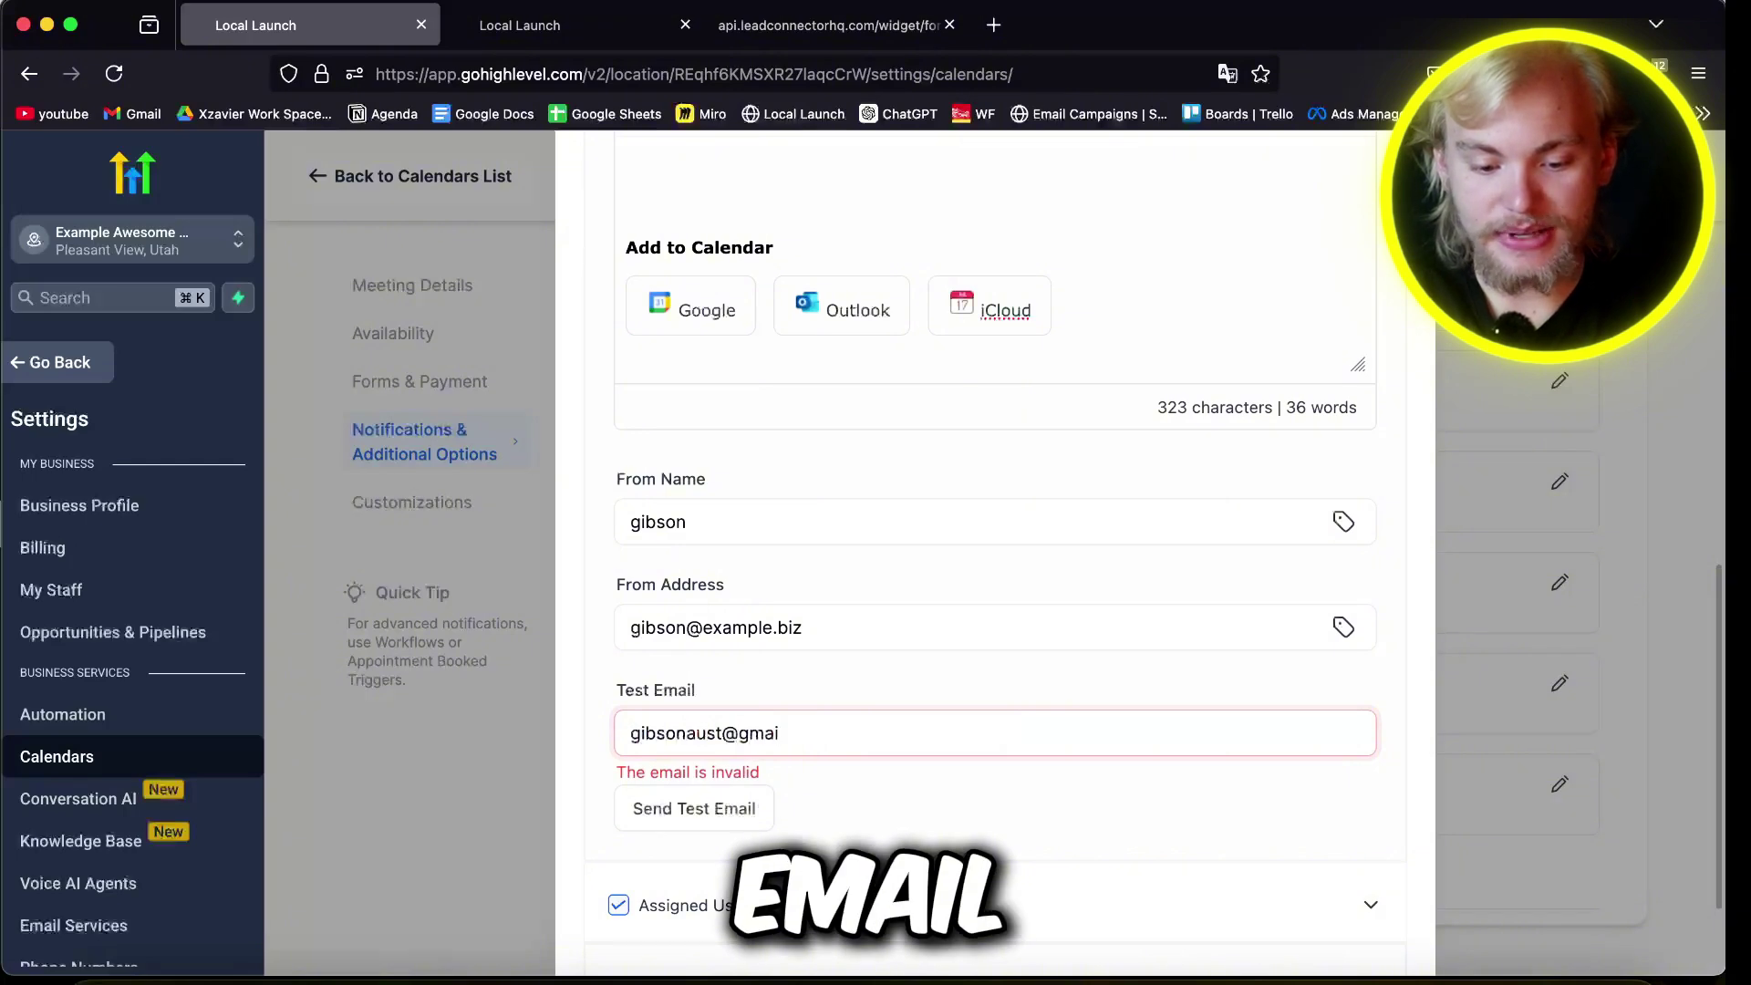
# Step: Send a test reminder, inspect it in Gmail, try its Google Calendar link, and close the failed page
pyautogui.click(690, 792)
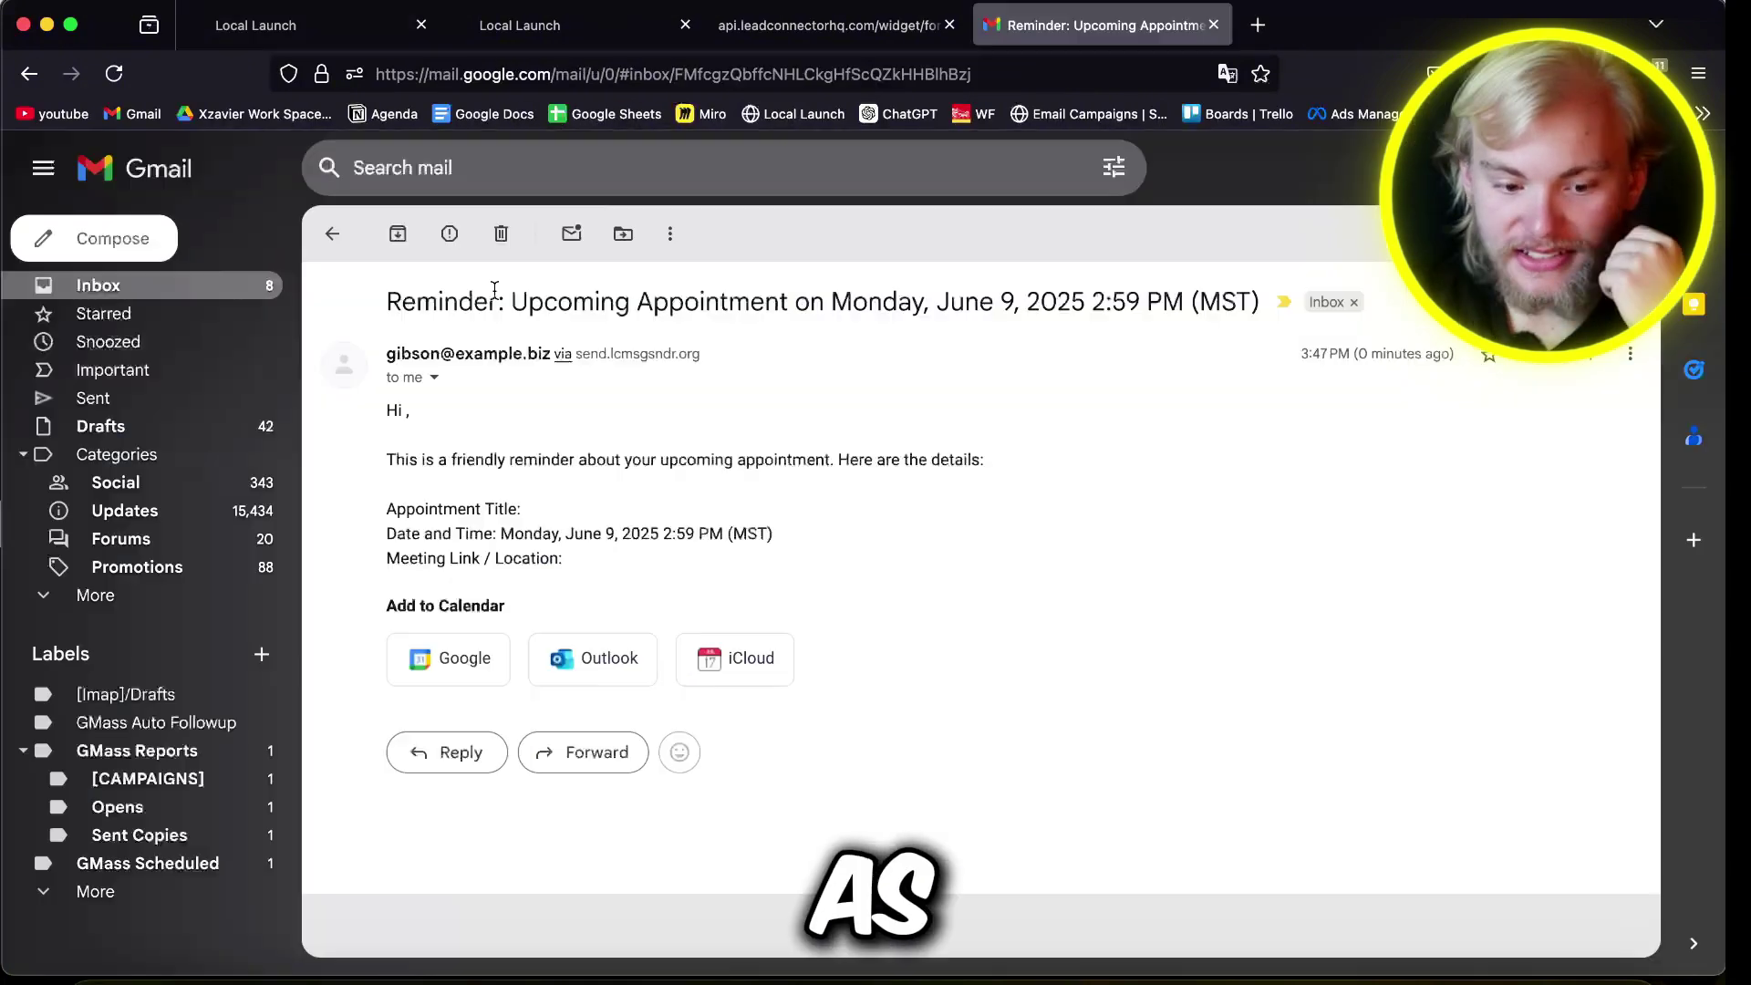
pyautogui.tripleClick(515, 301)
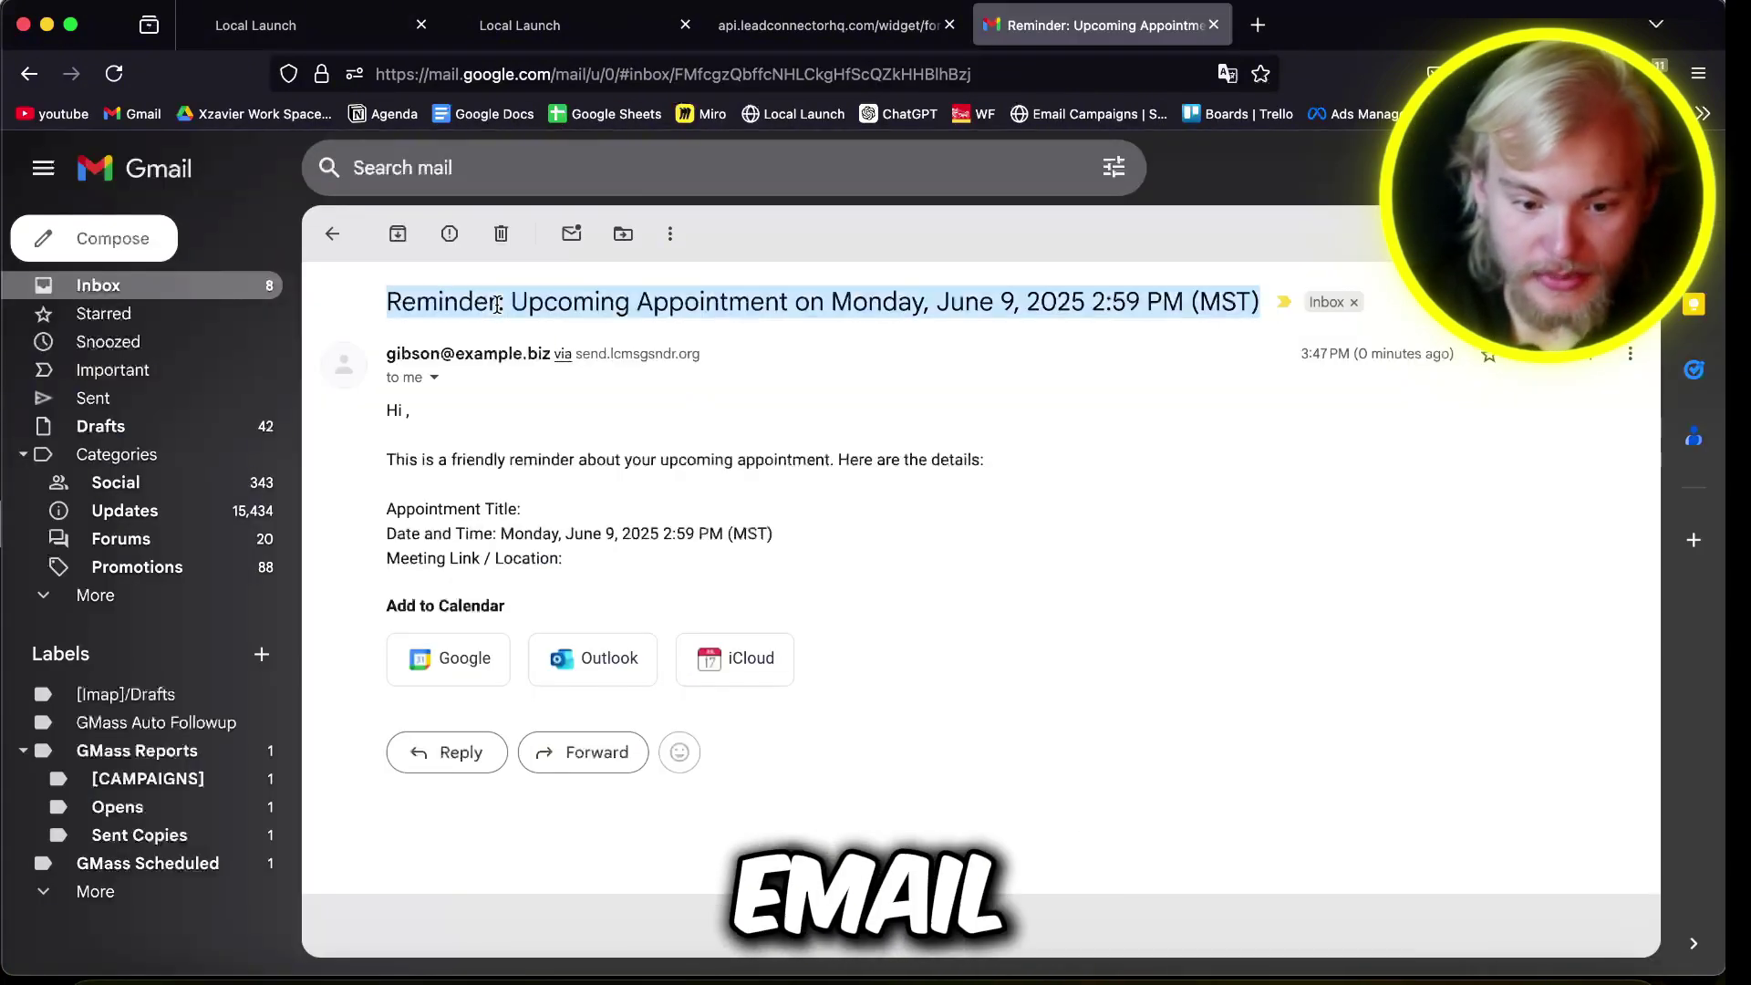
pyautogui.click(804, 340)
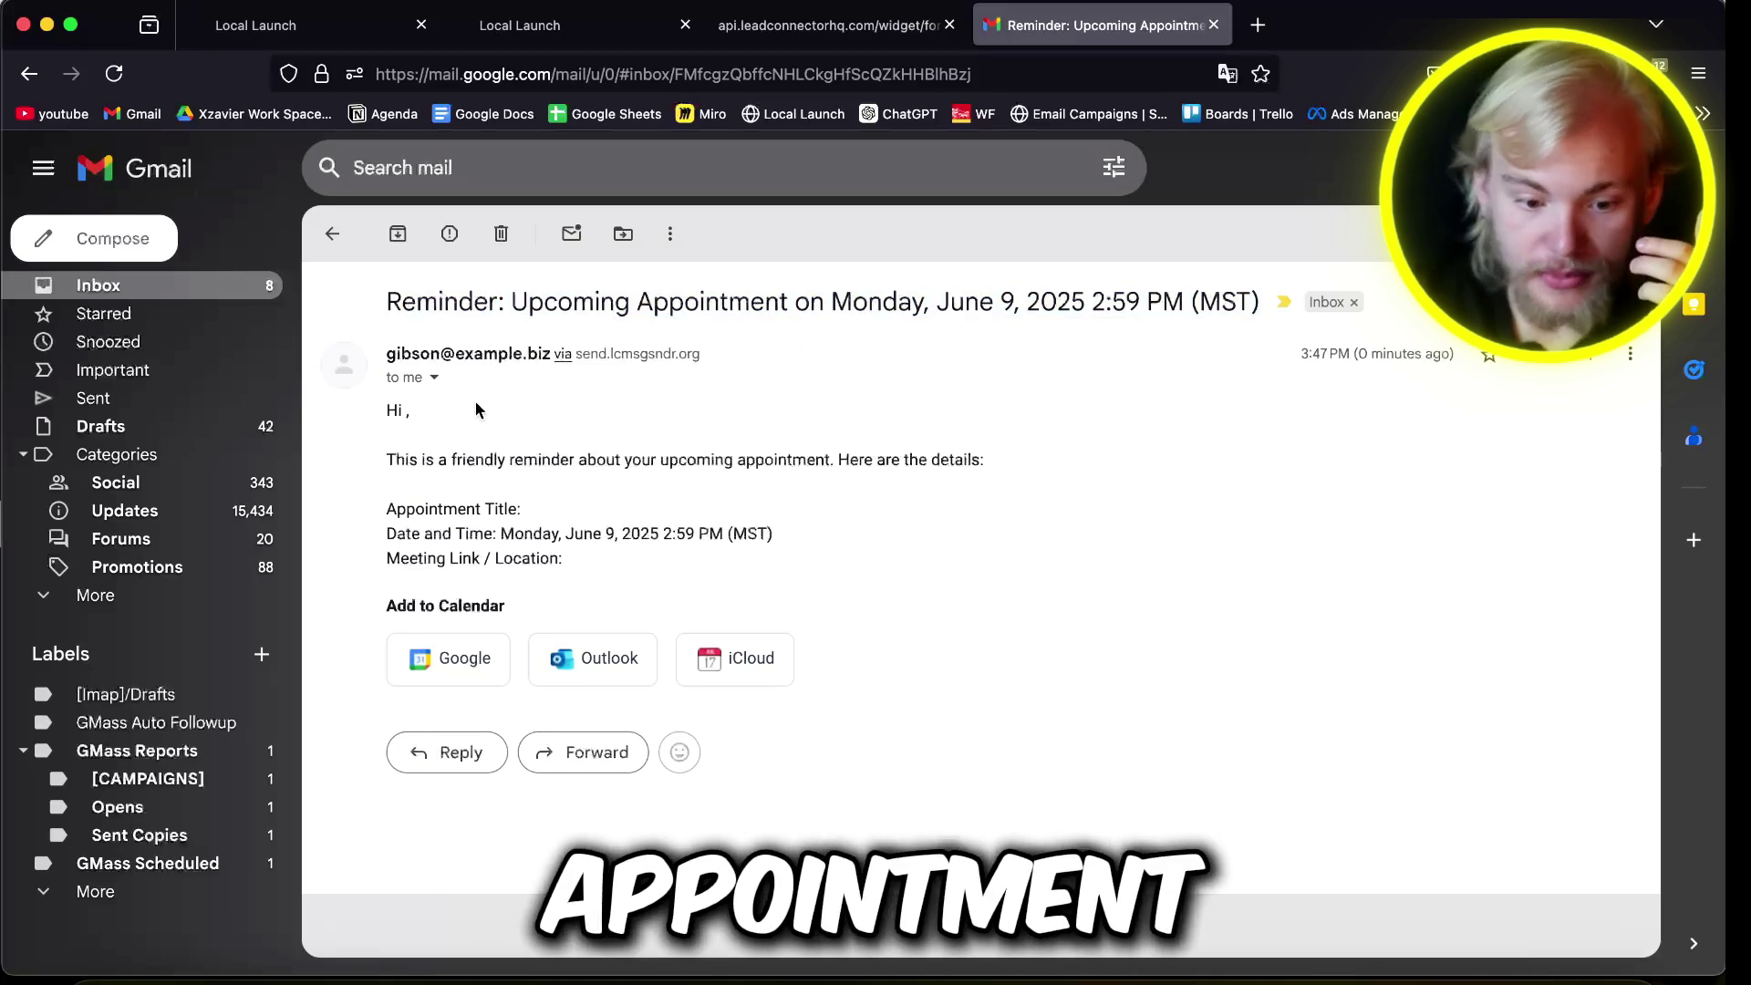
pyautogui.moveTo(1032, 511); pyautogui.dragTo(942, 558)
pyautogui.click(428, 657)
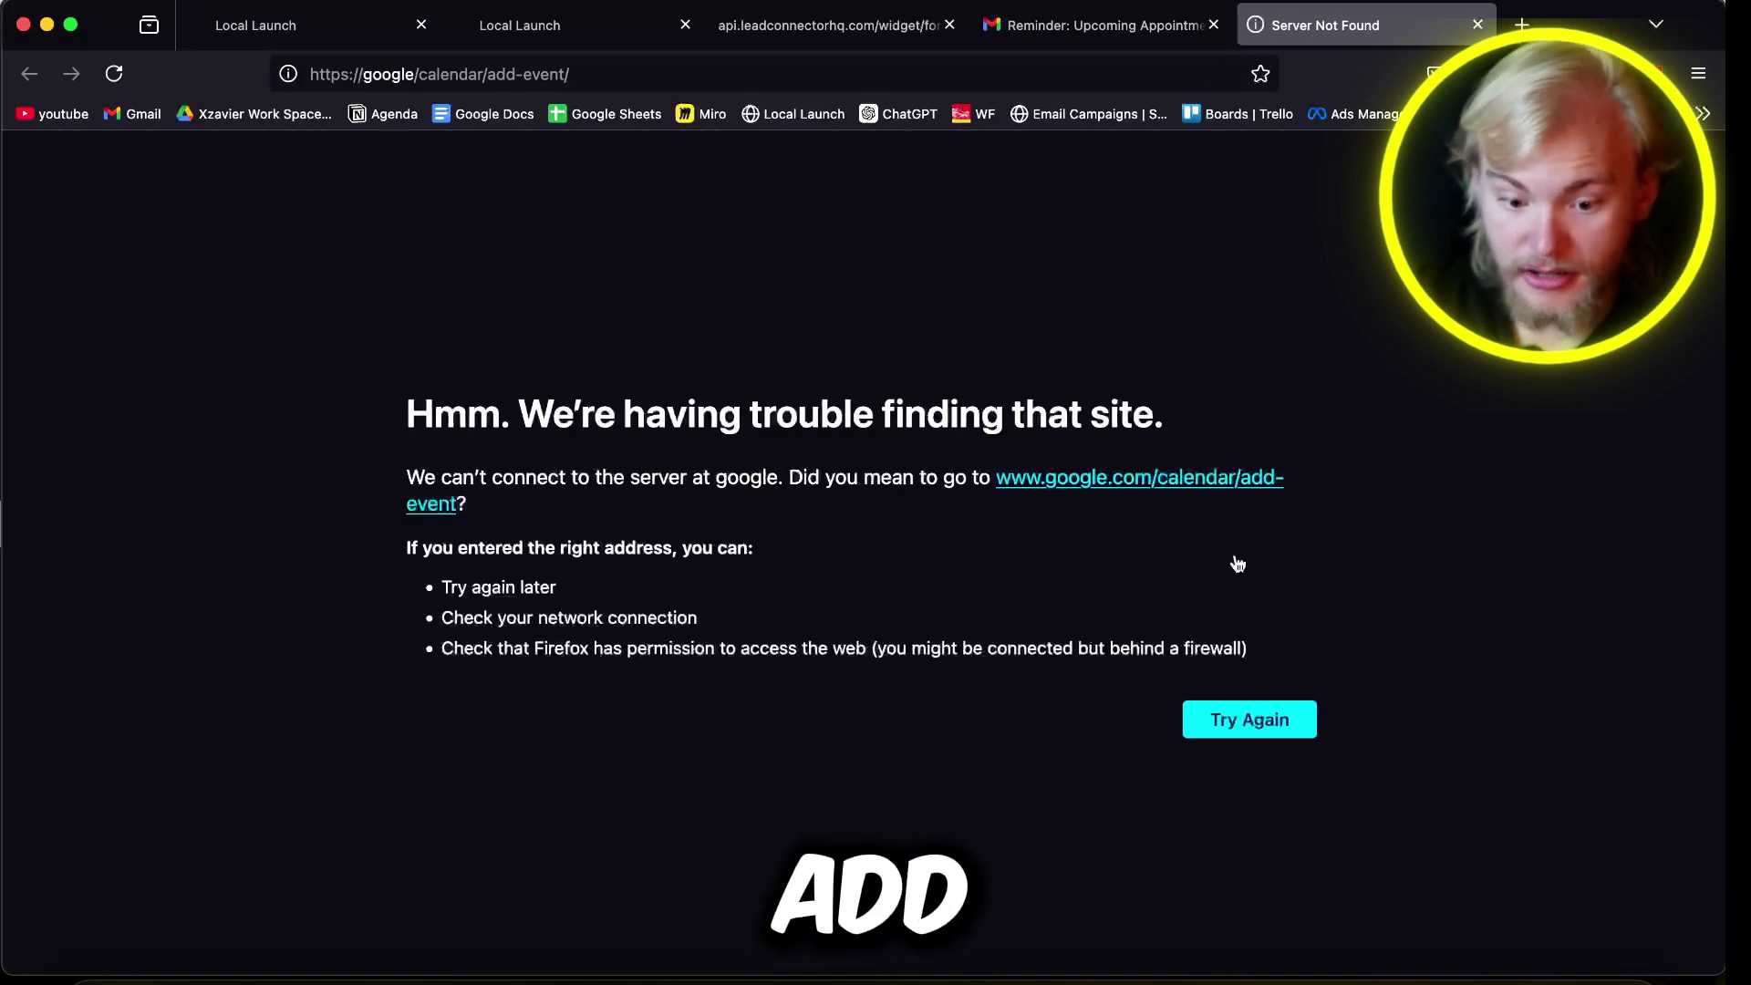
pyautogui.press('super+w')
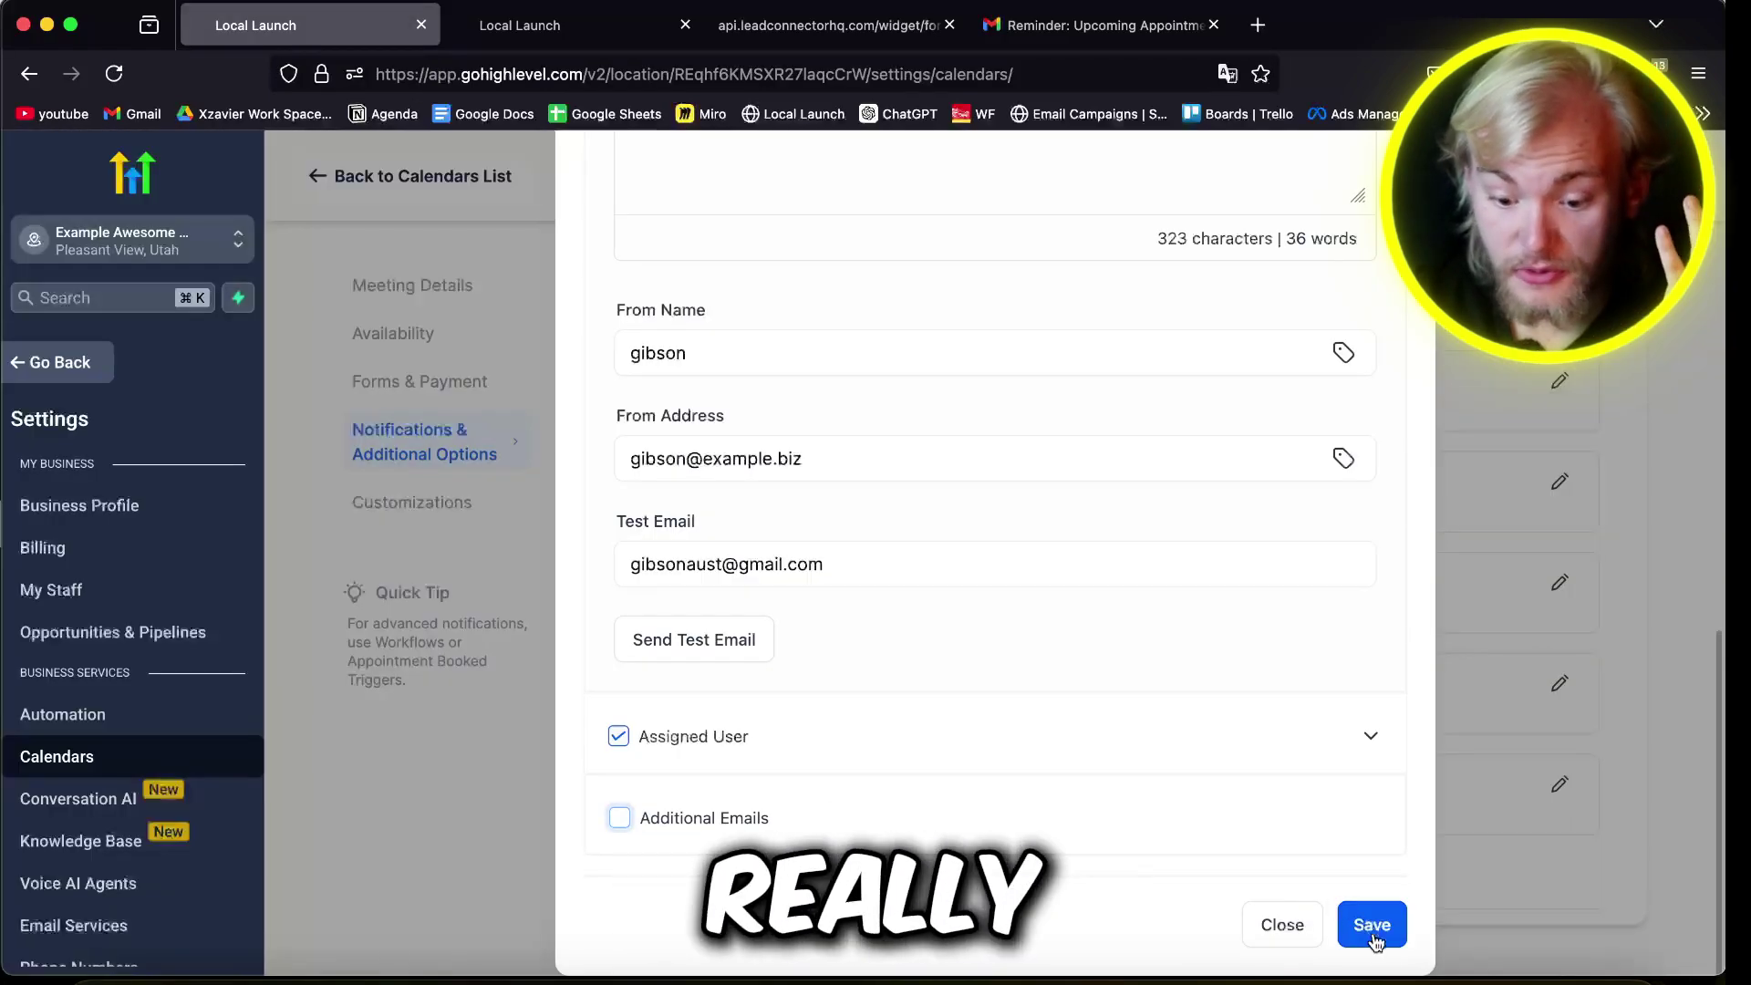
# Step: Close the reminder editor, enable the follow-up email, and stop sending it to additional emails
pyautogui.scroll(15, 1359, 369)
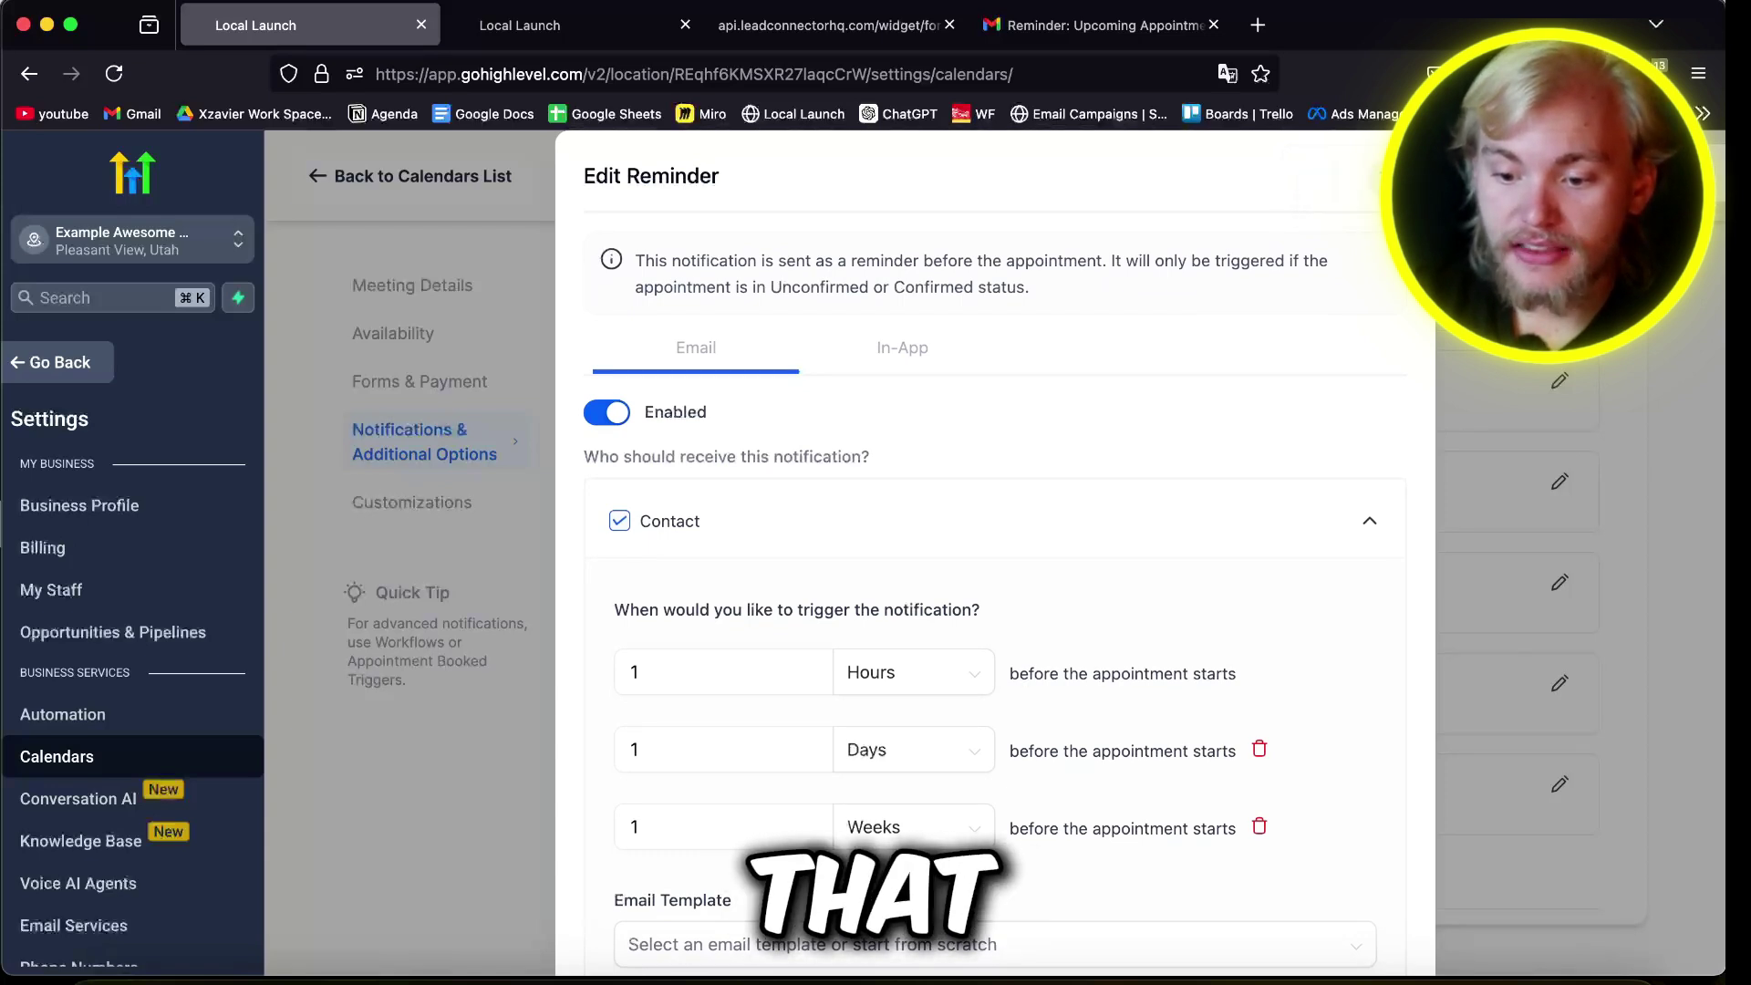
pyautogui.click(1393, 176)
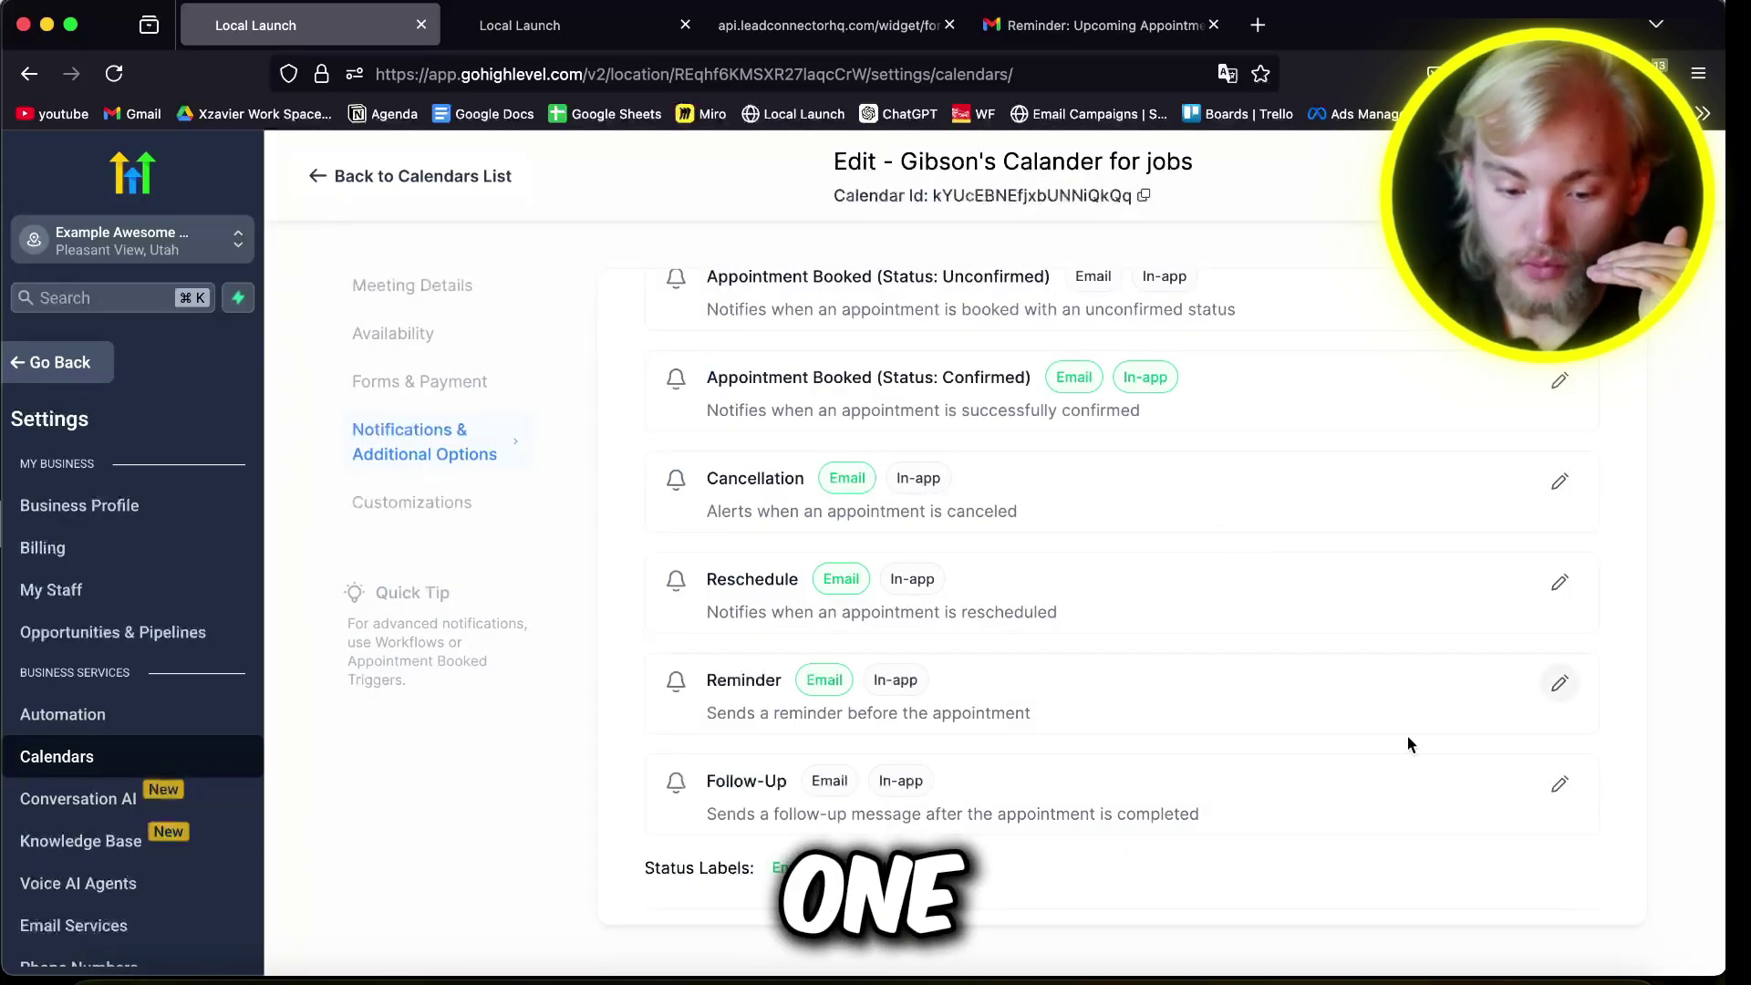
pyautogui.click(1560, 783)
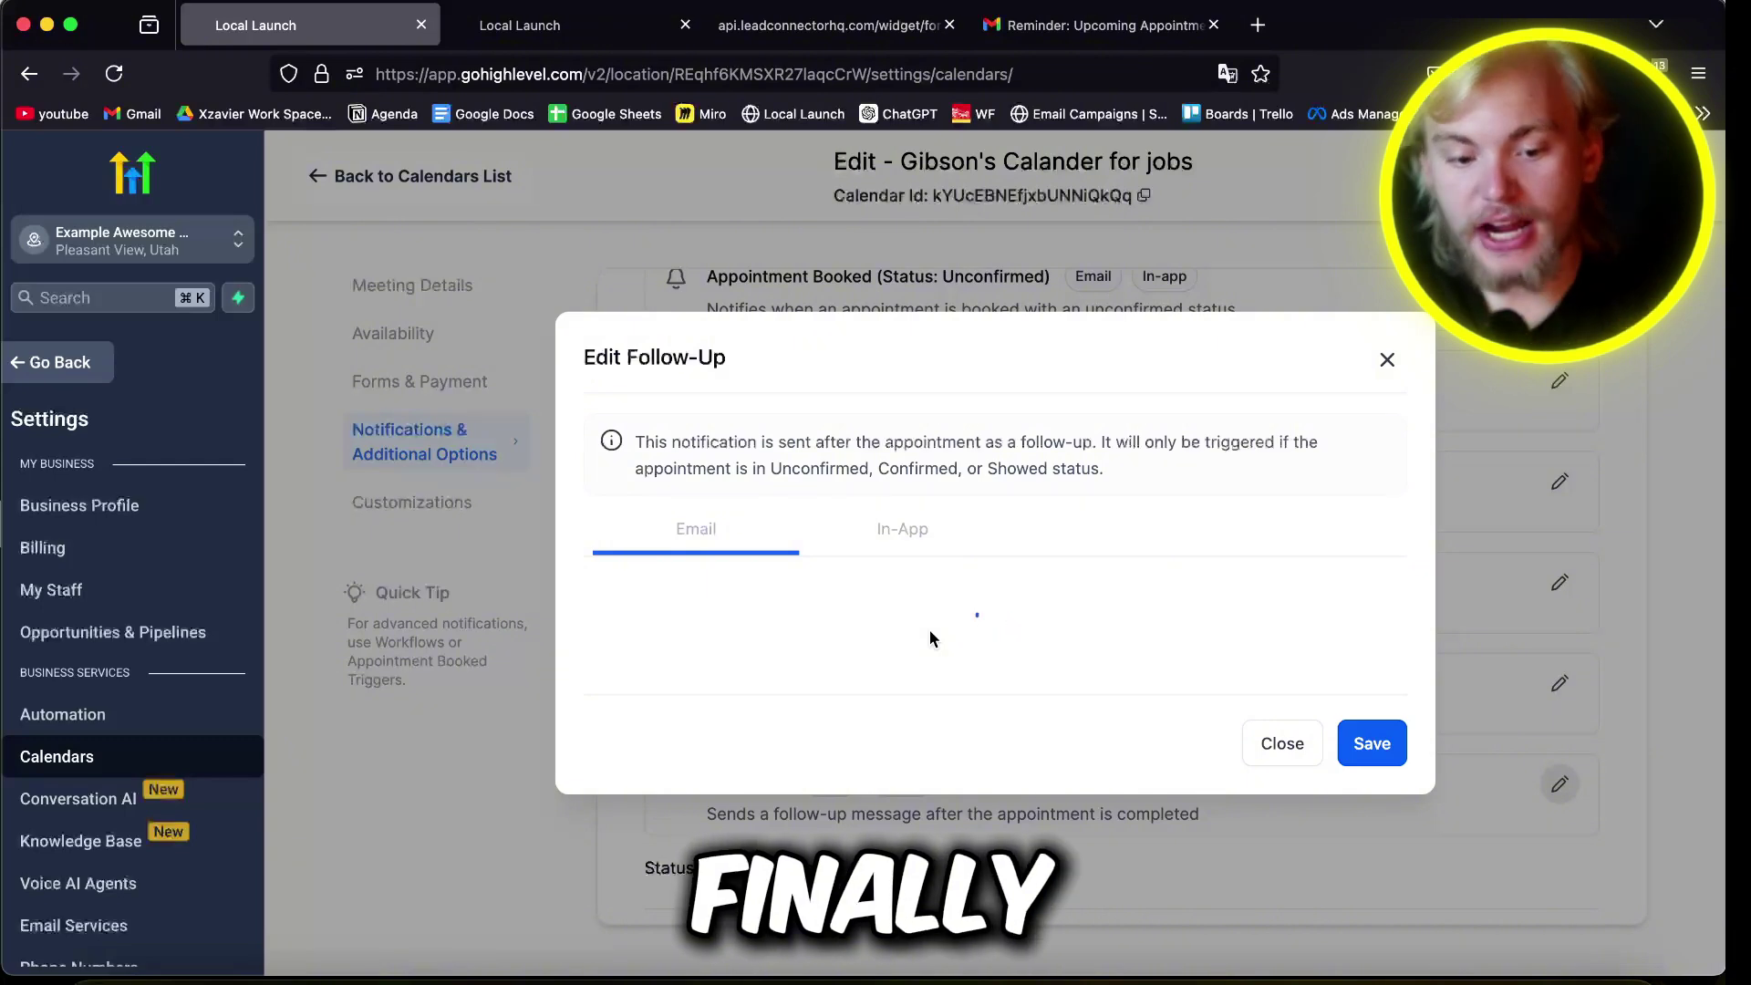
pyautogui.click(606, 479)
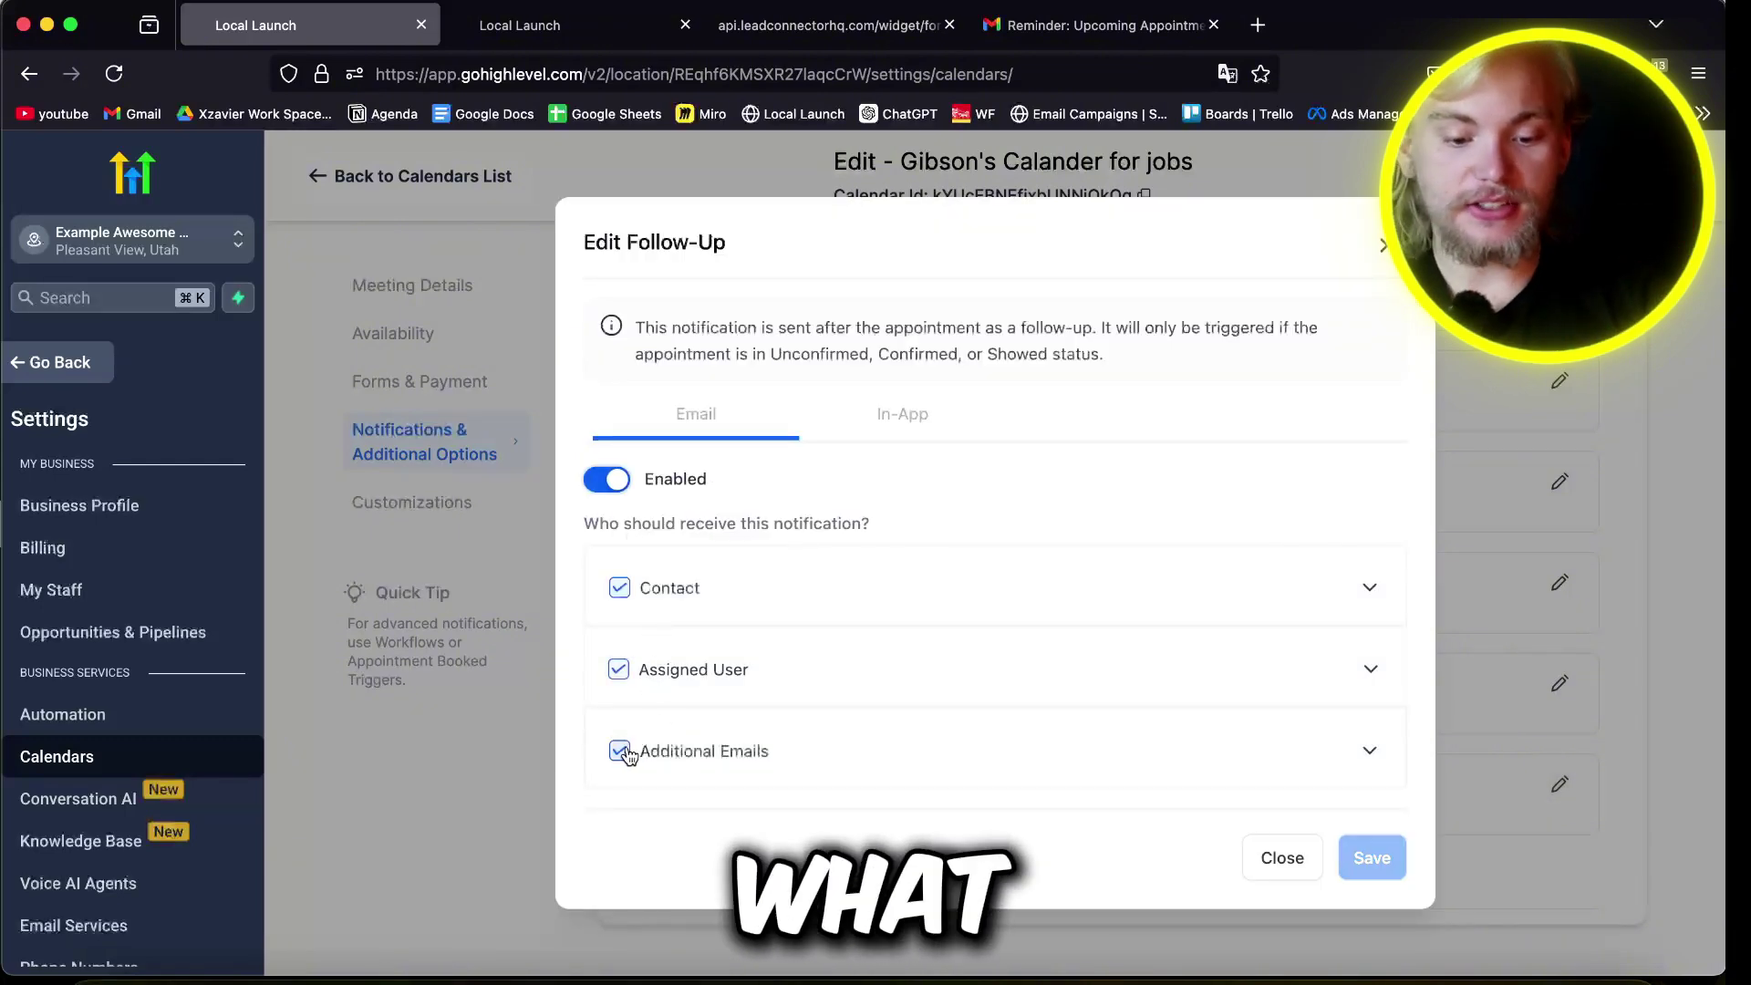
pyautogui.click(627, 751)
pyautogui.click(856, 611)
pyautogui.scroll(-10, 590, 682)
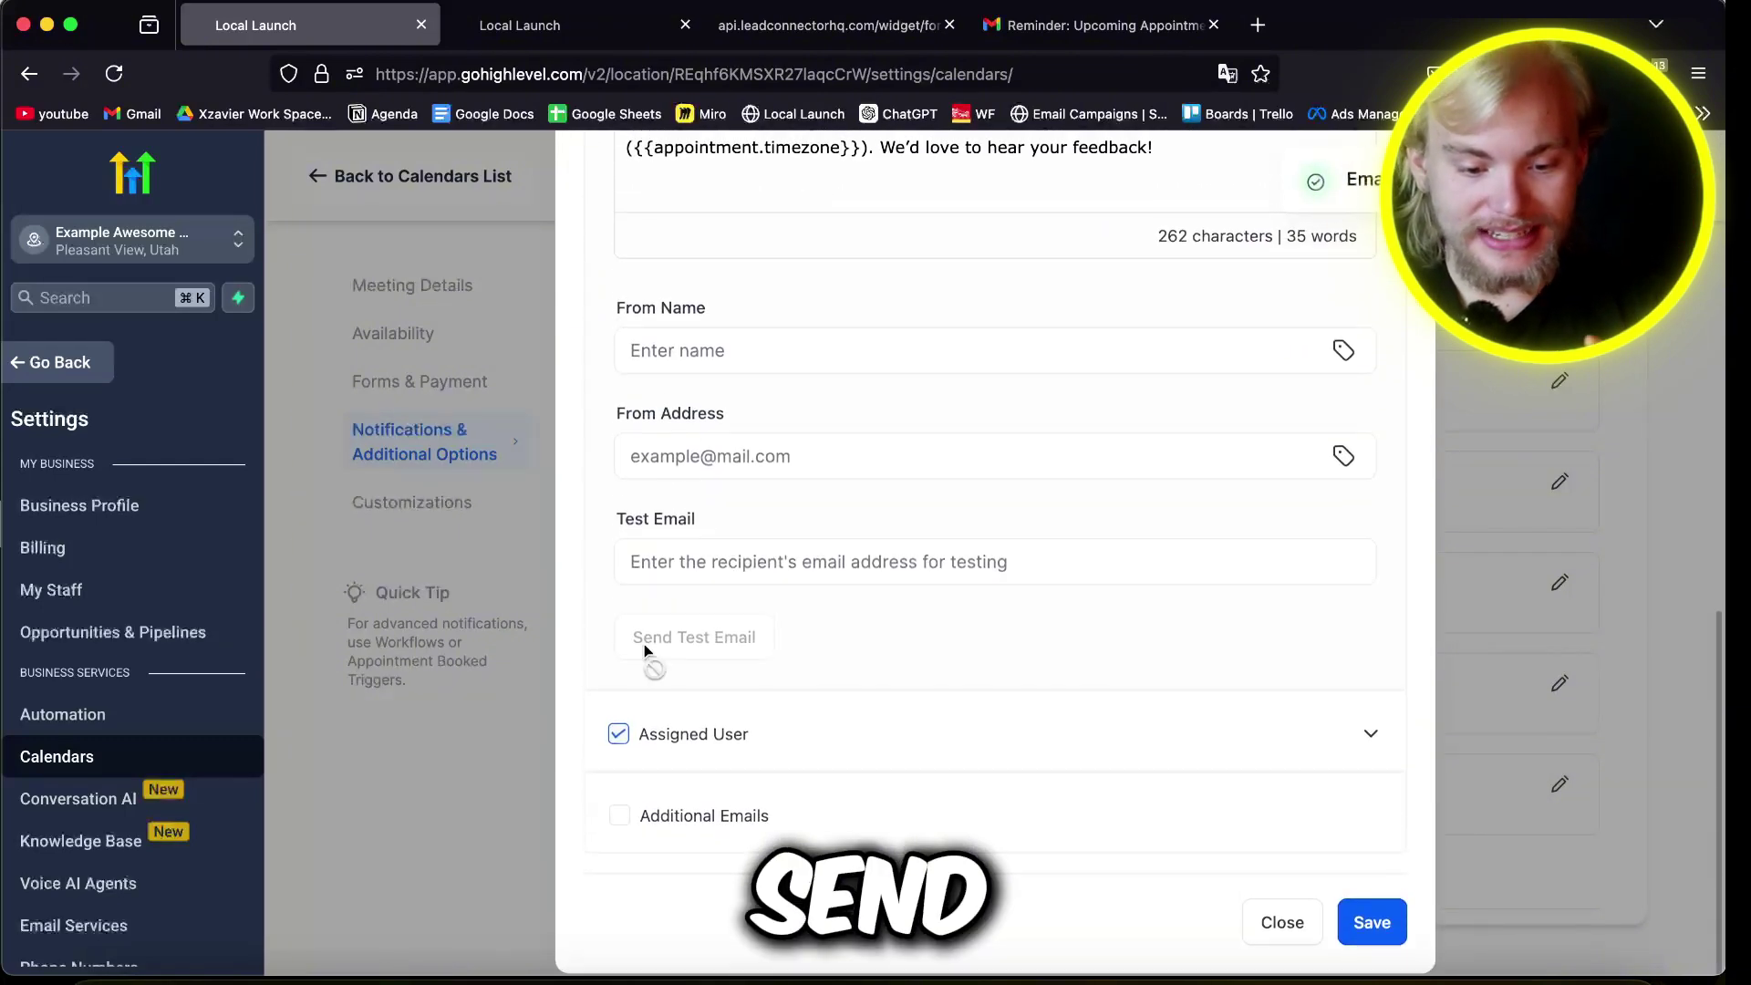
pyautogui.scroll(8, 629, 720)
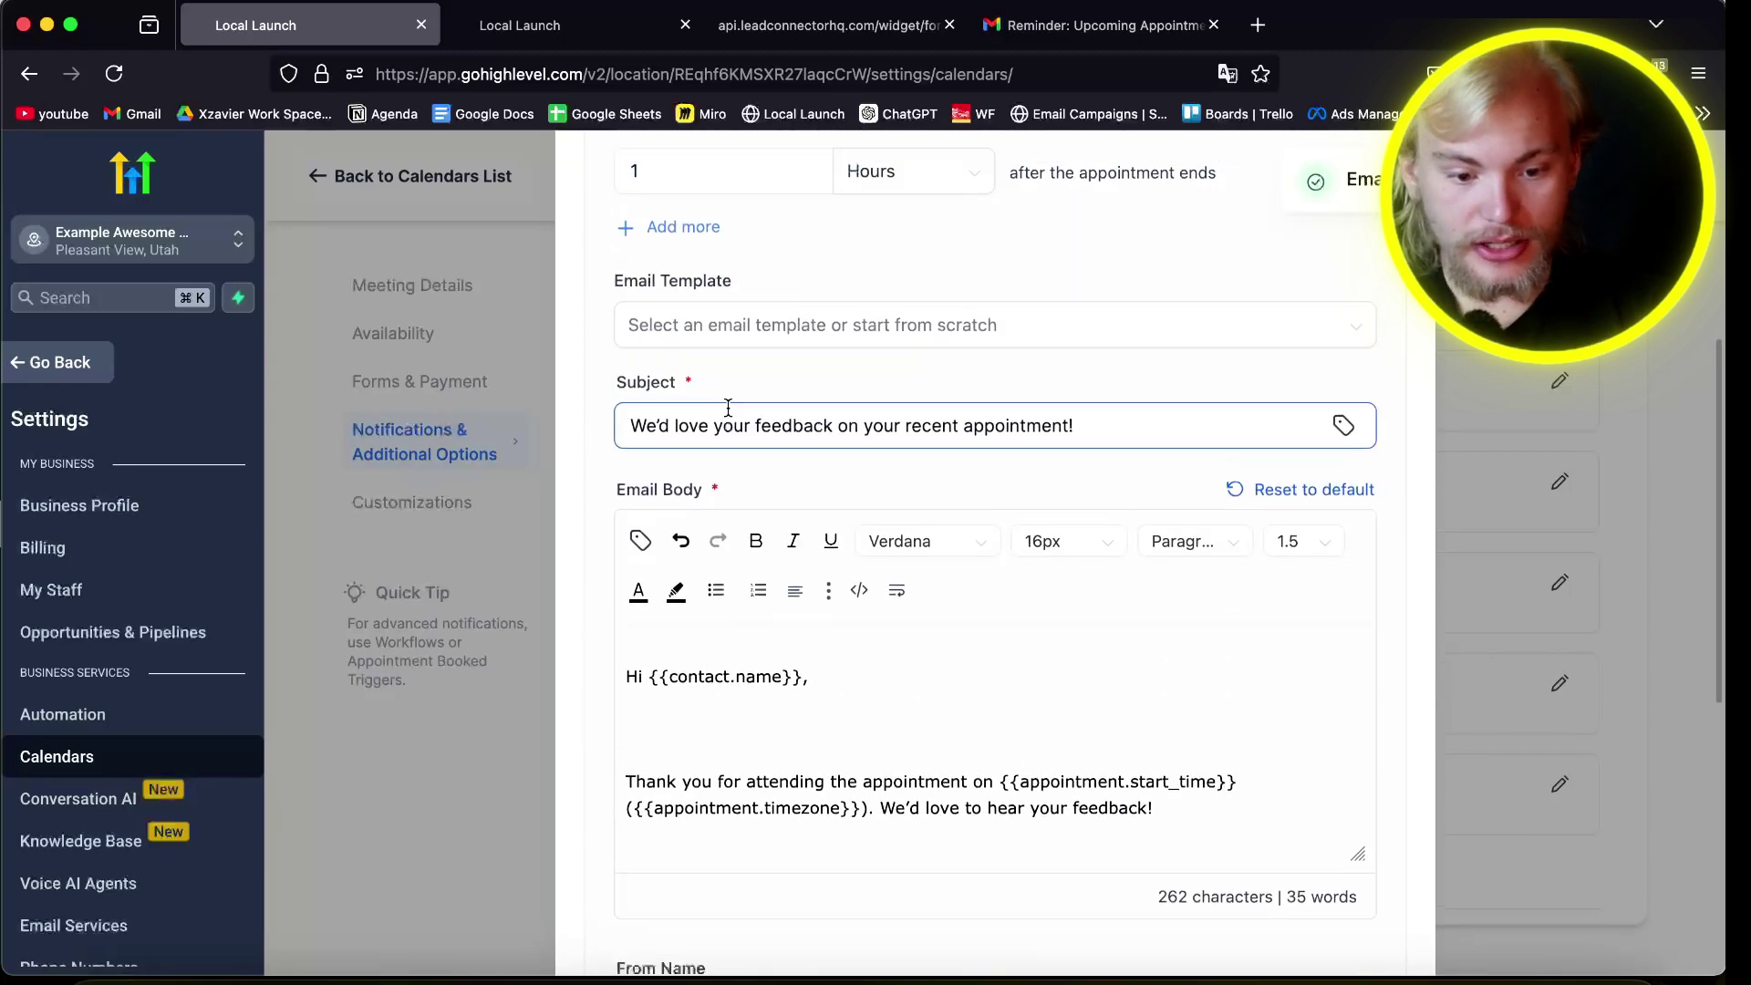
pyautogui.scroll(3, 728, 407)
# Step: Add a second follow-up send time of 10 days after the appointment
pyautogui.click(686, 445)
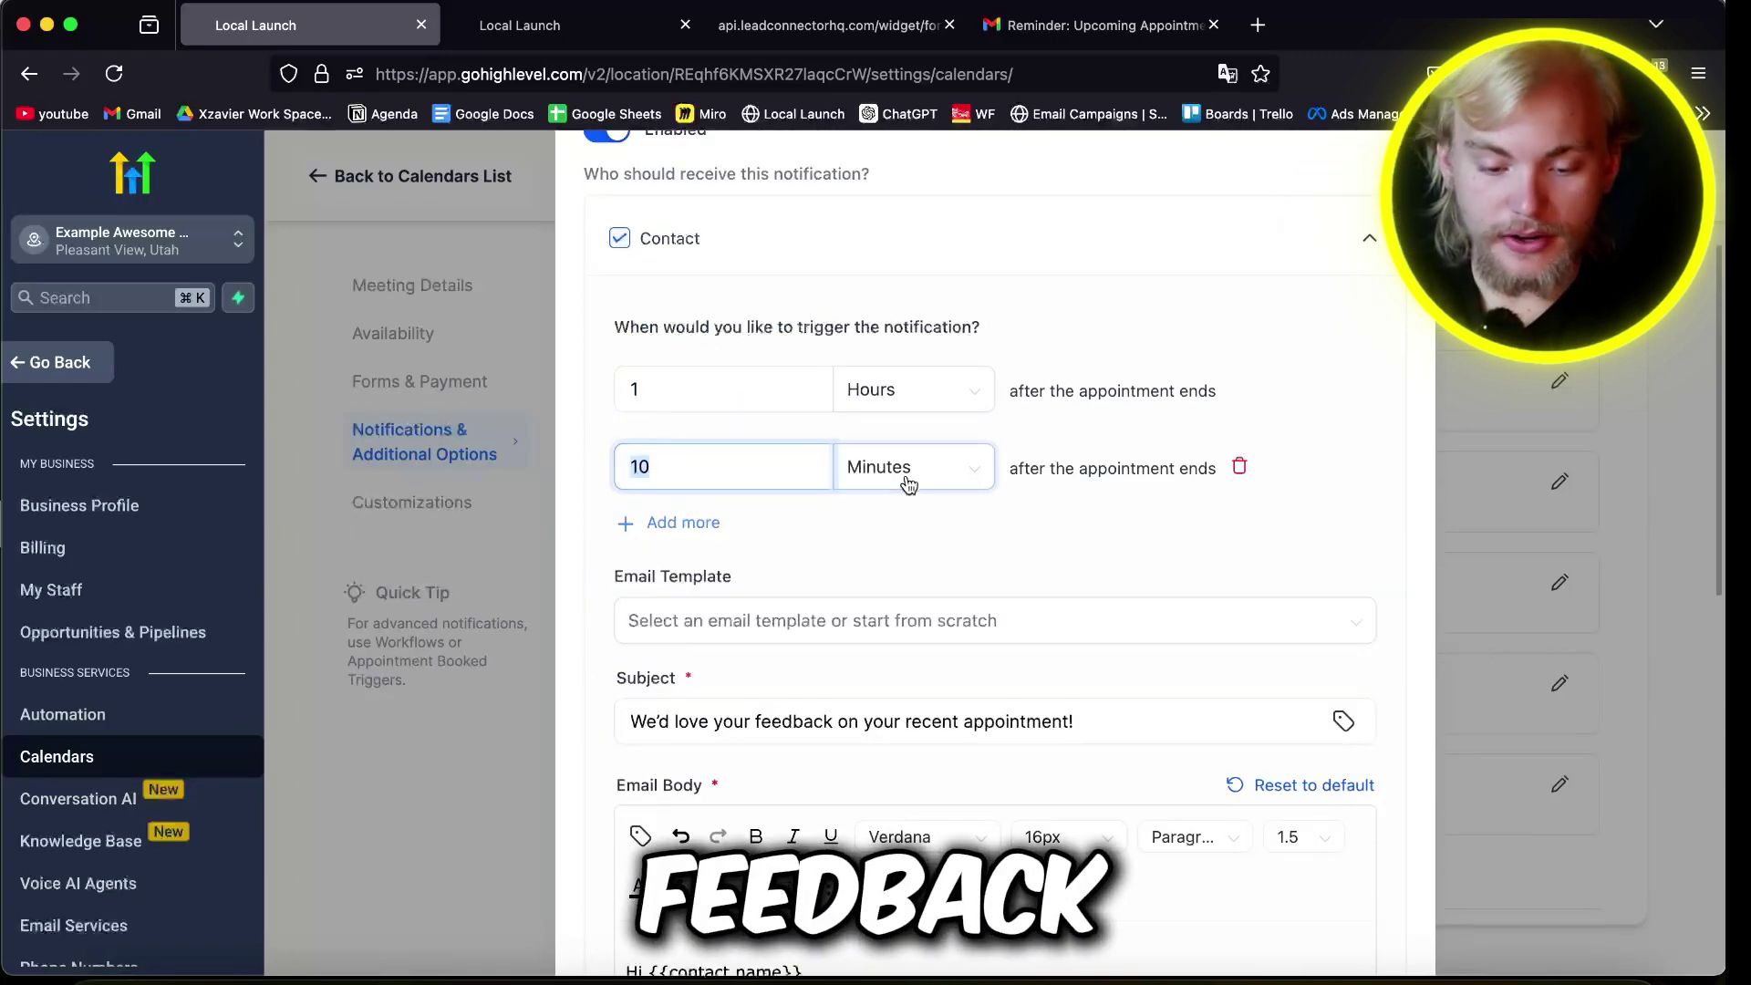
pyautogui.click(903, 467)
pyautogui.click(893, 606)
pyautogui.doubleClick(726, 447)
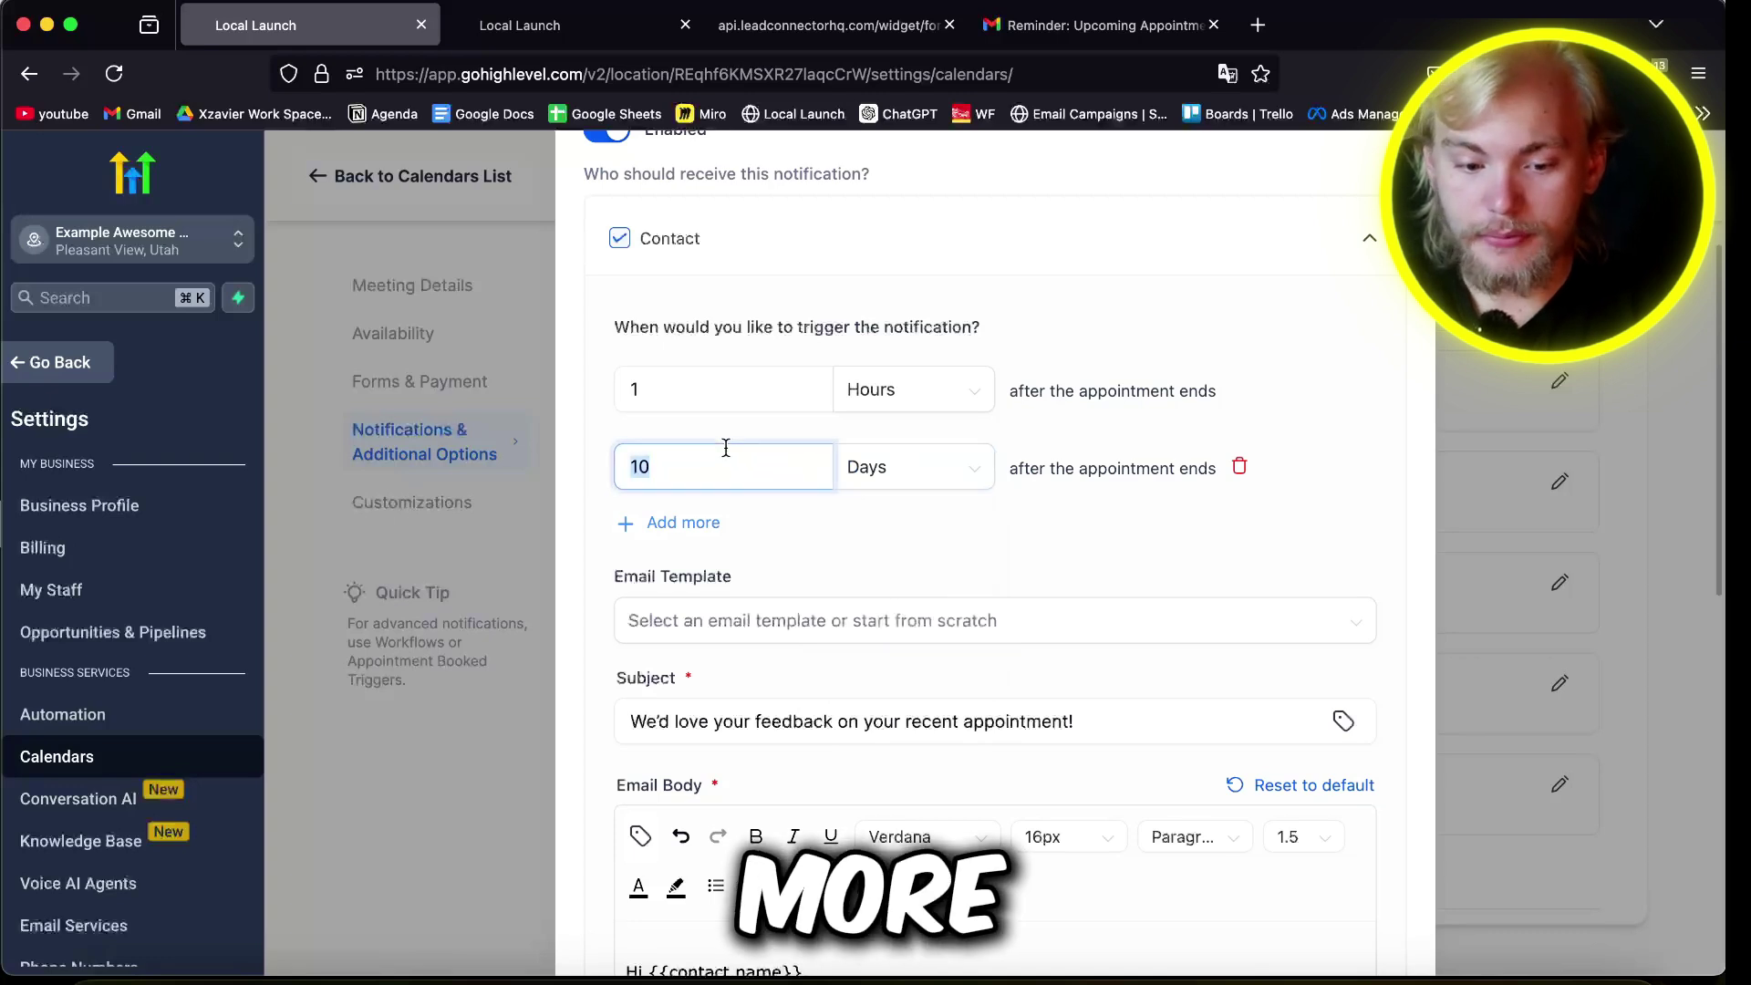
pyautogui.scroll(-5, 912, 571)
# Step: Delete the reply-invitation line from the follow-up email body and browse custom values and templates
pyautogui.click(809, 760)
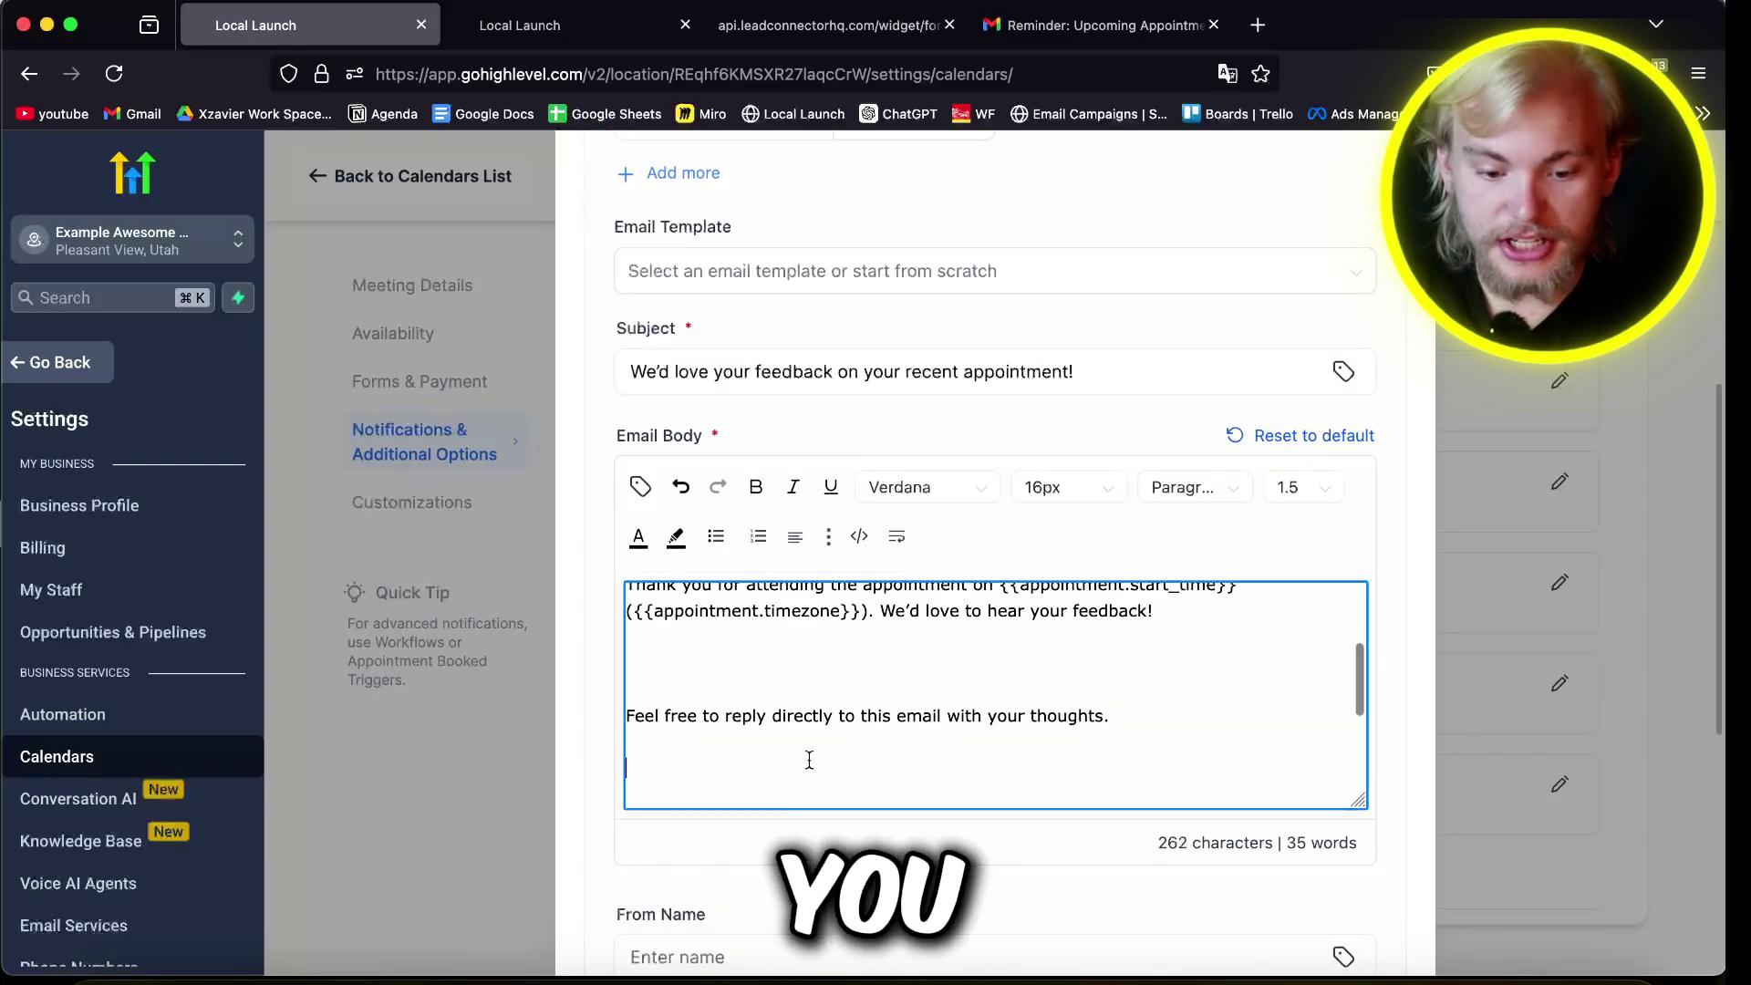
pyautogui.press('super+a')
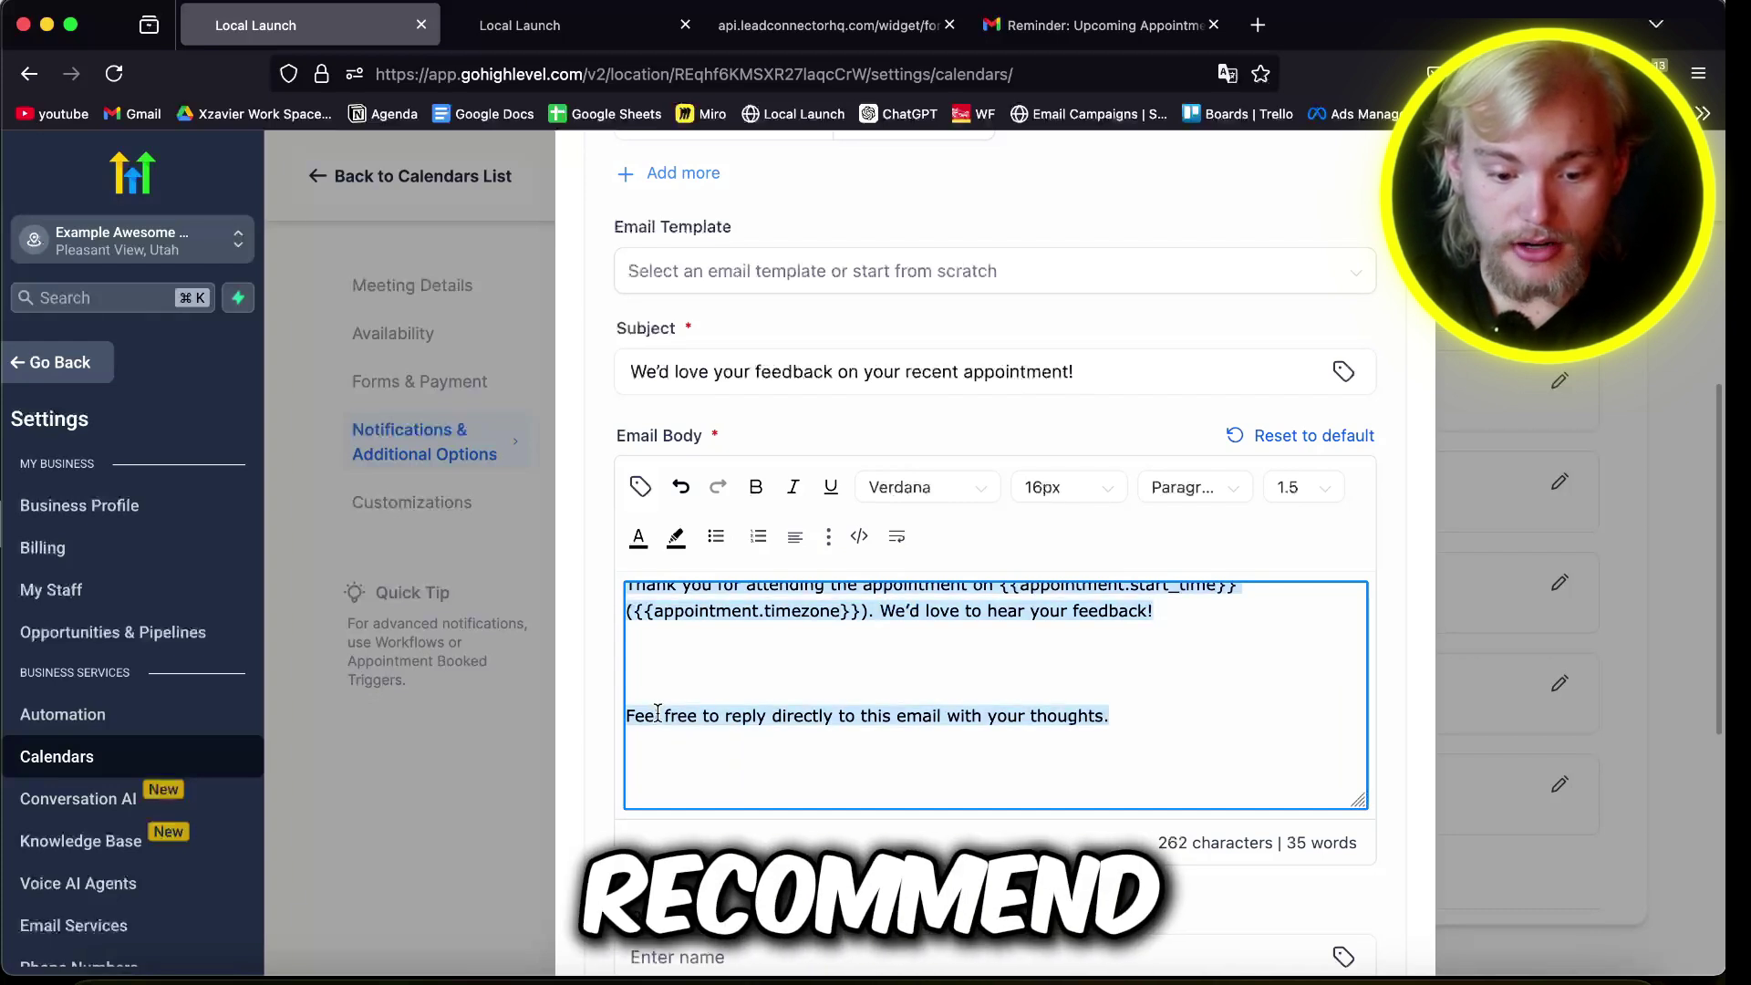
pyautogui.tripleClick(657, 715)
pyautogui.press('BackSpace')
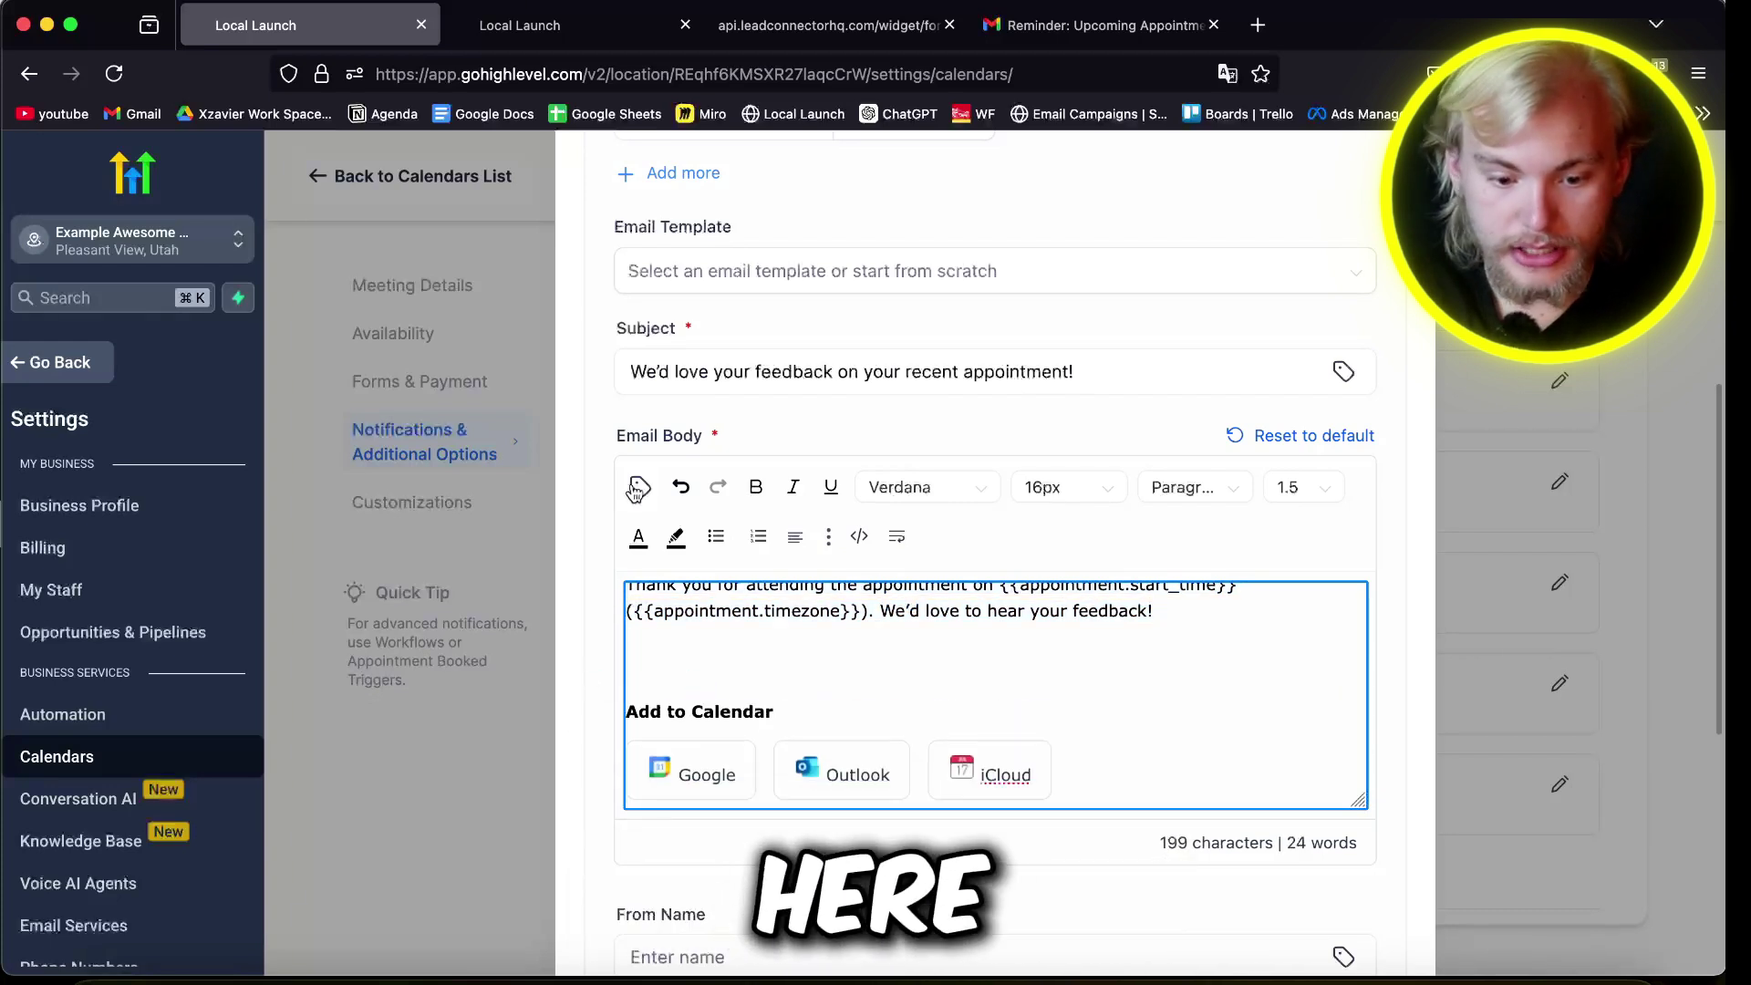
pyautogui.click(637, 488)
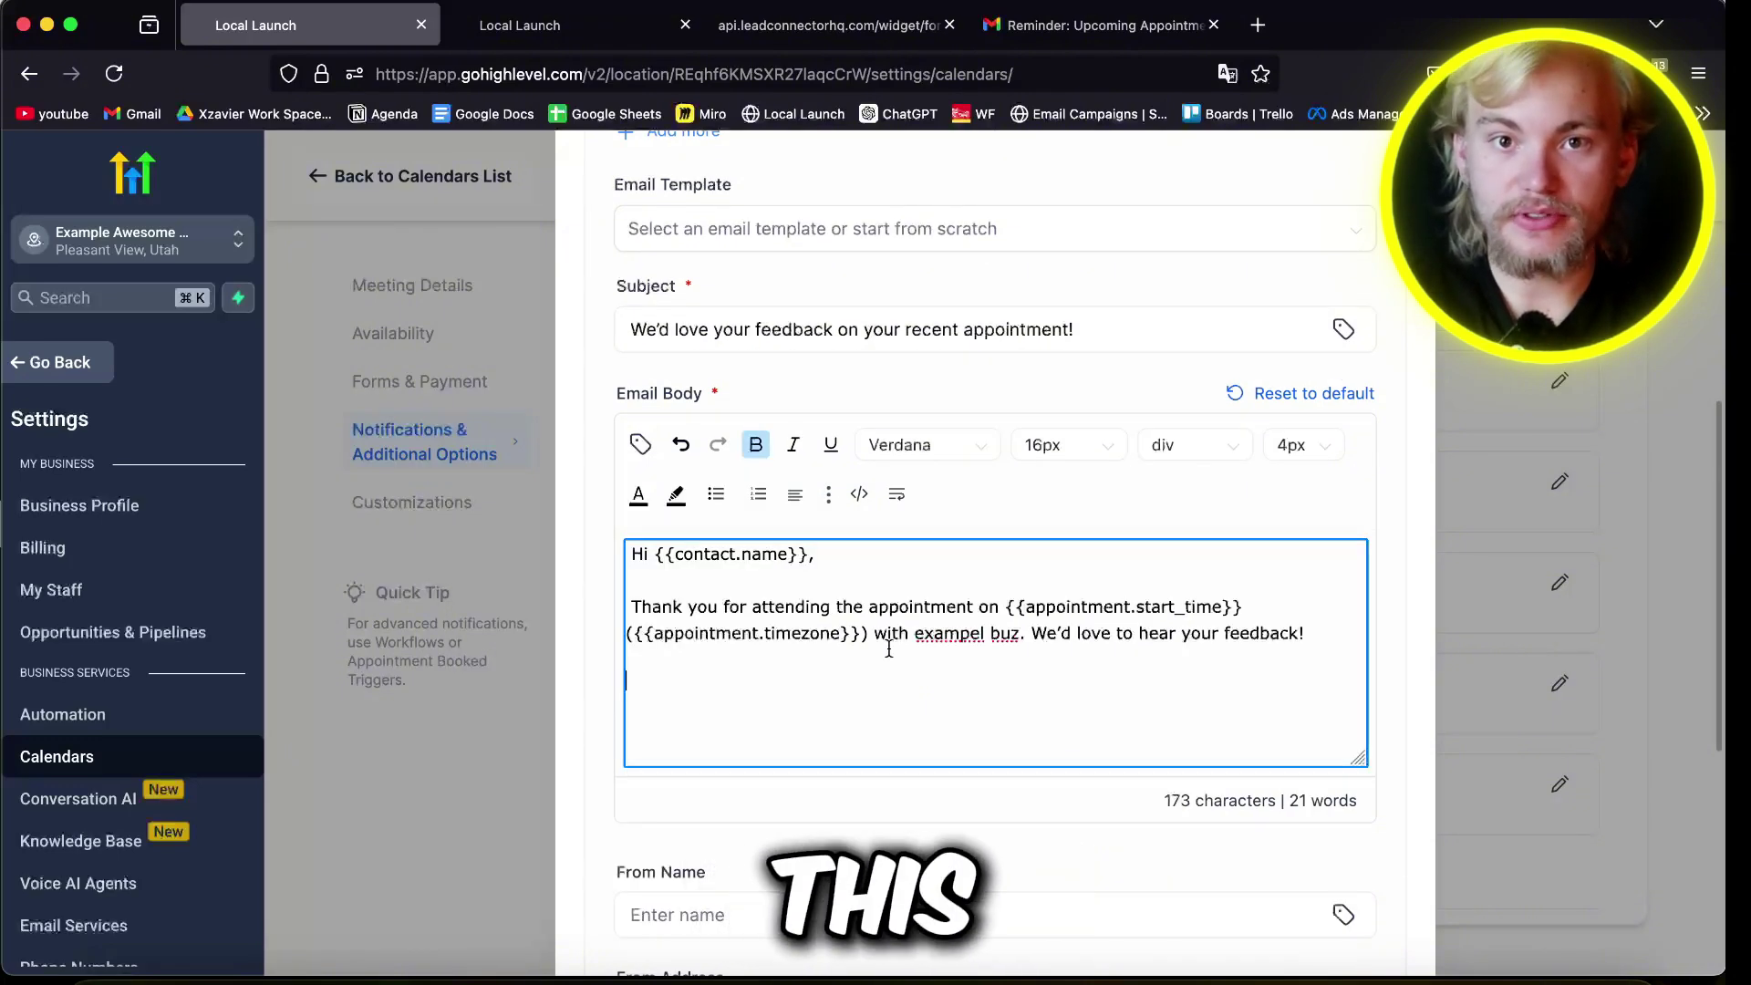
pyautogui.click(846, 228)
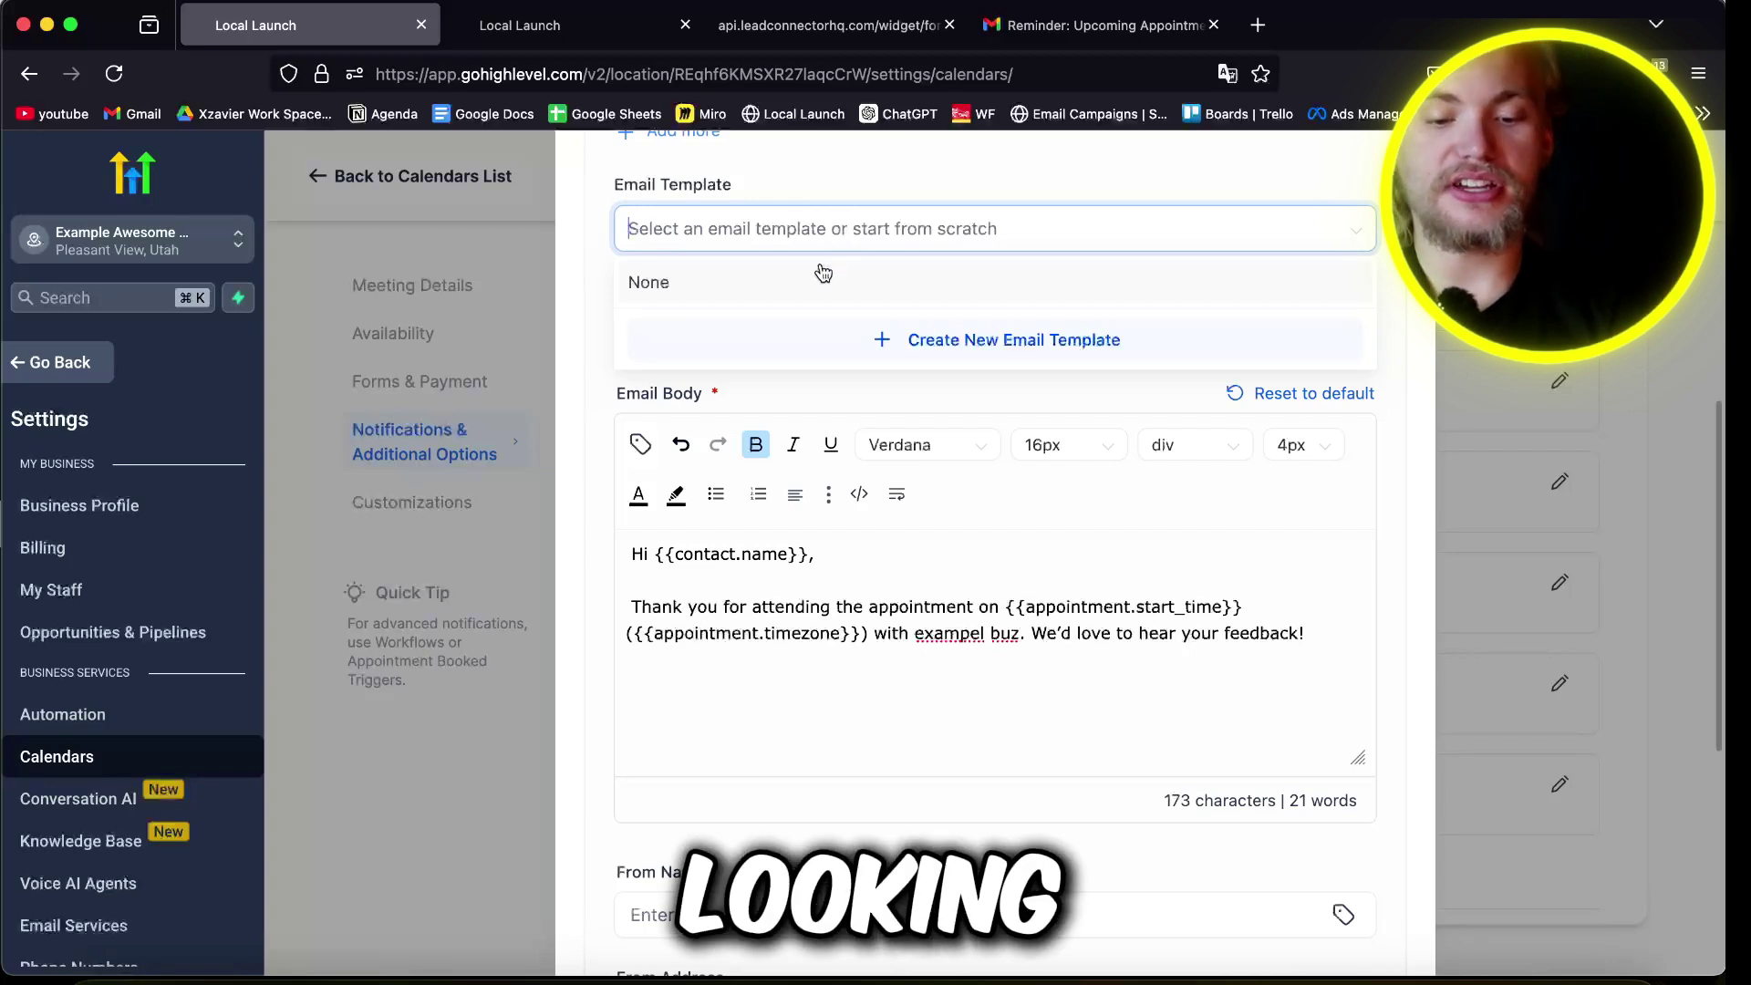
# Step: Scroll through the Appliance E.M.T. website preview down to the client testimonials
pyautogui.click(763, 633)
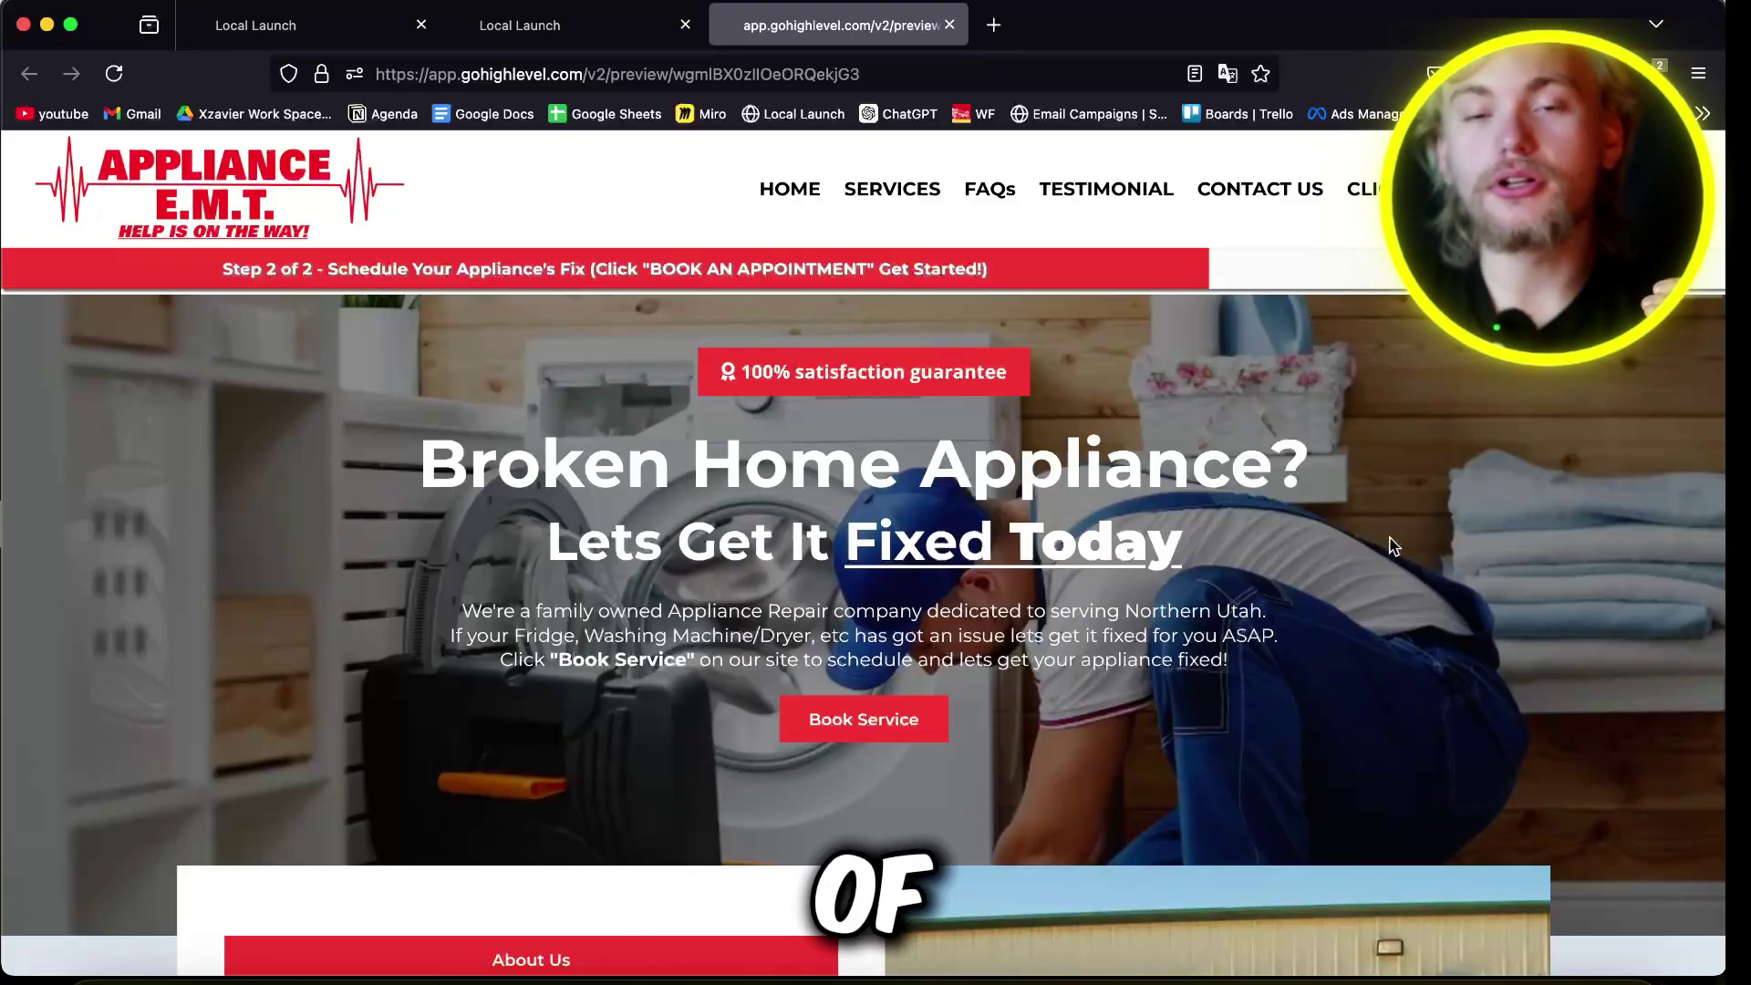
pyautogui.scroll(-2, 1393, 545)
pyautogui.scroll(-5, 1184, 640)
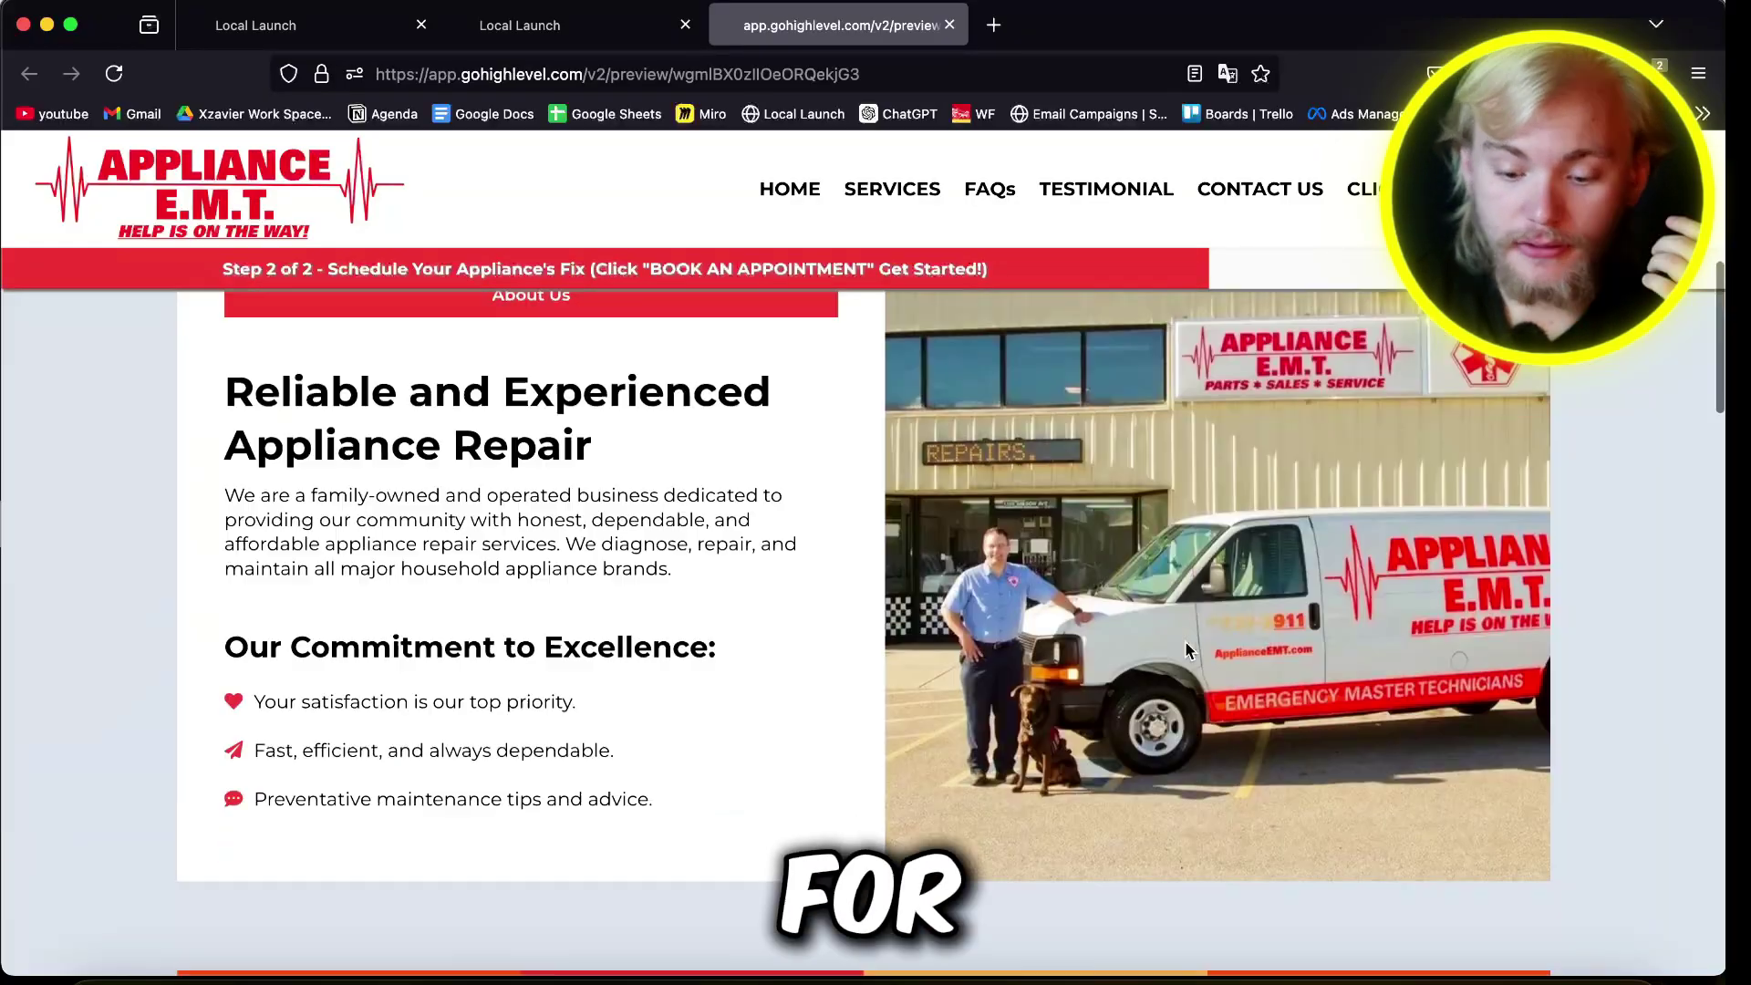
pyautogui.scroll(-10, 1185, 640)
pyautogui.scroll(-8, 1184, 643)
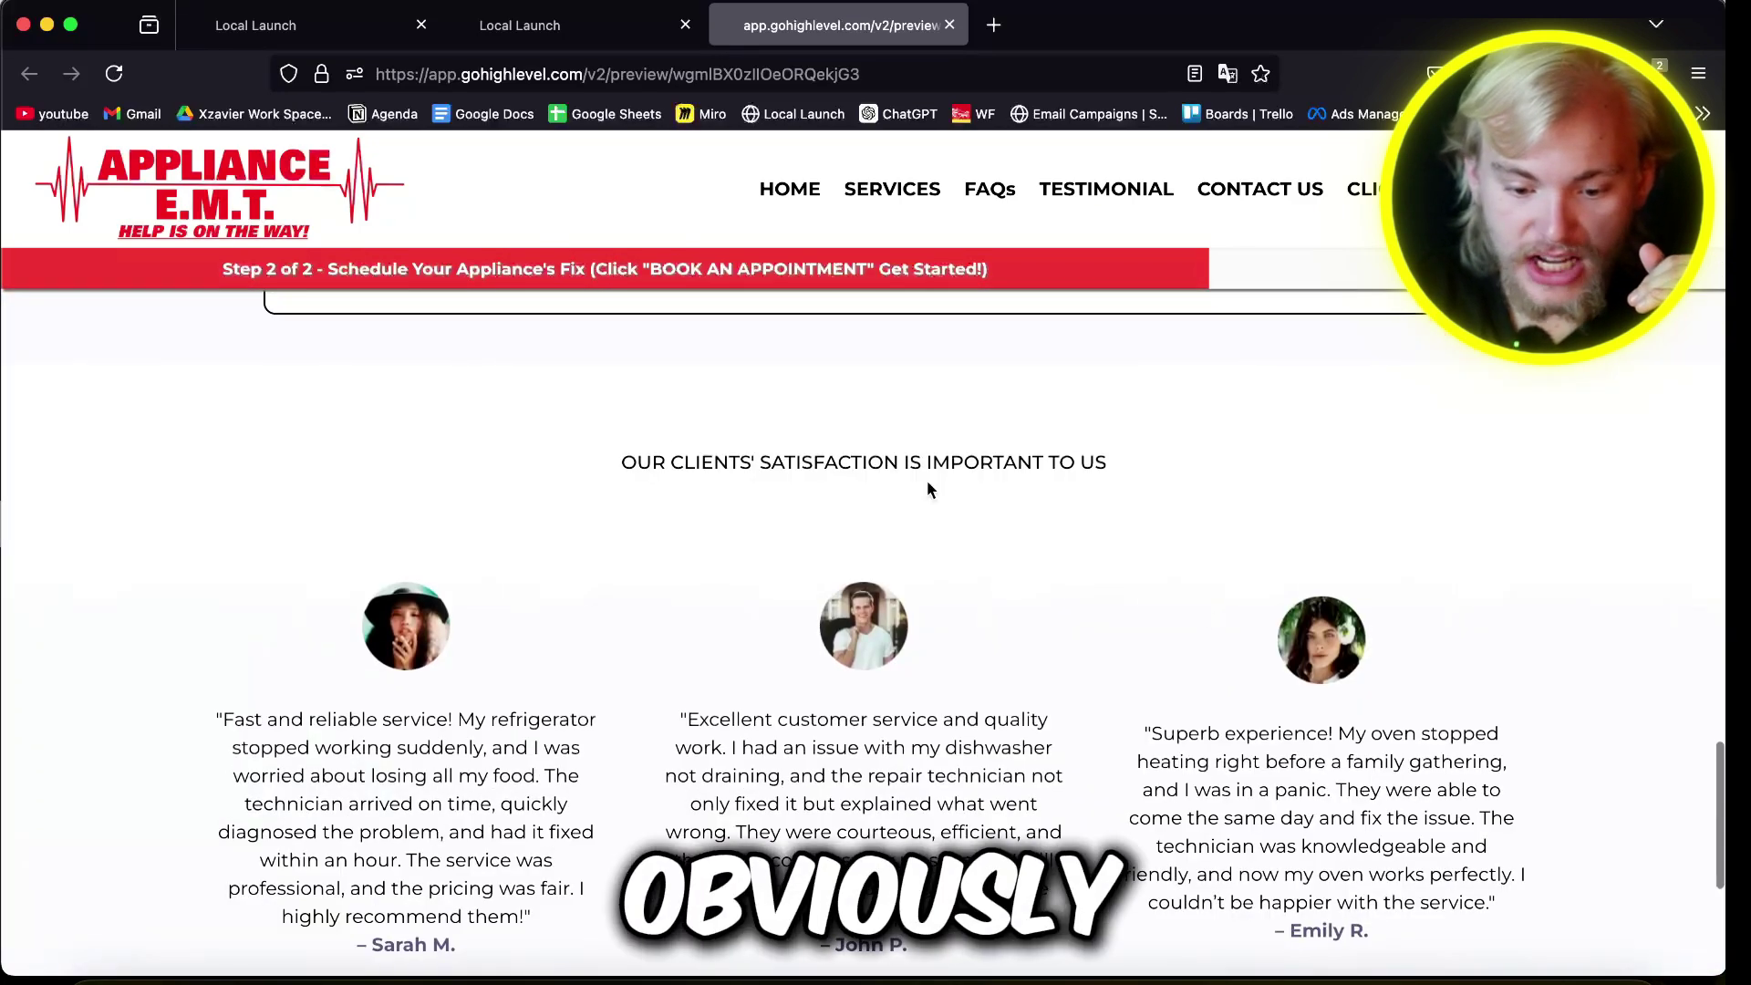
pyautogui.scroll(-5, 482, 615)
pyautogui.scroll(3, 481, 615)
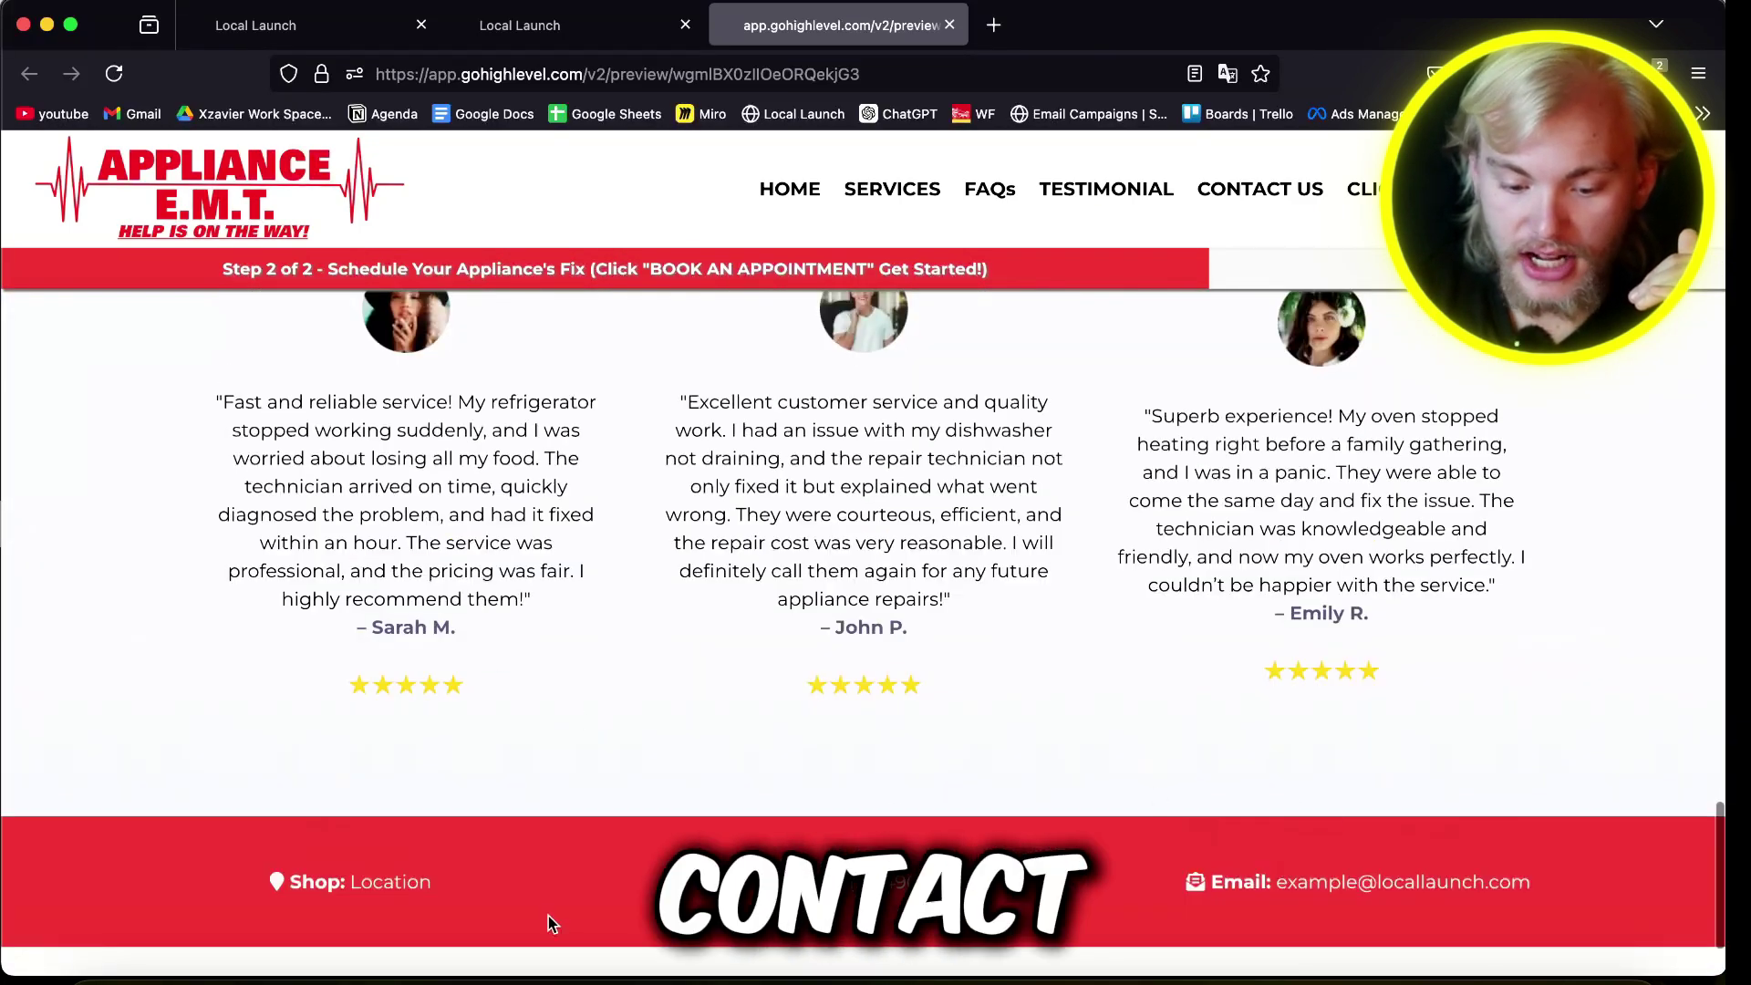
pyautogui.scroll(5, 989, 821)
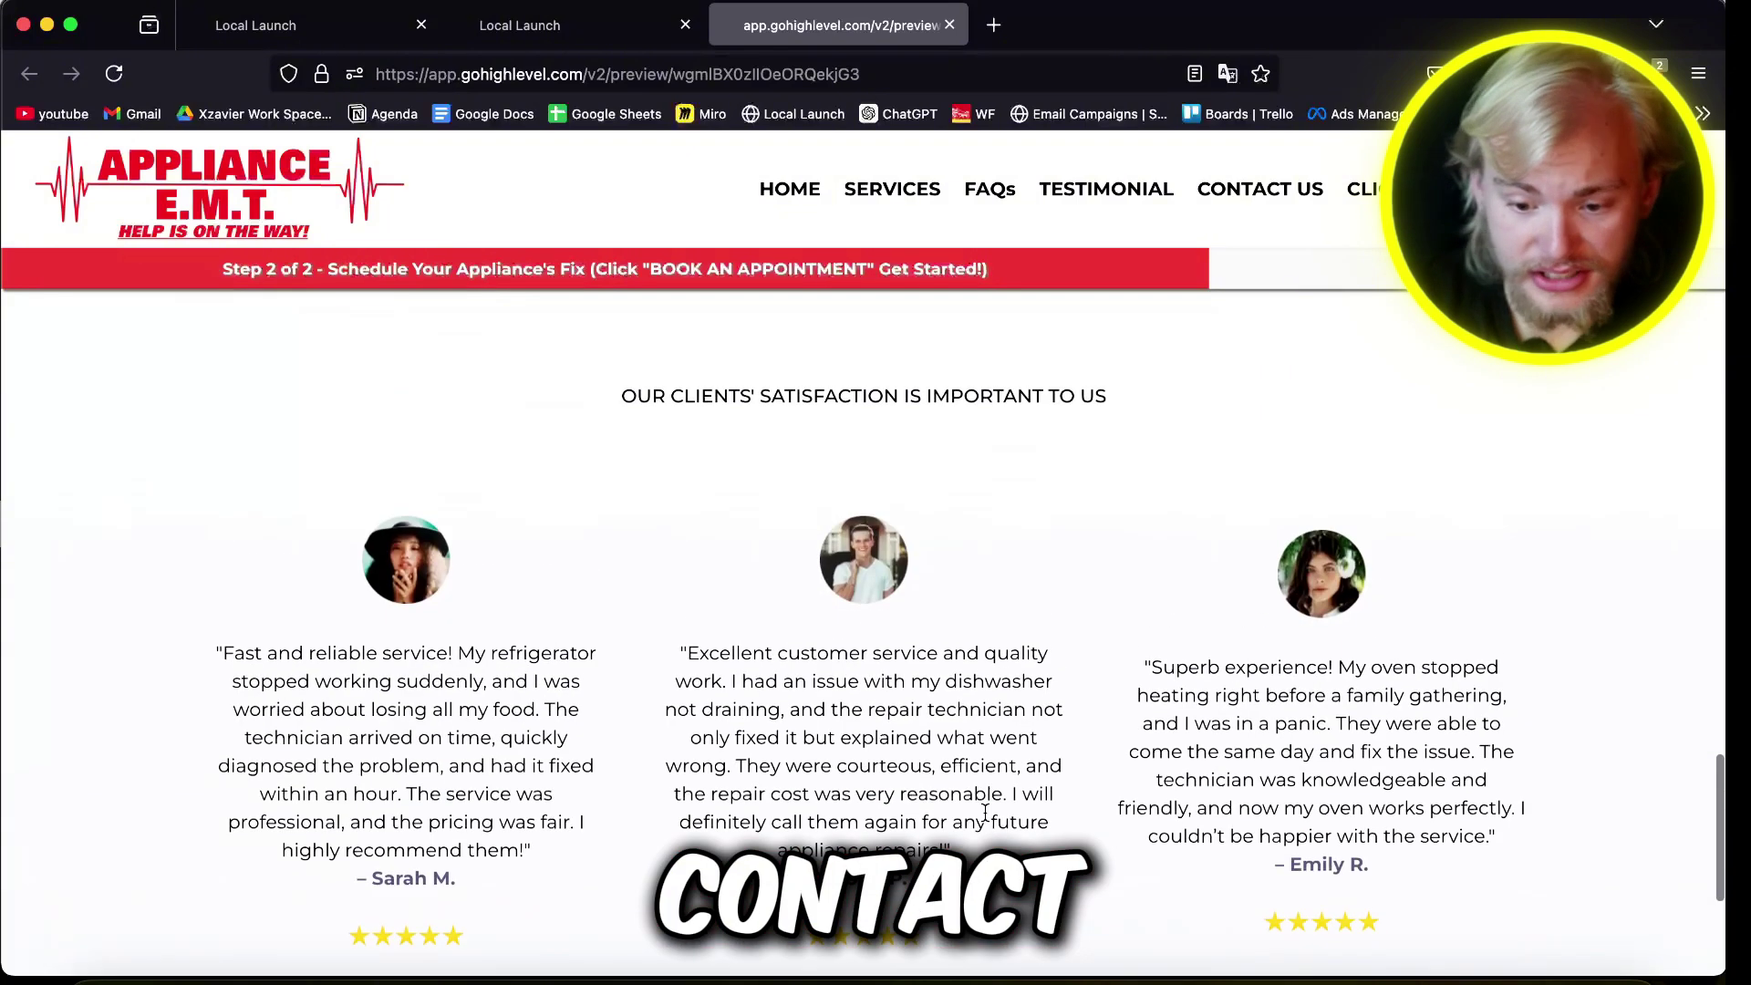
pyautogui.scroll(-1, 941, 792)
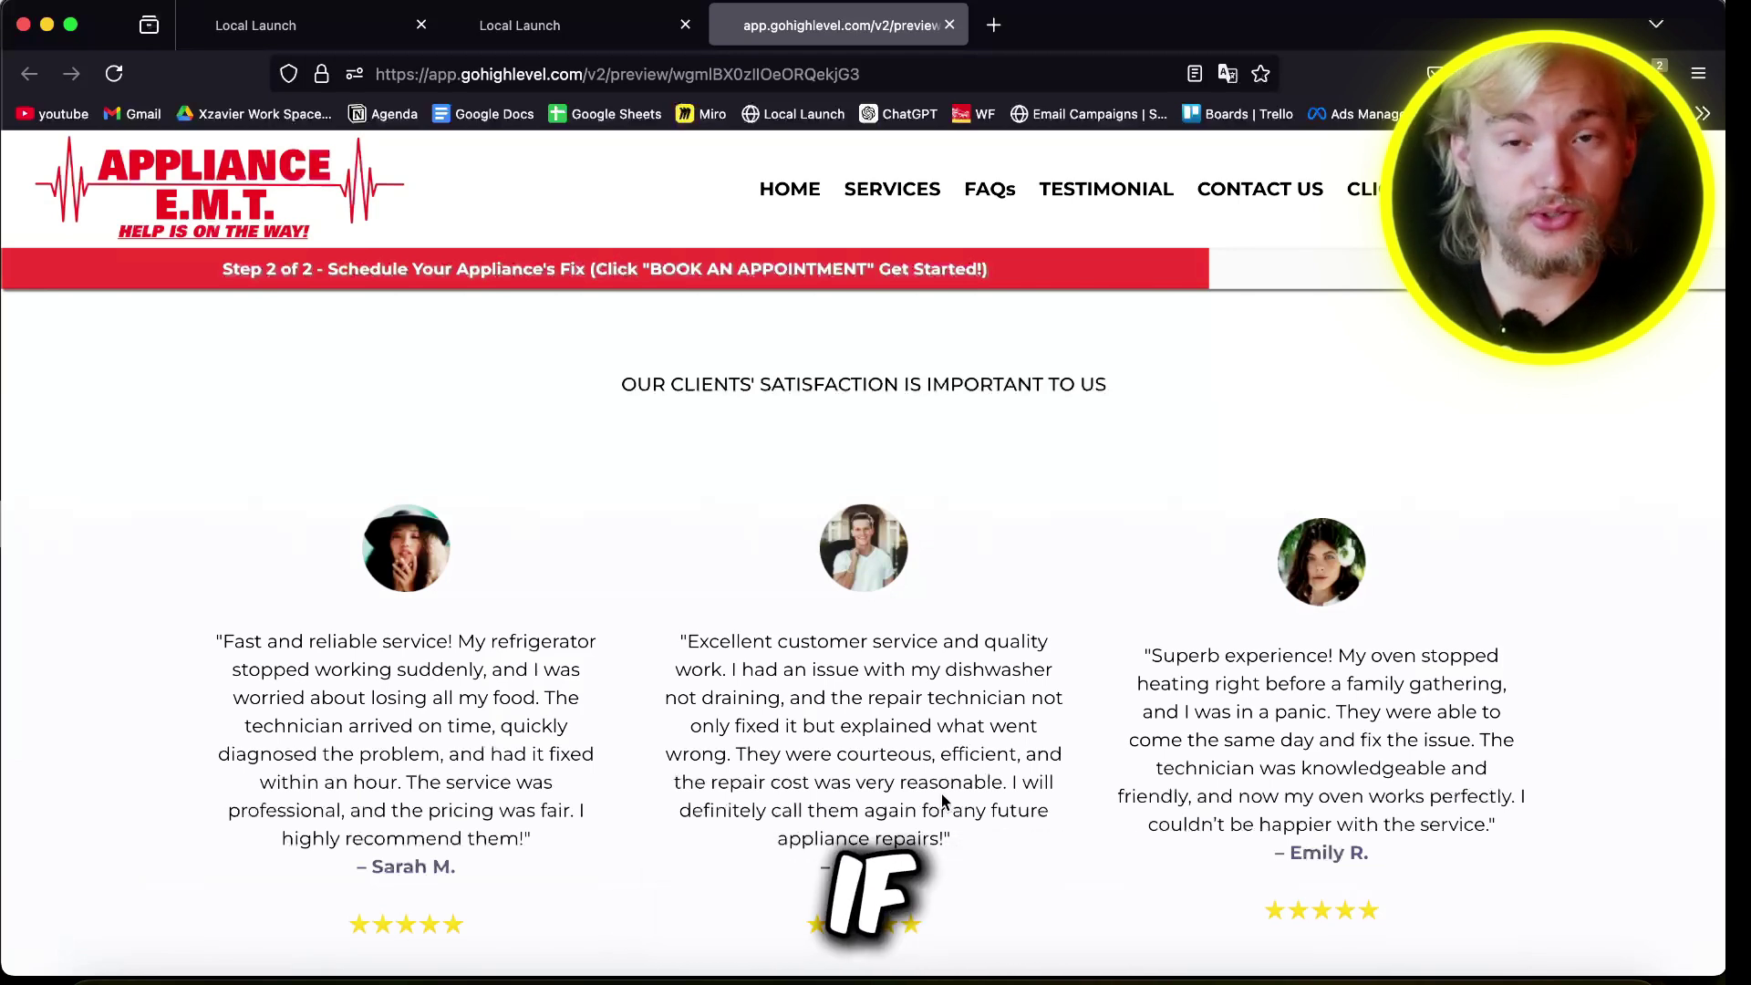
# Step: Preview the booking page, pick the June 9 04:30 PM slot, and review the booking form
pyautogui.click(1450, 189)
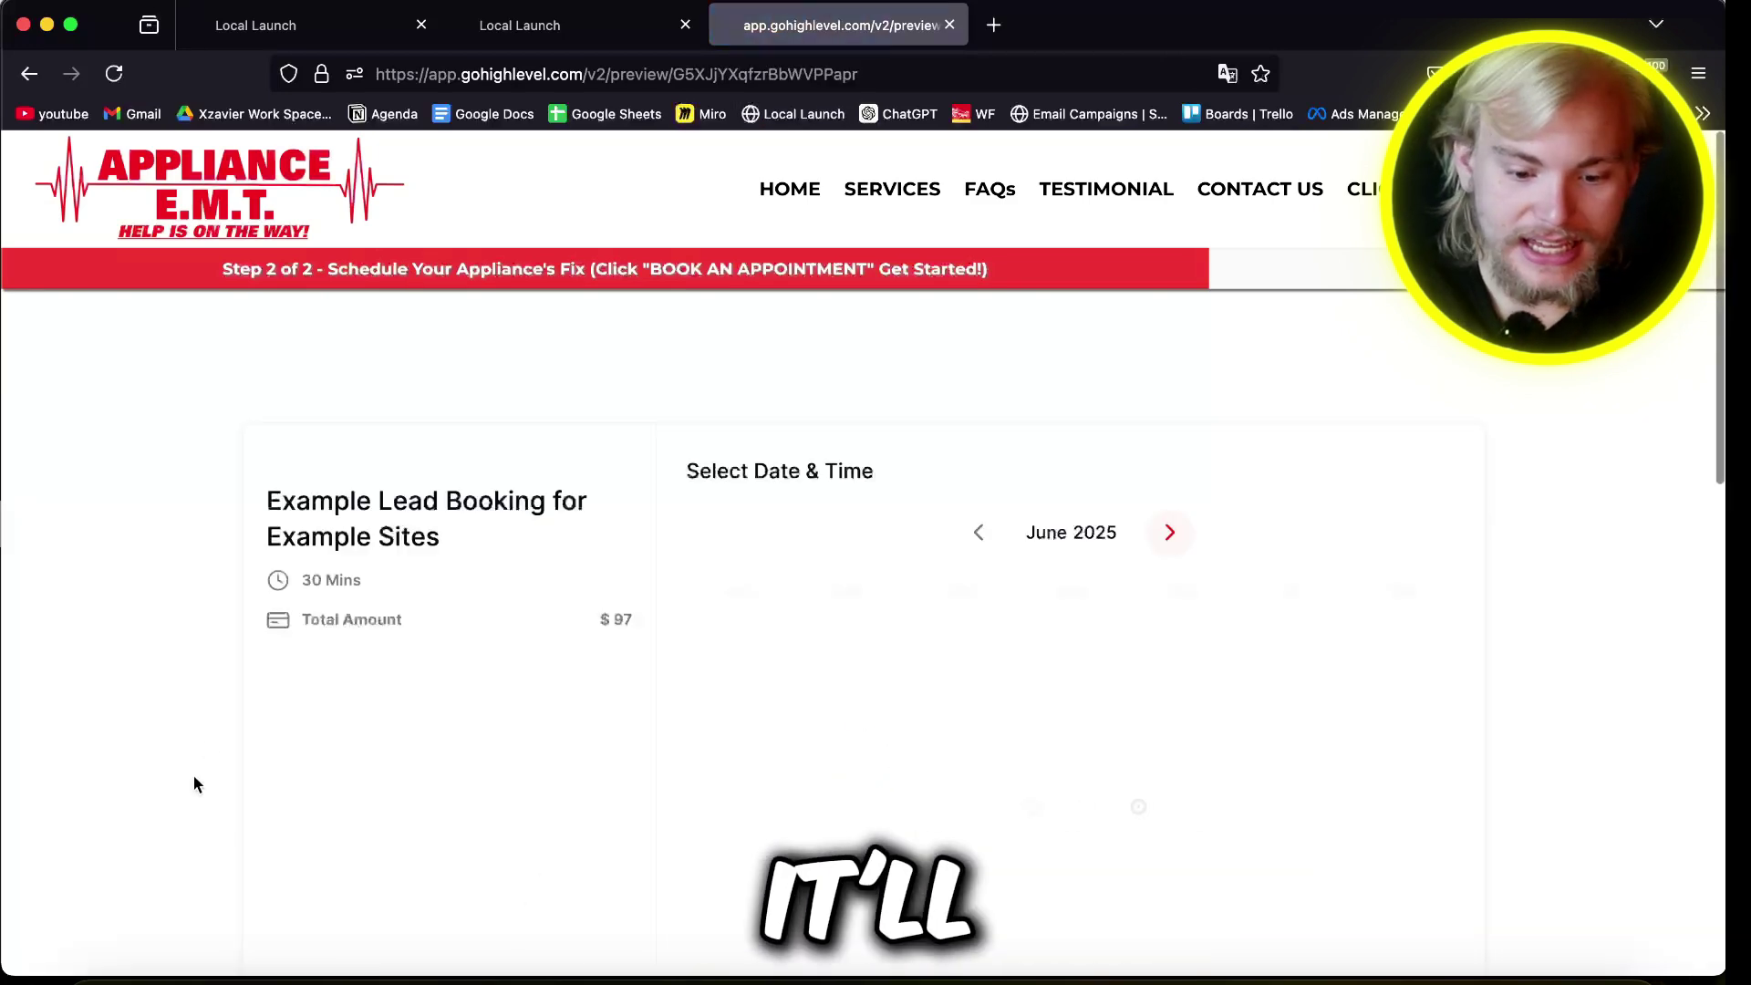
pyautogui.scroll(-3, 193, 774)
pyautogui.scroll(1, 1026, 699)
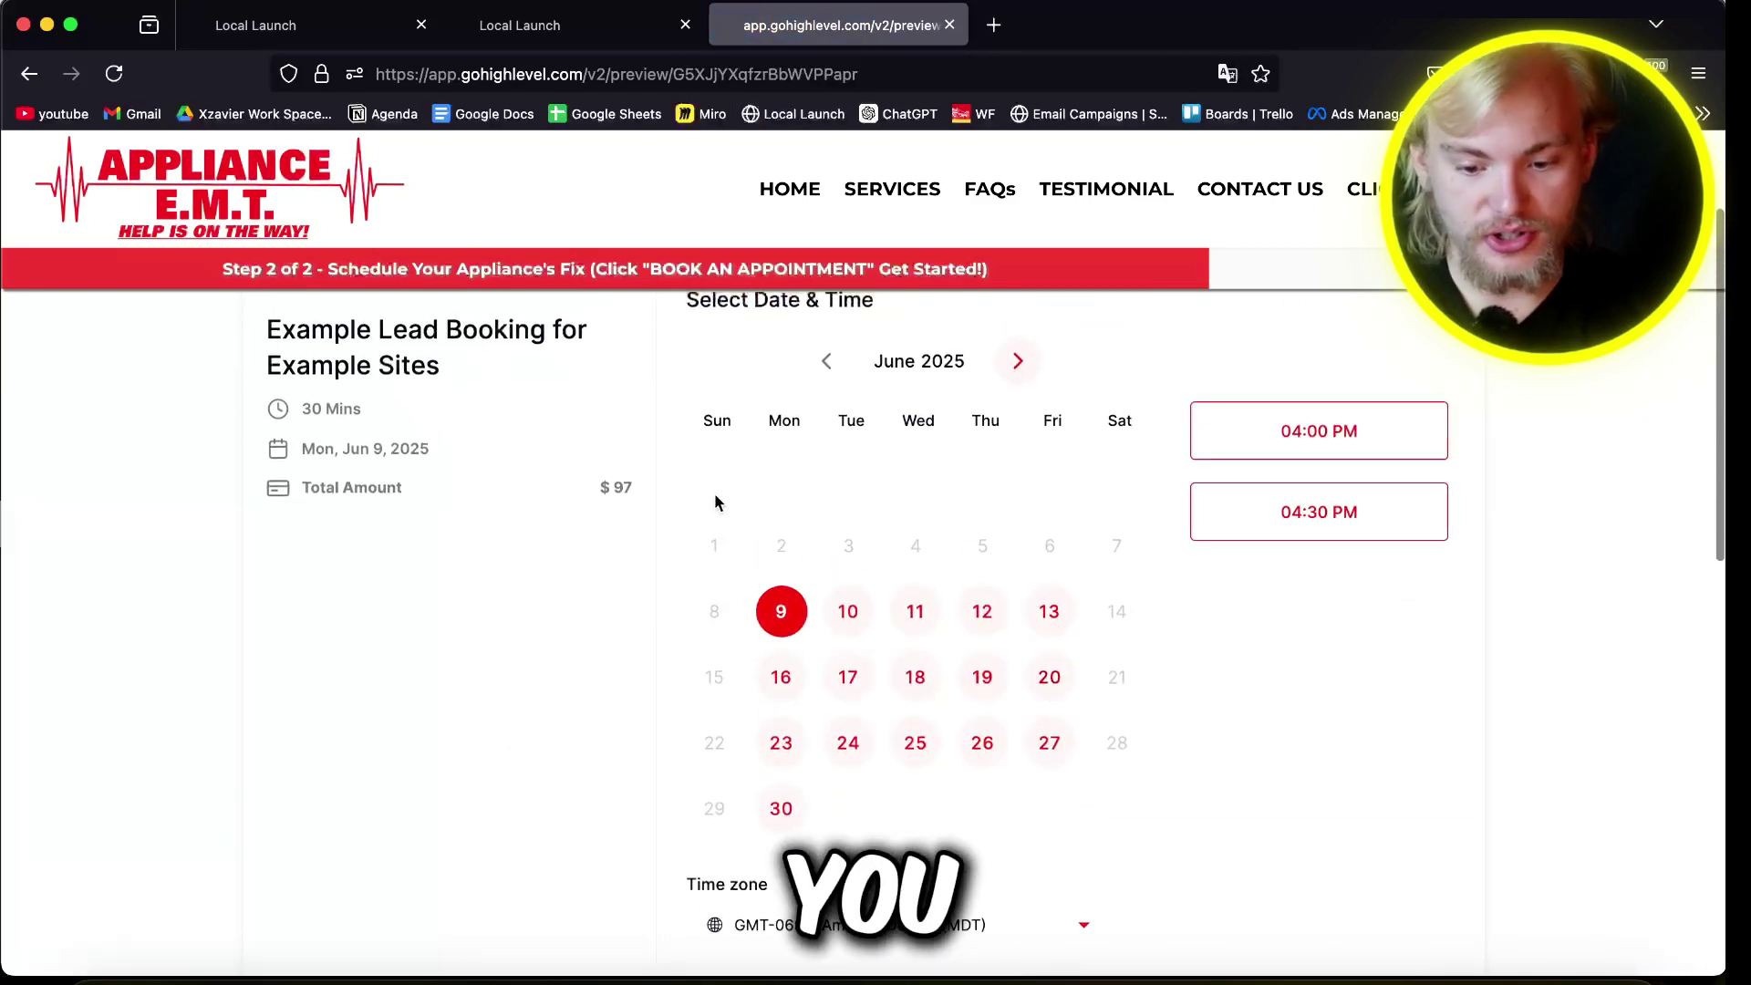
pyautogui.scroll(1, 802, 483)
pyautogui.click(1276, 562)
pyautogui.click(1349, 560)
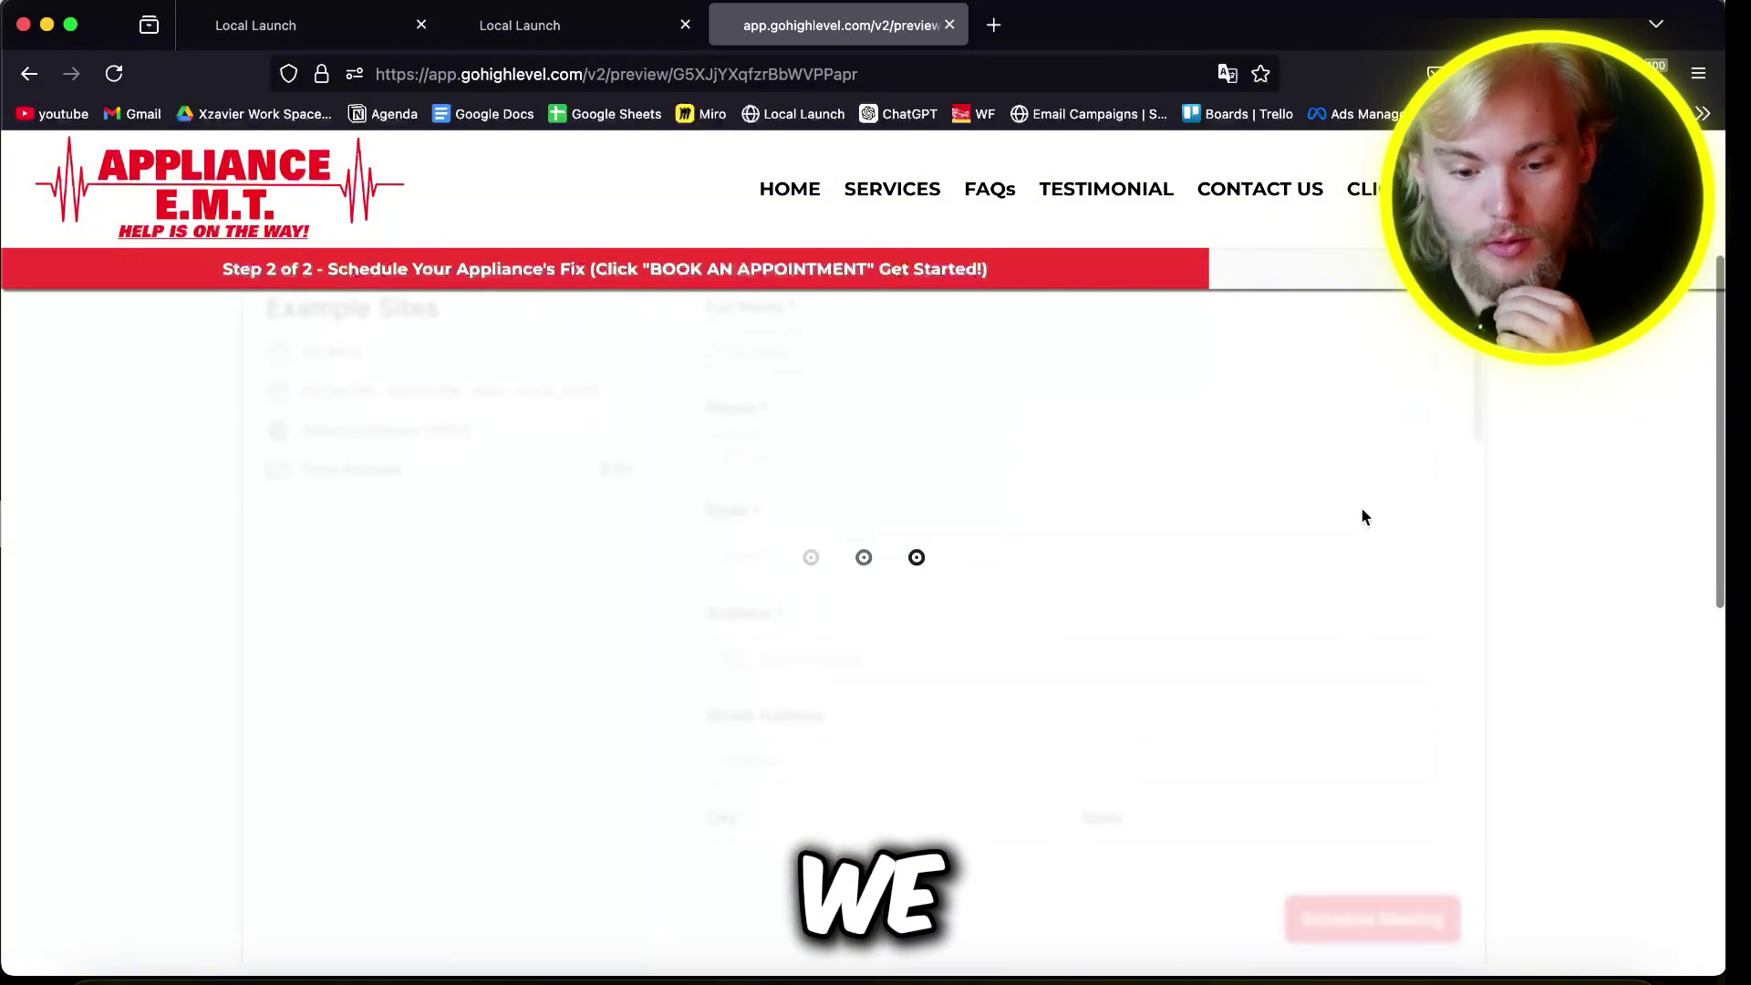
pyautogui.scroll(-15, 1035, 682)
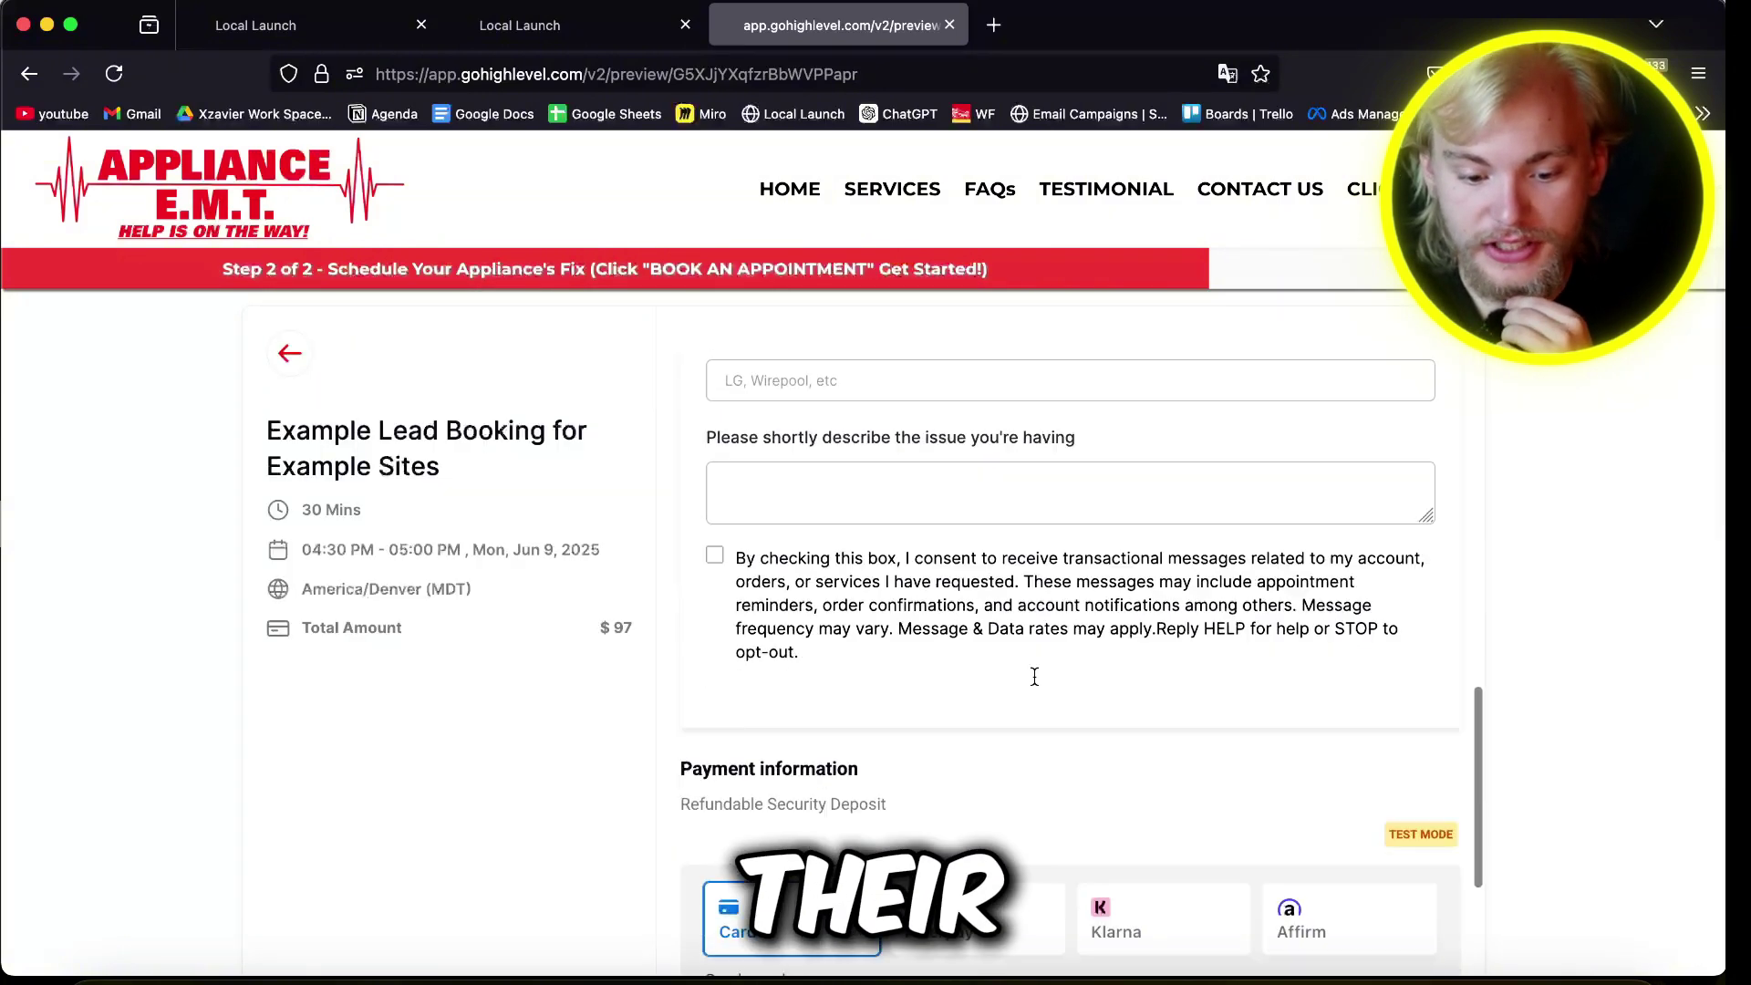
pyautogui.scroll(-10, 984, 647)
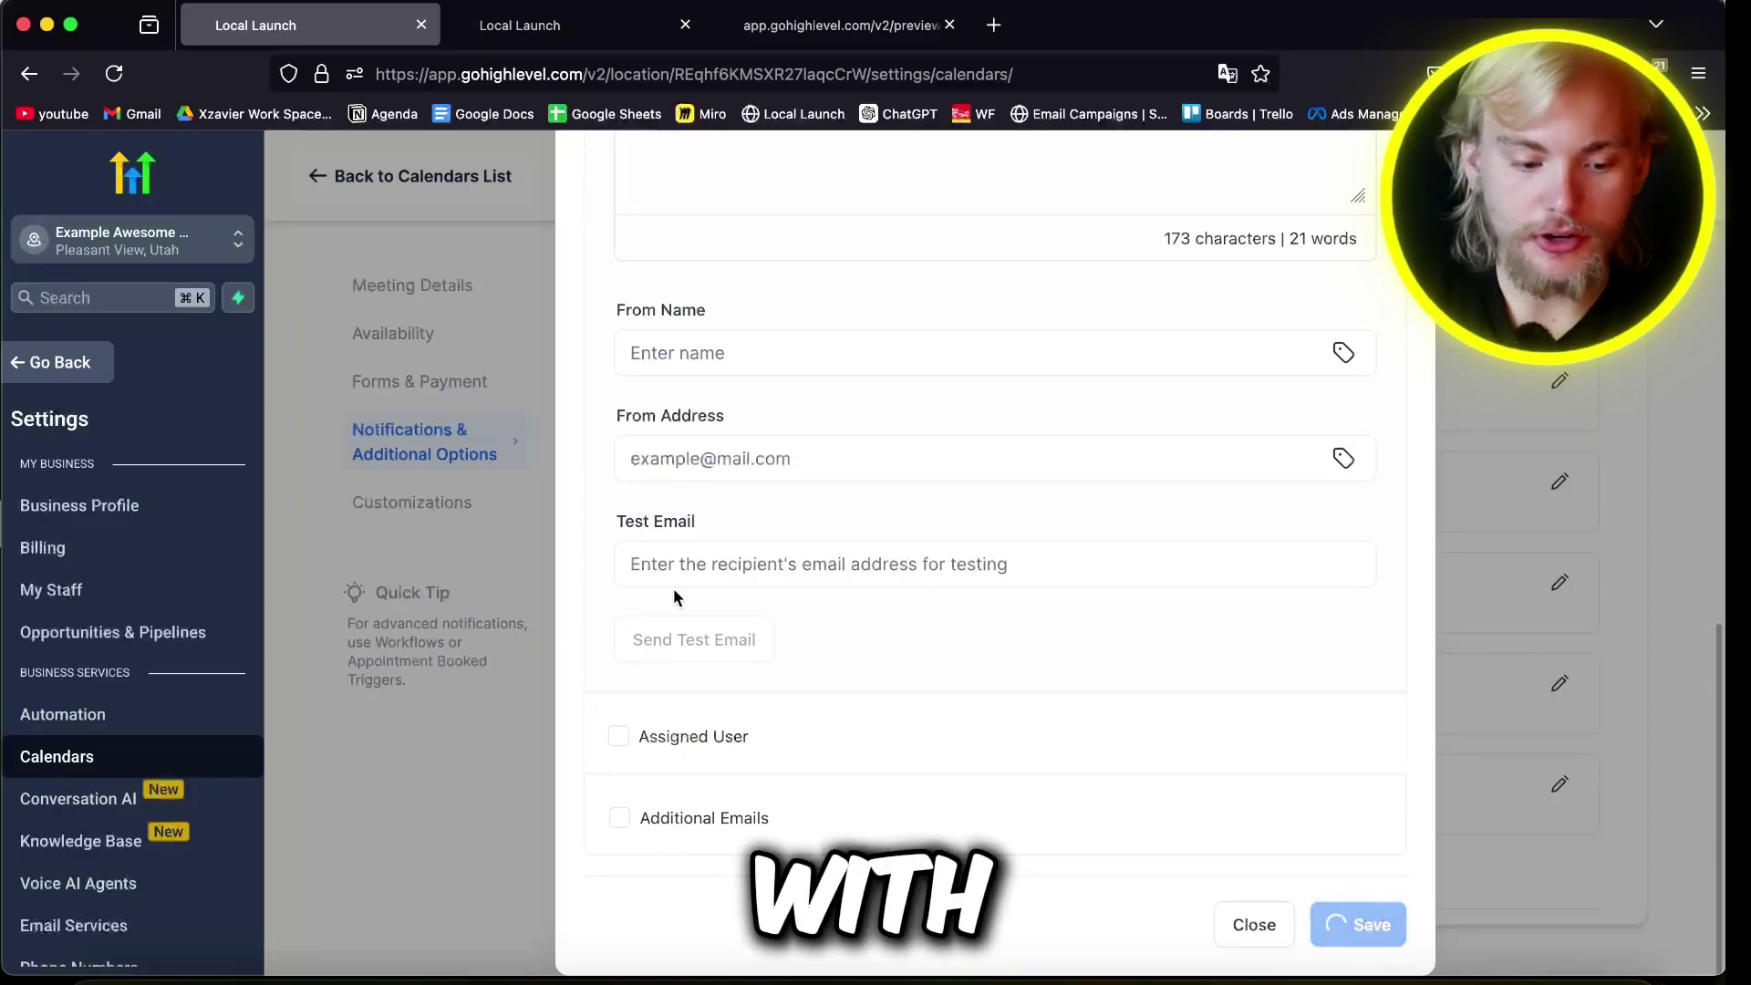
# Step: Close the email settings and go to the Websites list under Sites
pyautogui.click(1284, 926)
pyautogui.click(94, 365)
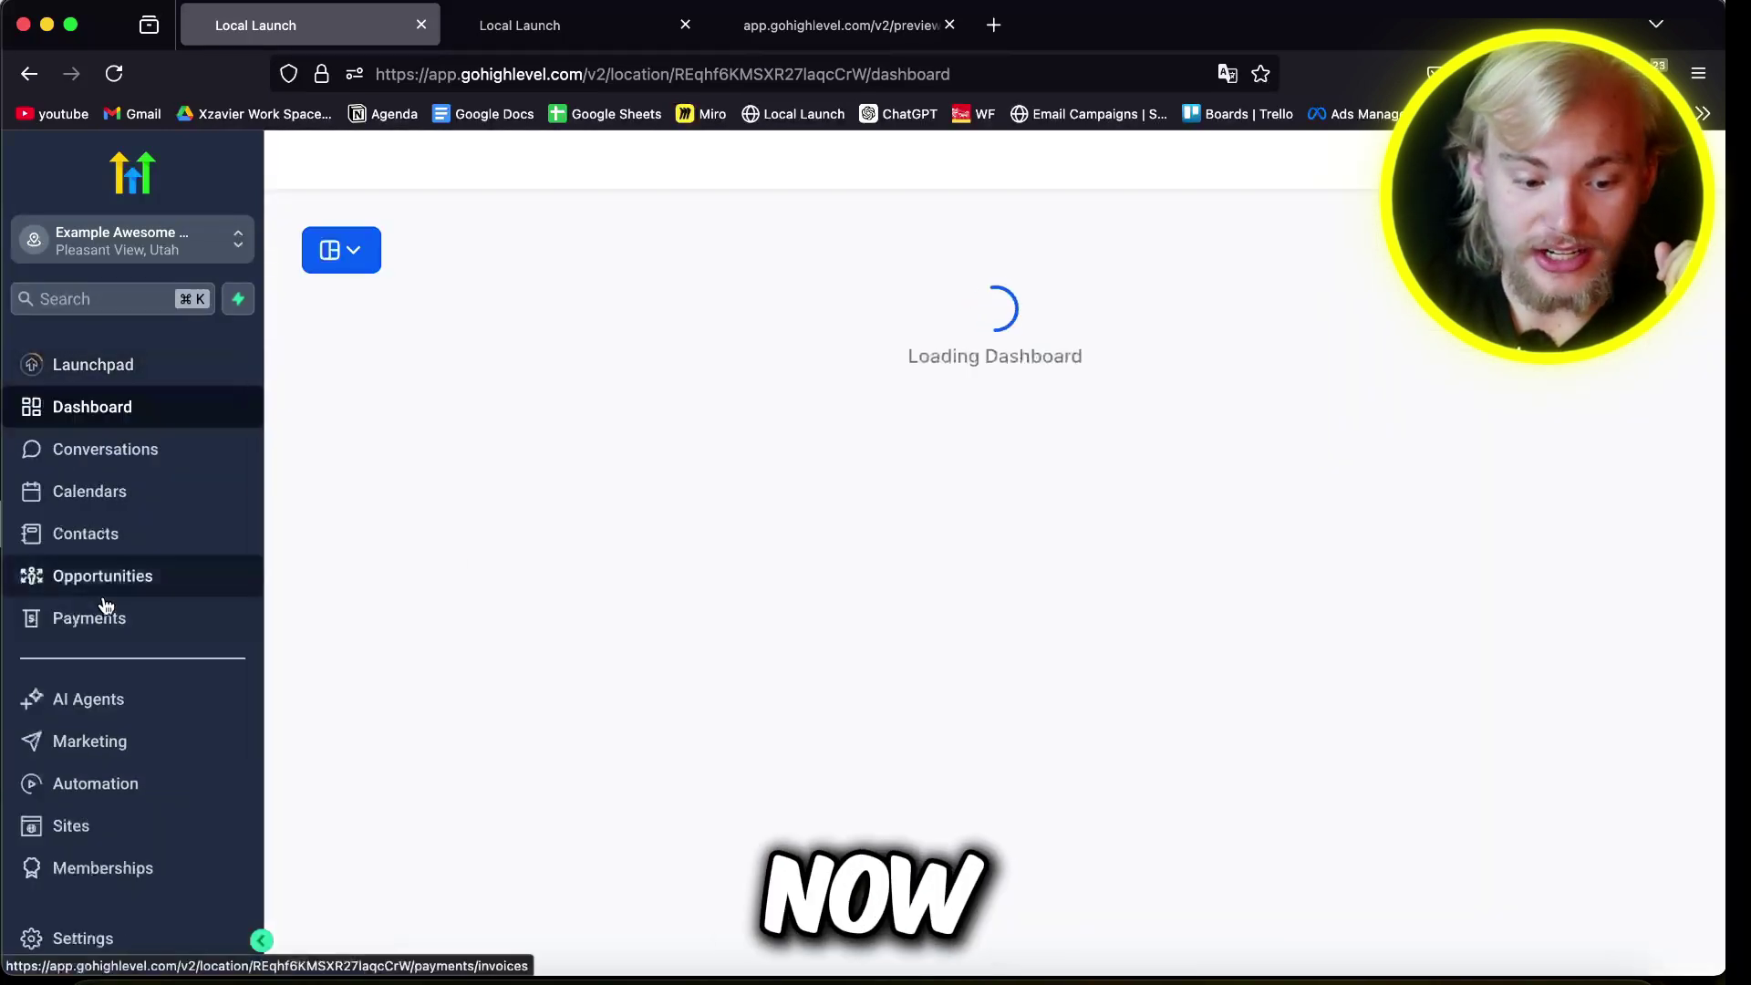
pyautogui.click(73, 824)
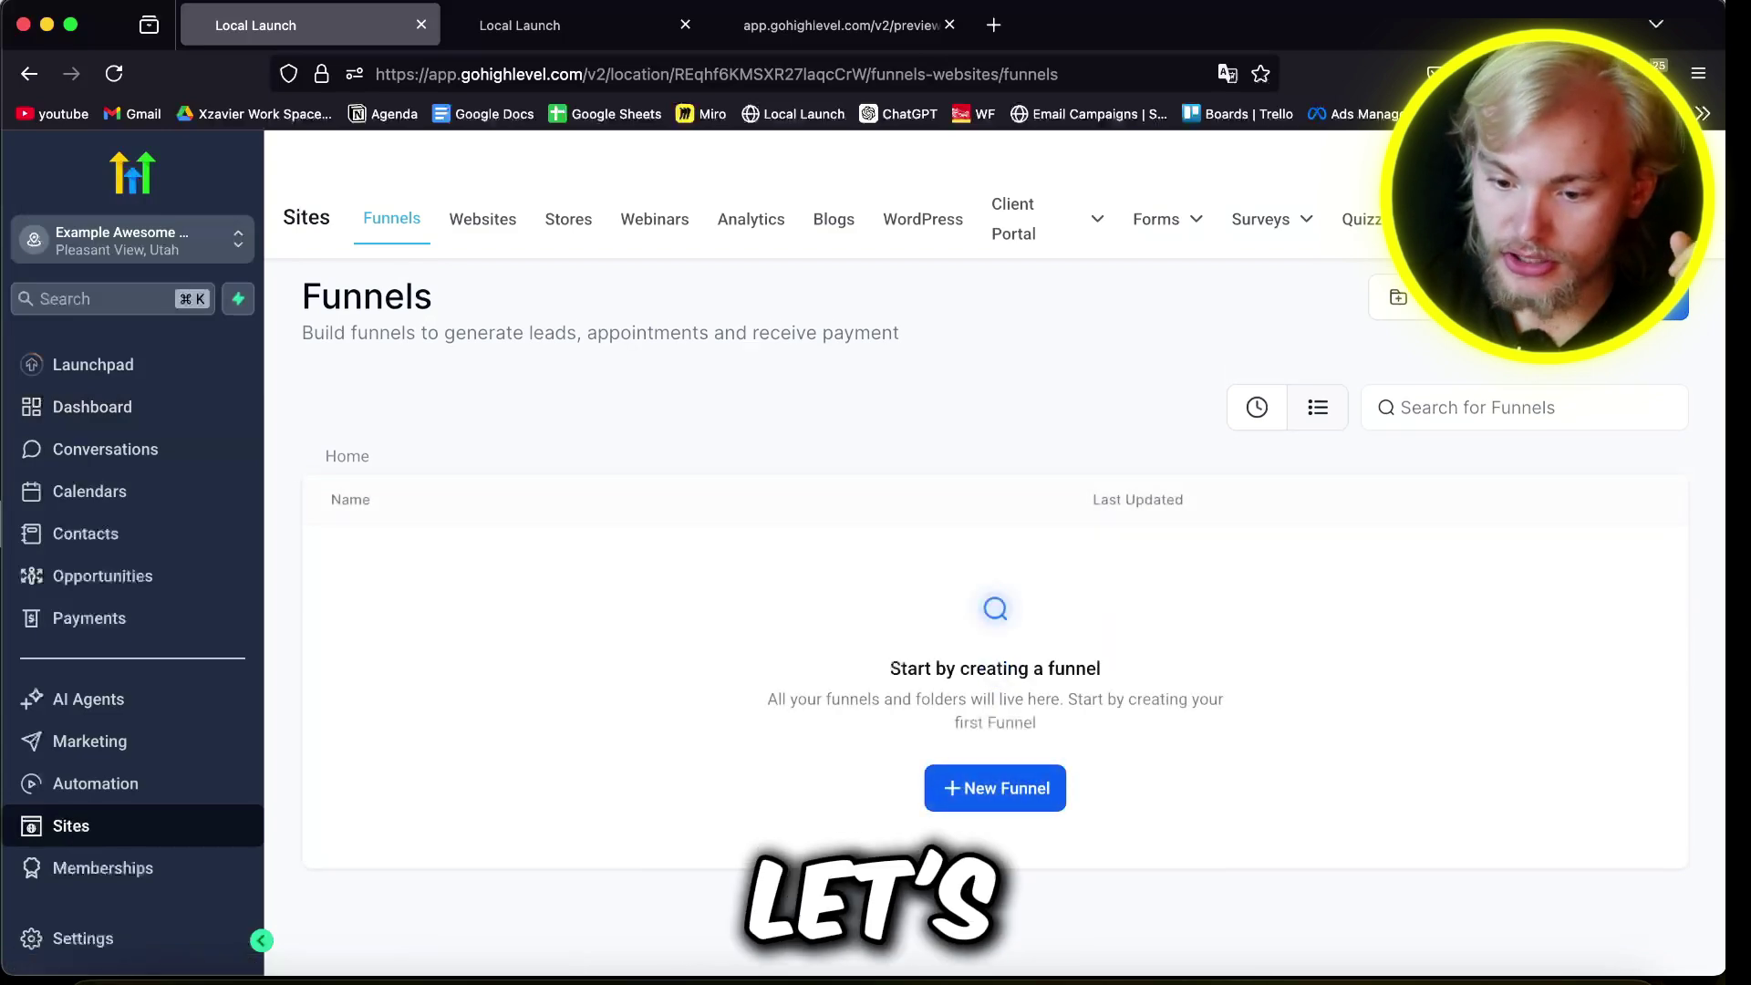
pyautogui.click(483, 219)
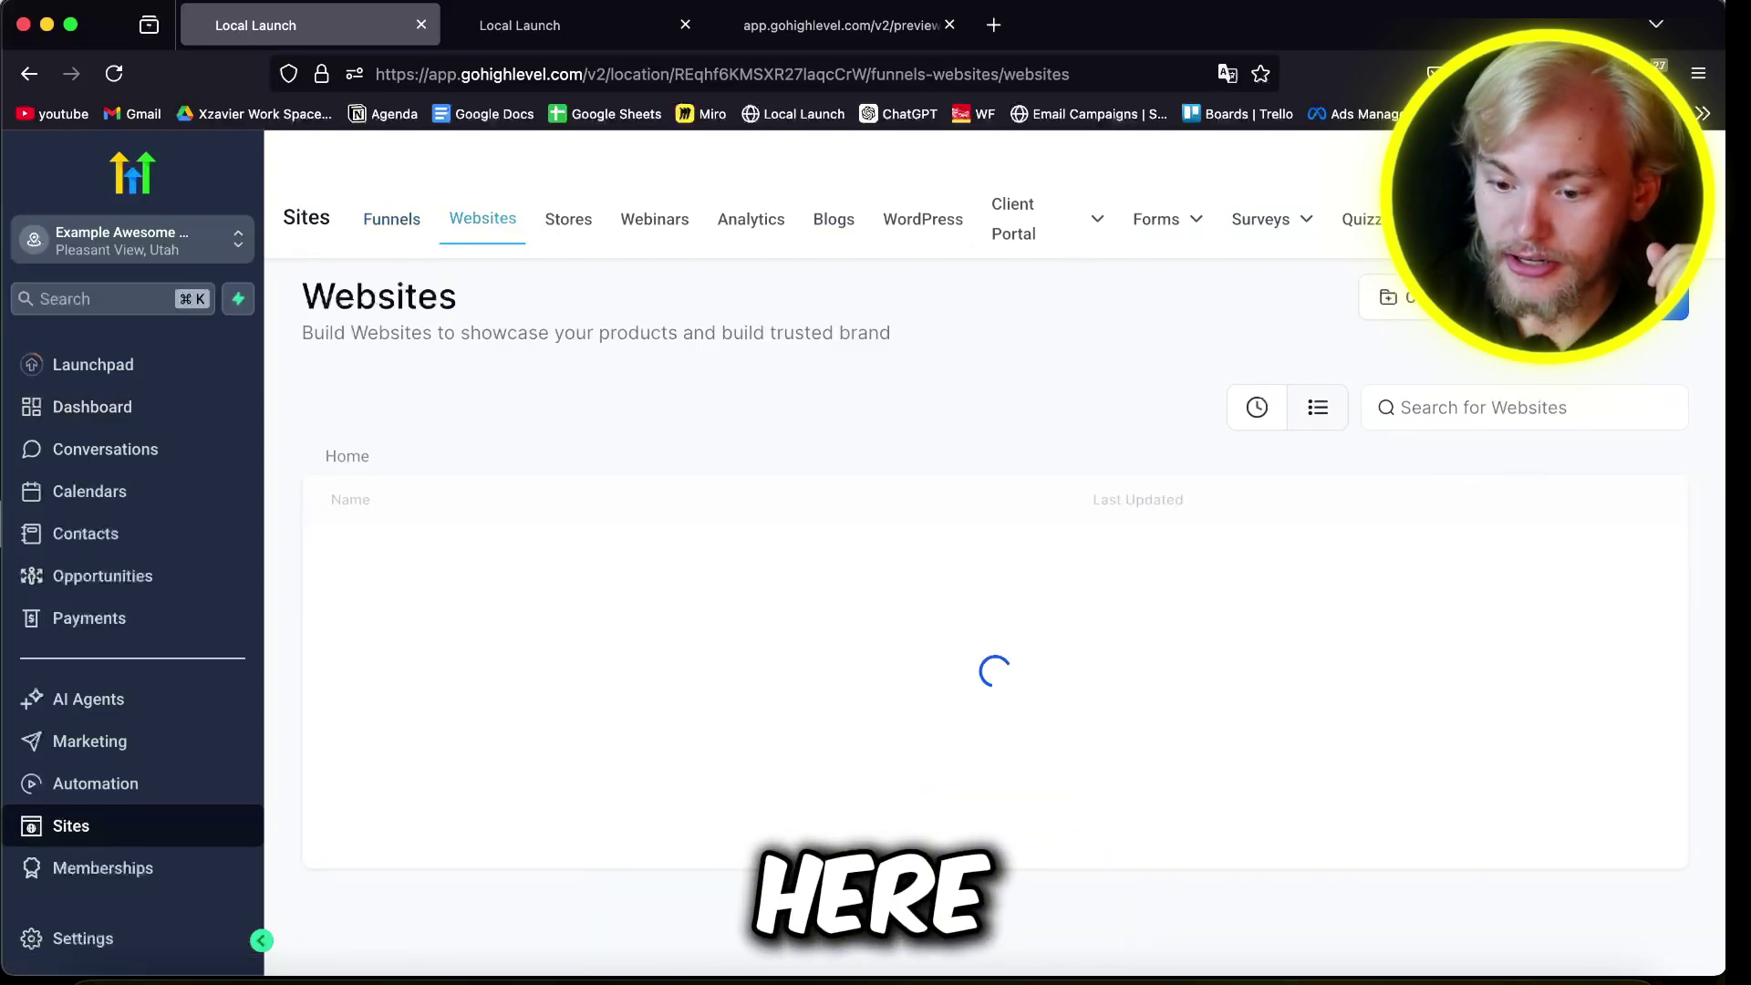
# Step: Create a new website from templates and open the Construction Company template
pyautogui.click(1612, 298)
pyautogui.click(1120, 631)
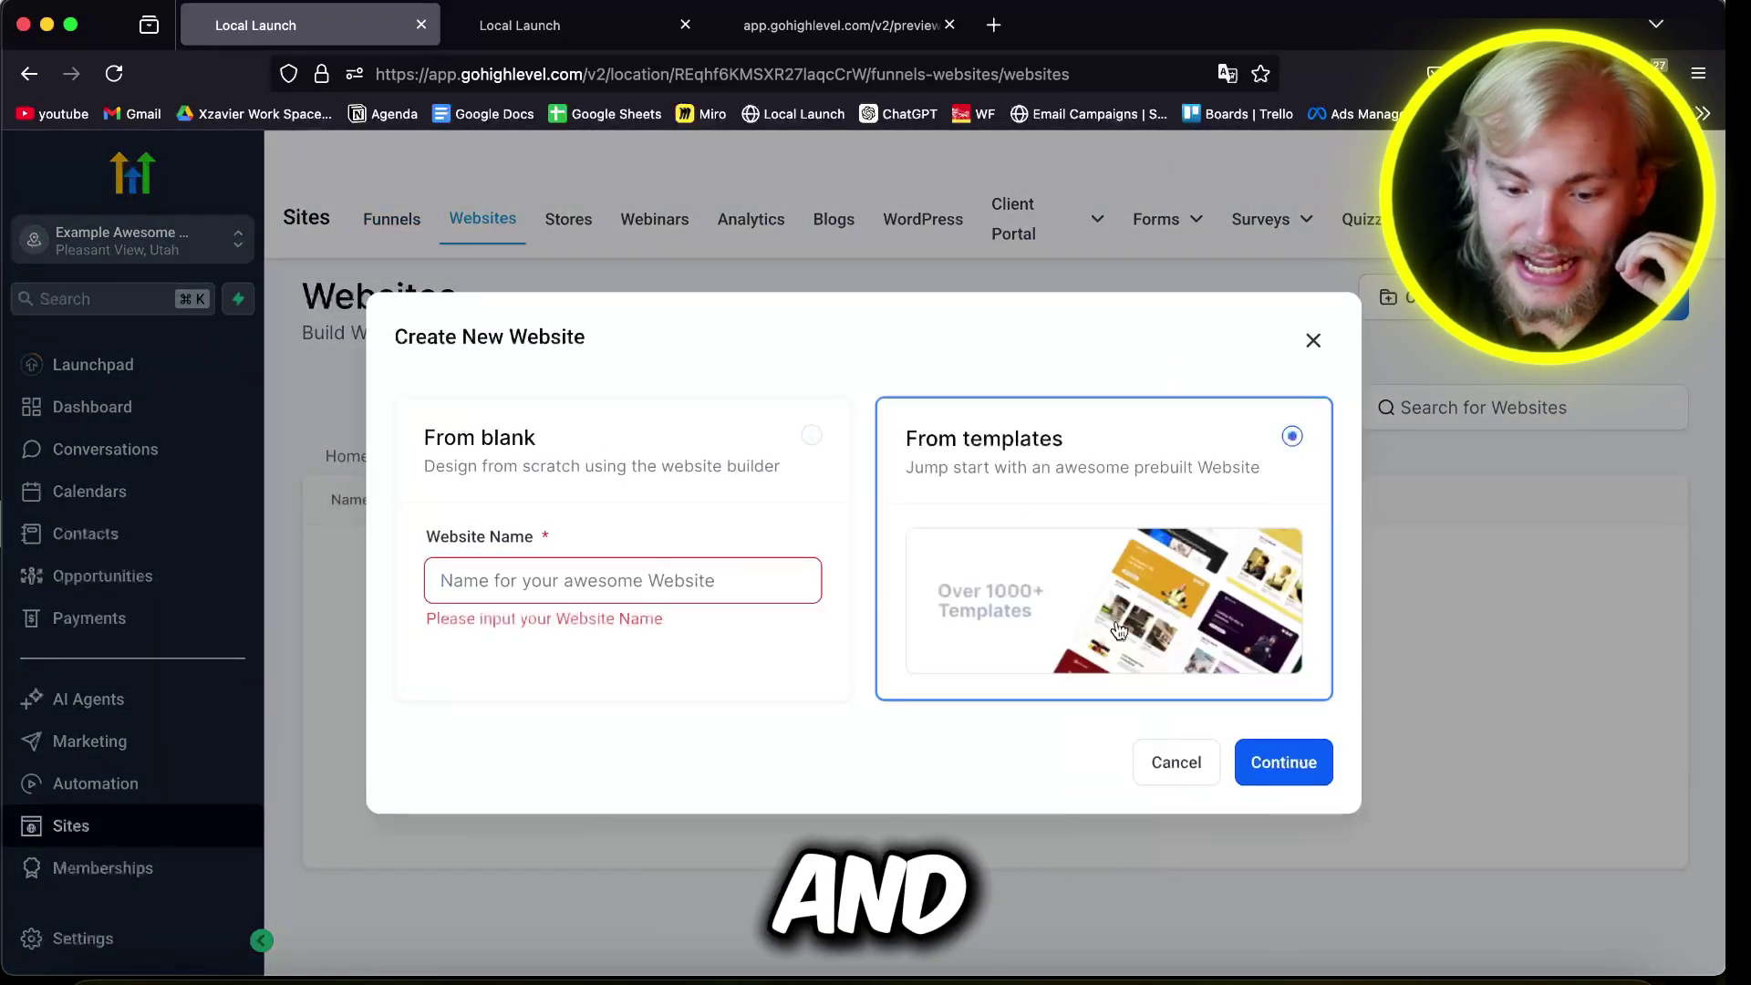
pyautogui.click(1266, 771)
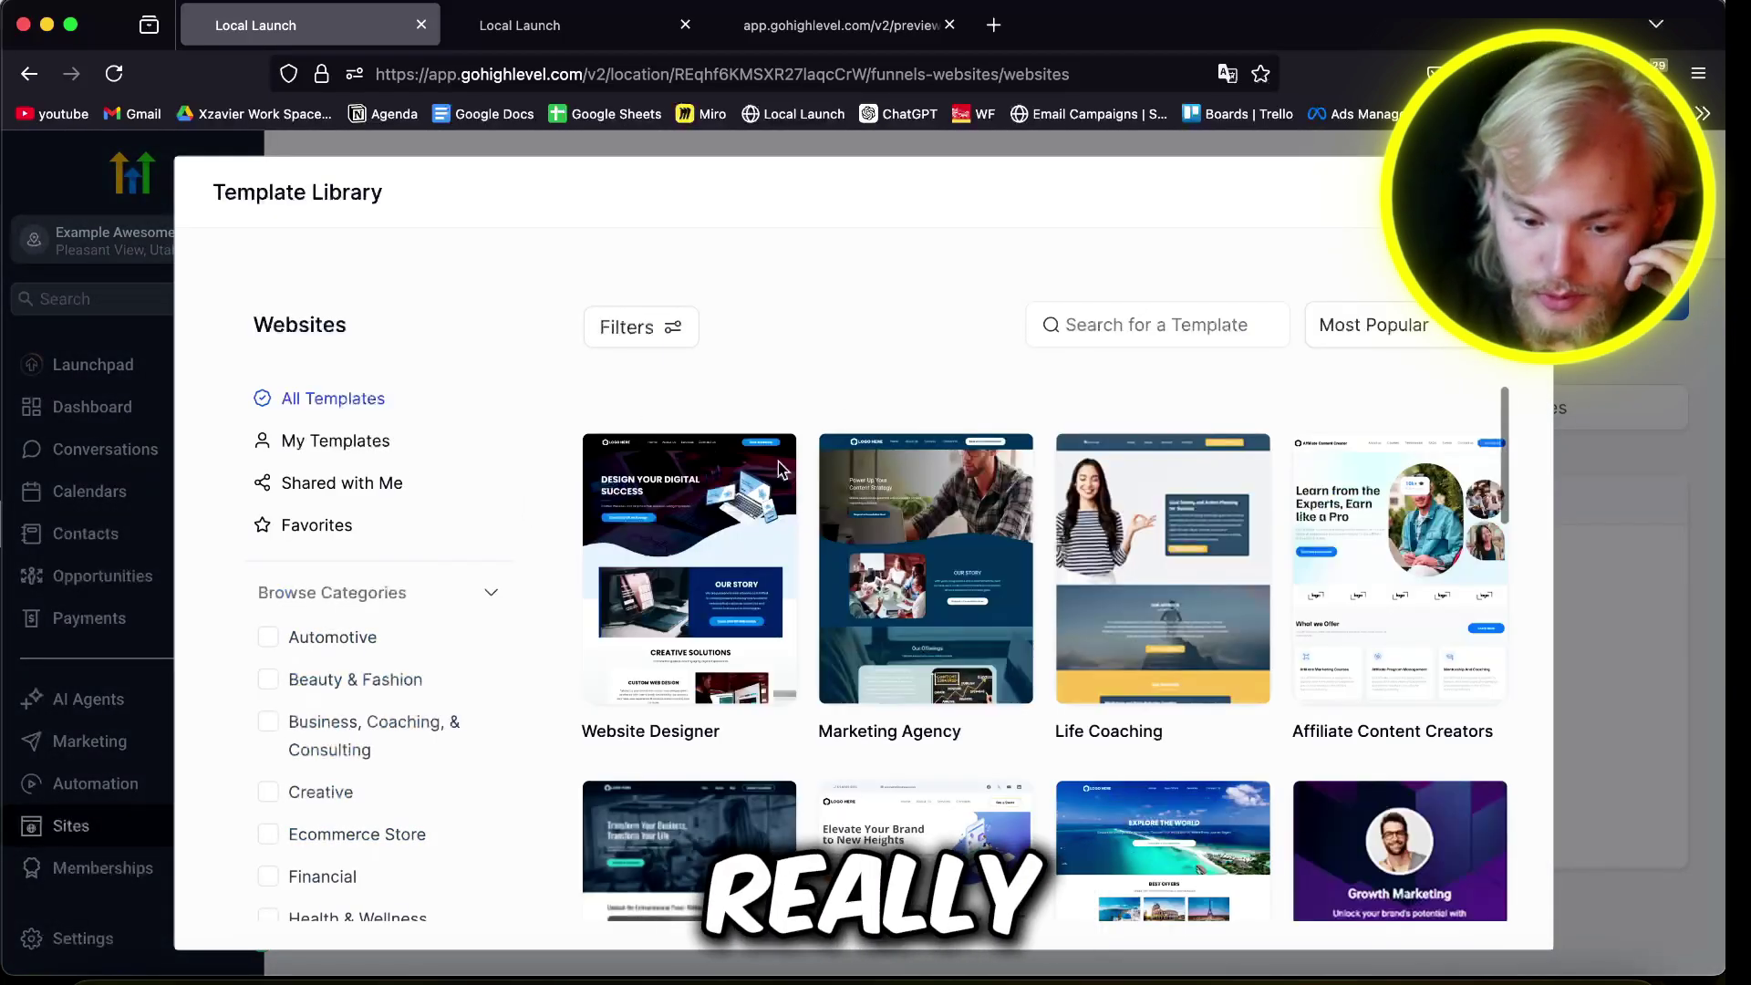
pyautogui.scroll(-8, 1003, 592)
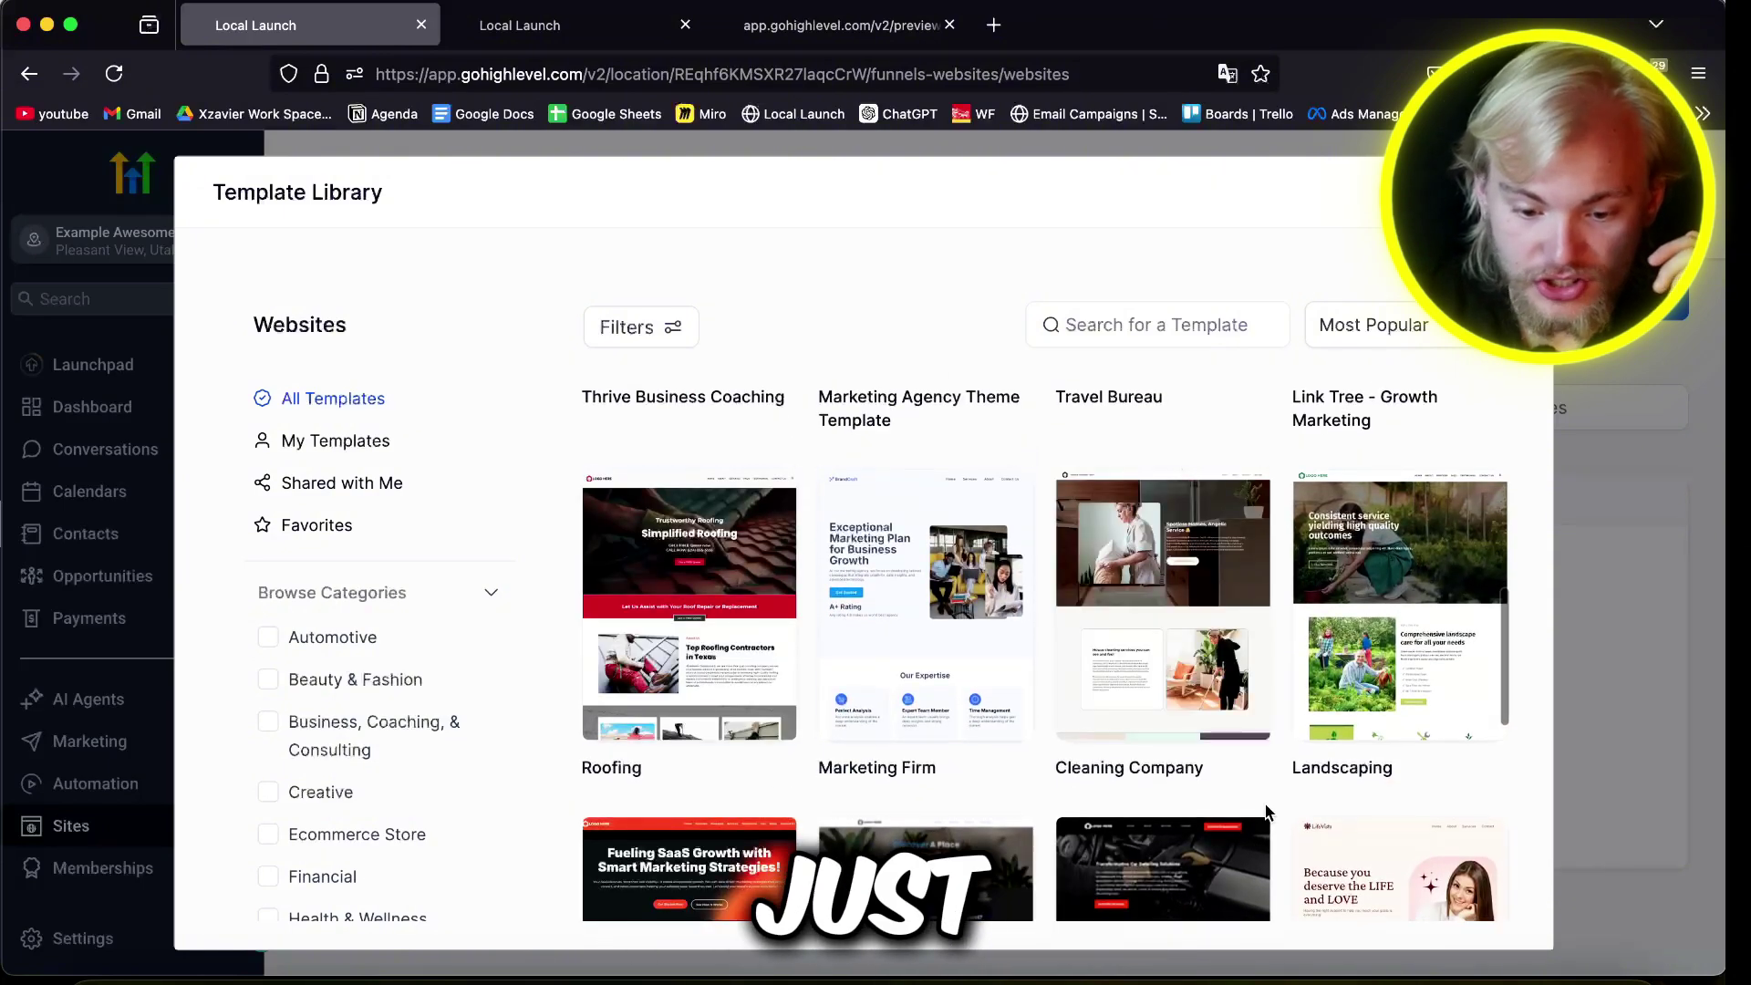
pyautogui.scroll(-8, 1186, 729)
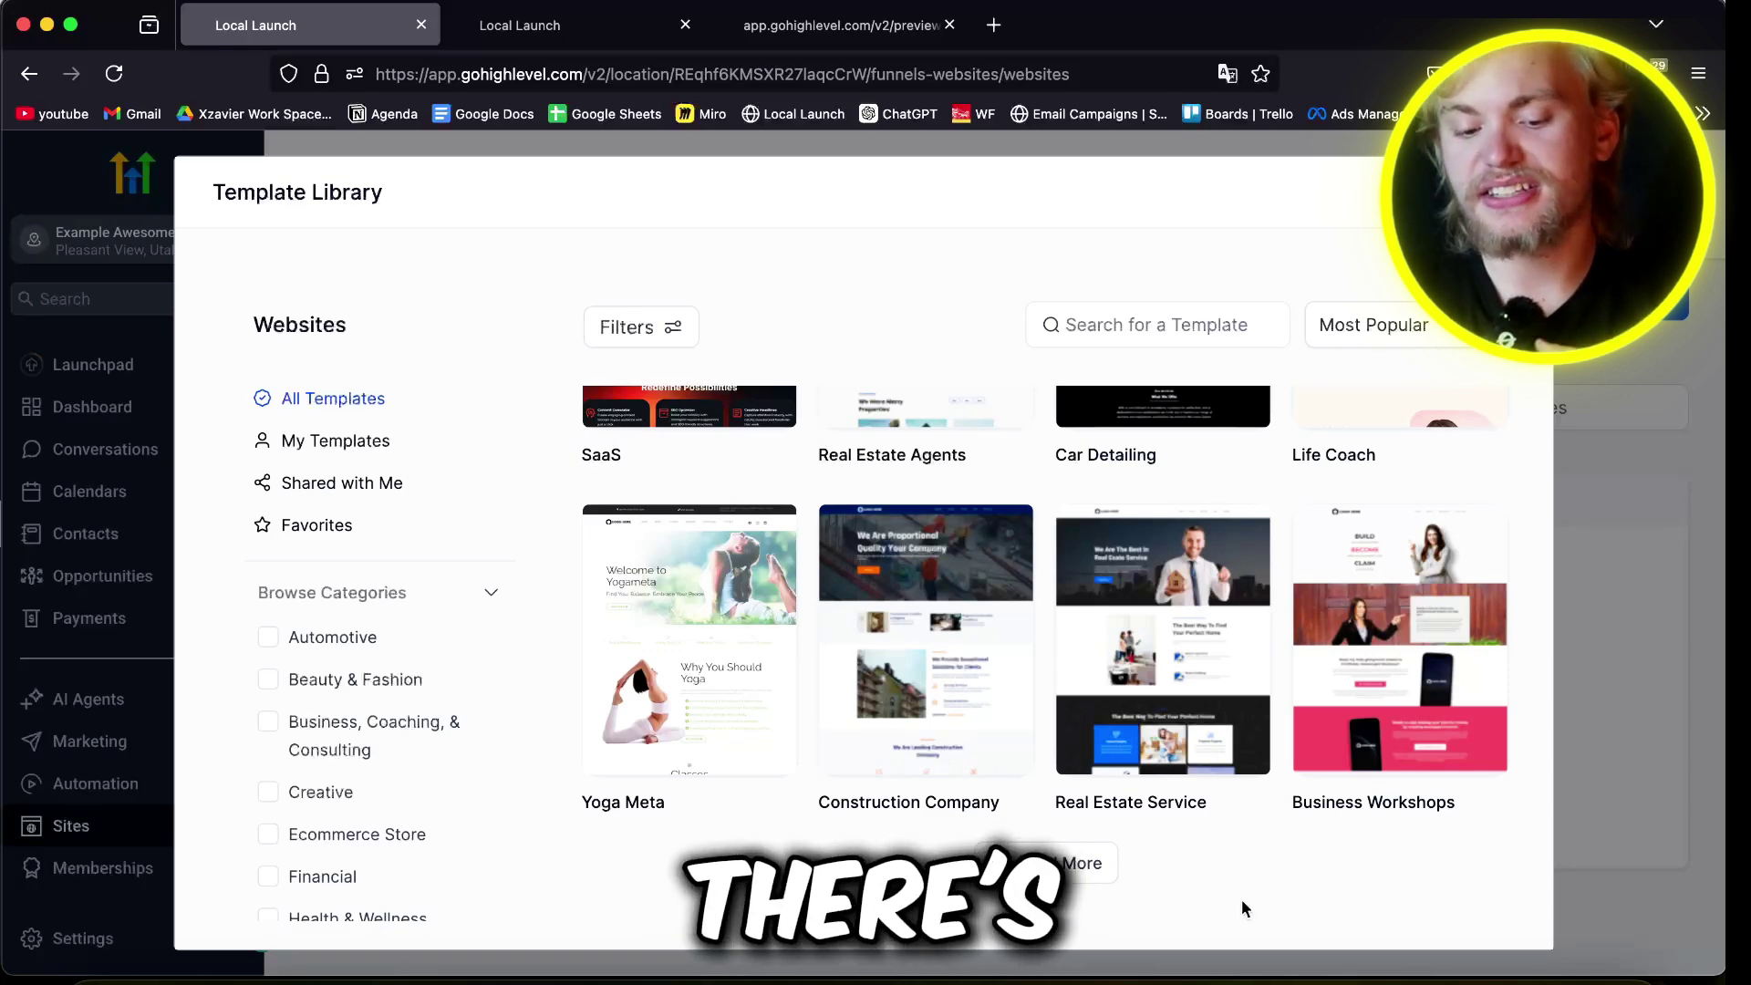
pyautogui.click(918, 682)
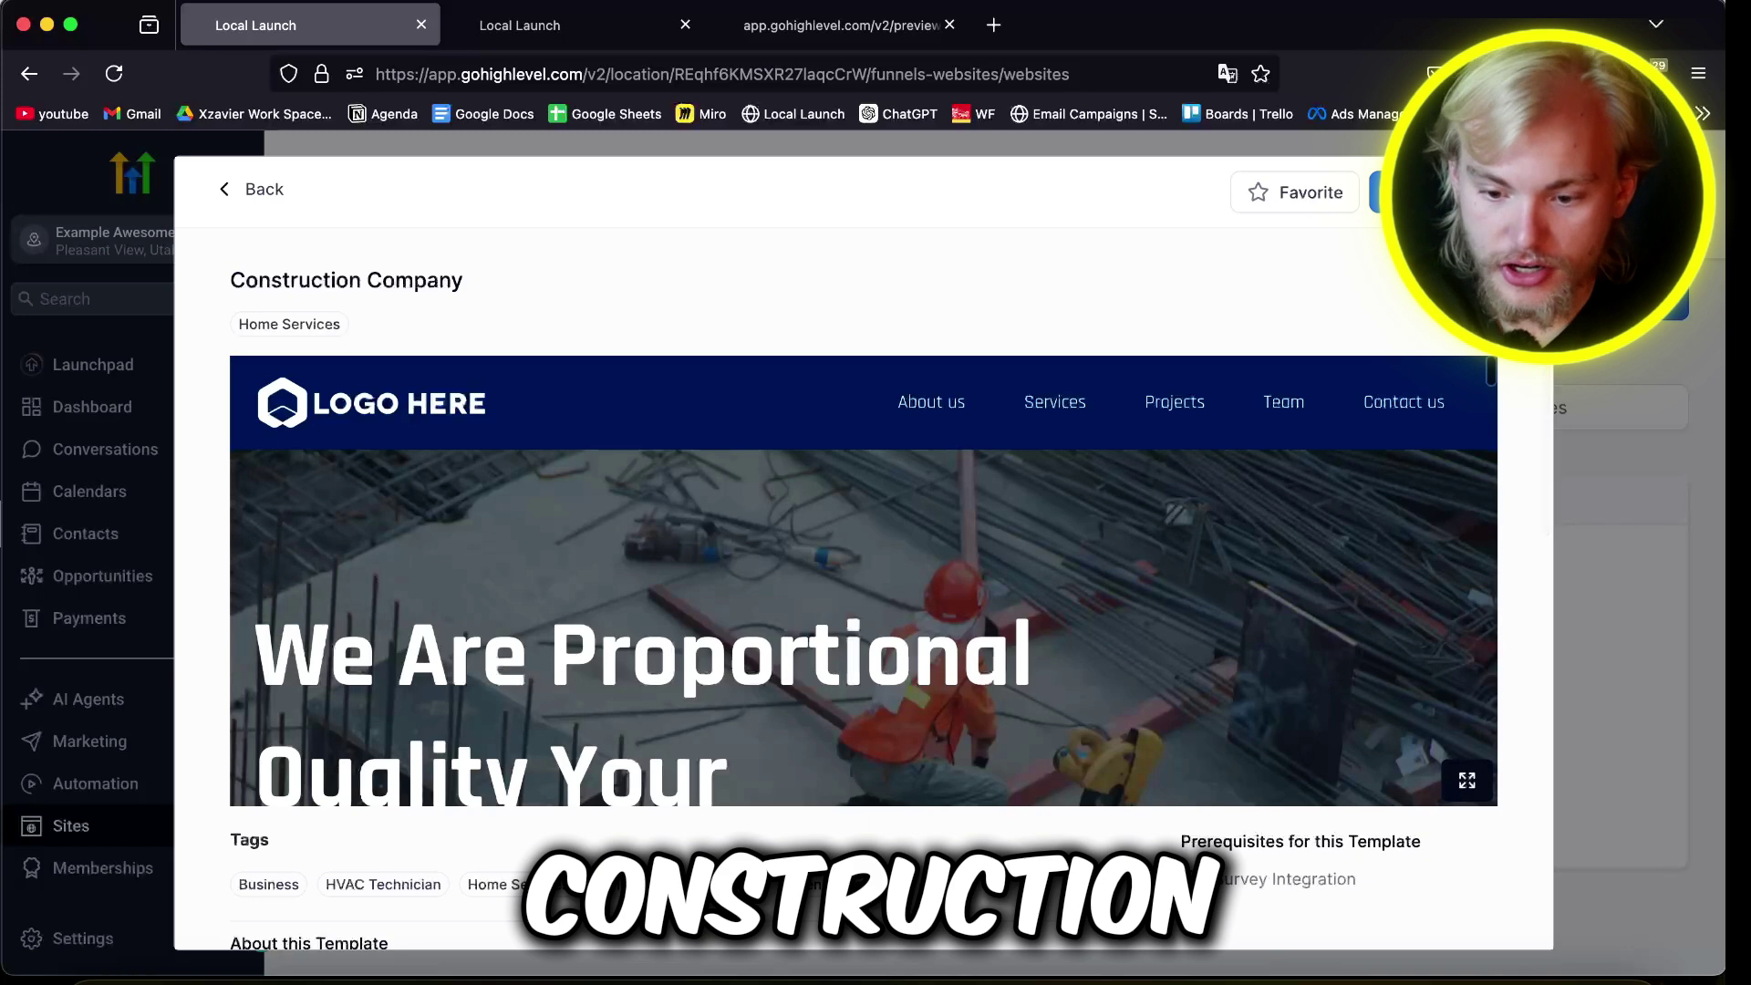
# Step: Build the site from the Construction Company template and change its sub headline to 'Exceptional home service based biz'
pyautogui.click(1437, 193)
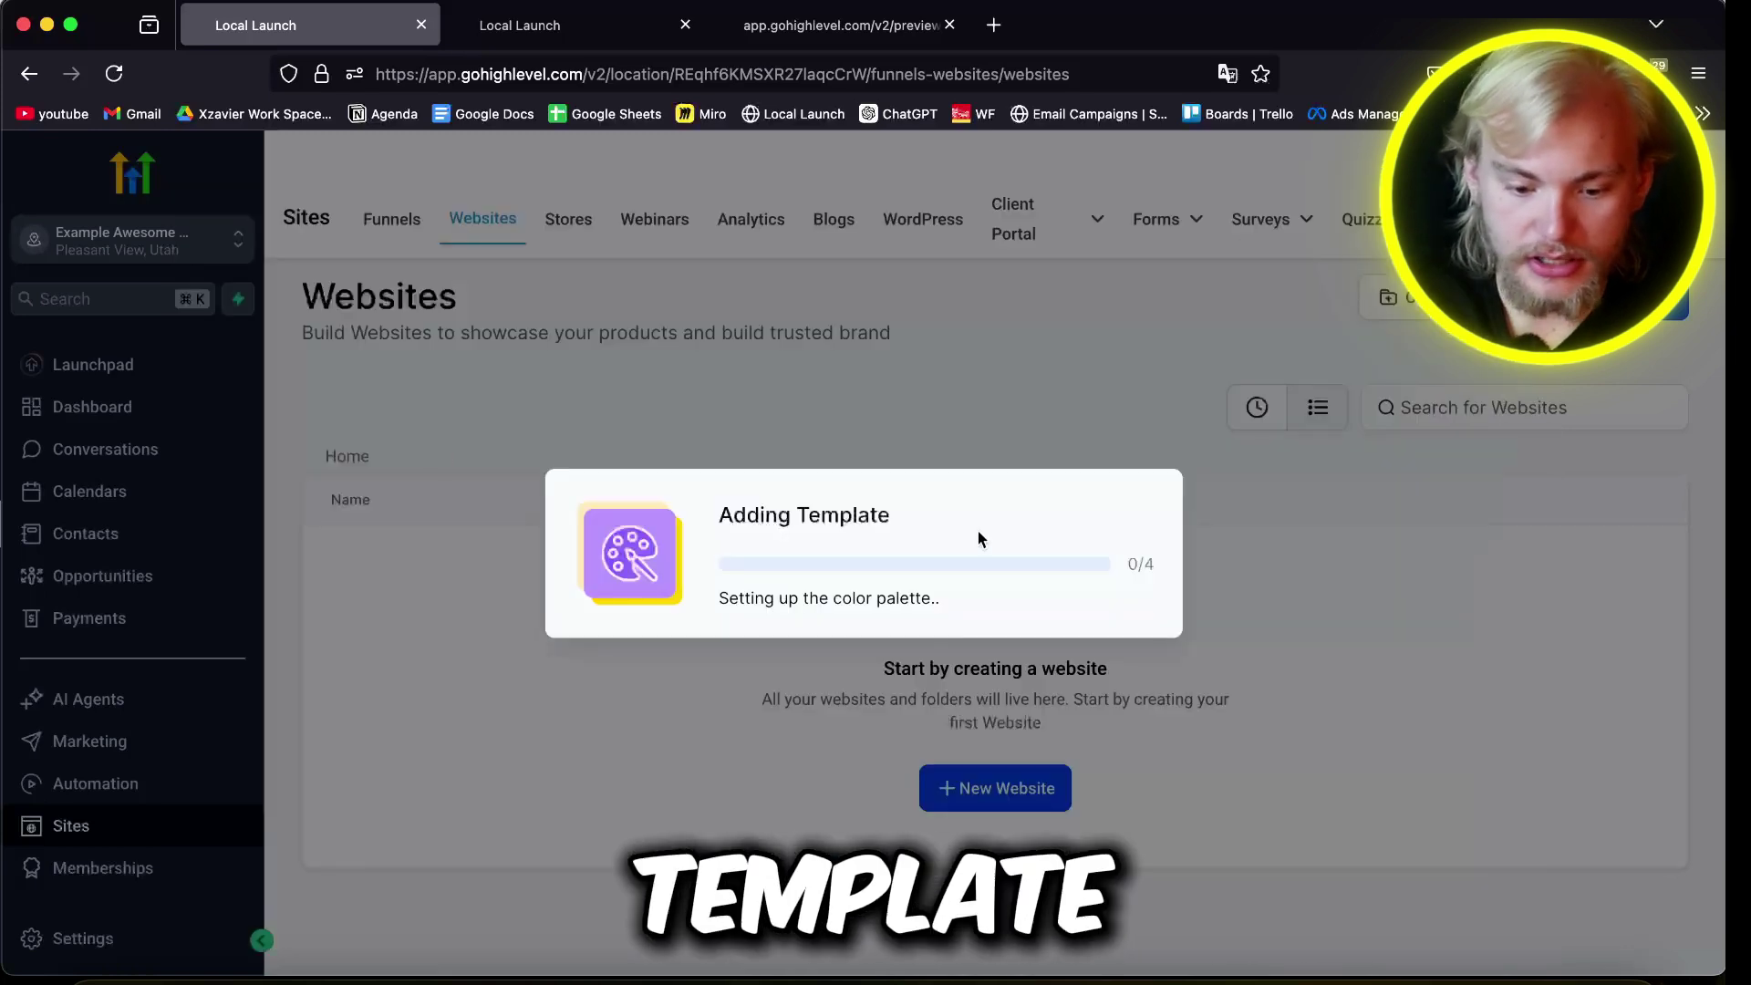
pyautogui.doubleClick(190, 565)
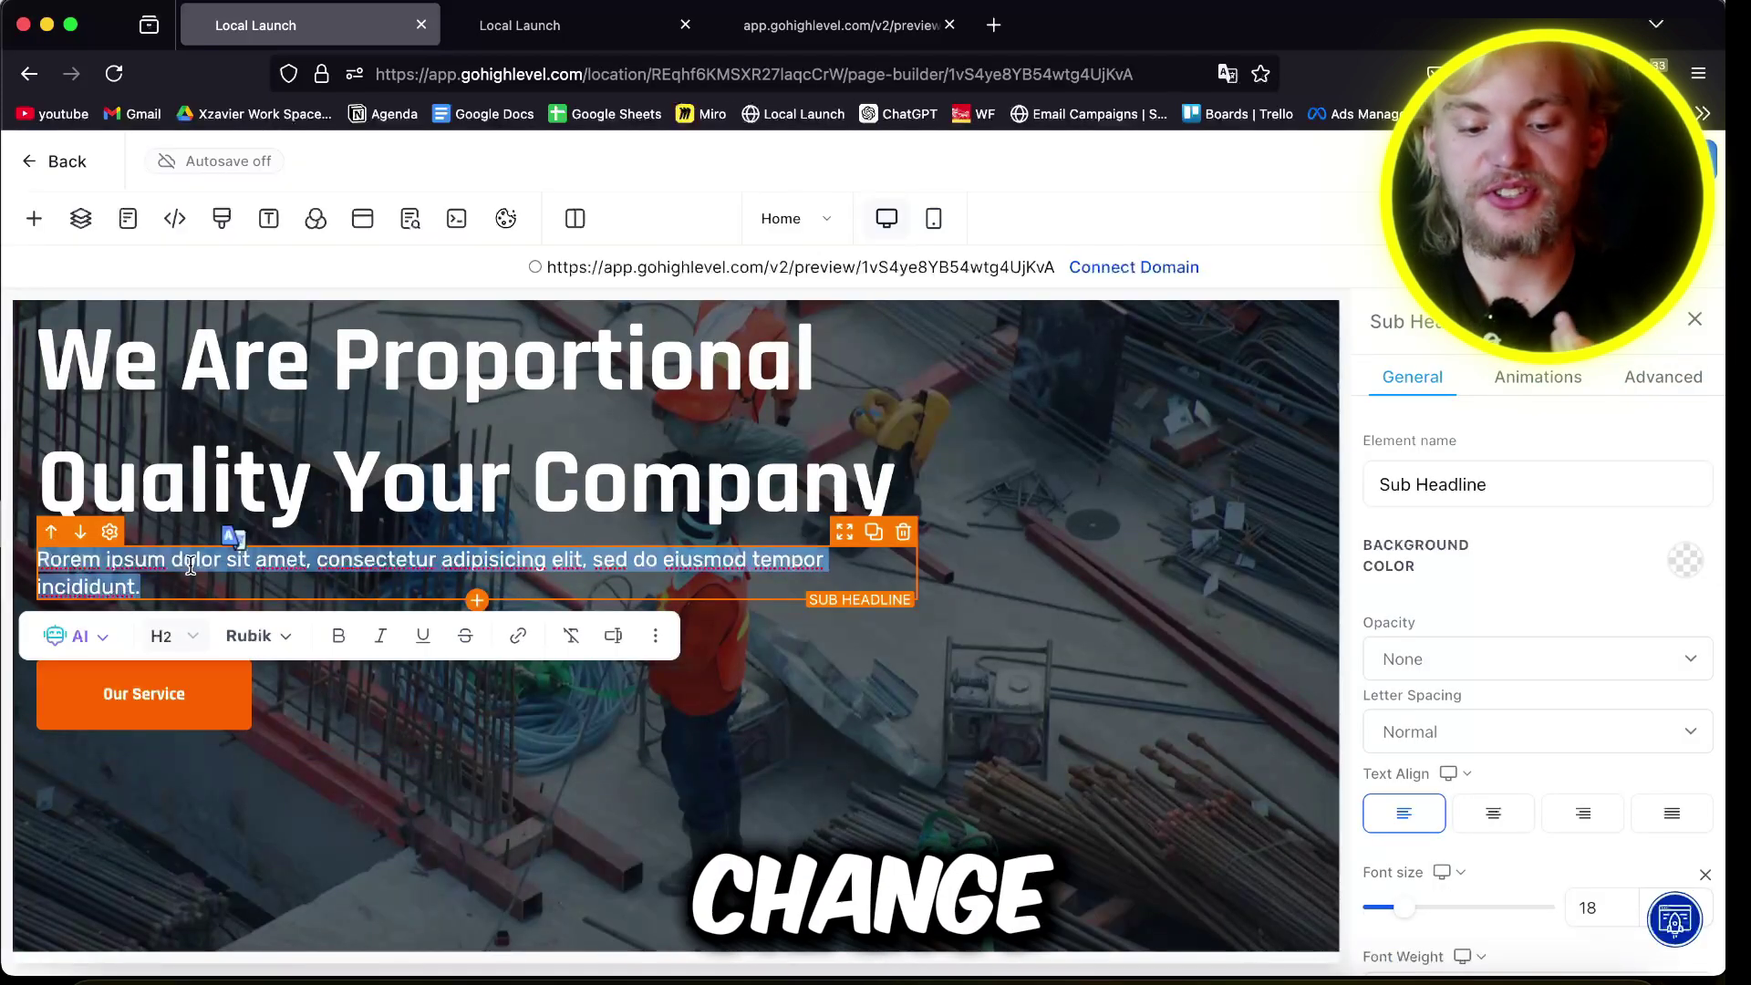
pyautogui.write('Expectio')
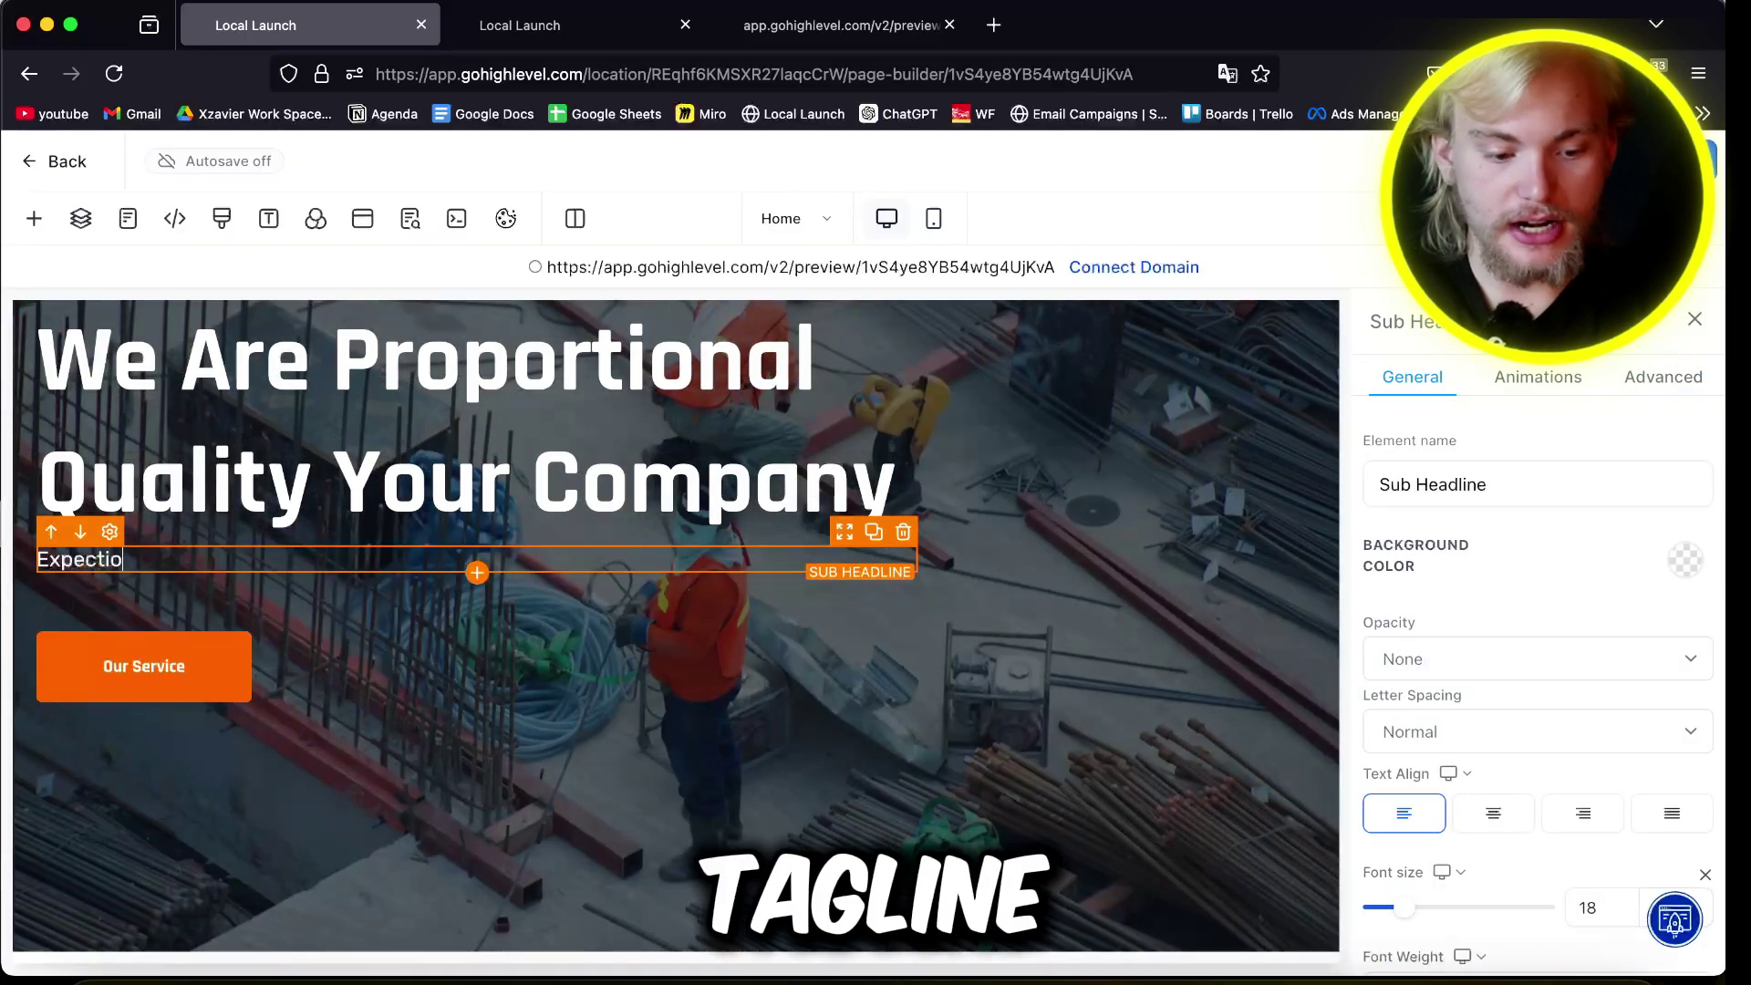
pyautogui.write('nal home service based biz')
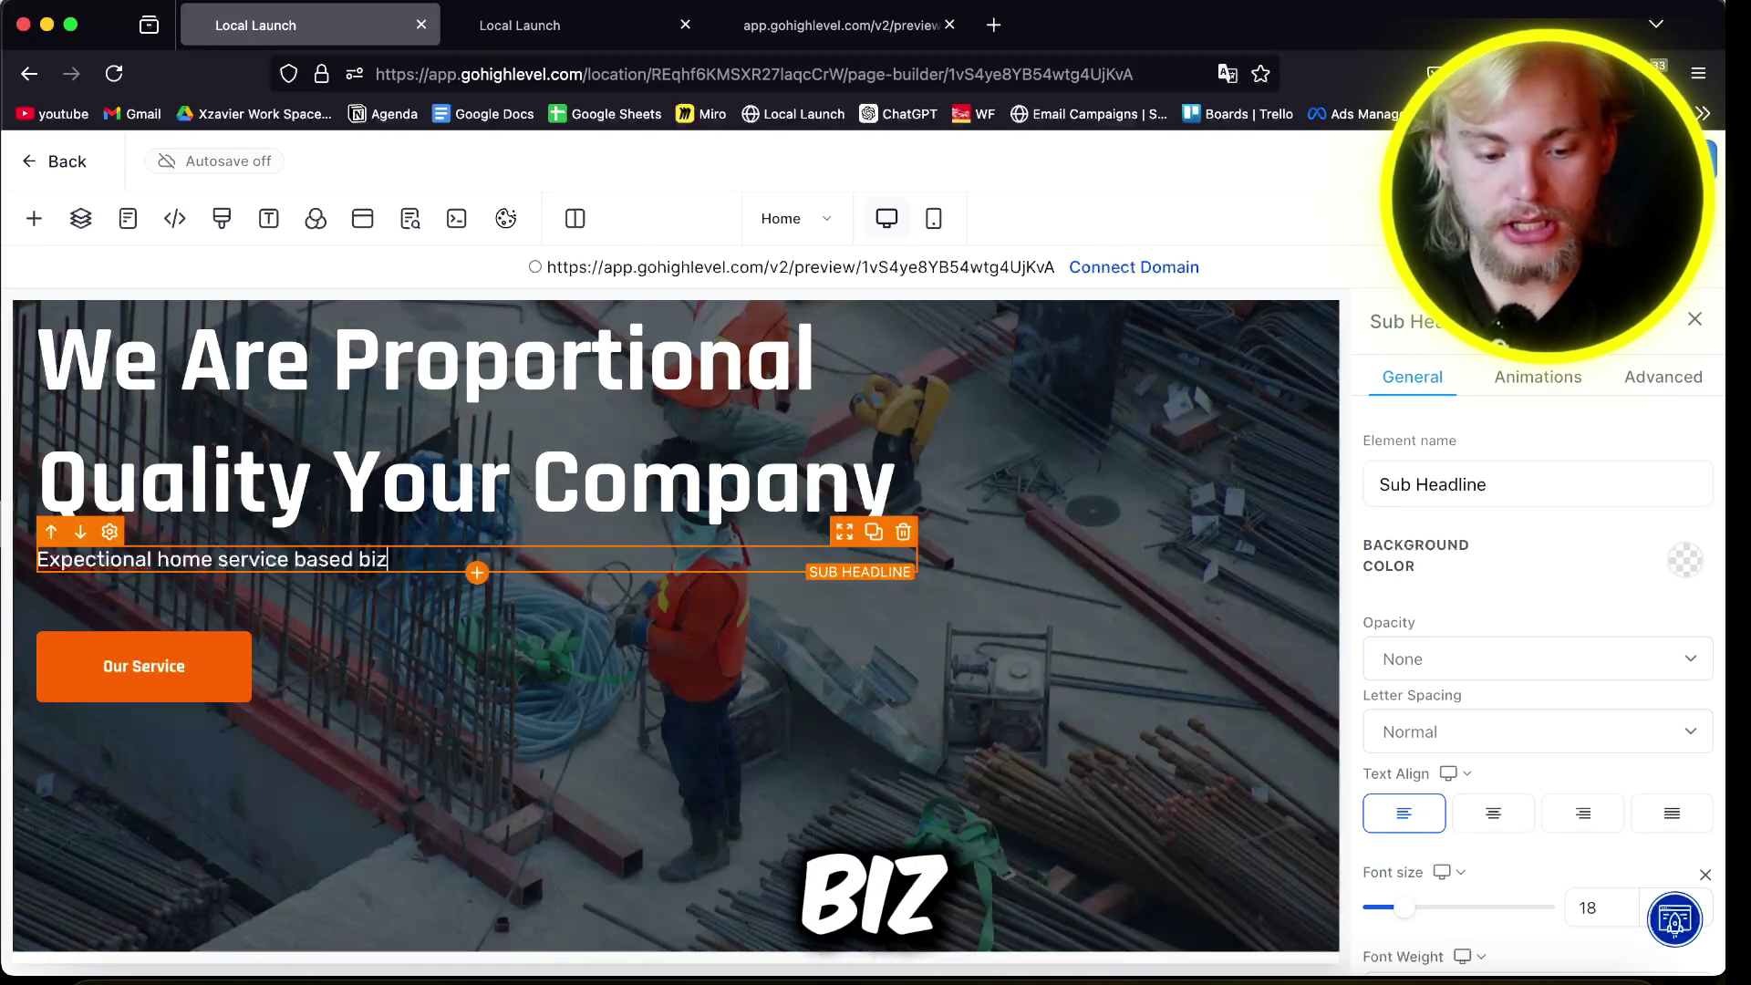
pyautogui.rightClick(100, 559)
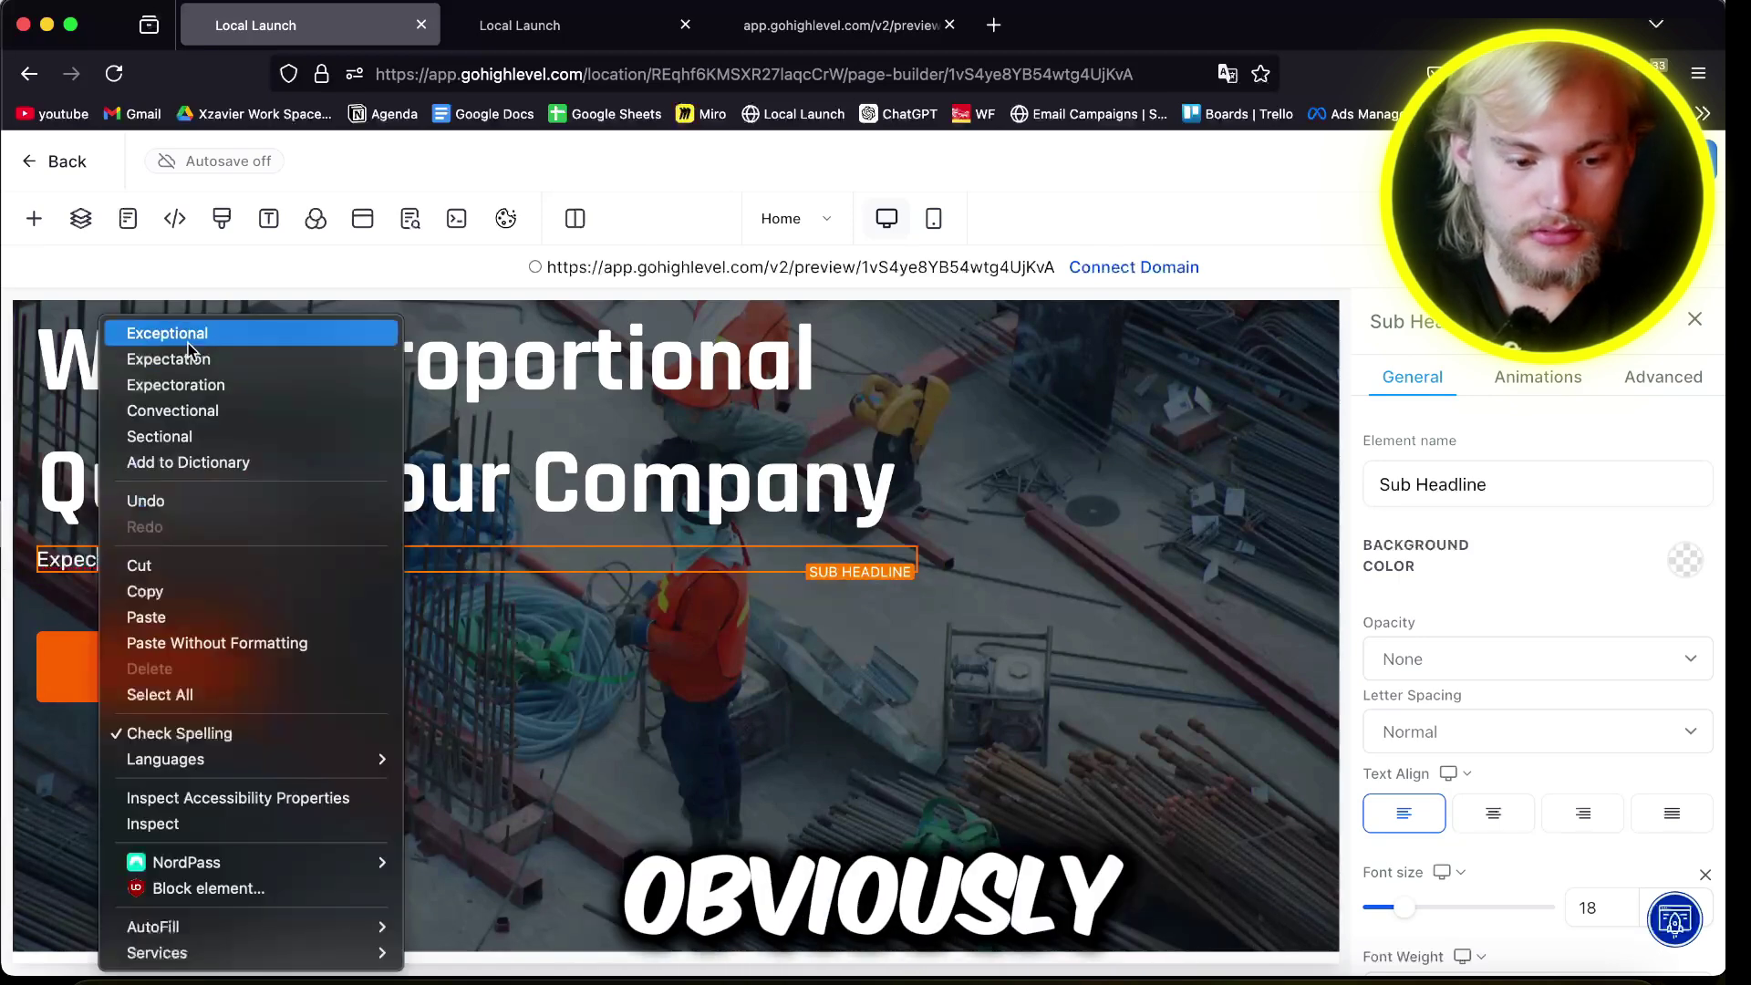
pyautogui.click(188, 342)
pyautogui.click(415, 680)
pyautogui.scroll(-10, 1373, 843)
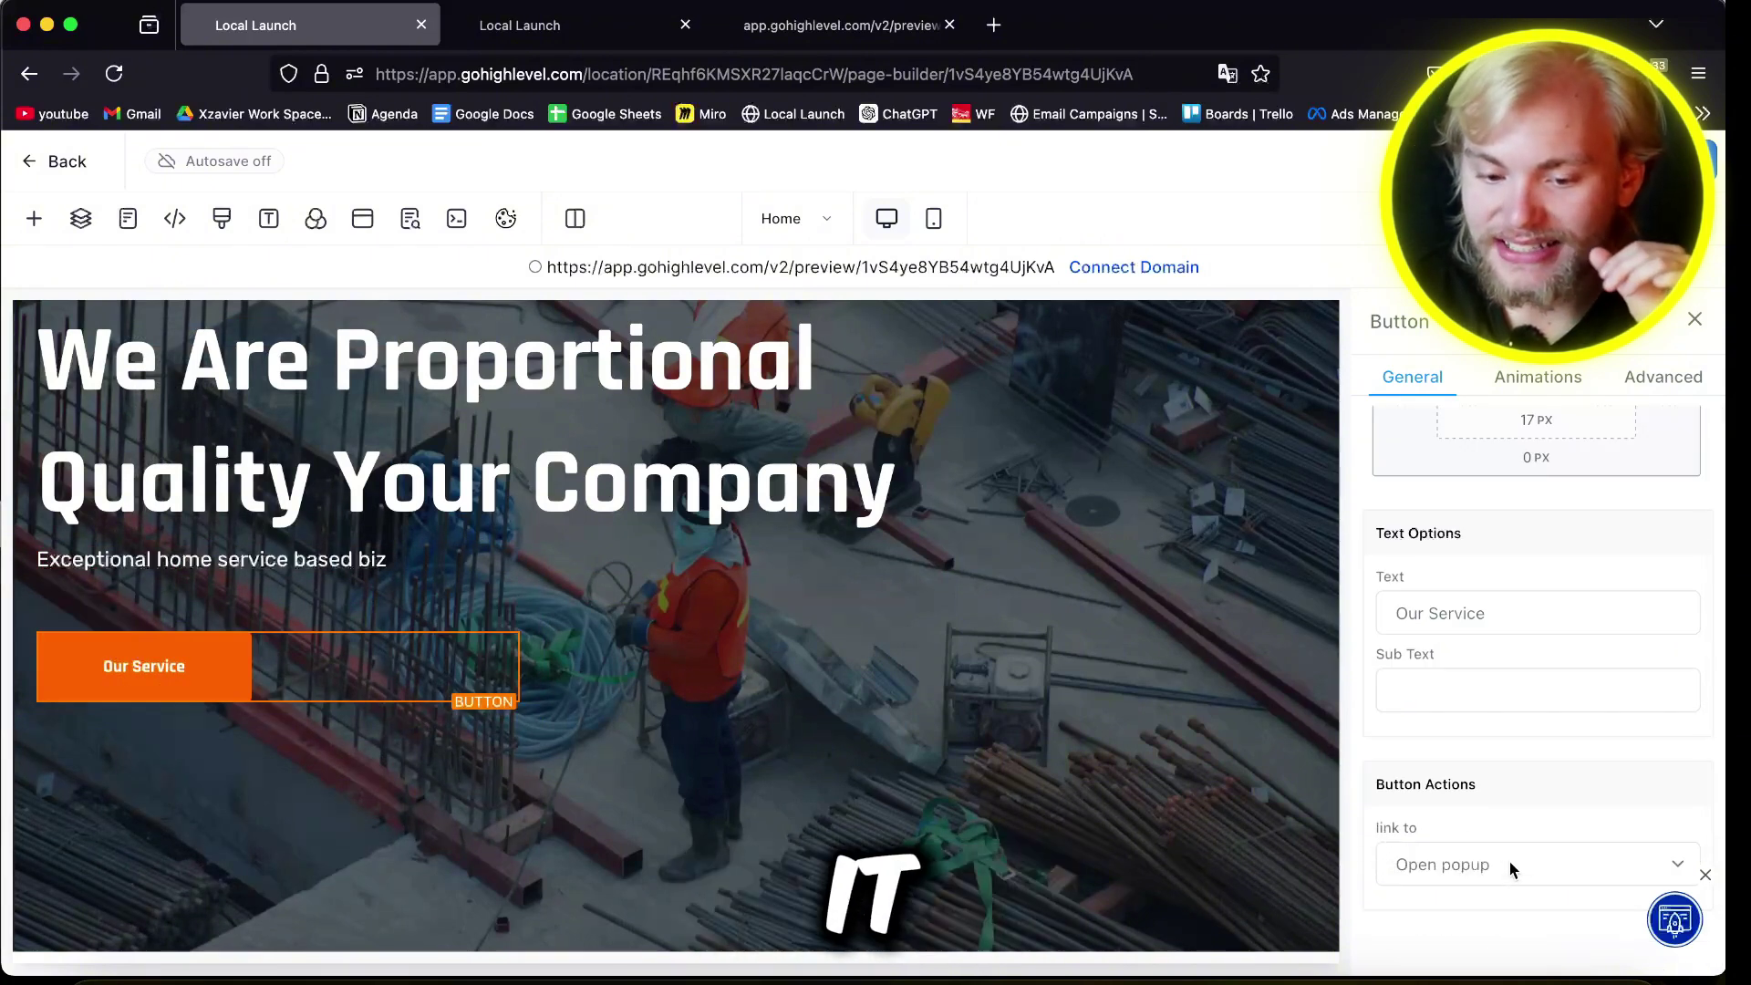
# Step: Add a one-column row inside the website's popup
pyautogui.click(362, 221)
pyautogui.click(702, 545)
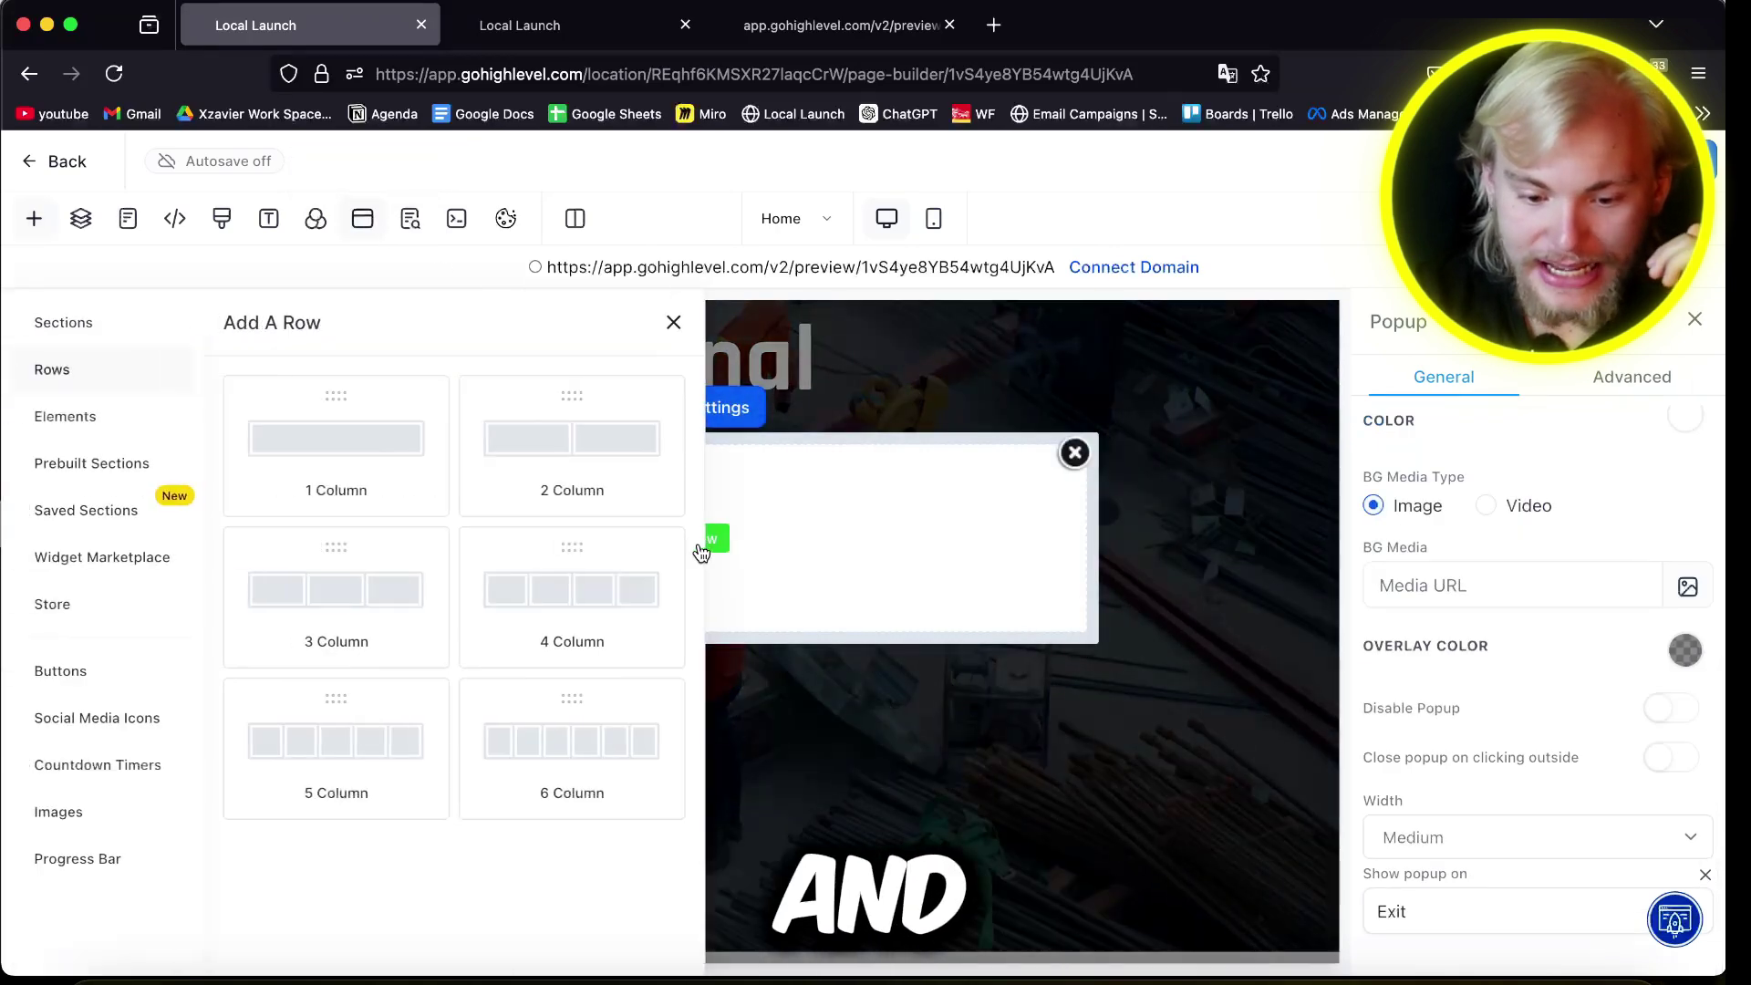
pyautogui.click(401, 462)
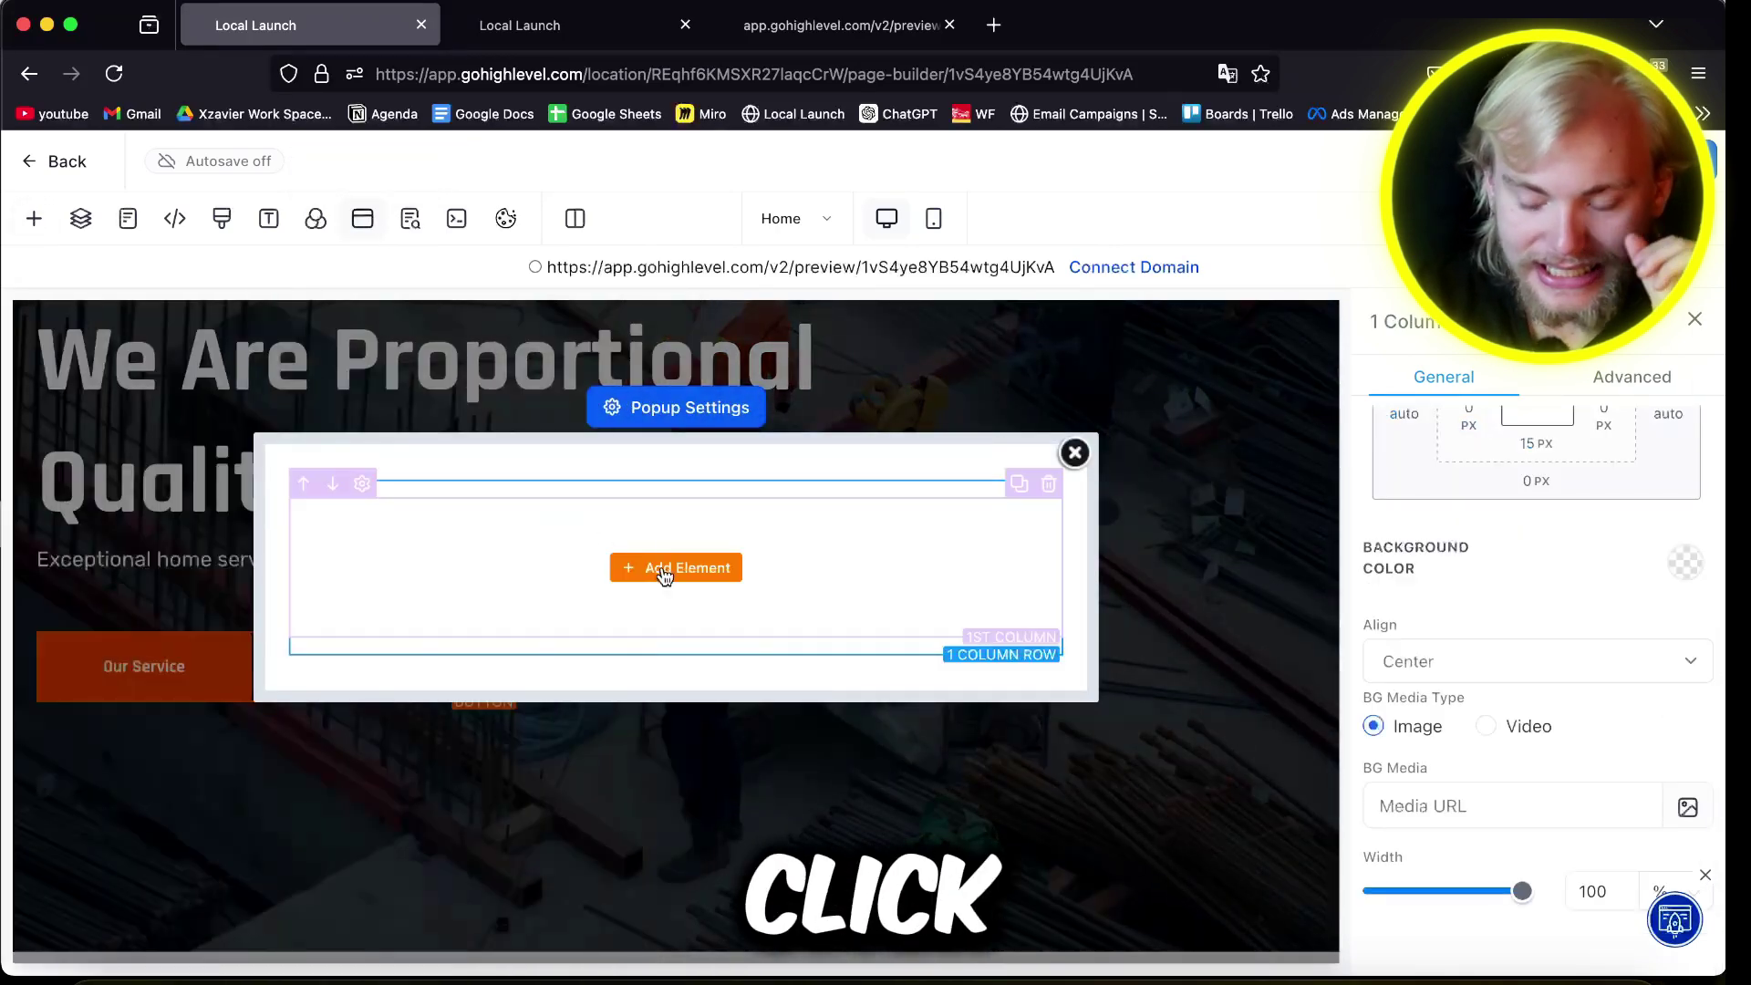
# Step: Add a Calendar element to the row and set it to Gibson's Calander for jobs
pyautogui.click(664, 570)
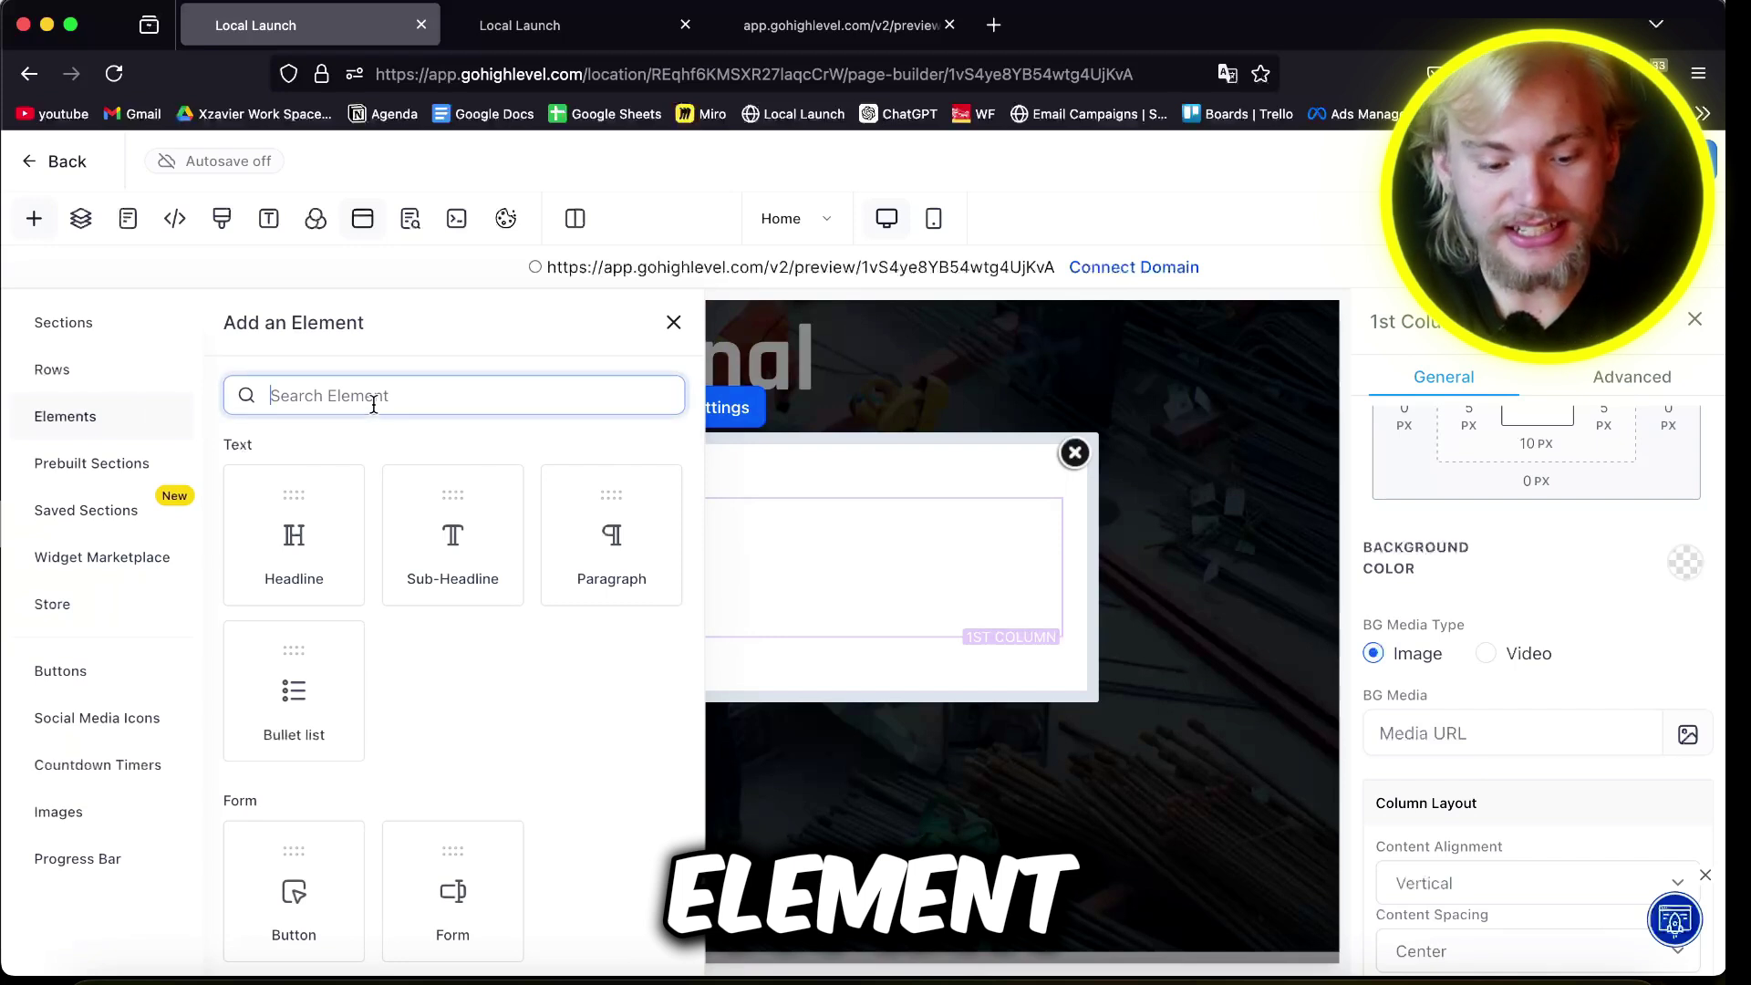
pyautogui.write('cala')
pyautogui.press('BackSpace')
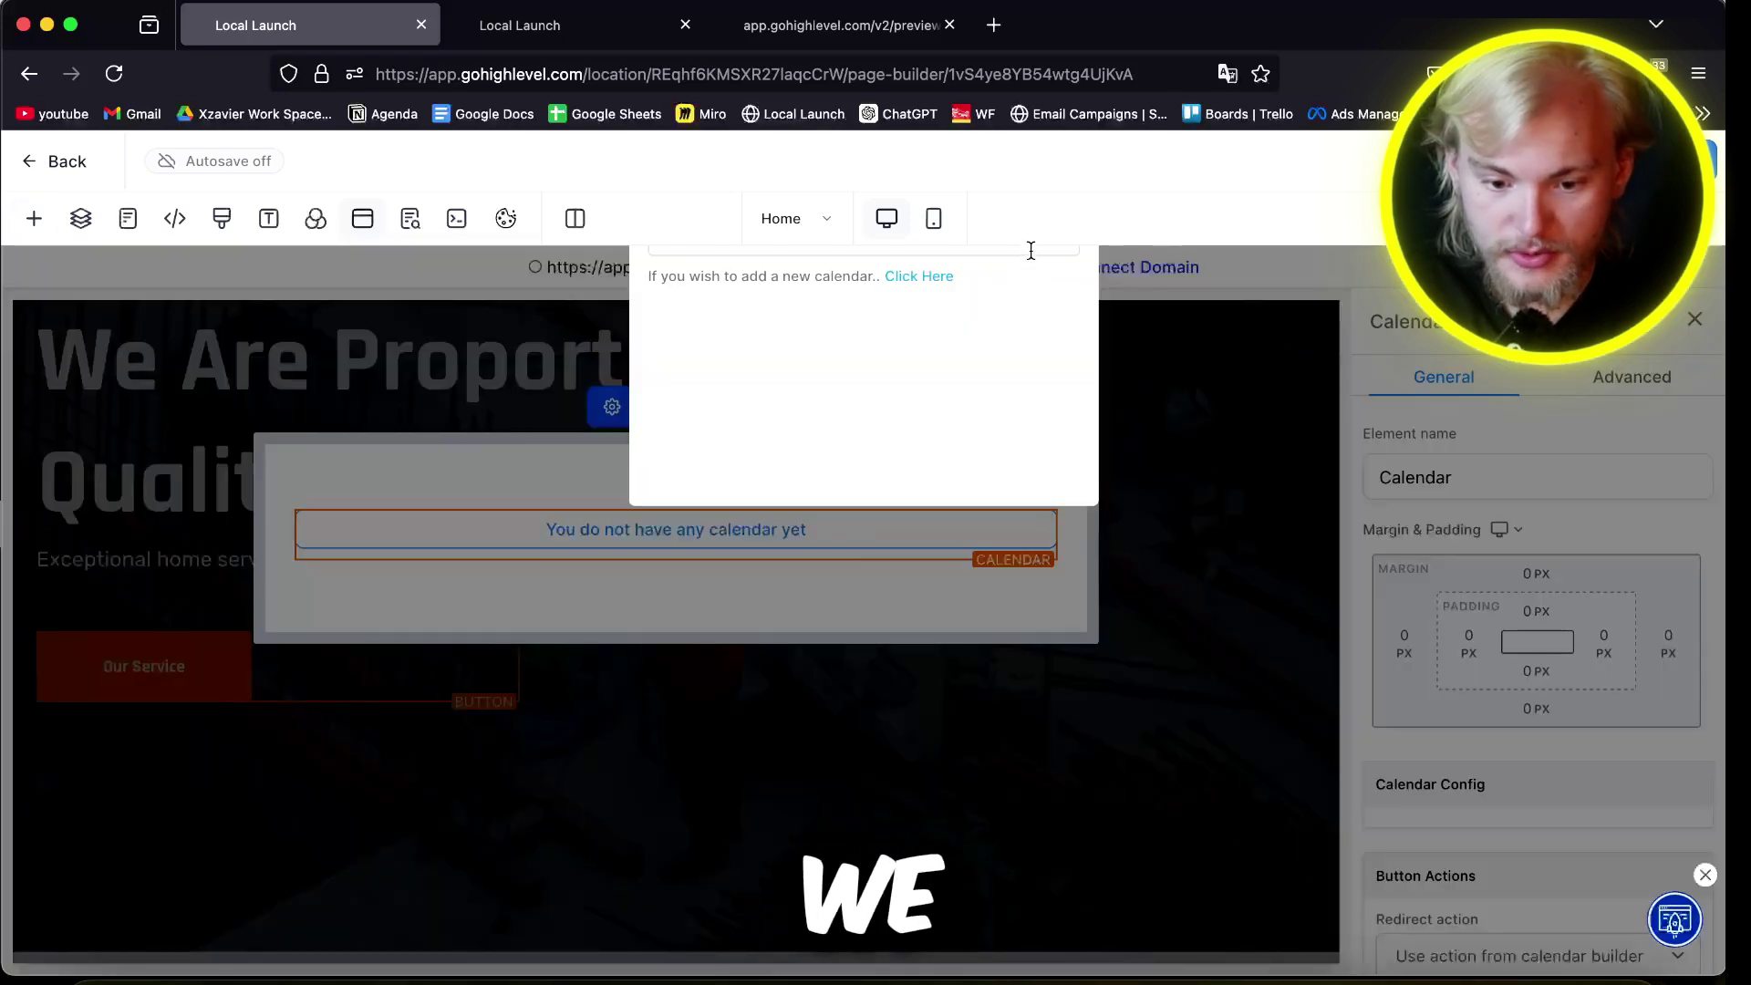
pyautogui.click(1032, 251)
pyautogui.click(809, 280)
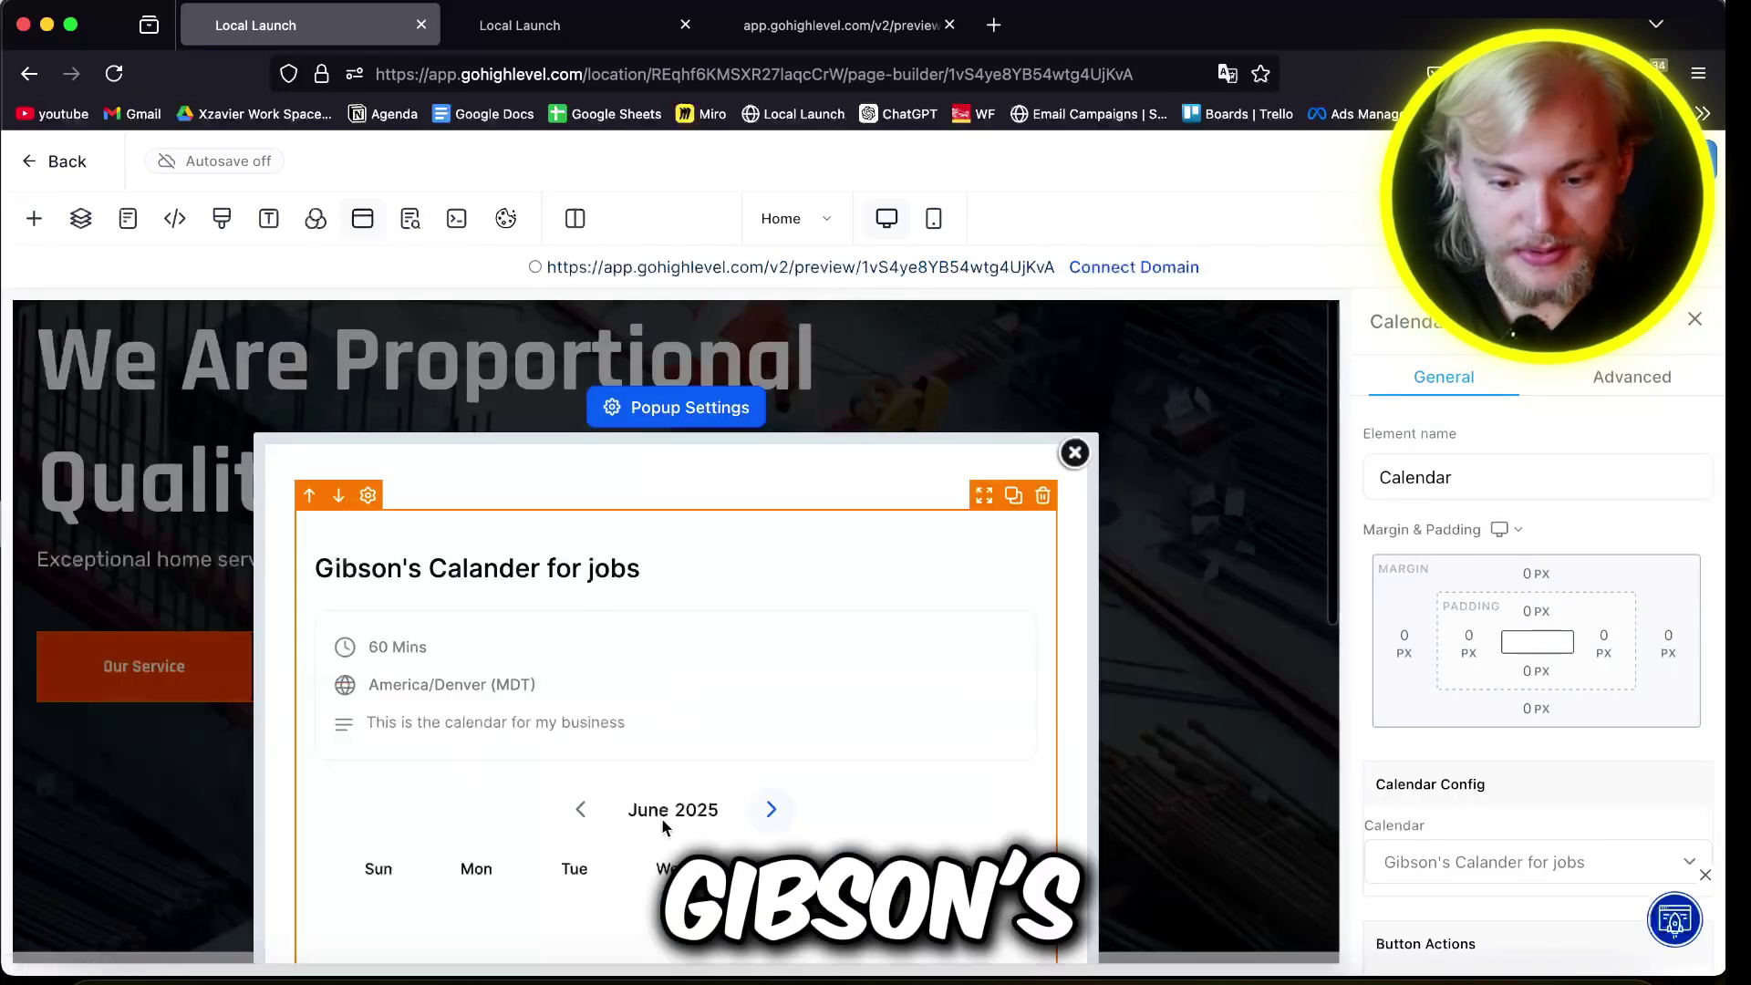
pyautogui.scroll(-5, 890, 757)
pyautogui.scroll(-3, 890, 761)
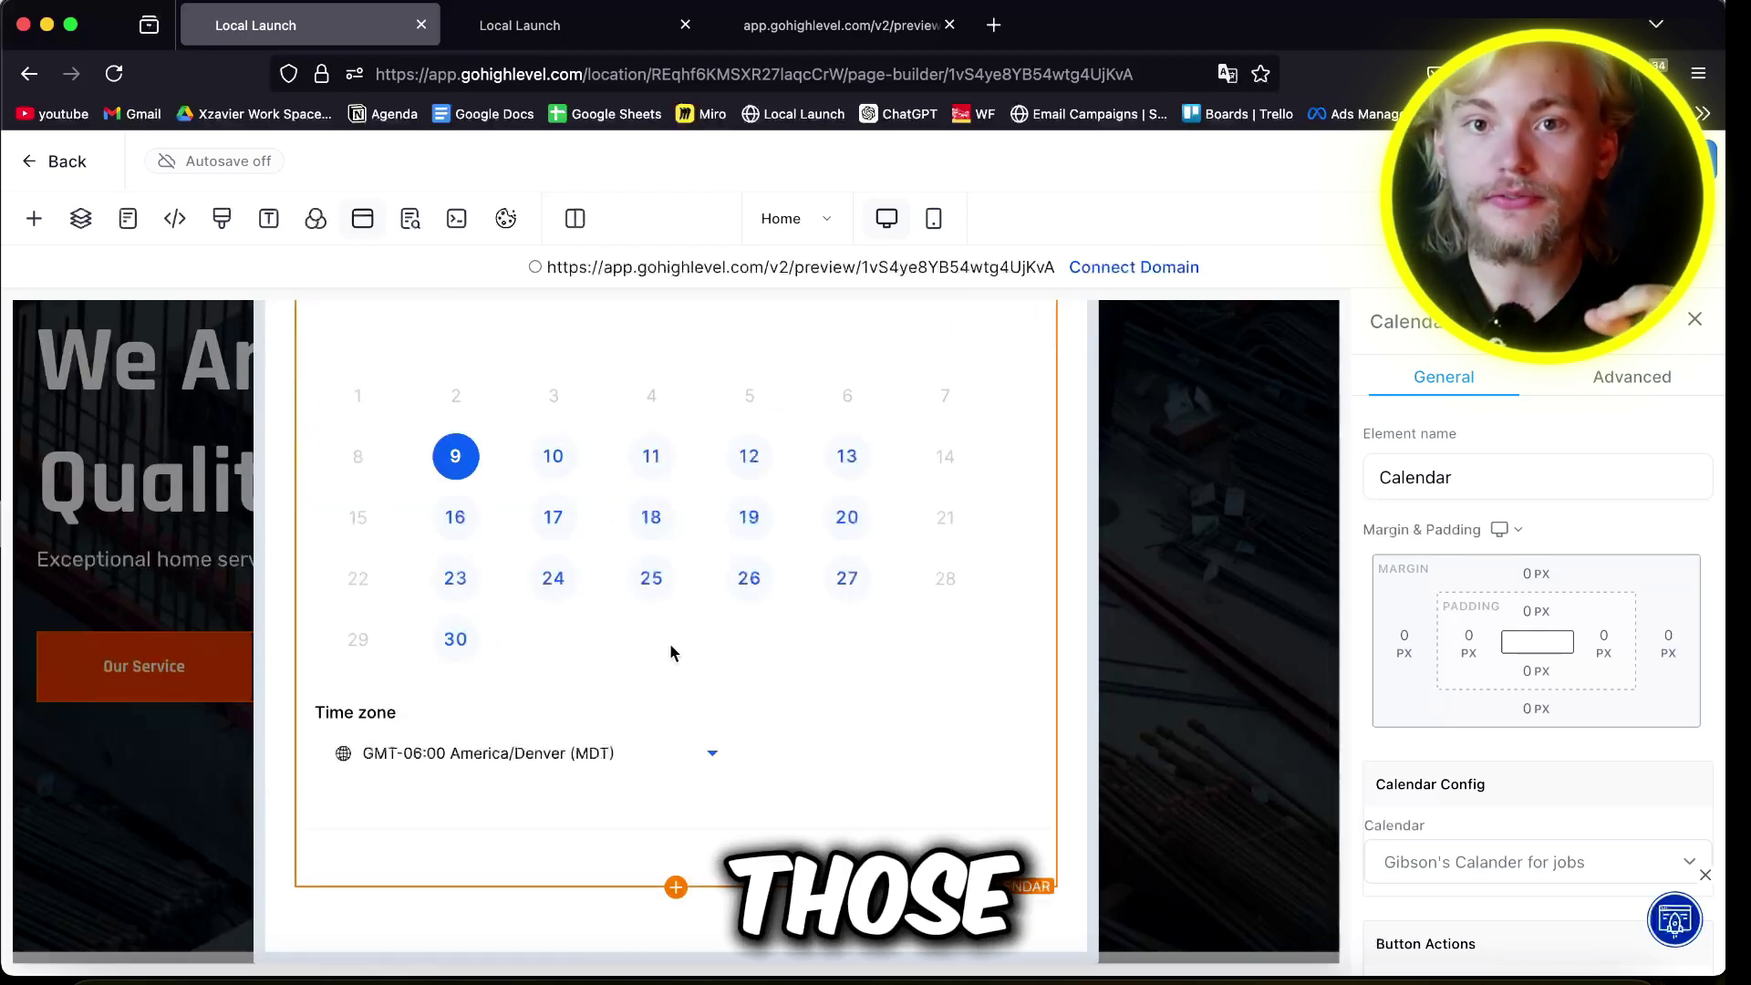
pyautogui.scroll(7, 669, 643)
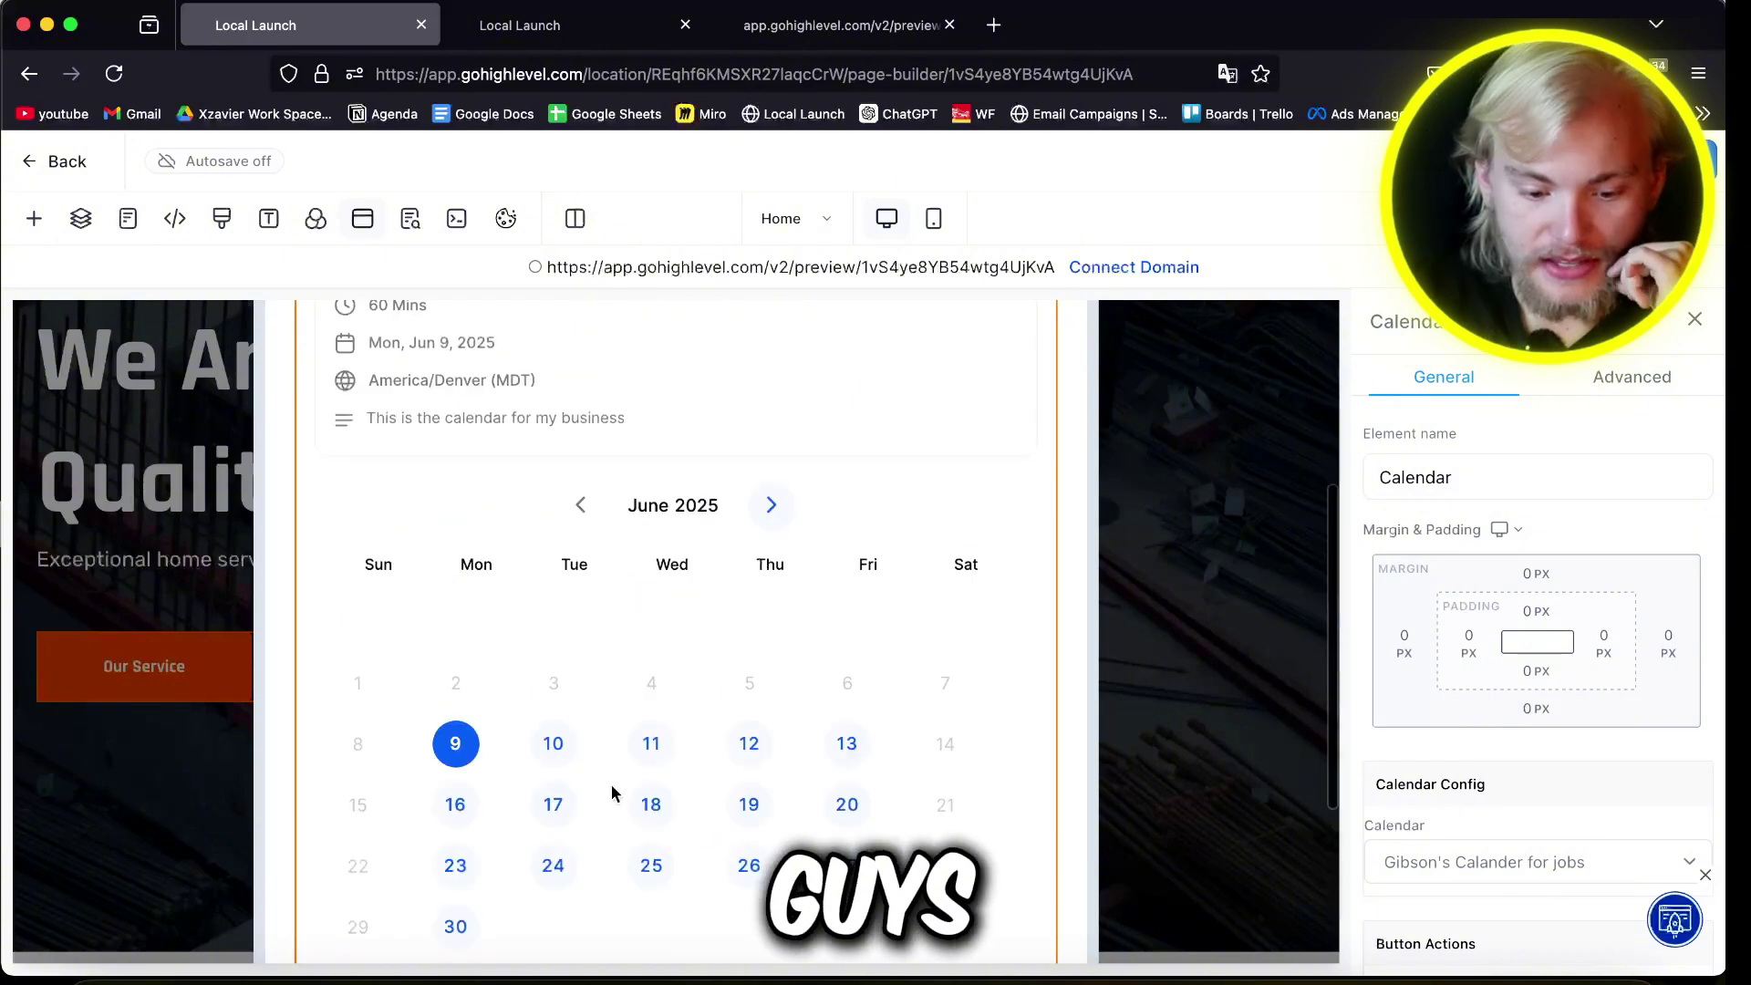
pyautogui.scroll(-8, 905, 773)
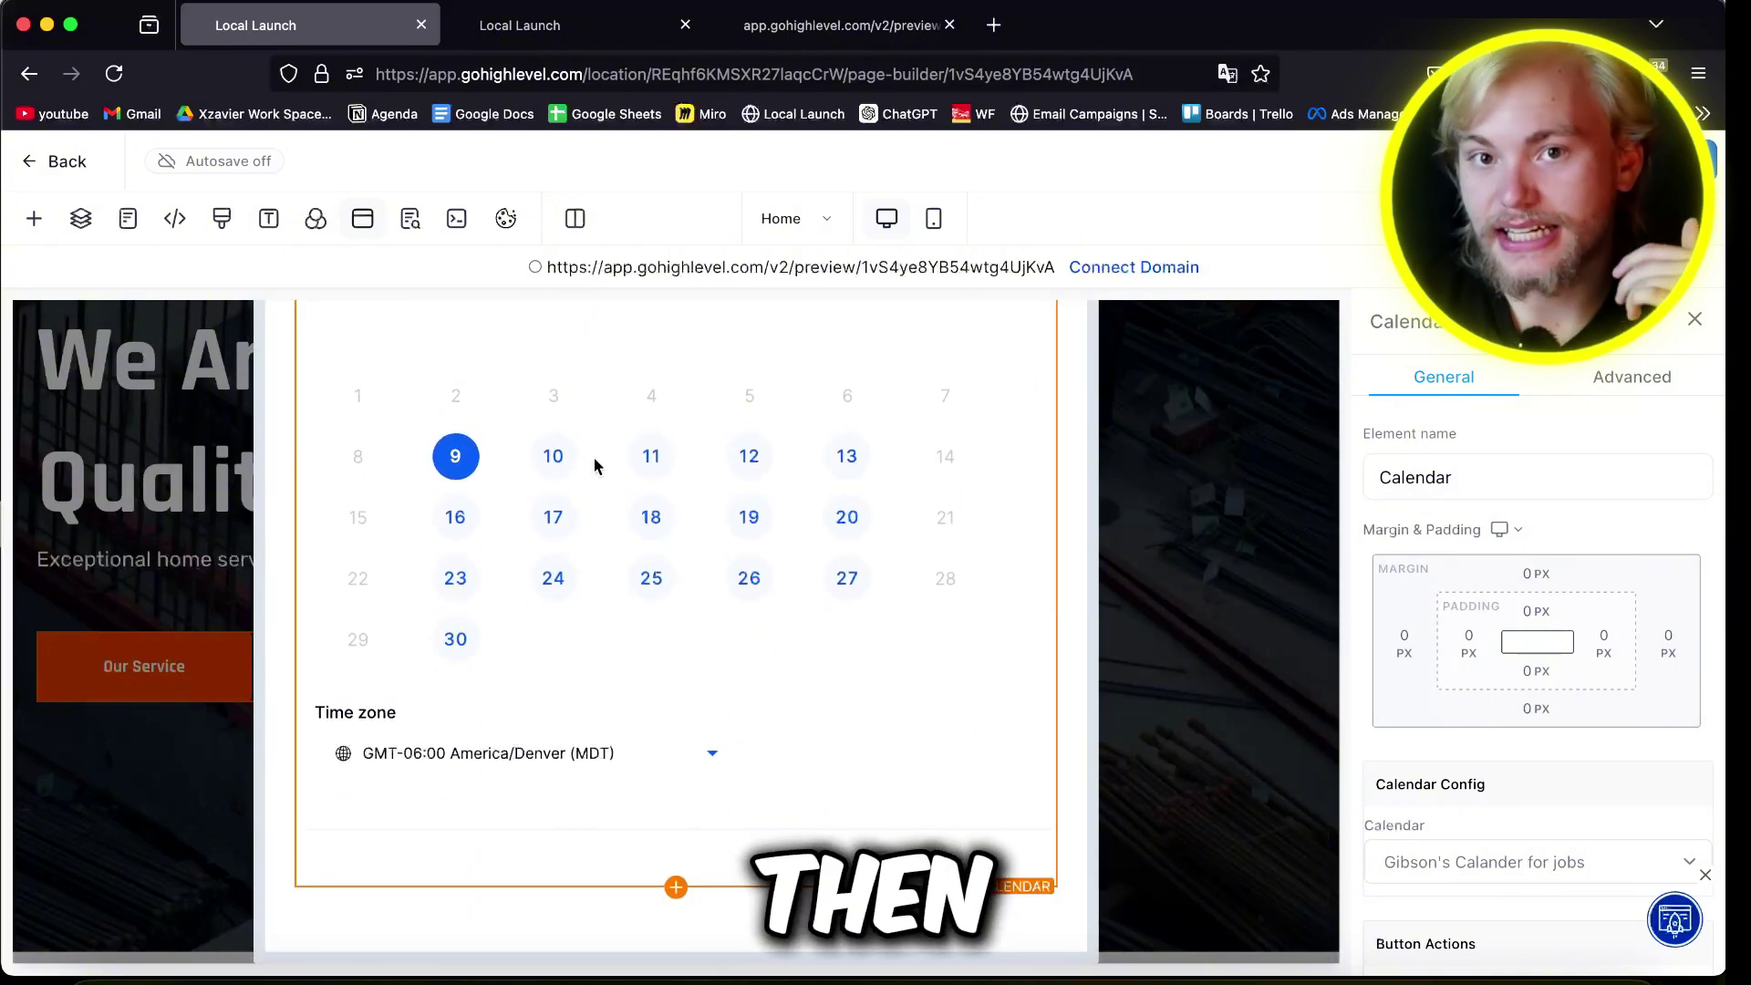
pyautogui.scroll(5, 594, 457)
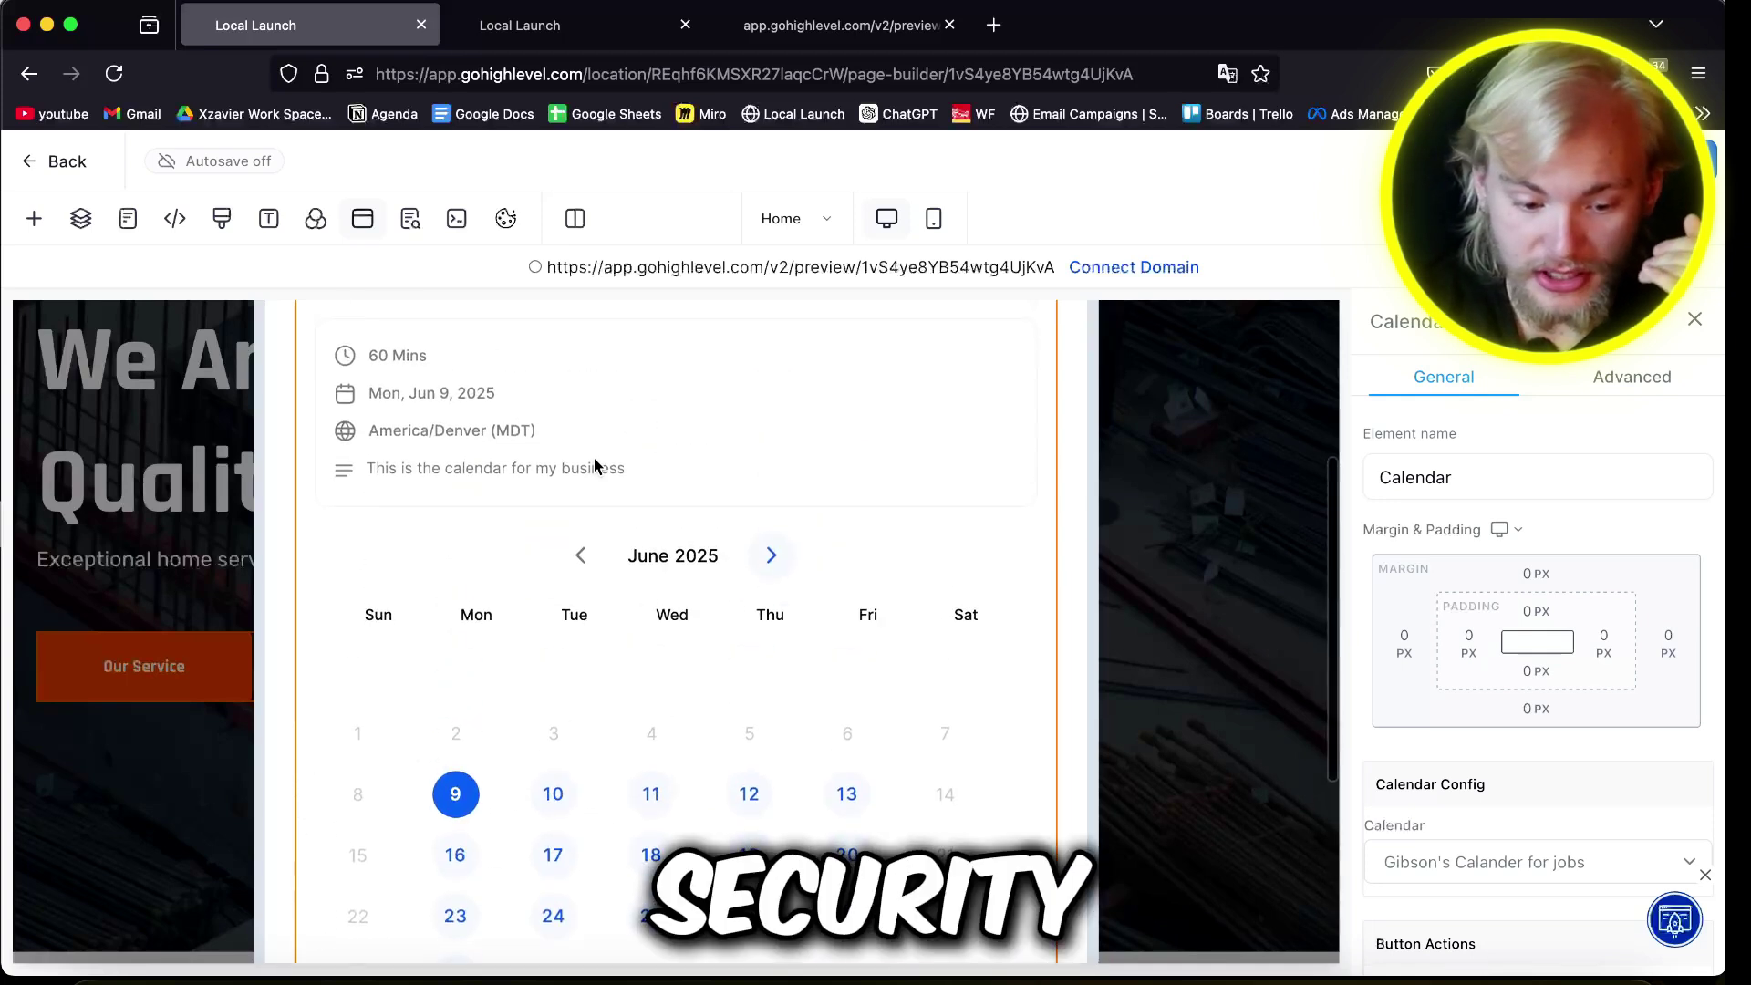
# Step: Go to Calendars in the Example Awesome Biz sub-account on the other browser tab
pyautogui.click(557, 40)
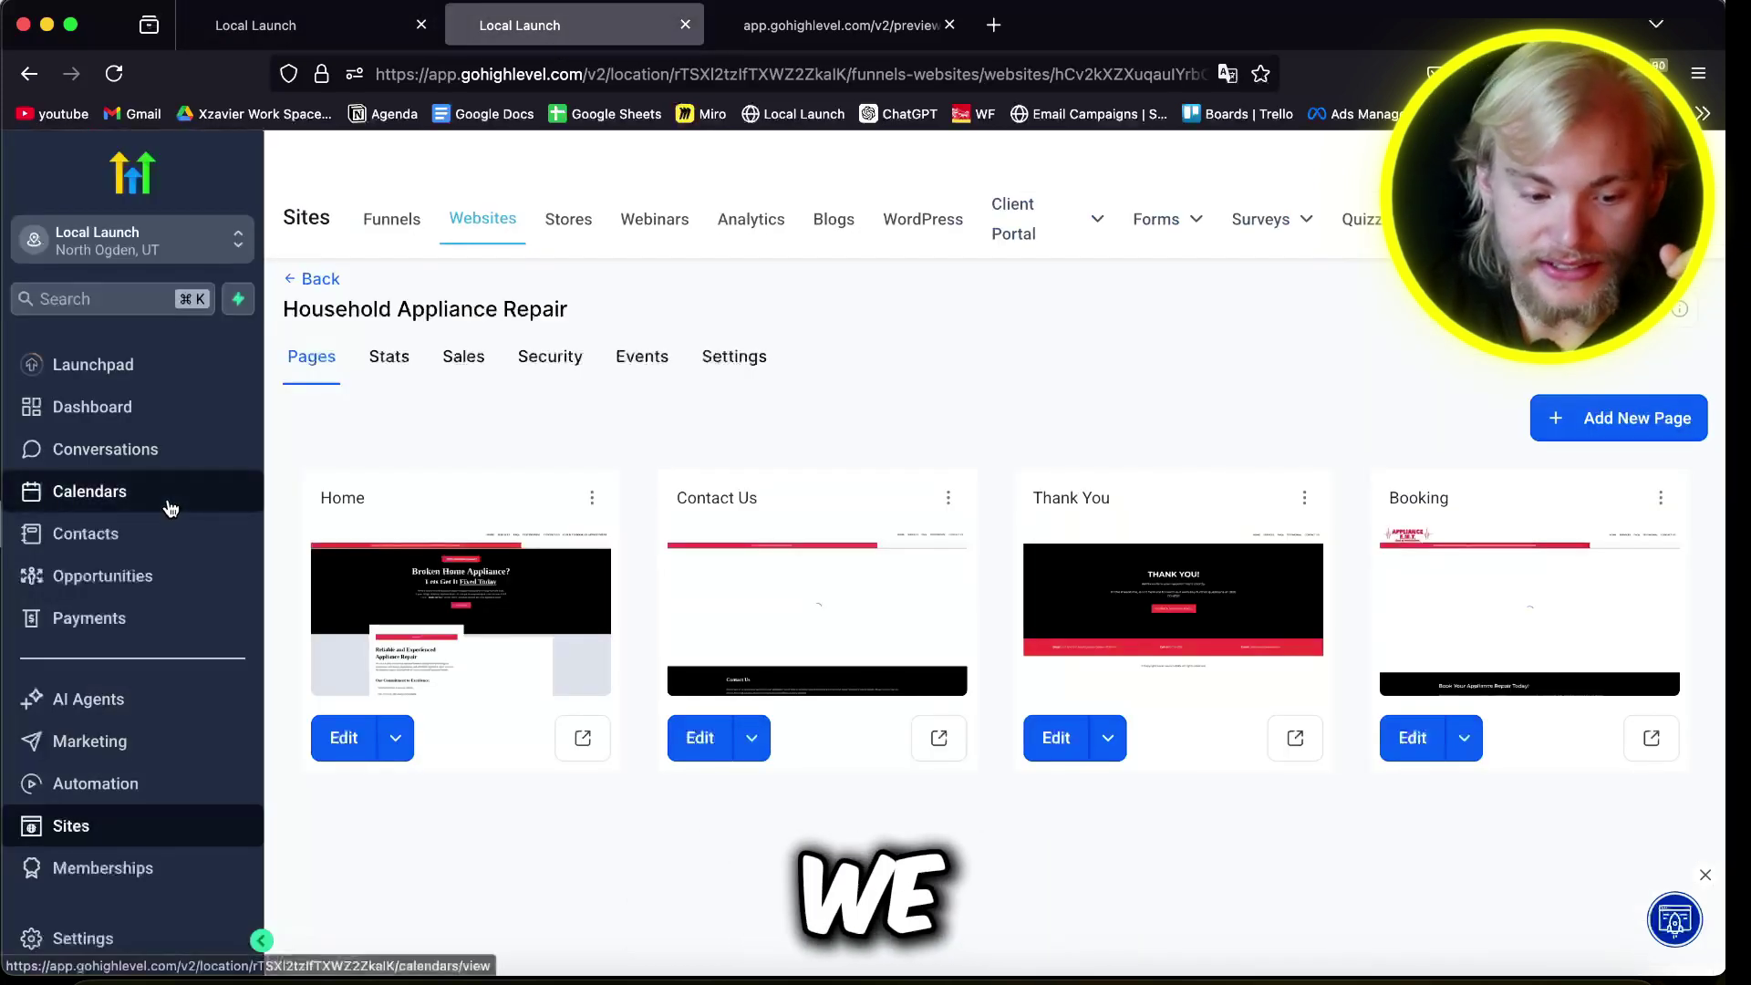
pyautogui.click(79, 497)
pyautogui.click(128, 239)
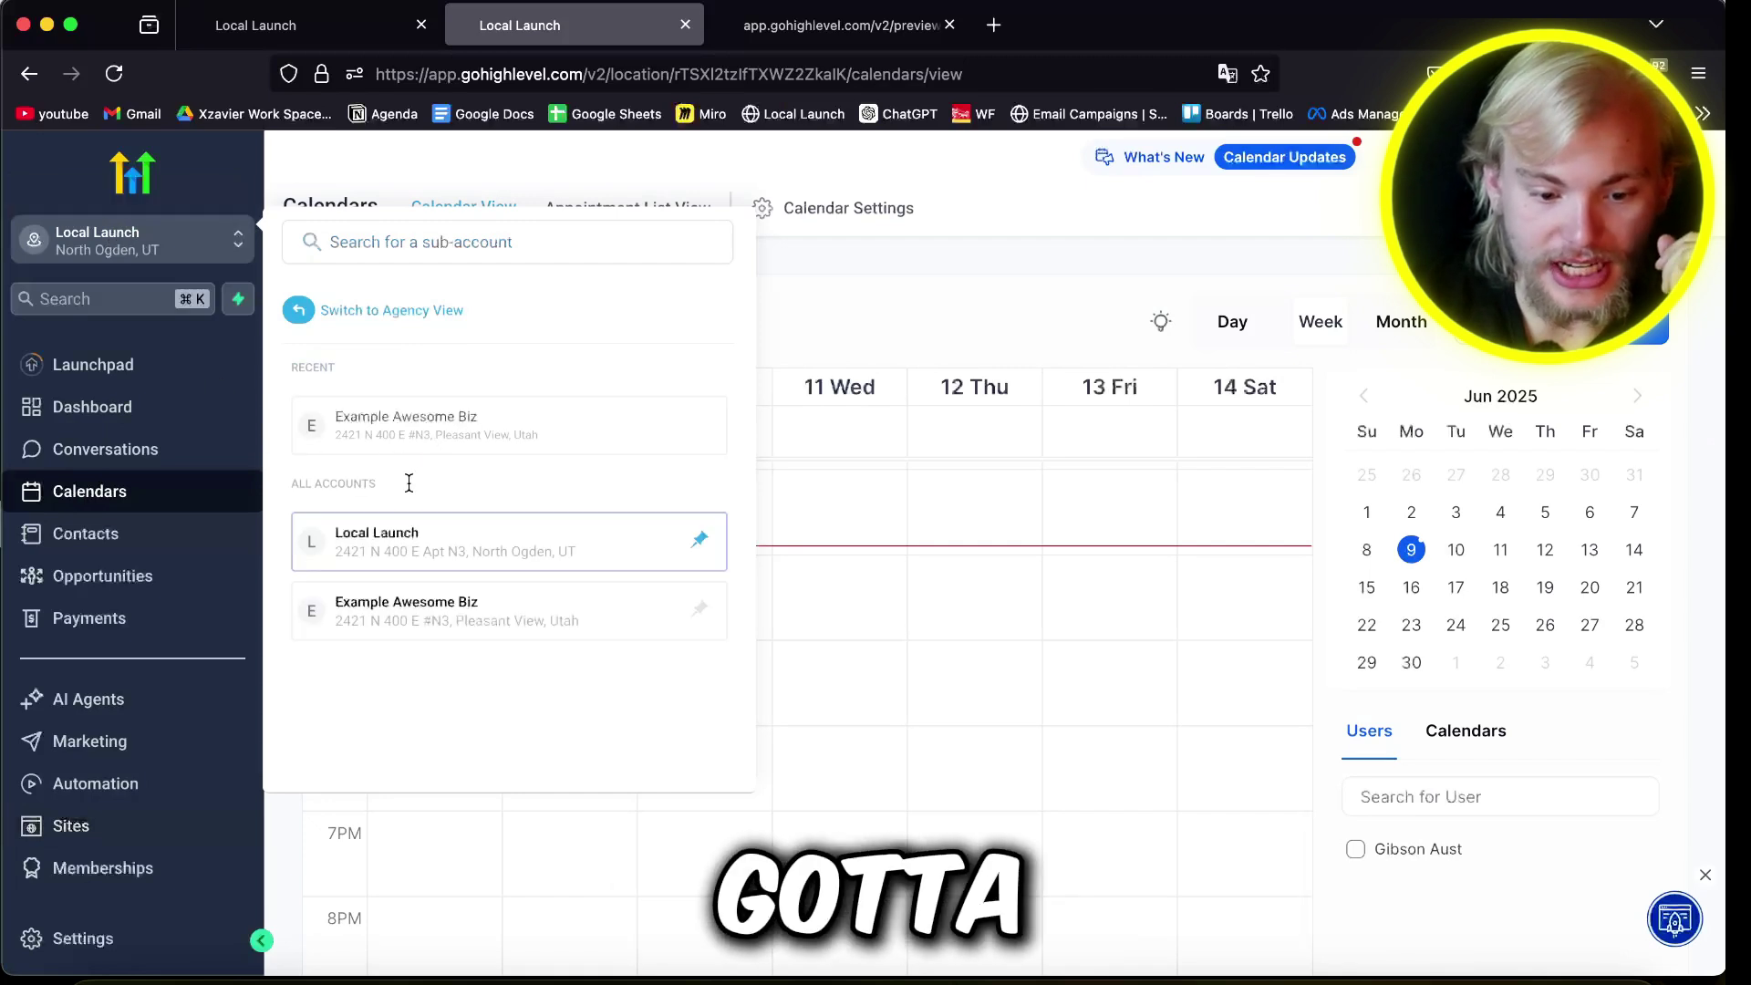
pyautogui.click(435, 421)
# Step: Edit Gibson's Calander for jobs in Calendar Settings and view its Availability options
pyautogui.click(833, 211)
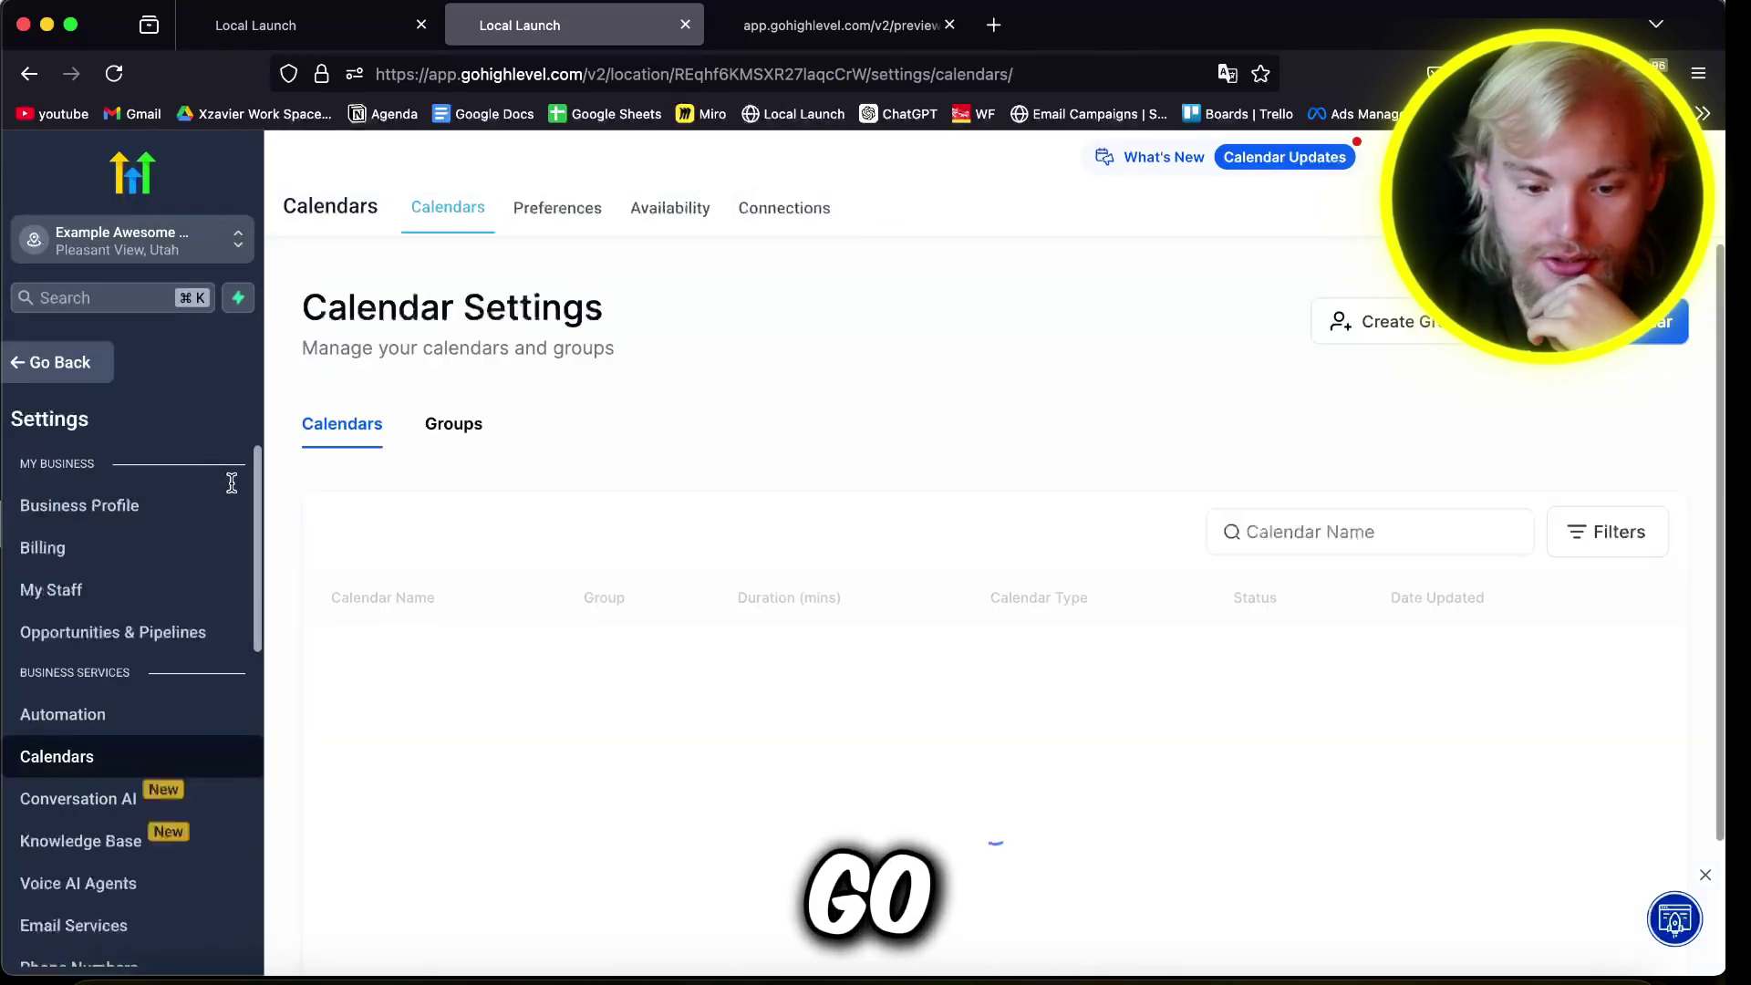
pyautogui.click(1479, 659)
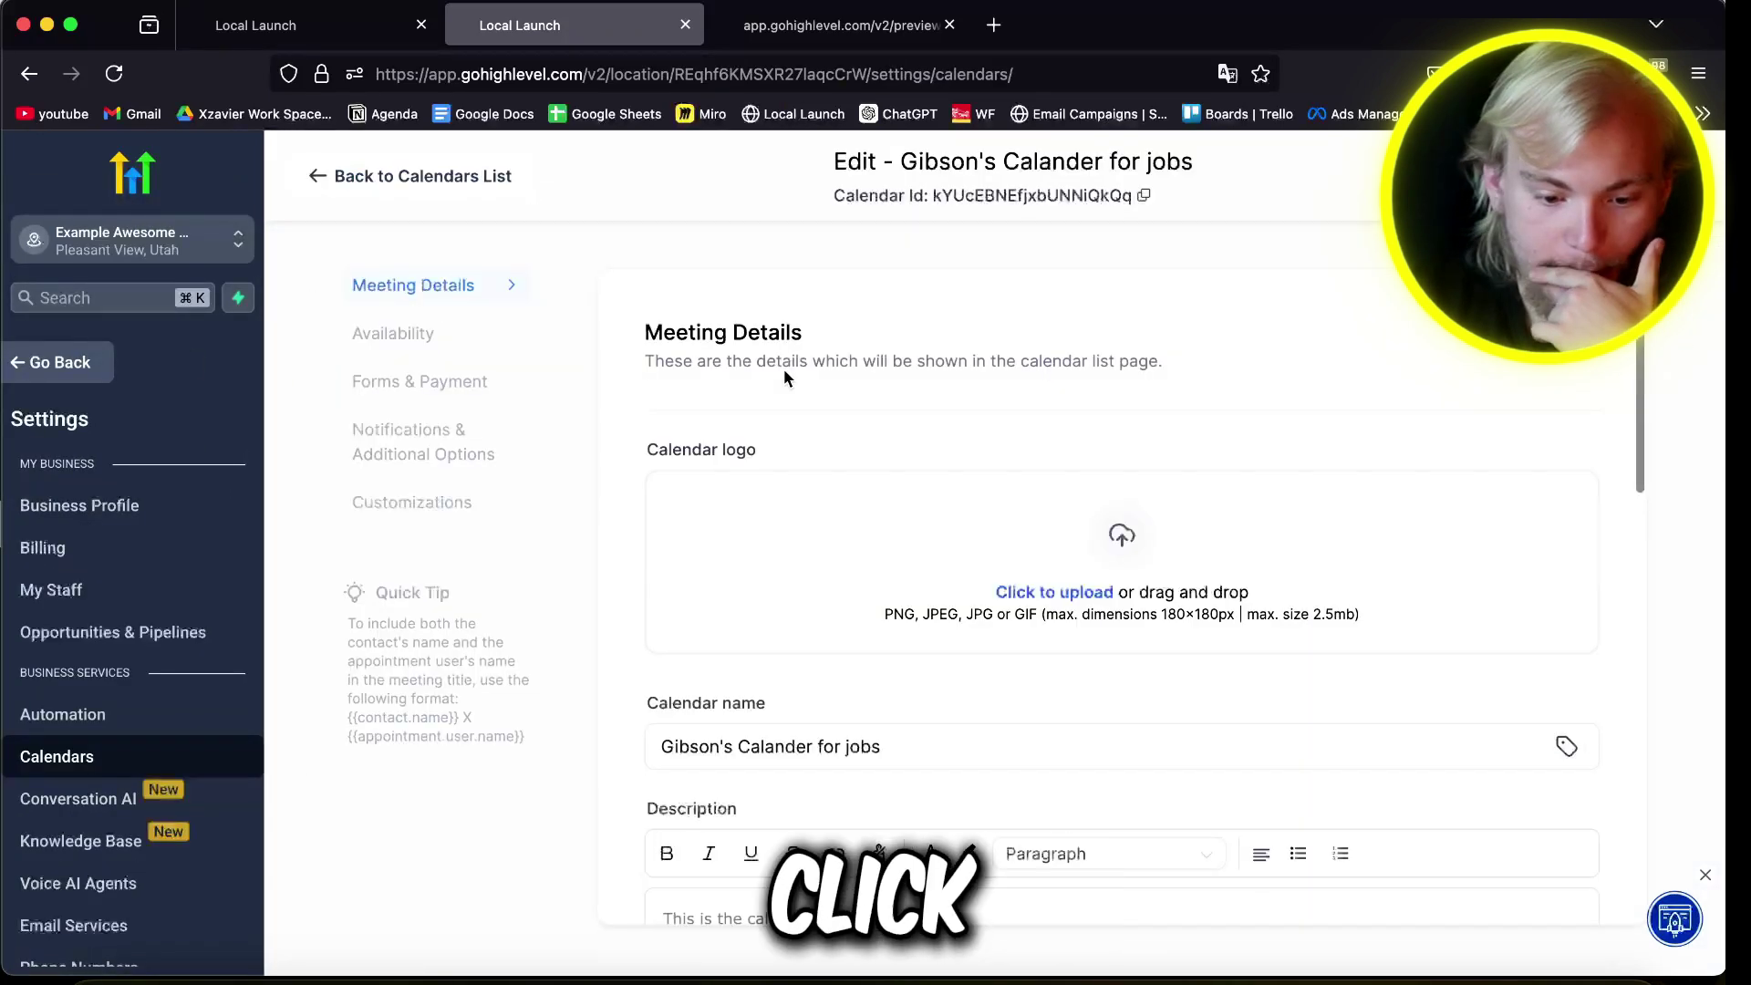
pyautogui.click(407, 528)
pyautogui.scroll(-15, 1171, 620)
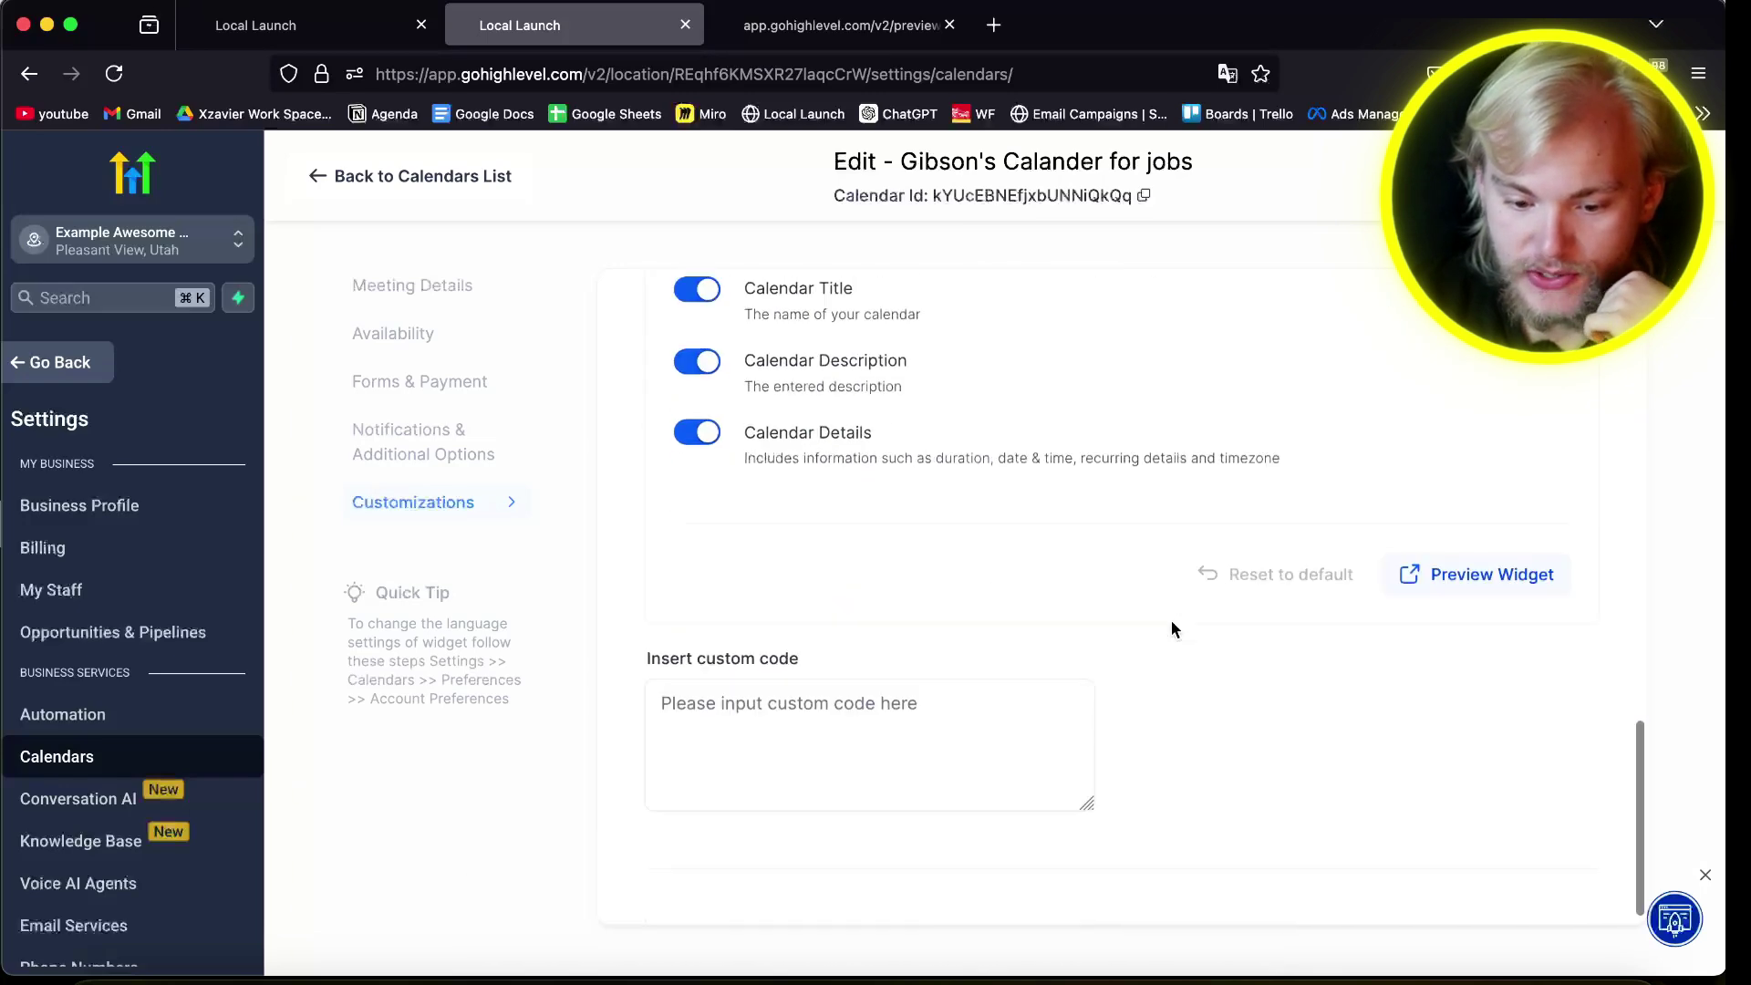
pyautogui.scroll(5, 835, 538)
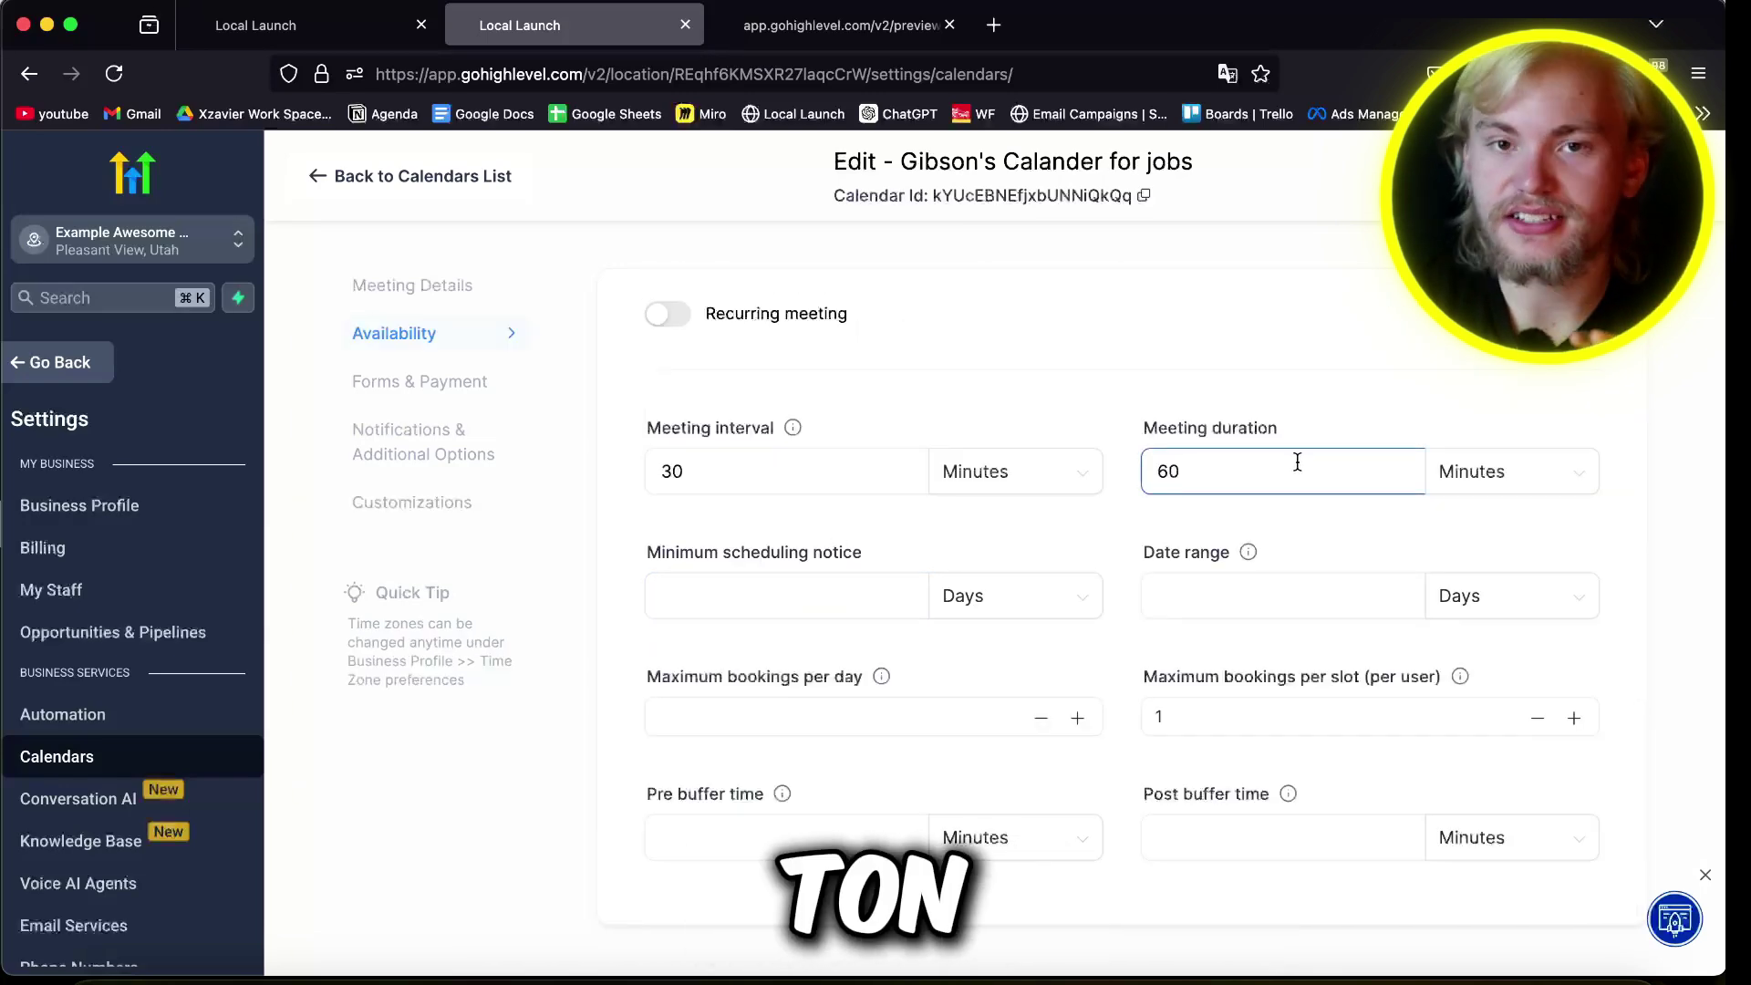
pyautogui.moveTo(790, 430)
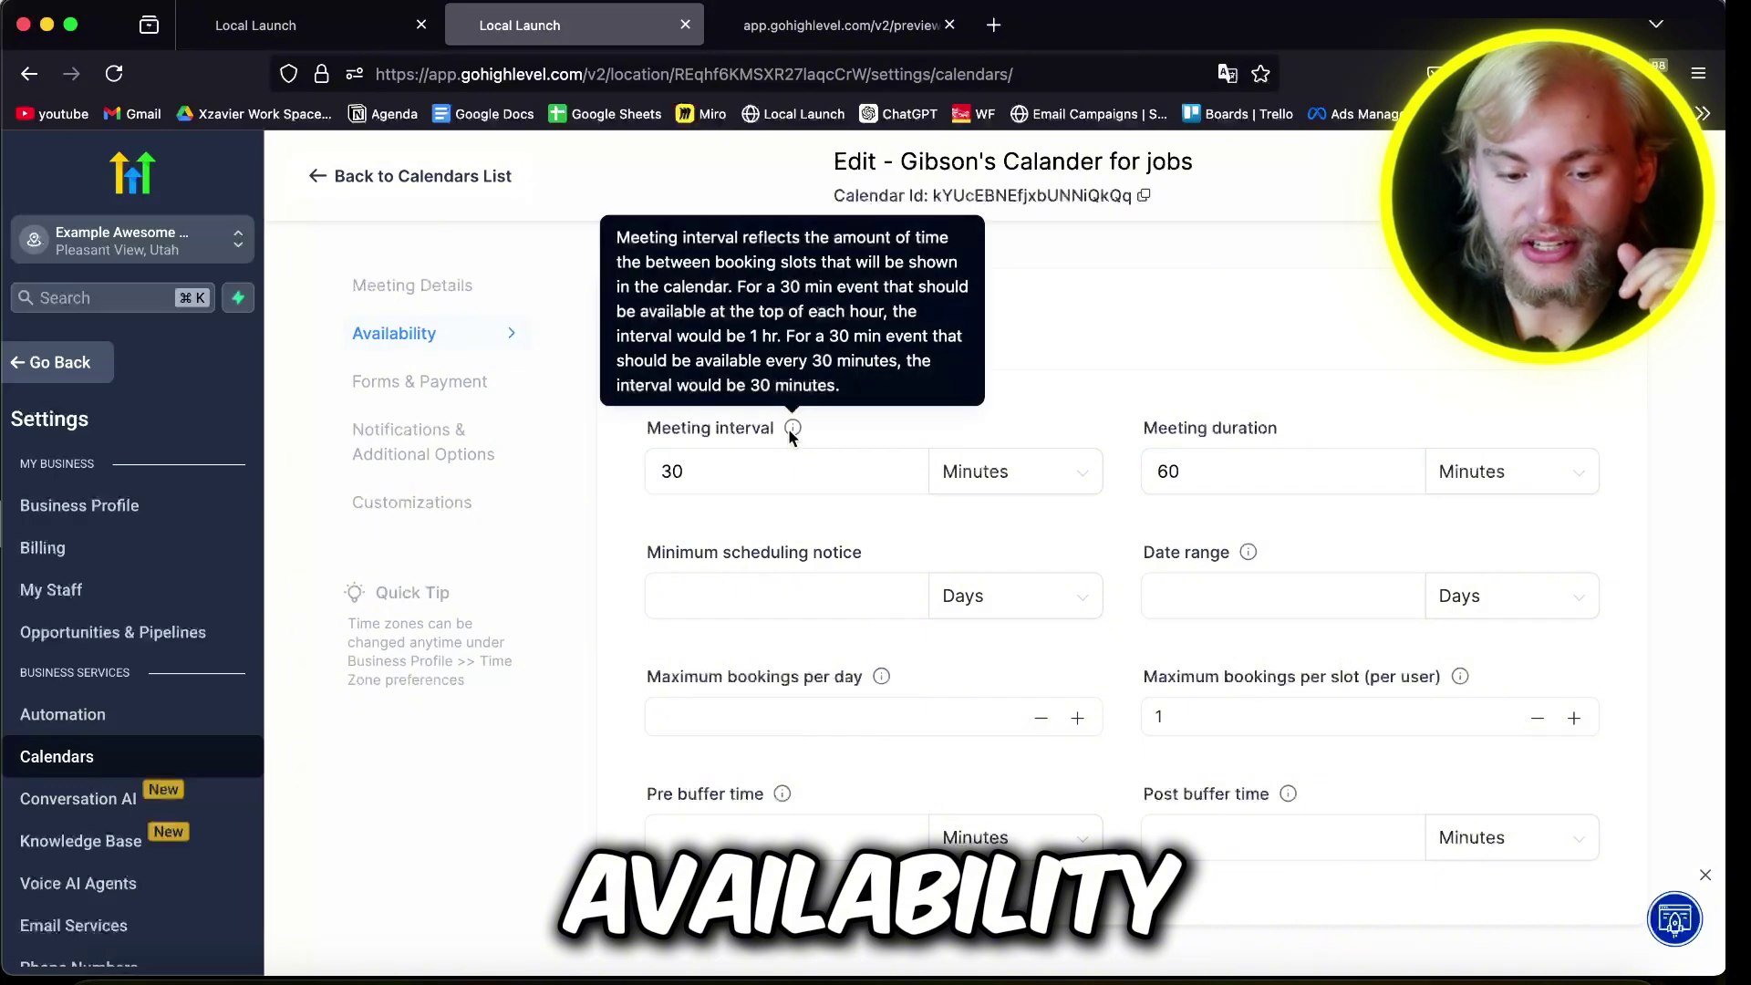
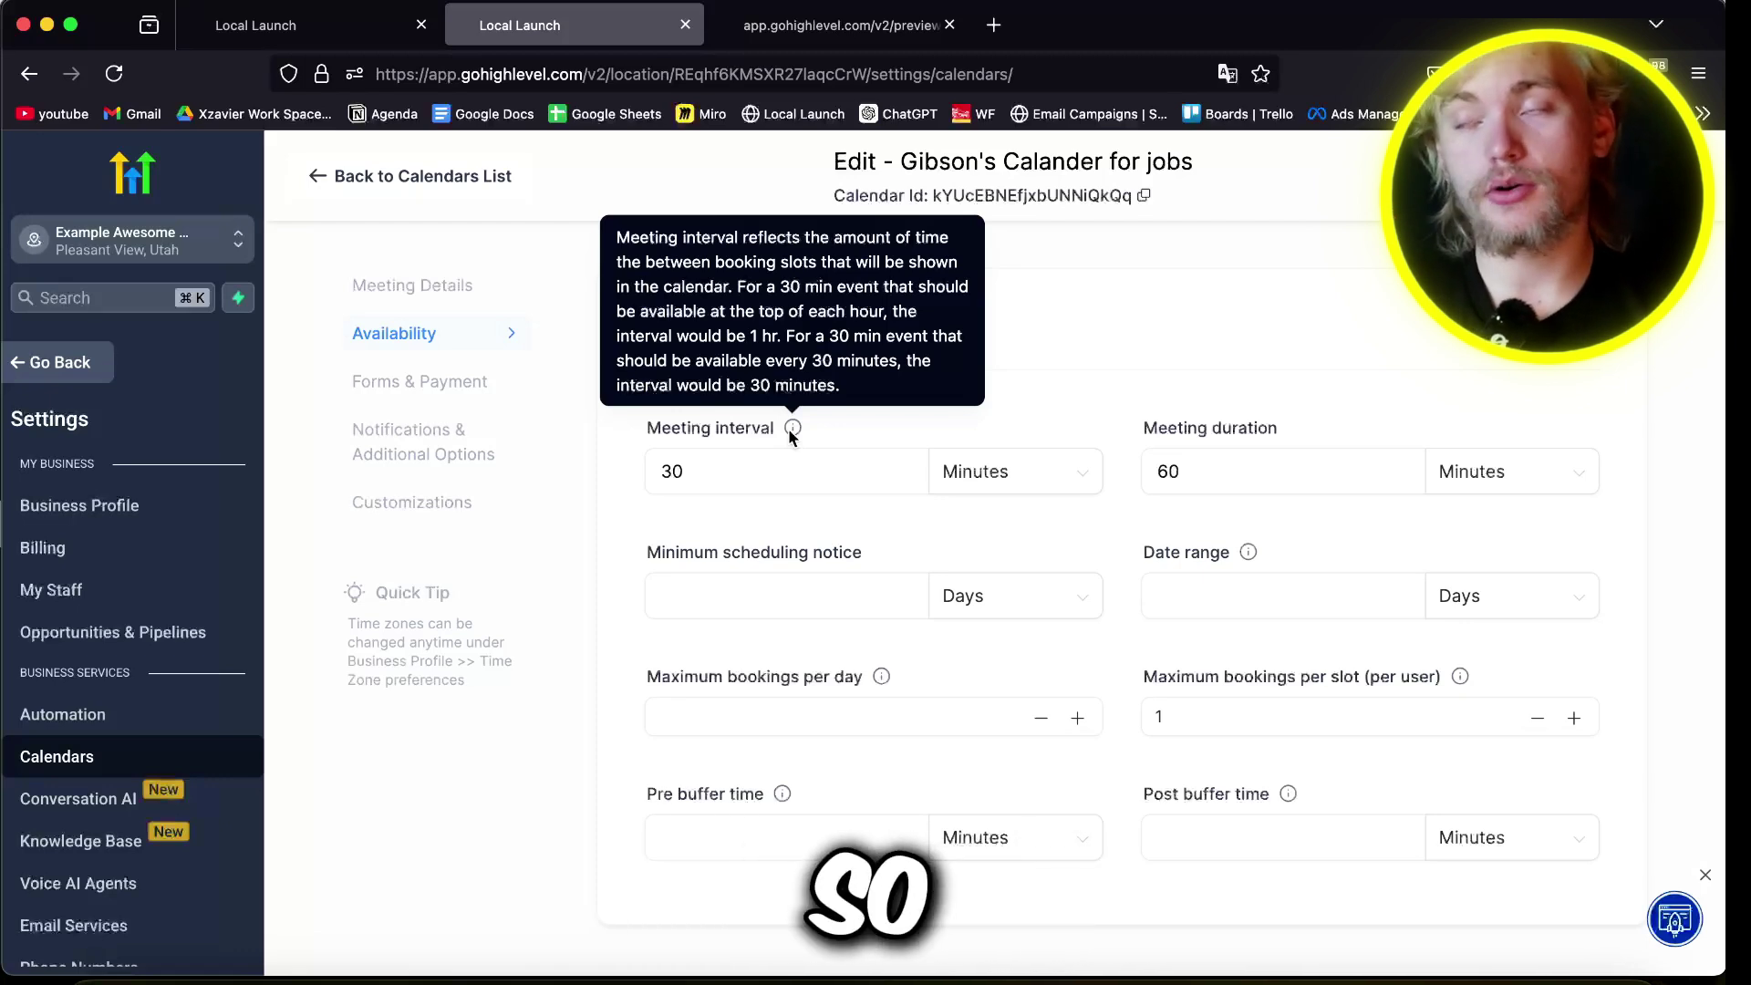
# Step: Set the calendar's meeting interval to 120 minutes and its date range to 7 days
pyautogui.doubleClick(744, 481)
pyautogui.click(1027, 350)
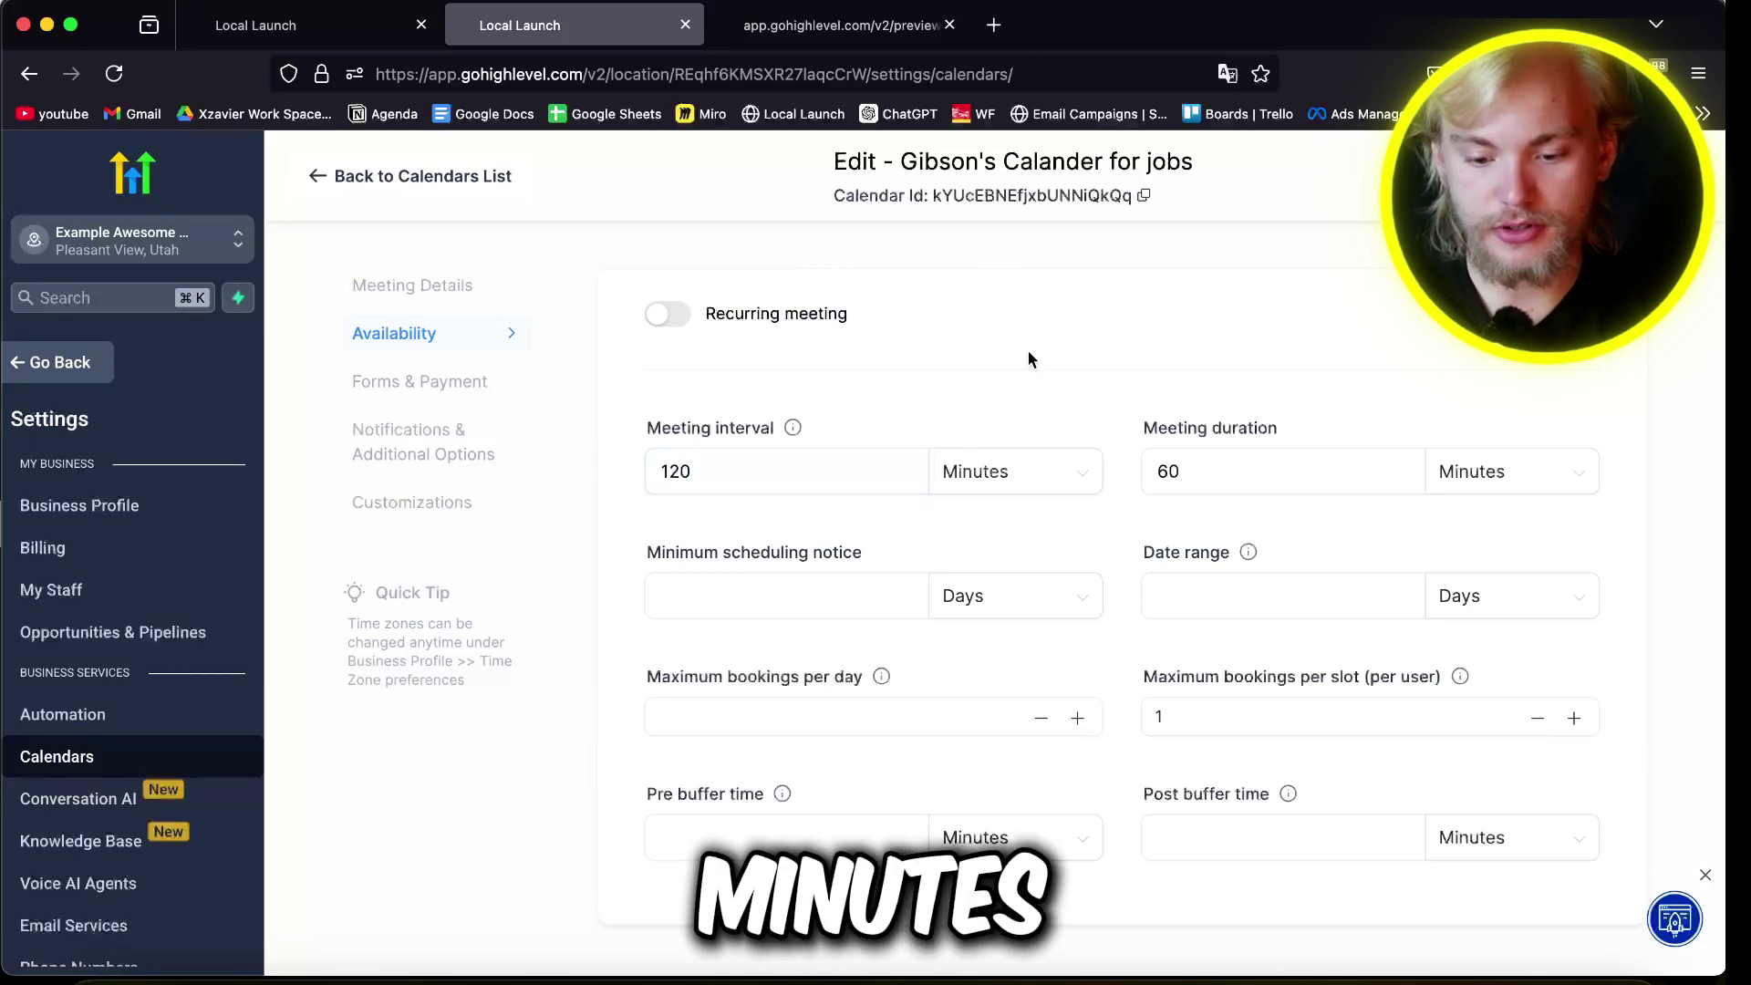
pyautogui.click(1228, 489)
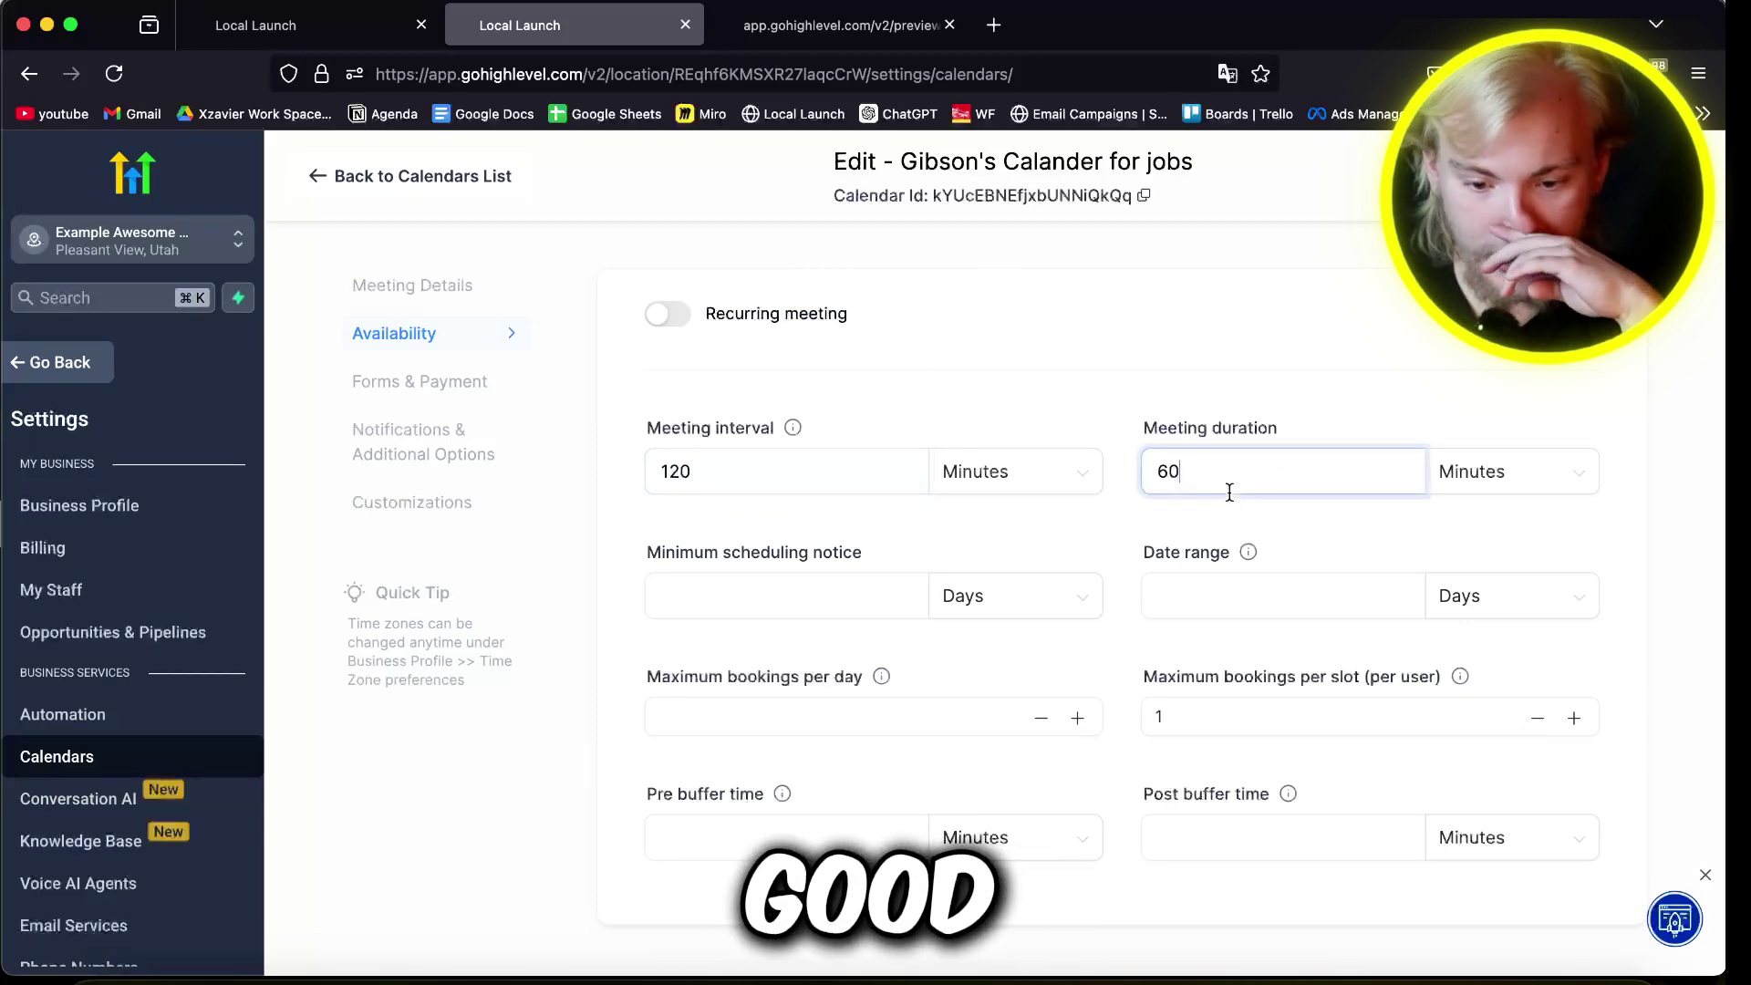
pyautogui.click(1230, 599)
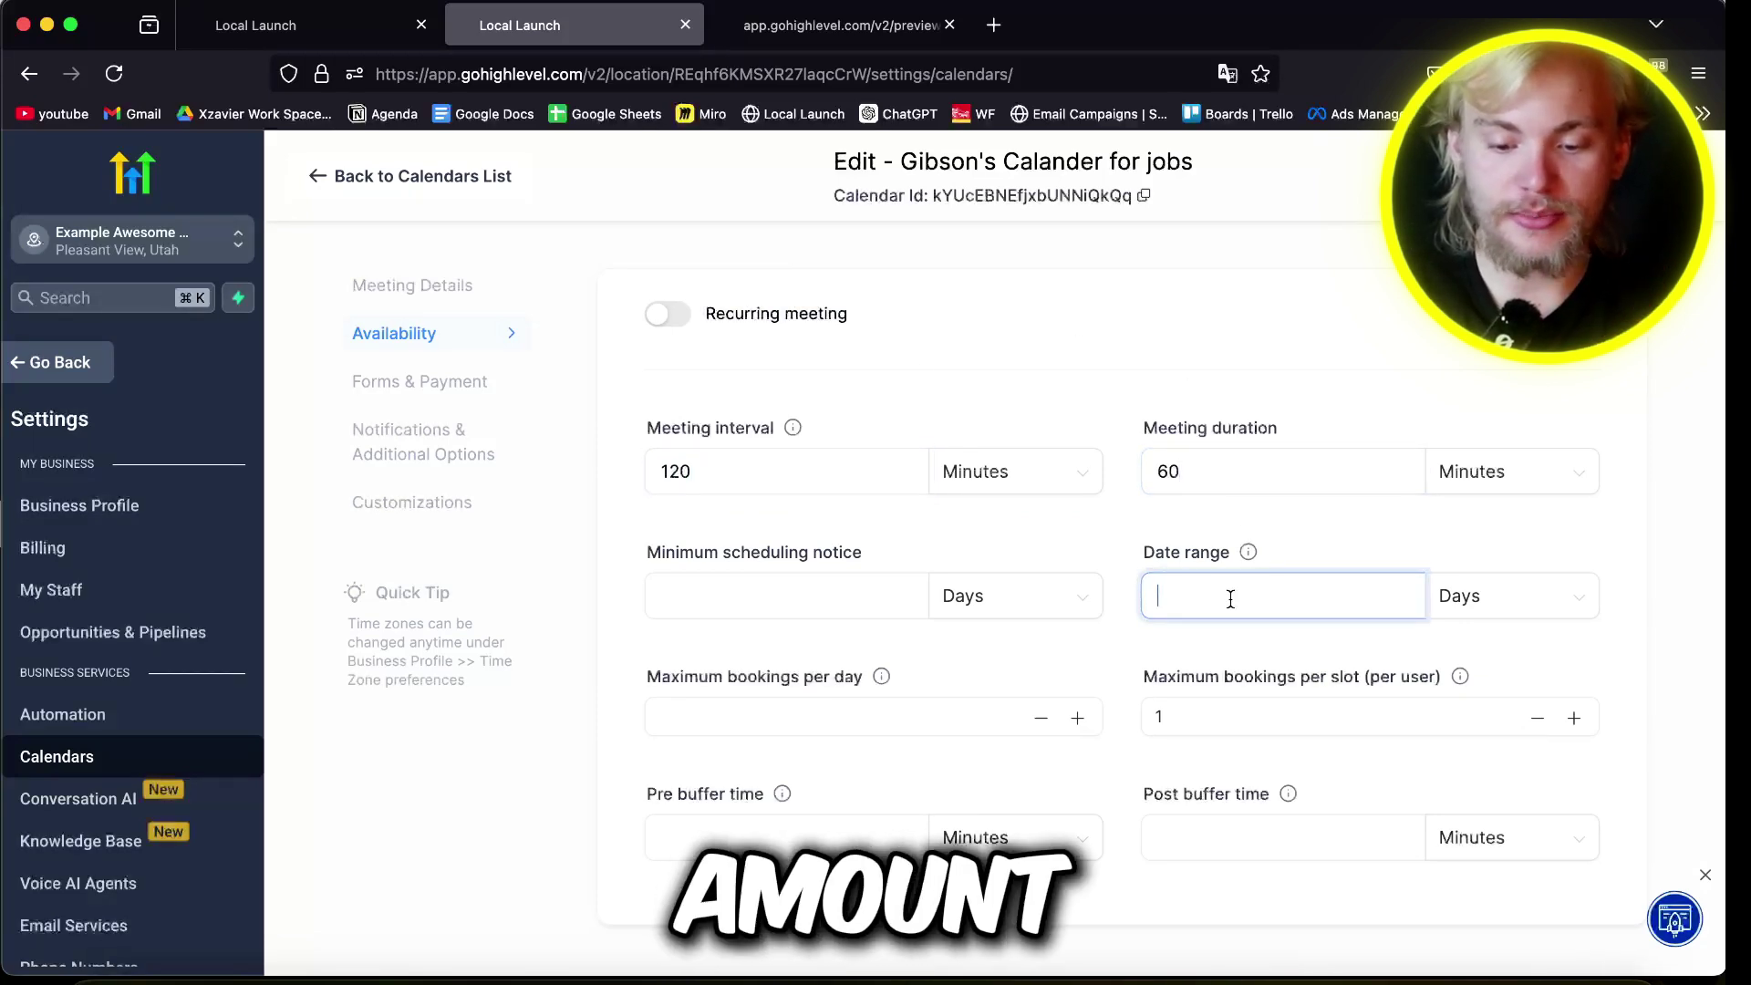
pyautogui.write('7')
pyautogui.click(1234, 346)
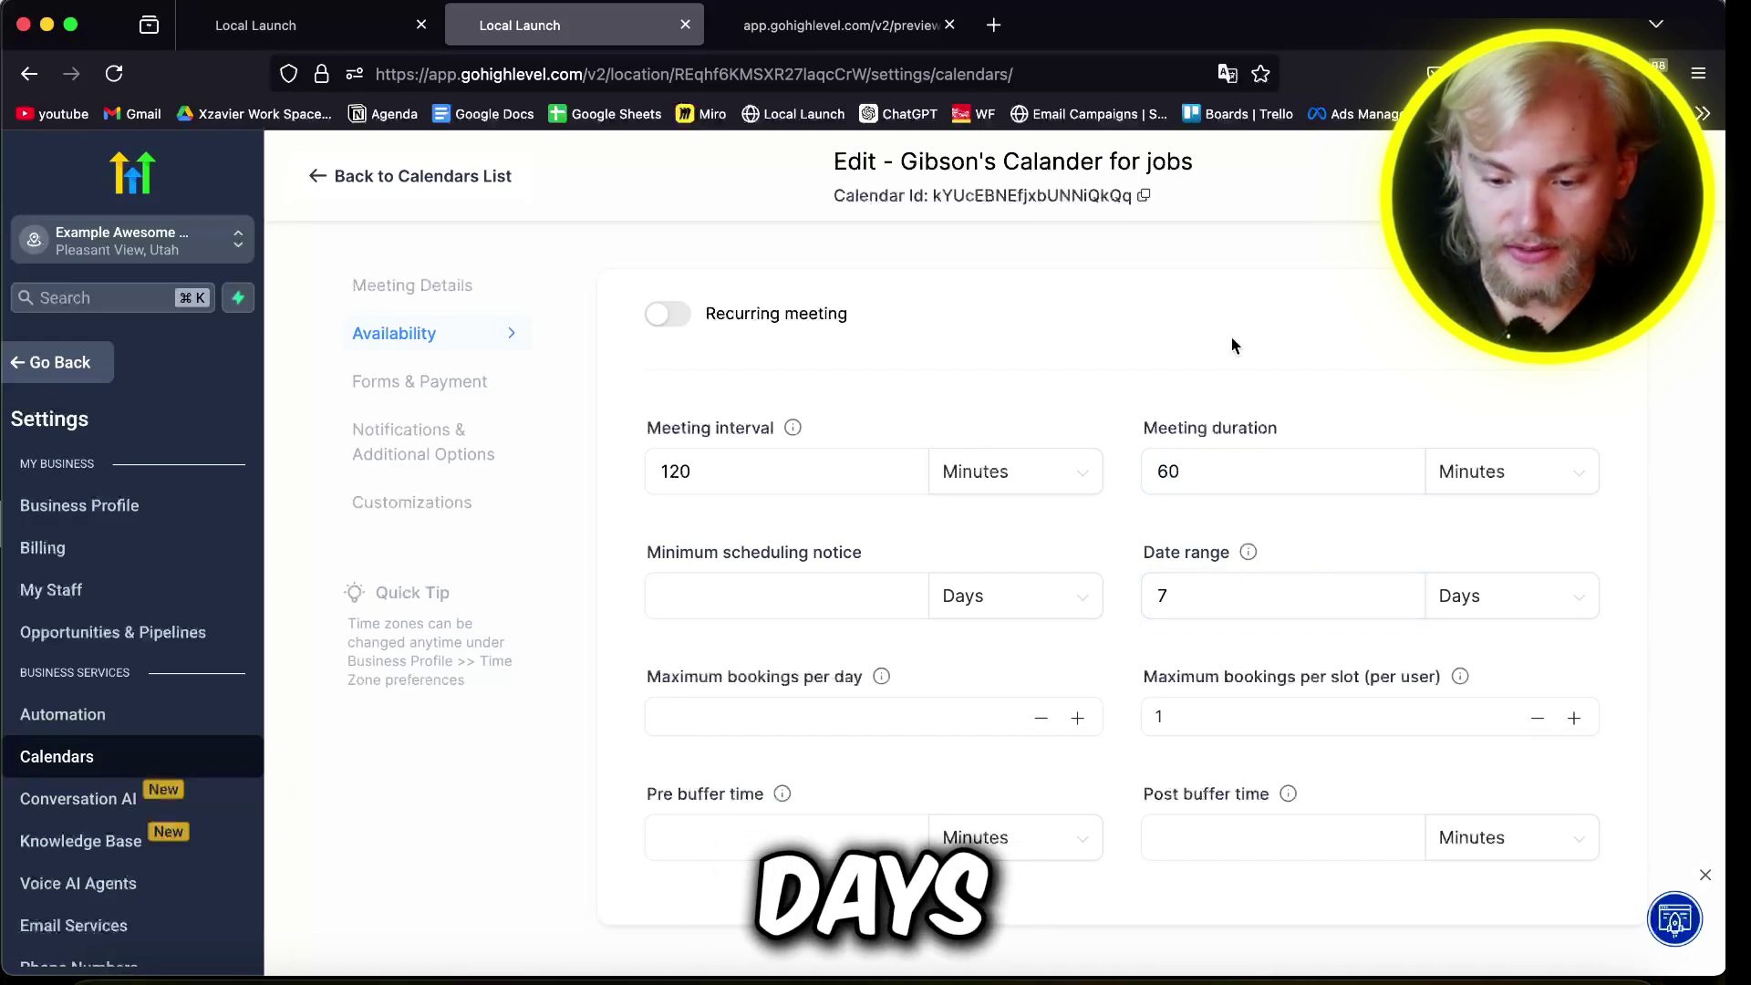
# Step: Limit bookings to 5 per day with 15-minute pre and post buffer times
pyautogui.tripleClick(722, 673)
pyautogui.click(861, 718)
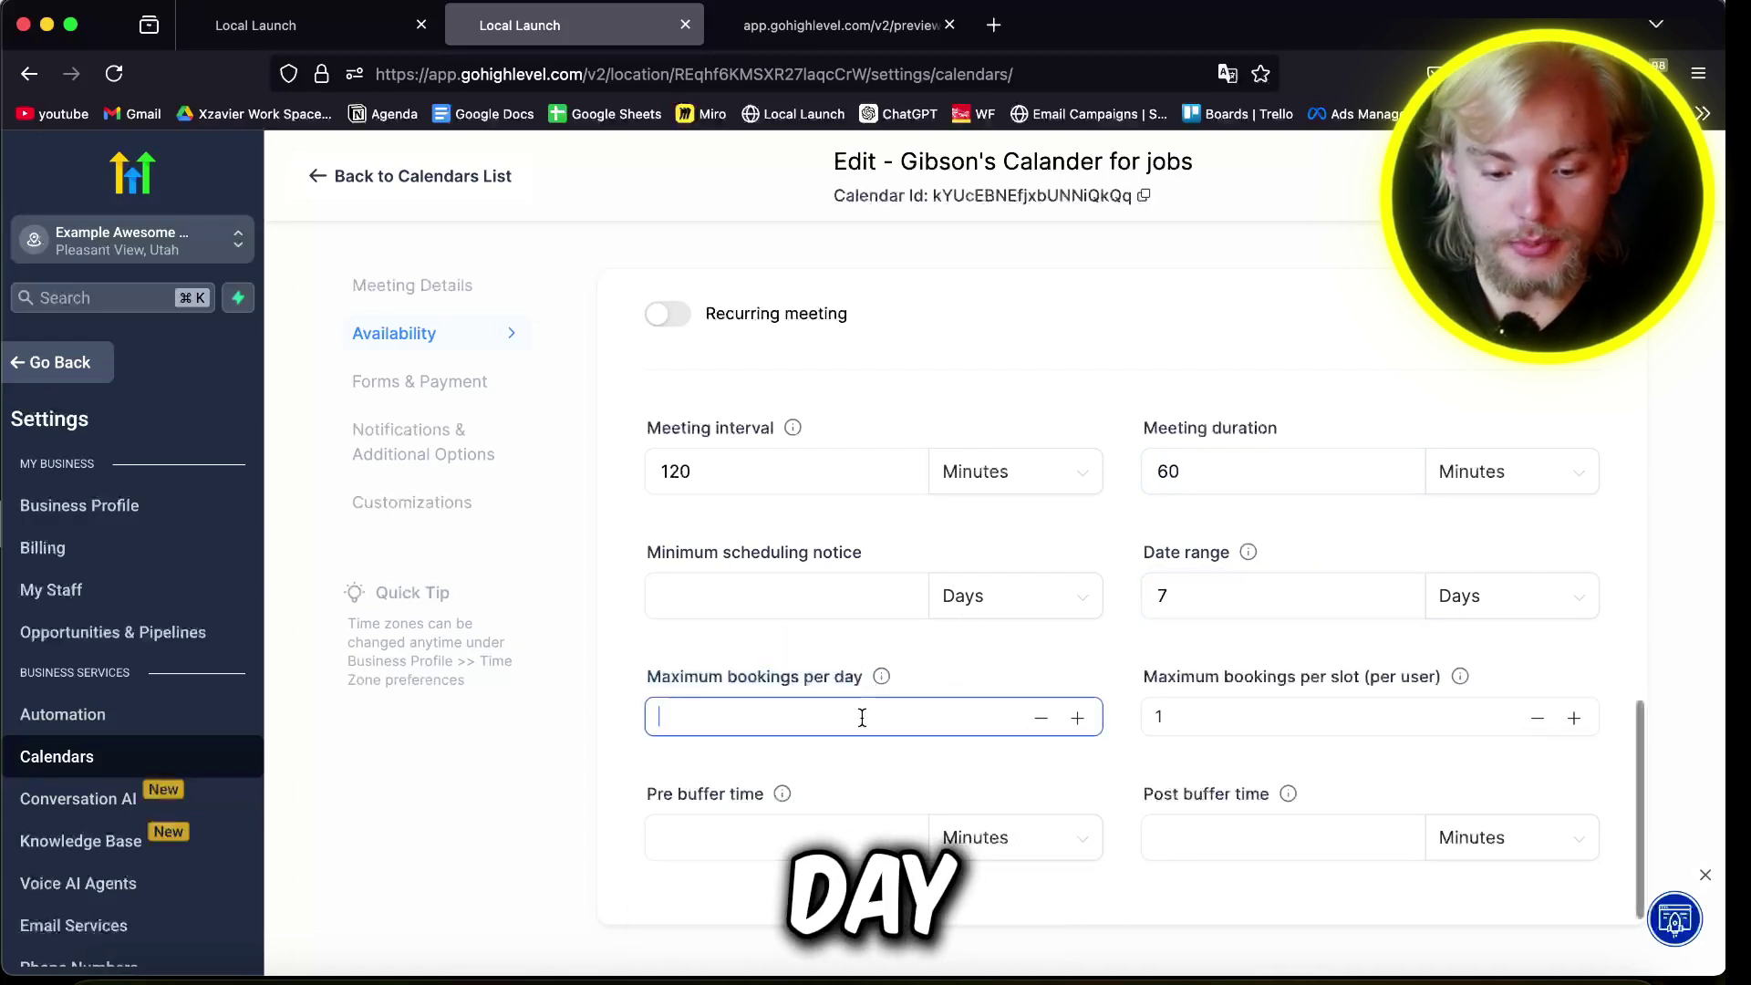
pyautogui.write('5')
pyautogui.click(626, 722)
pyautogui.click(811, 825)
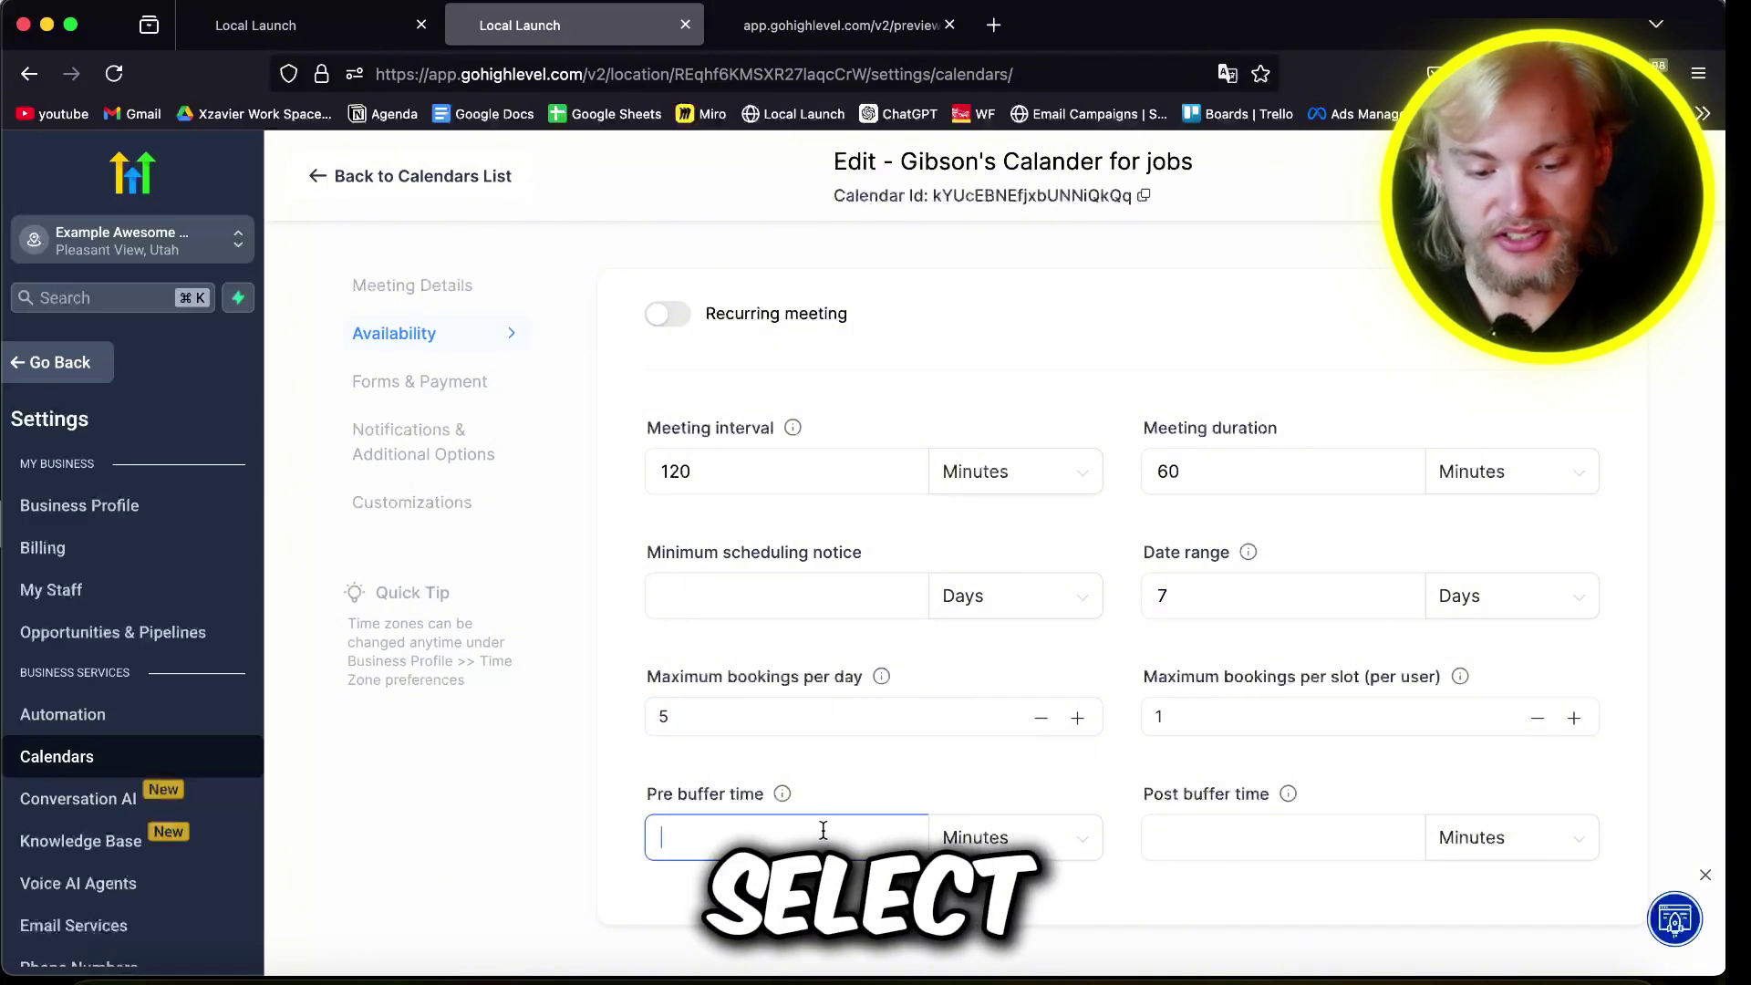
pyautogui.moveTo(781, 793)
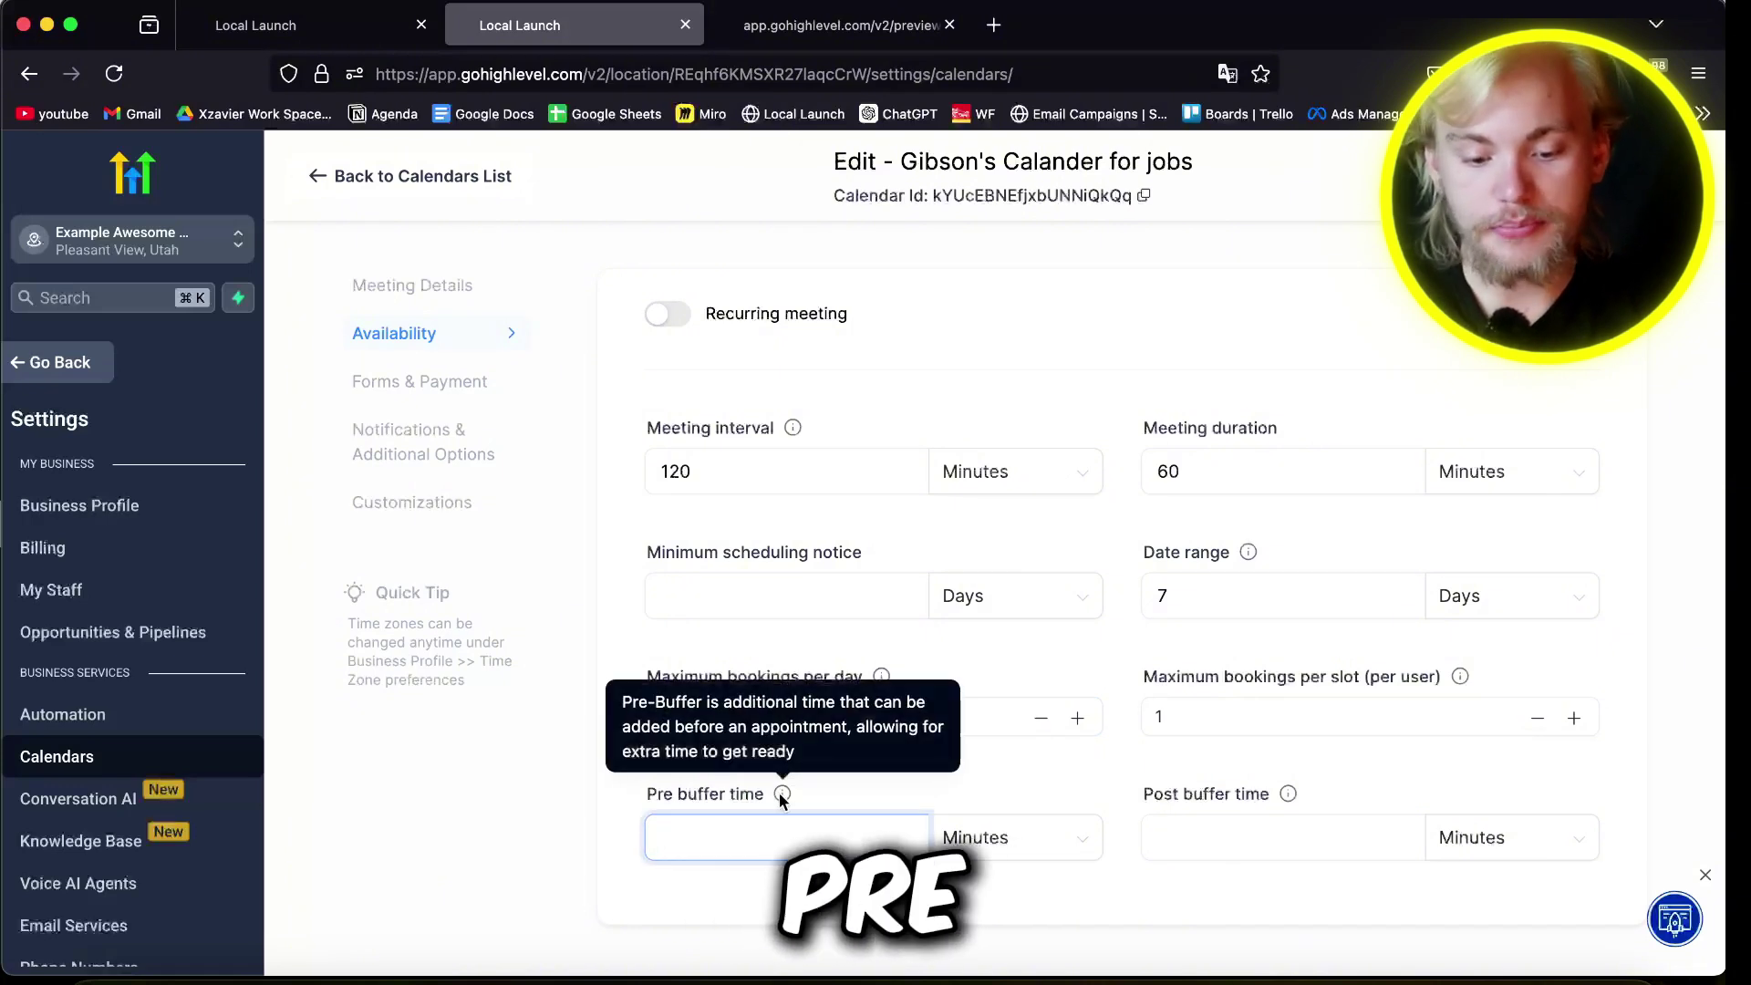
pyautogui.write('15')
pyautogui.click(1323, 816)
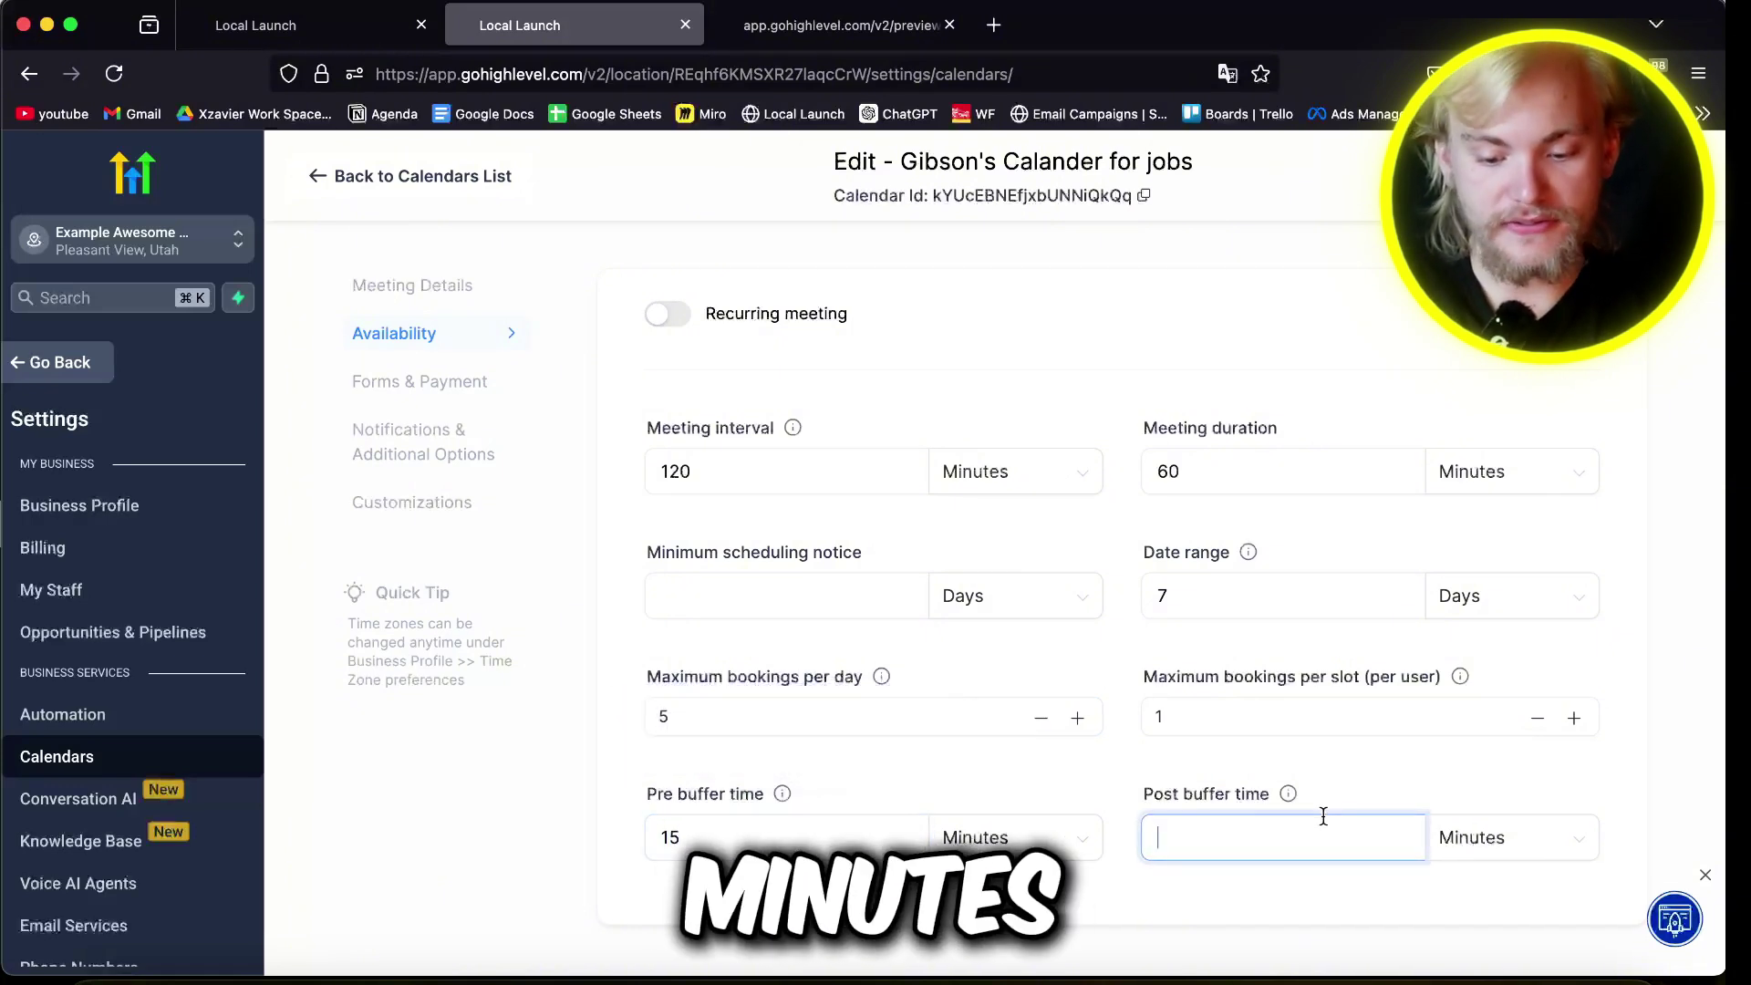
pyautogui.write('15')
pyautogui.click(871, 758)
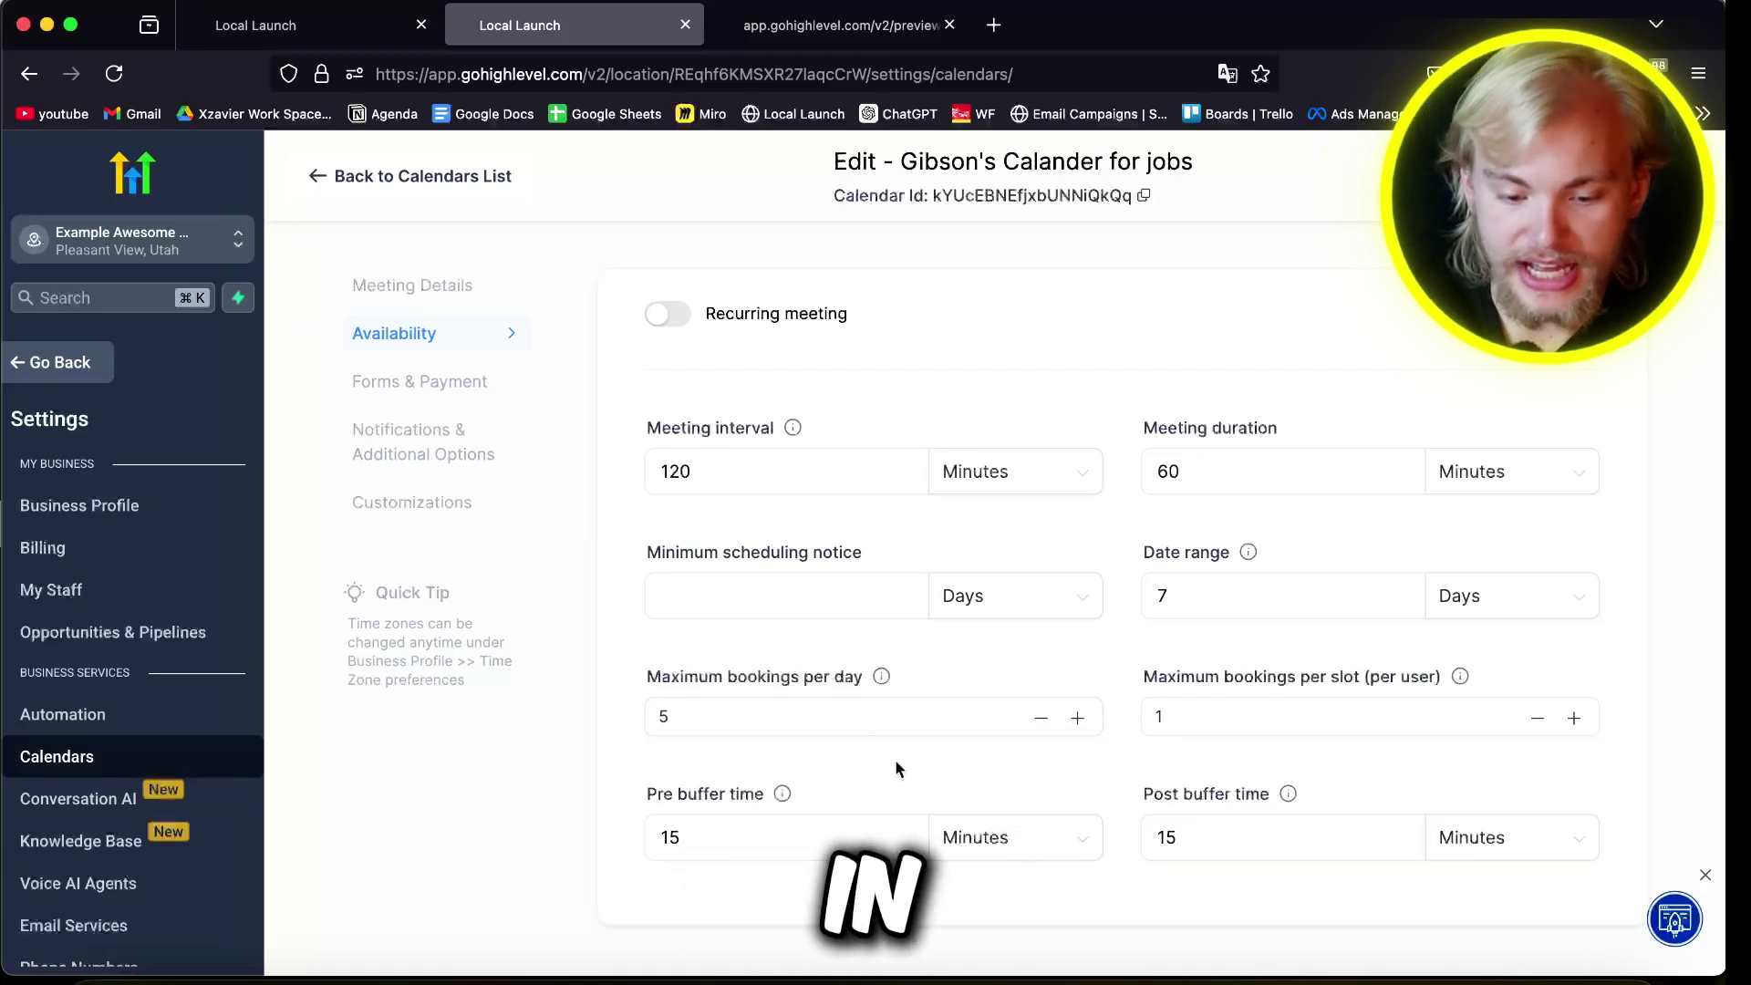
pyautogui.click(419, 378)
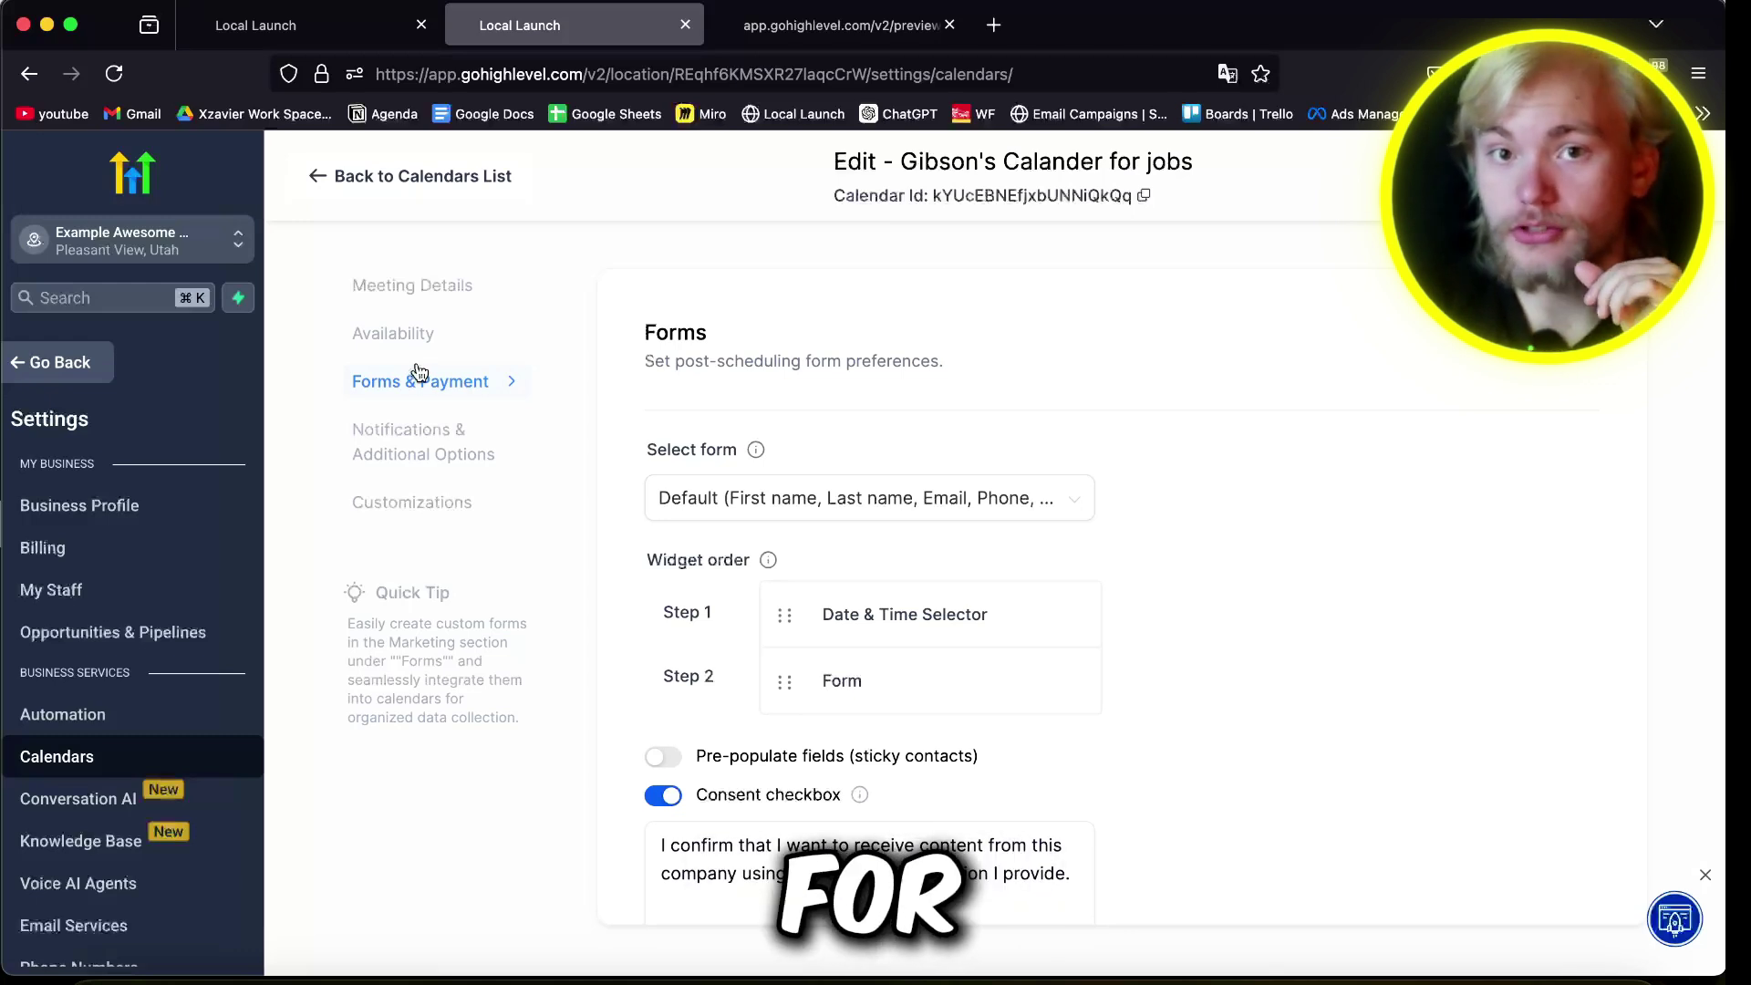
# Step: Pick ExampleForm as the calendar's booking form and return to the Local Launch page builder
pyautogui.click(754, 500)
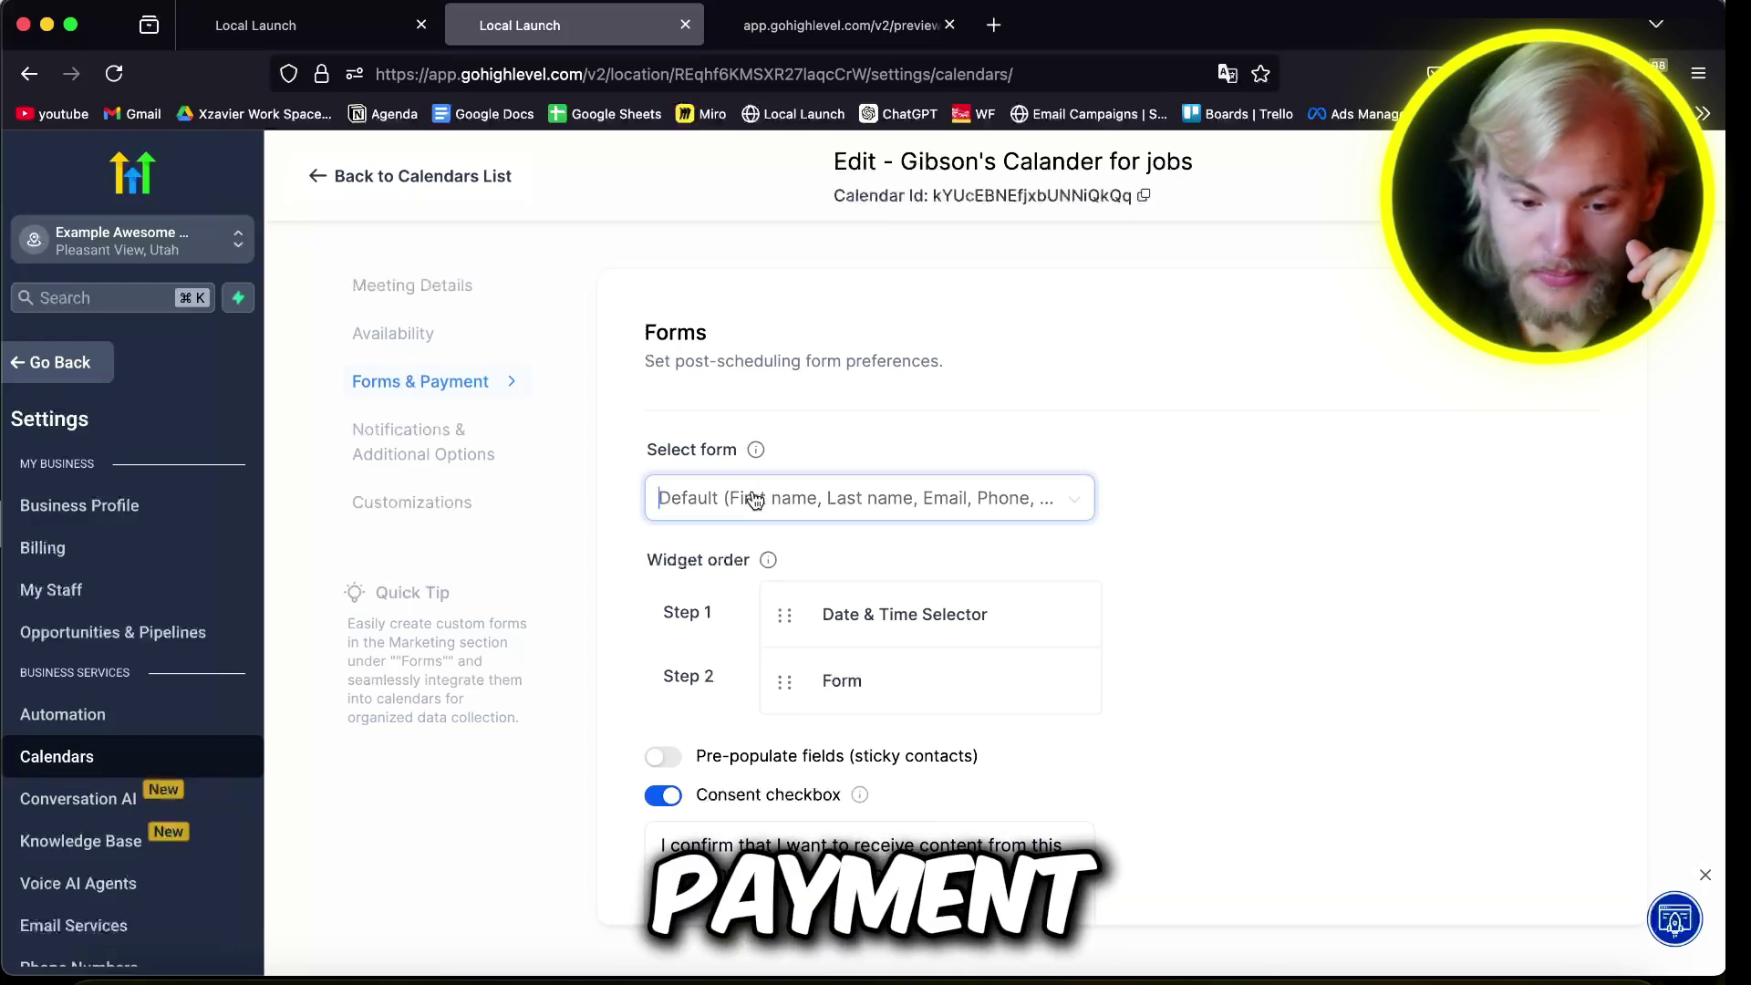
pyautogui.click(691, 597)
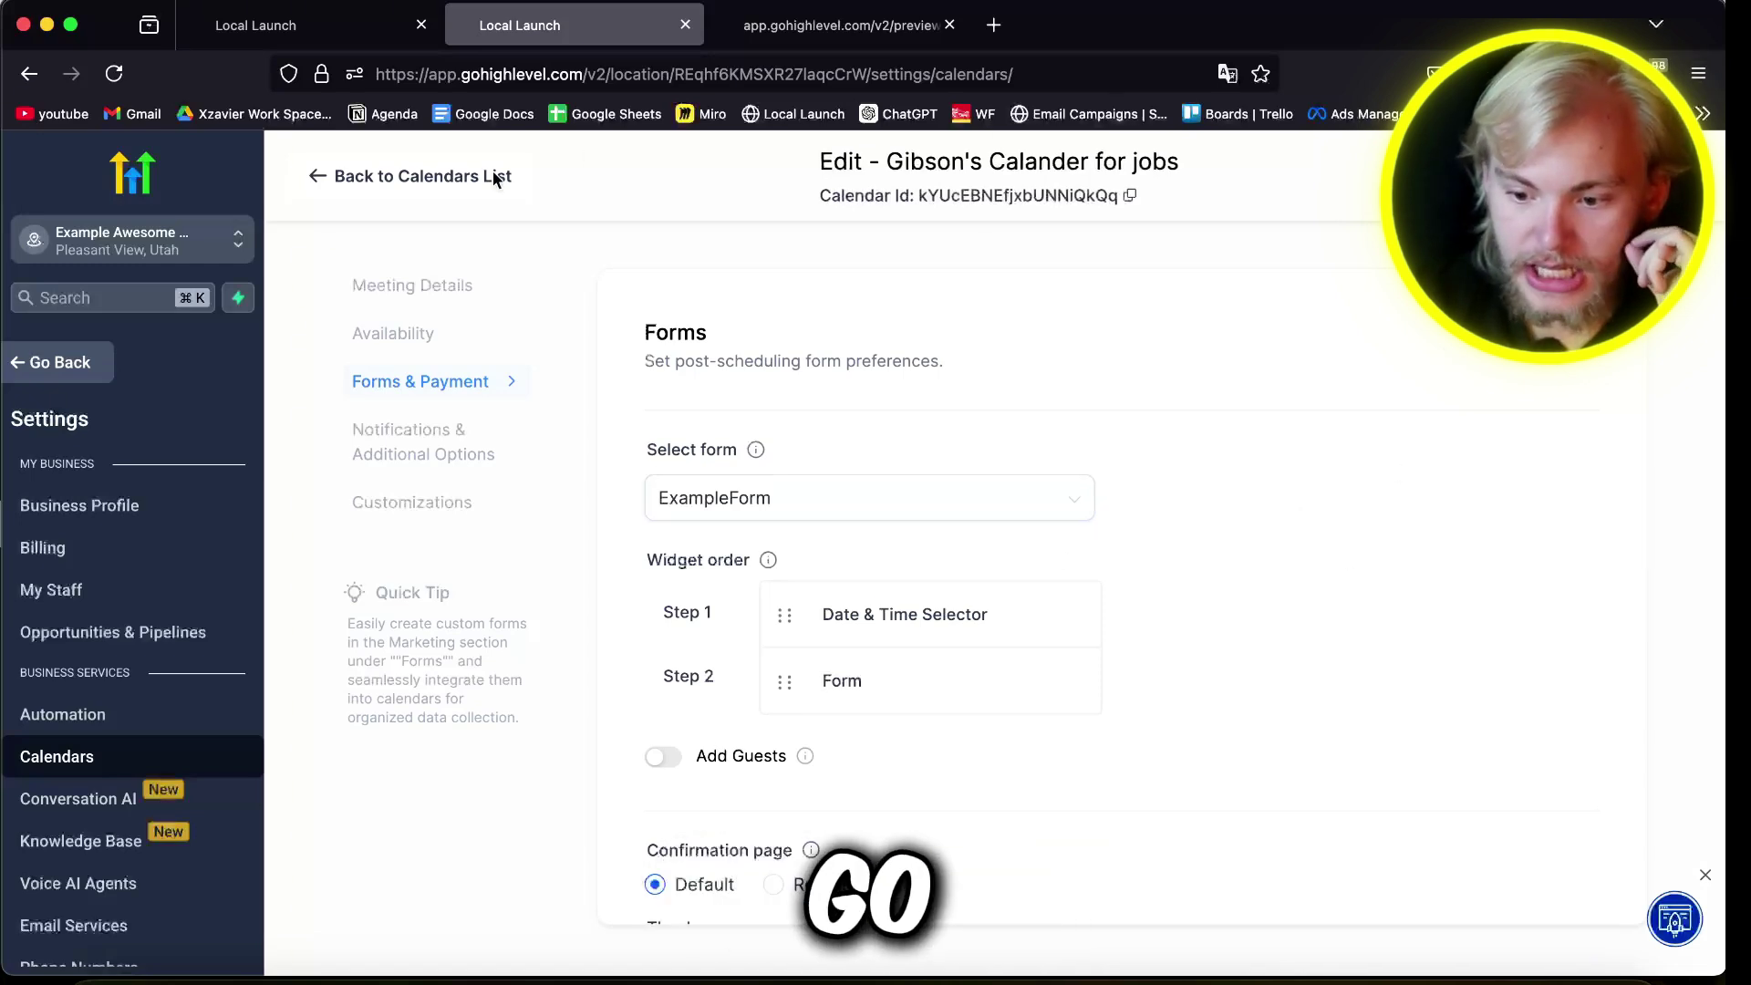
pyautogui.click(303, 27)
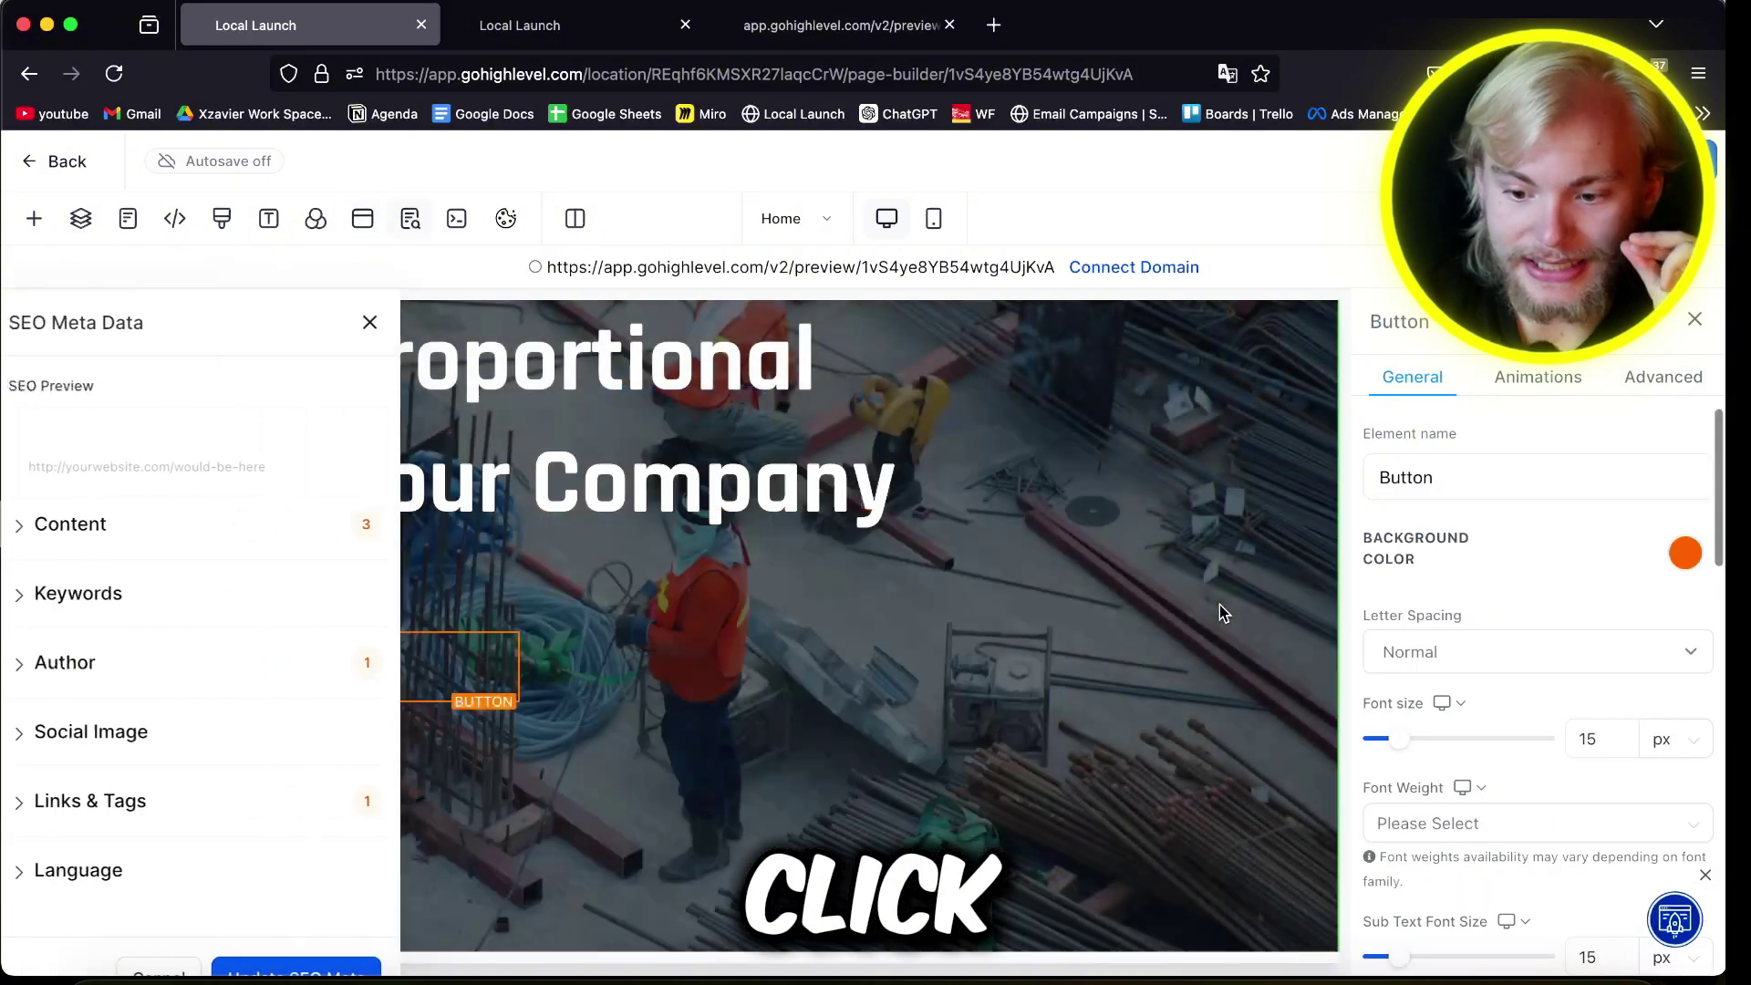
# Step: Preview the site and book Monday June 9 at 4:00 PM through the Our Service popup
pyautogui.click(792, 267)
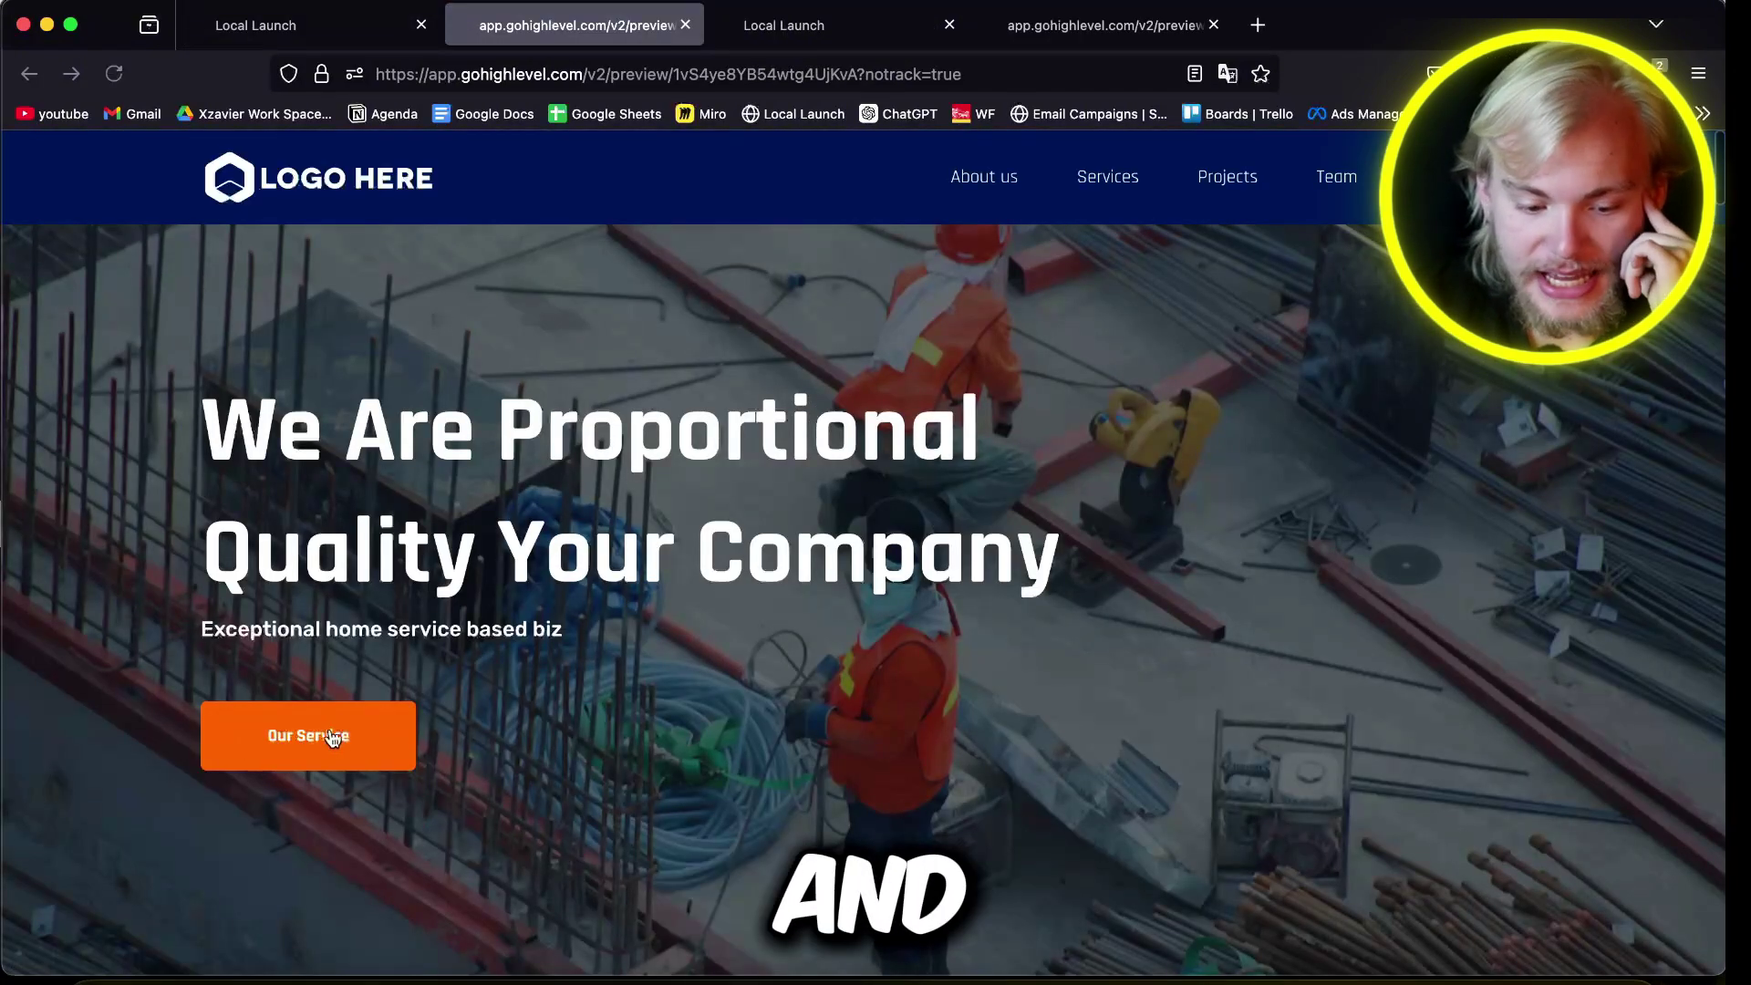
pyautogui.click(343, 729)
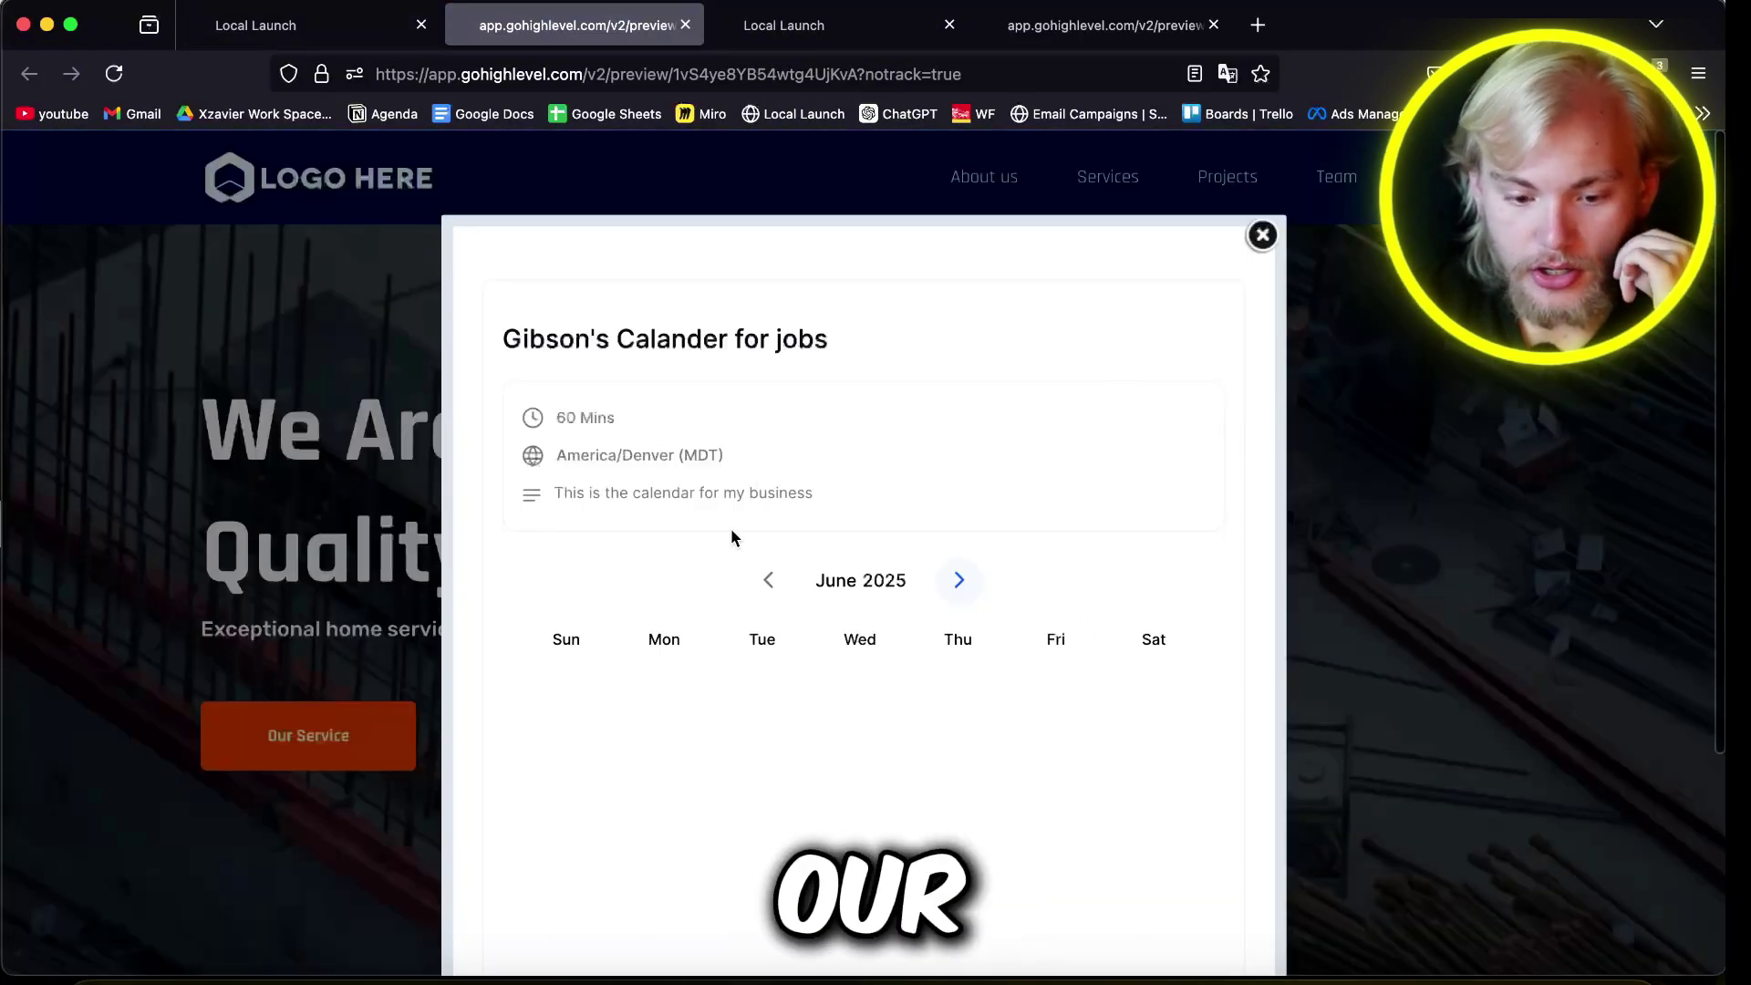
pyautogui.click(740, 625)
pyautogui.click(829, 625)
pyautogui.click(1062, 625)
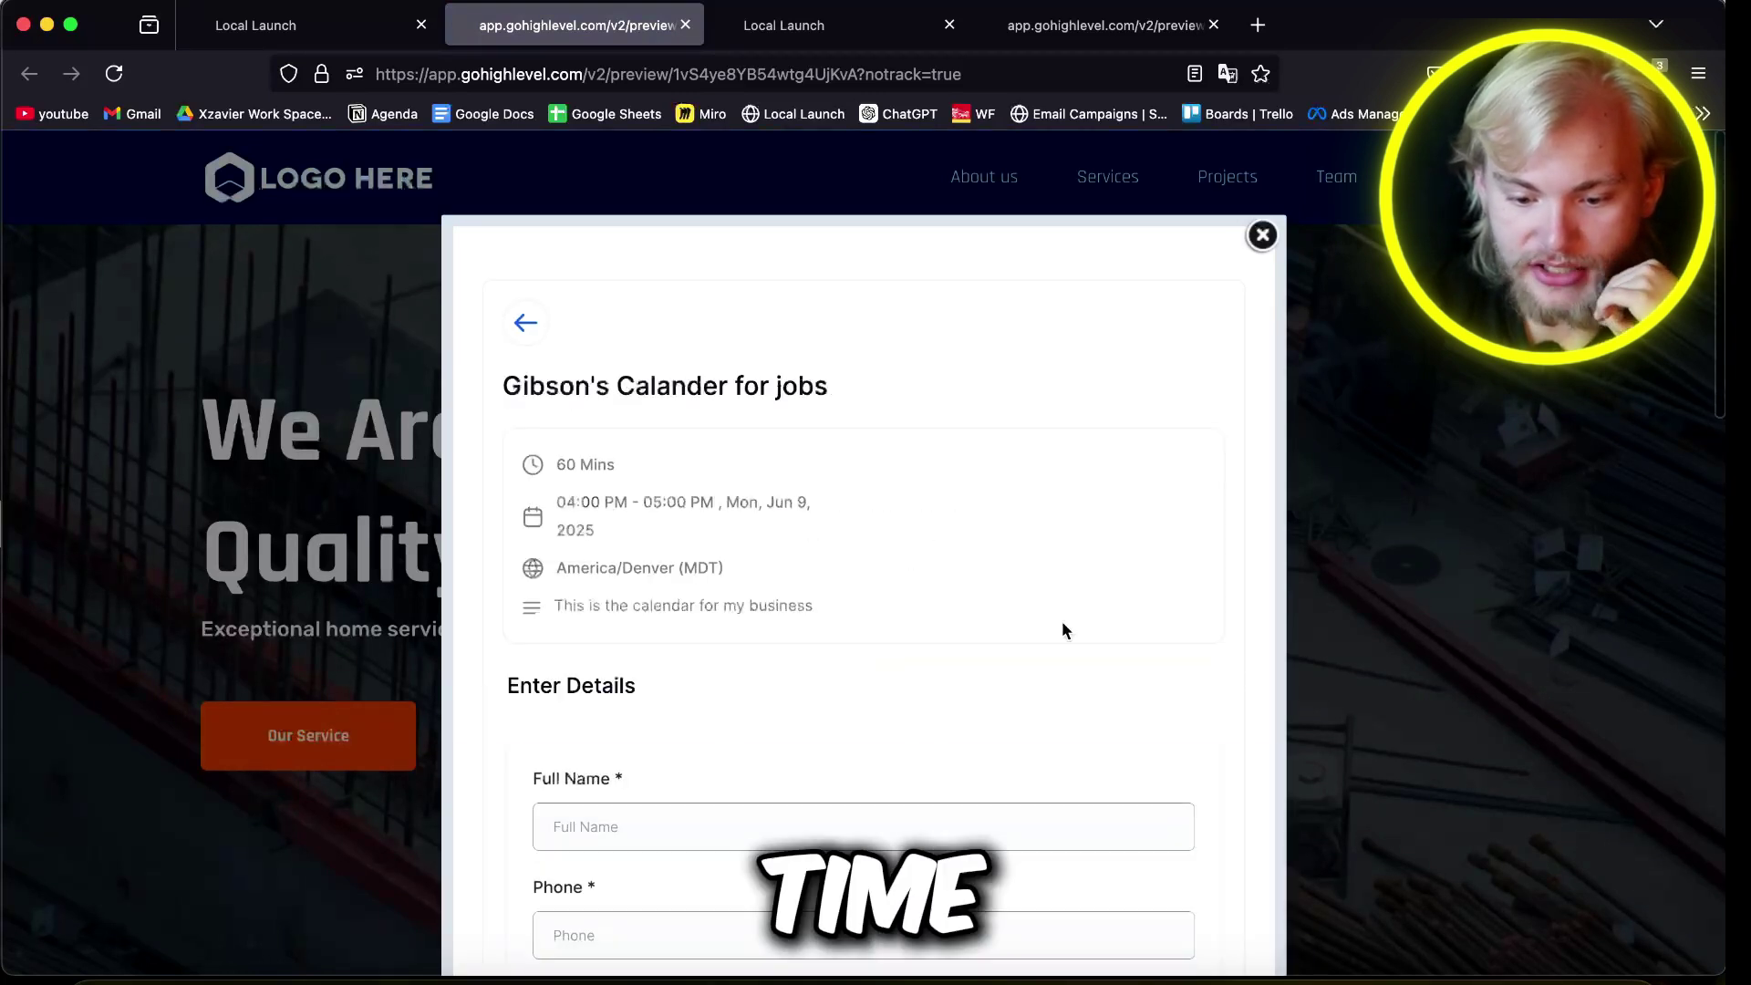
# Step: Try submitting the empty details form, close the popup and return to the builder
pyautogui.scroll(-6, 1061, 621)
pyautogui.scroll(-4, 835, 790)
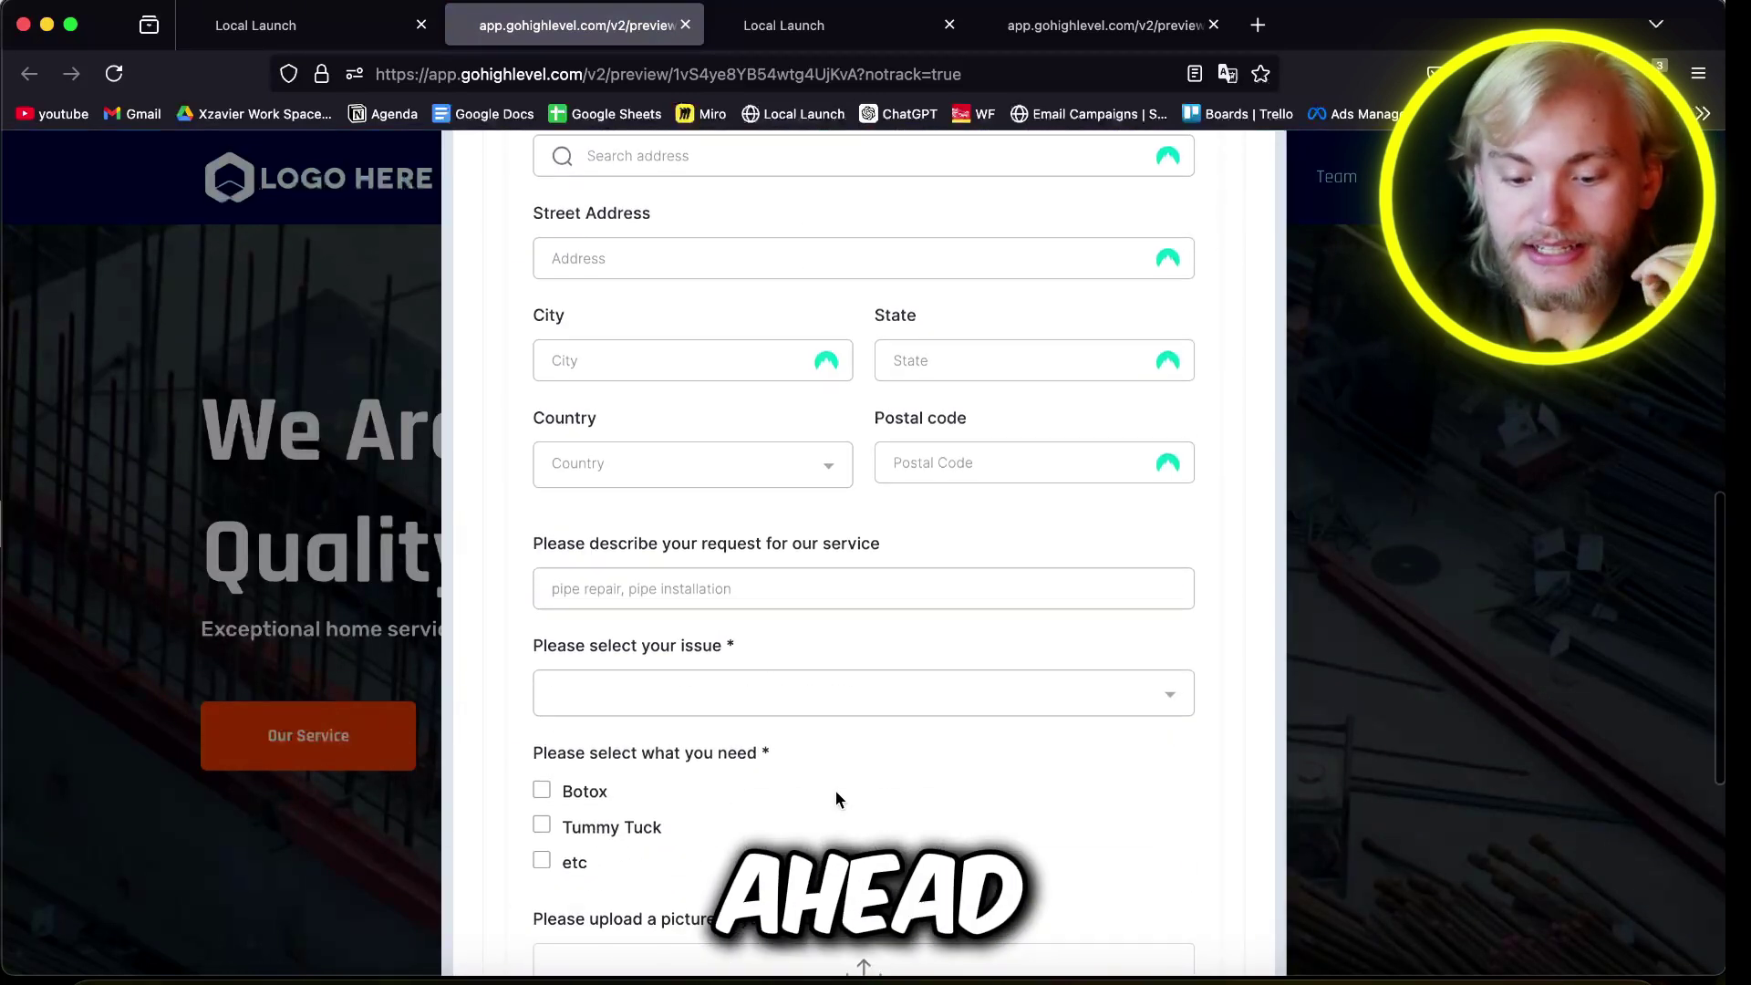
pyautogui.scroll(-6, 835, 790)
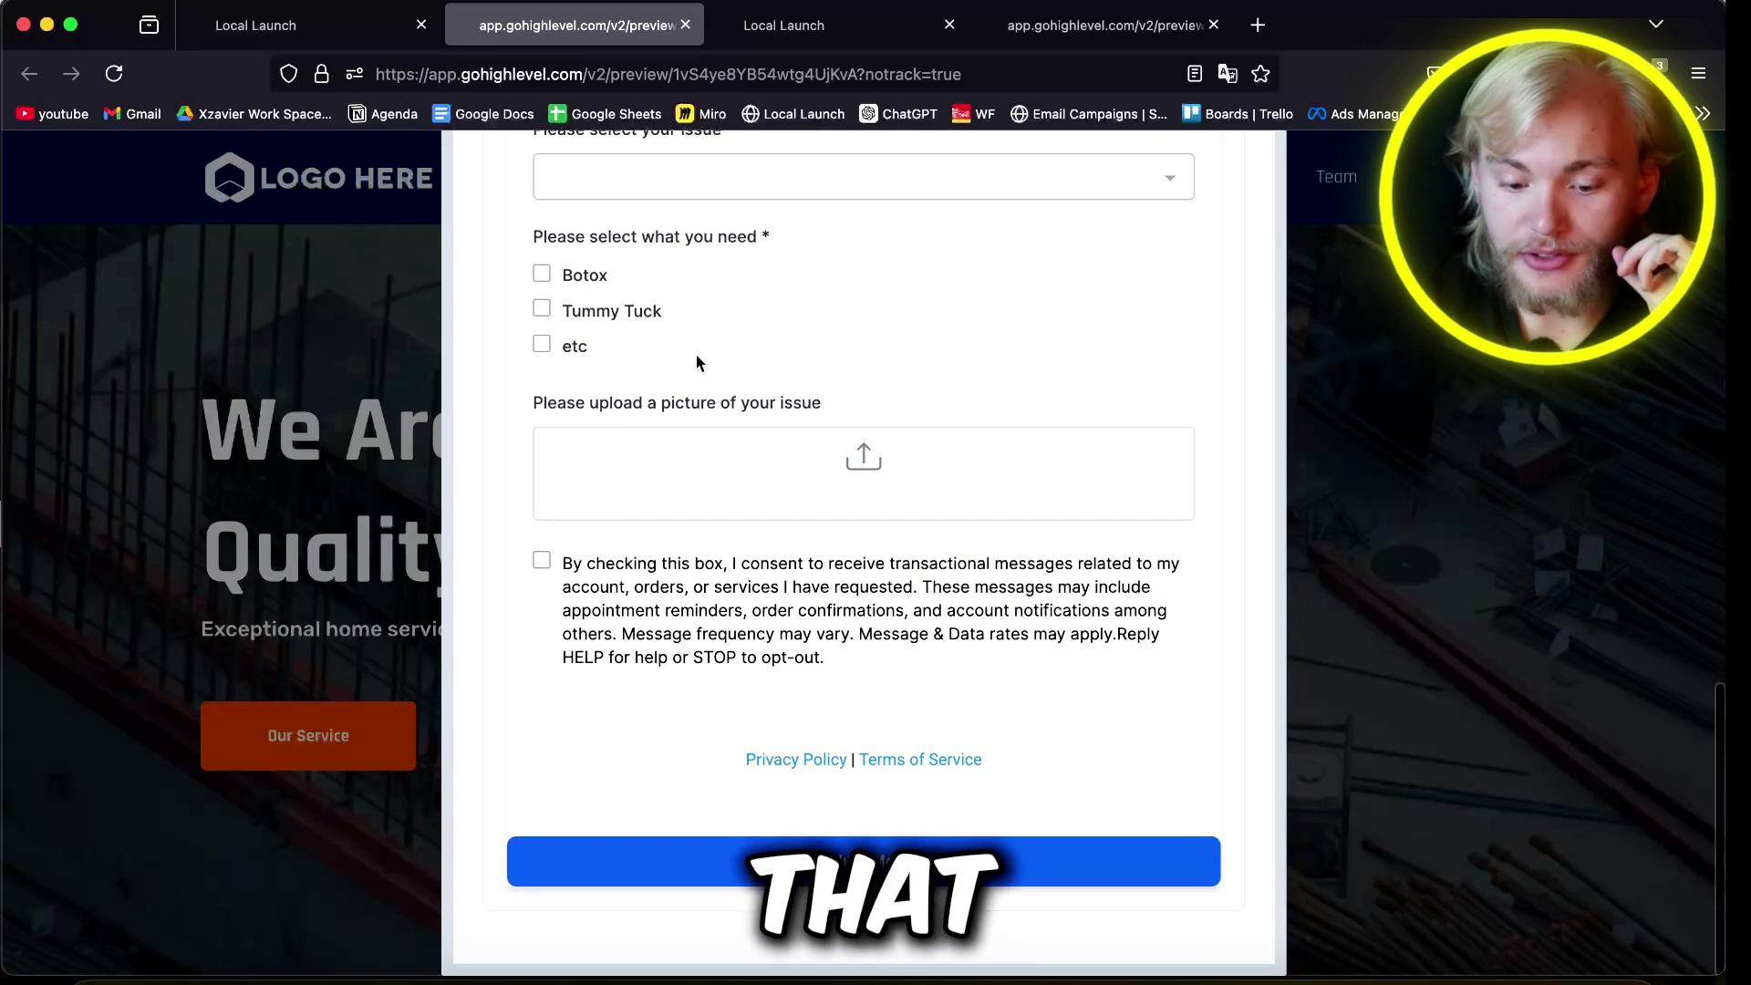
pyautogui.click(707, 848)
pyautogui.scroll(-2, 1032, 538)
pyautogui.scroll(12, 1033, 538)
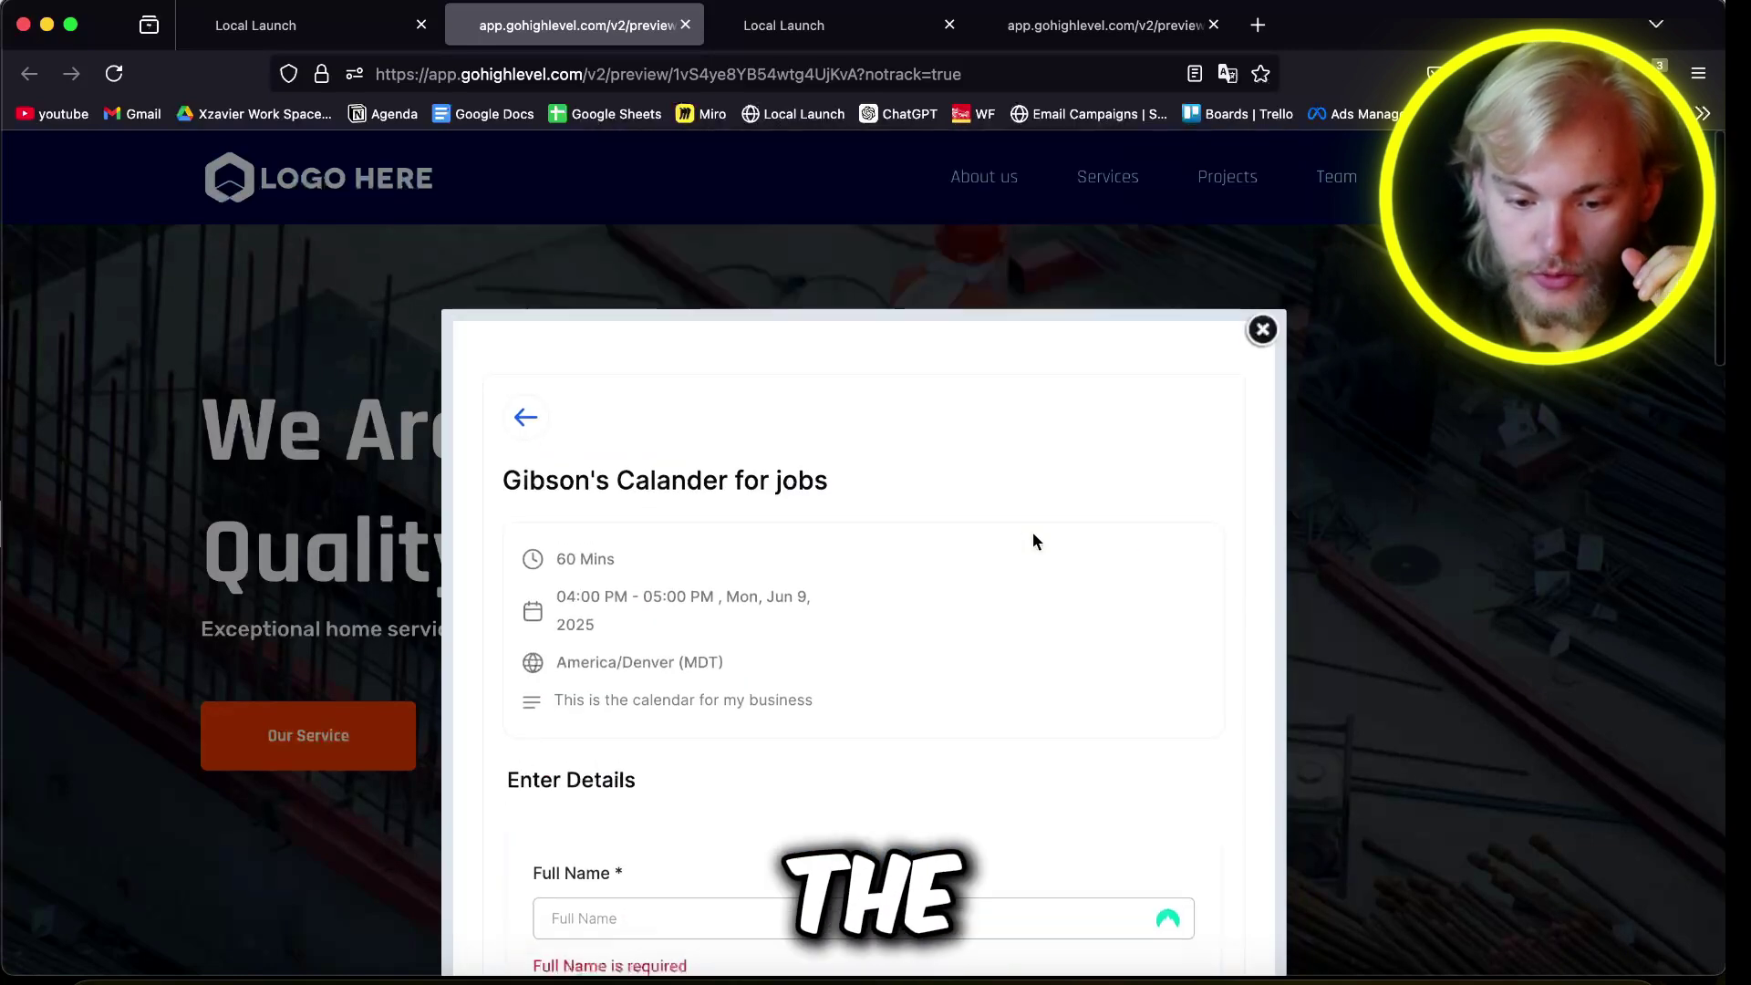
pyautogui.scroll(-2, 1032, 532)
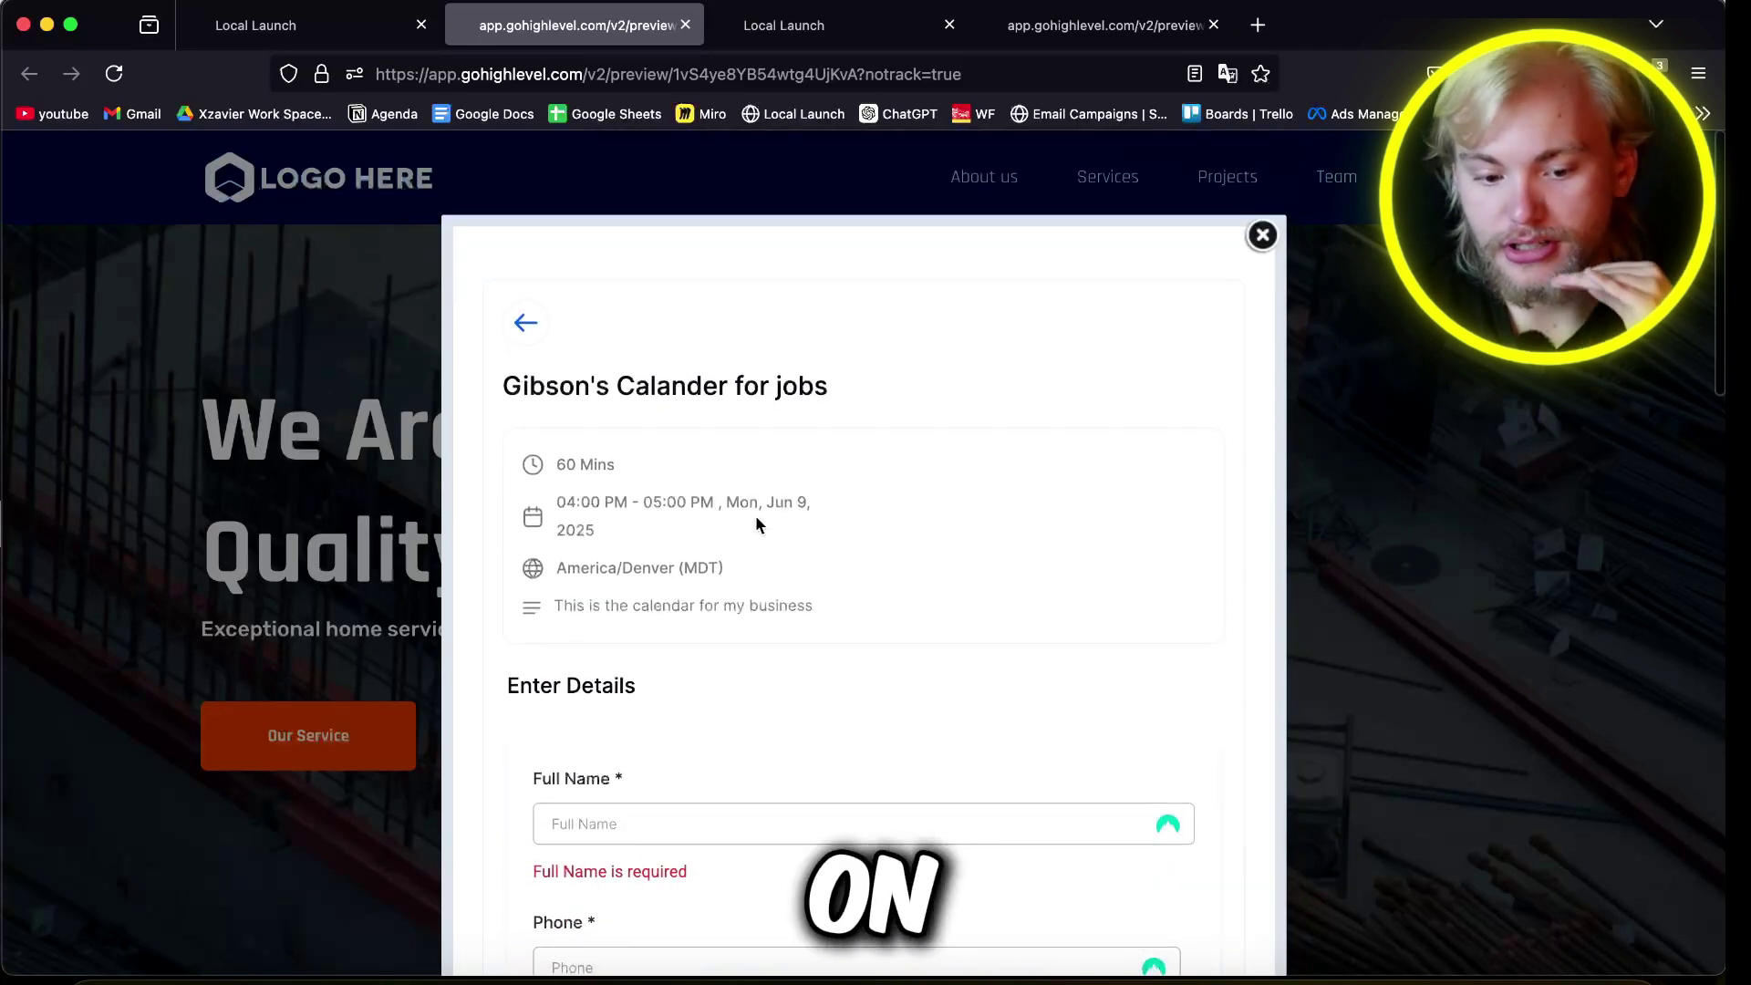
pyautogui.click(1262, 235)
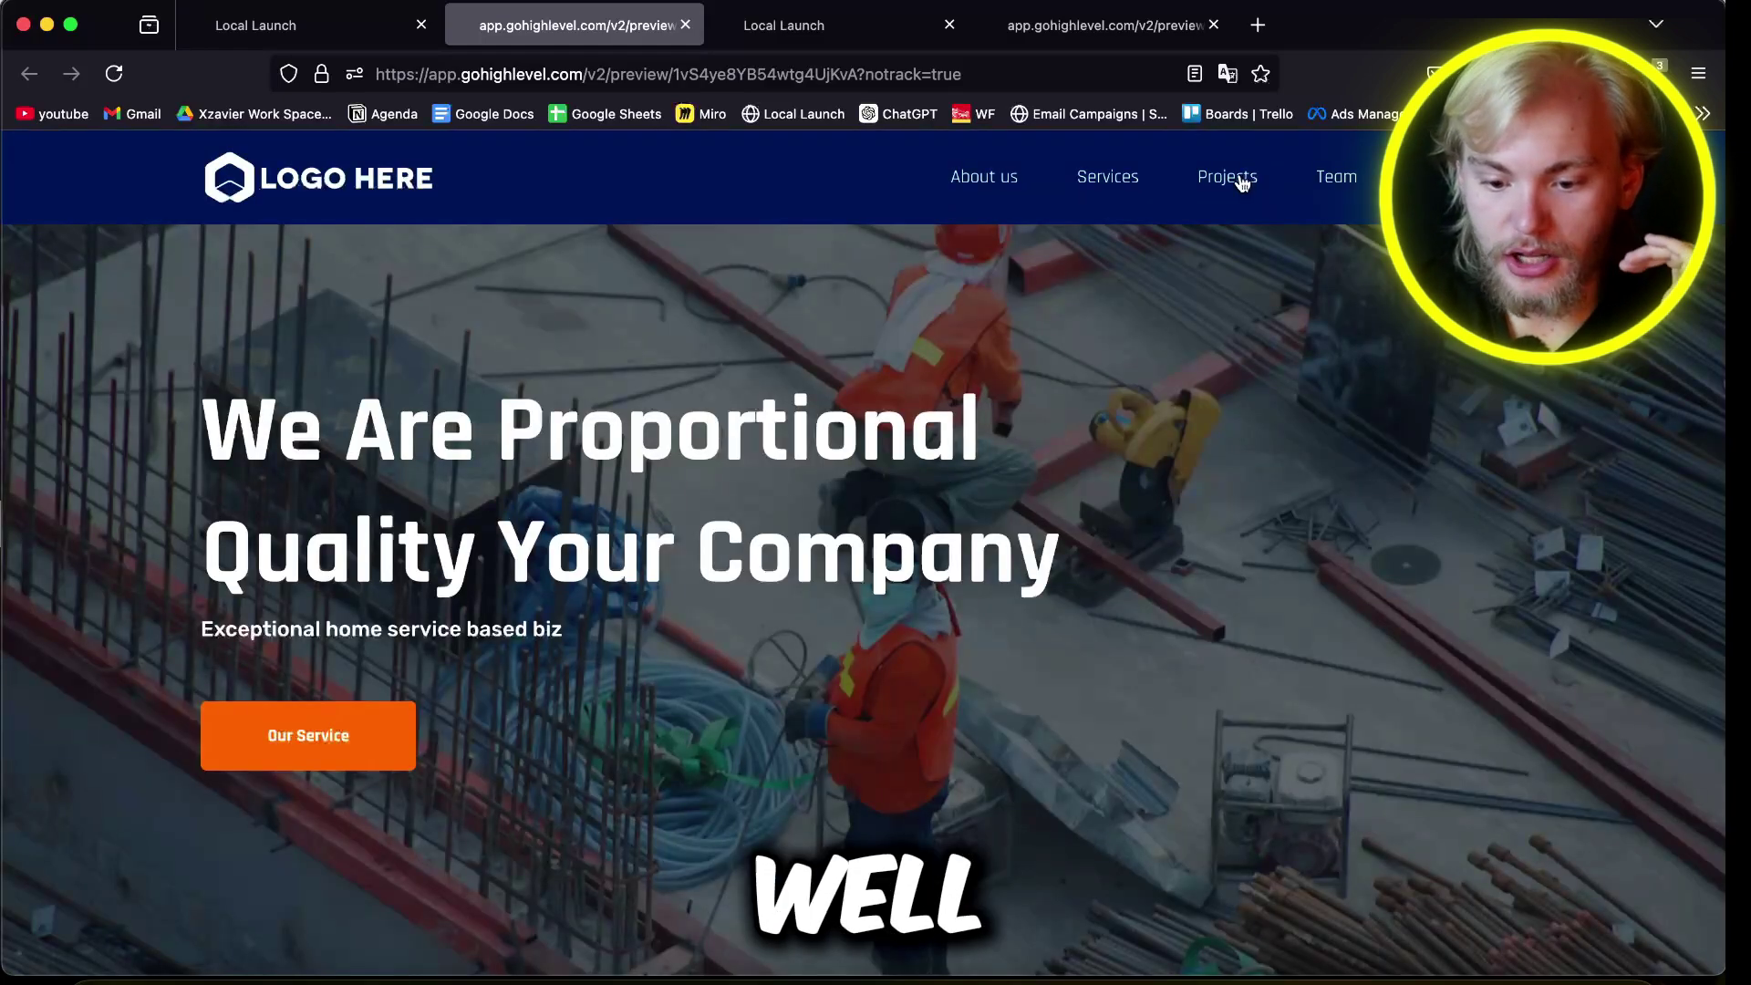
pyautogui.hotkey('ctrl', 'shift', 'Tab')
pyautogui.scroll(4, 375, 320)
# Step: Set the navigation menu's mobile background to dark grey and switch to the mobile layout
pyautogui.click(122, 341)
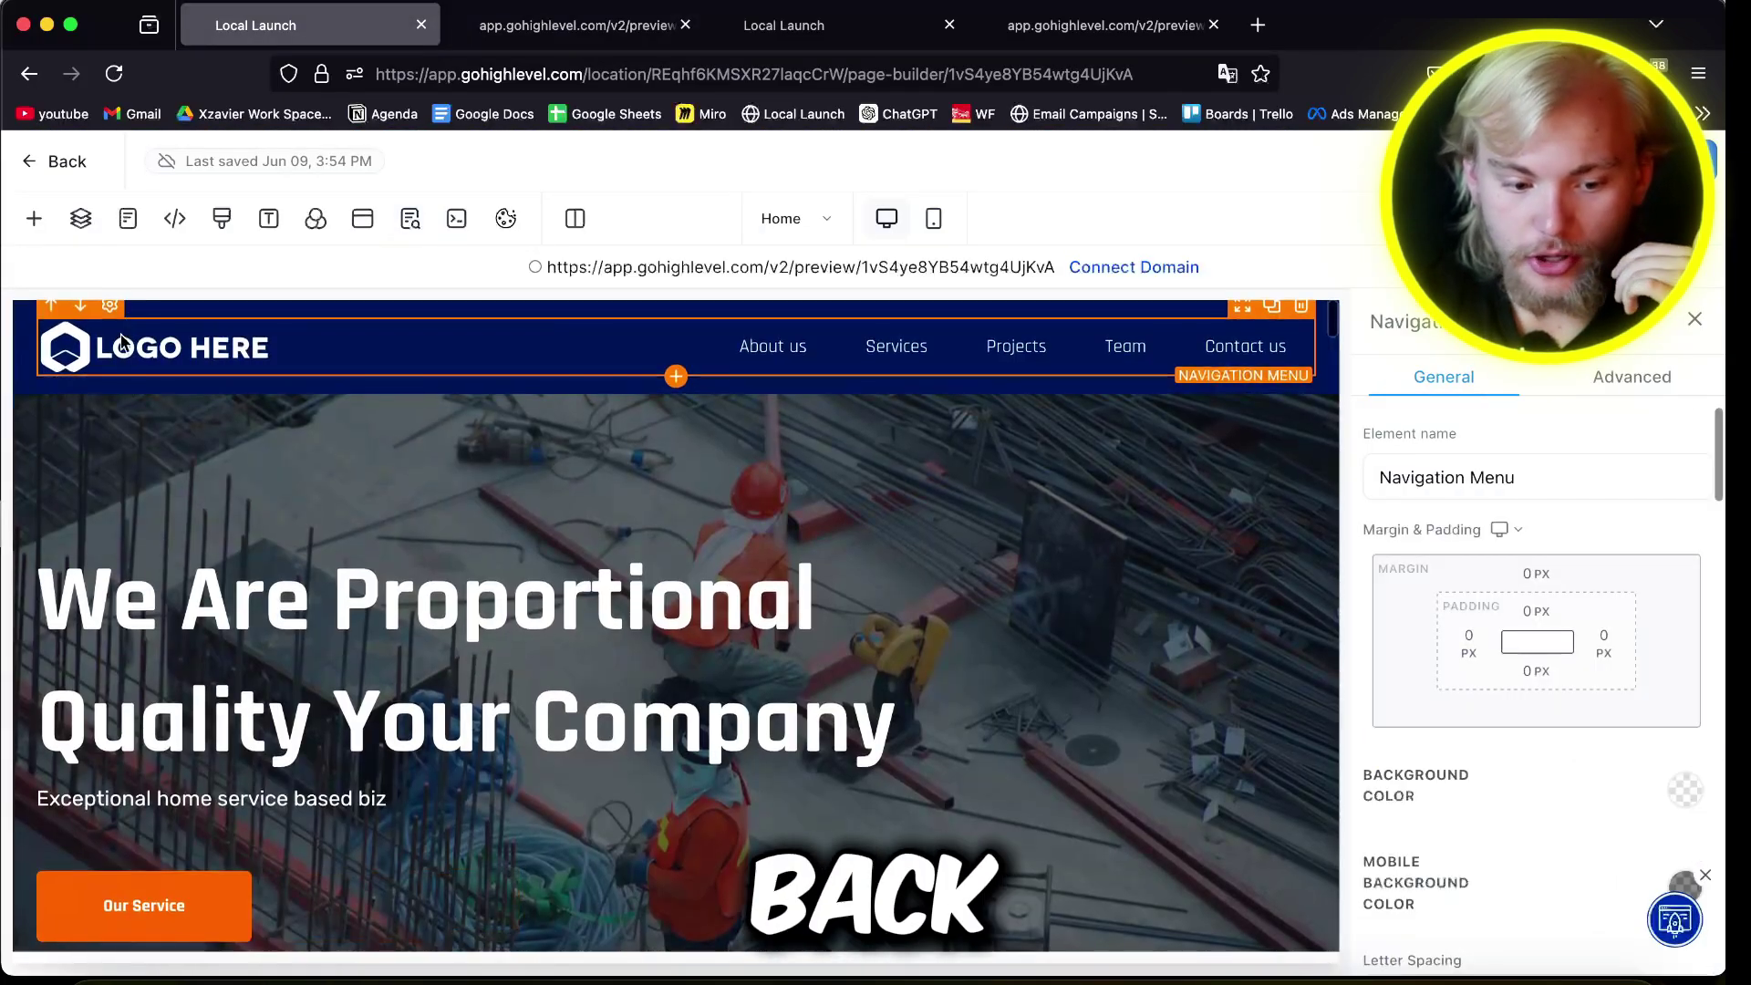
pyautogui.scroll(-10, 1108, 610)
pyautogui.scroll(-6, 1502, 841)
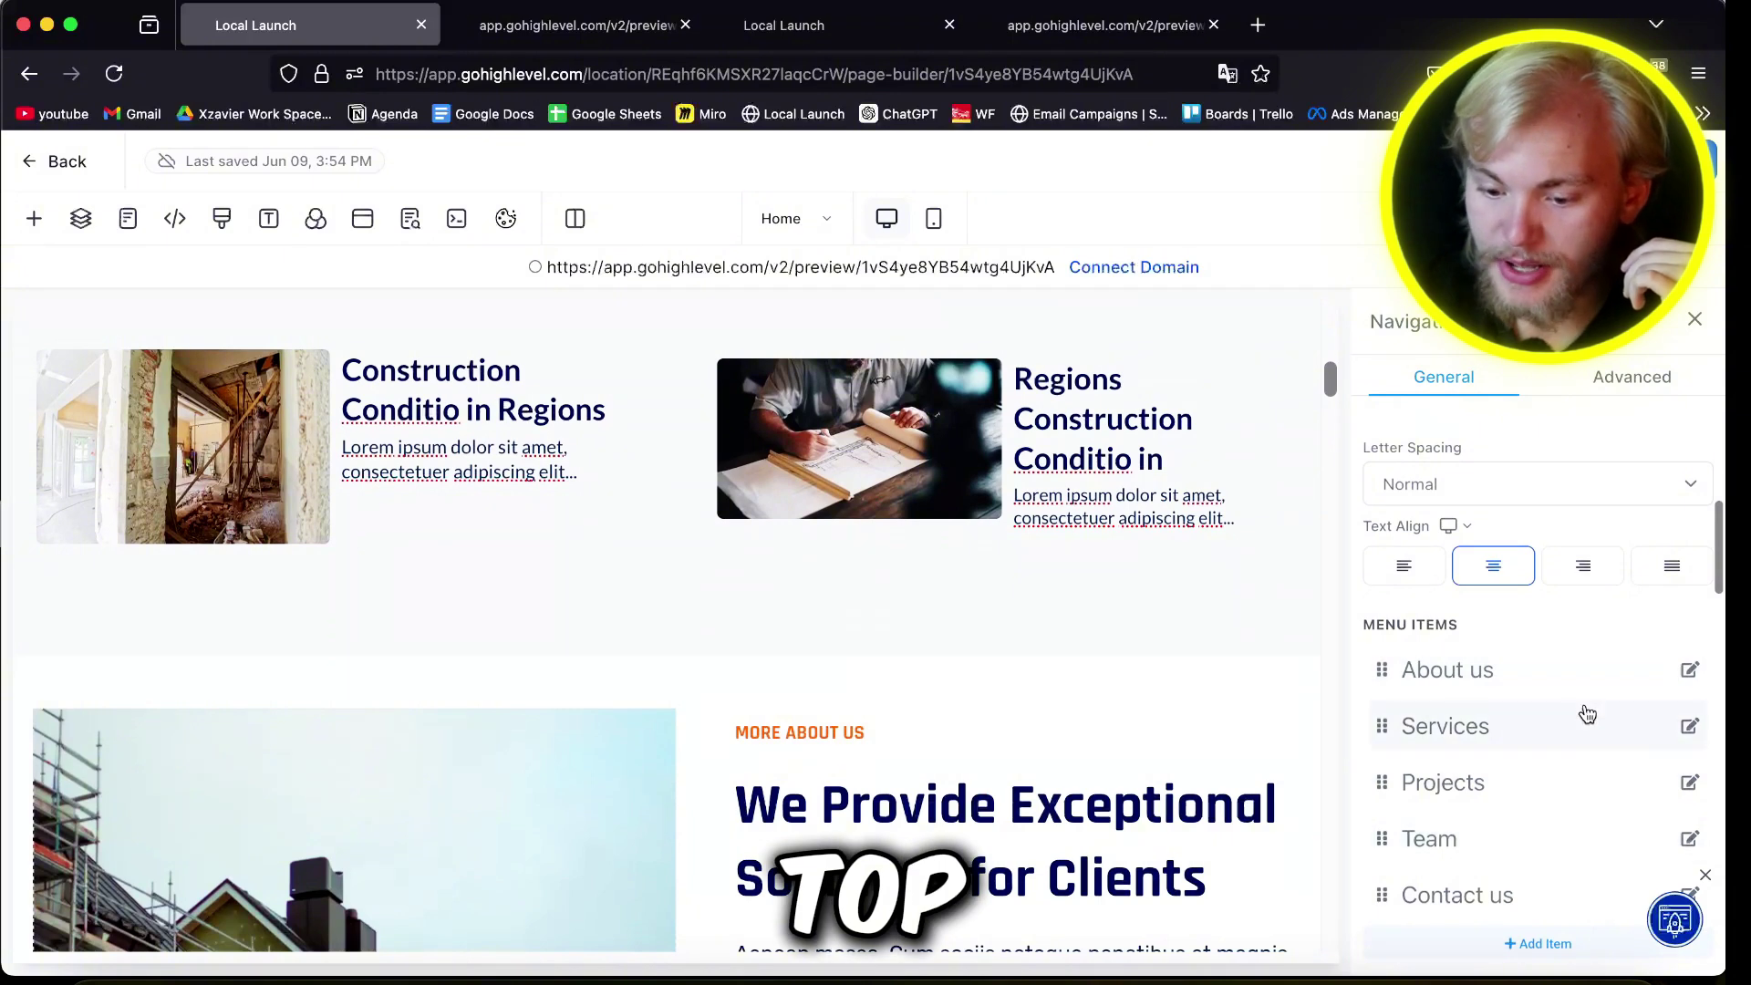
pyautogui.scroll(3, 1605, 693)
pyautogui.click(1685, 718)
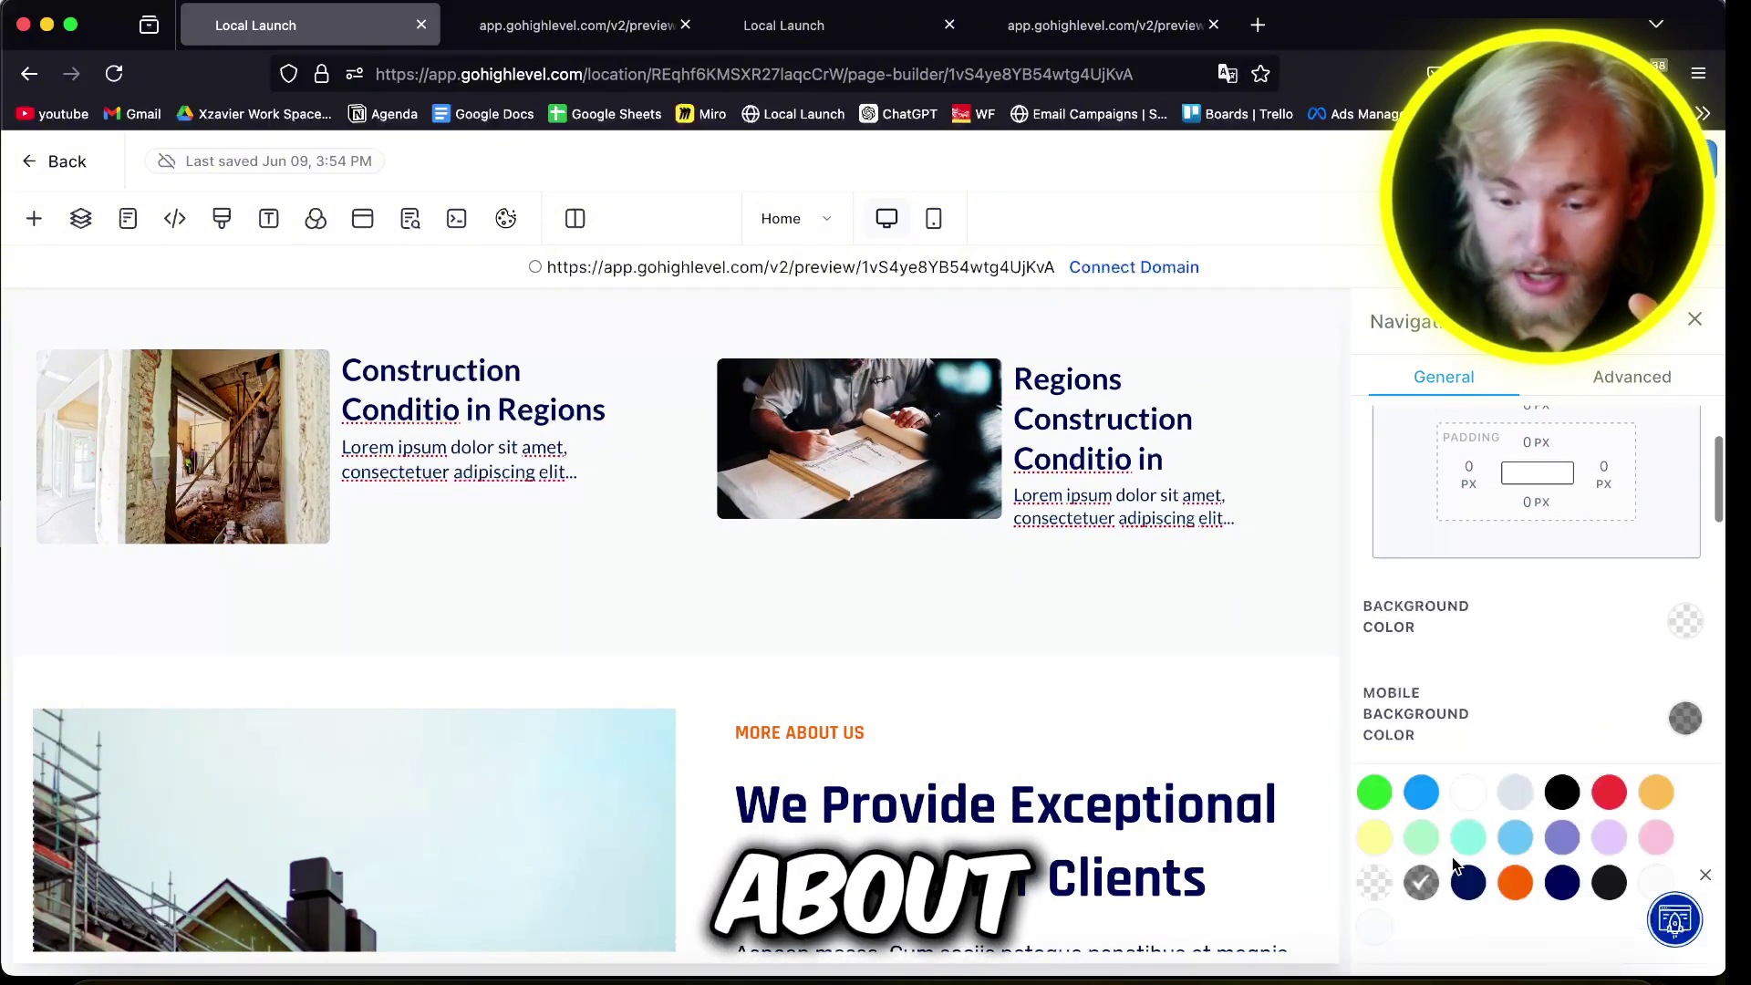
pyautogui.click(1425, 797)
pyautogui.scroll(10, 854, 651)
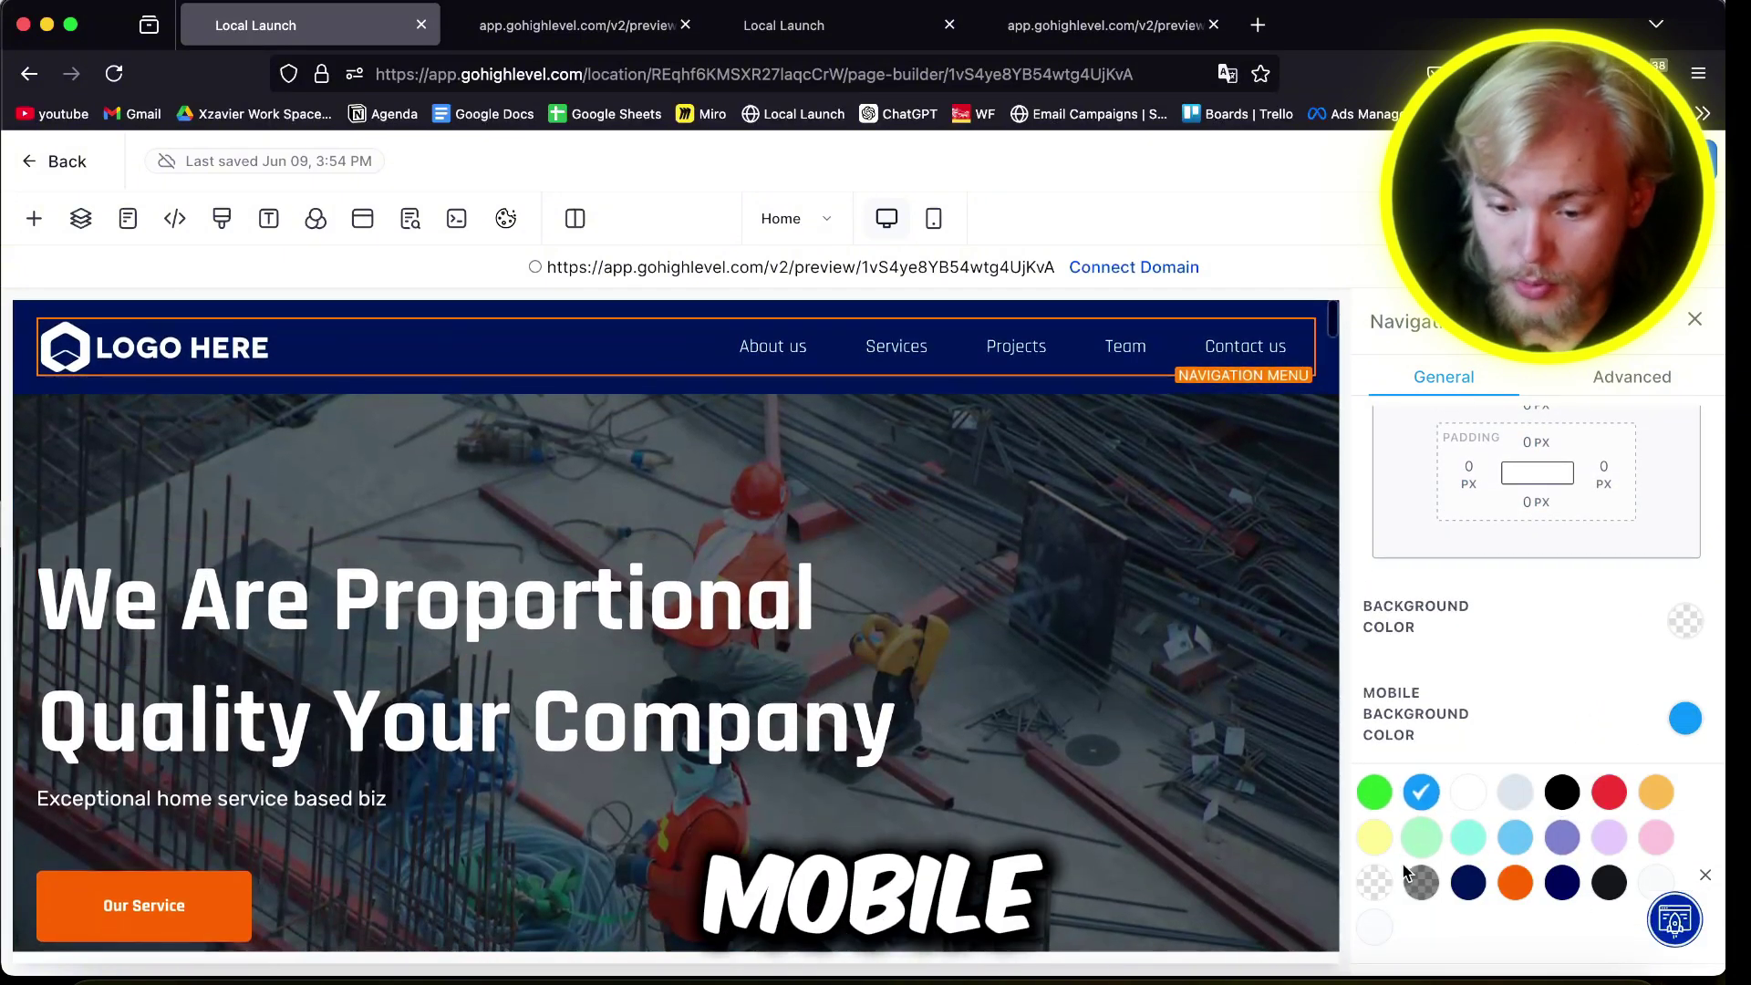
pyautogui.click(1415, 879)
pyautogui.click(934, 219)
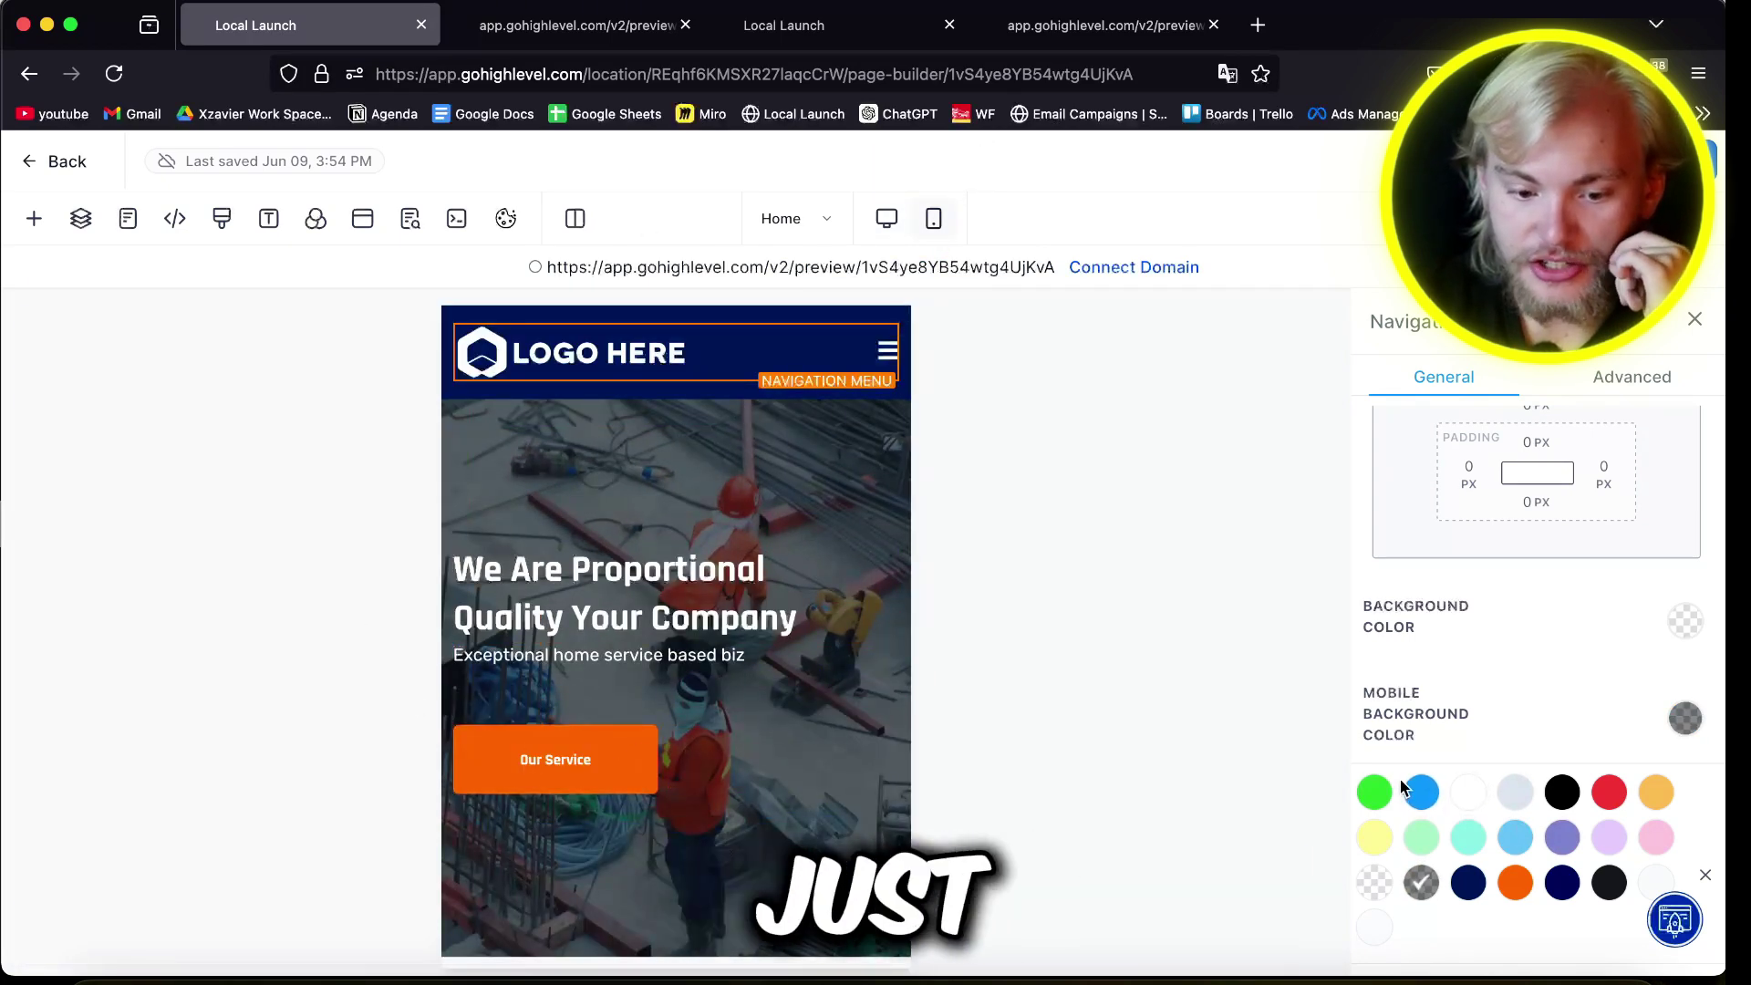
# Step: Check the About us menu item's link URL and cancel without changes
pyautogui.scroll(10, 1434, 552)
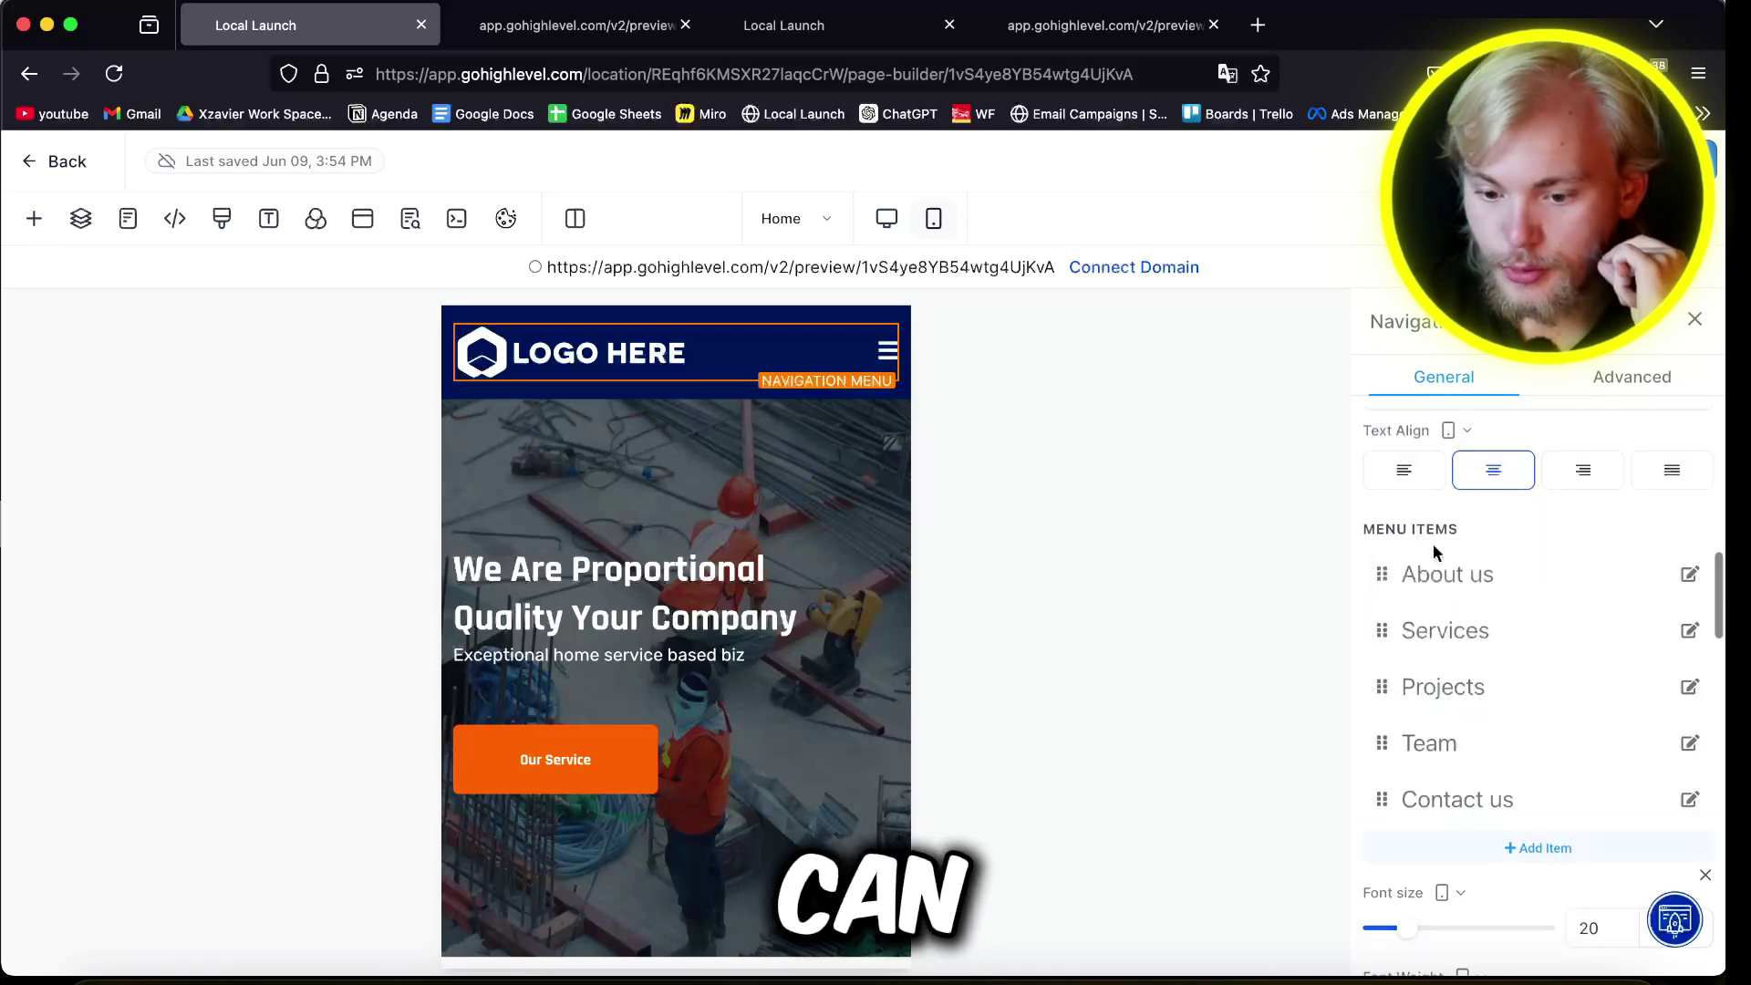
pyautogui.click(1687, 577)
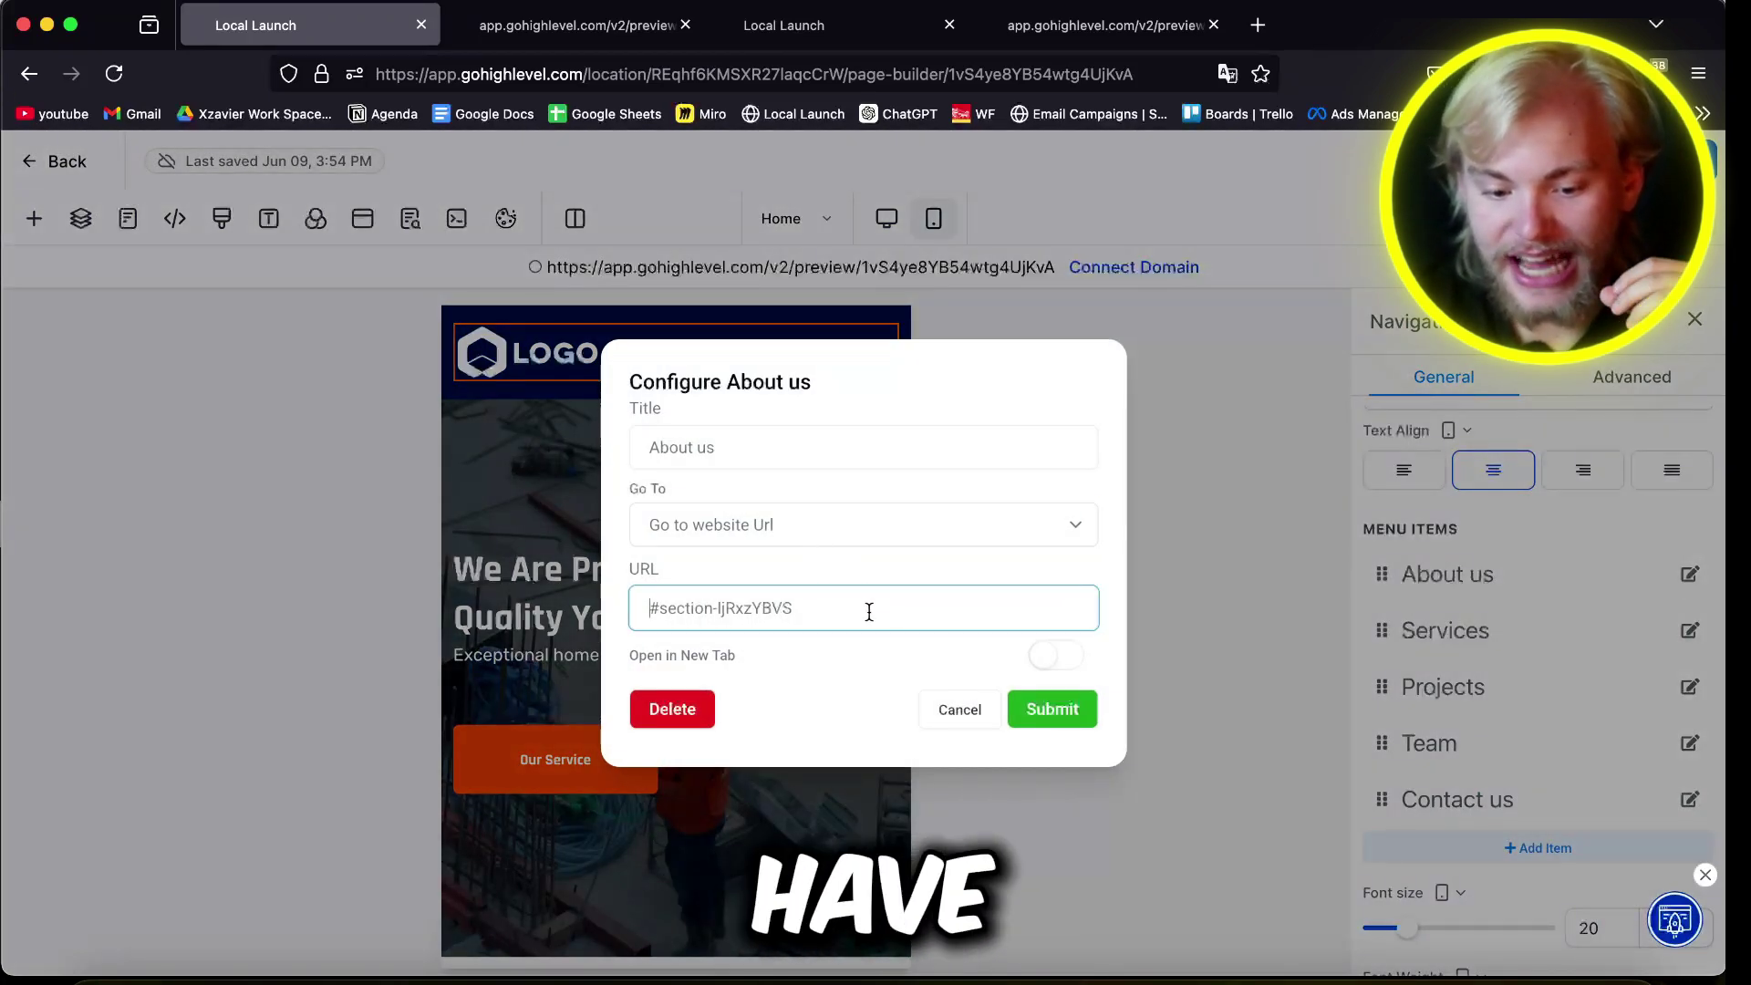
pyautogui.click(953, 712)
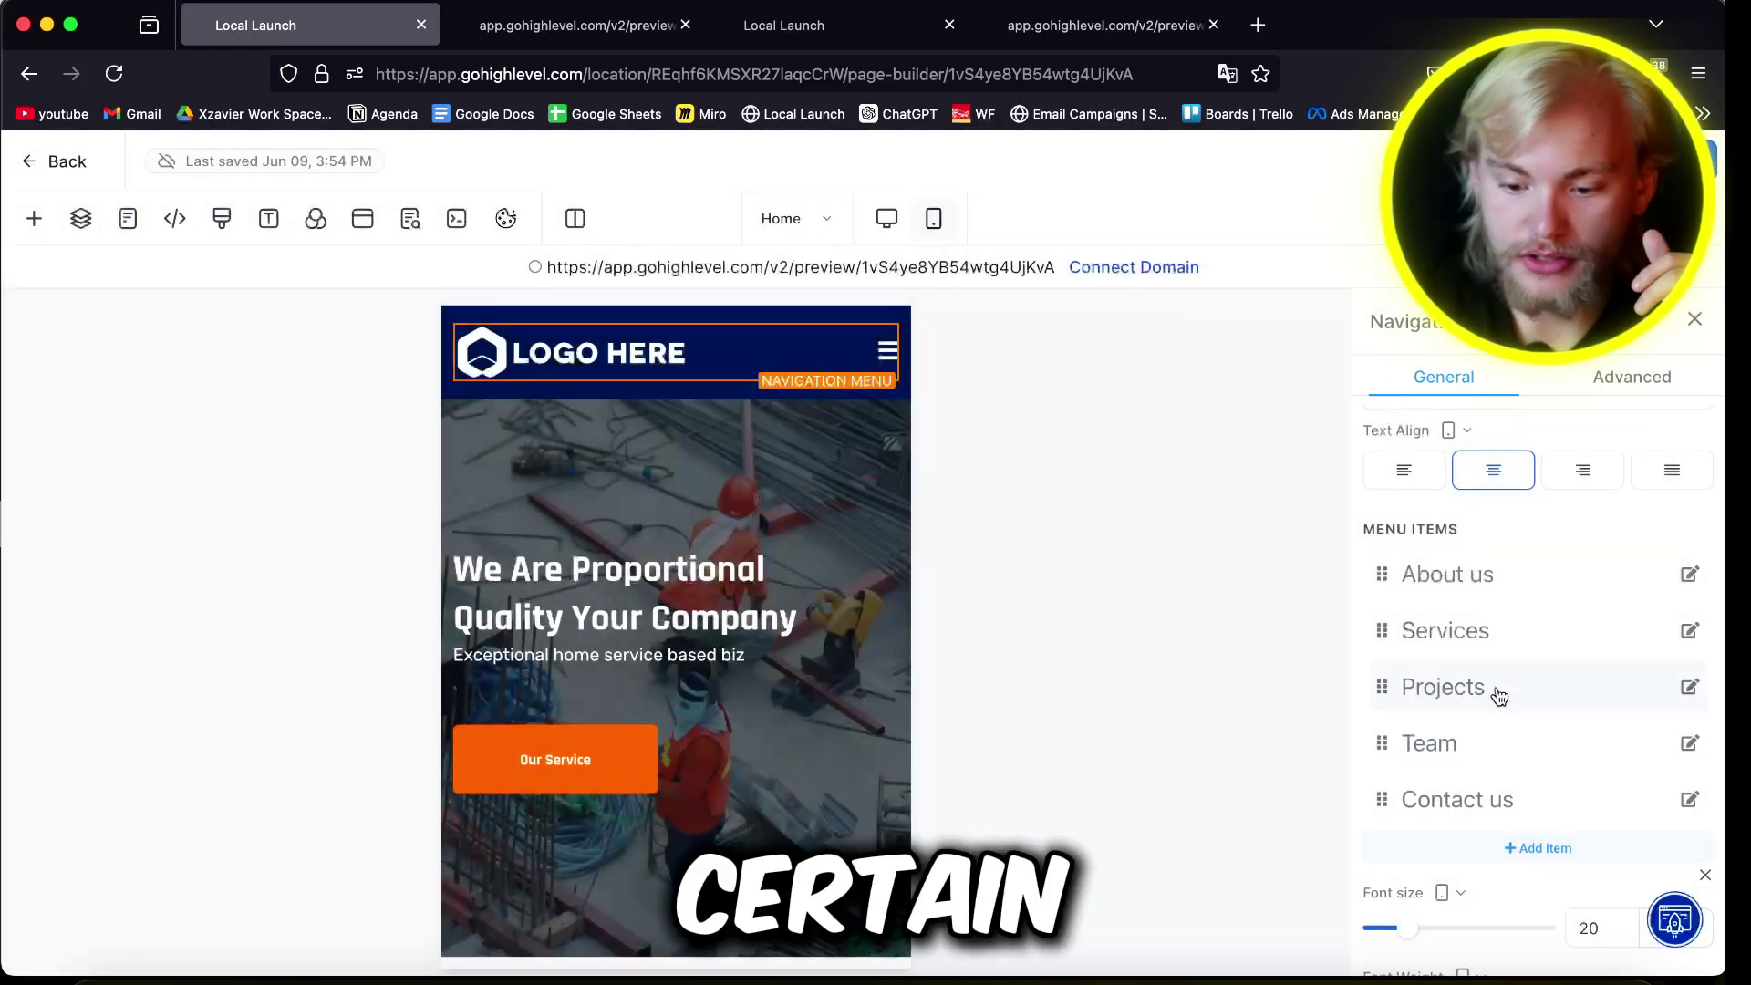
pyautogui.scroll(-15, 839, 744)
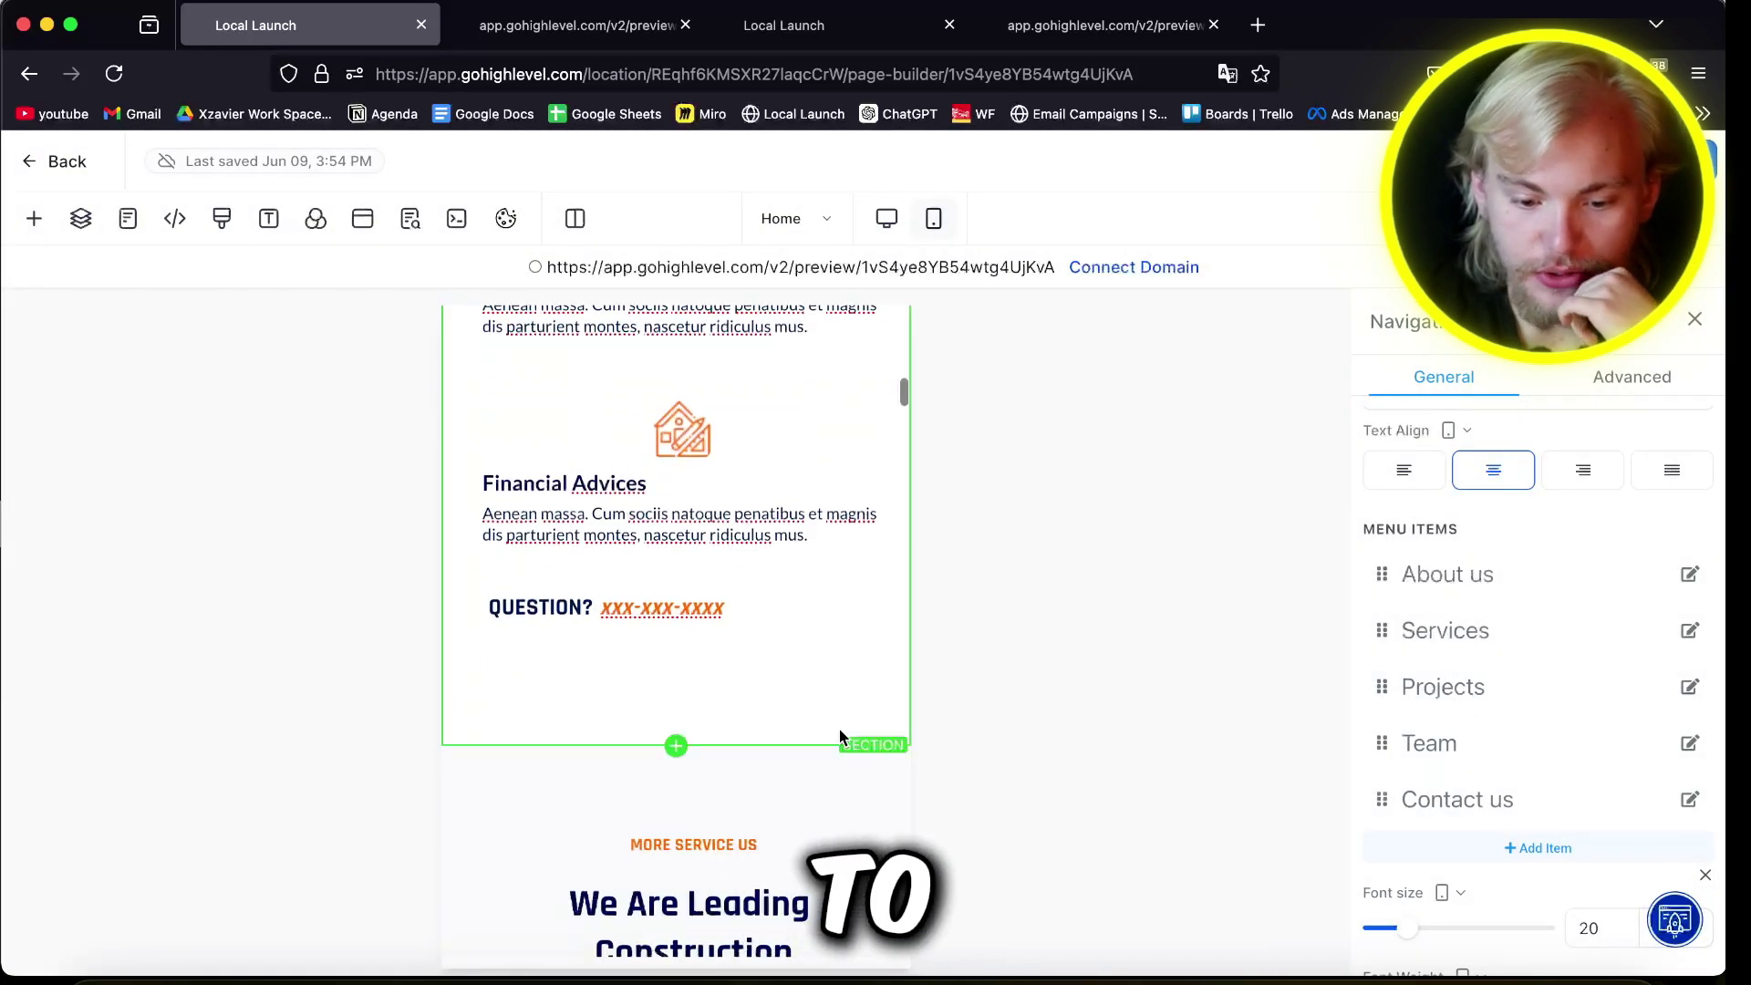
# Step: Replace the Equipment card's description with 'oihqwEFIOH' and check it in the desktop layout
pyautogui.scroll(-8, 839, 730)
pyautogui.click(839, 726)
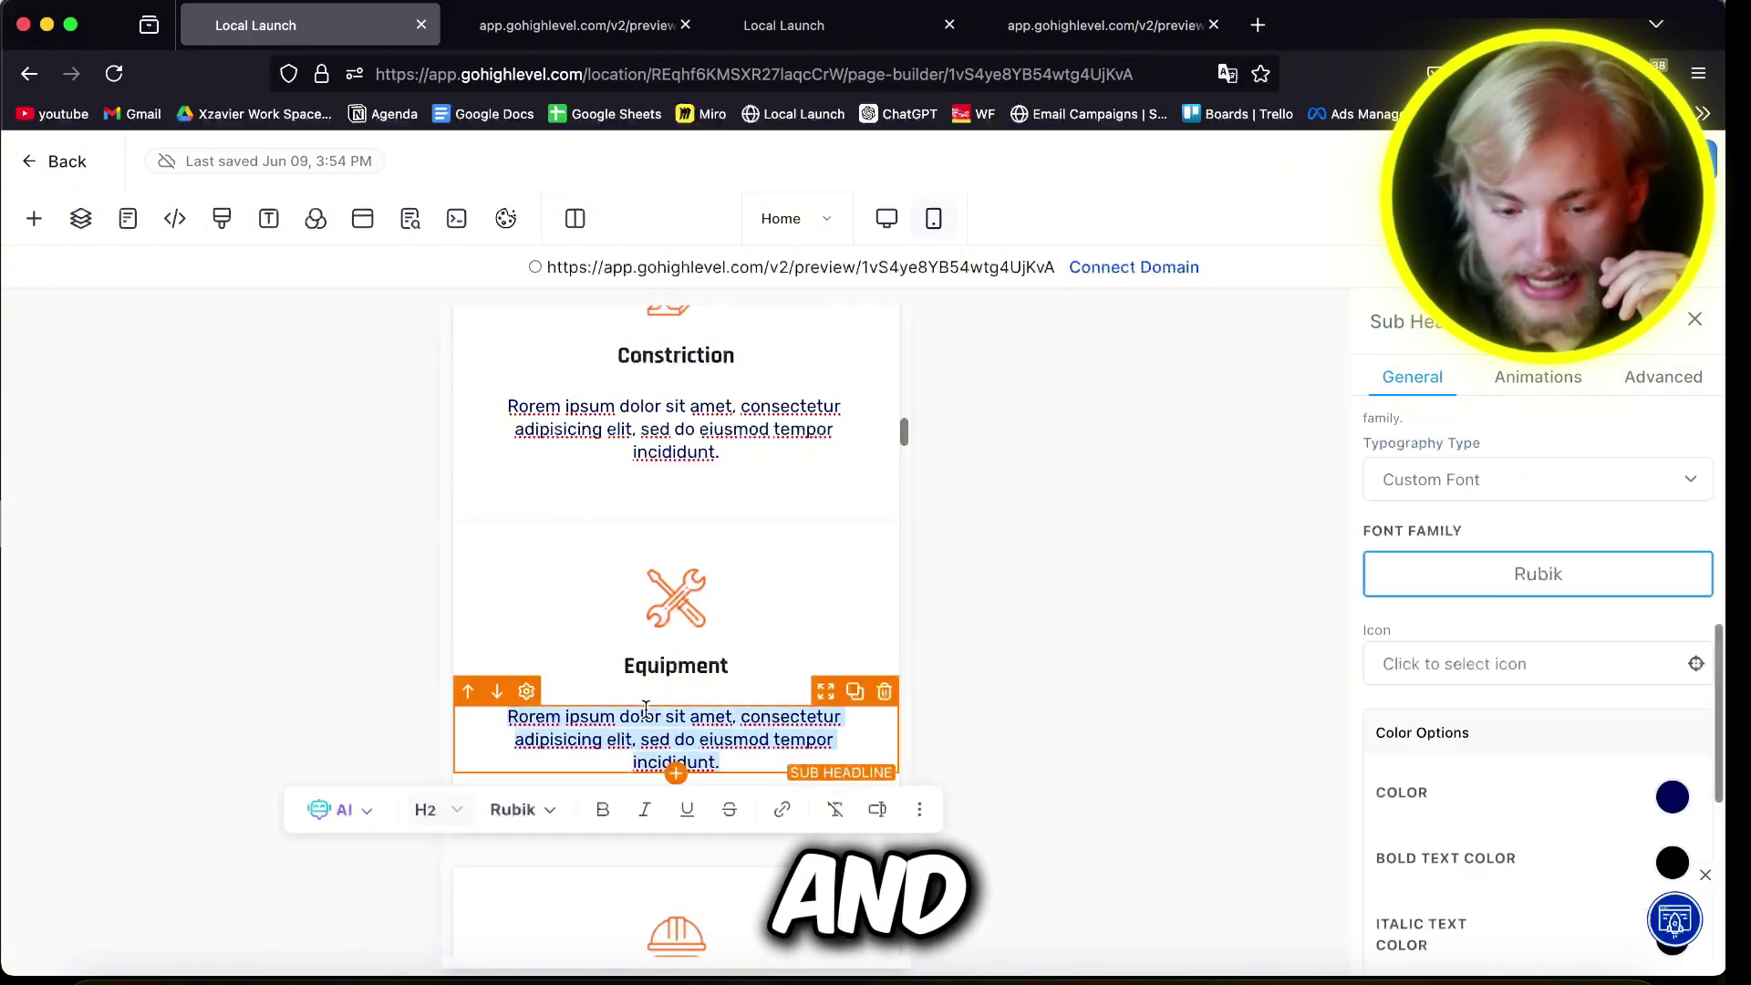
pyautogui.write('oihqwEFIOHEQWF')
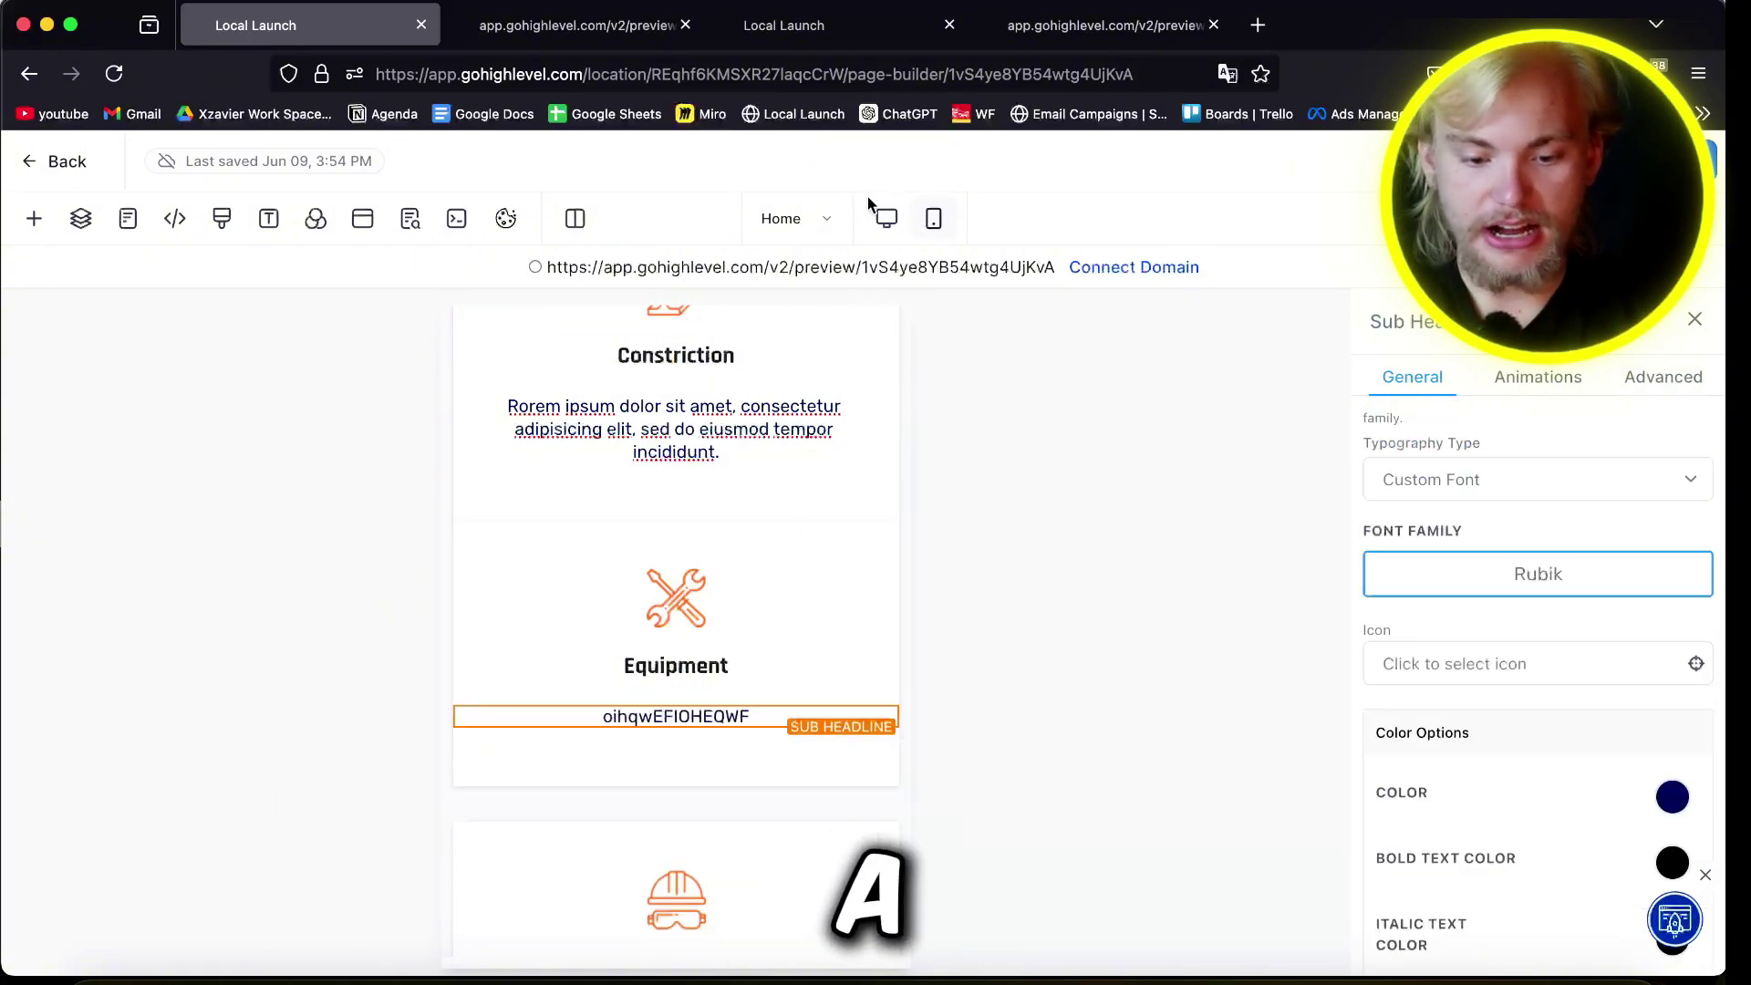
pyautogui.click(886, 218)
pyautogui.scroll(-10, 591, 715)
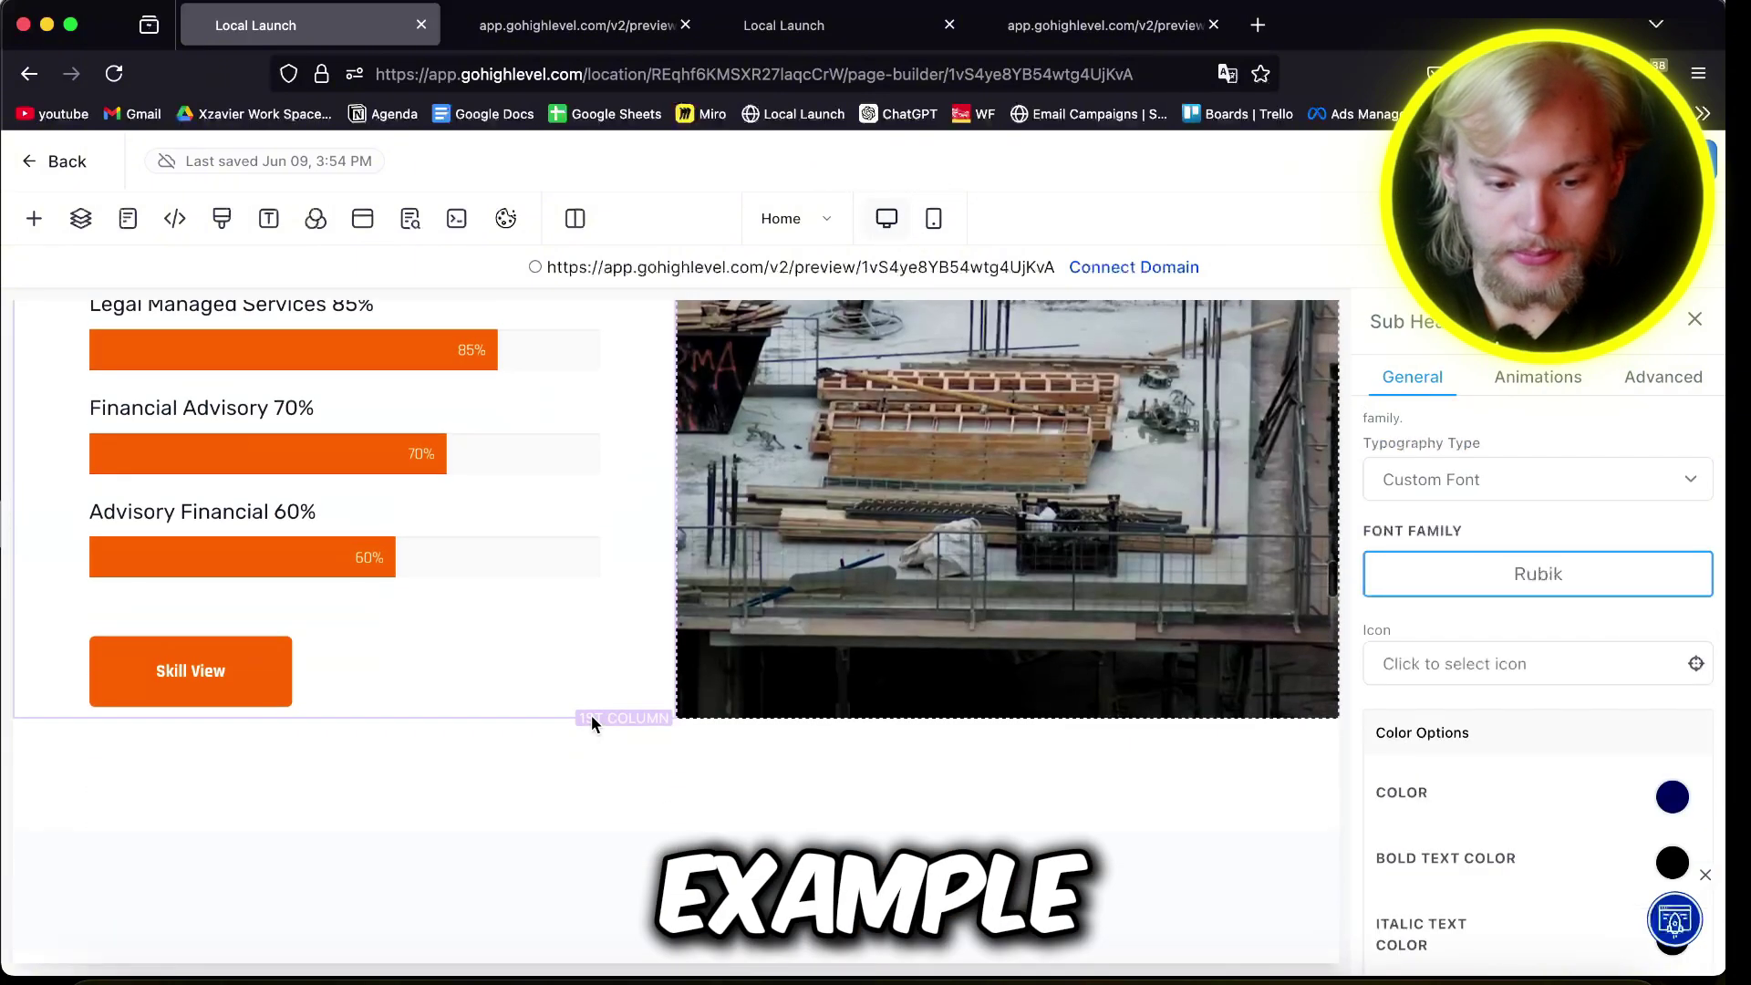
pyautogui.scroll(-15, 591, 715)
pyautogui.scroll(20, 591, 715)
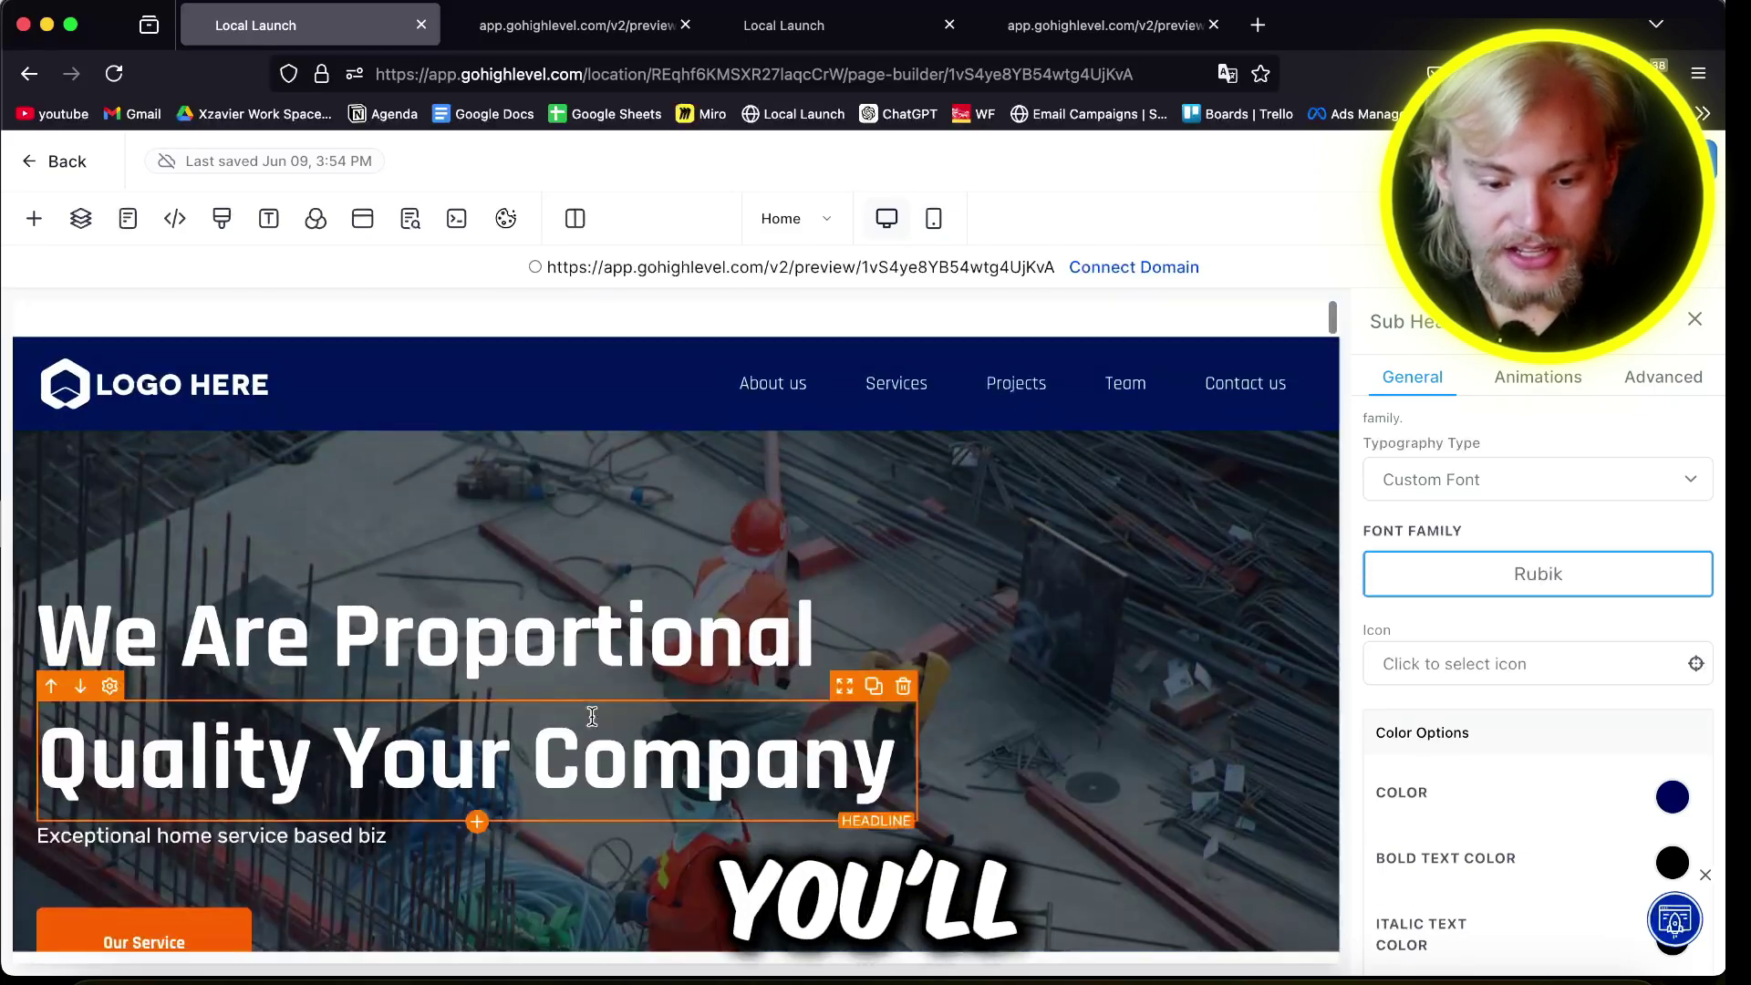
pyautogui.scroll(-6, 591, 715)
pyautogui.scroll(-15, 591, 714)
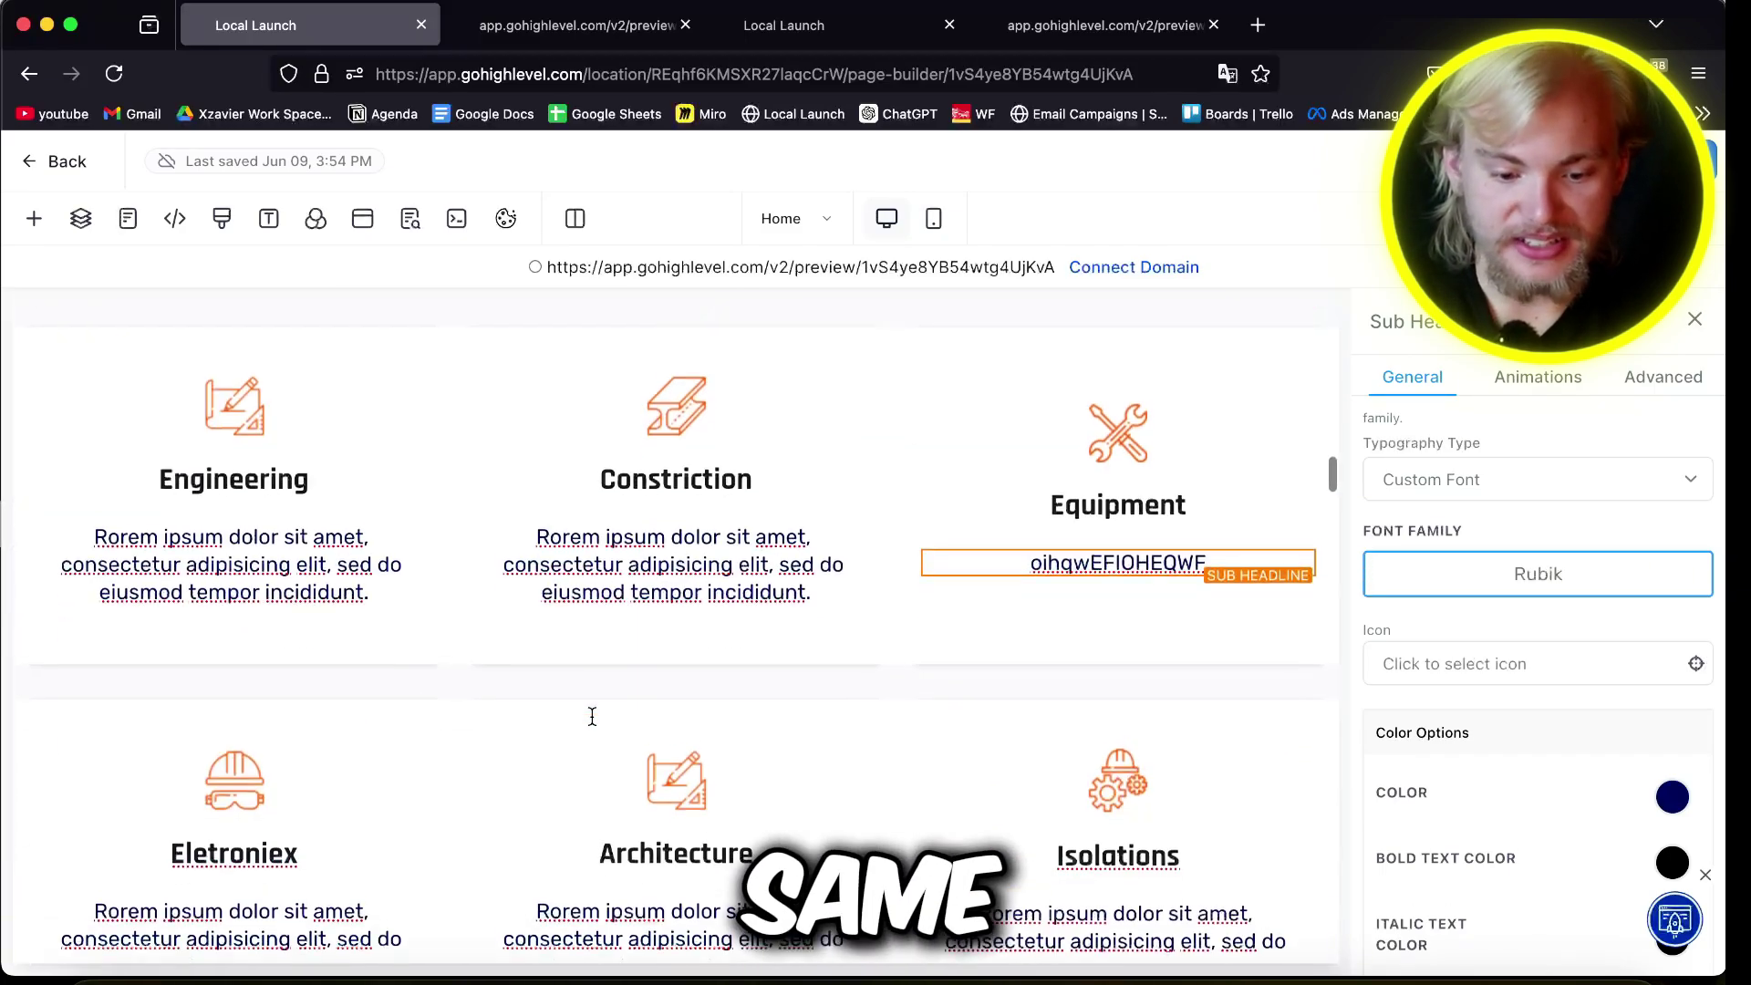
pyautogui.scroll(-4, 590, 715)
pyautogui.scroll(9, 591, 715)
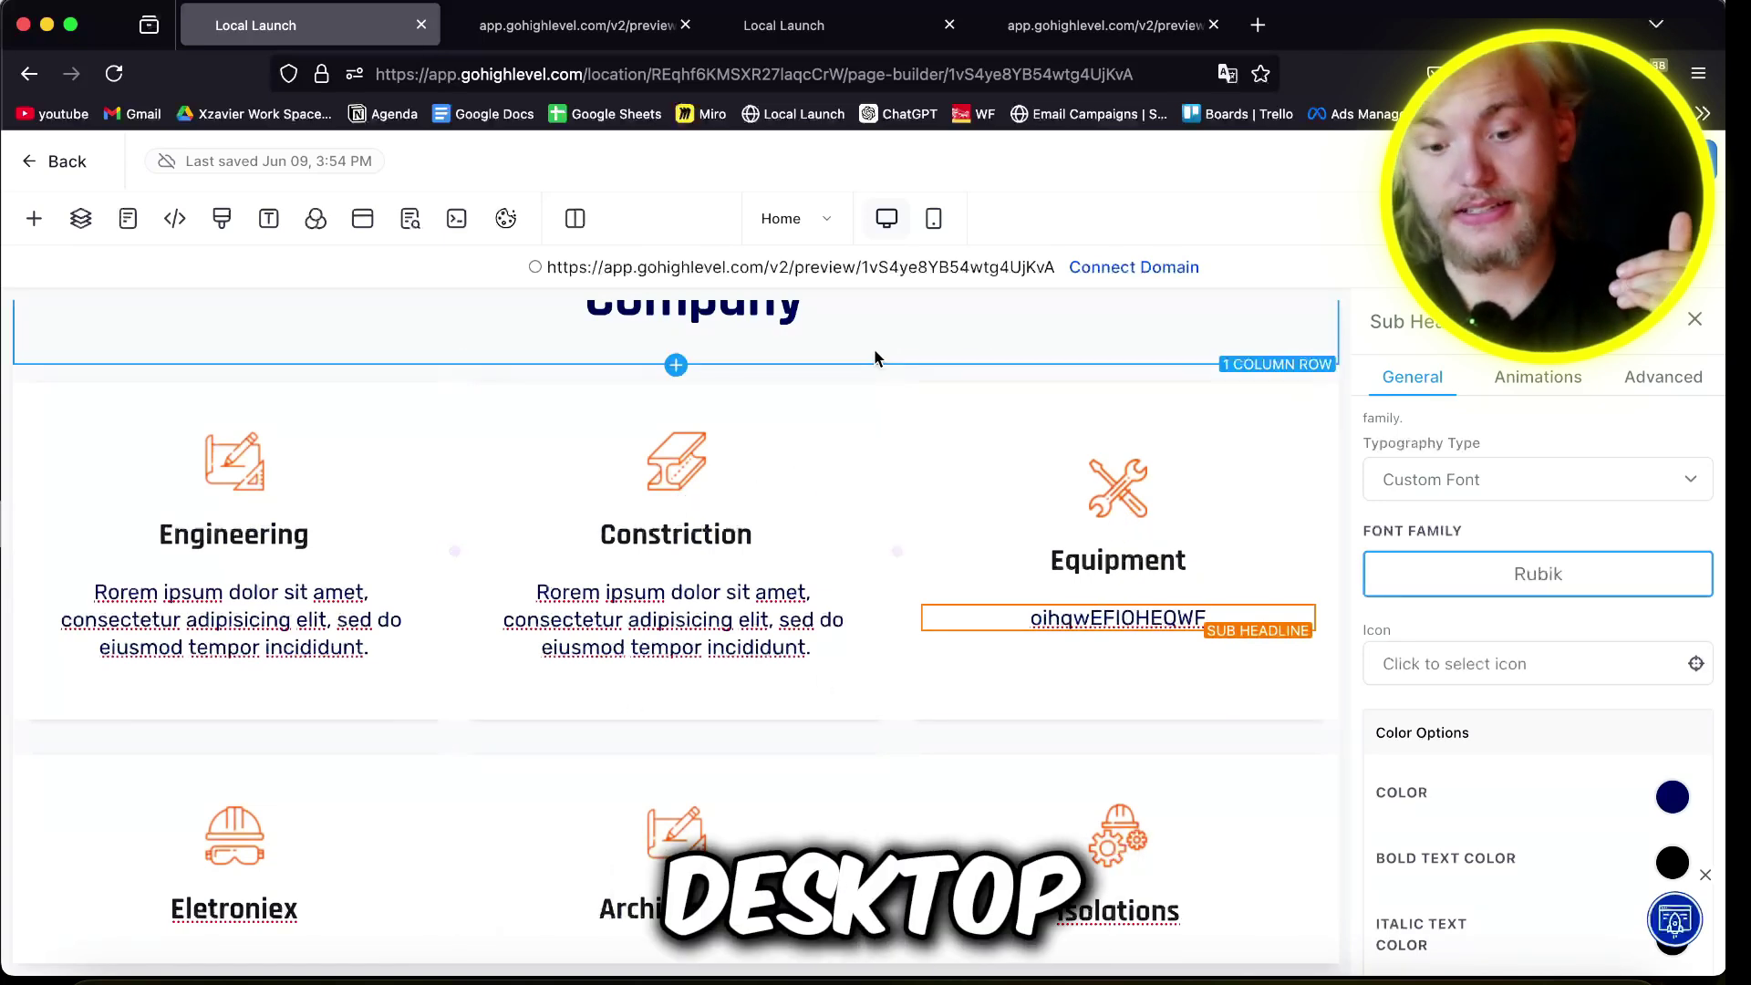
# Step: Change the Constriction card's description to EXAMPLE and compare the mobile and desktop layouts
pyautogui.click(1164, 742)
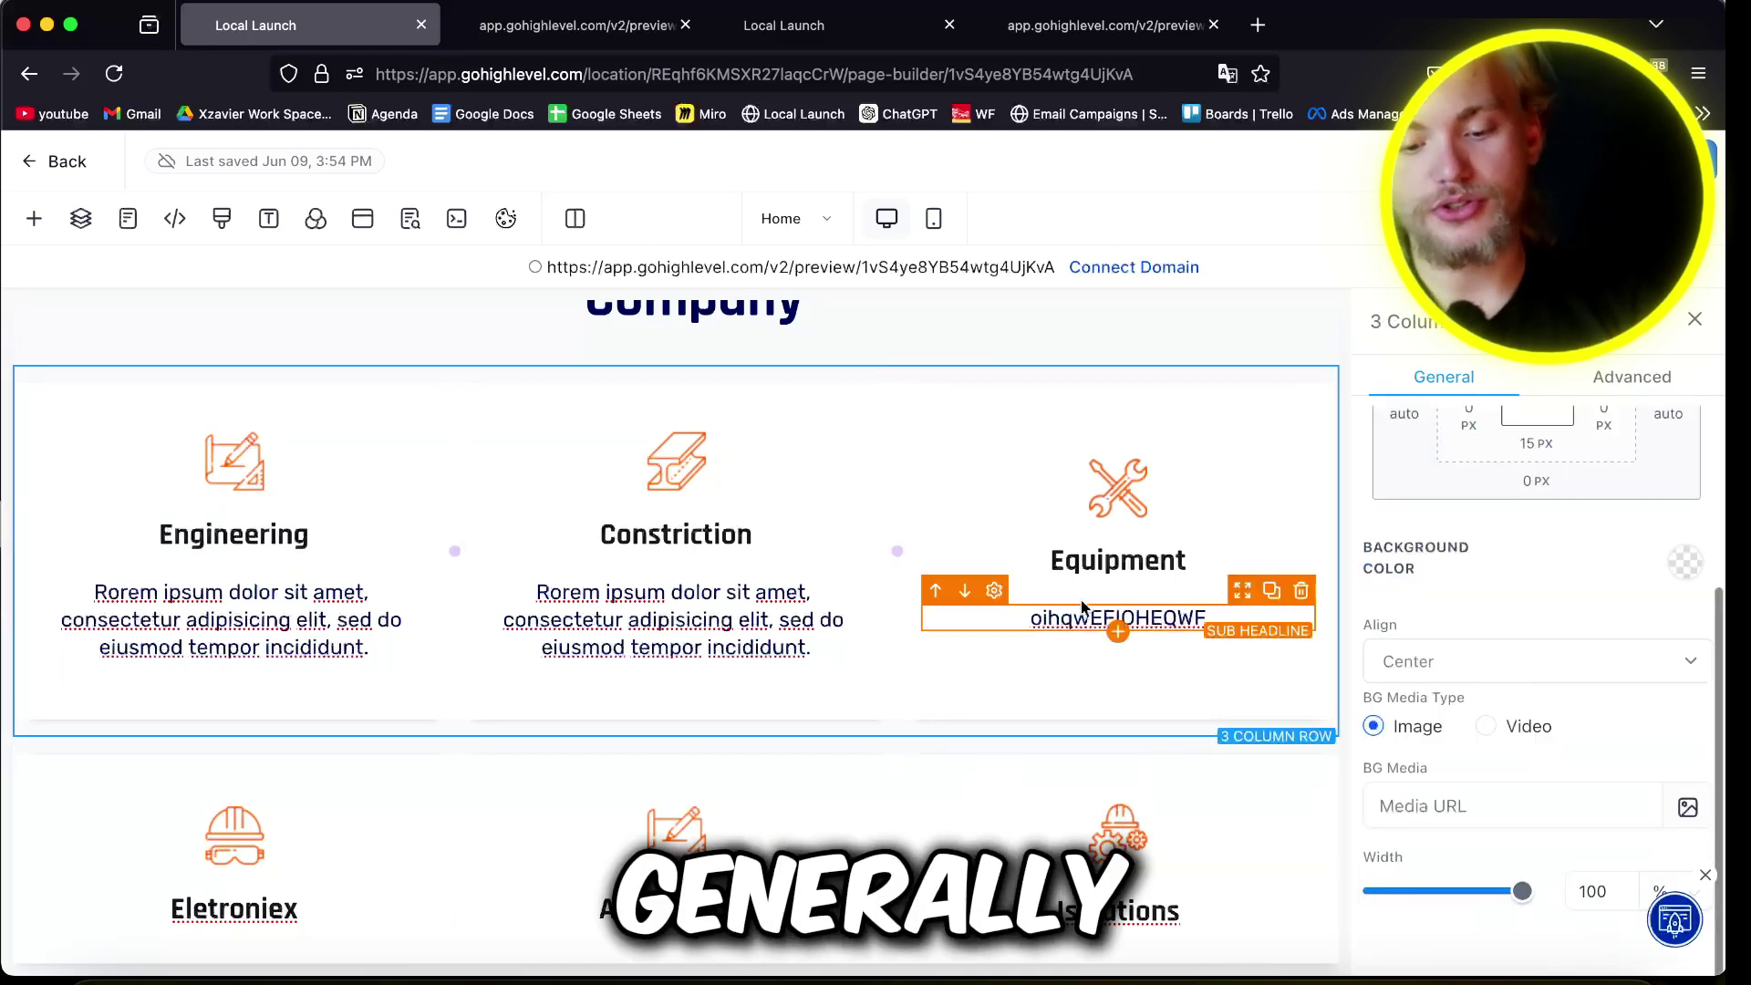
pyautogui.click(1062, 621)
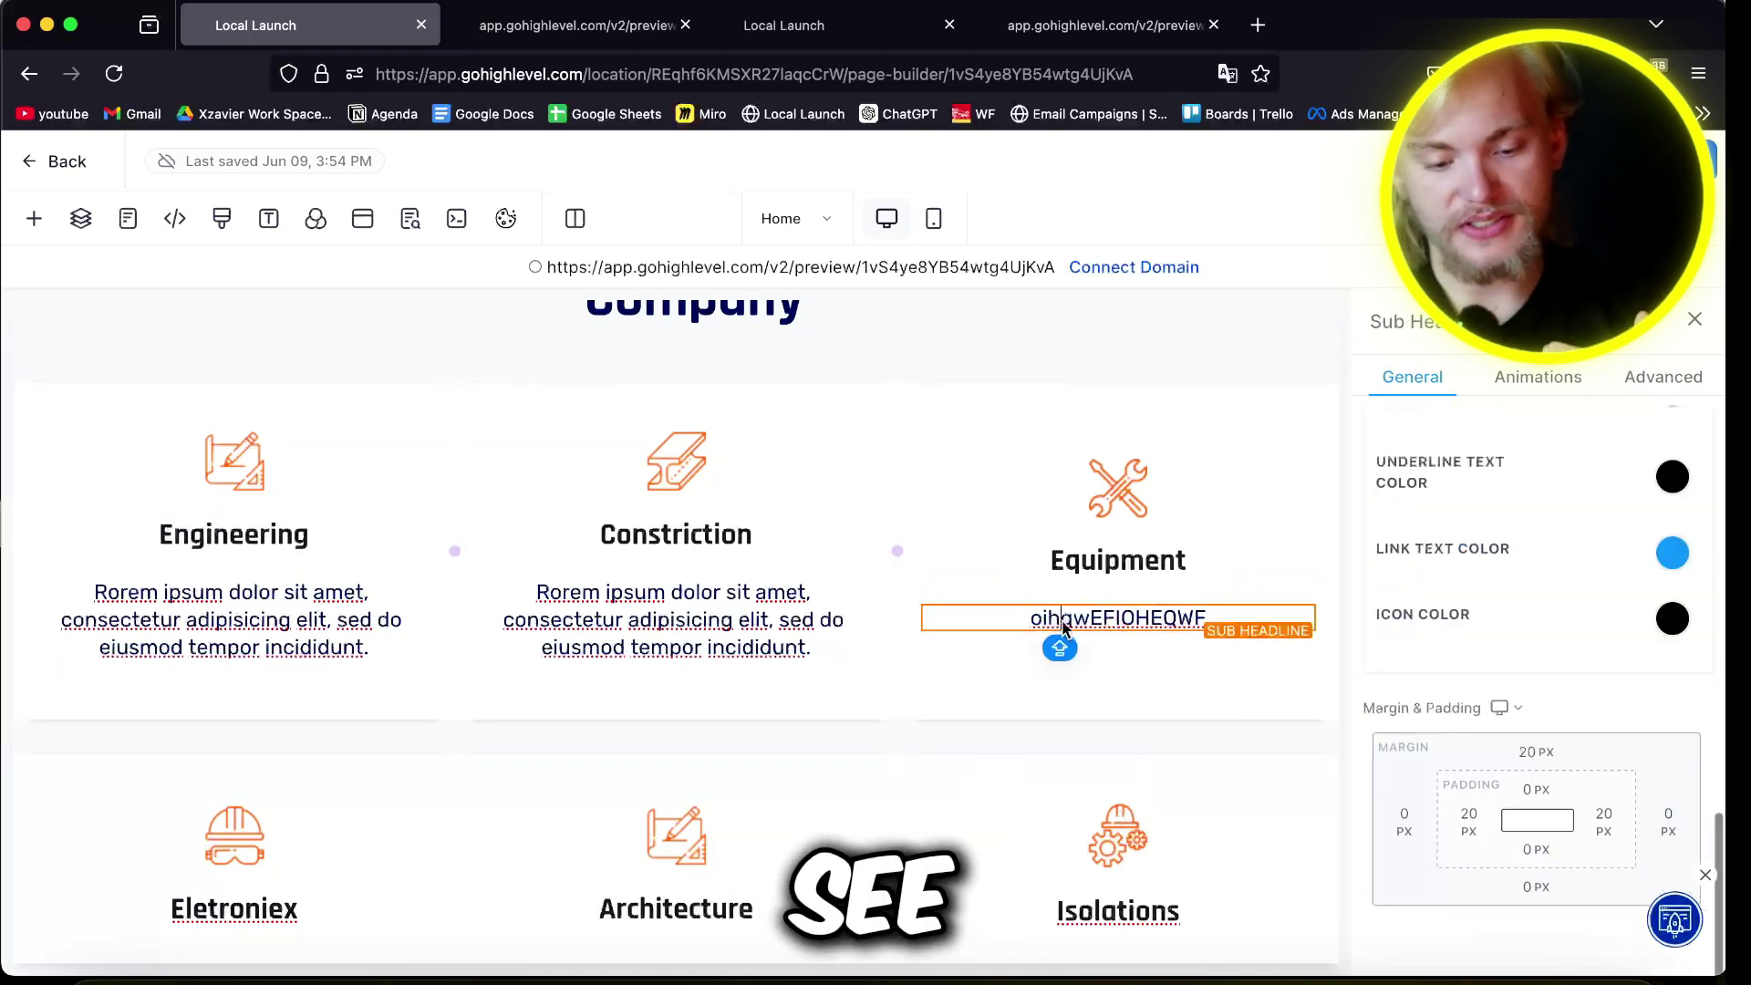
pyautogui.tripleClick(684, 624)
pyautogui.write('EXAMP')
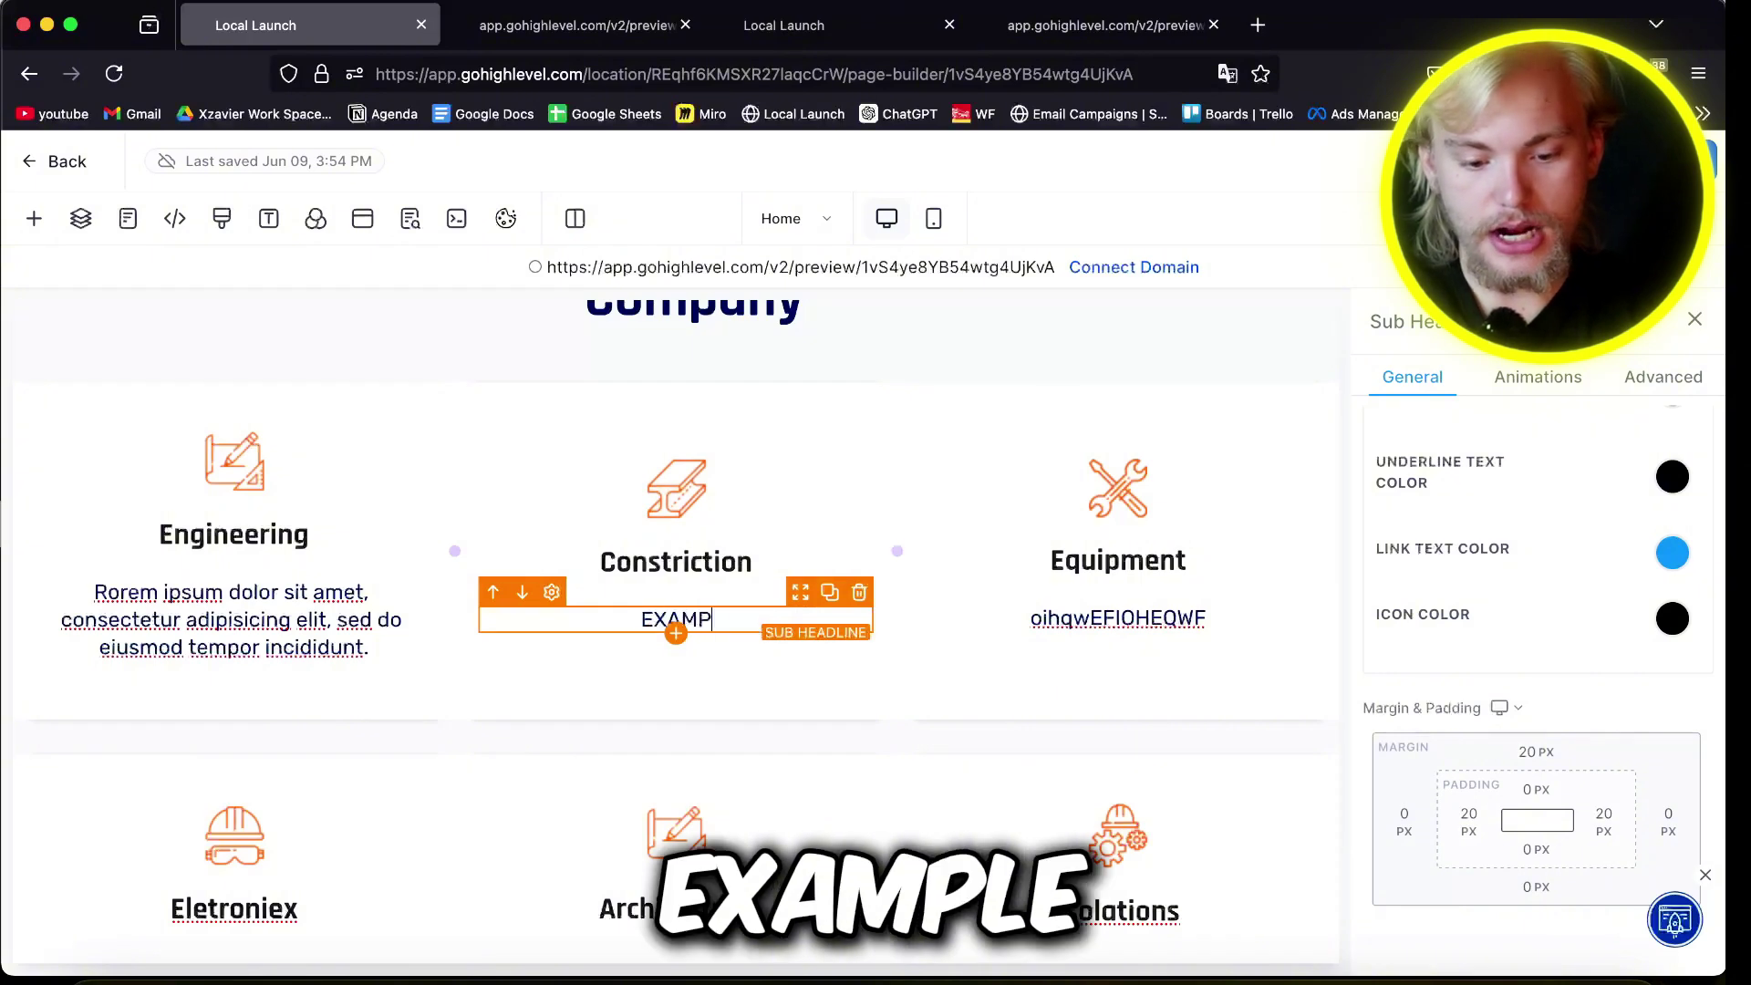
pyautogui.click(932, 219)
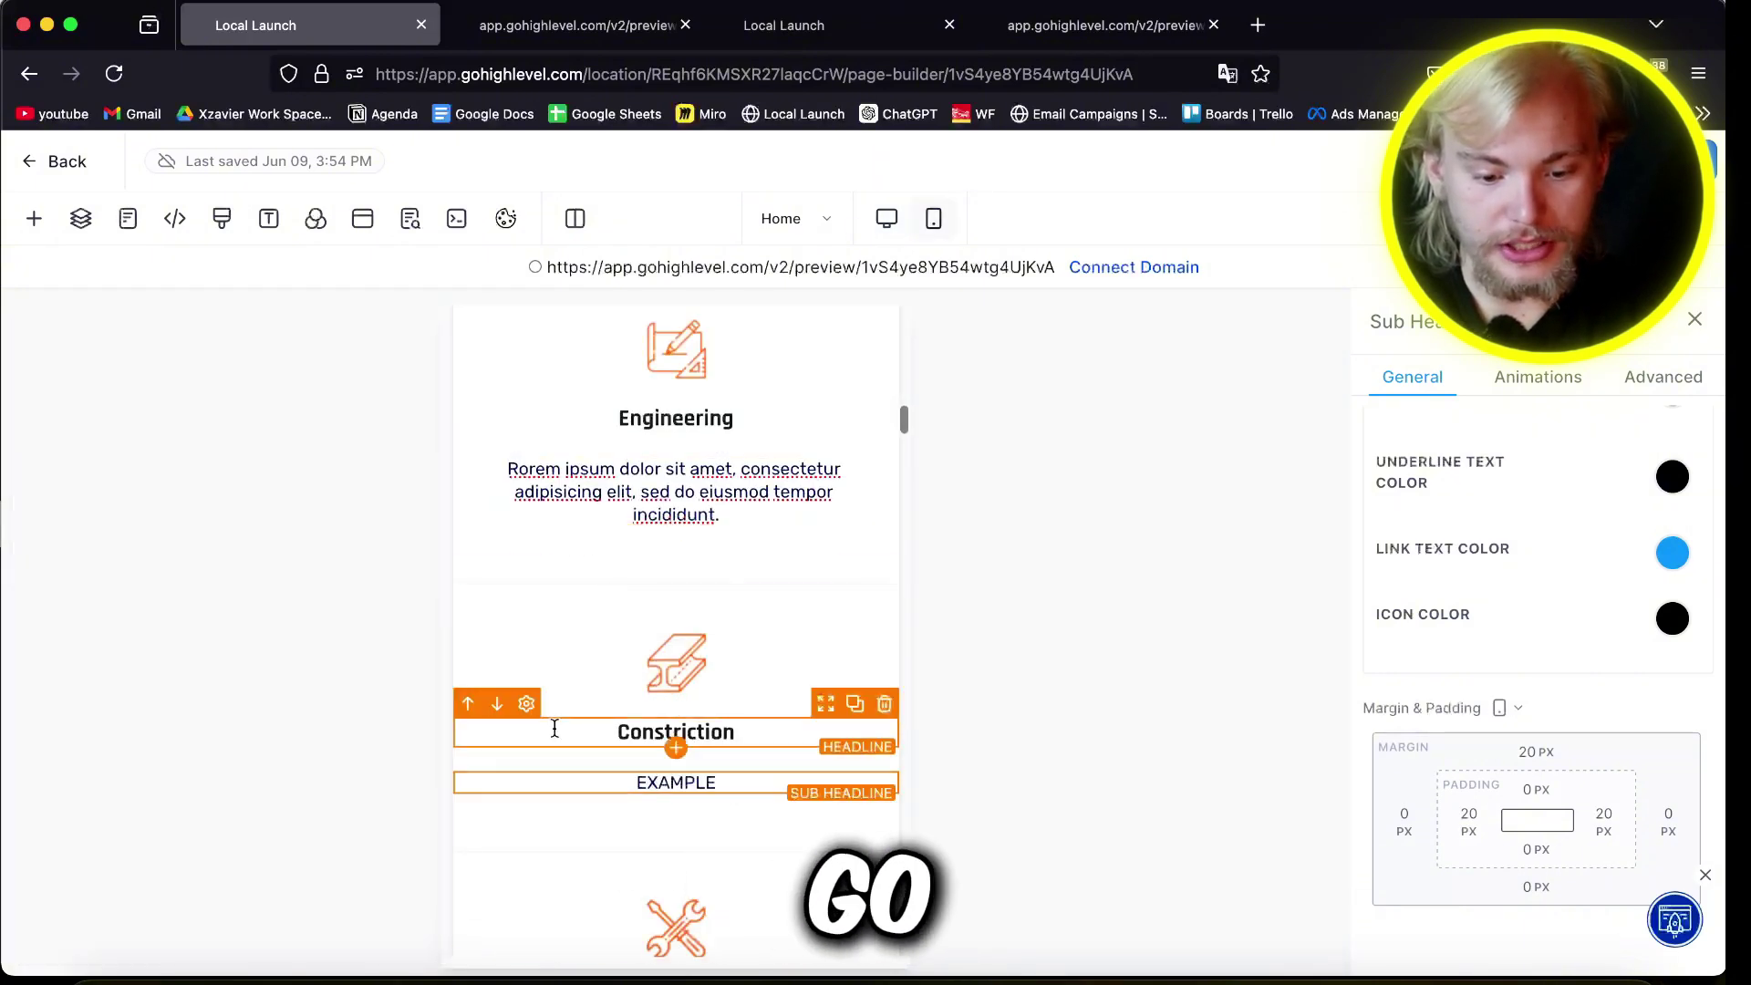
pyautogui.scroll(-2, 767, 644)
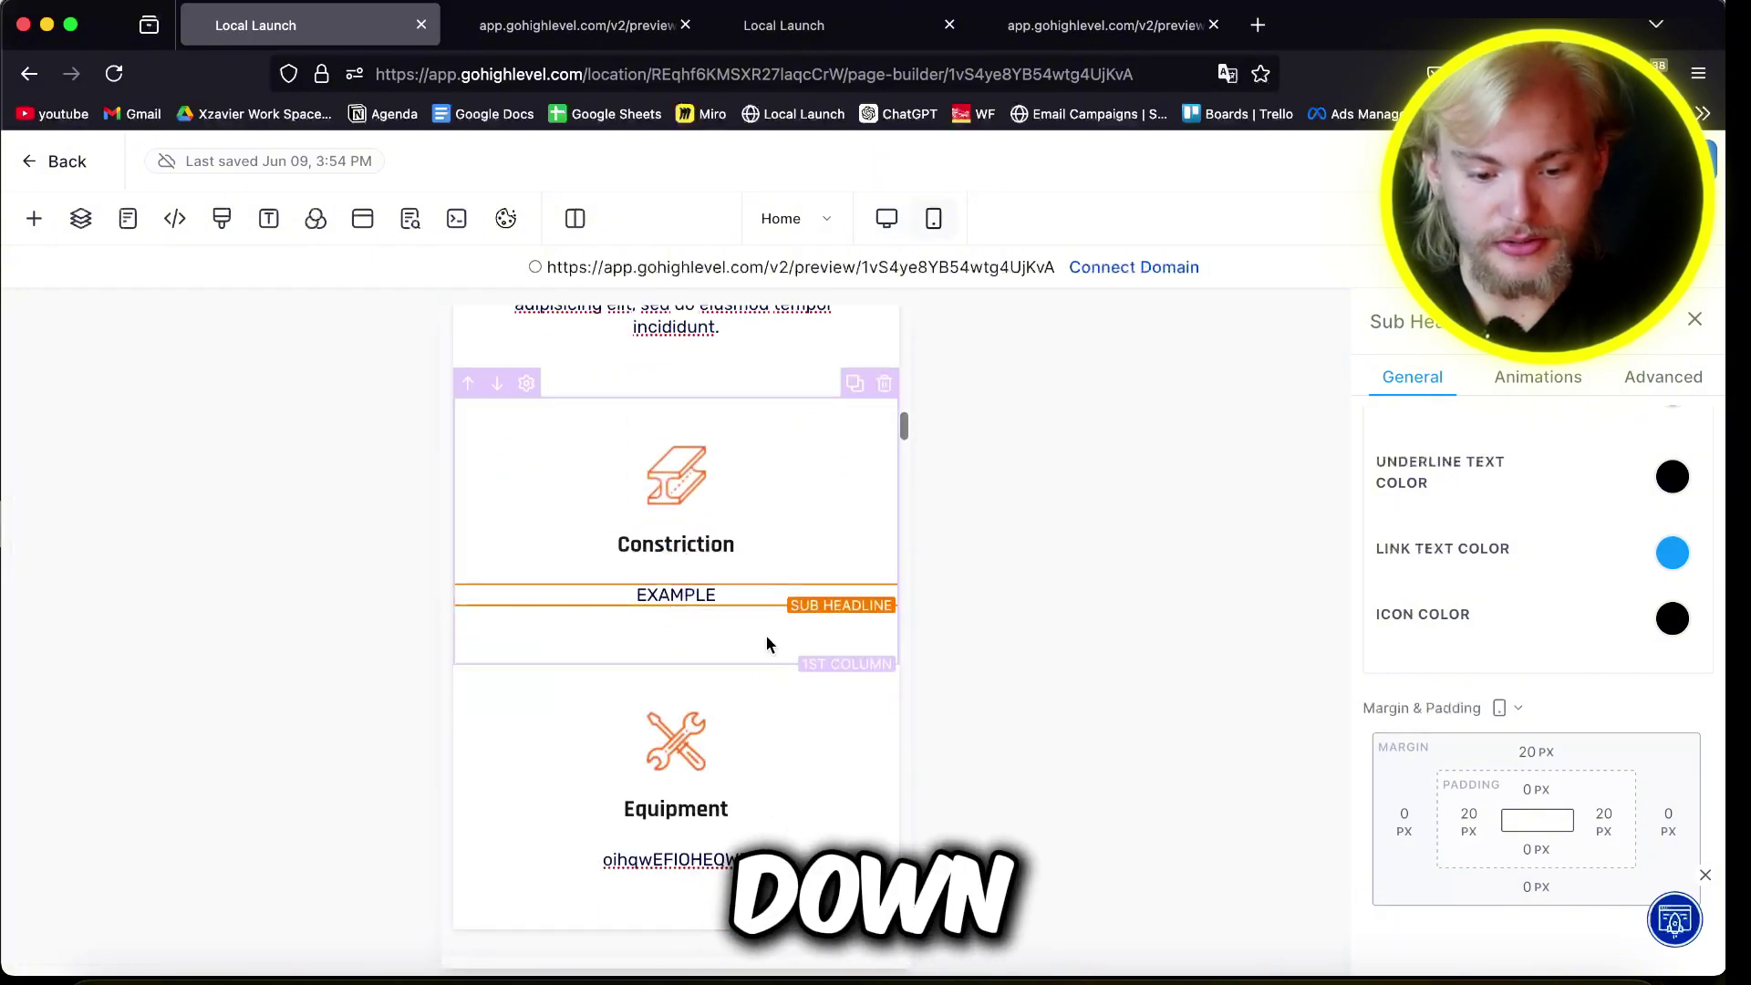
pyautogui.click(881, 224)
pyautogui.scroll(-4, 711, 684)
pyautogui.scroll(-1, 1477, 720)
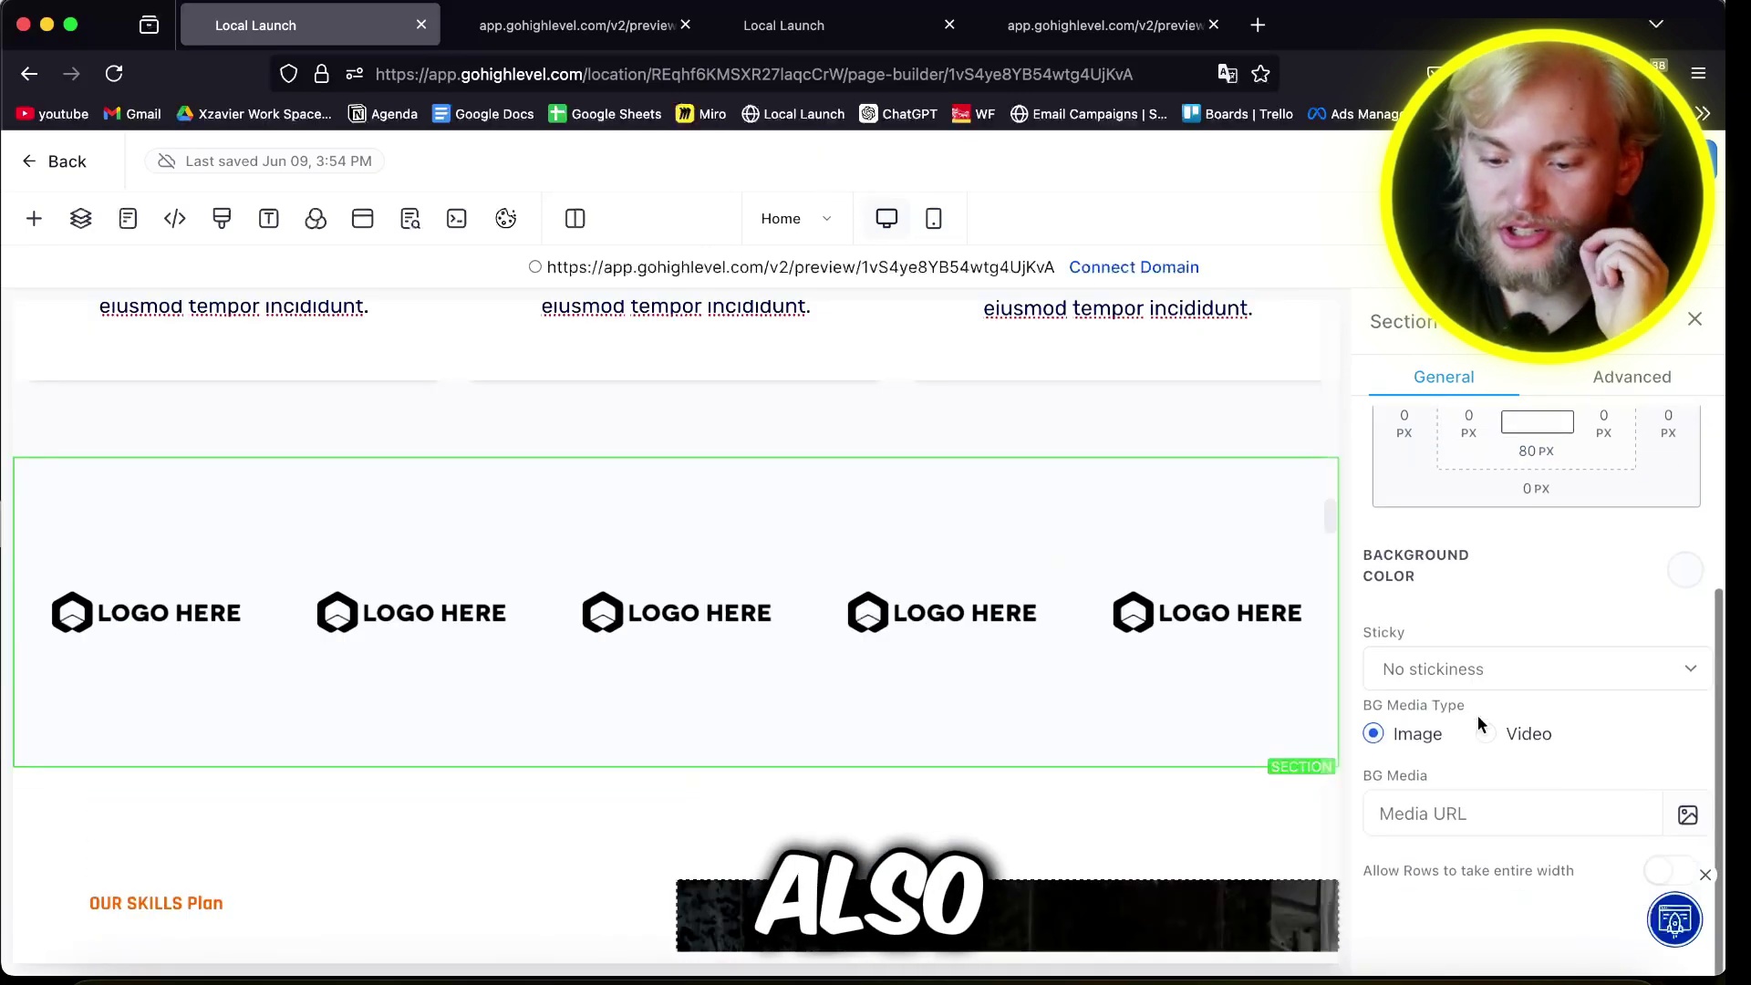
# Step: Browse Media Storage's recent files for a logos-section background, then close it without choosing
pyautogui.scroll(3, 1477, 721)
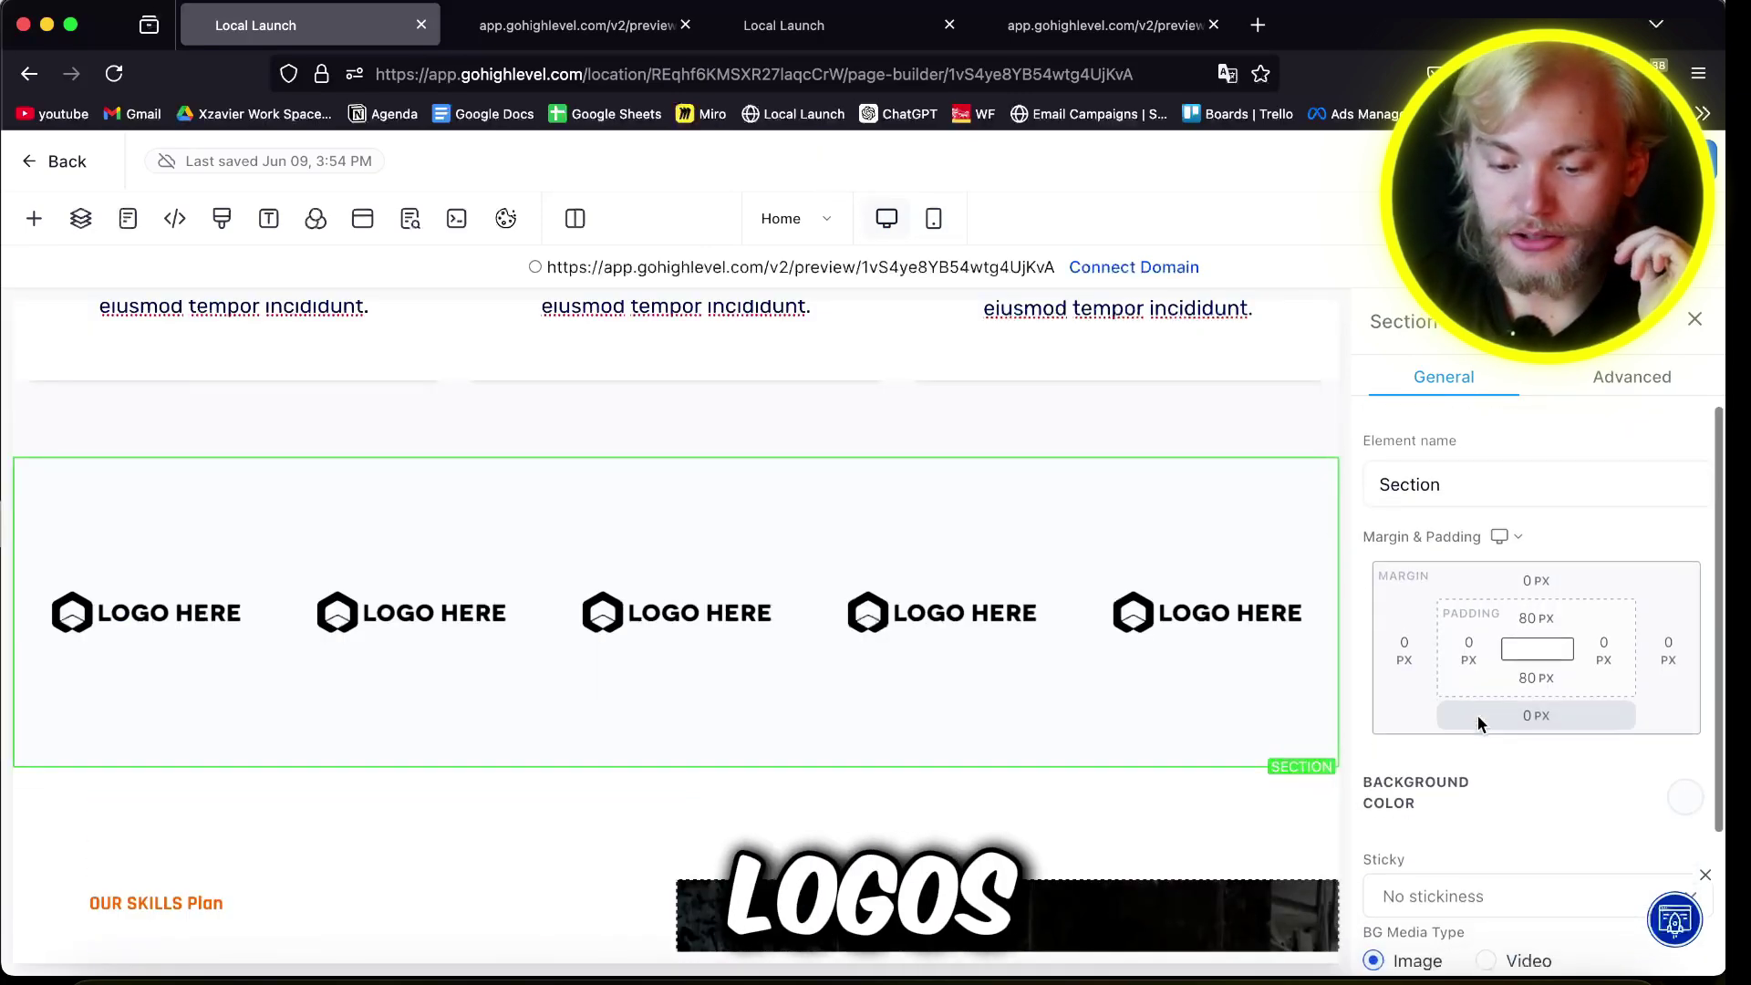
pyautogui.scroll(-3, 1550, 739)
pyautogui.click(1687, 847)
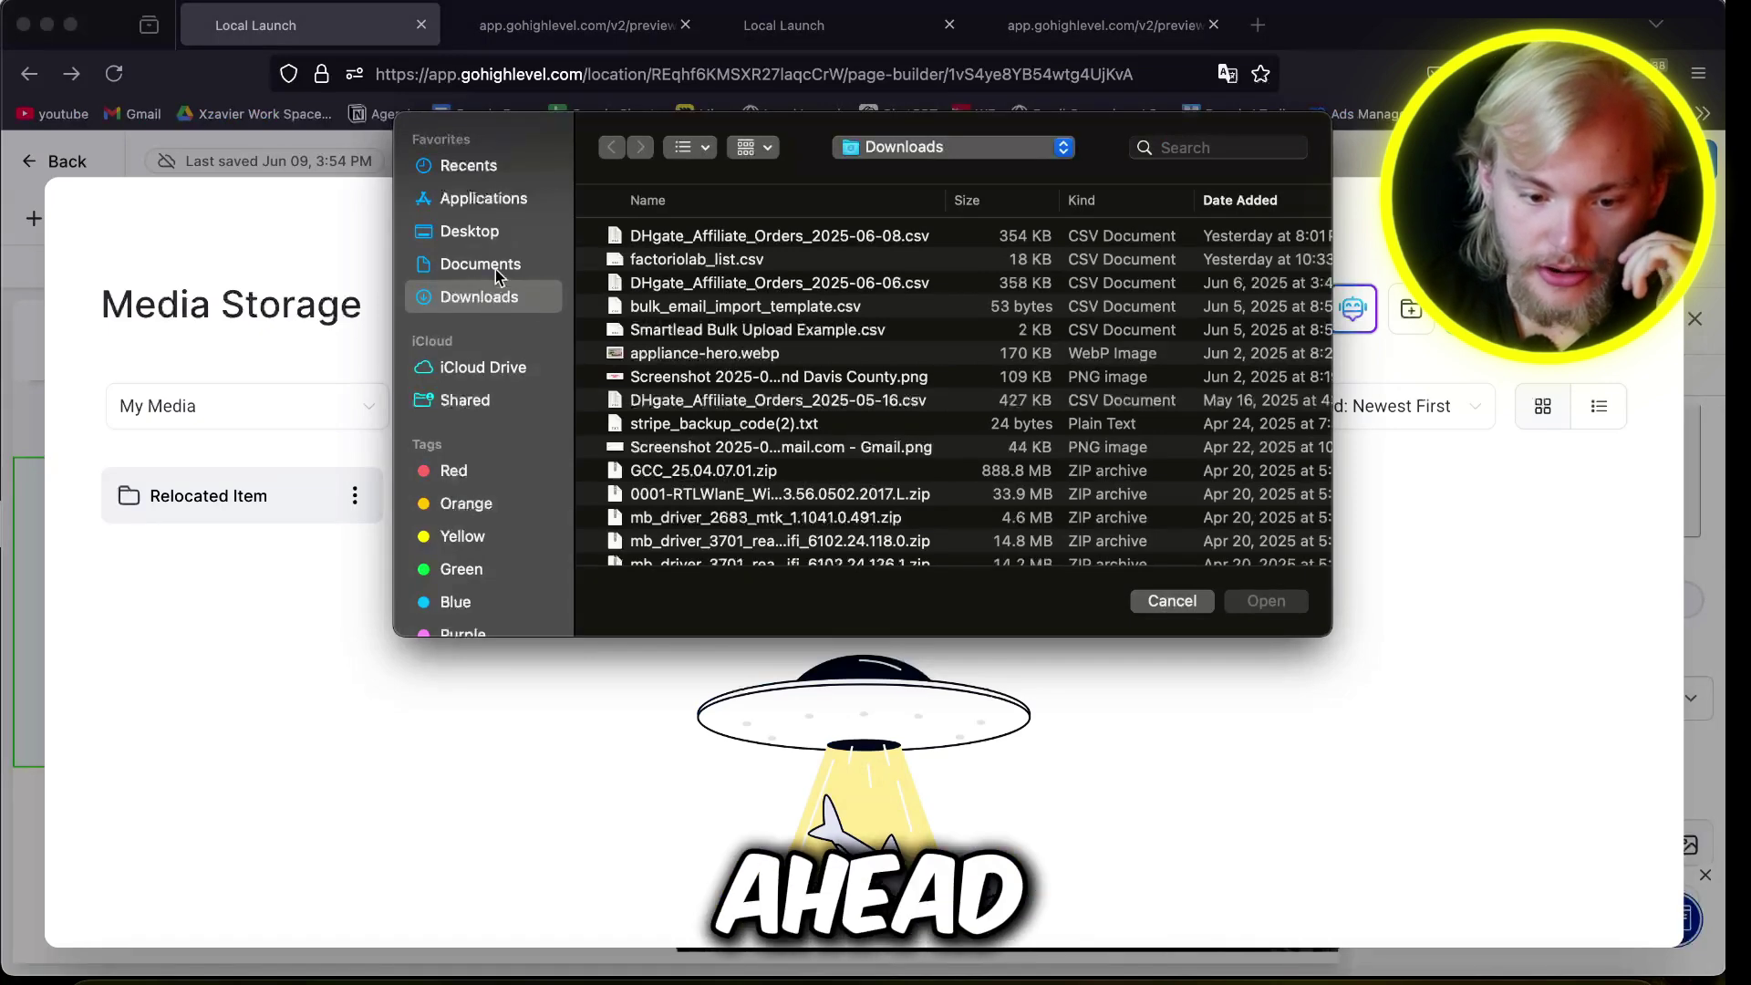
pyautogui.click(425, 166)
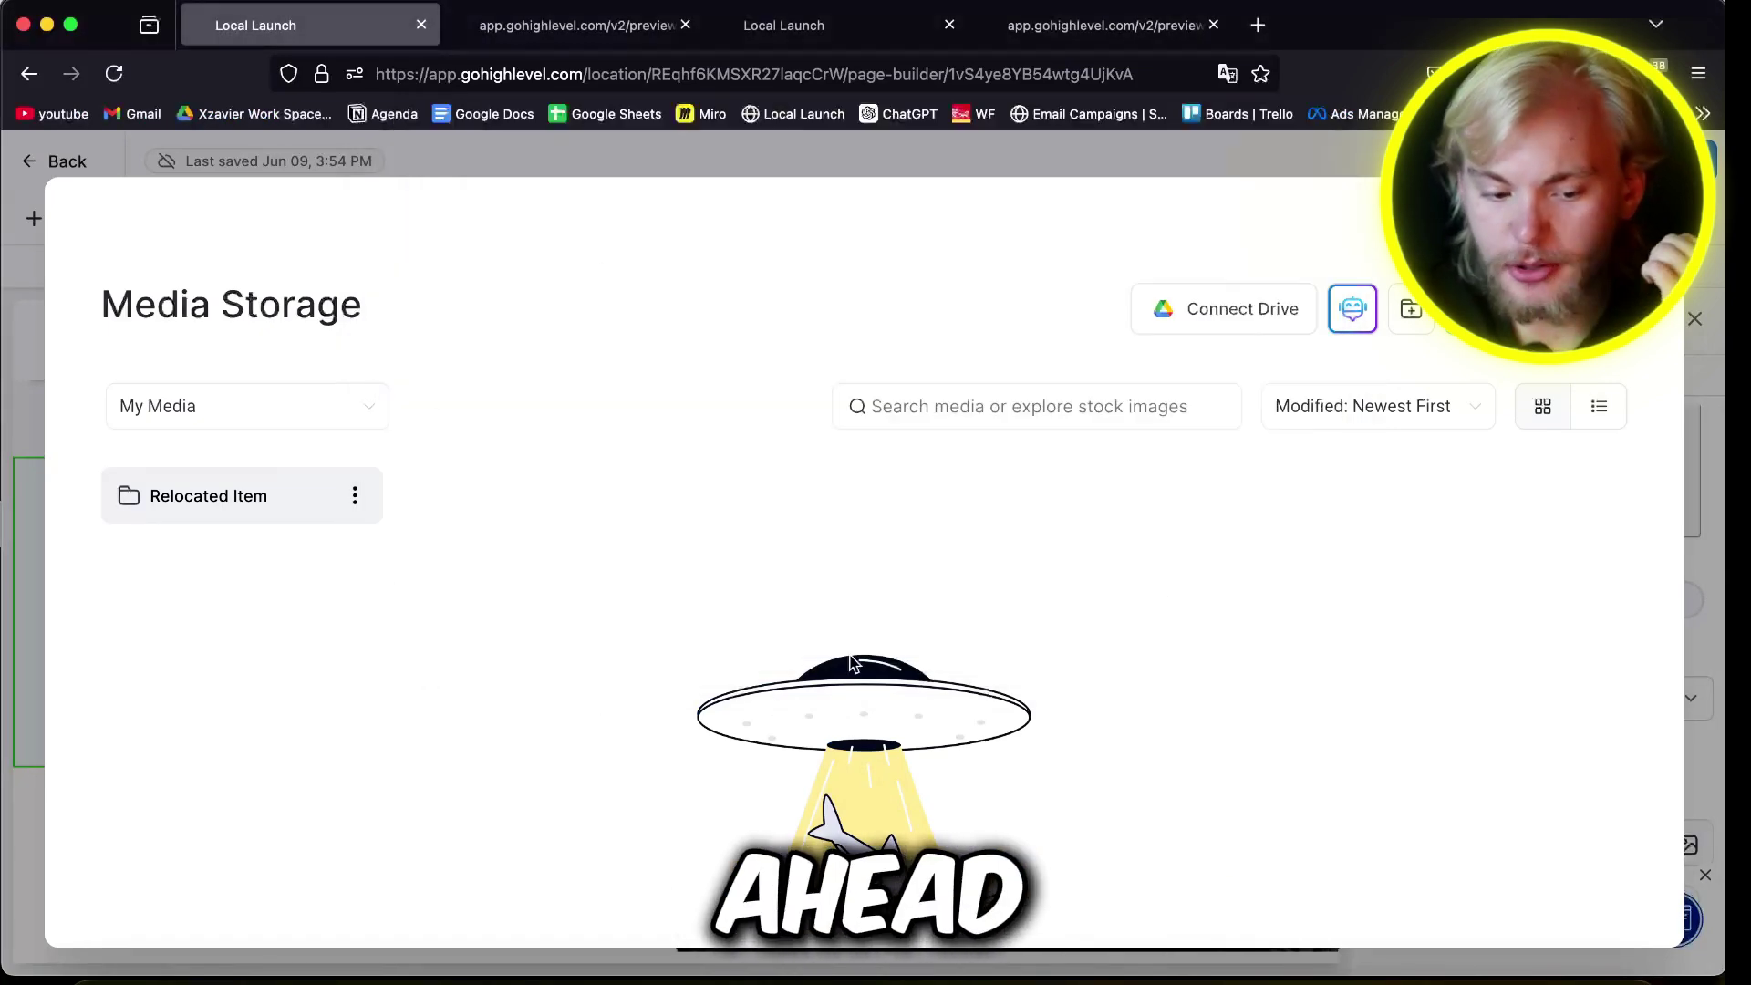
pyautogui.scroll(-3, 854, 662)
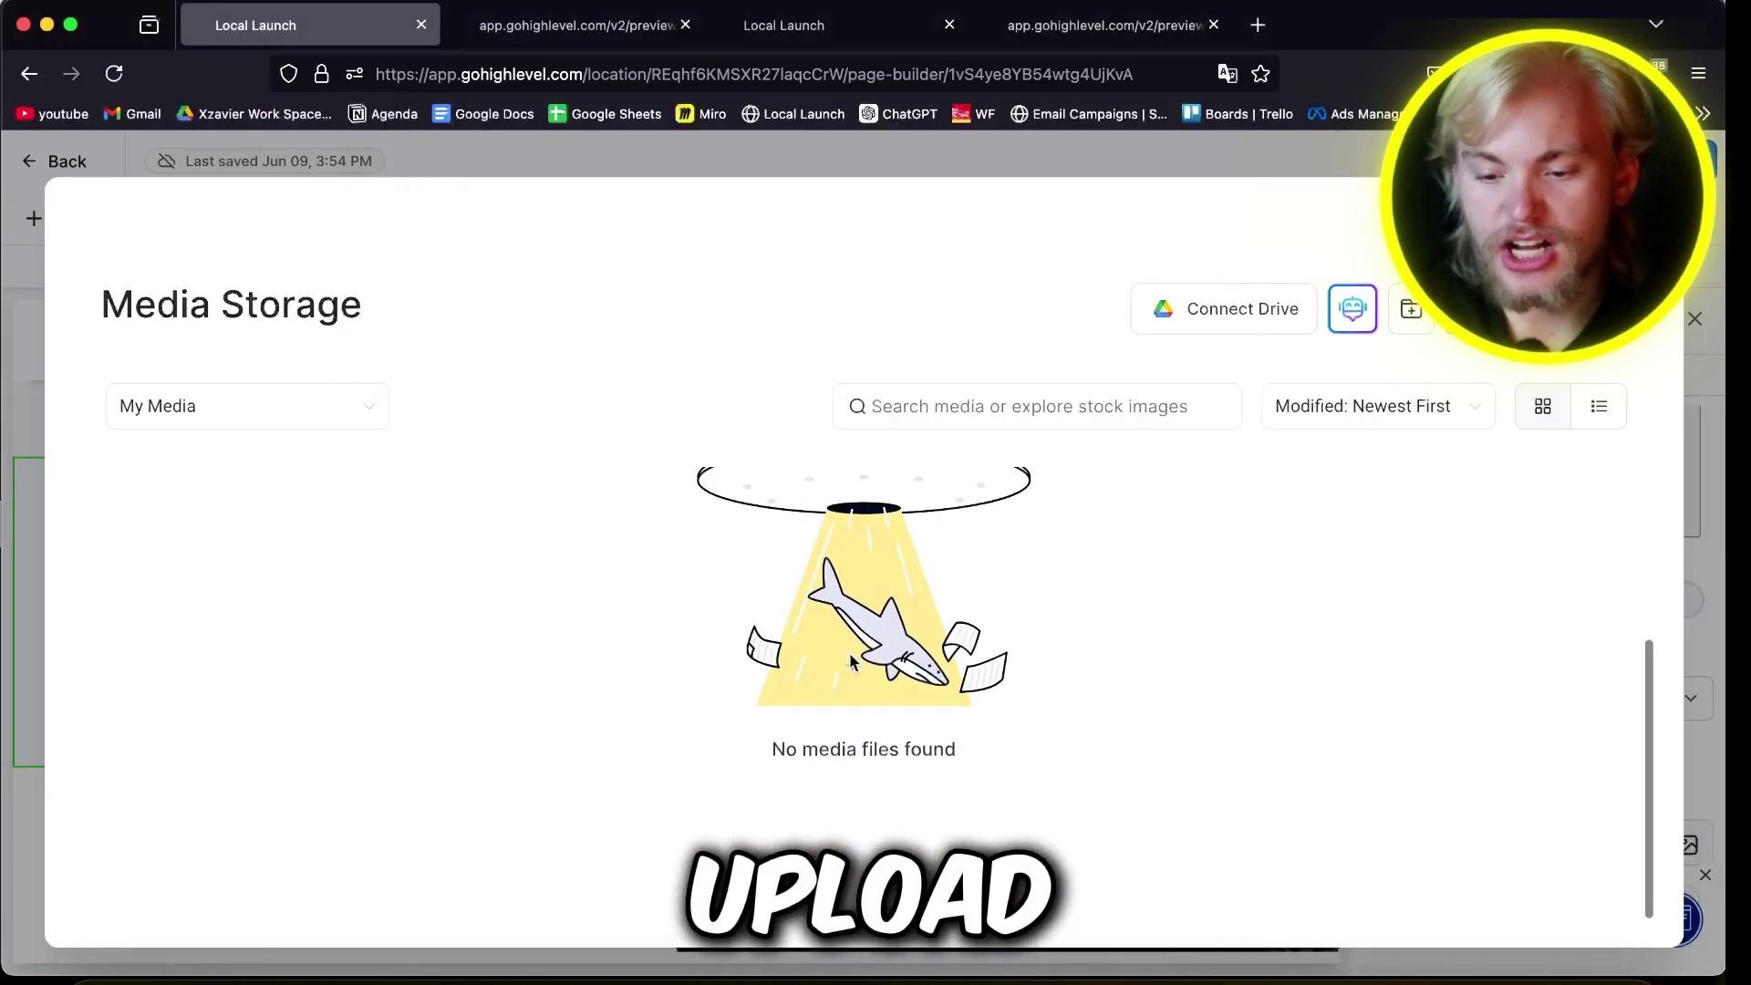
pyautogui.scroll(3, 970, 507)
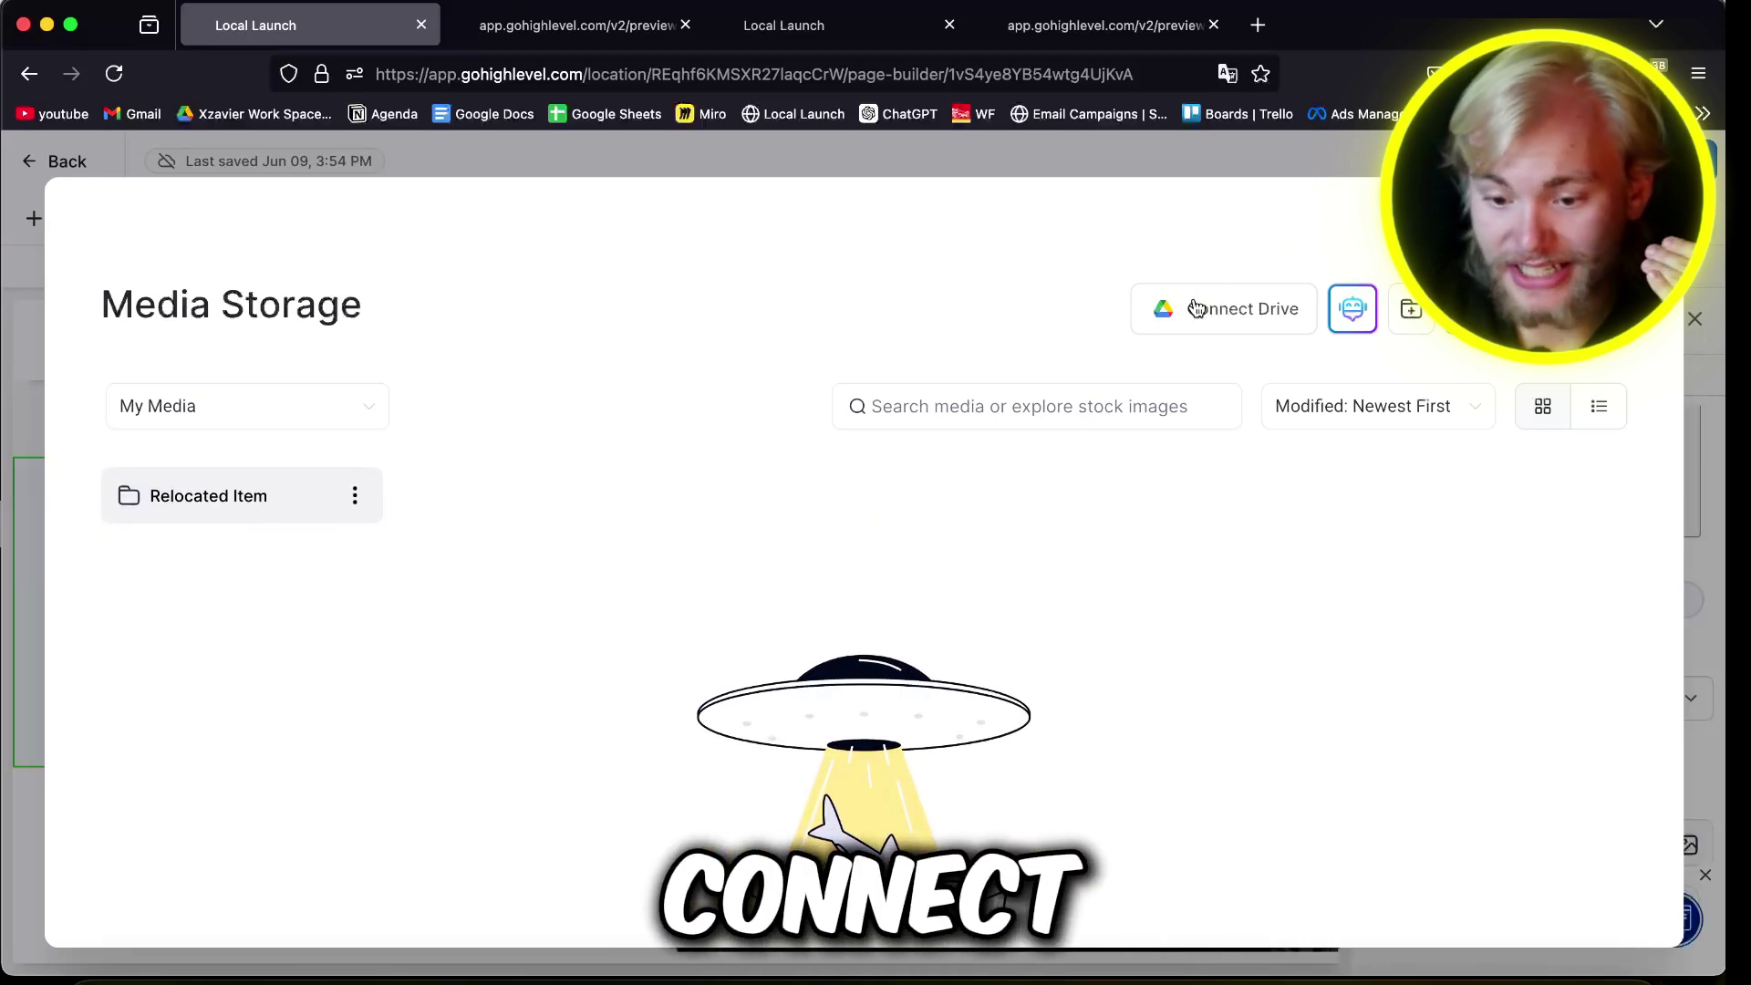
pyautogui.click(1634, 234)
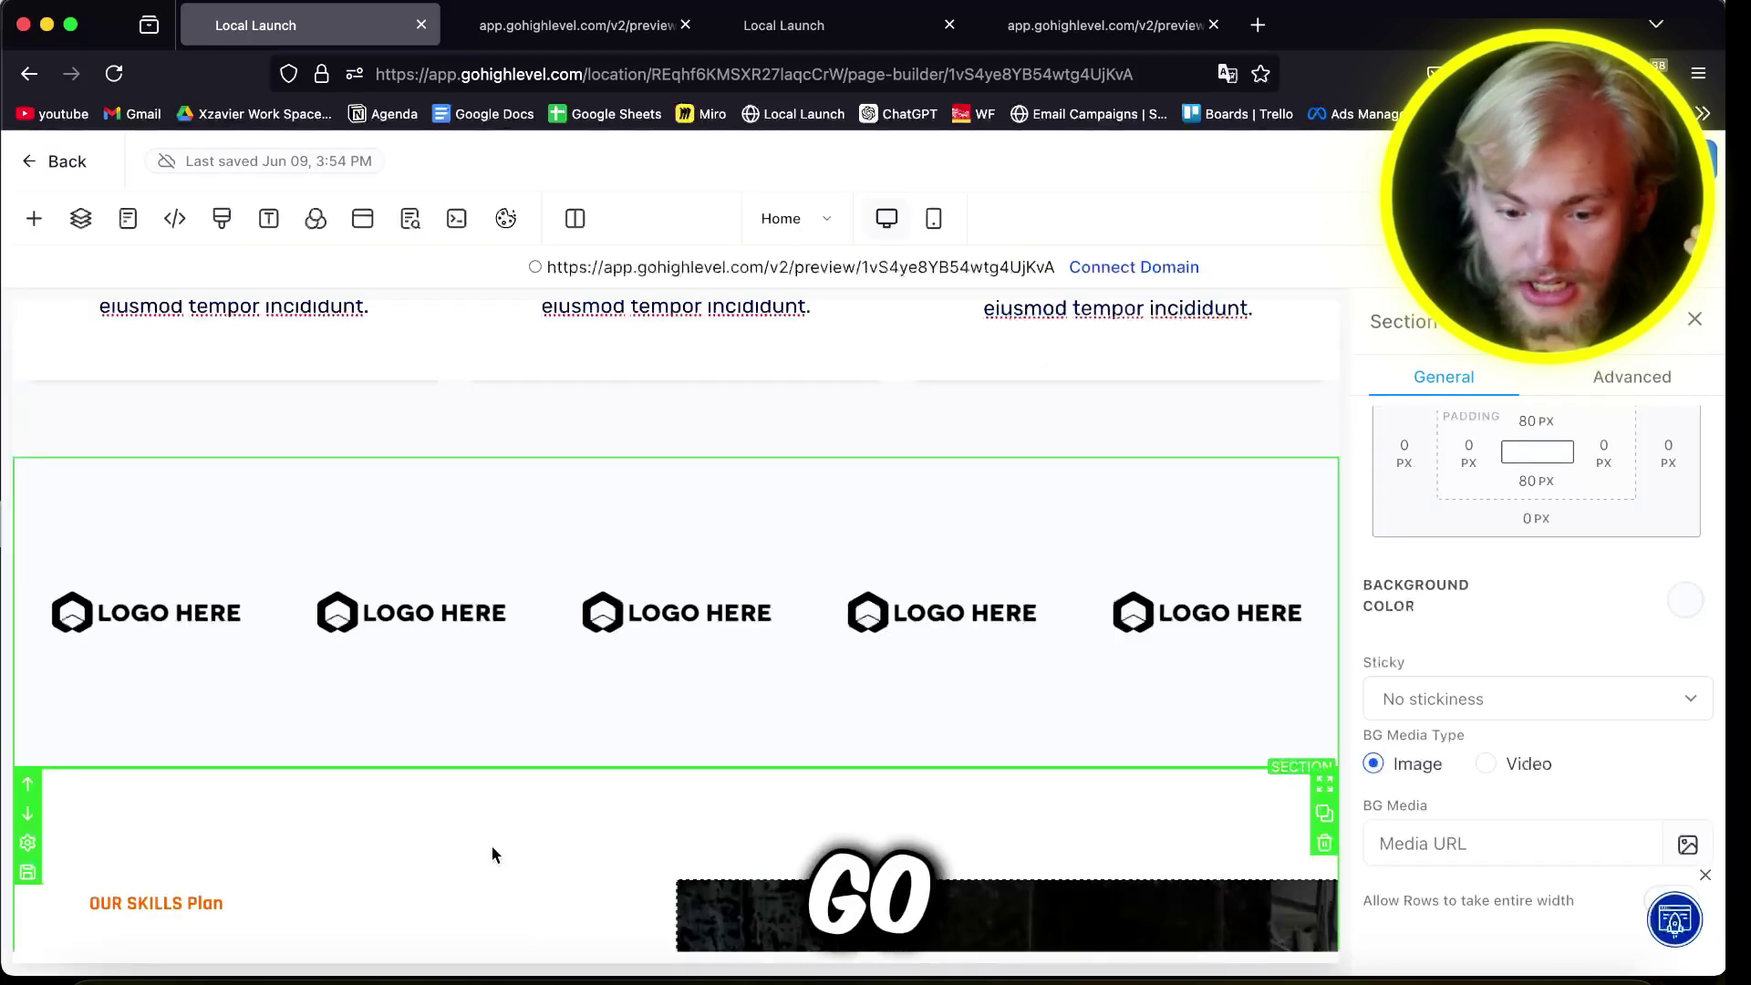
# Step: Review the footer's Call line, Office line and logo image
pyautogui.scroll(-6, 493, 854)
pyautogui.scroll(-15, 492, 854)
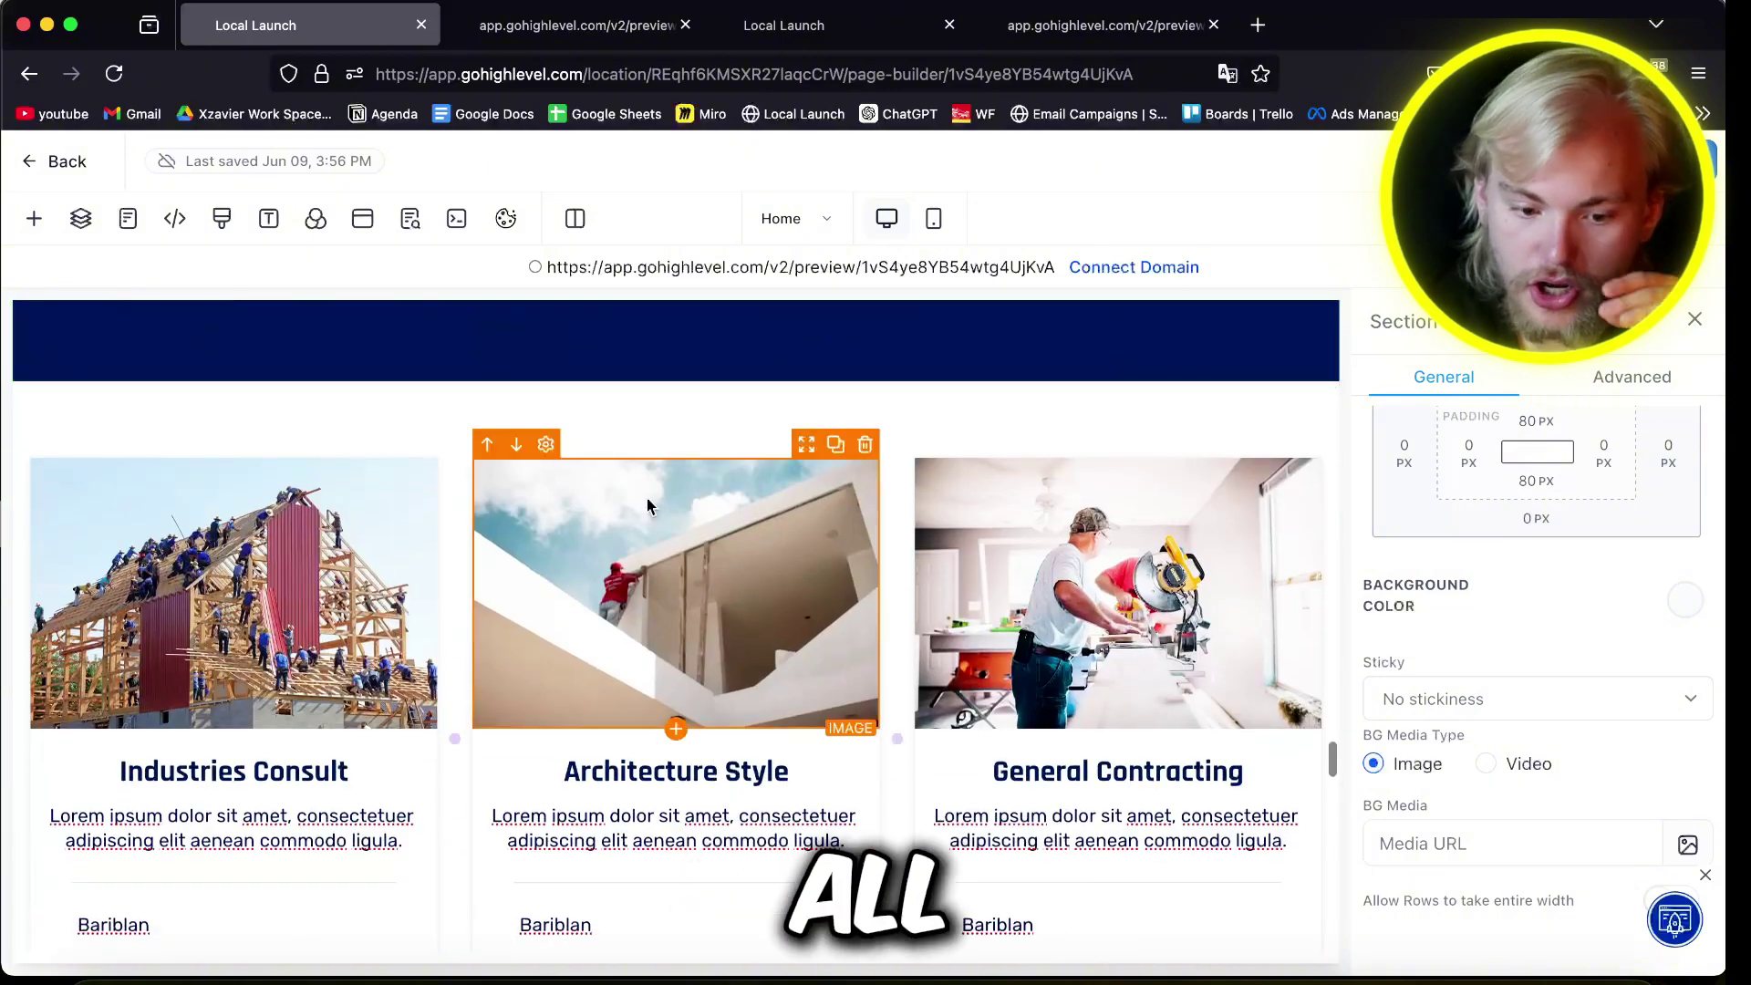
pyautogui.scroll(4, 587, 500)
pyautogui.scroll(-20, 587, 500)
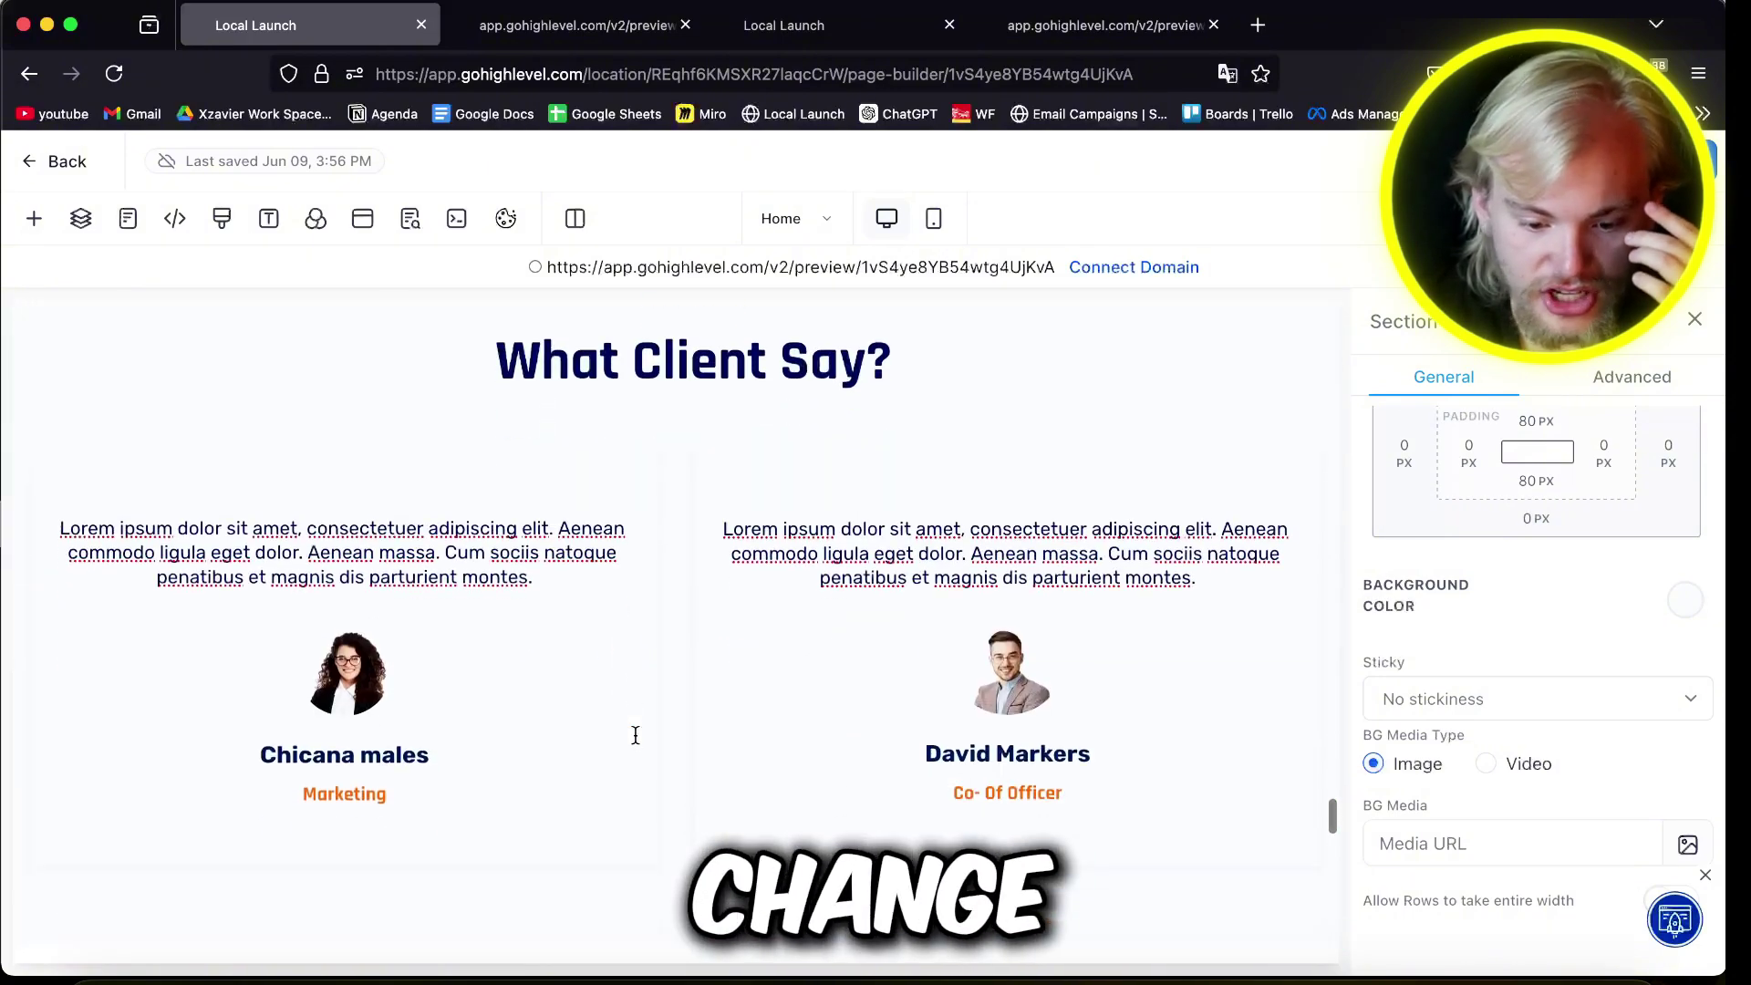
pyautogui.scroll(1, 635, 735)
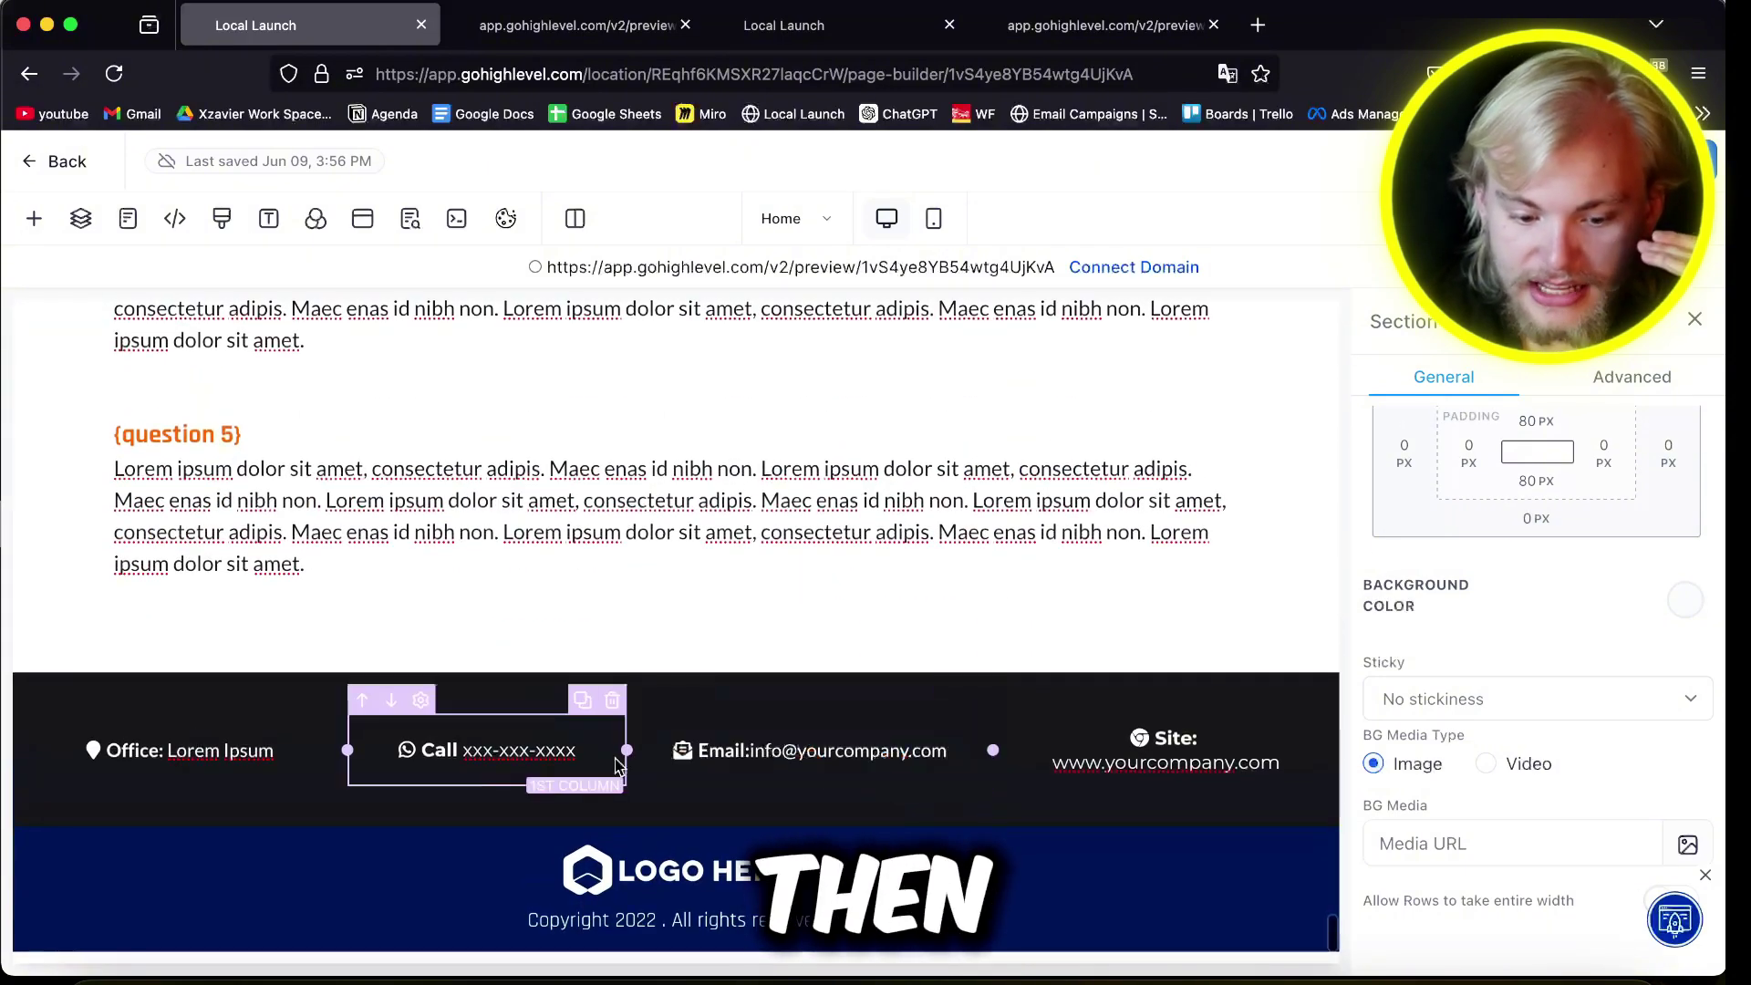
pyautogui.tripleClick(546, 751)
pyautogui.tripleClick(241, 752)
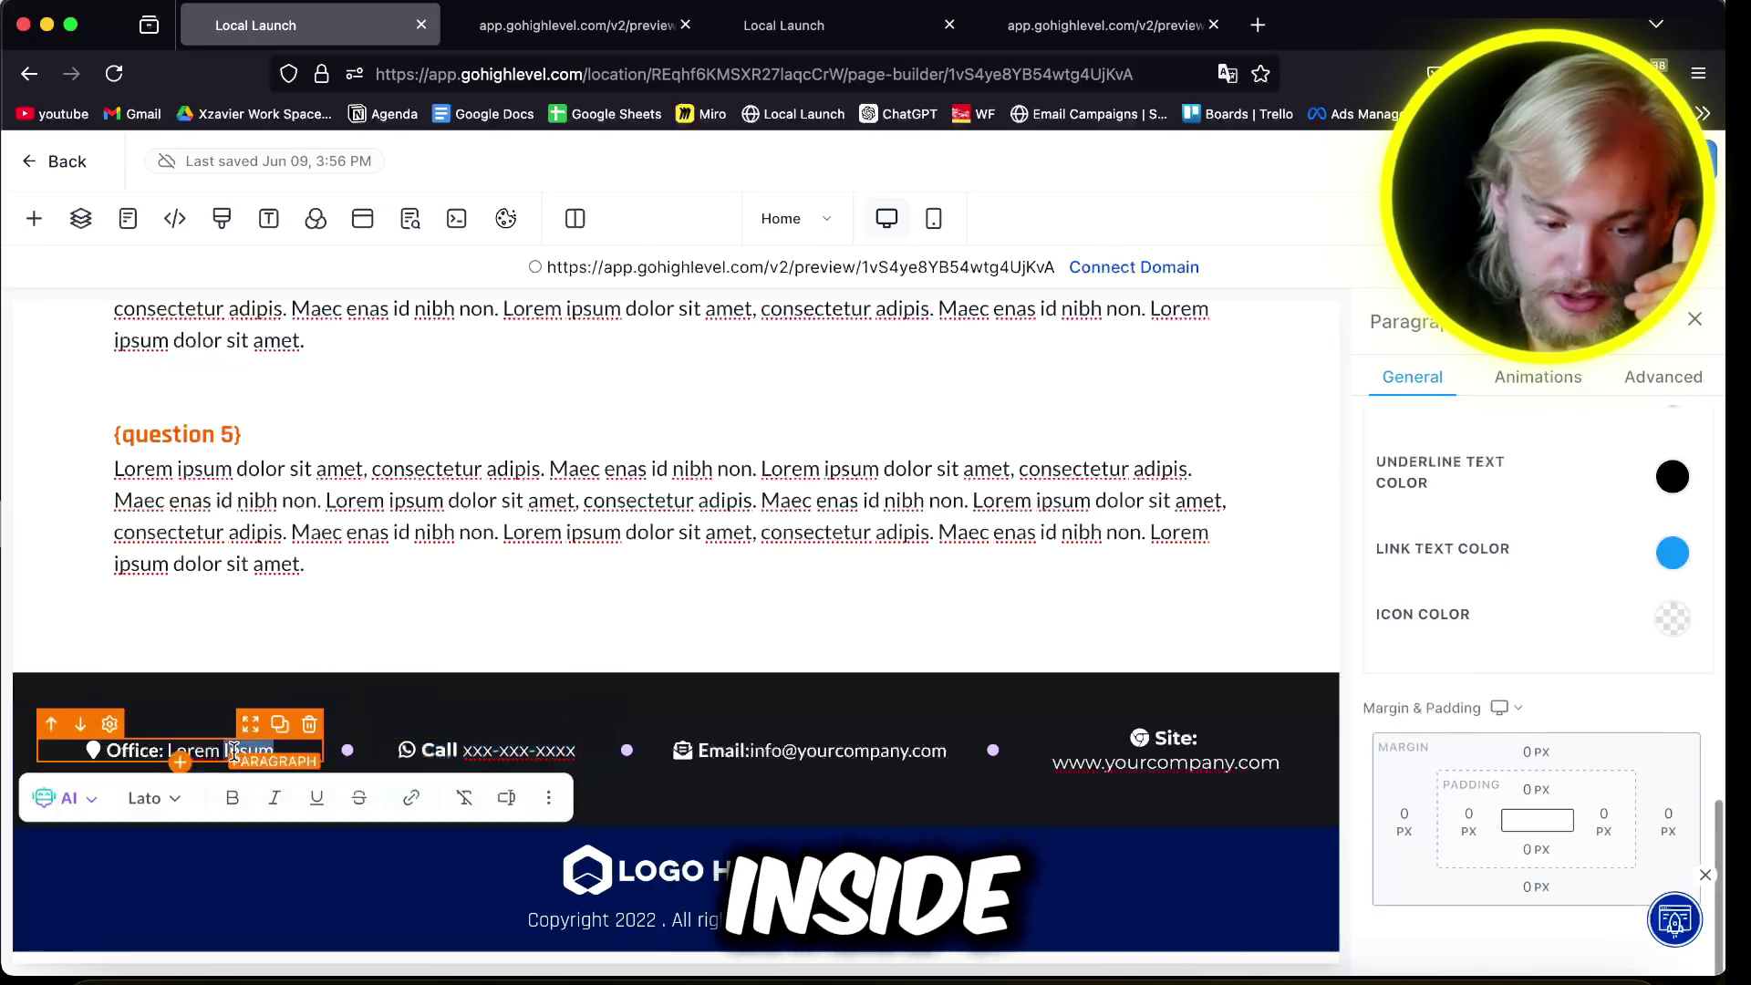
pyautogui.click(629, 870)
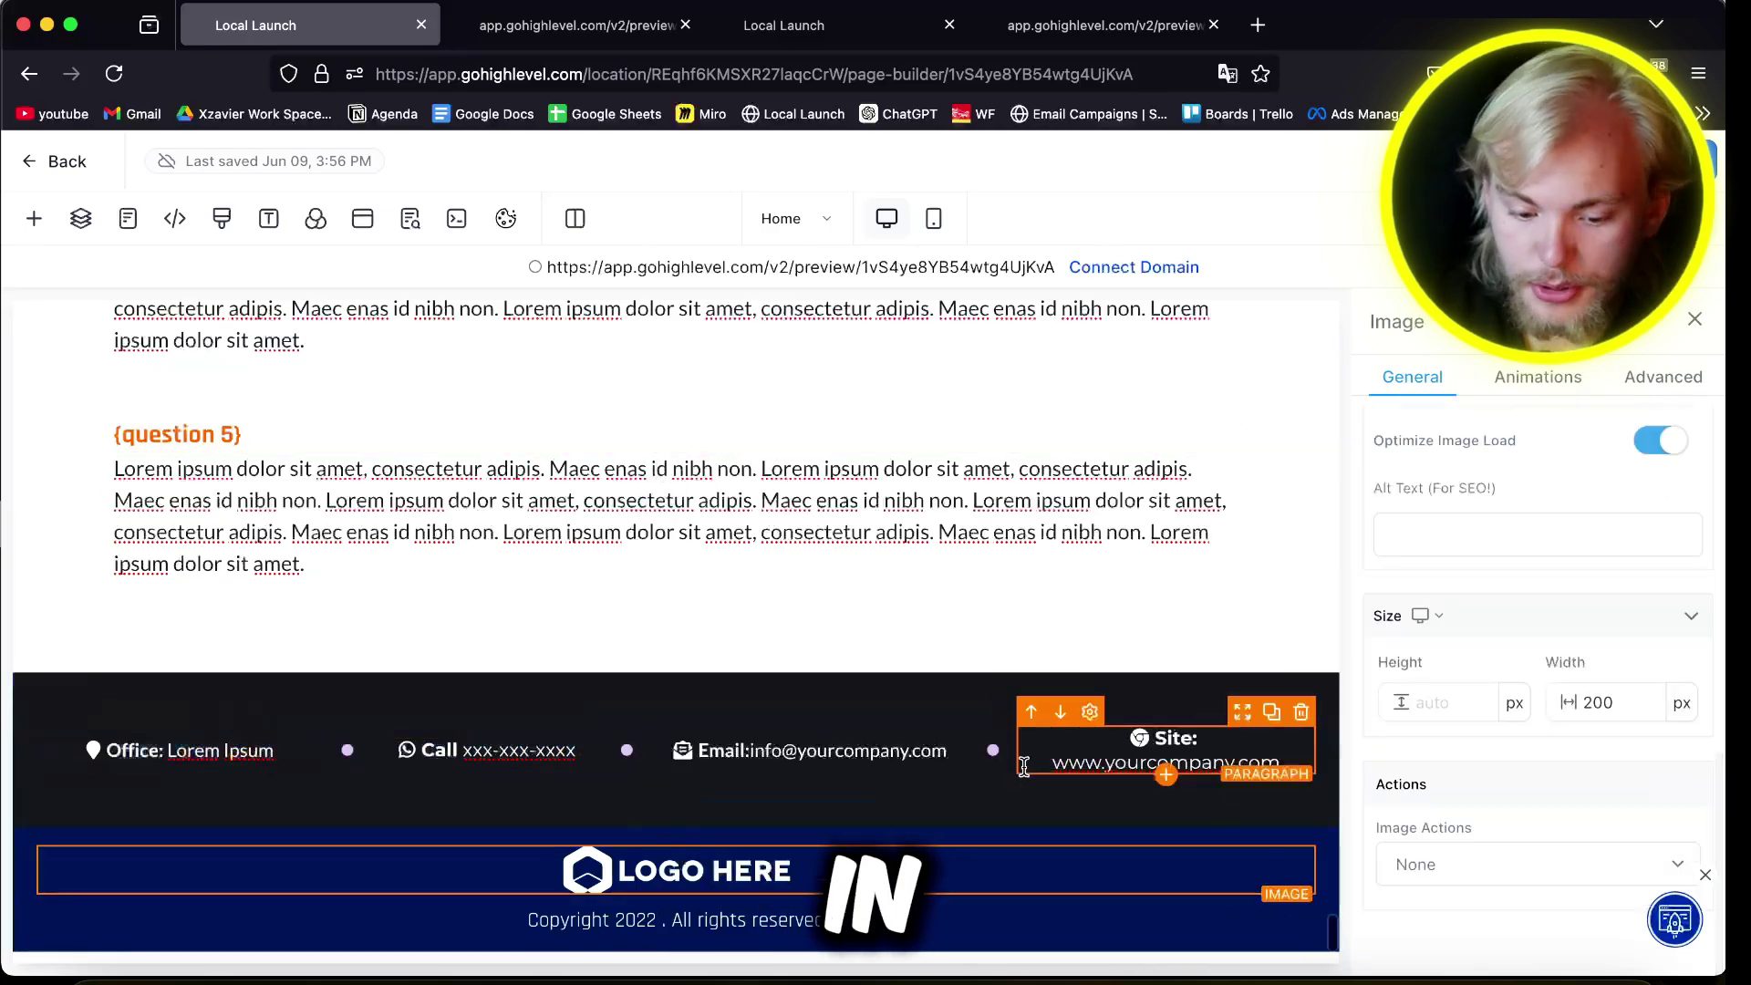
pyautogui.scroll(10, 1023, 766)
pyautogui.scroll(15, 894, 639)
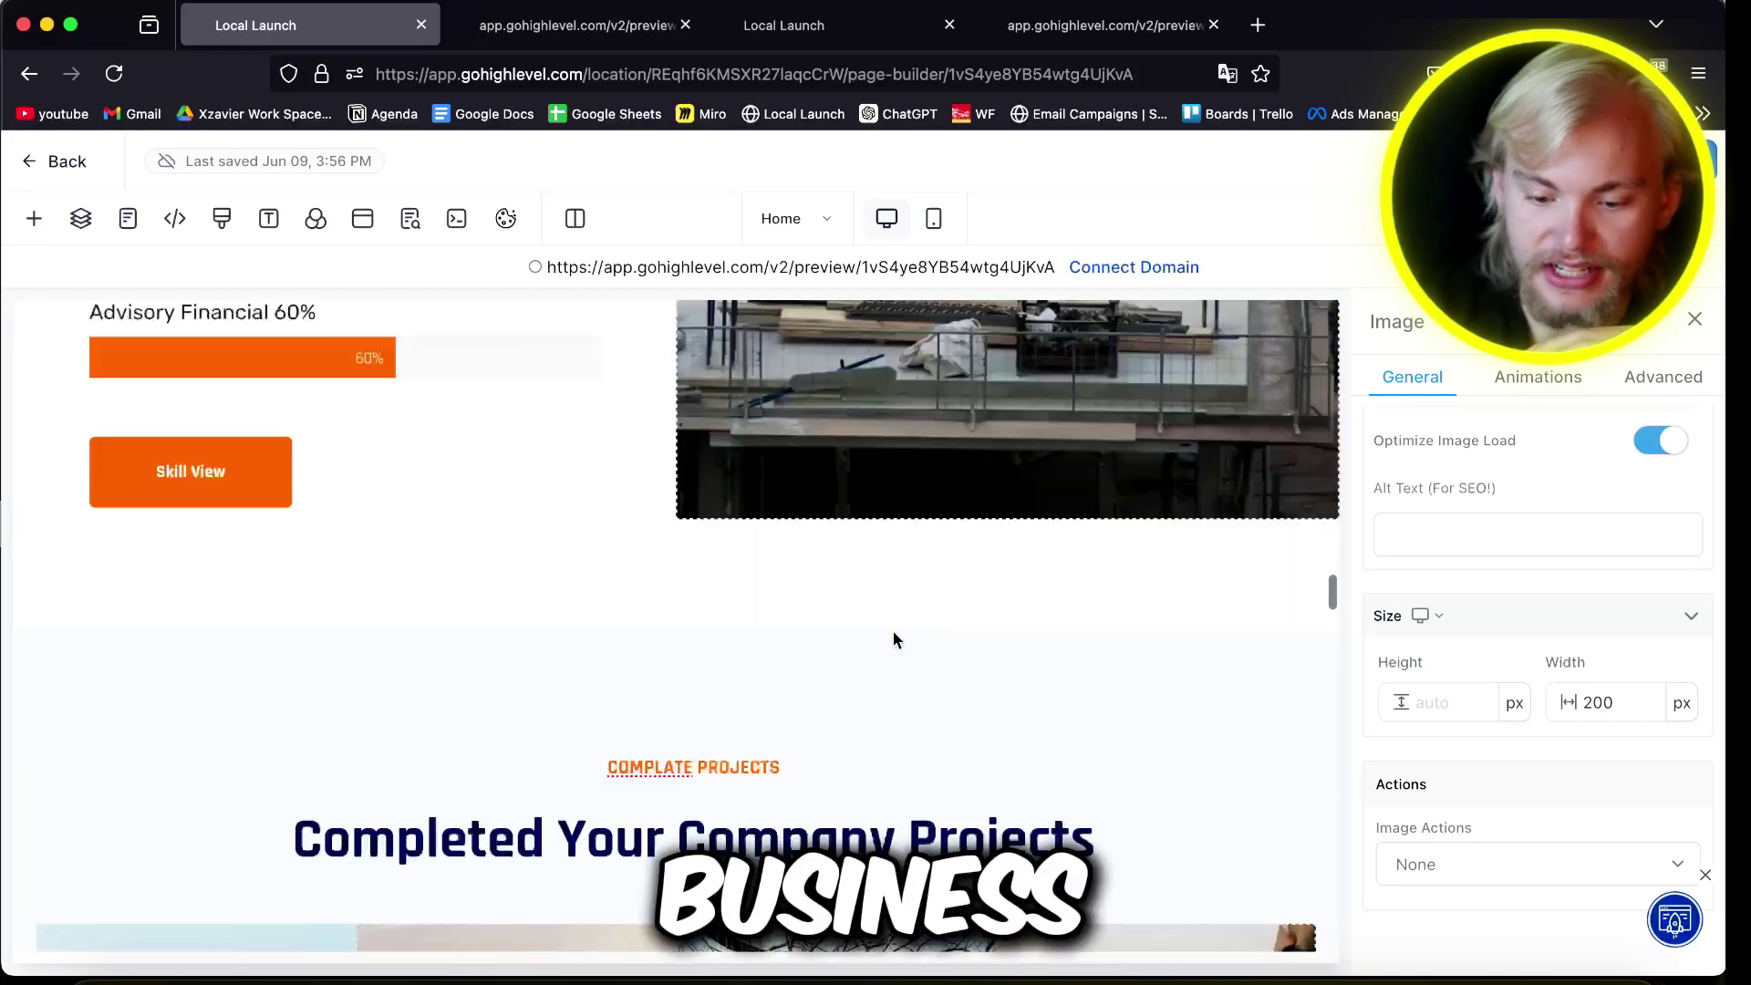
pyautogui.scroll(5, 893, 631)
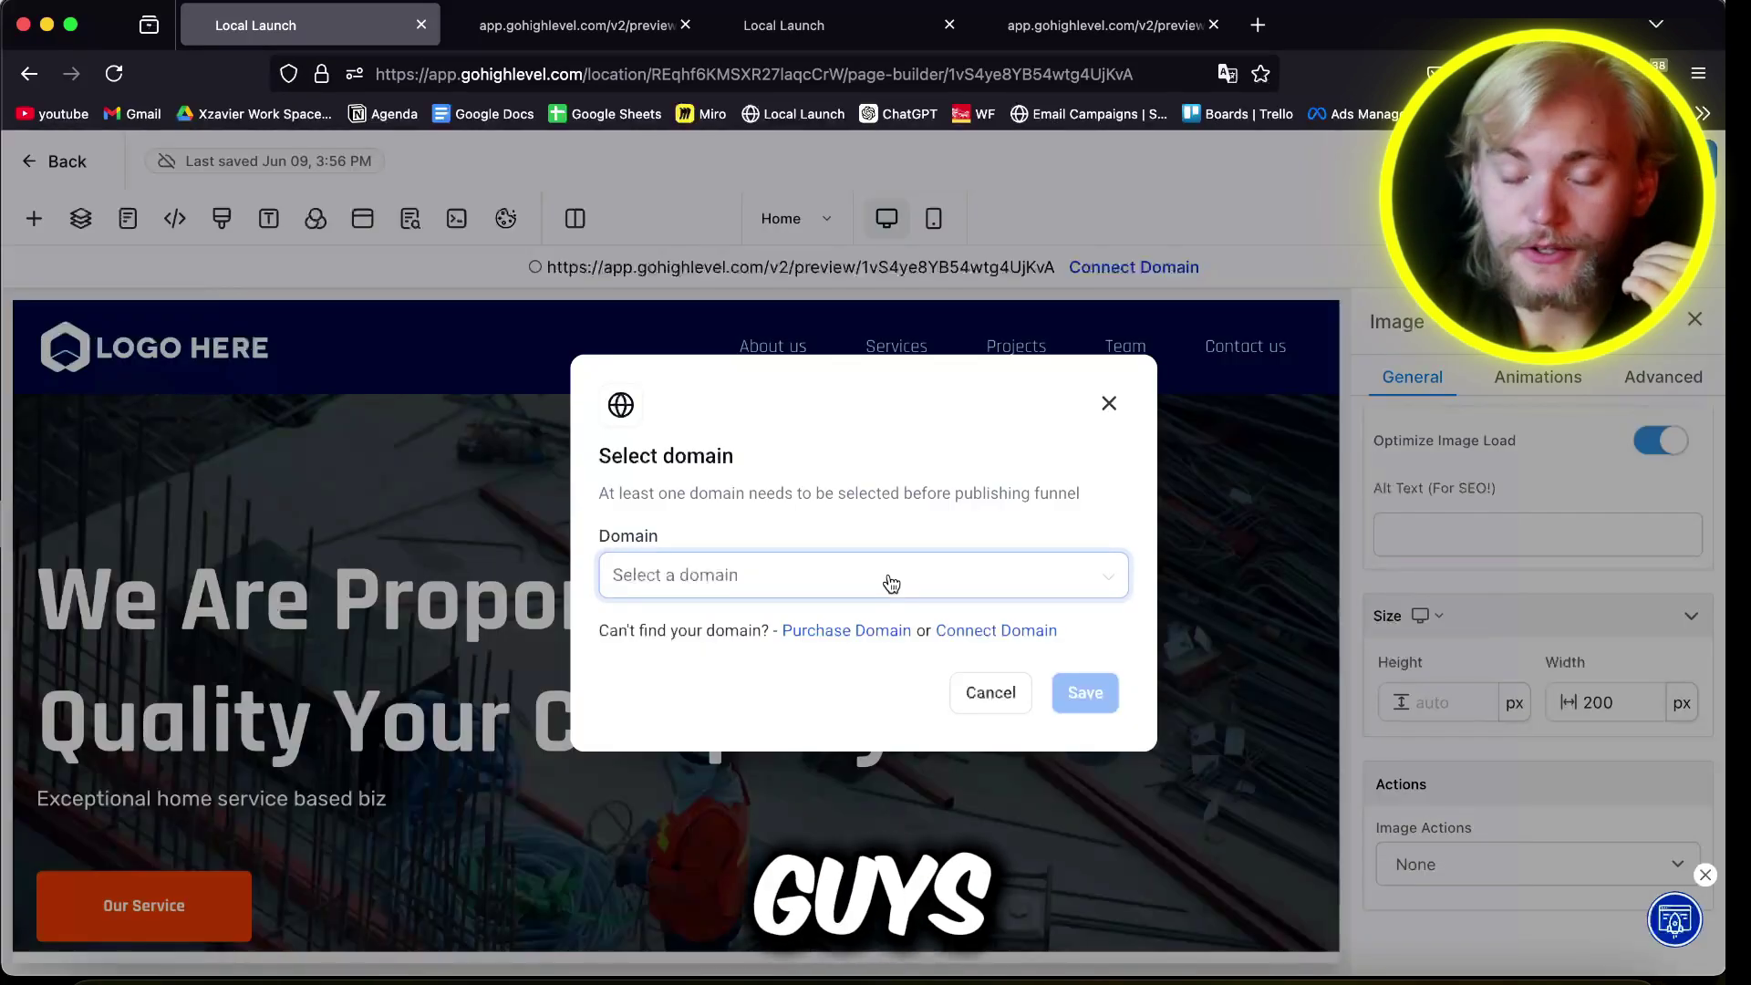
# Step: Look up oiw3ho32ir.com on Purchase a Domain, finding it available at $12.05/yr
pyautogui.click(856, 633)
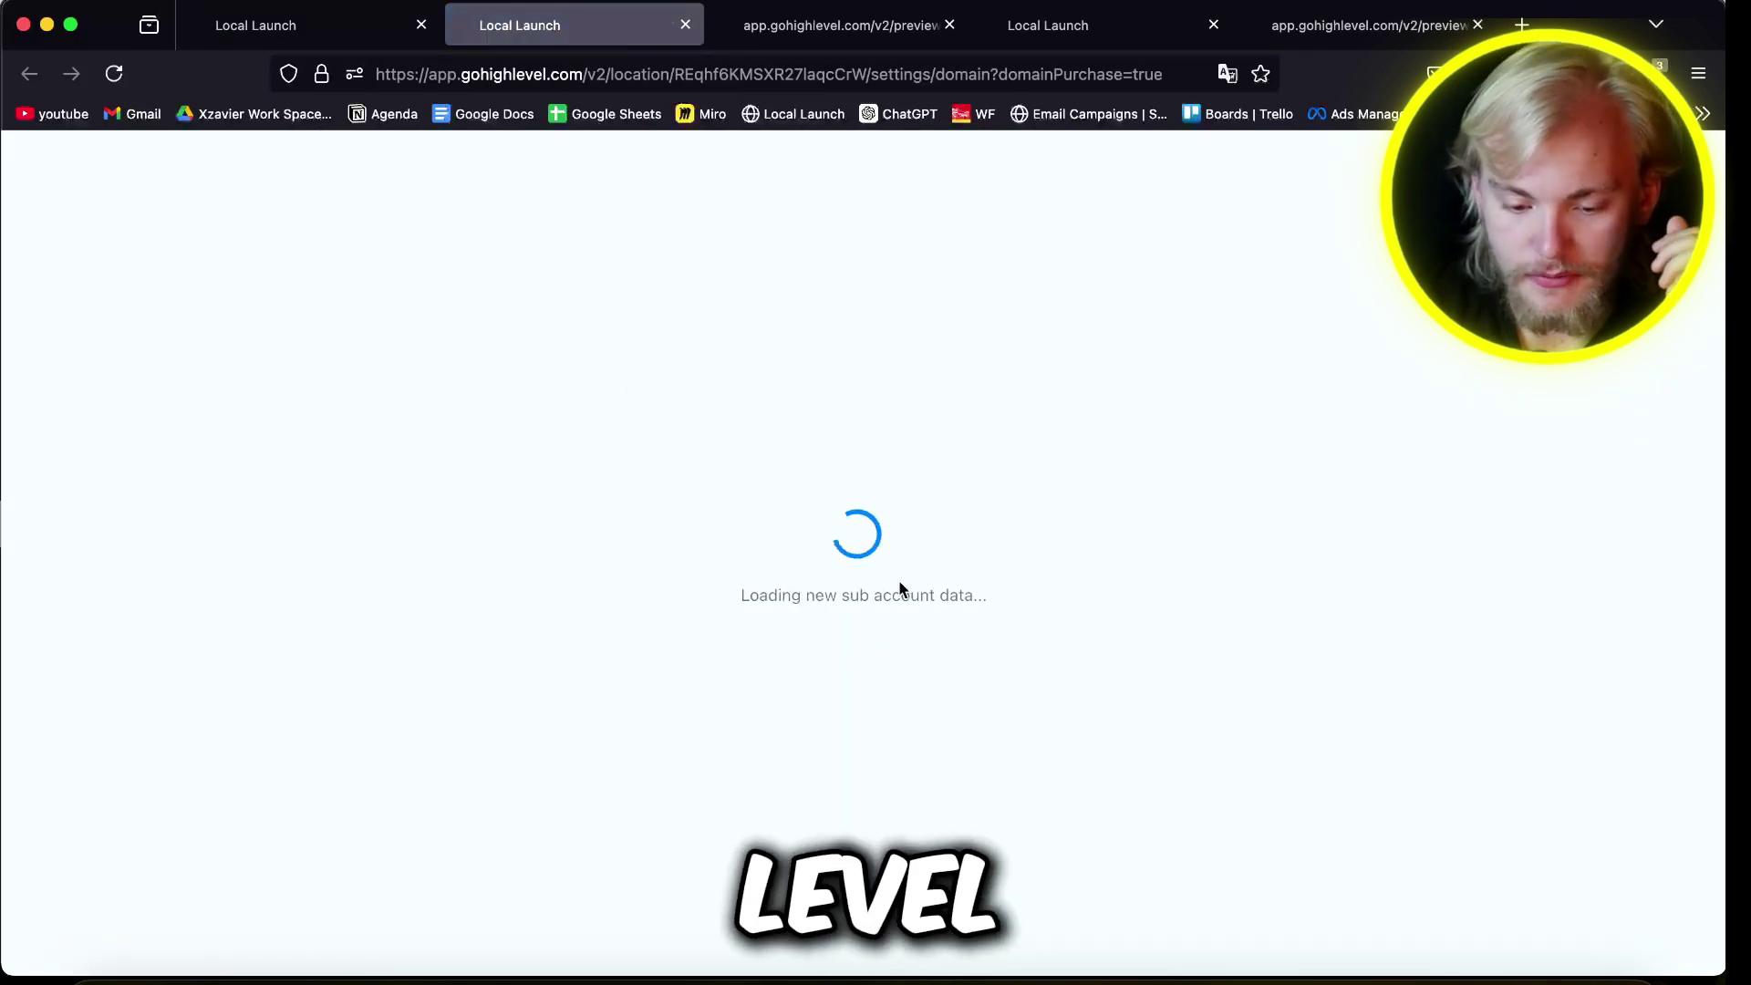
pyautogui.click(714, 330)
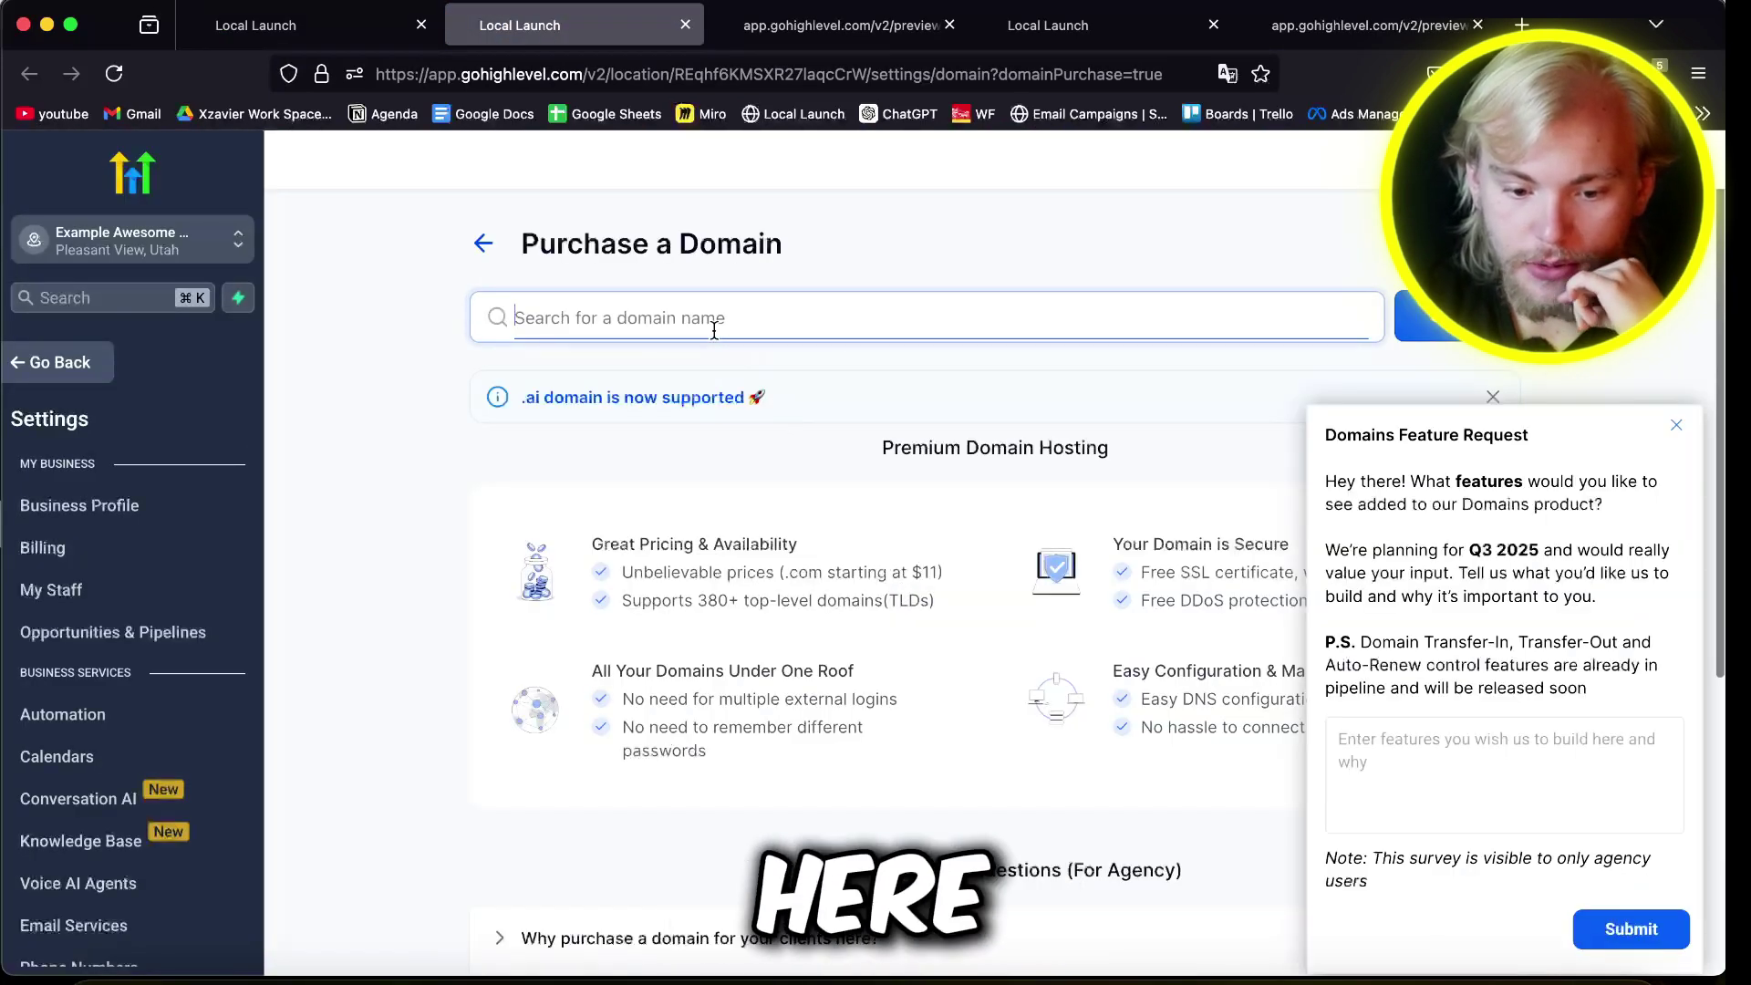
pyautogui.click(1673, 422)
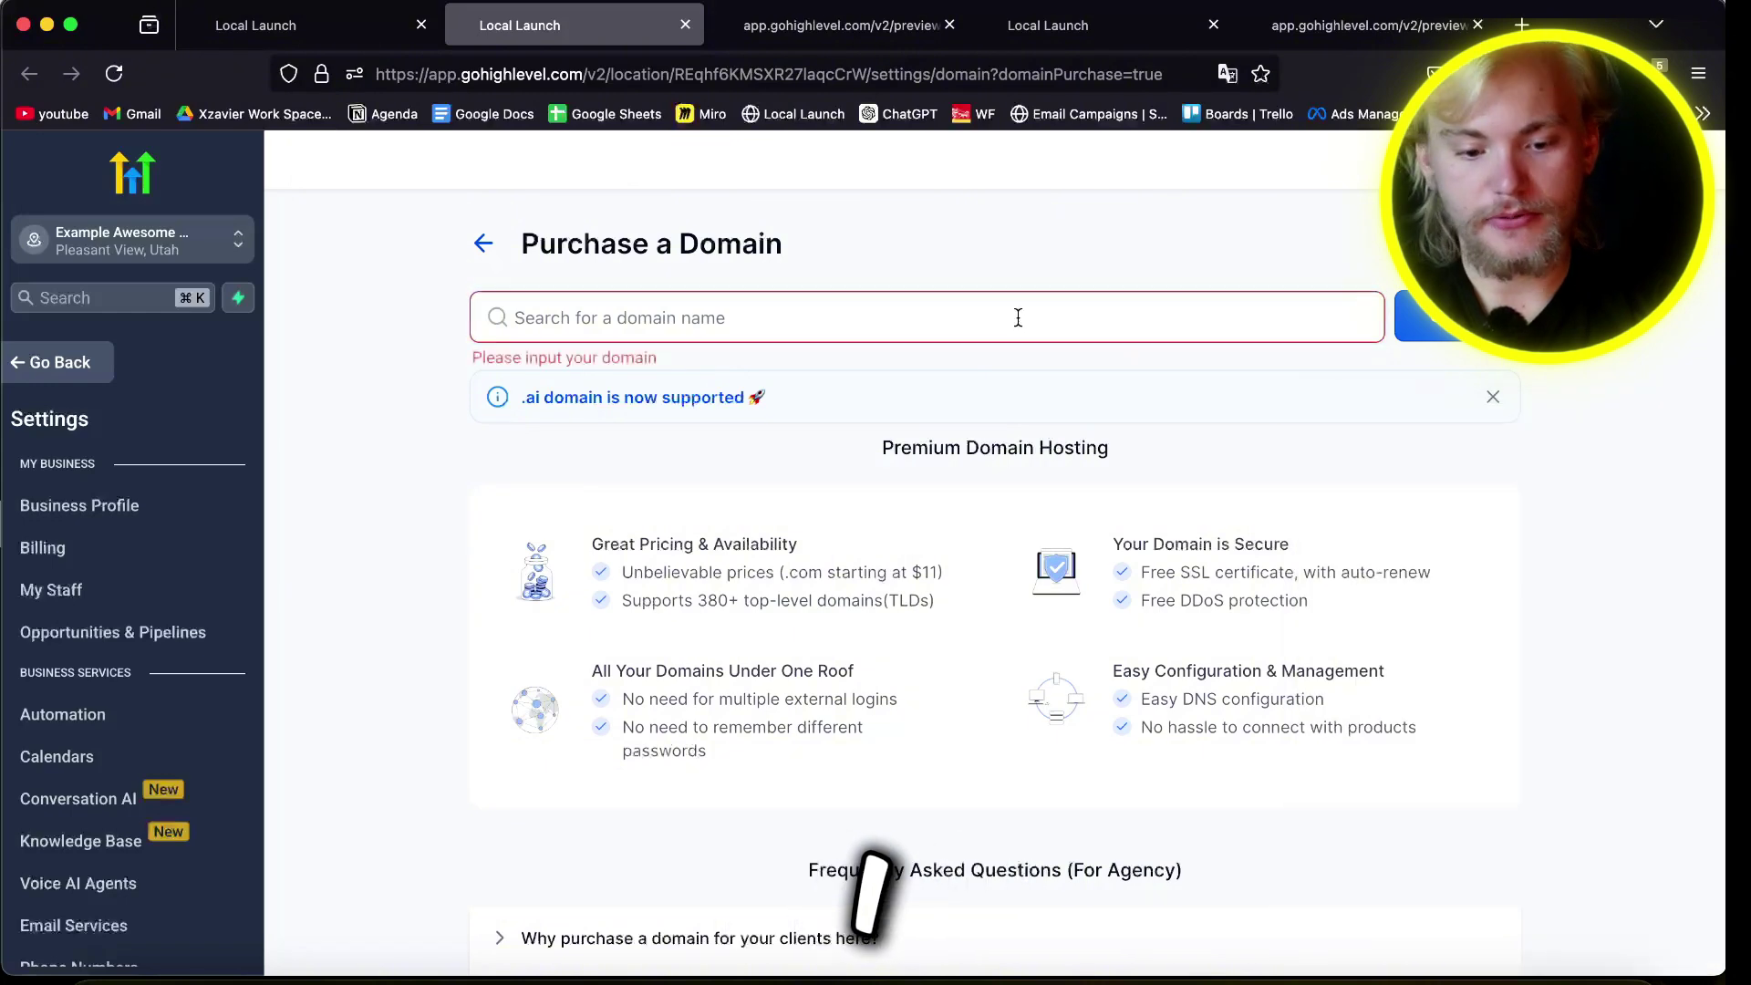
pyautogui.click(1016, 316)
pyautogui.write('oiw3ho32ir.COM')
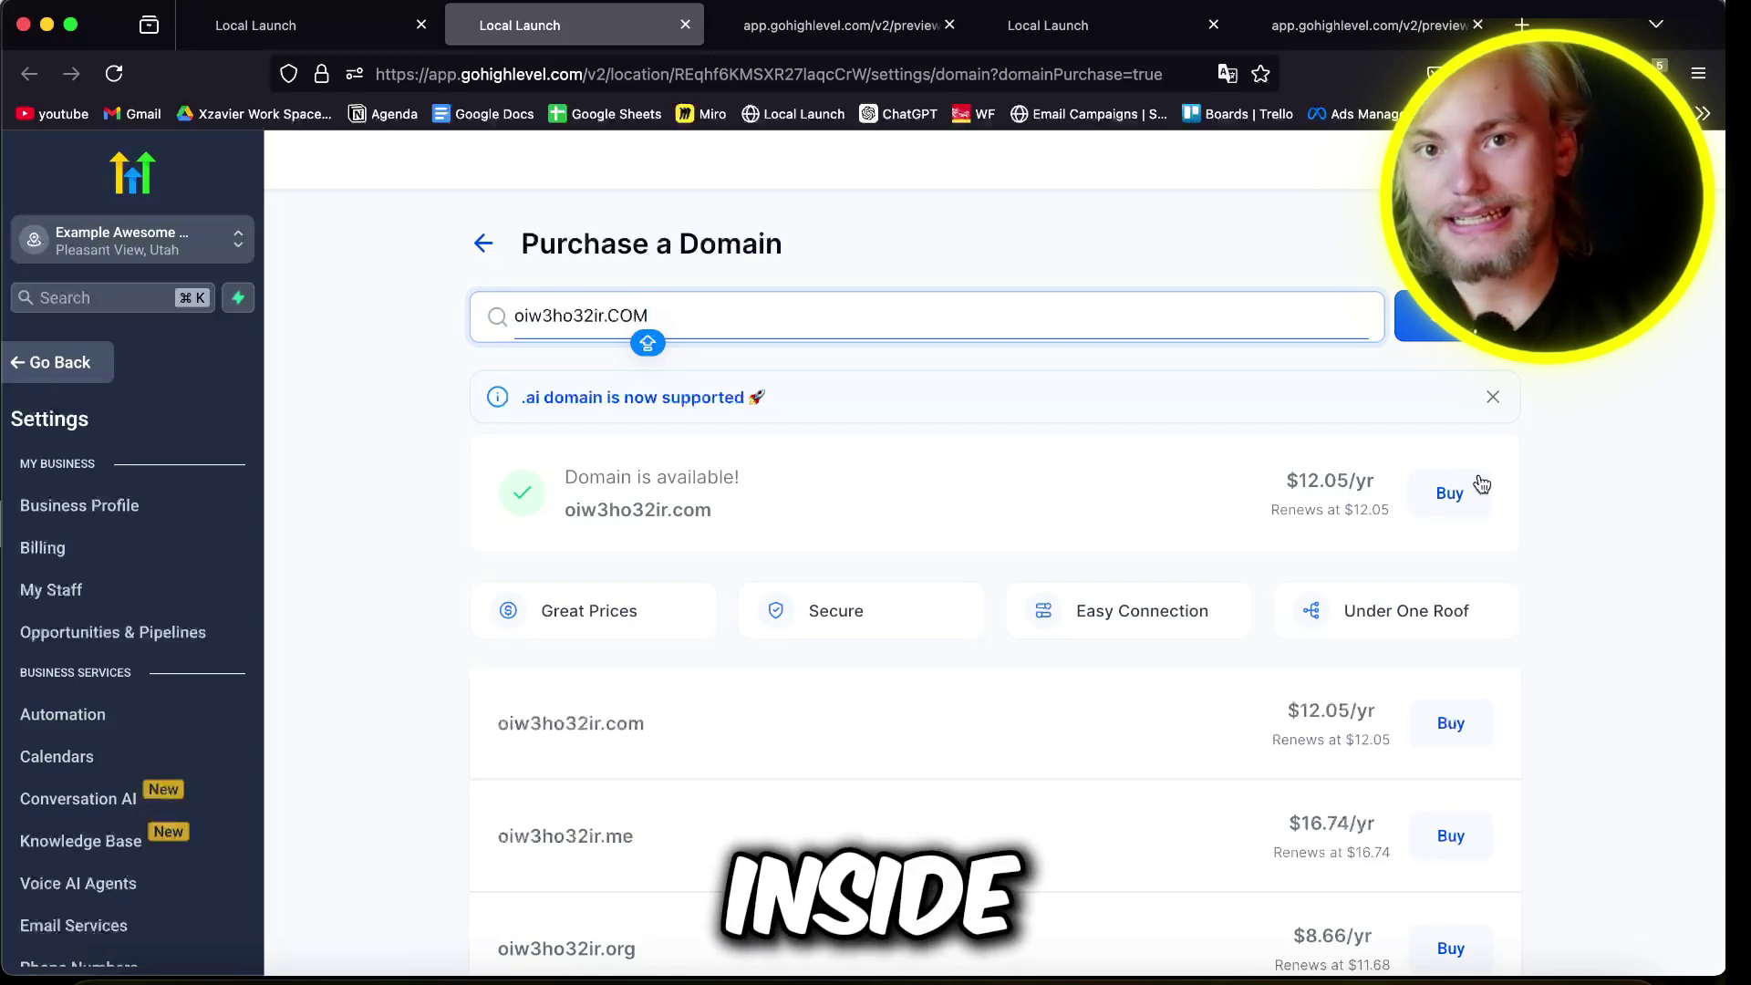
pyautogui.scroll(-10, 223, 852)
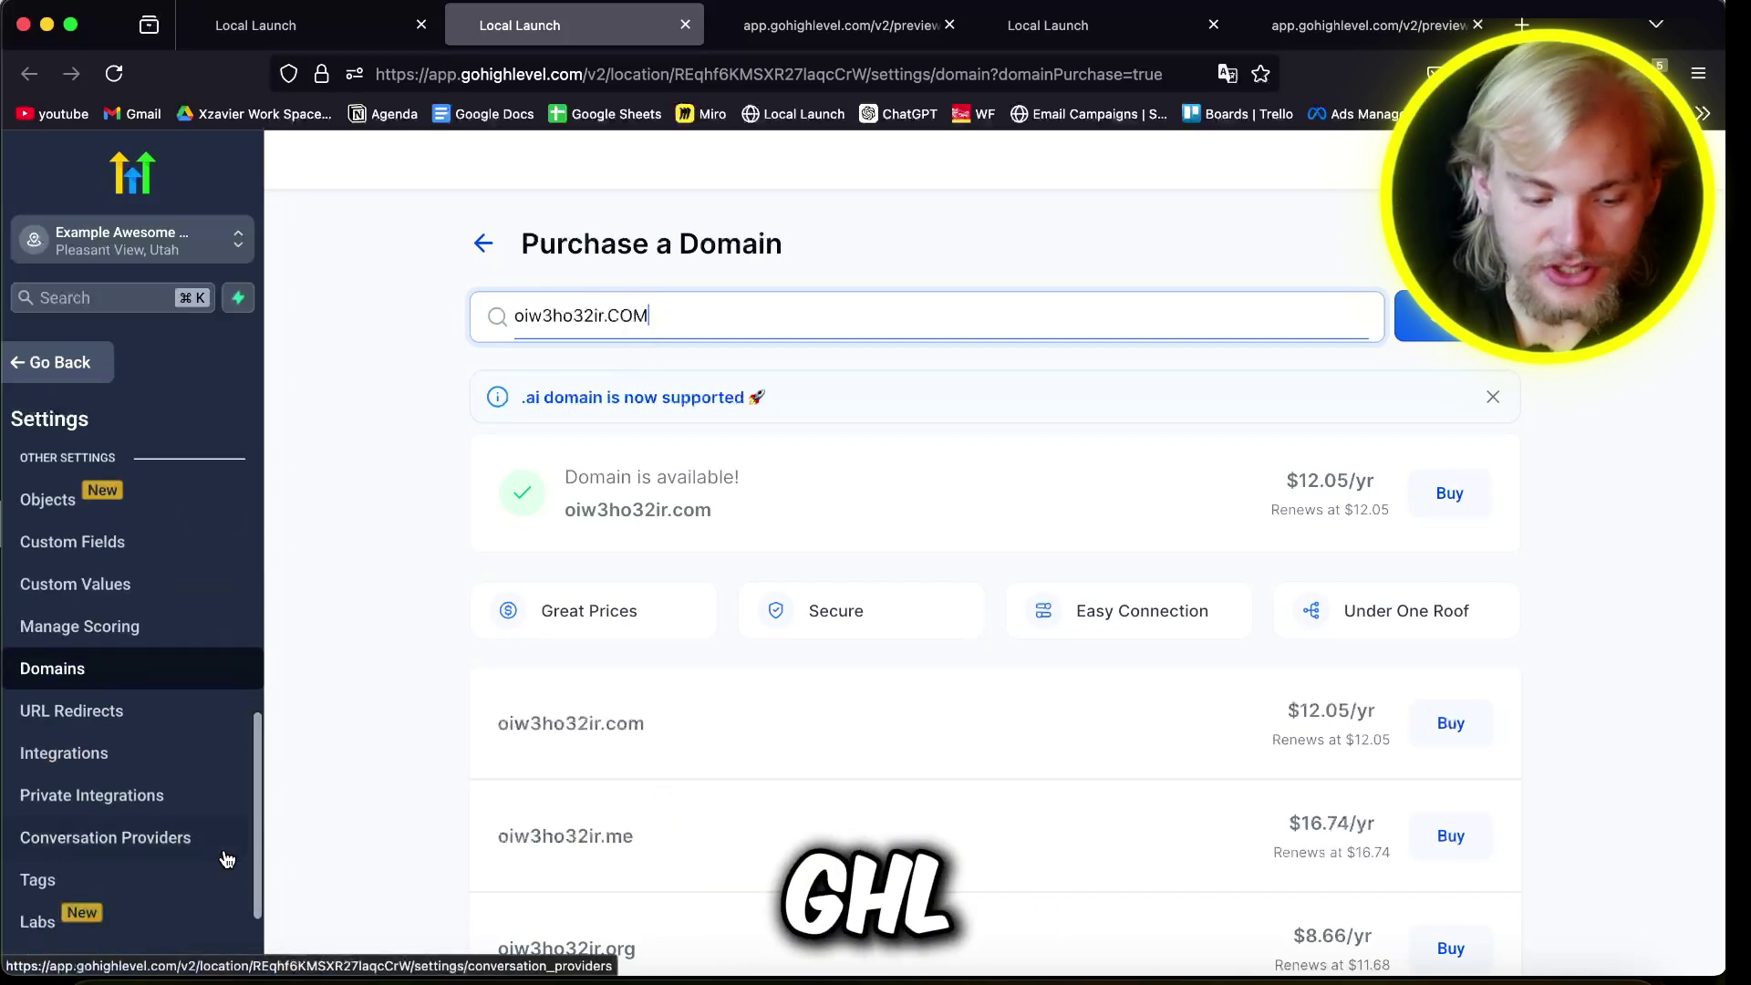
# Step: Connect OIQ3WOIHG4I3W.COM as a Funnel/Website domain and view its required DNS records
pyautogui.click(108, 666)
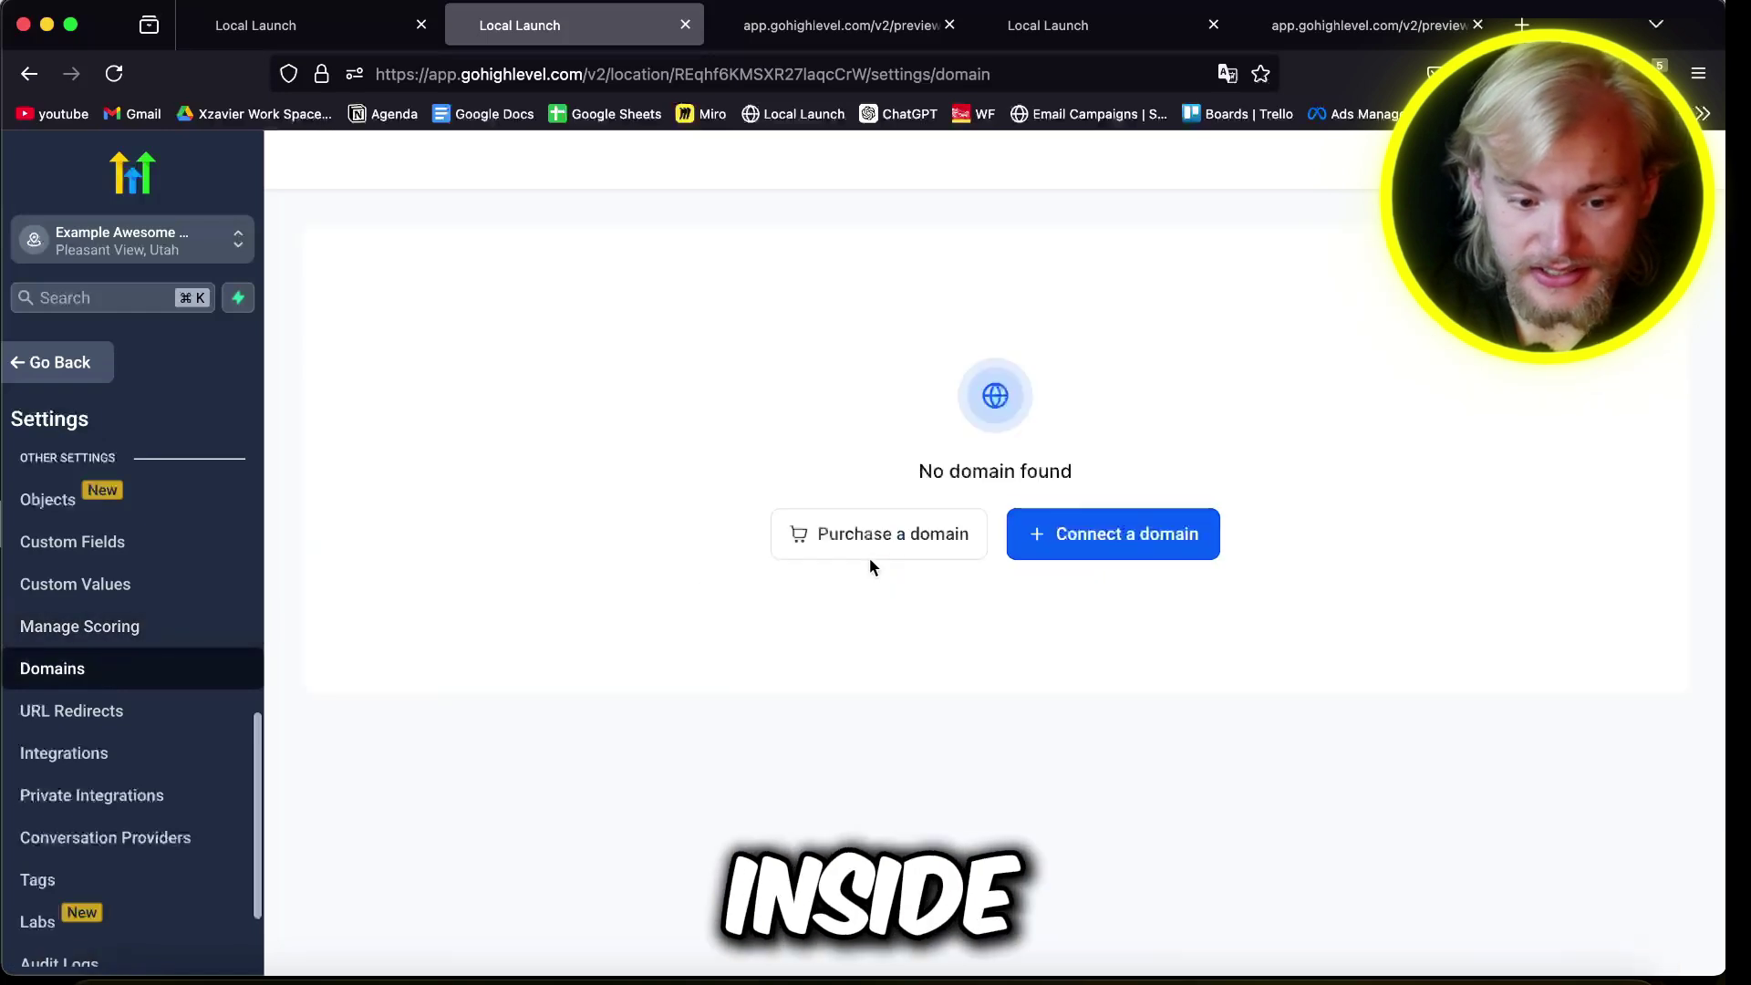
pyautogui.click(1108, 535)
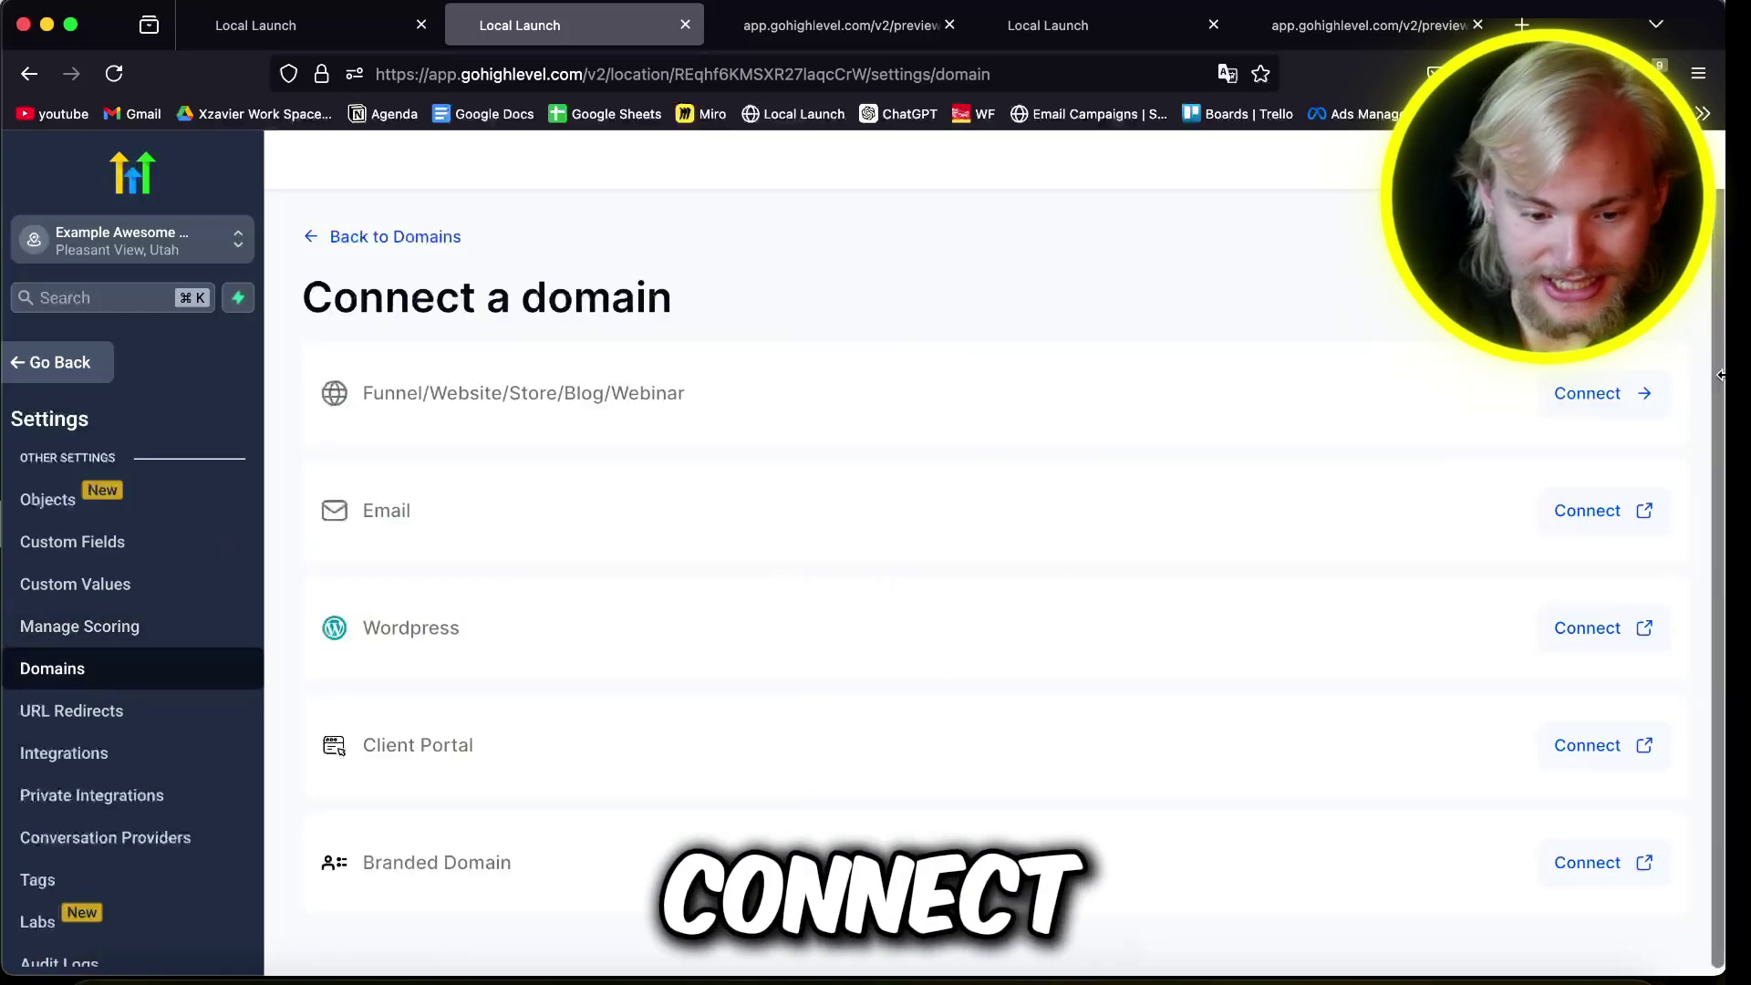
pyautogui.click(1591, 394)
pyautogui.write('OIQ3WOIHG4I3W.COM')
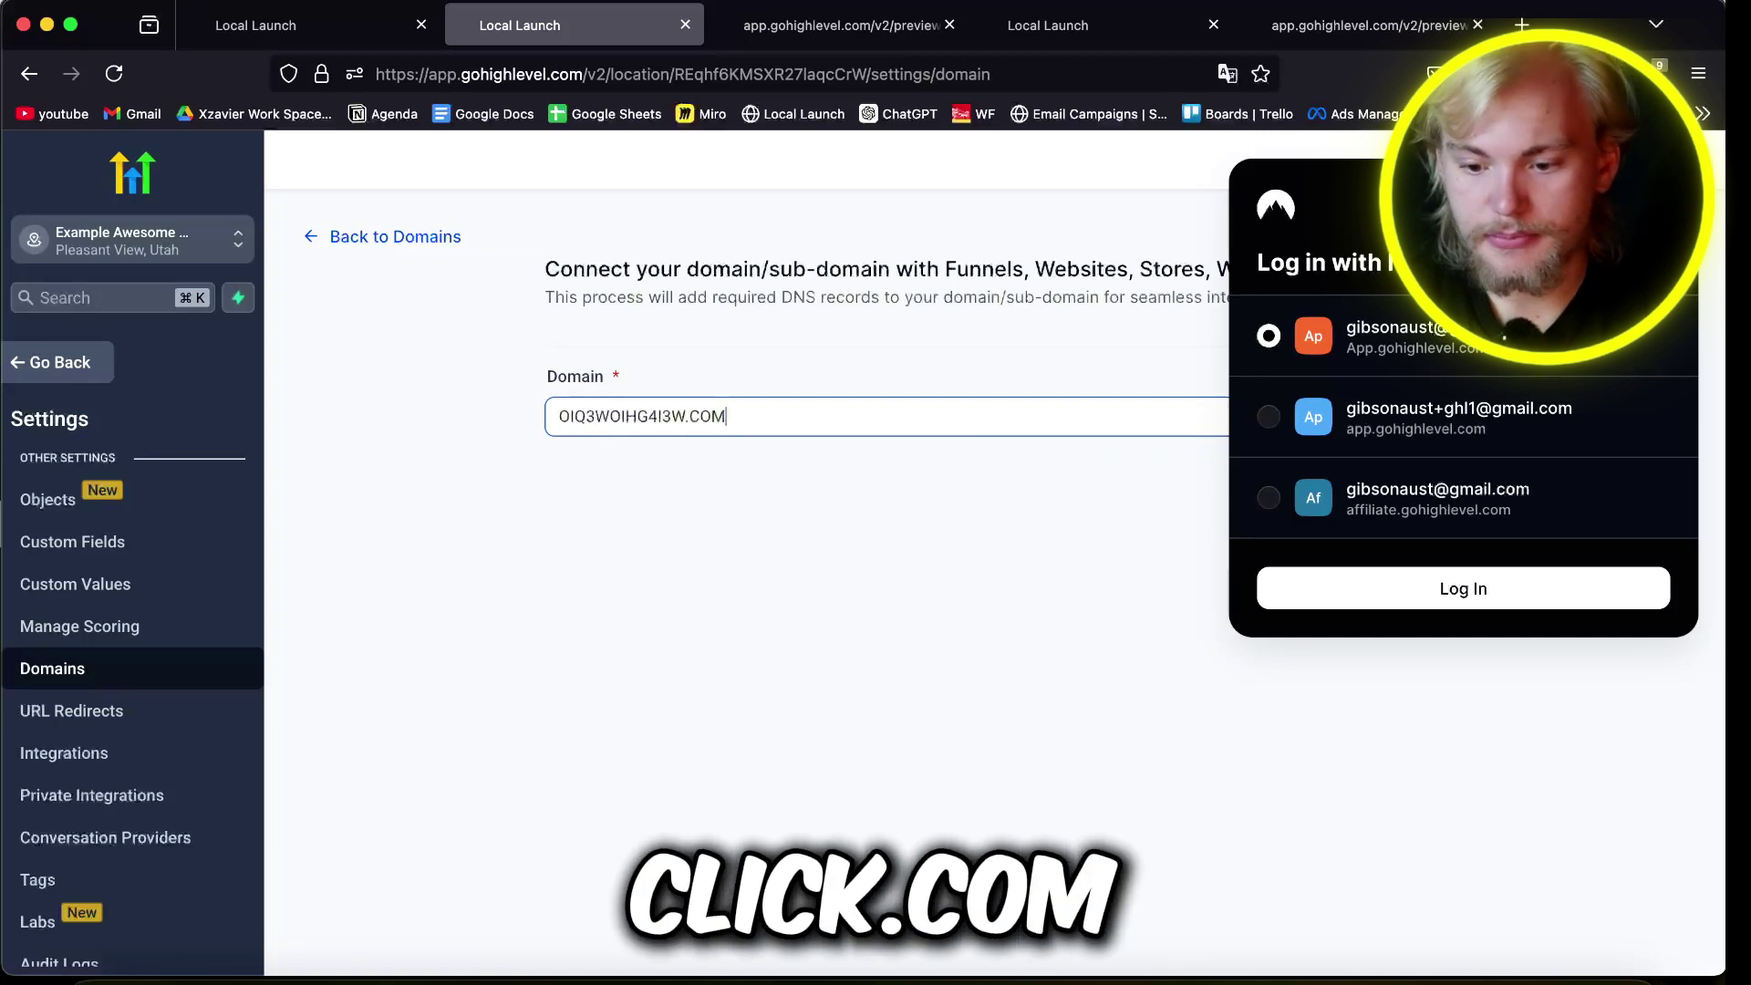
pyautogui.press('Return')
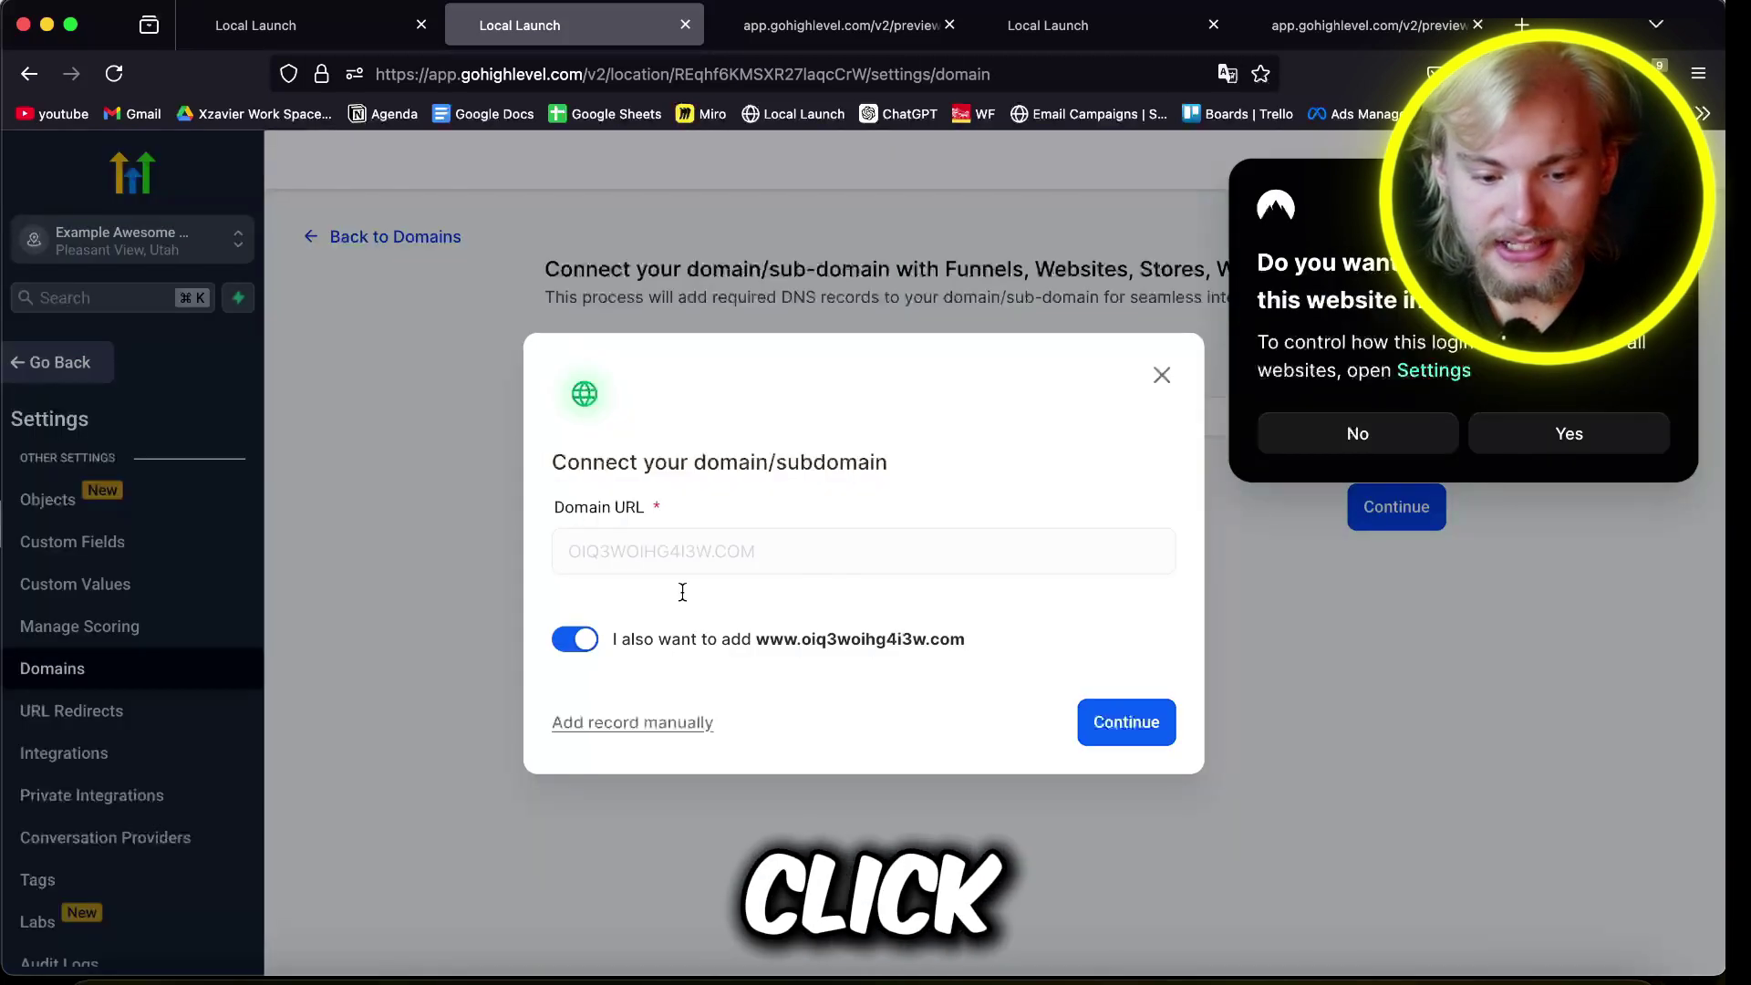
pyautogui.click(1115, 726)
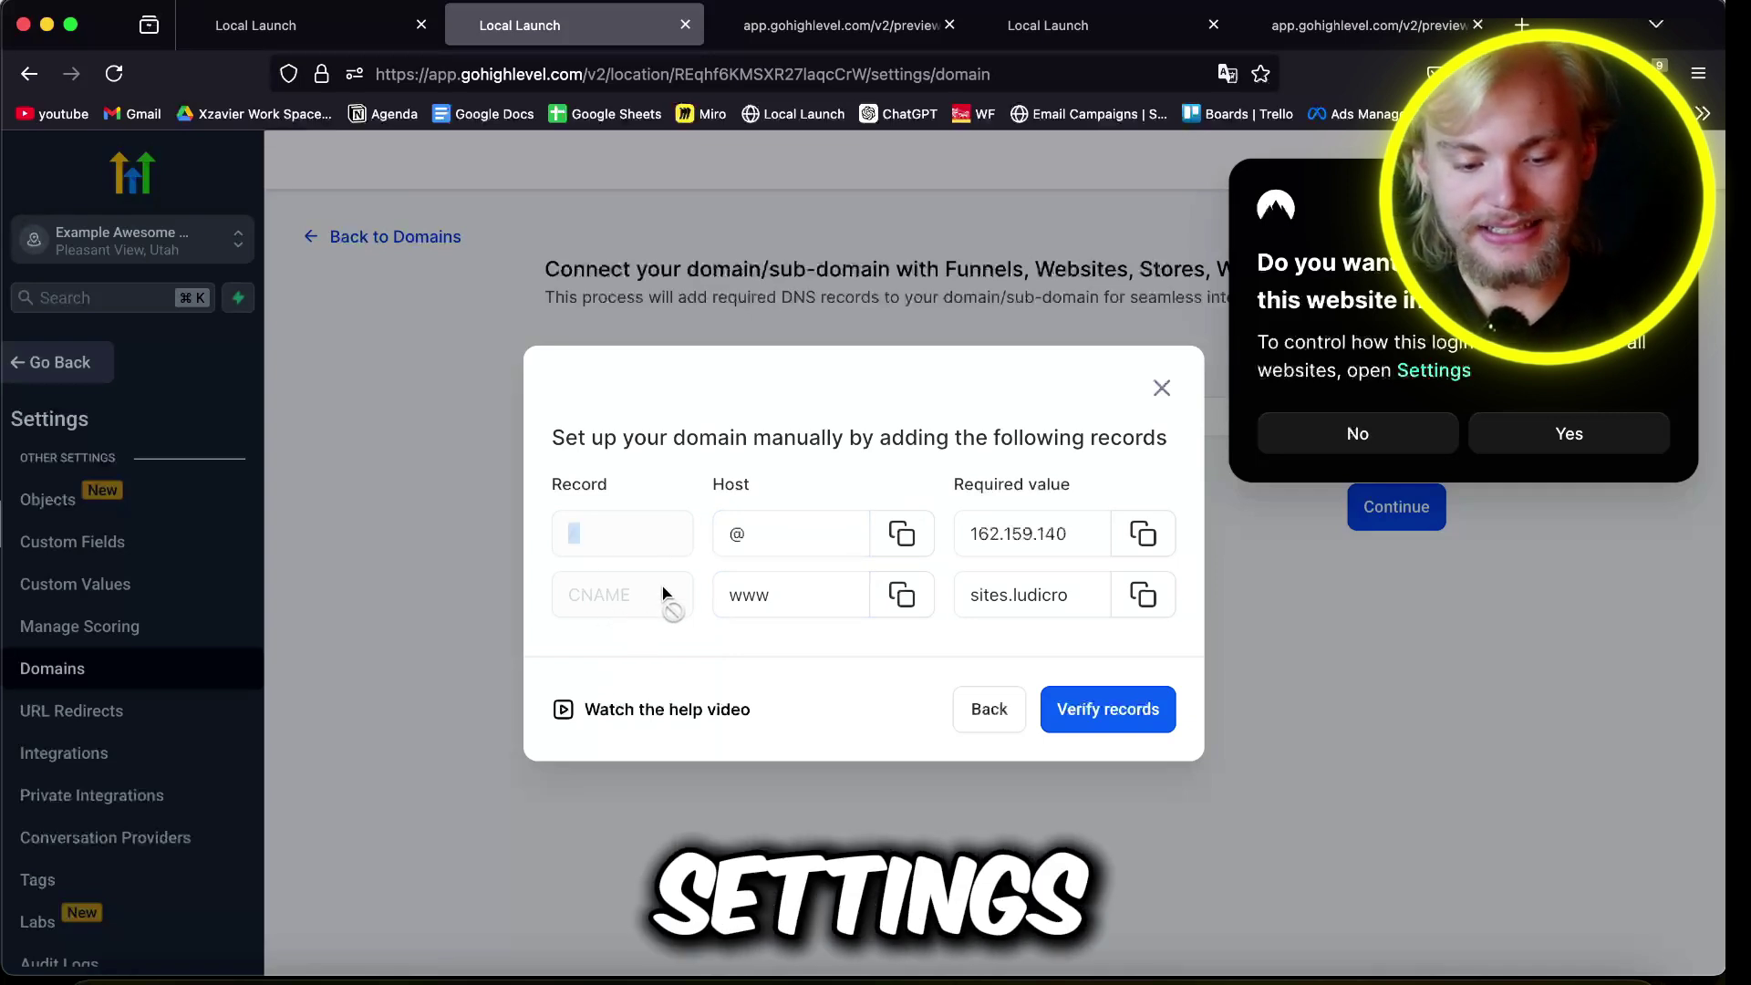
# Step: View and close the domain setup help video, then go to Reputation
pyautogui.click(627, 714)
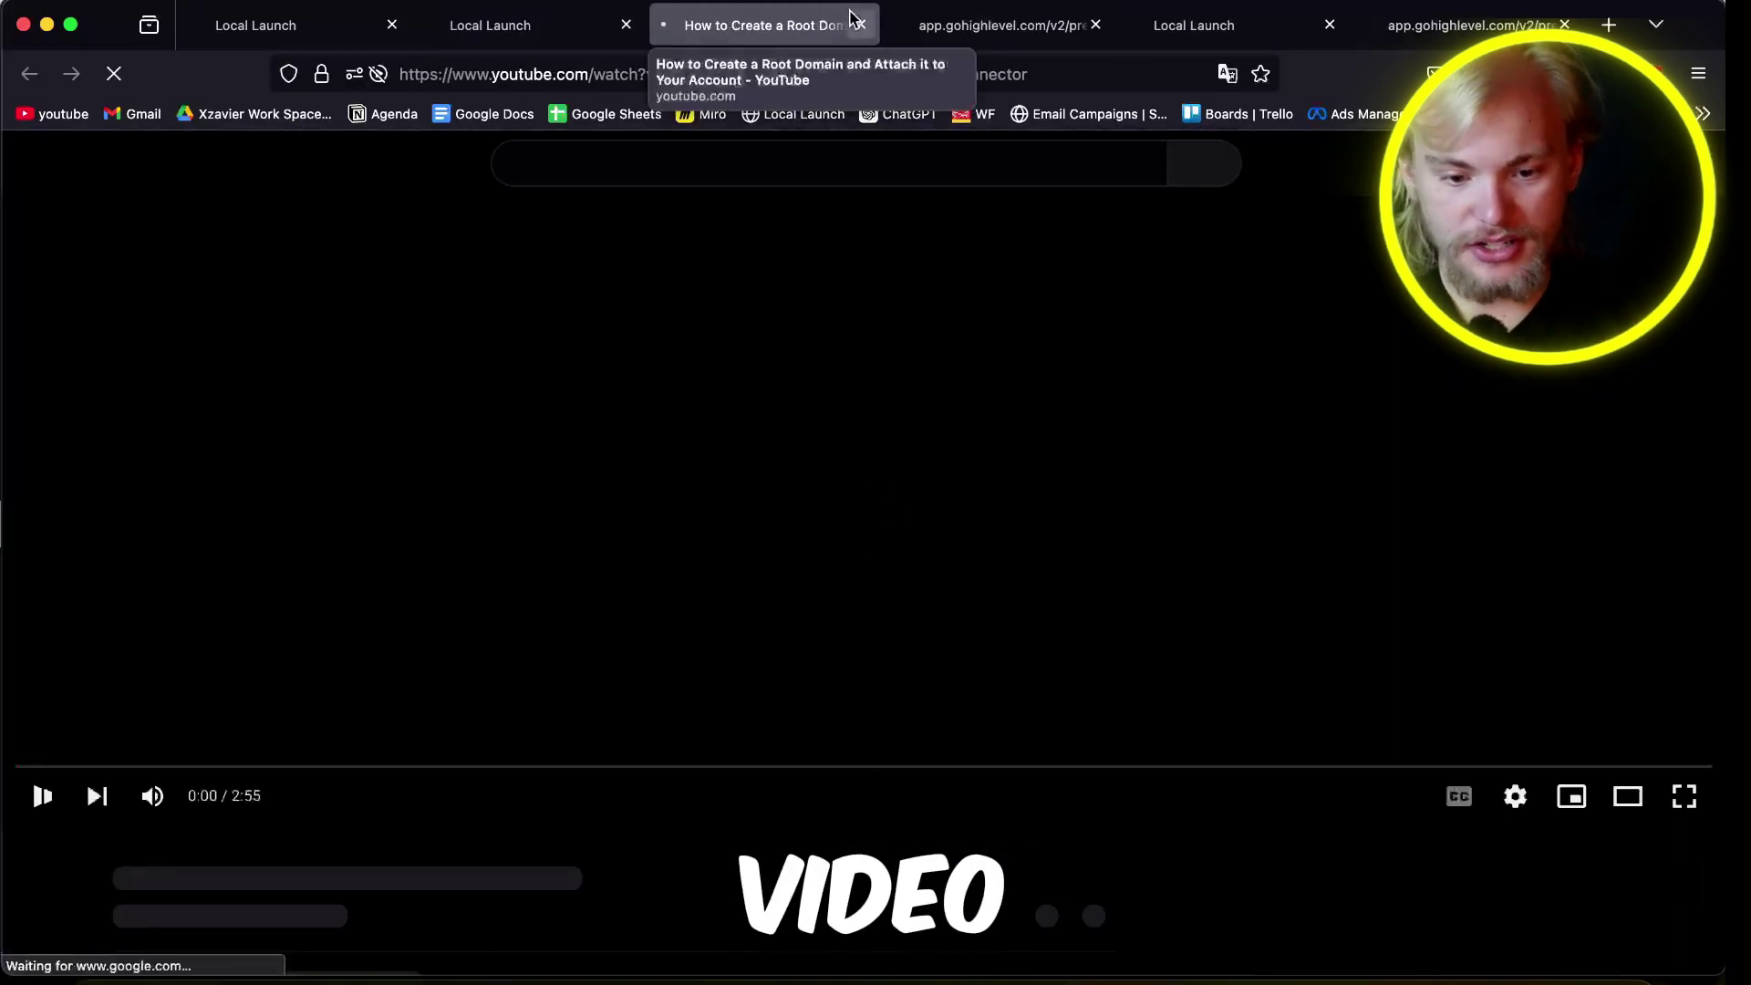
pyautogui.click(859, 25)
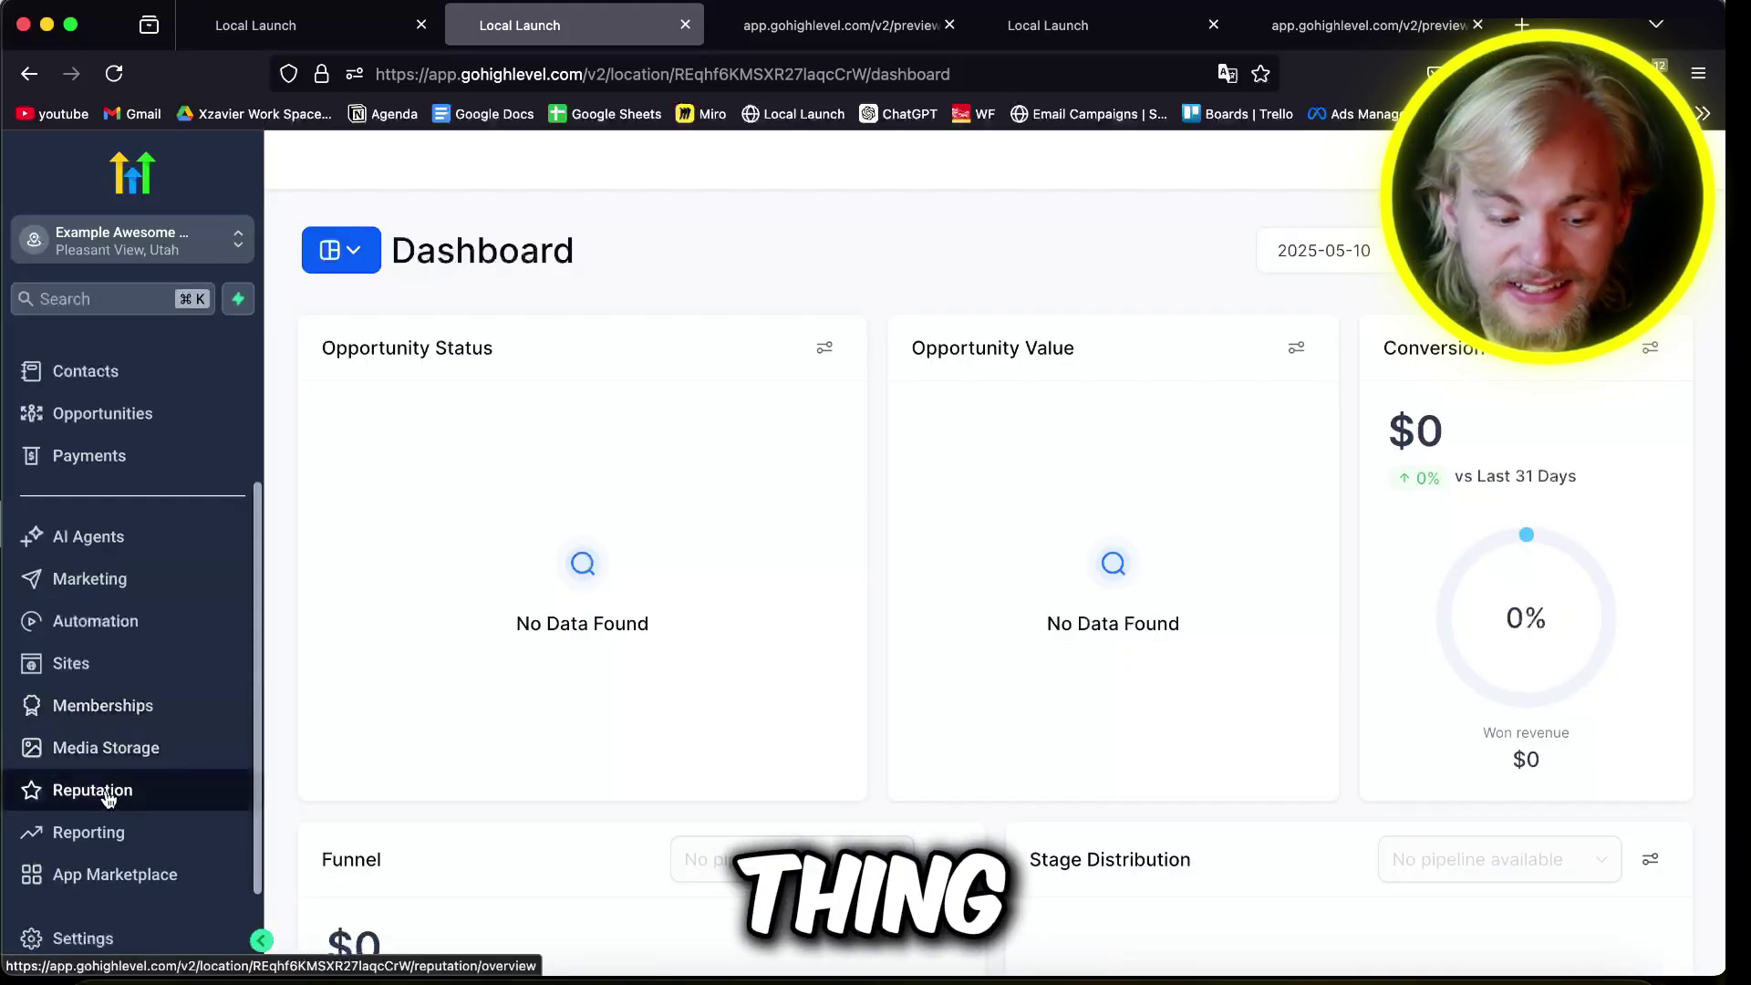
pyautogui.click(106, 797)
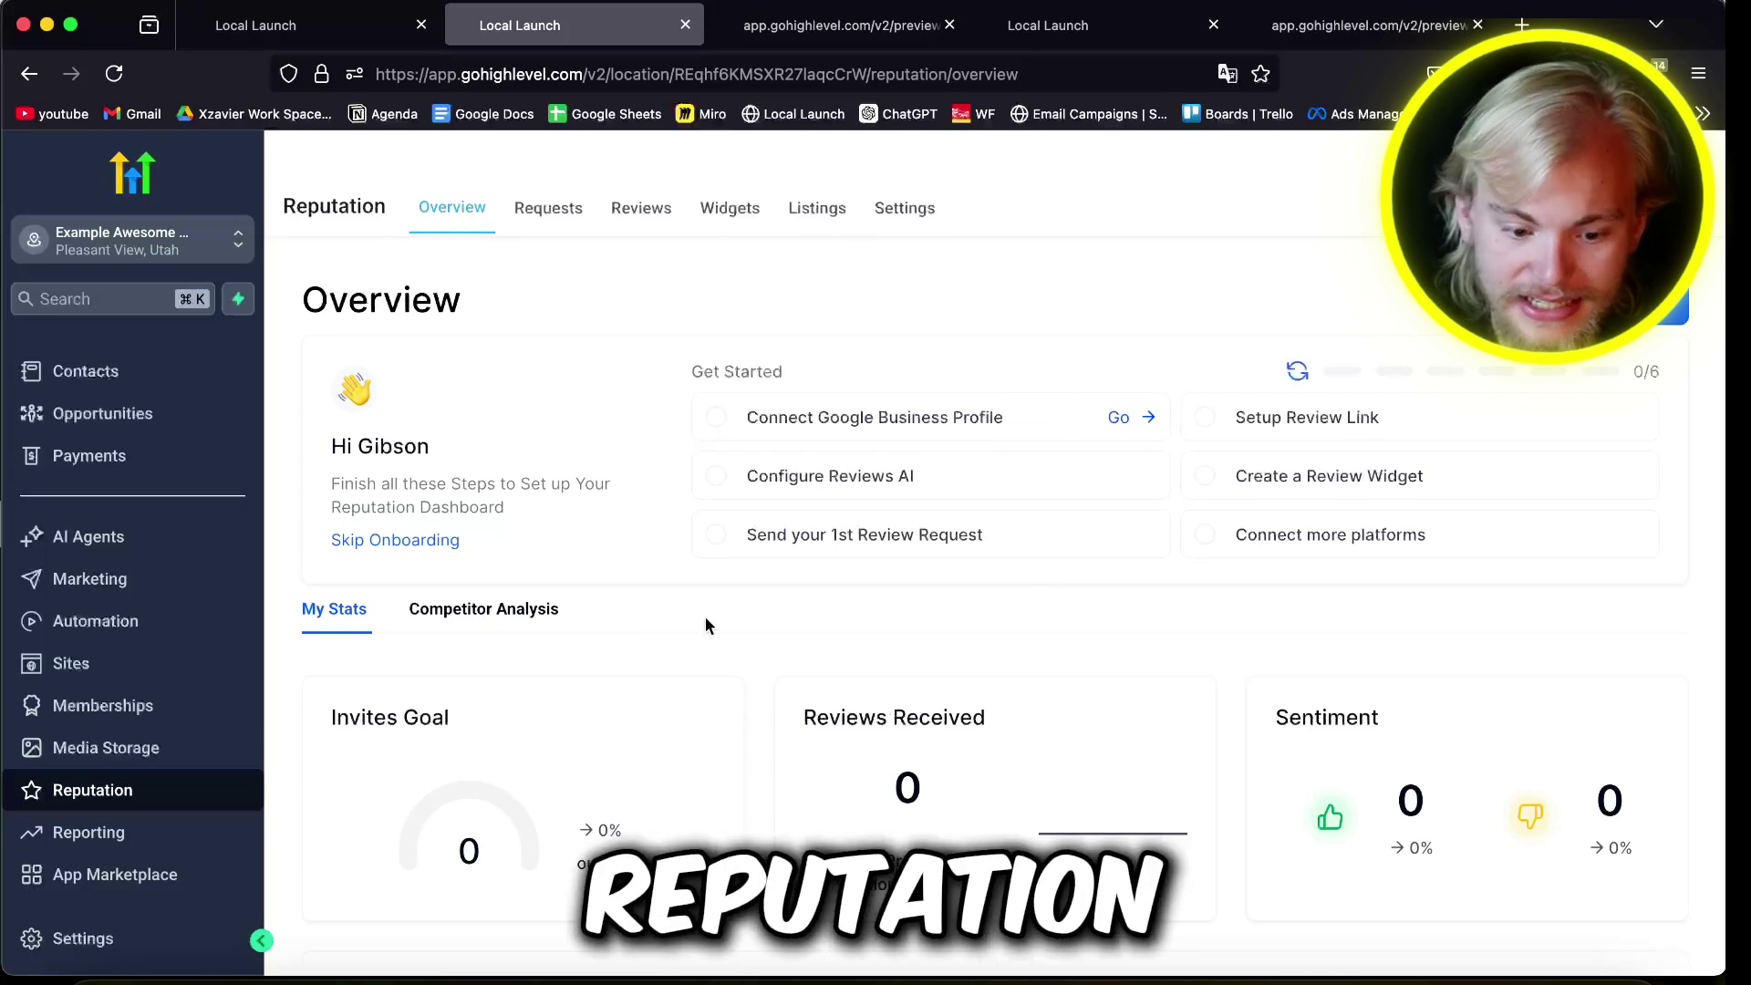
# Step: Enable email review requests for a chosen contact and save the default email
pyautogui.click(864, 534)
pyautogui.click(687, 425)
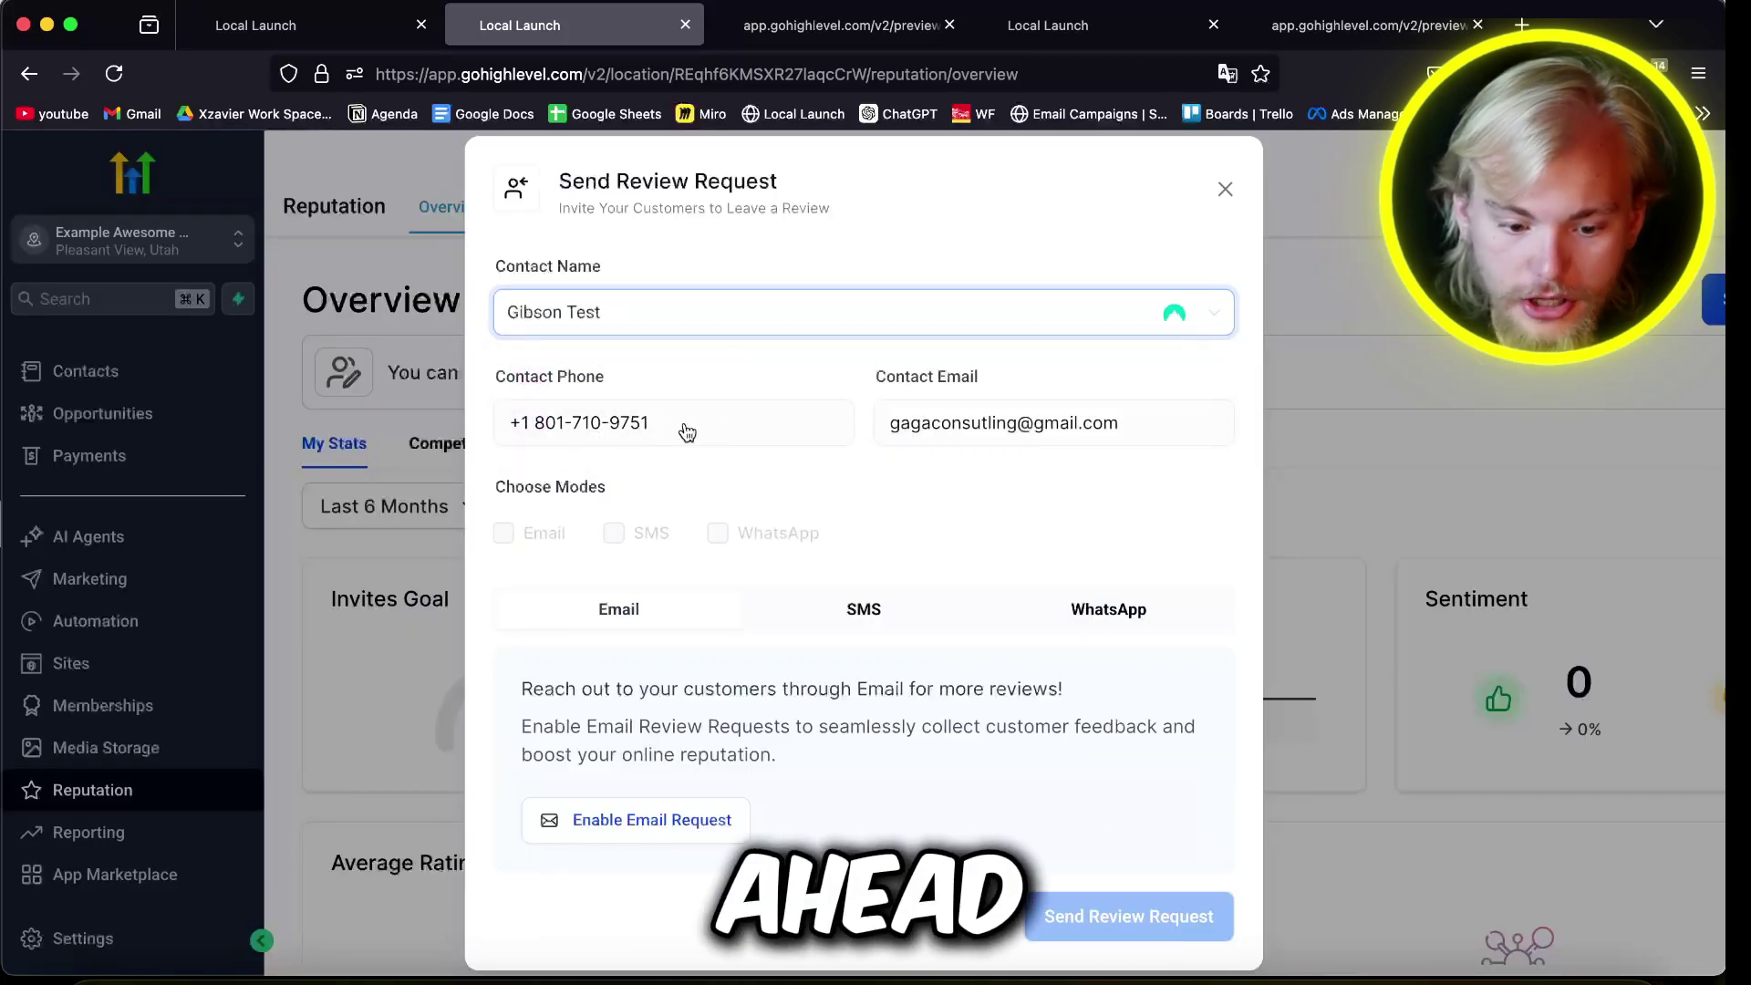
pyautogui.click(646, 819)
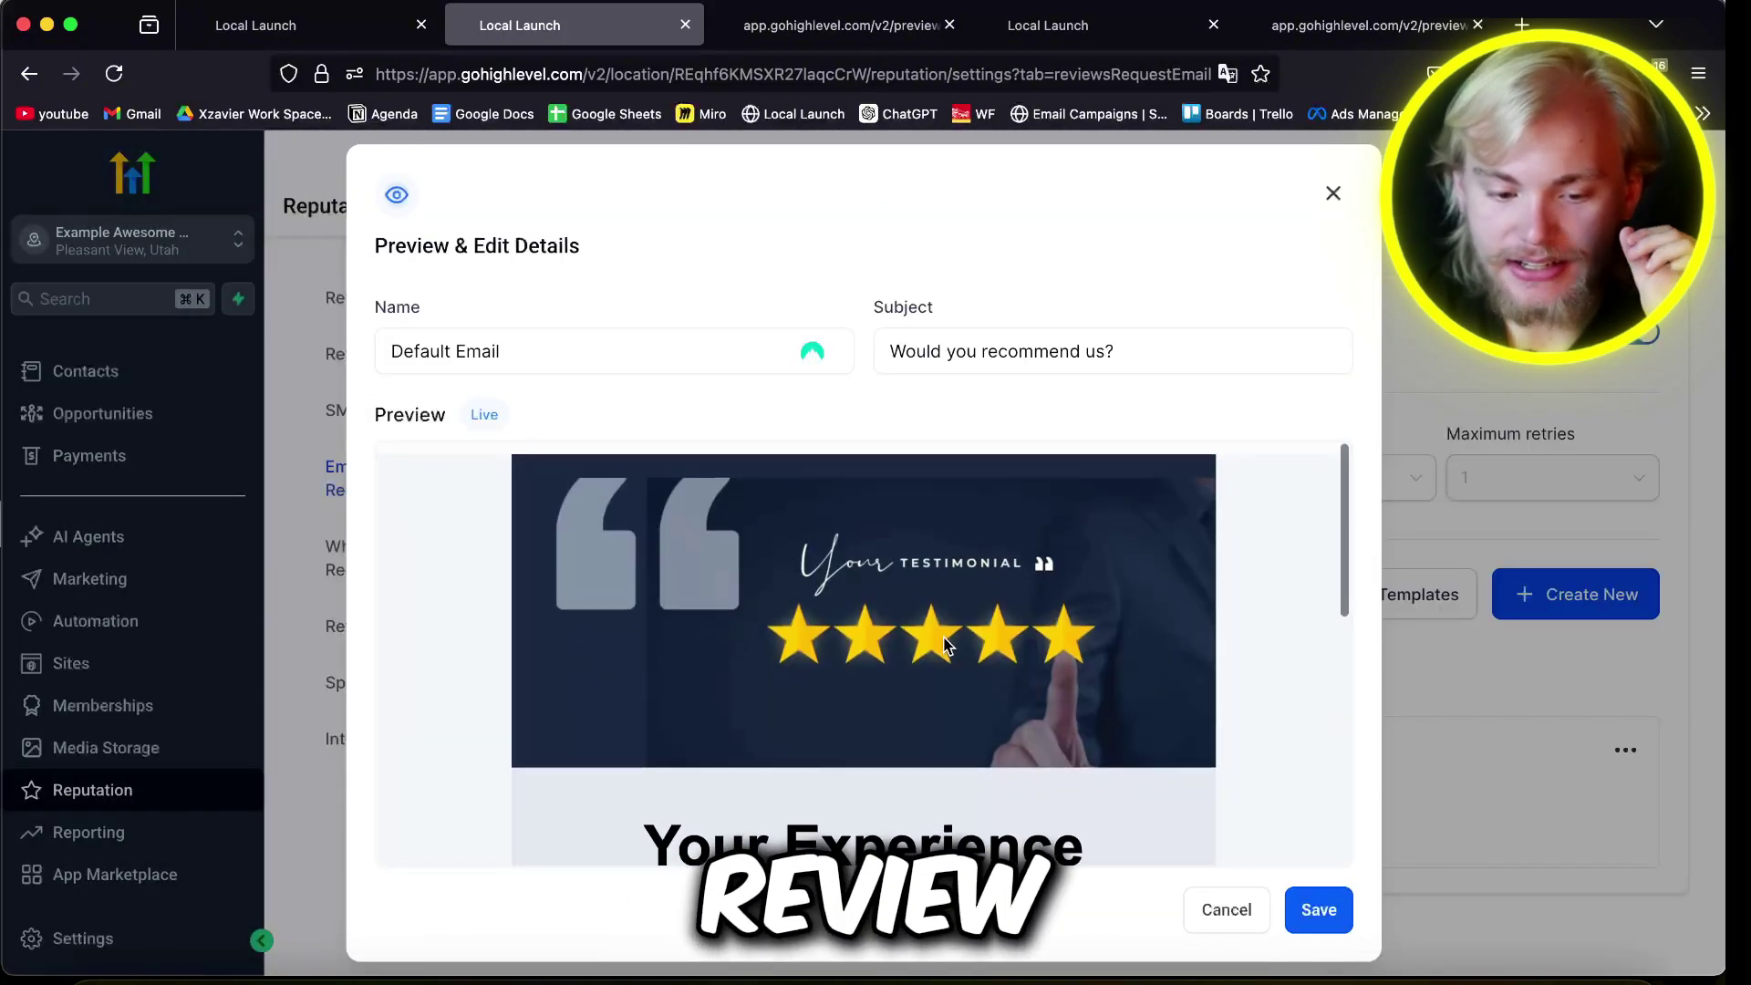
pyautogui.click(1315, 927)
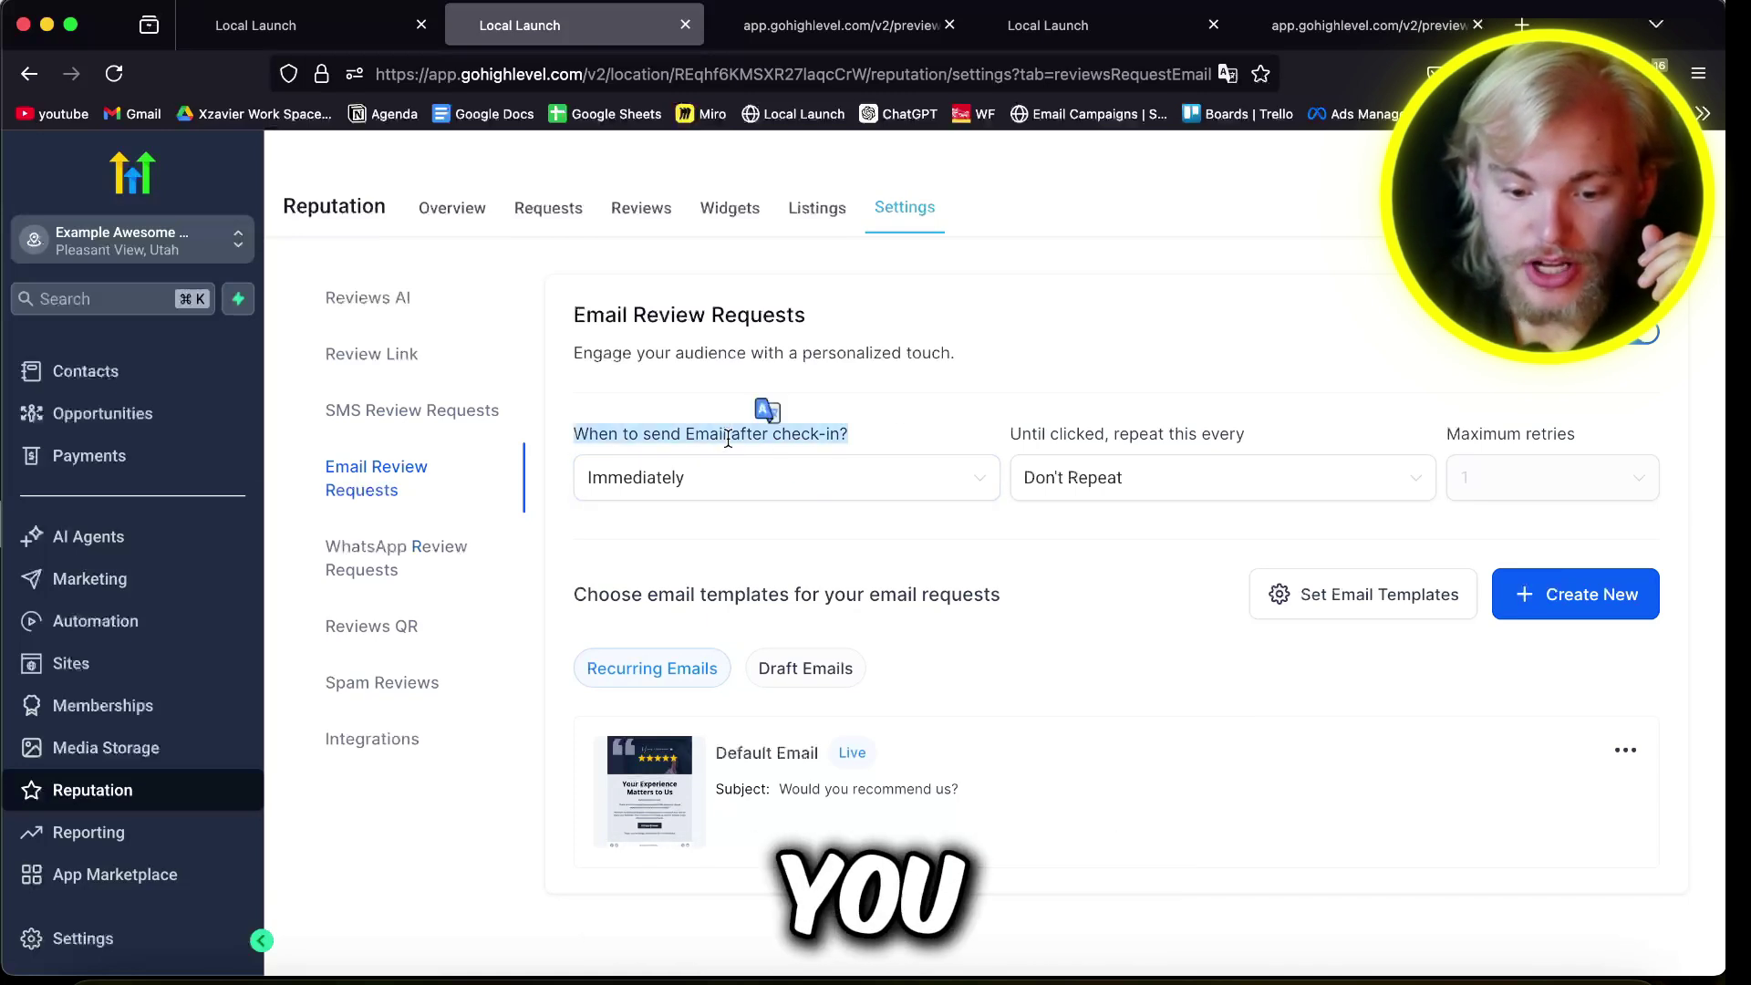
# Step: Send the email 1 hour after check-in, repeating every week, with up to 3 retries
pyautogui.click(828, 497)
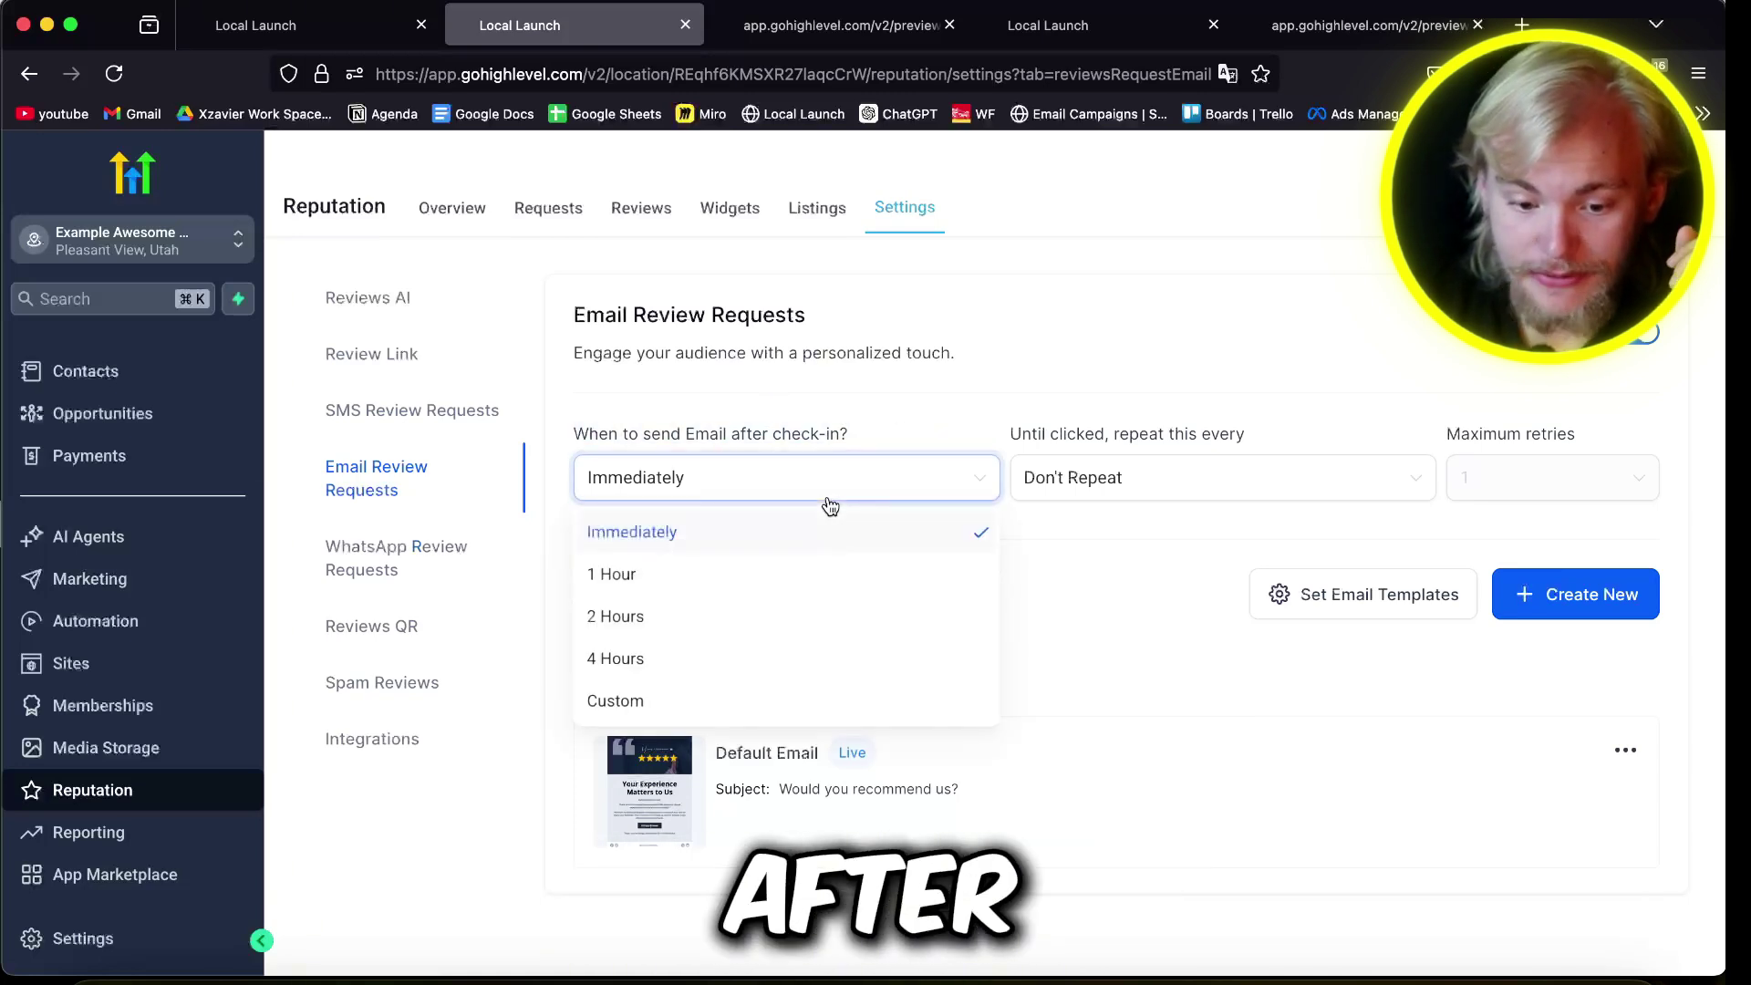
pyautogui.click(743, 566)
pyautogui.click(1184, 476)
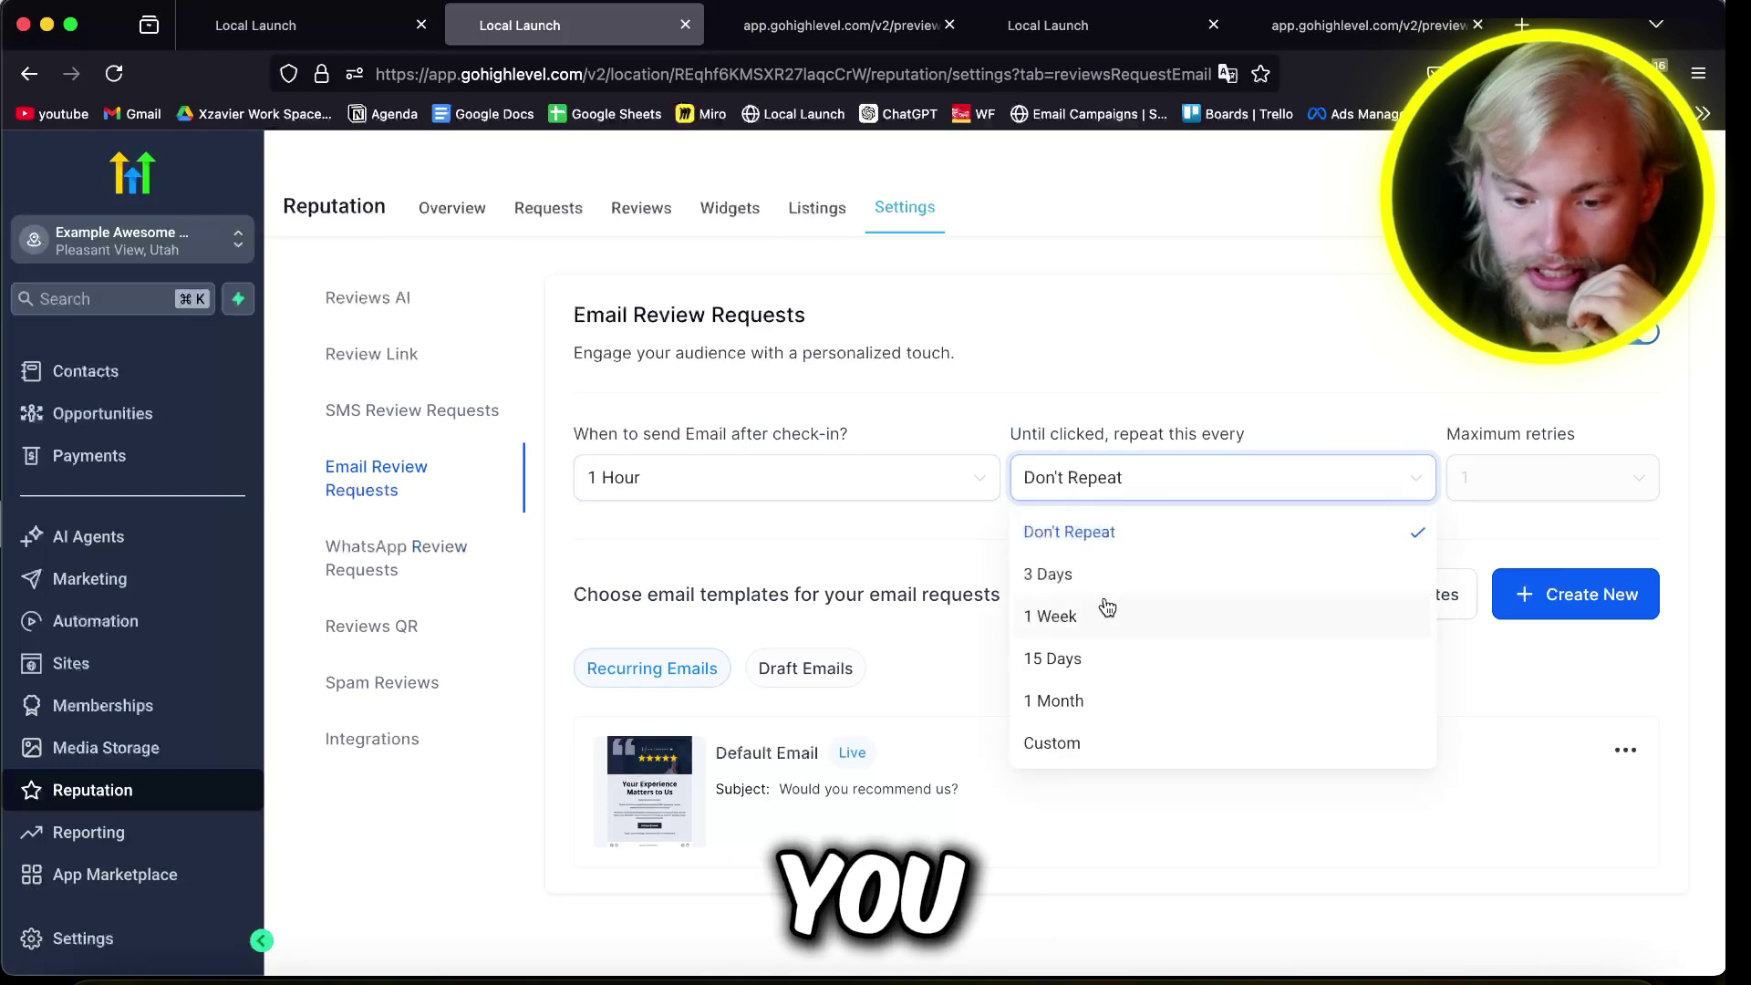
pyautogui.click(1107, 613)
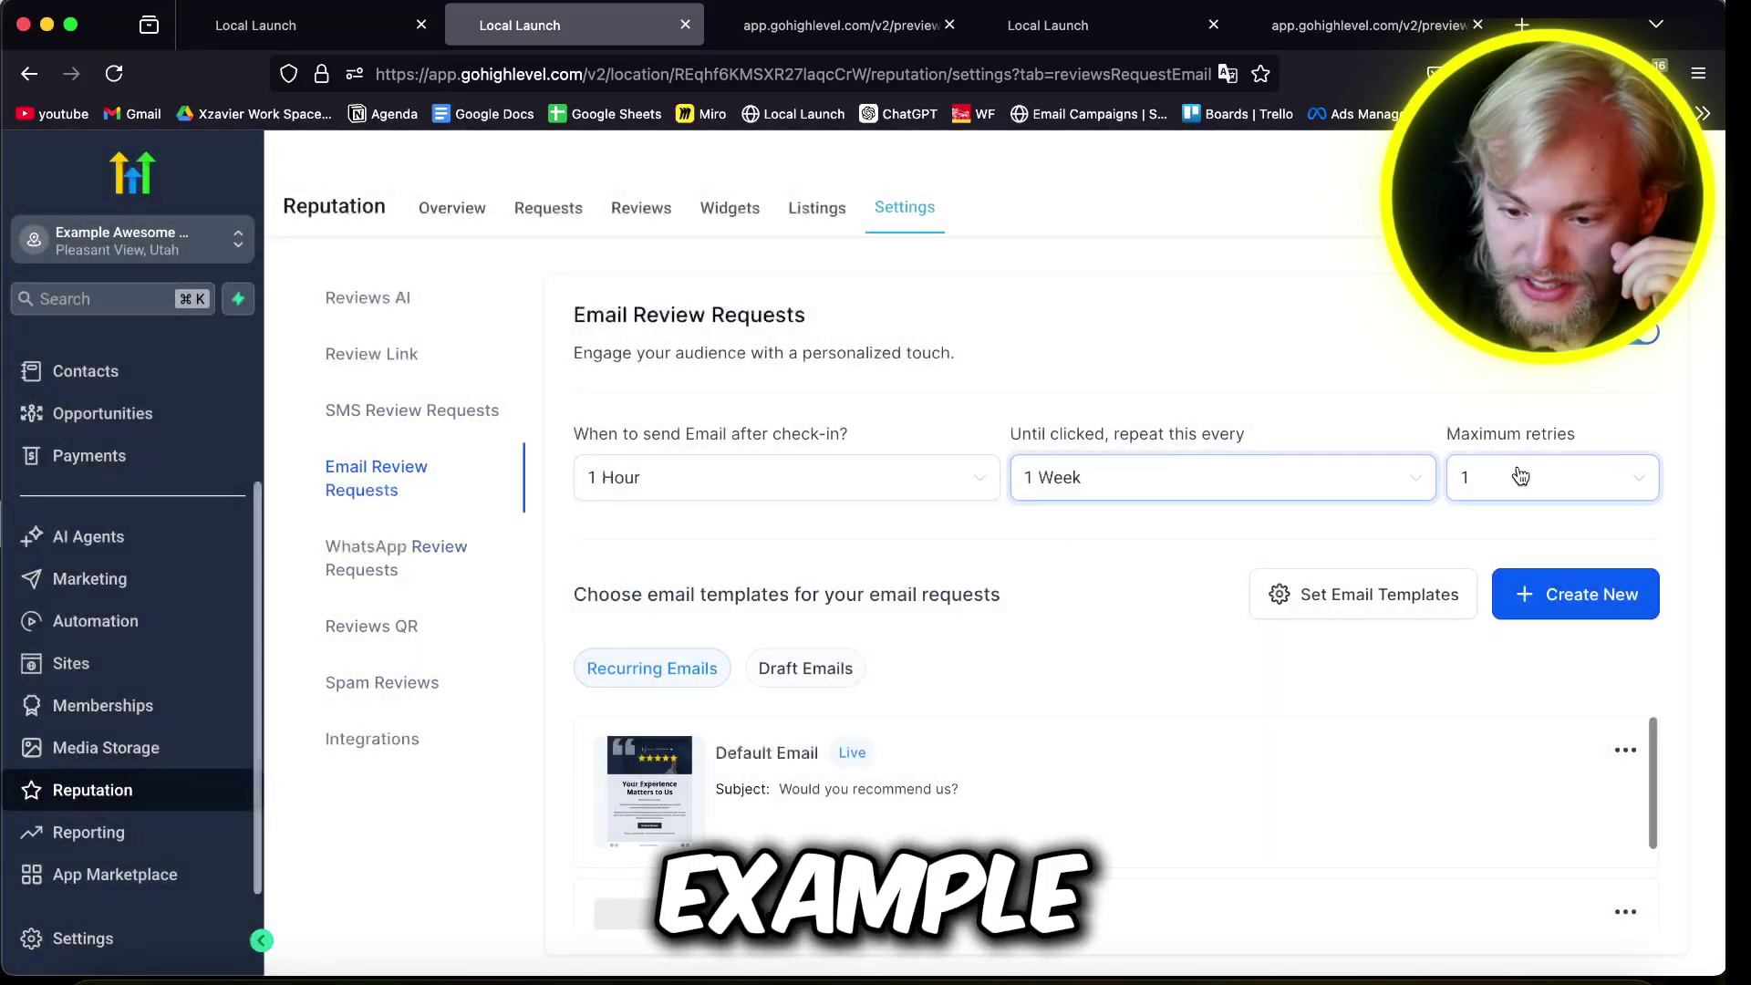
pyautogui.click(1516, 476)
pyautogui.click(1513, 623)
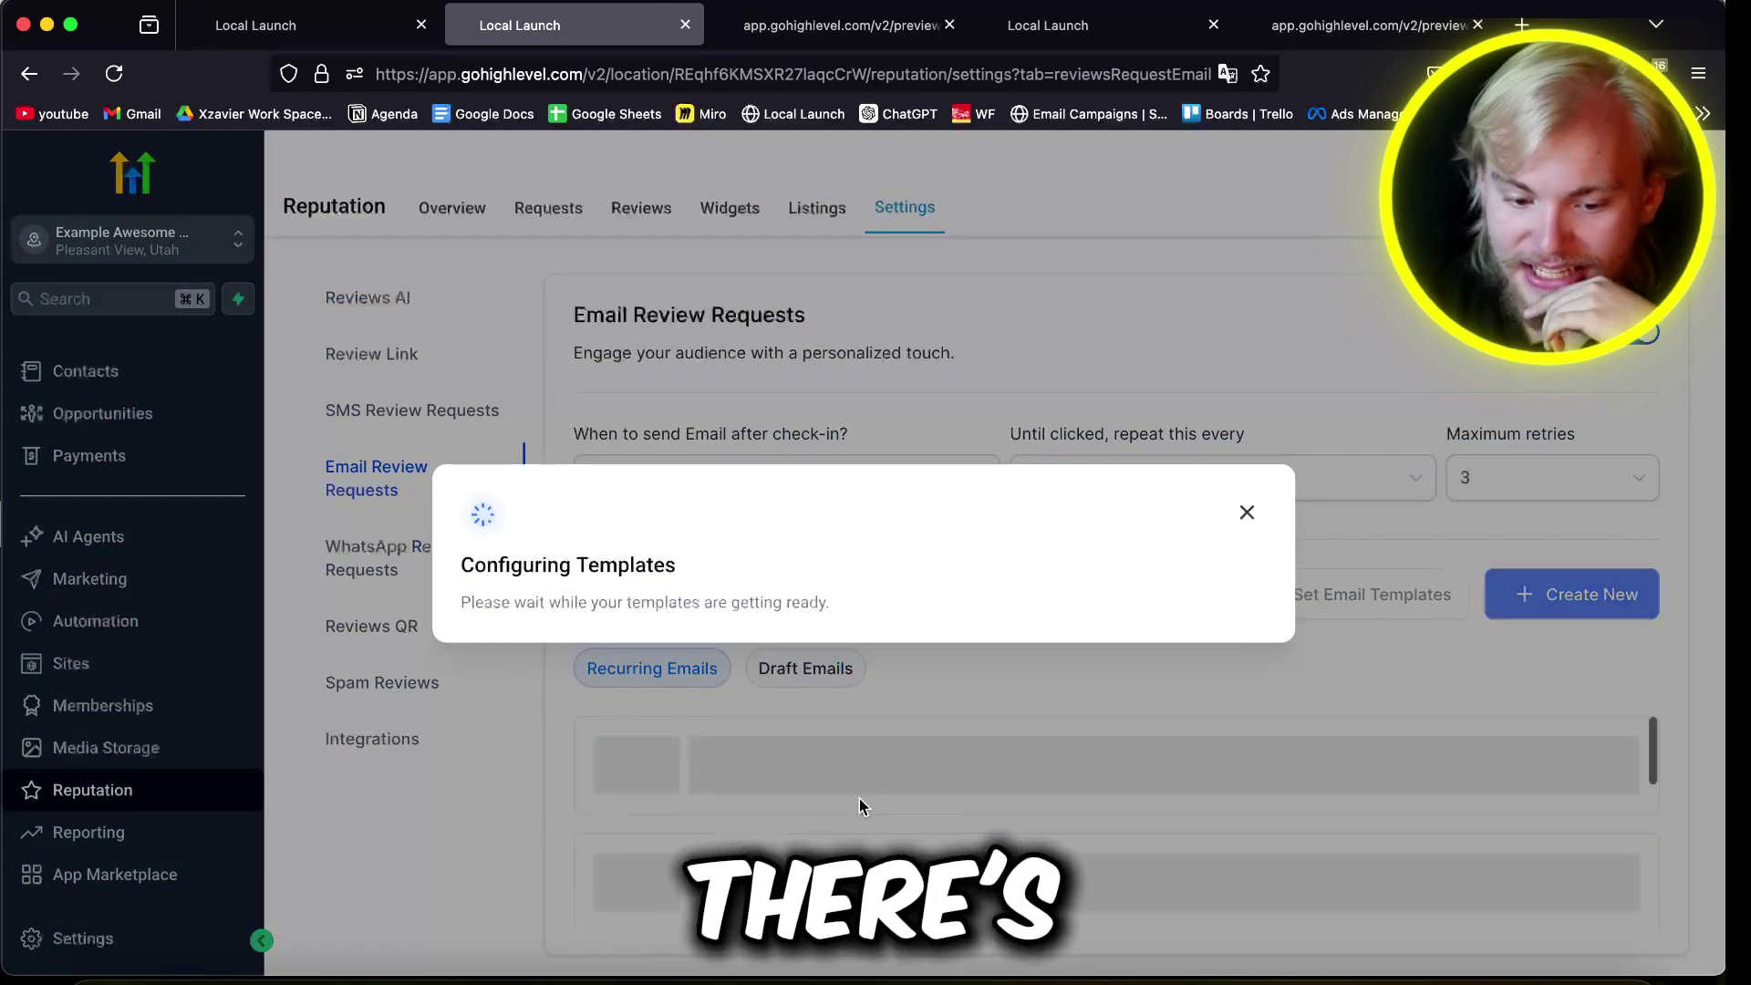
pyautogui.scroll(-4, 859, 799)
pyautogui.scroll(4, 737, 802)
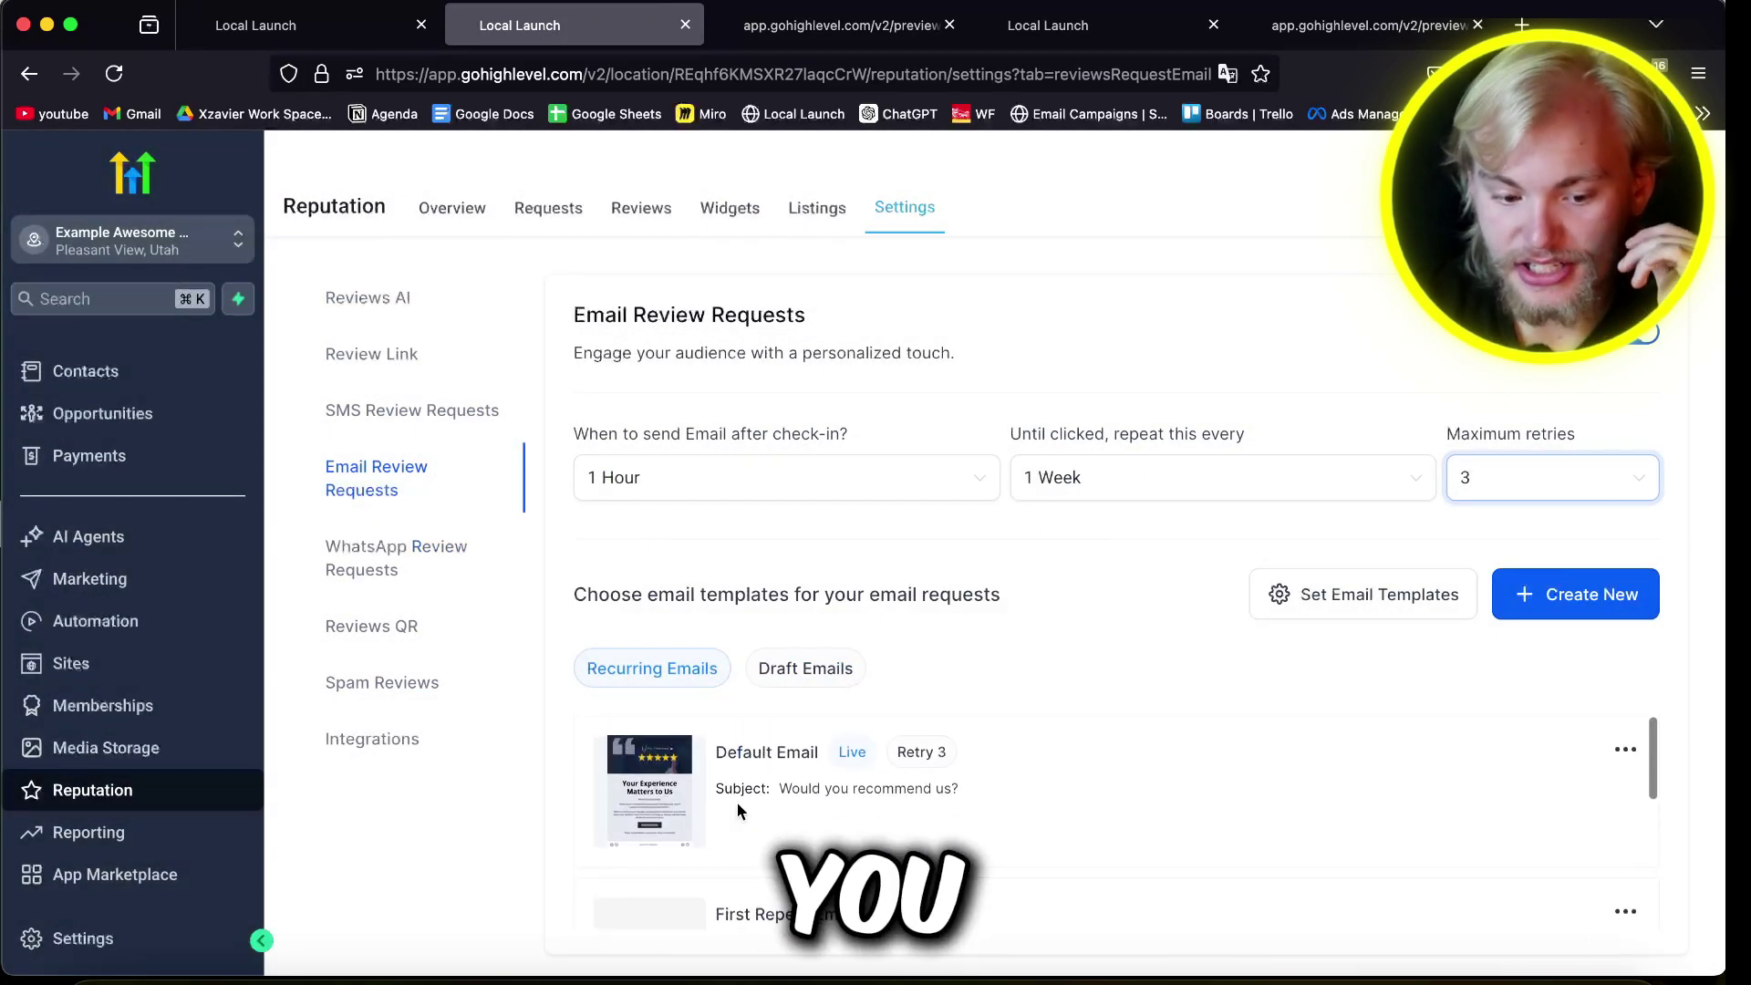
# Step: Review the WhatsApp and QR code review settings, then scroll the Integrations platform list
pyautogui.click(489, 573)
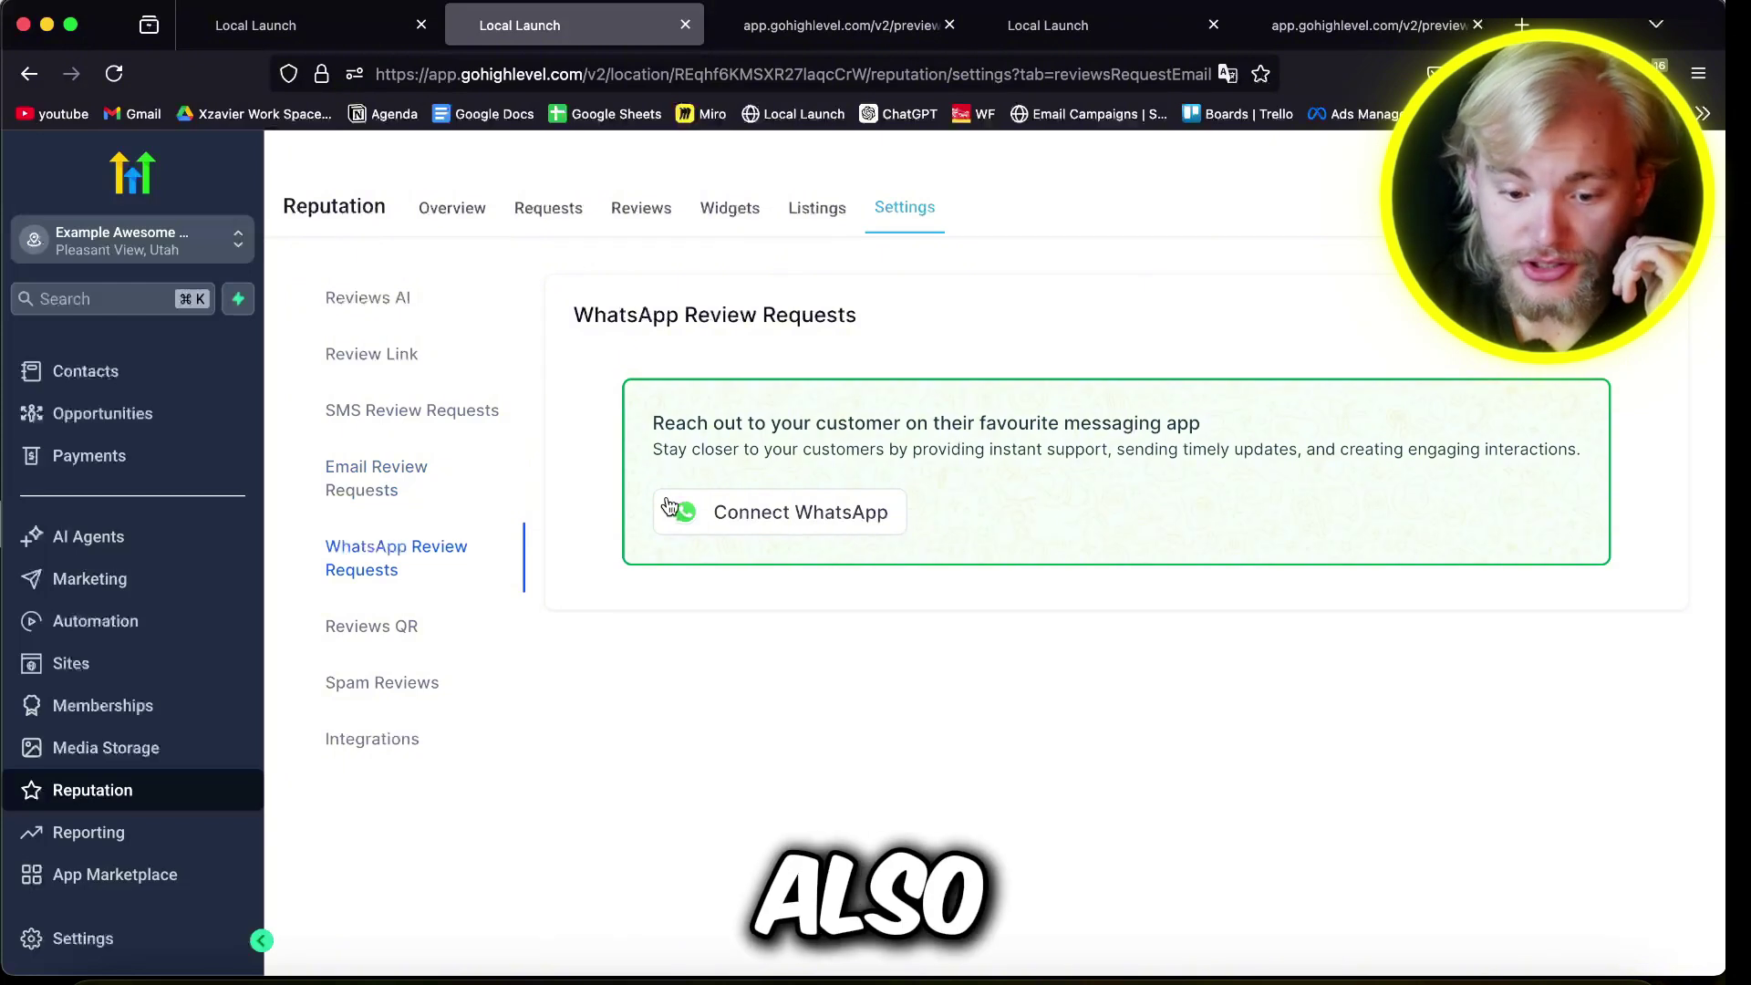
pyautogui.click(373, 628)
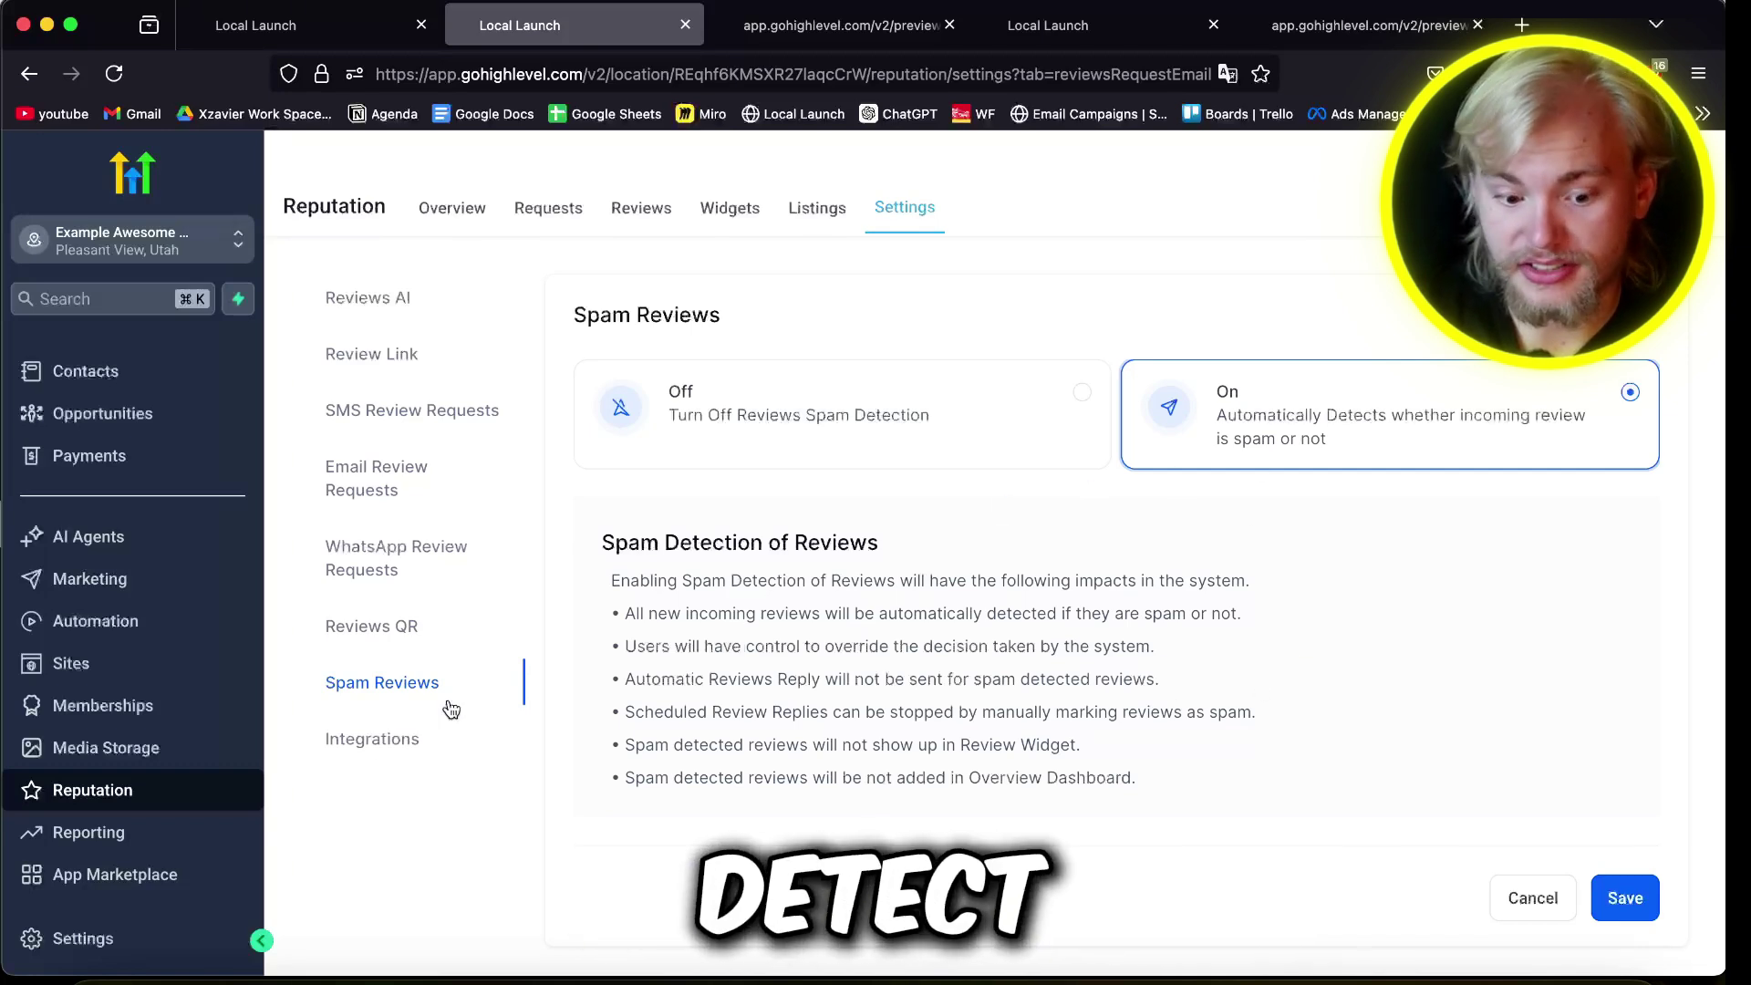
pyautogui.click(372, 741)
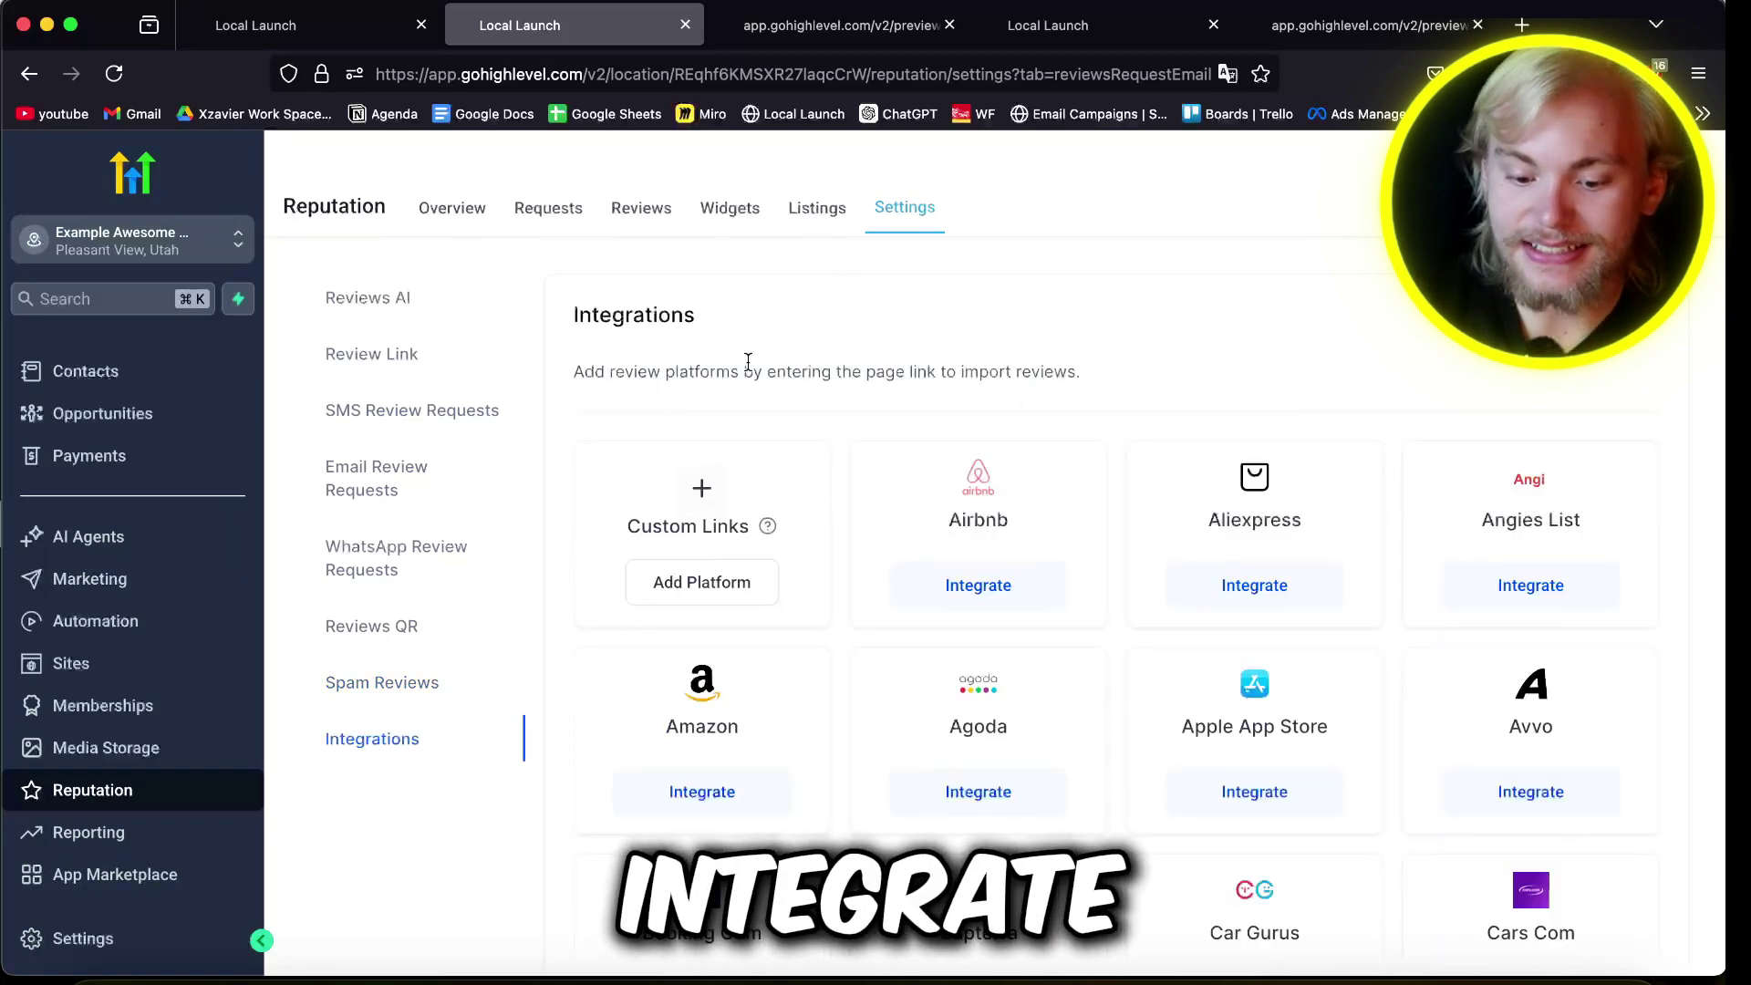
pyautogui.scroll(-8, 782, 729)
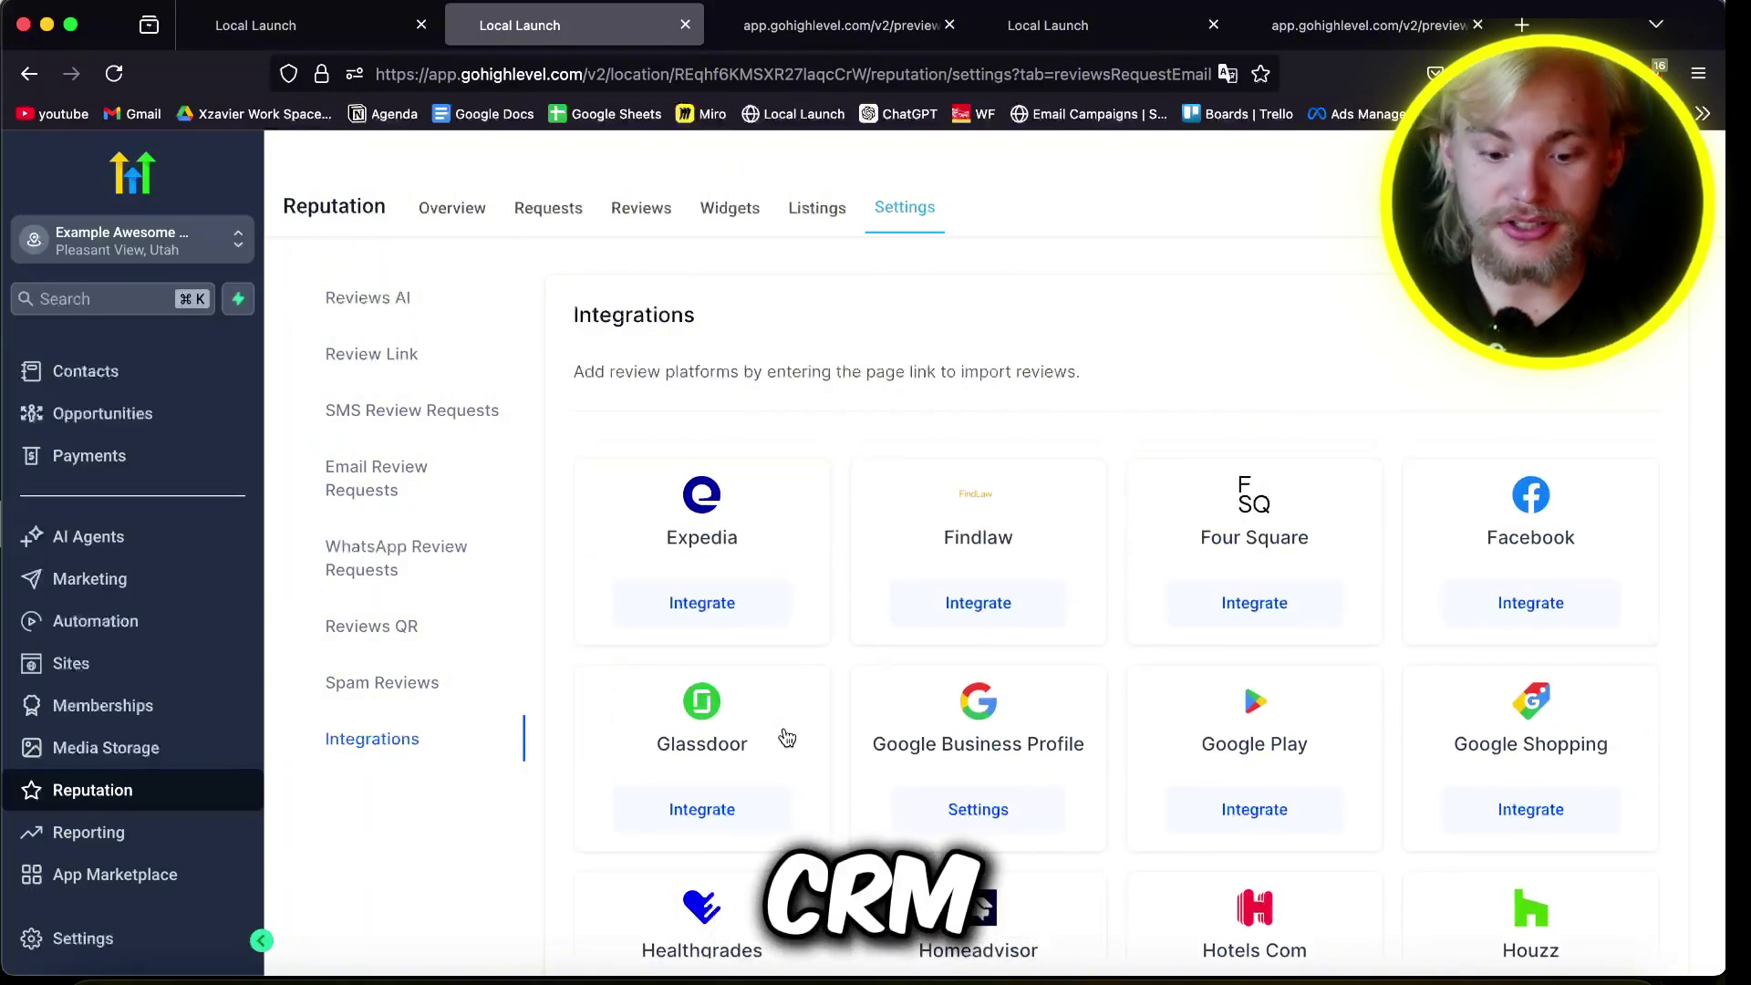
pyautogui.scroll(-6, 949, 757)
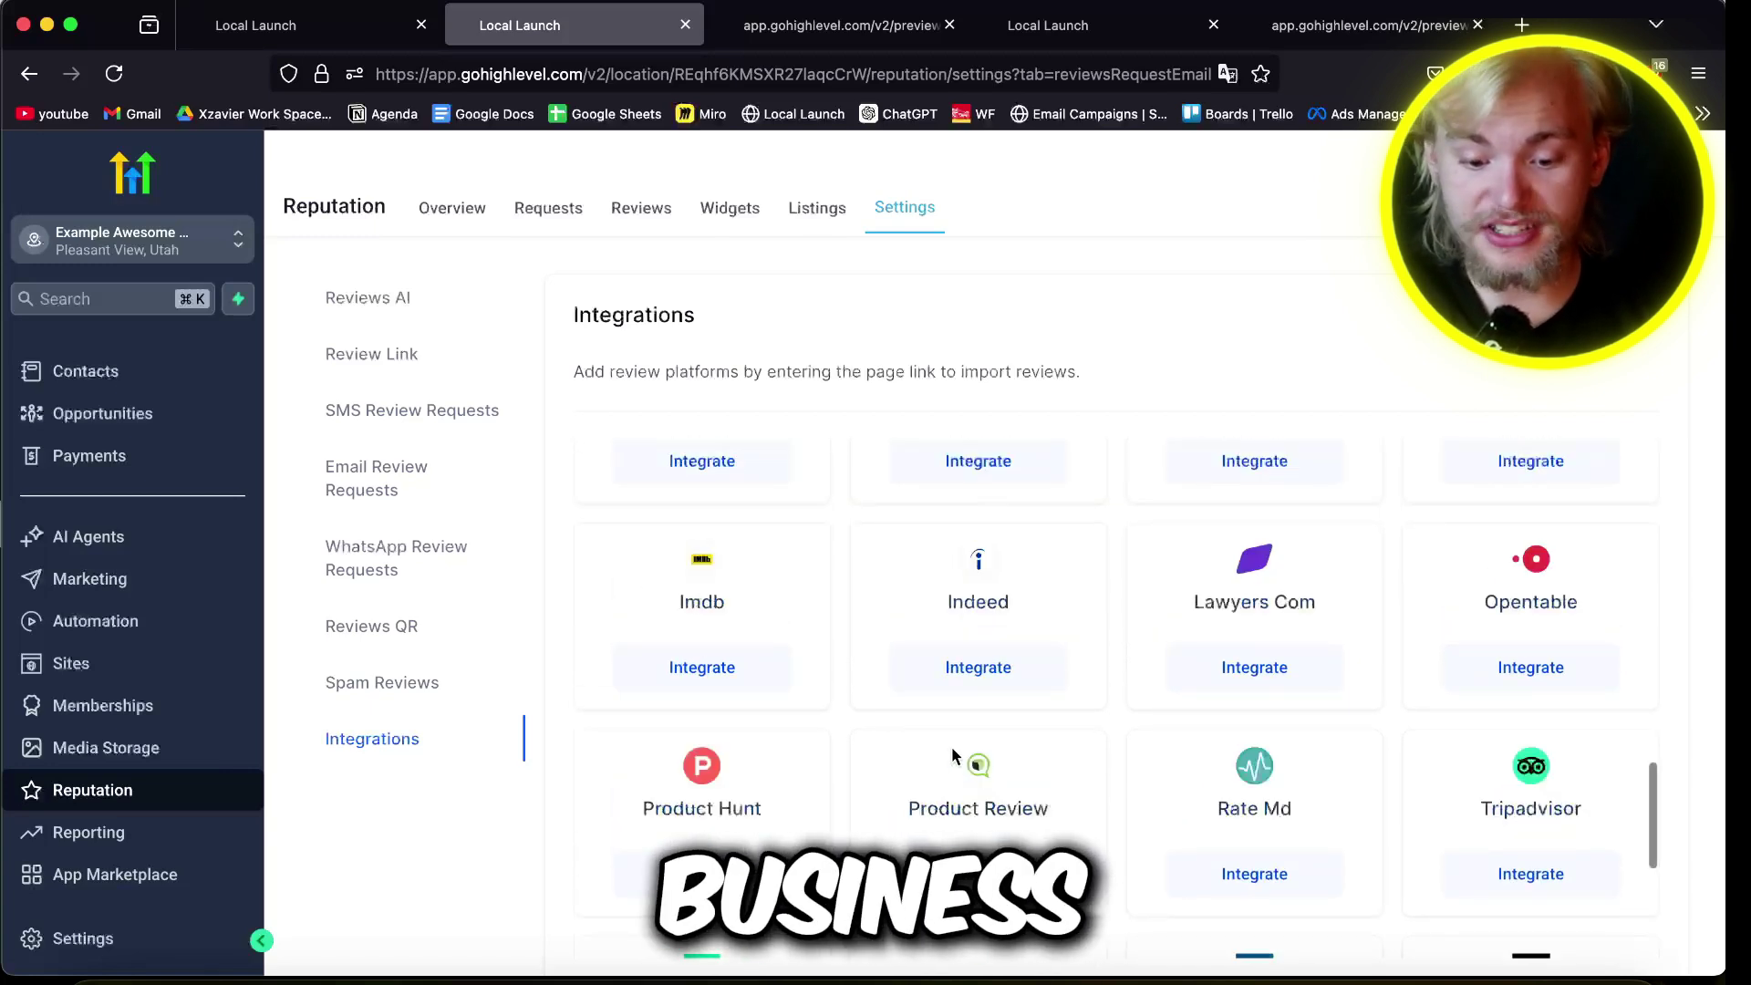
pyautogui.scroll(2, 1043, 512)
pyautogui.scroll(-1, 970, 583)
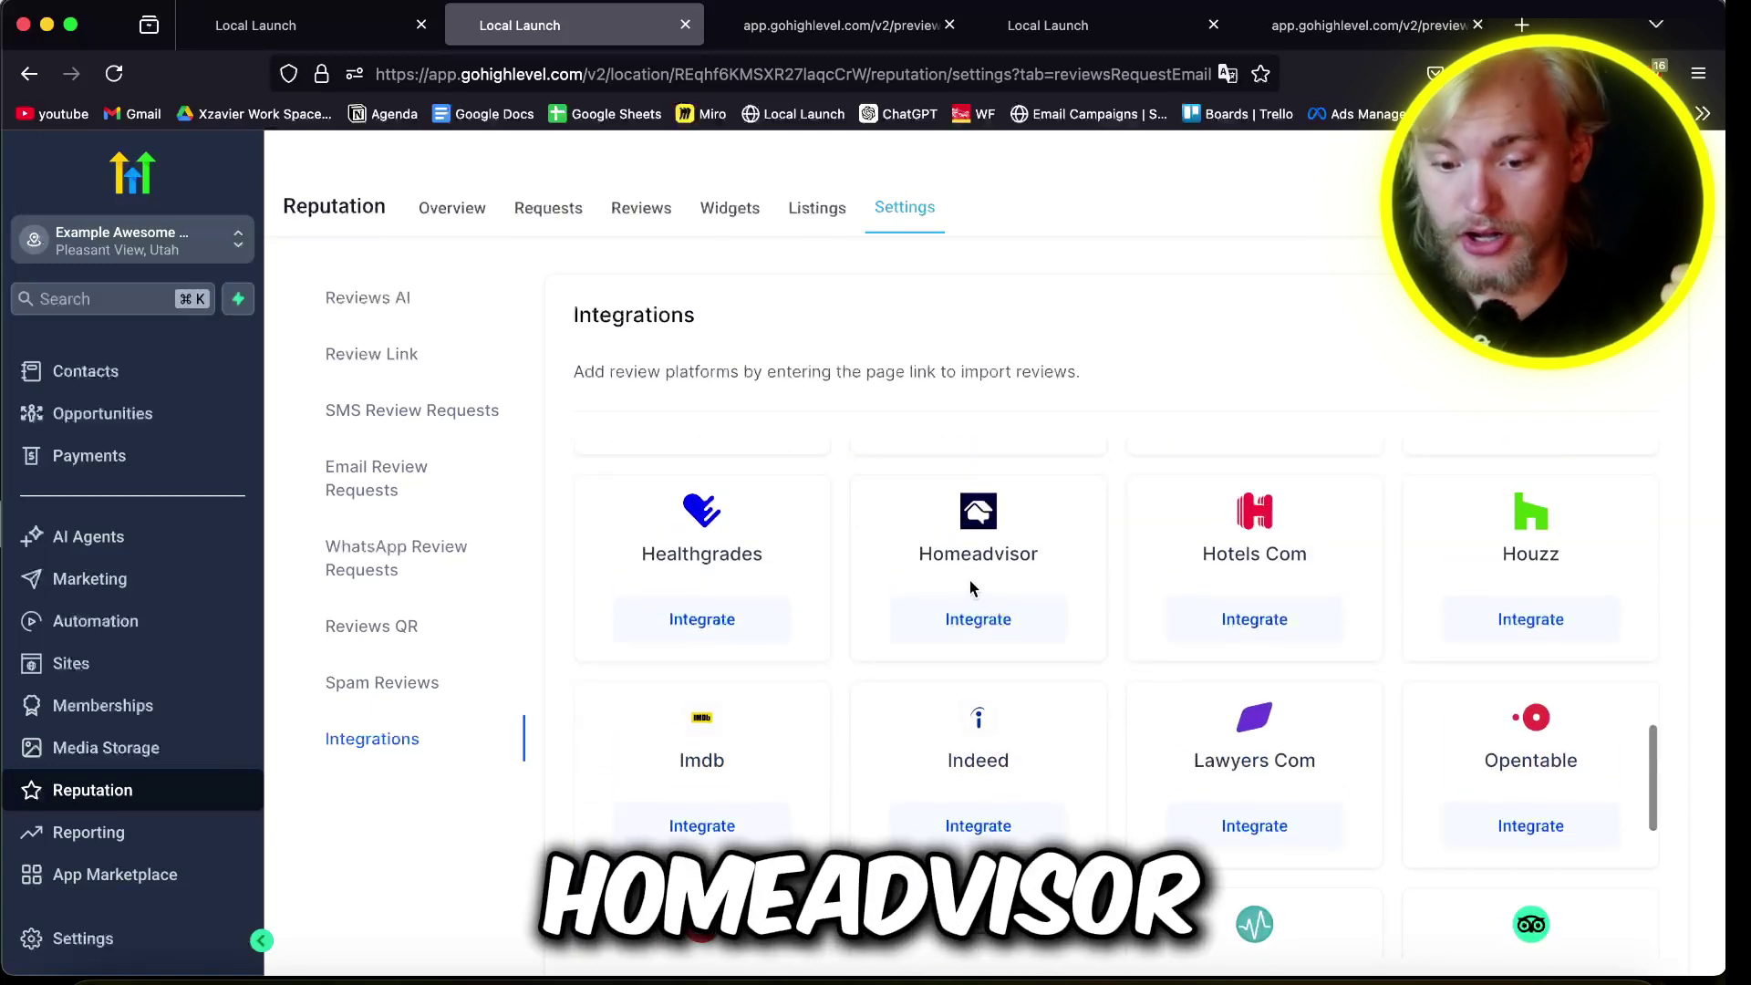
pyautogui.scroll(-3, 970, 584)
pyautogui.scroll(-4, 973, 588)
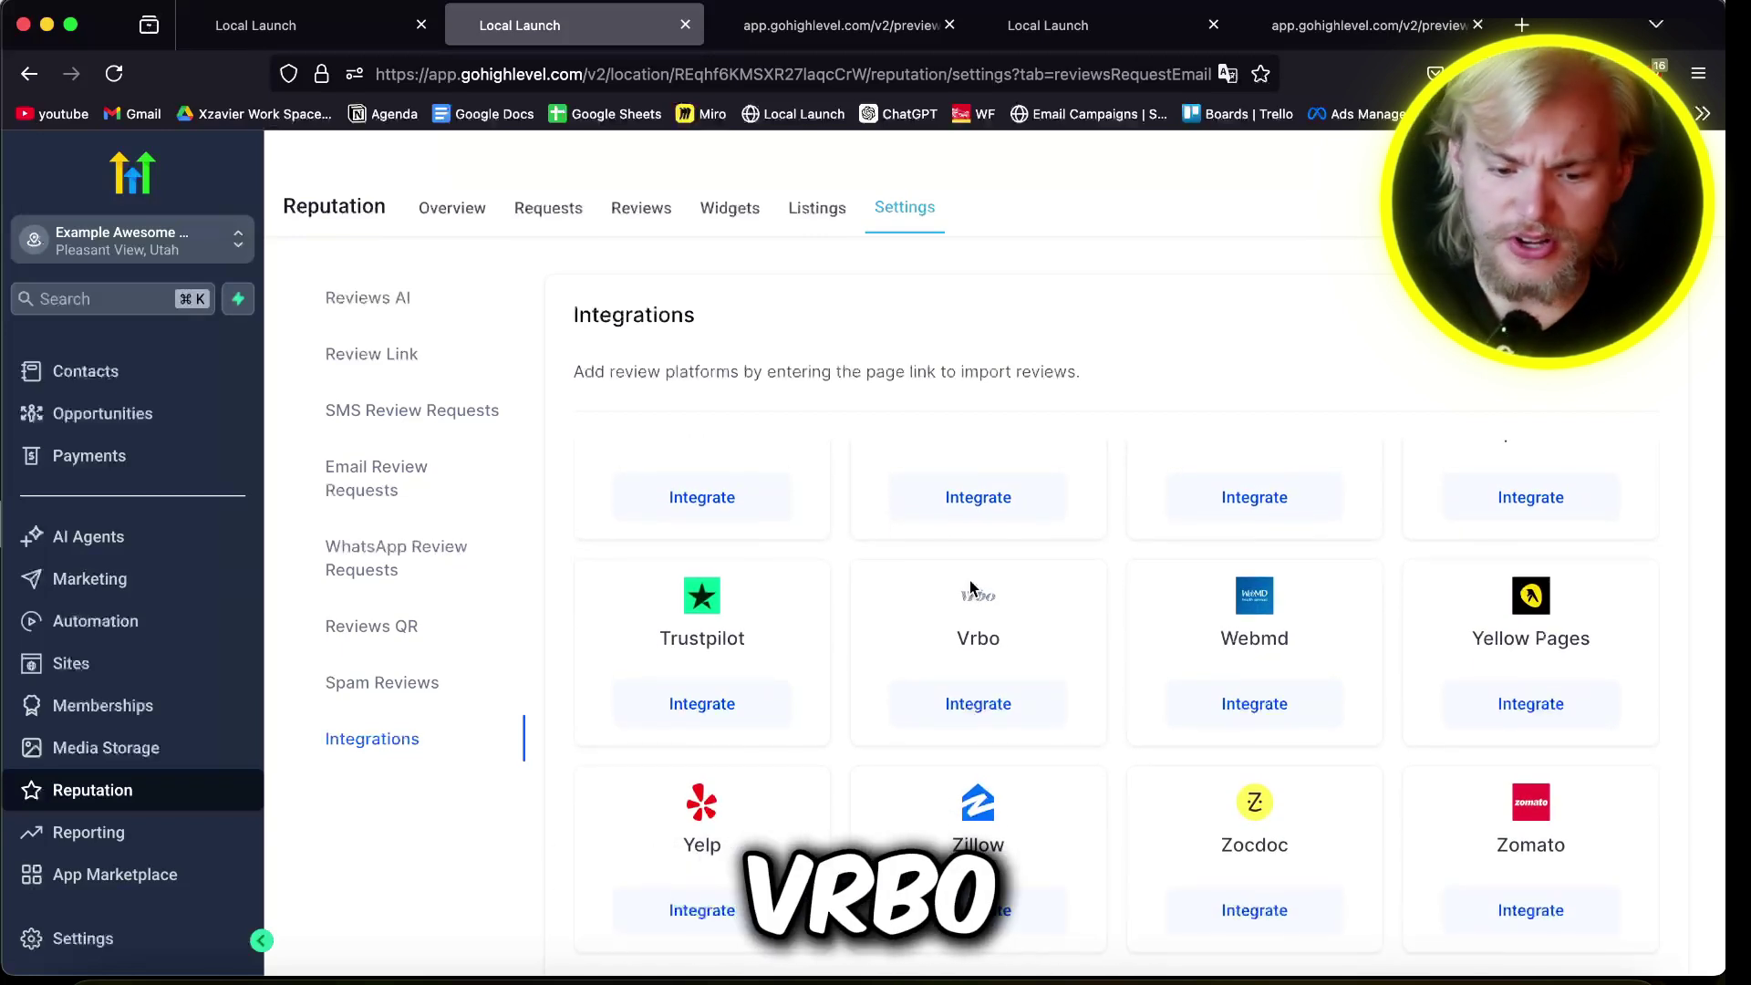
pyautogui.scroll(15, 970, 586)
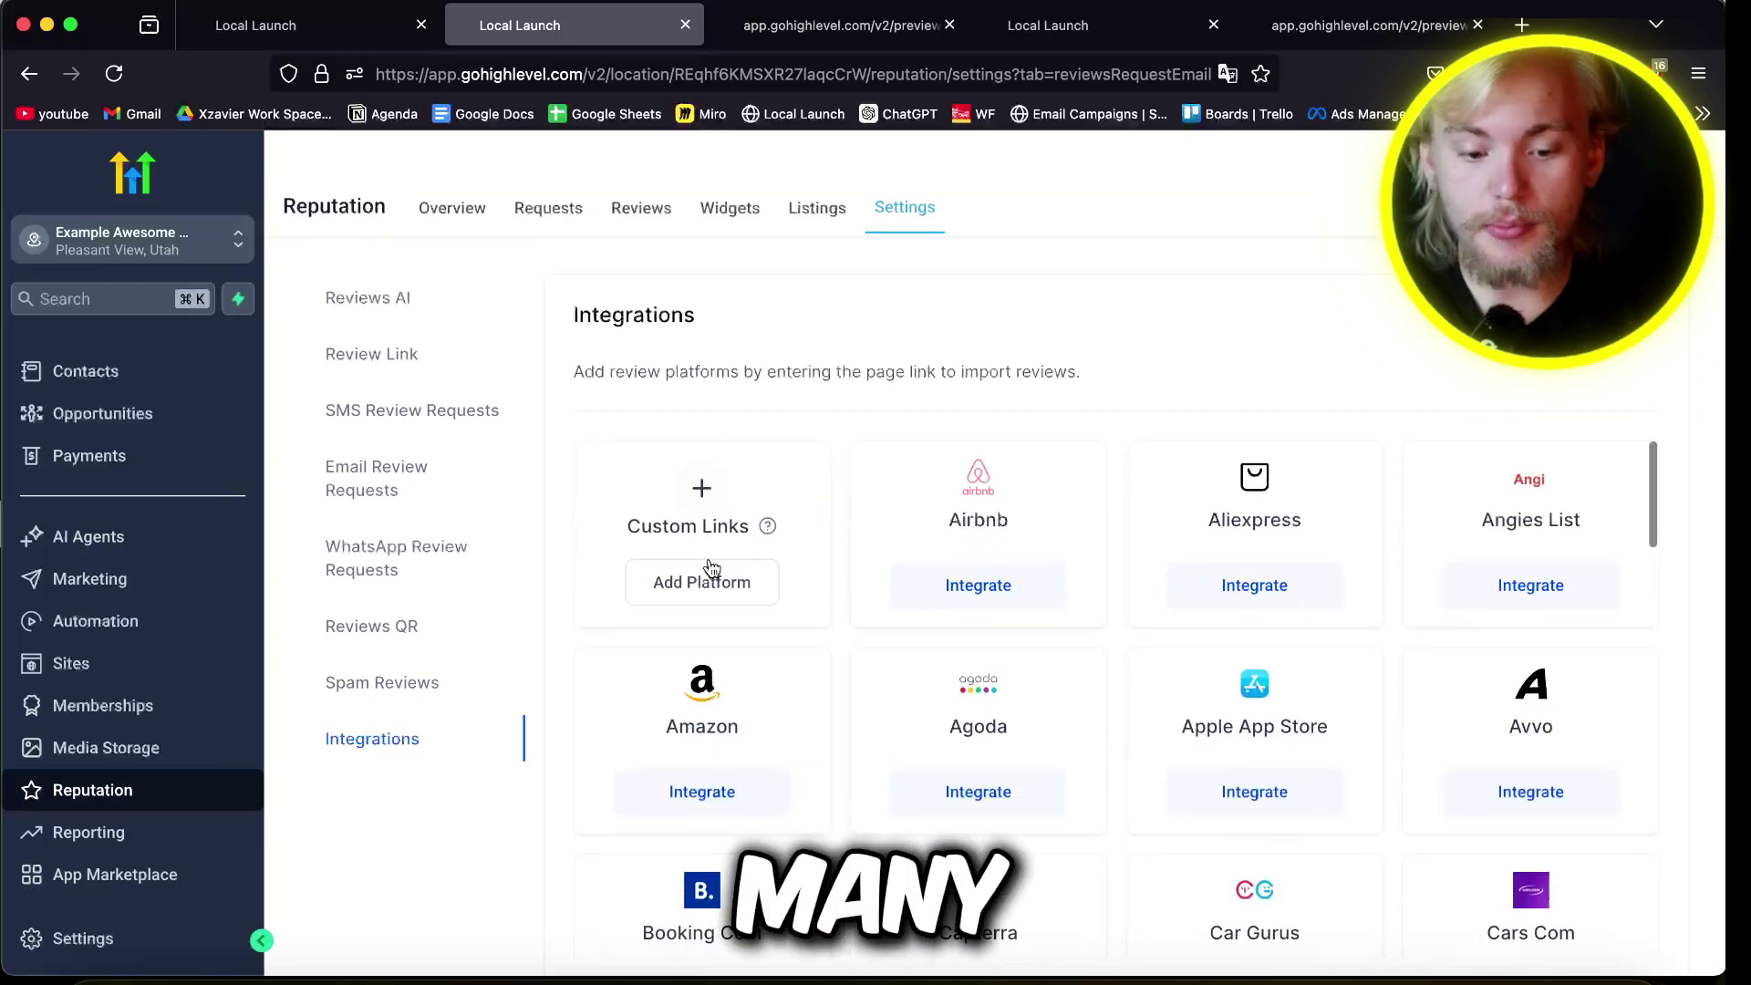